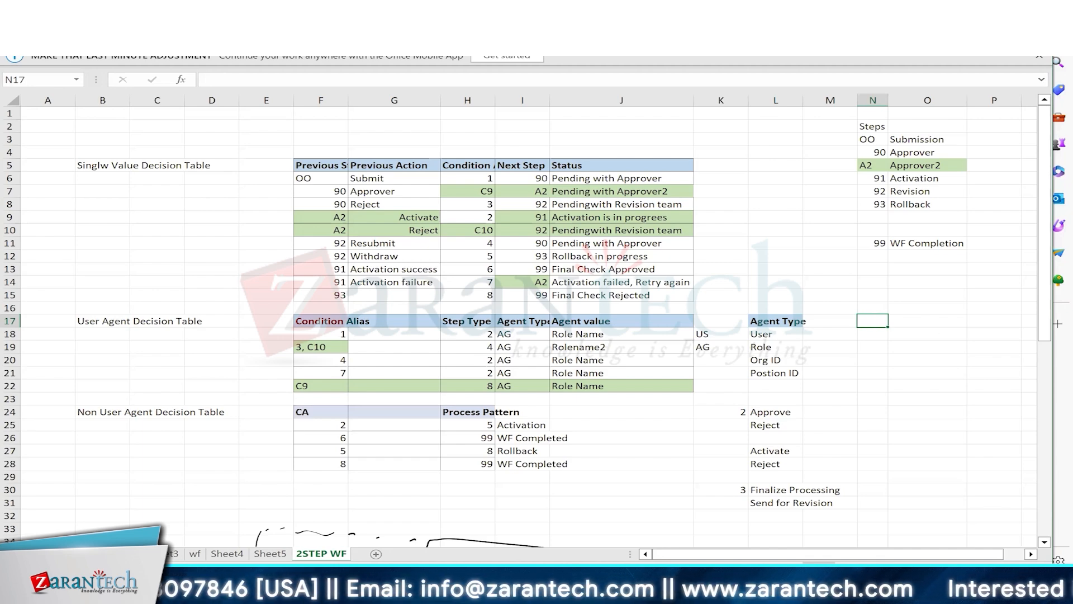
# Switch from the workflow spreadsheet to the SAP Easy Access screen and start transaction MDGIMG
pyautogui.moveTo(693, 536)
pyautogui.click(693, 536)
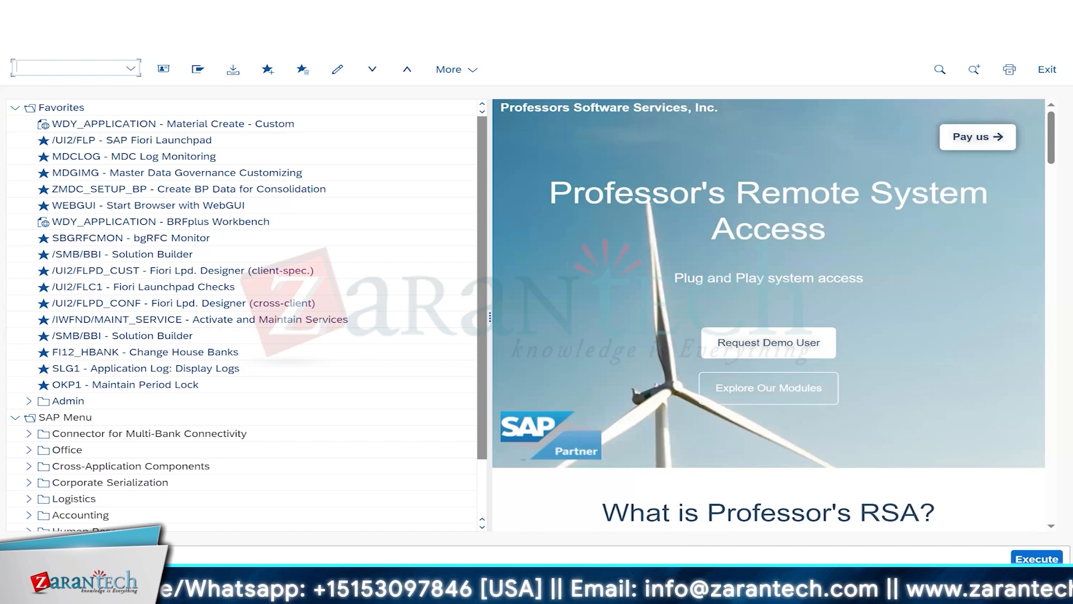
pyautogui.write('mdgimg')
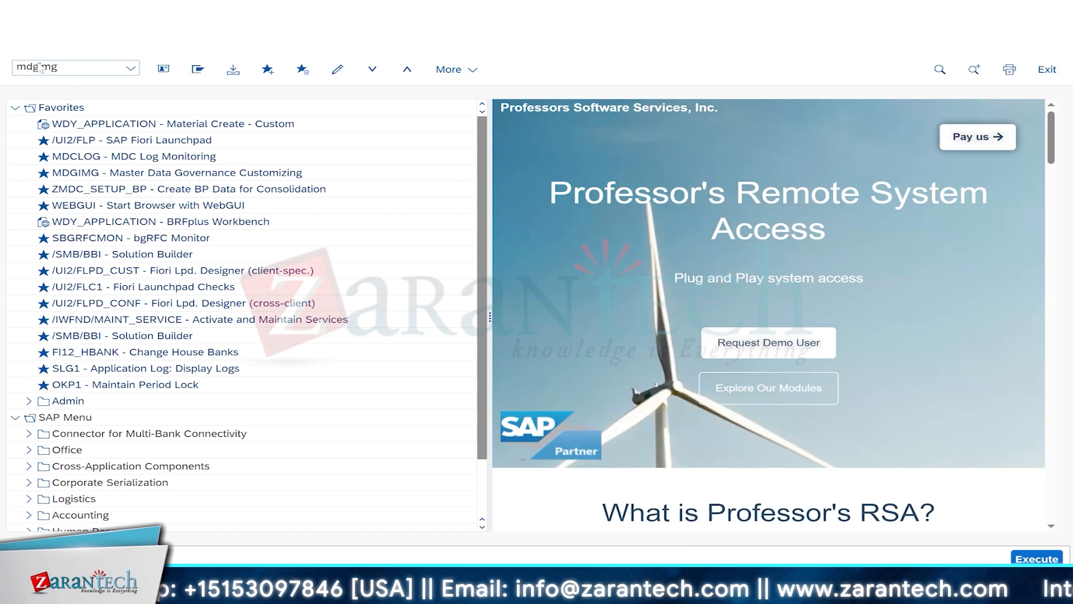
pyautogui.press('Return')
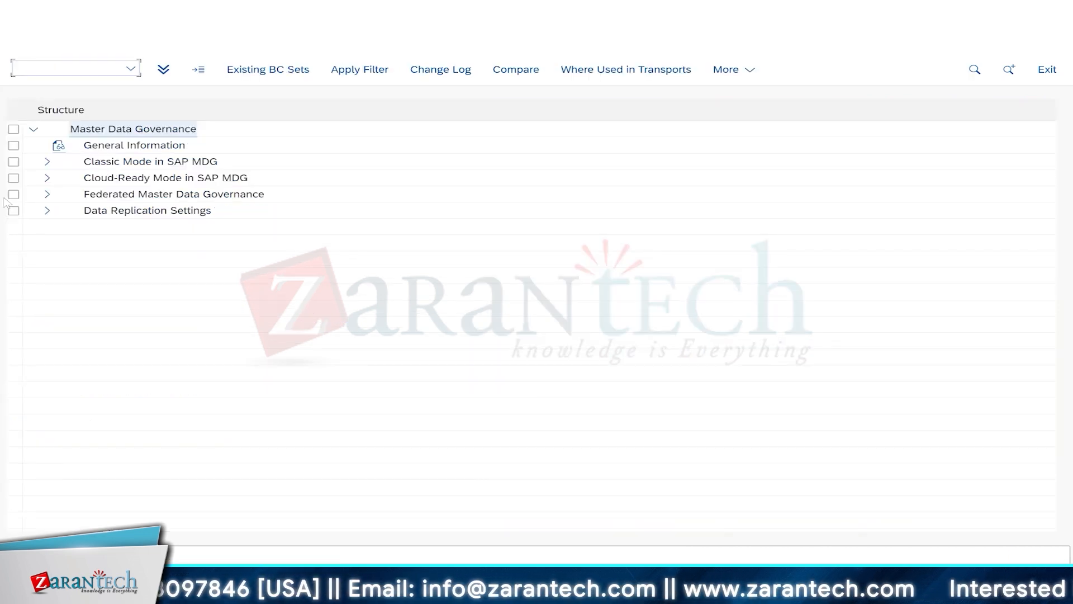
# Expand Classic Mode in SAP MDG through Central Governance, General Settings and Process Modeling down to the Workflow activities
pyautogui.click(47, 162)
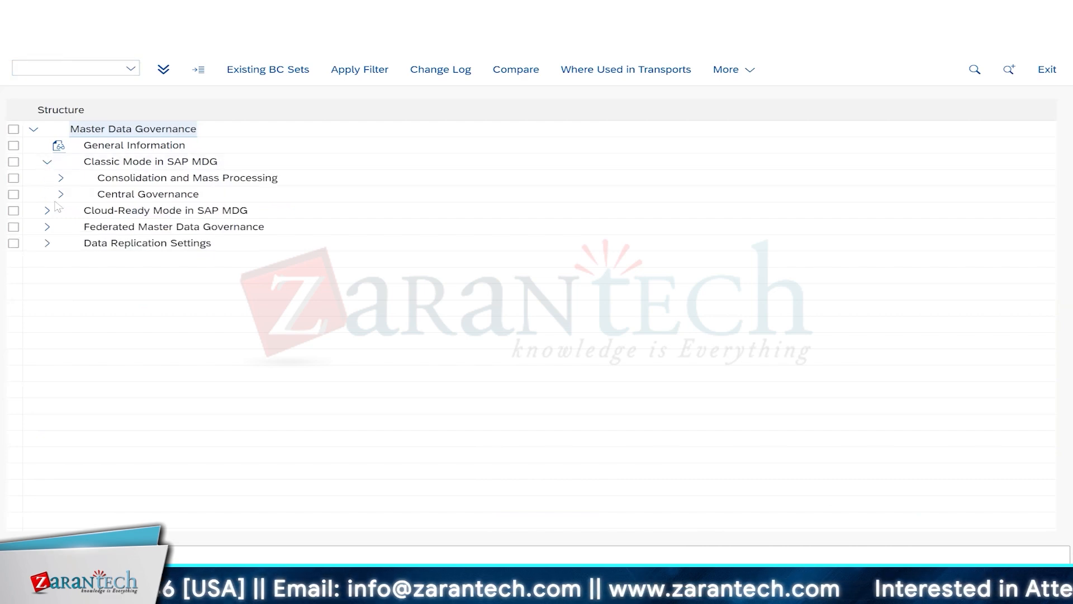
pyautogui.click(60, 194)
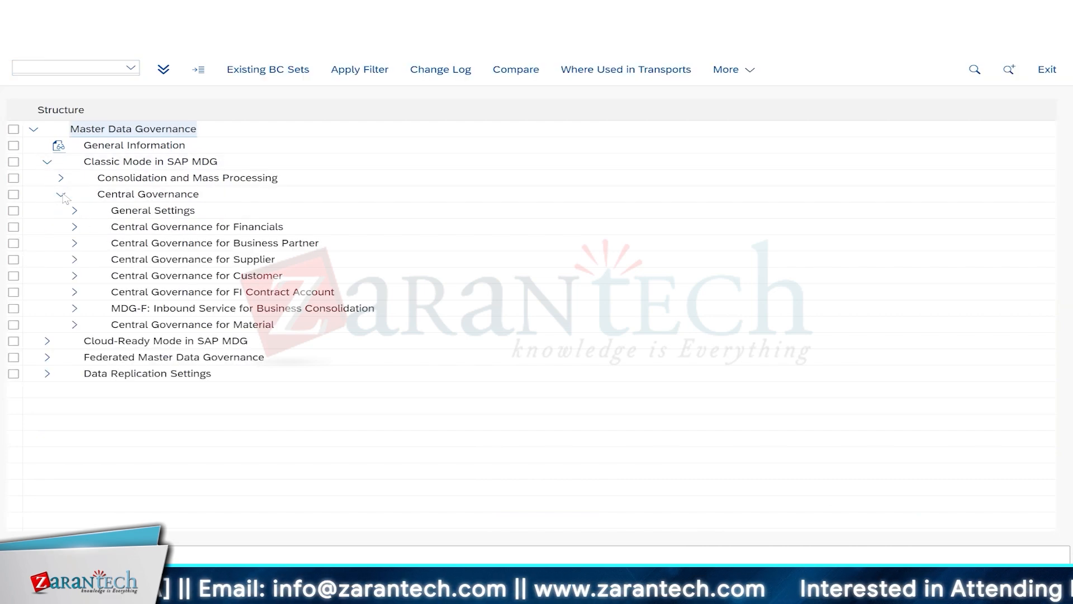
pyautogui.click(75, 210)
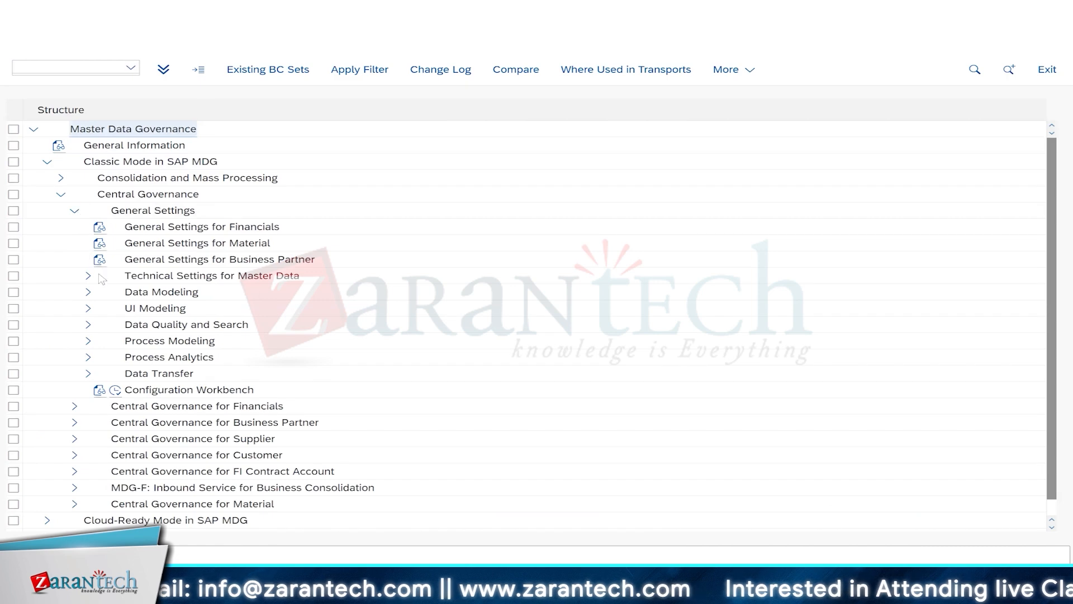
pyautogui.click(141, 344)
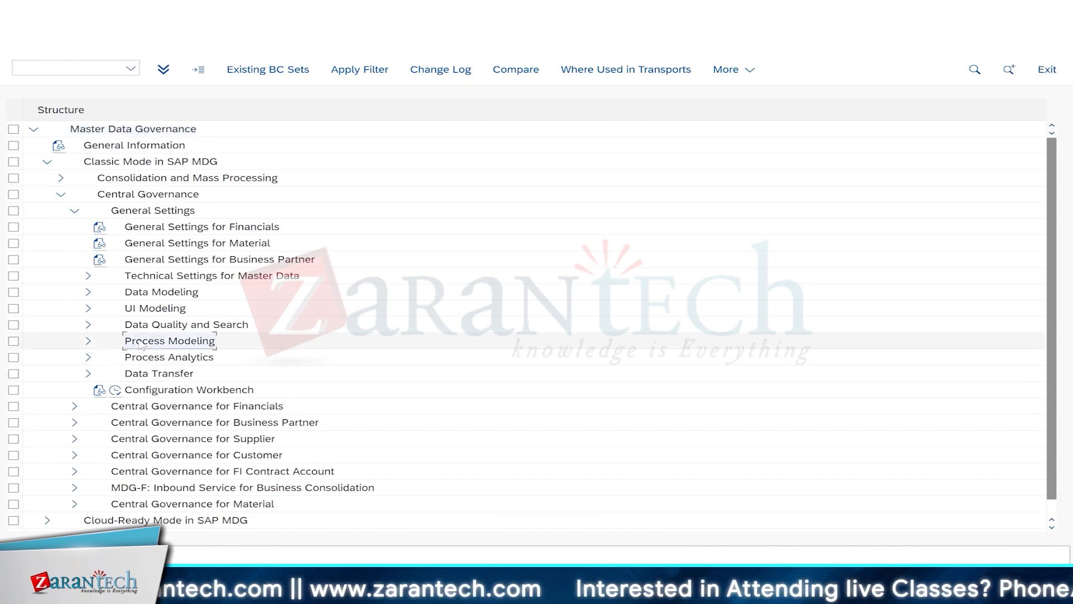
pyautogui.click(88, 341)
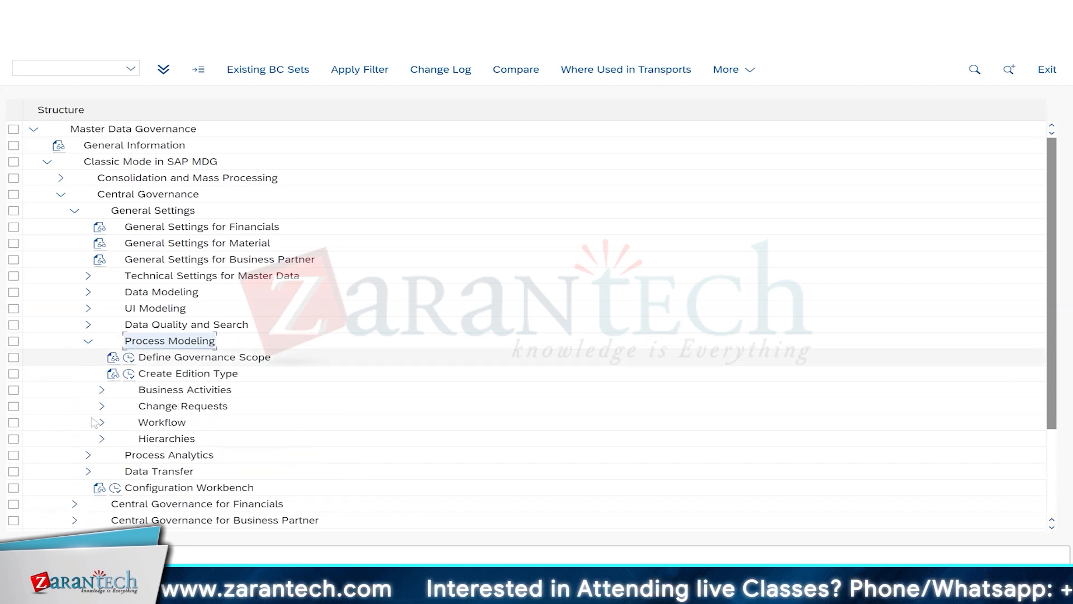
pyautogui.click(102, 423)
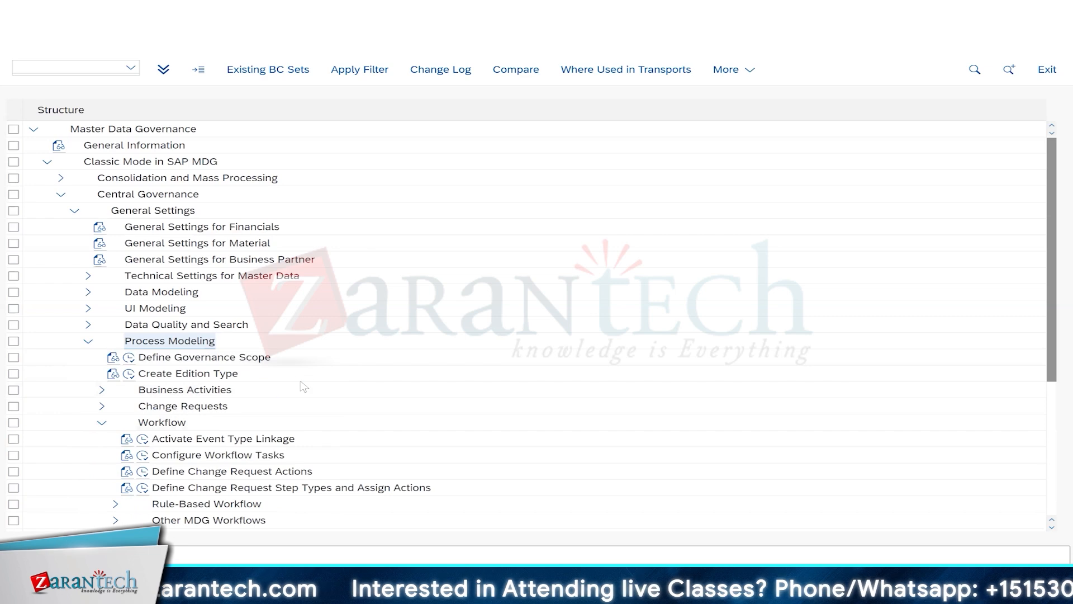
# Open the Activate Event Type Linkage customizing activity under Workflow
pyautogui.scroll(-2, 289, 385)
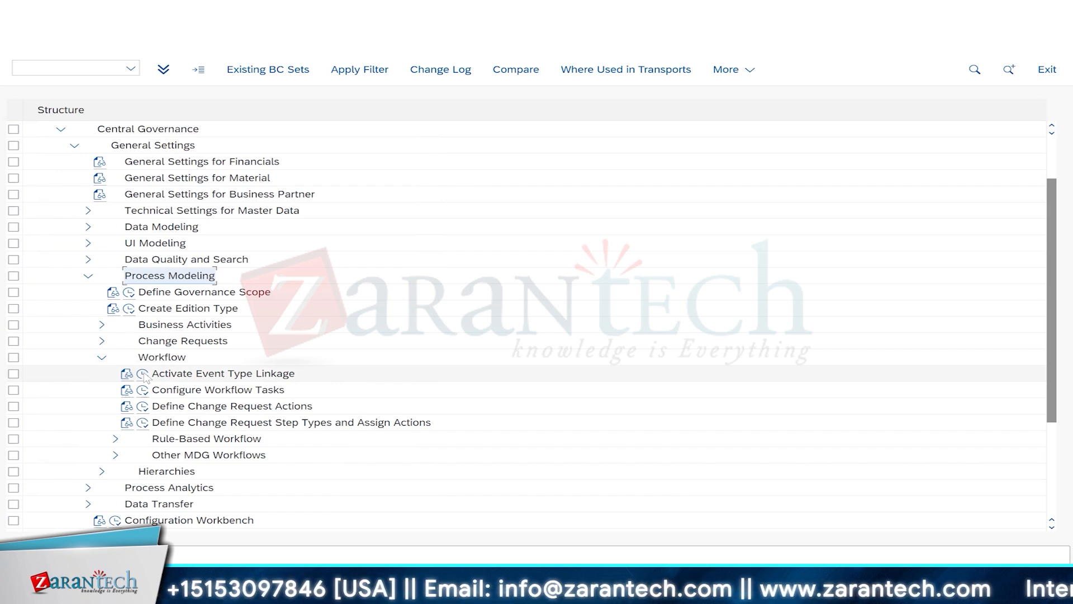
pyautogui.click(145, 376)
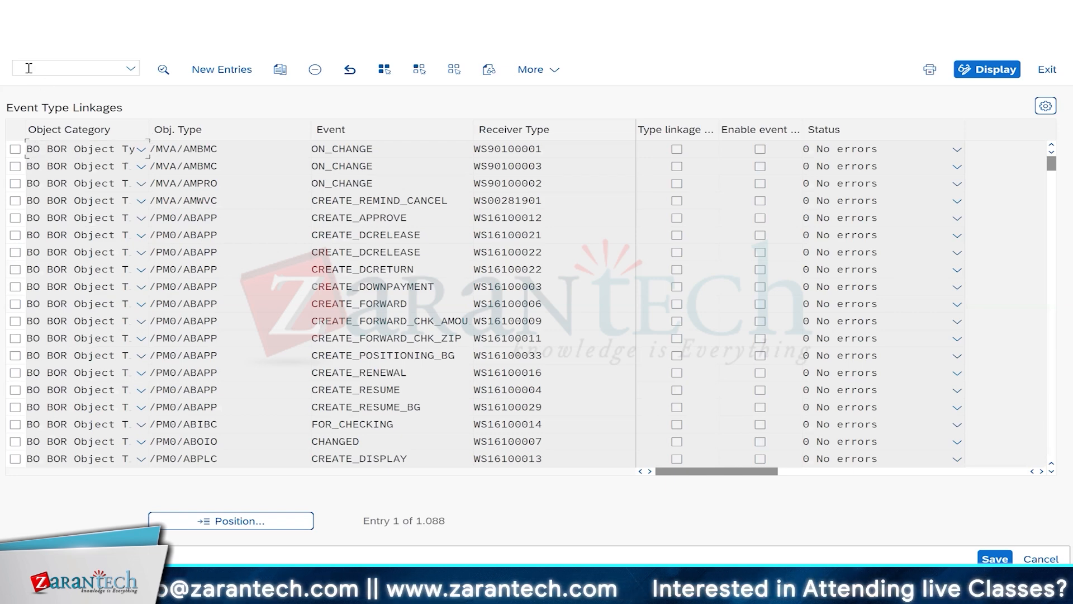
pyautogui.press('F3')
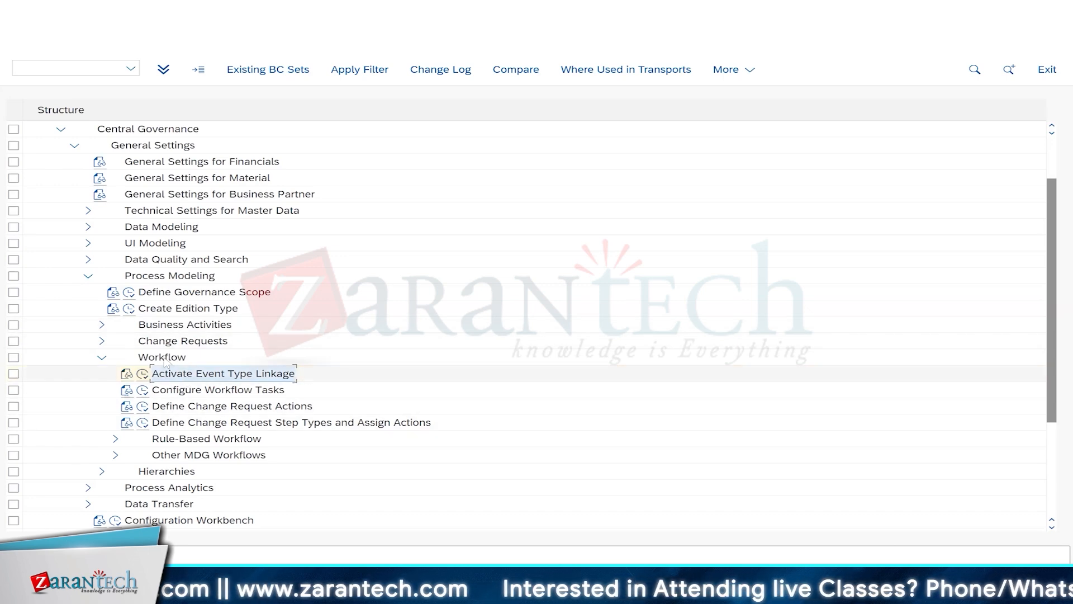
pyautogui.click(144, 374)
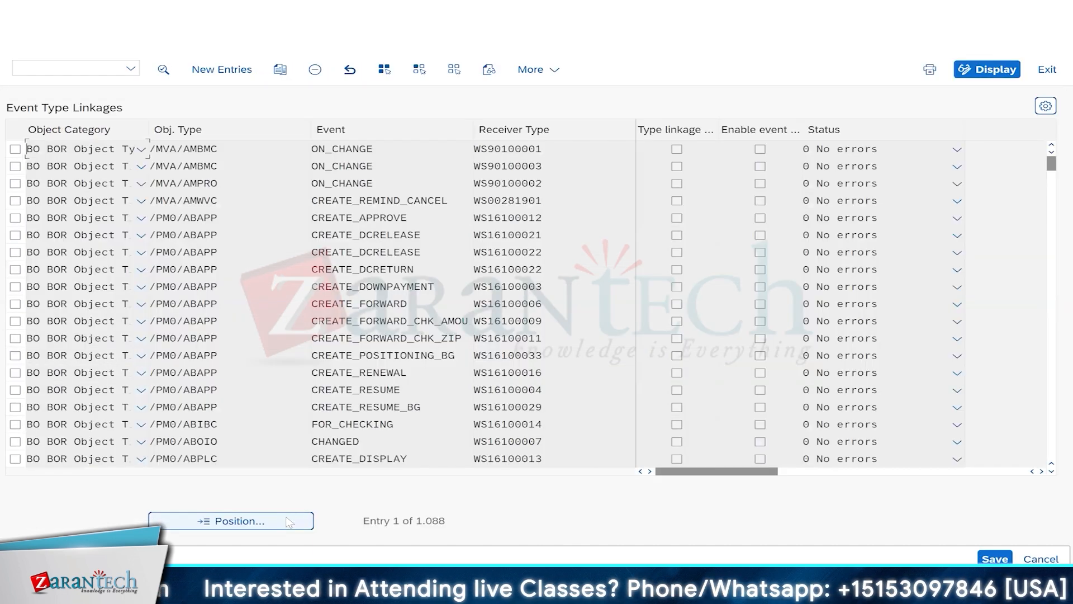
# Position the event type linkages list at object category BO and object type BUS2250
pyautogui.click(287, 522)
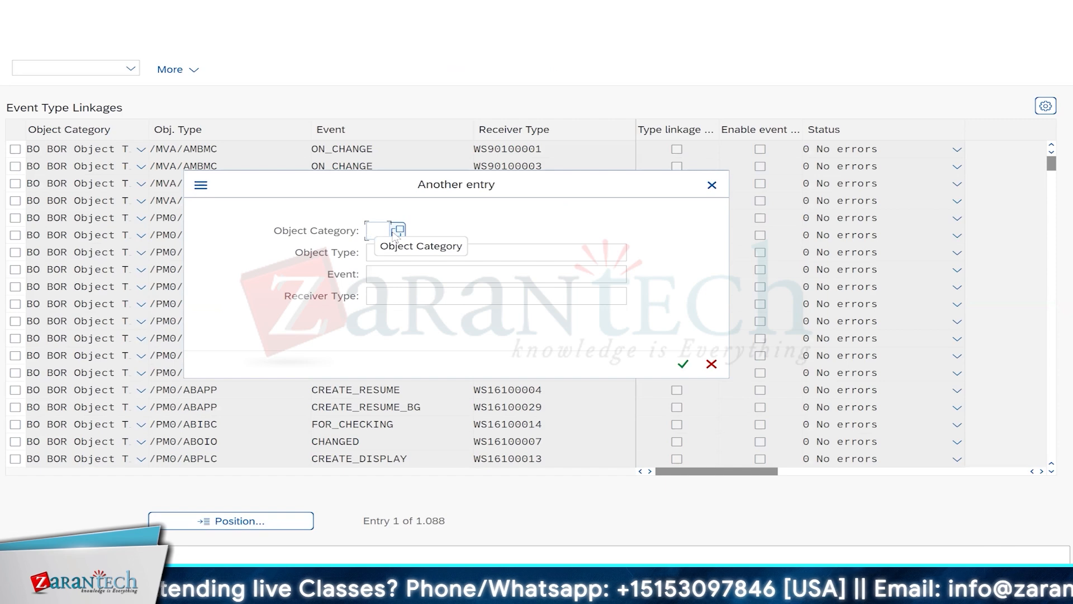
pyautogui.write('BO')
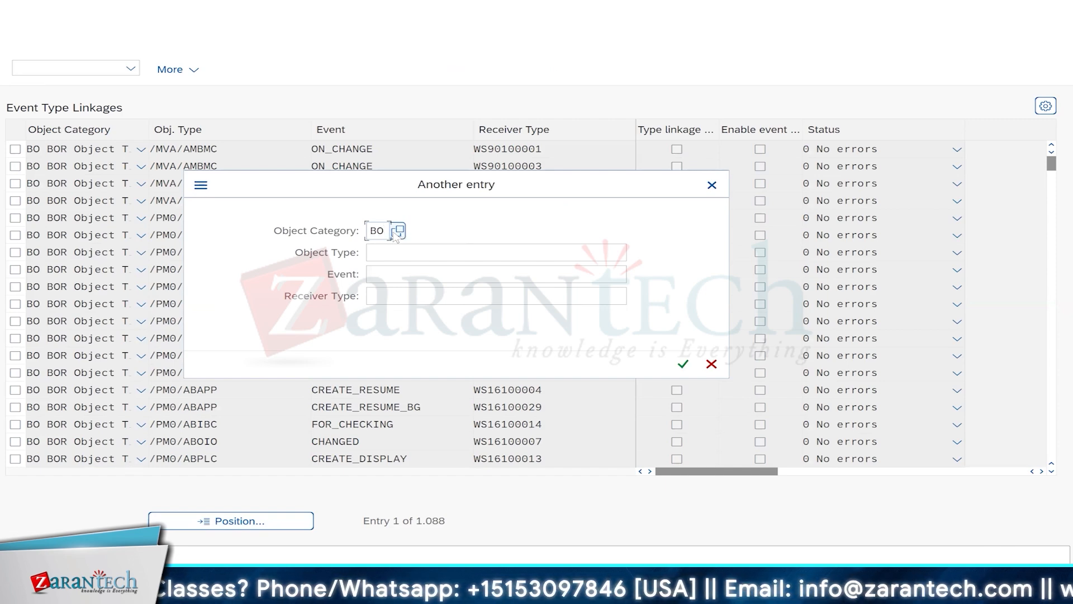
pyautogui.click(373, 250)
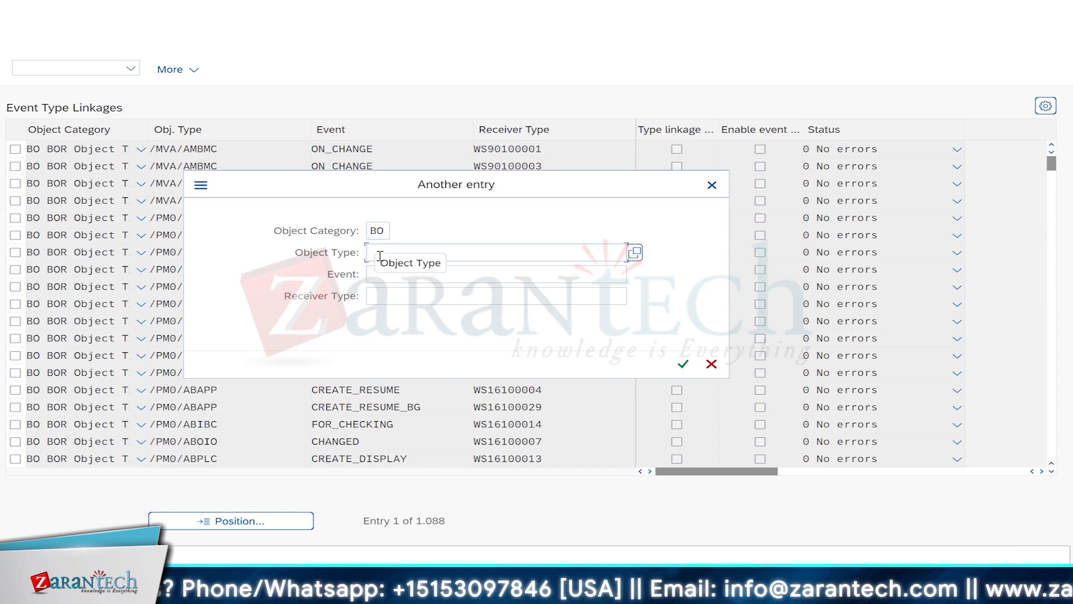
pyautogui.write('BU')
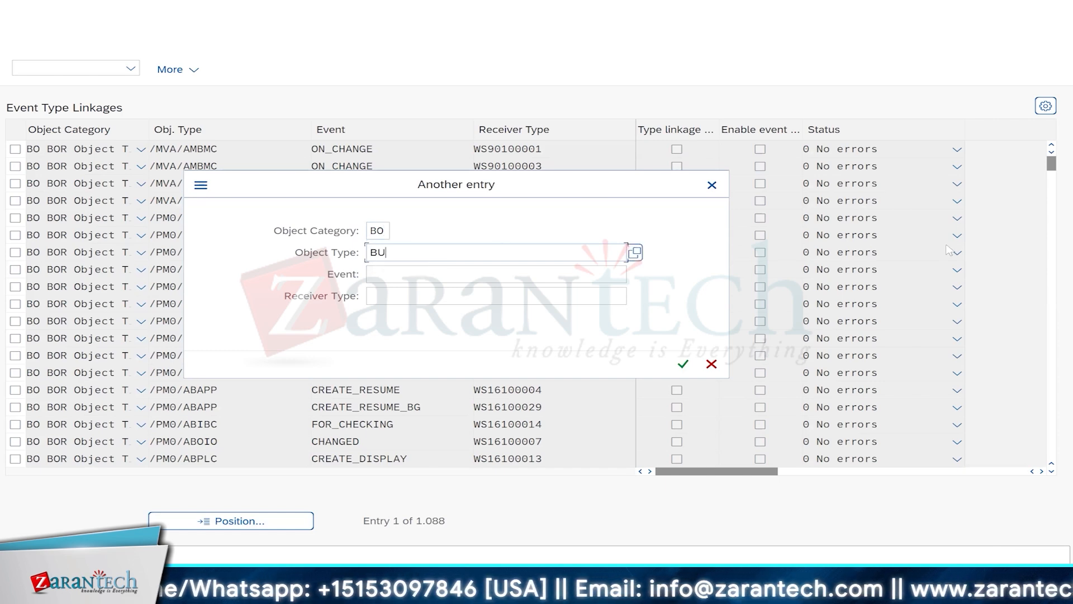
pyautogui.write('S2250')
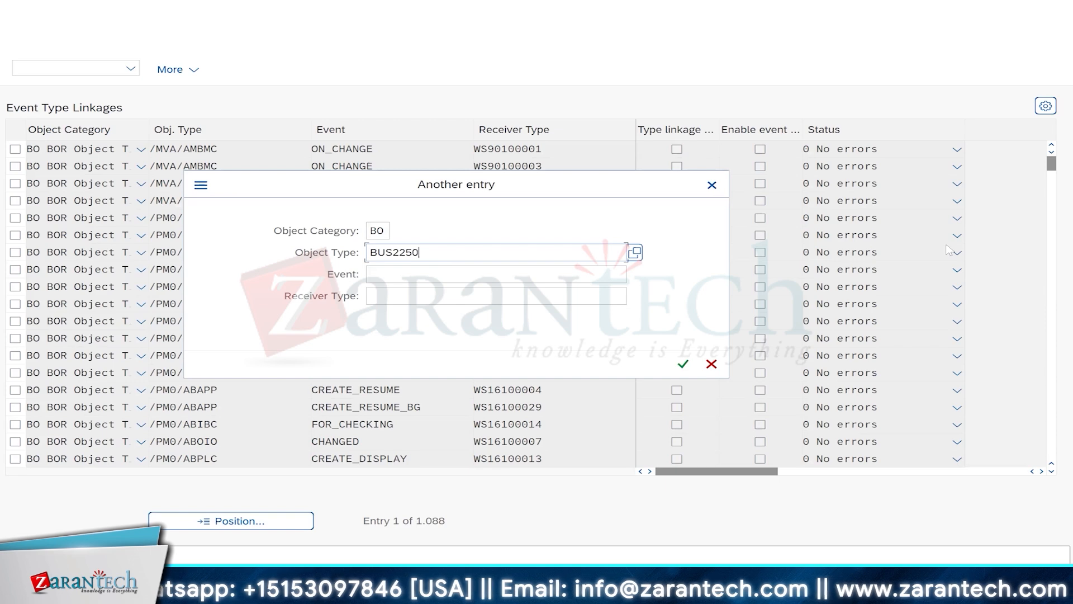
pyautogui.hotkey('shift', 'Left')
pyautogui.hotkey('shift', 'Left')
pyautogui.hotkey('shift', 'Left')
pyautogui.hotkey('shift', 'Left')
pyautogui.hotkey('shift', 'Left')
pyautogui.hotkey('shift', 'Left')
pyautogui.hotkey('shift', 'Left')
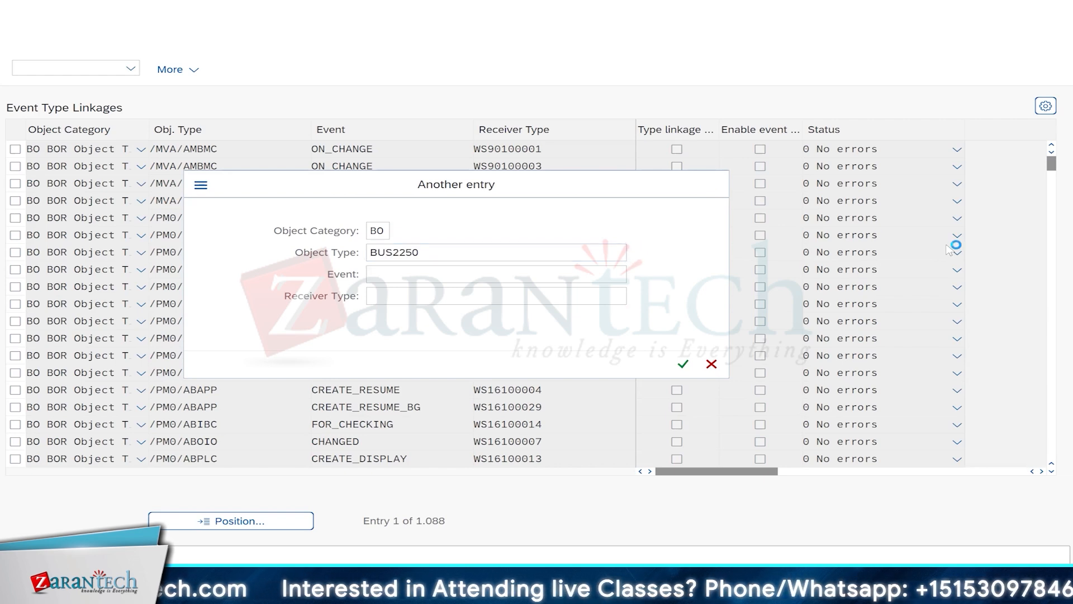
pyautogui.press('Return')
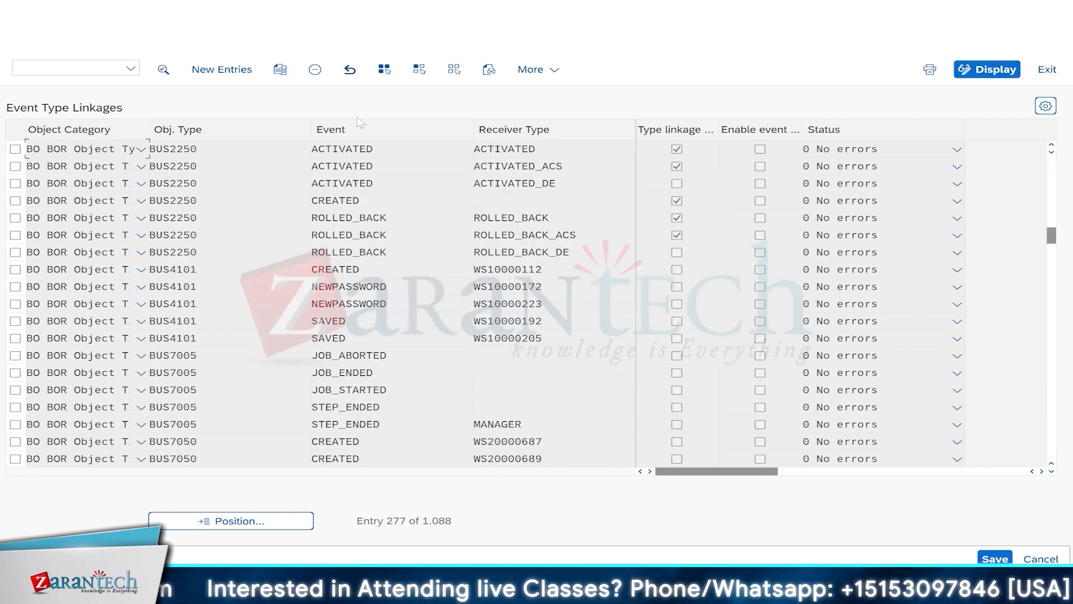
# Select all the BUS2250 rows, covering the ACTIVATED, CREATED and ROLLED_BACK events
pyautogui.click(15, 150)
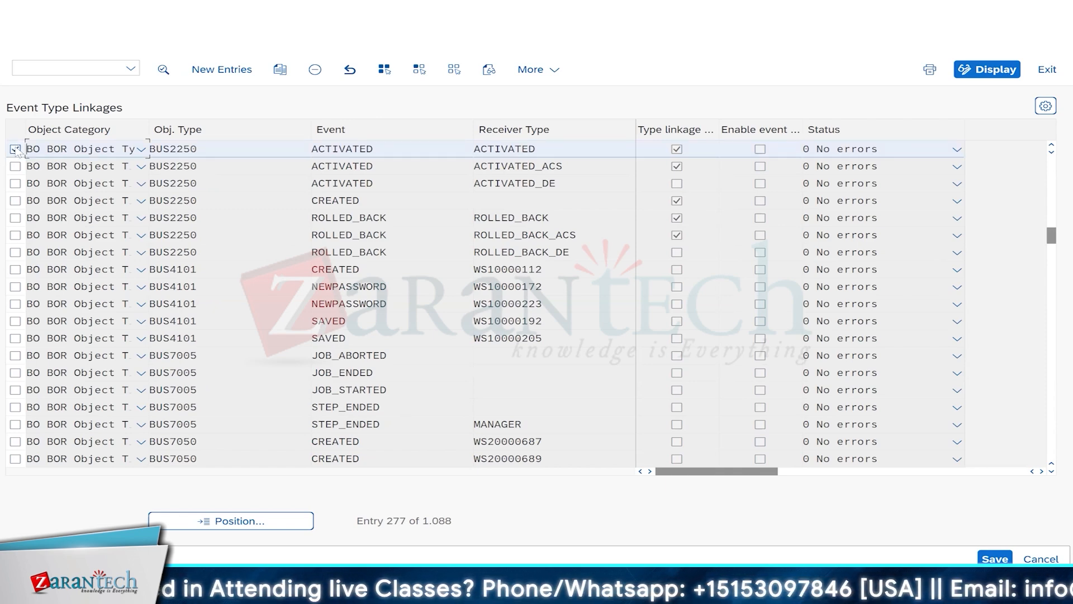
pyautogui.click(15, 202)
pyautogui.click(15, 219)
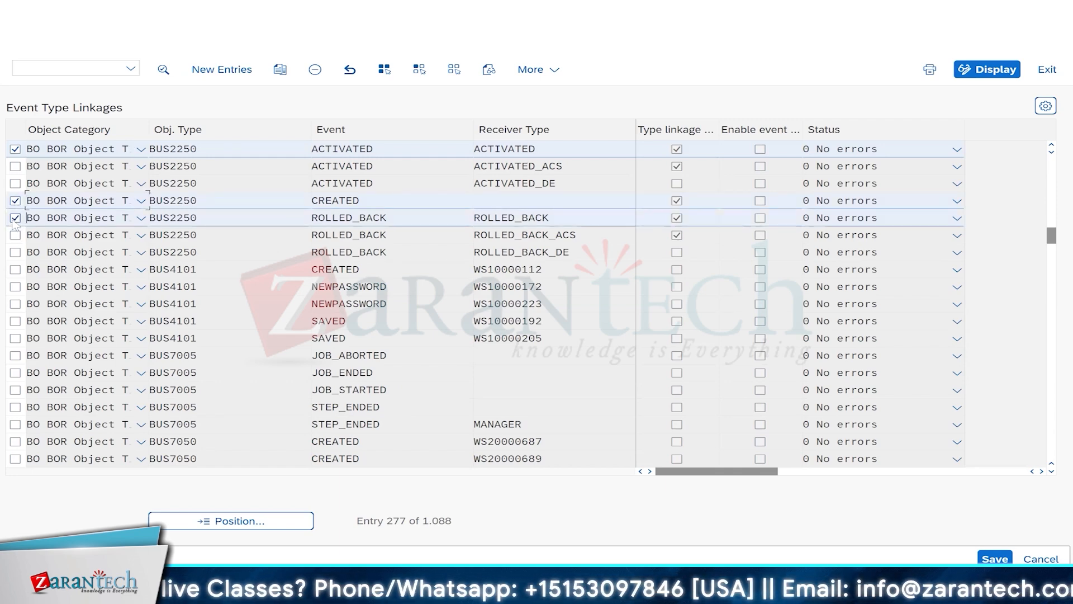
pyautogui.click(15, 166)
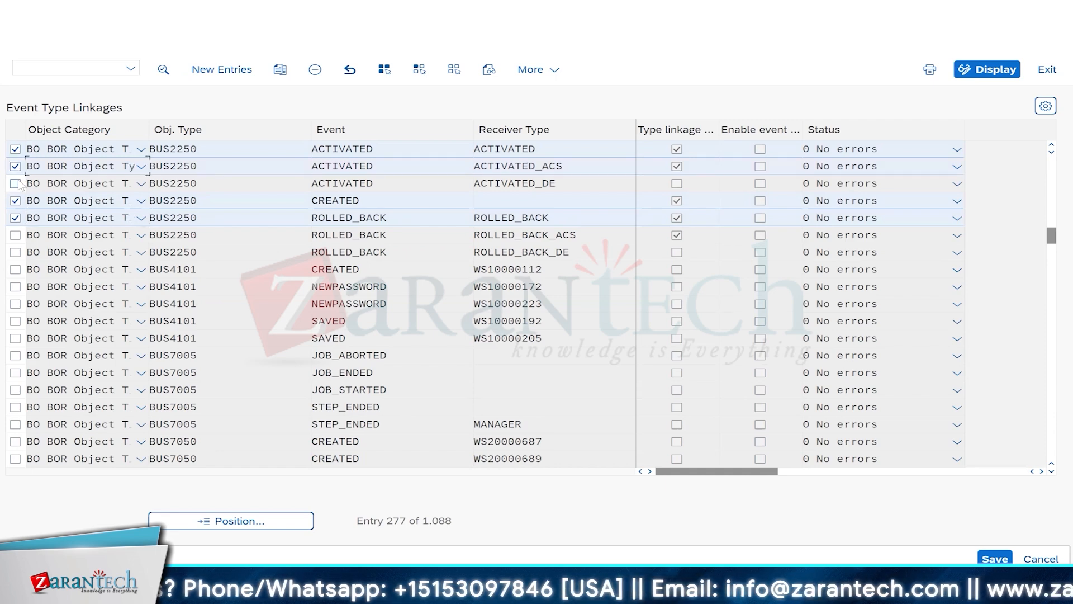
pyautogui.click(15, 183)
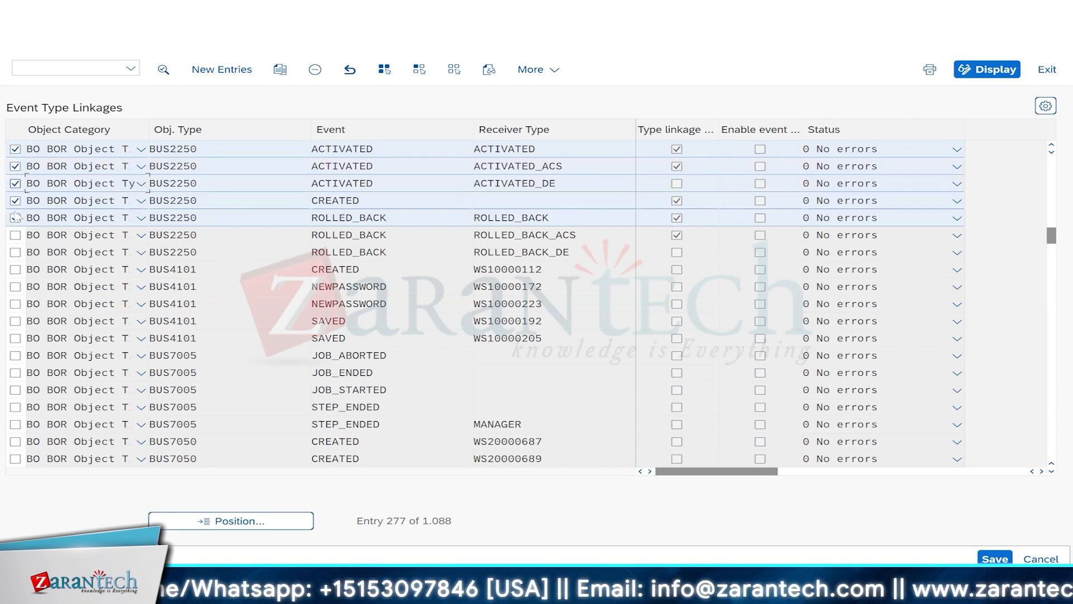
pyautogui.click(15, 234)
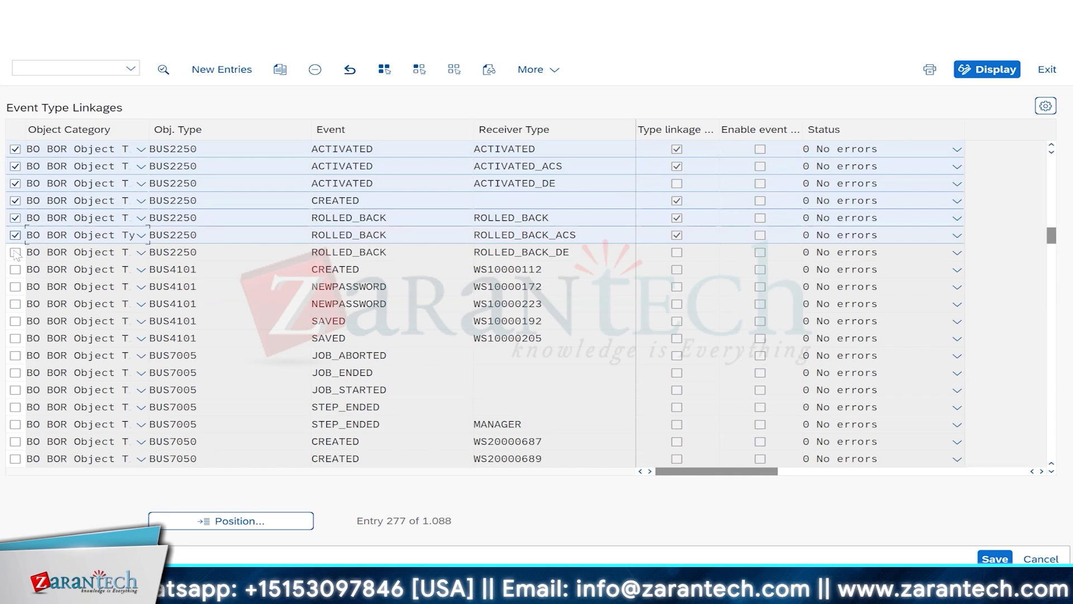
pyautogui.click(15, 252)
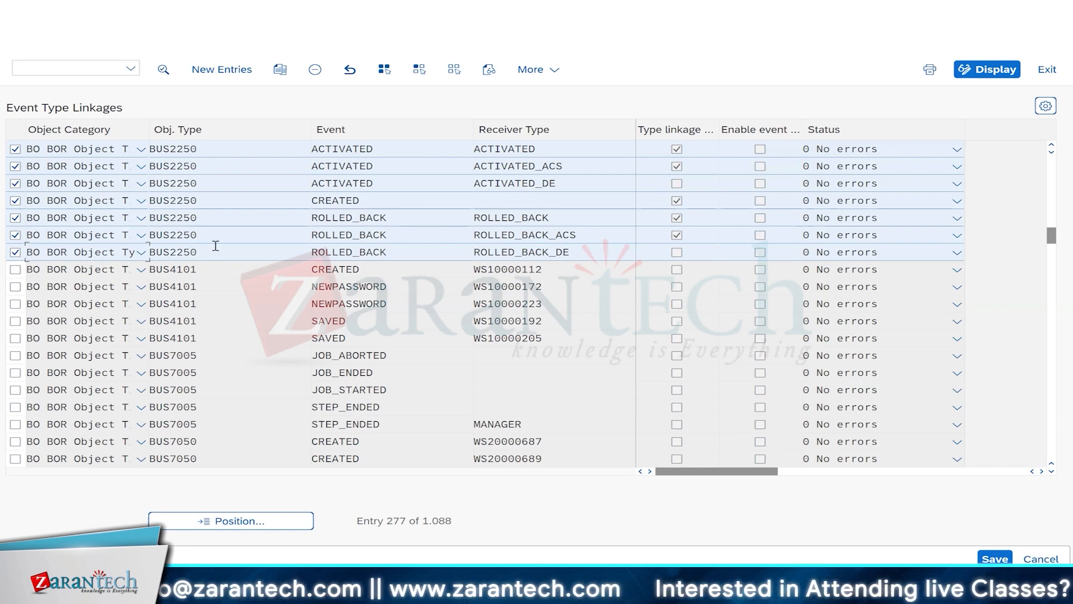
# Examine the object type of the BUS2250 linkages together with their CREATED and ACTIVATED events
pyautogui.moveTo(217, 150); pyautogui.dragTo(126, 148)
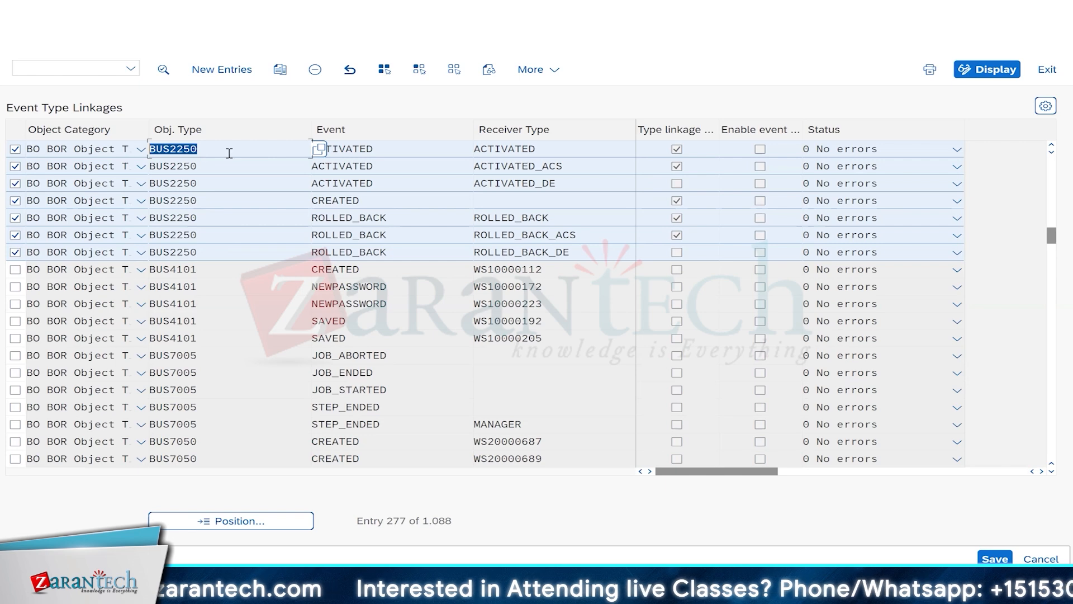
pyautogui.click(420, 152)
pyautogui.click(386, 199)
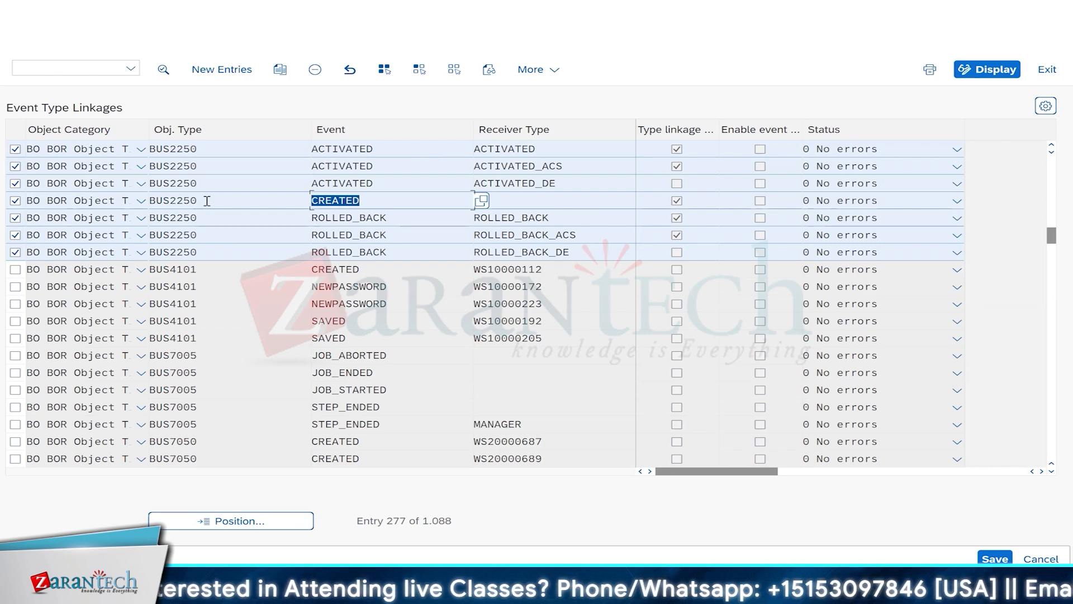
pyautogui.moveTo(407, 199); pyautogui.dragTo(291, 200)
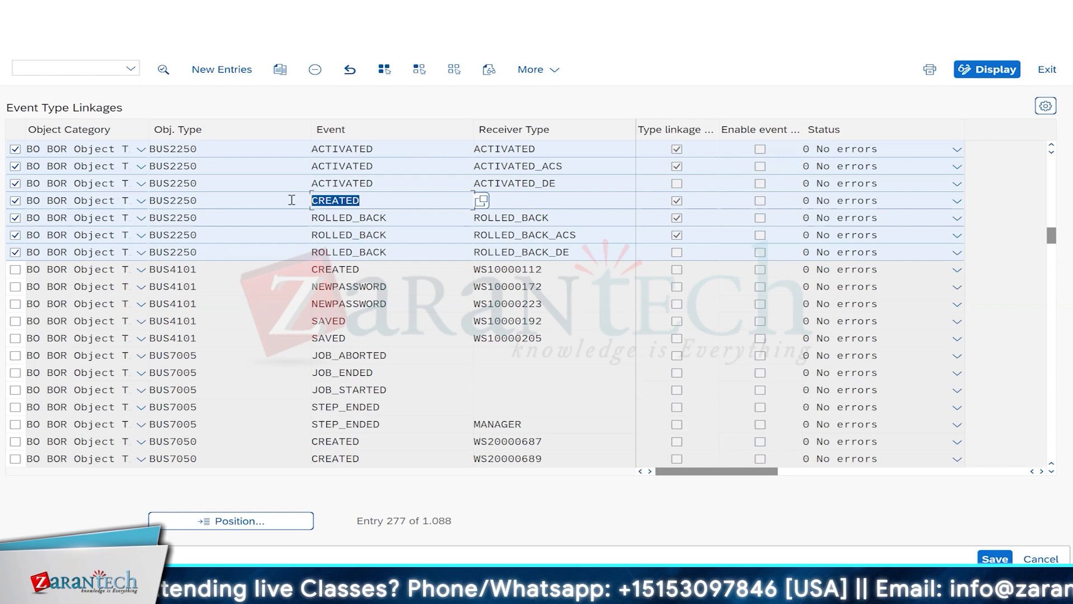
pyautogui.click(372, 200)
pyautogui.moveTo(372, 200); pyautogui.dragTo(293, 201)
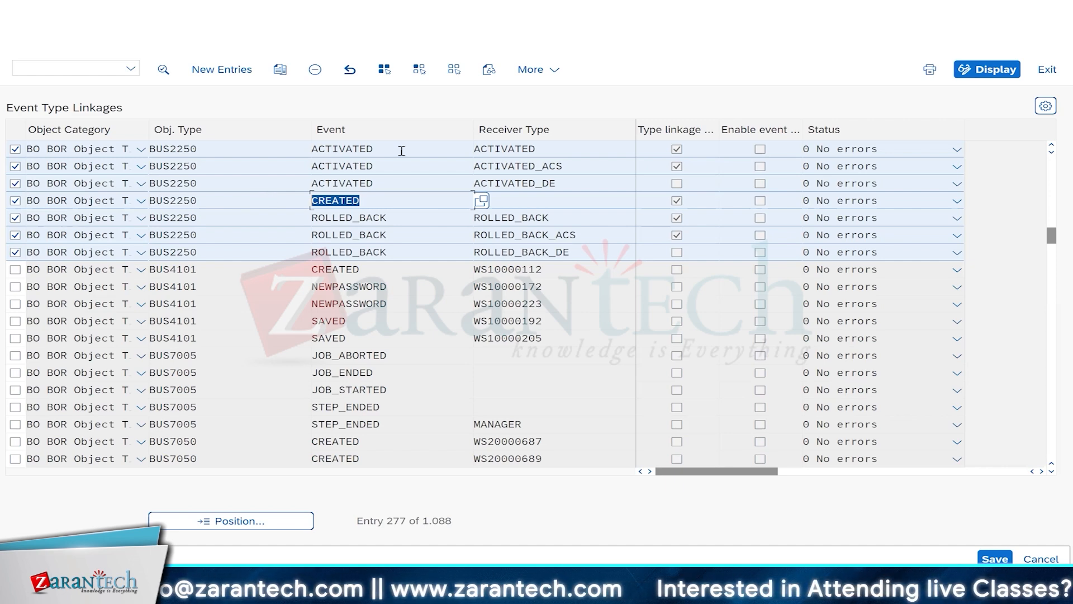
pyautogui.click(342, 148)
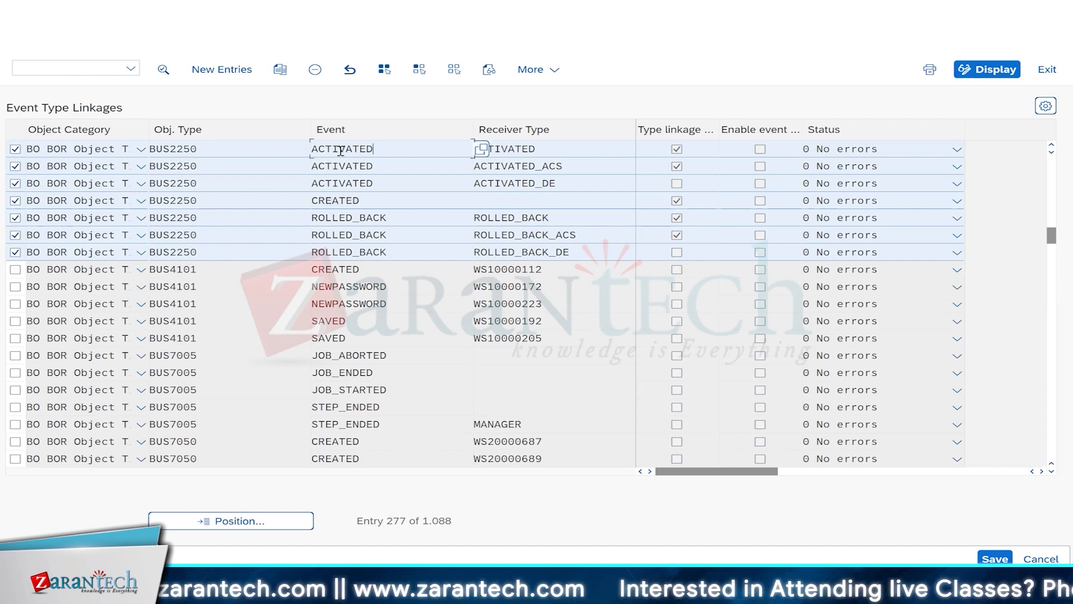
pyautogui.click(248, 151)
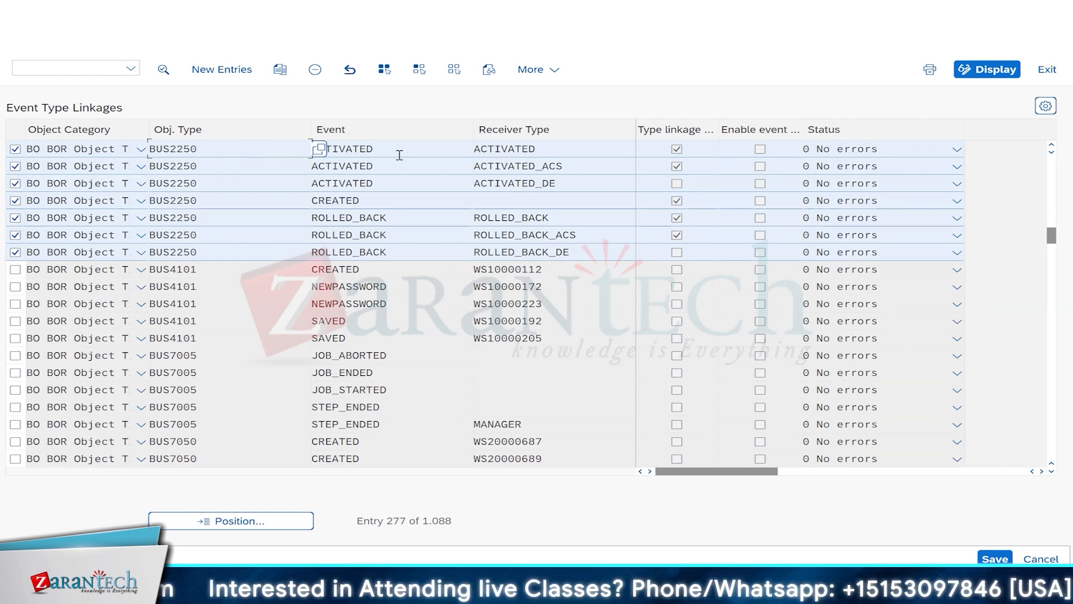
pyautogui.moveTo(397, 154); pyautogui.dragTo(297, 154)
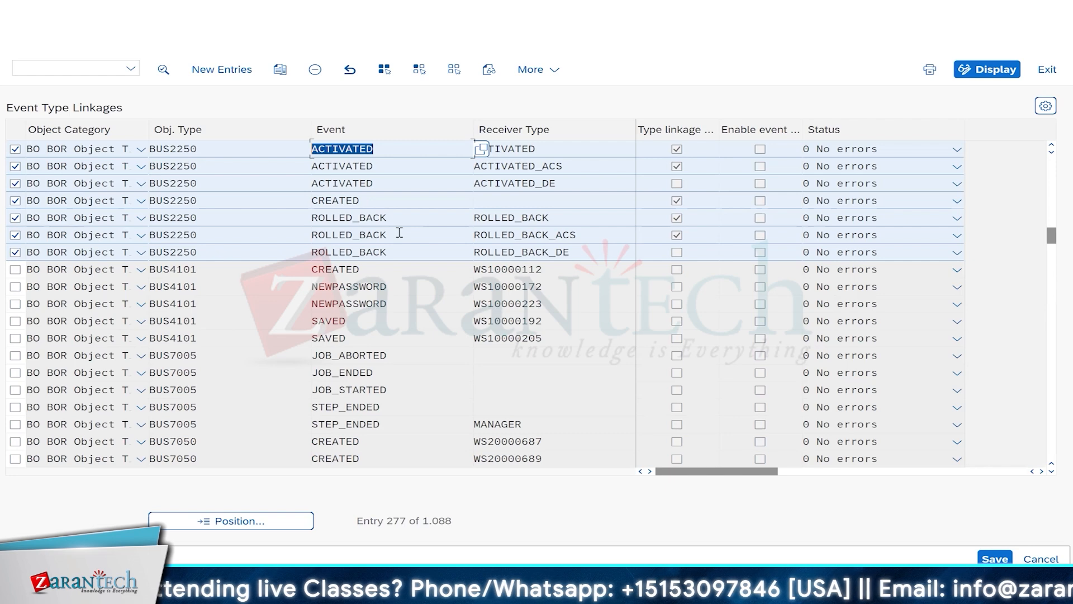
pyautogui.moveTo(198, 148); pyautogui.dragTo(127, 147)
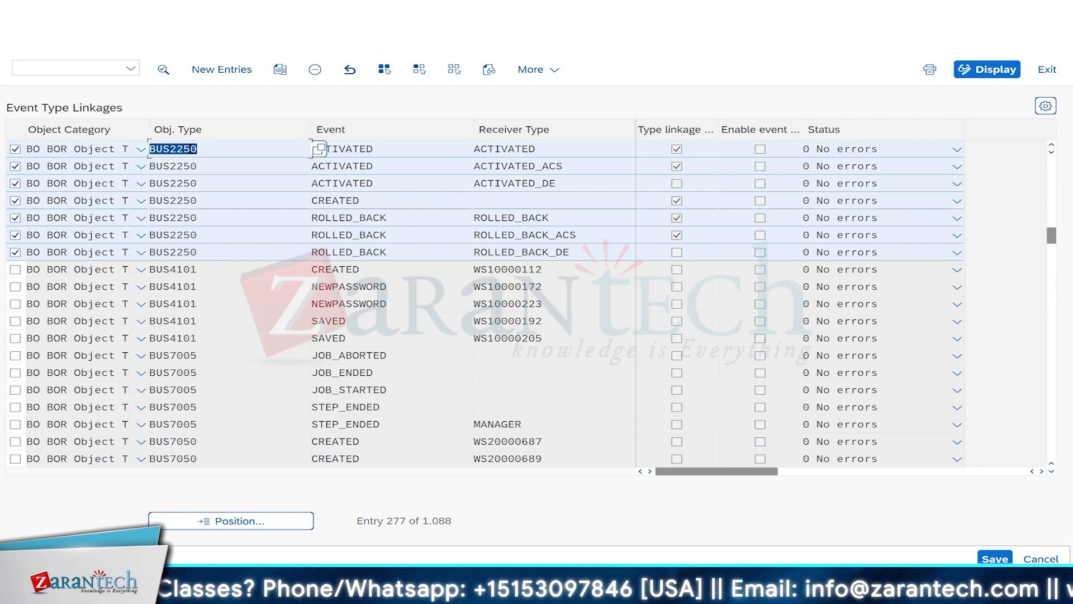
pyautogui.moveTo(208, 147); pyautogui.dragTo(119, 148)
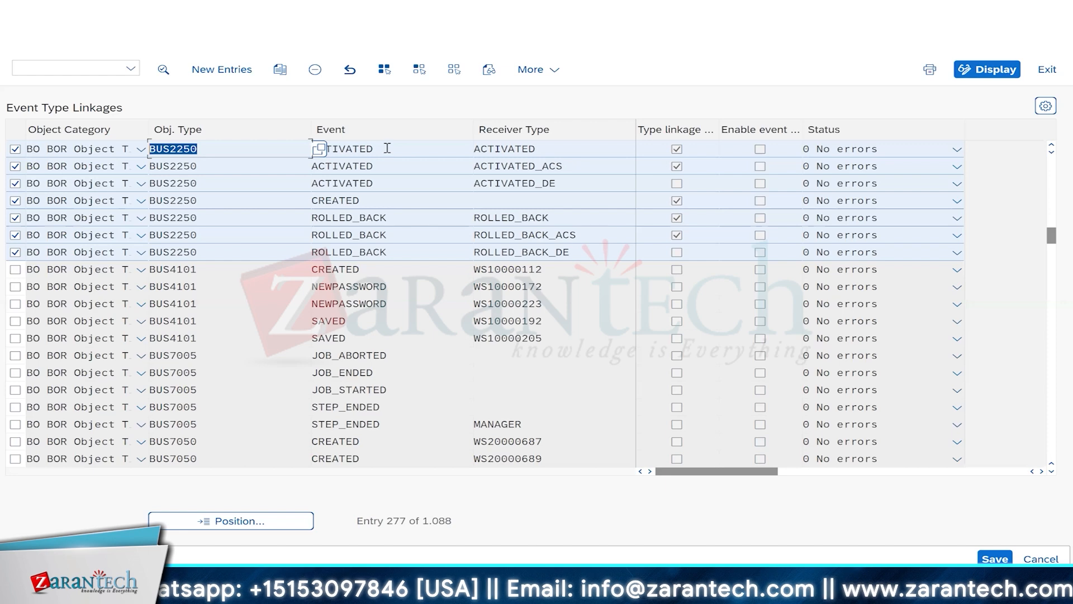
# Leave the event type linkages list and reopen the Activate Event Type Linkage activity under Workflow
pyautogui.press('Tab')
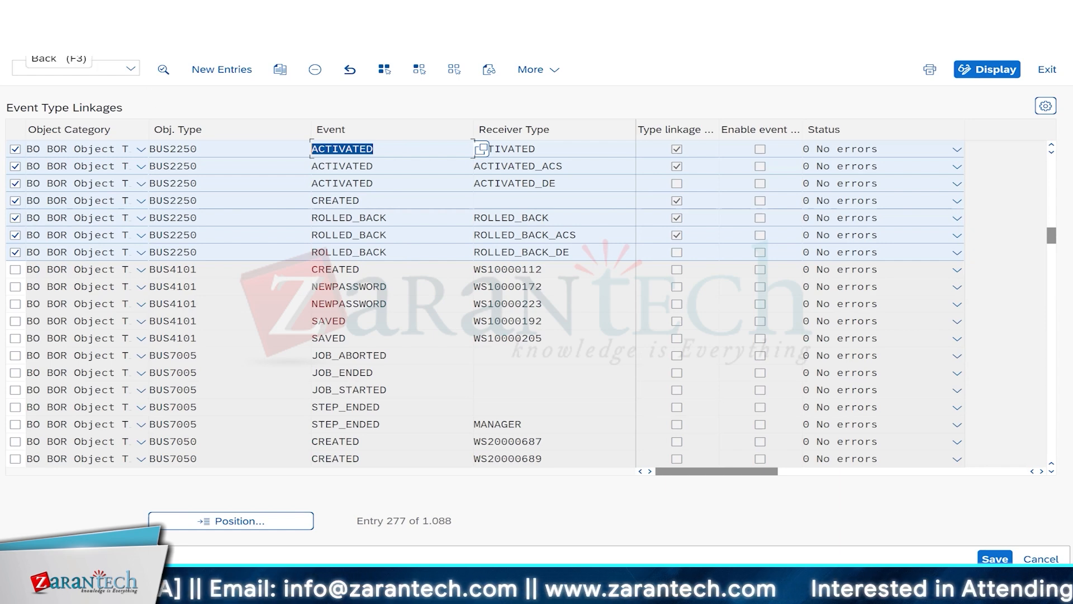
pyautogui.click(23, 42)
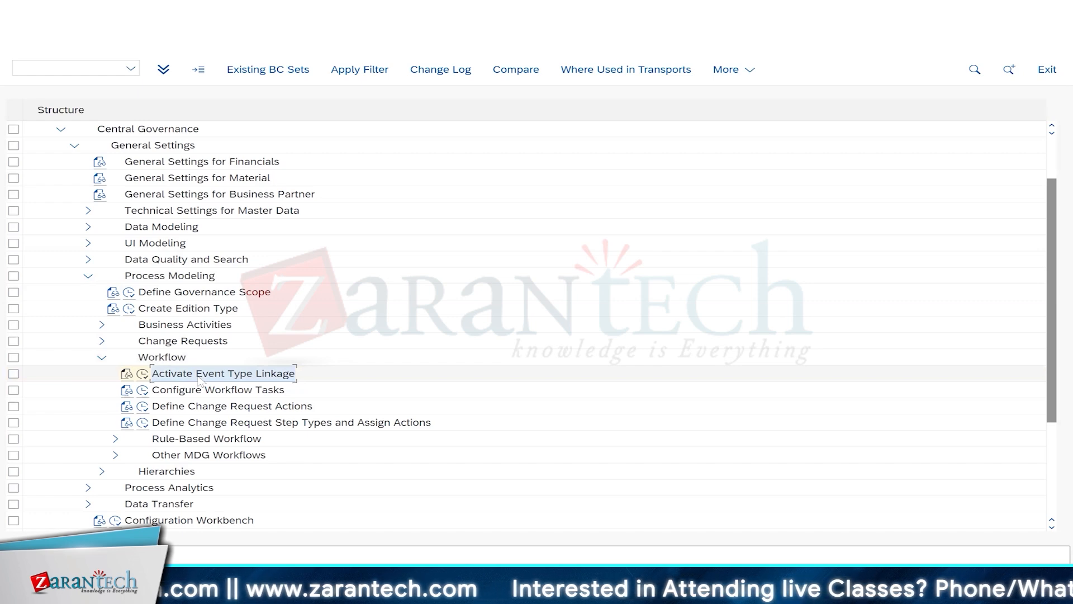
pyautogui.click(143, 374)
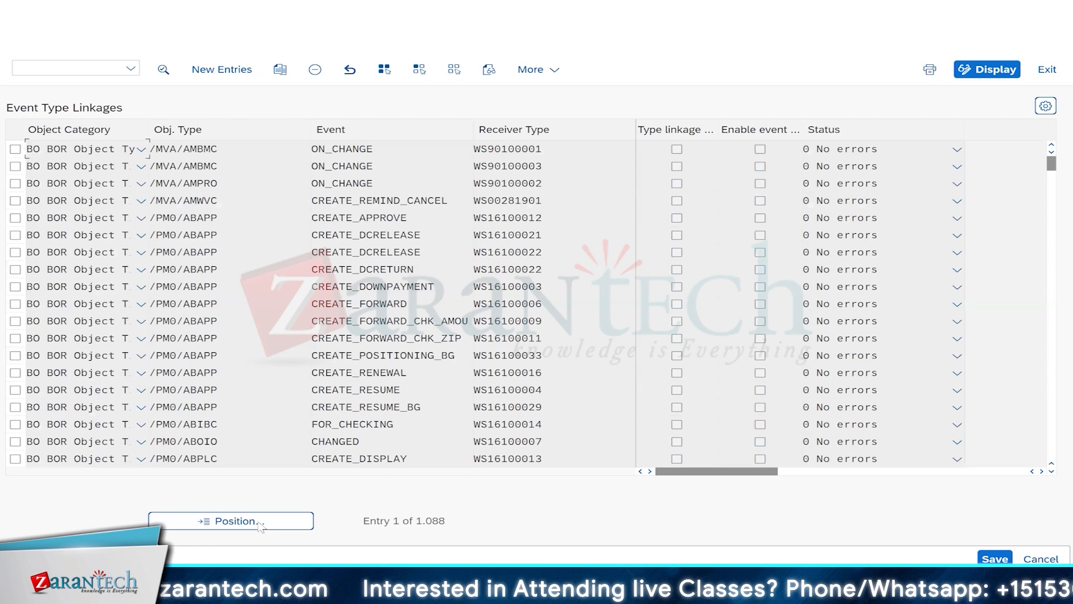
# Position the reopened event type linkages list at object category BO and object type BUS2250
pyautogui.click(260, 523)
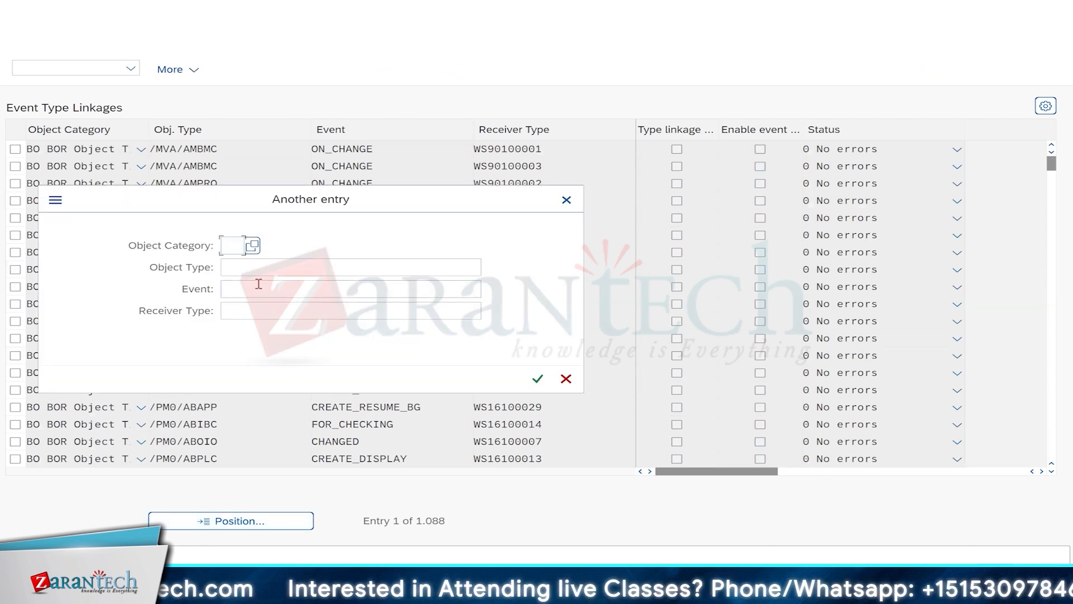
pyautogui.write('BO')
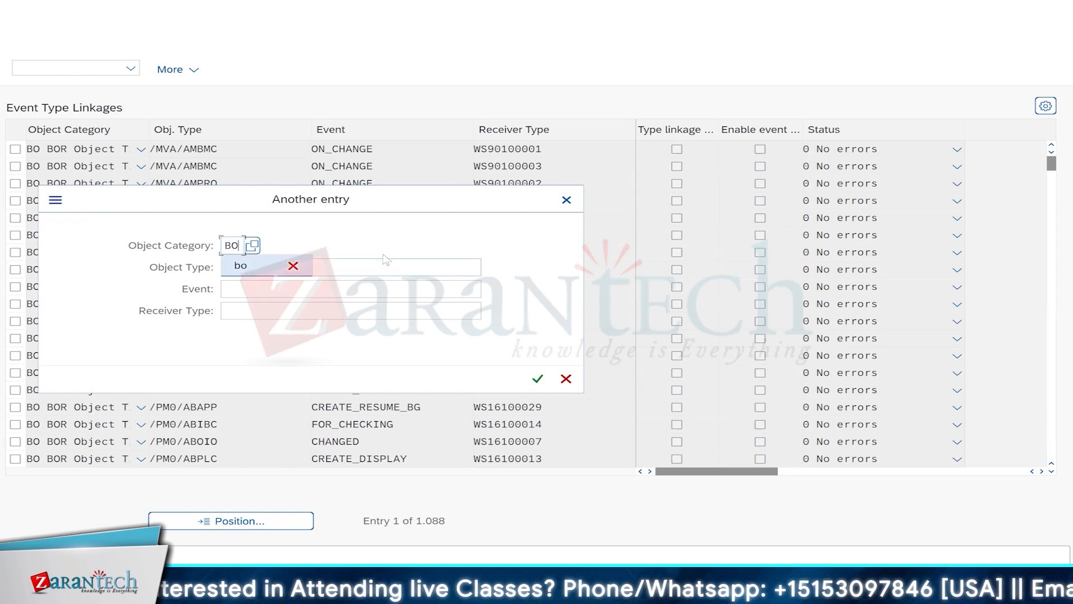
pyautogui.click(253, 268)
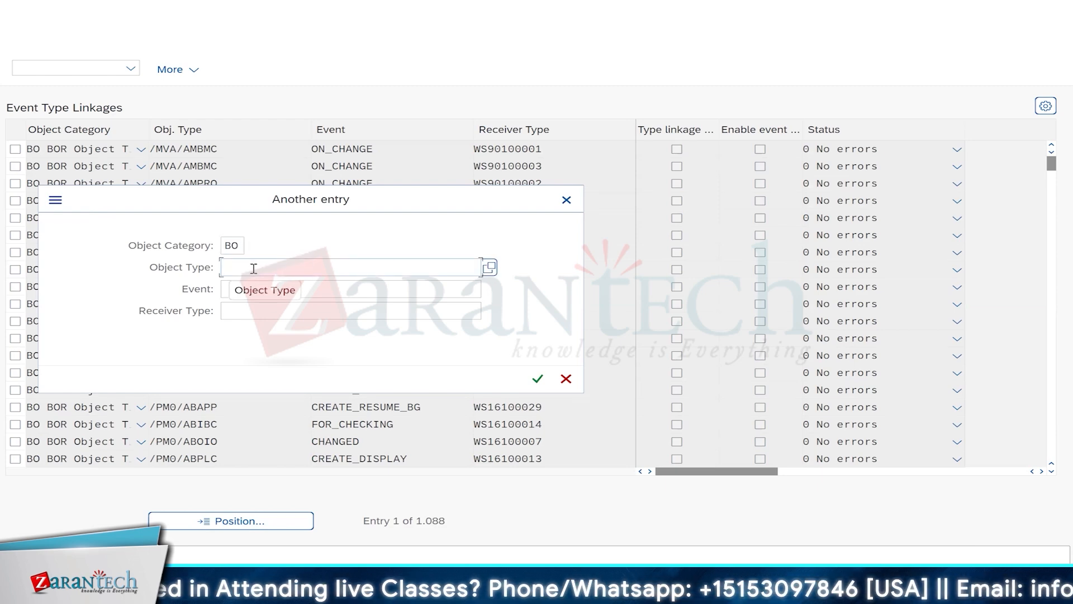
pyautogui.click(254, 268)
pyautogui.click(252, 309)
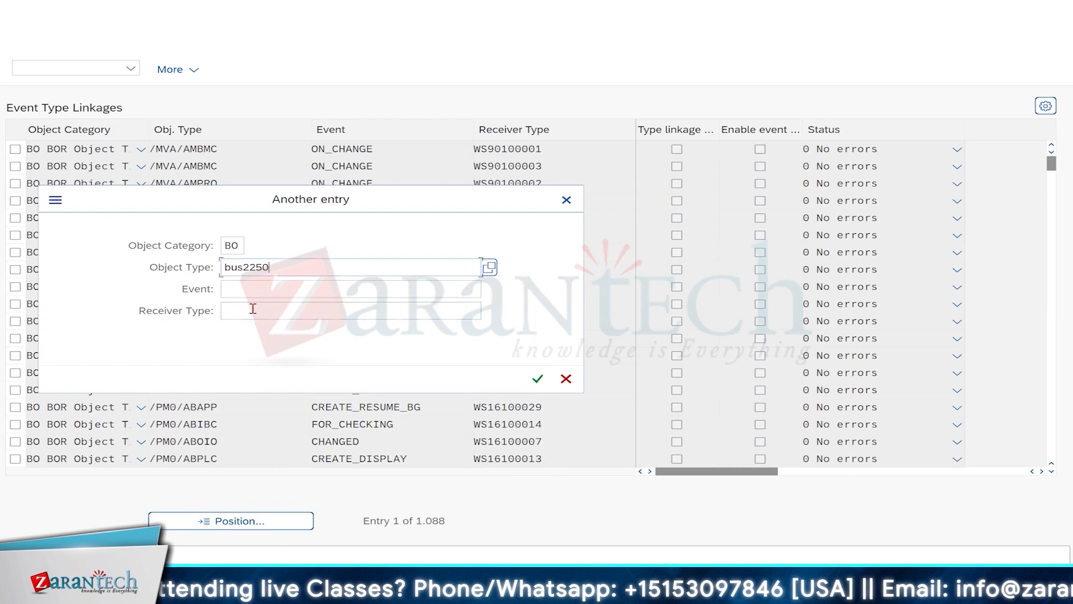
pyautogui.moveTo(294, 270); pyautogui.dragTo(216, 270)
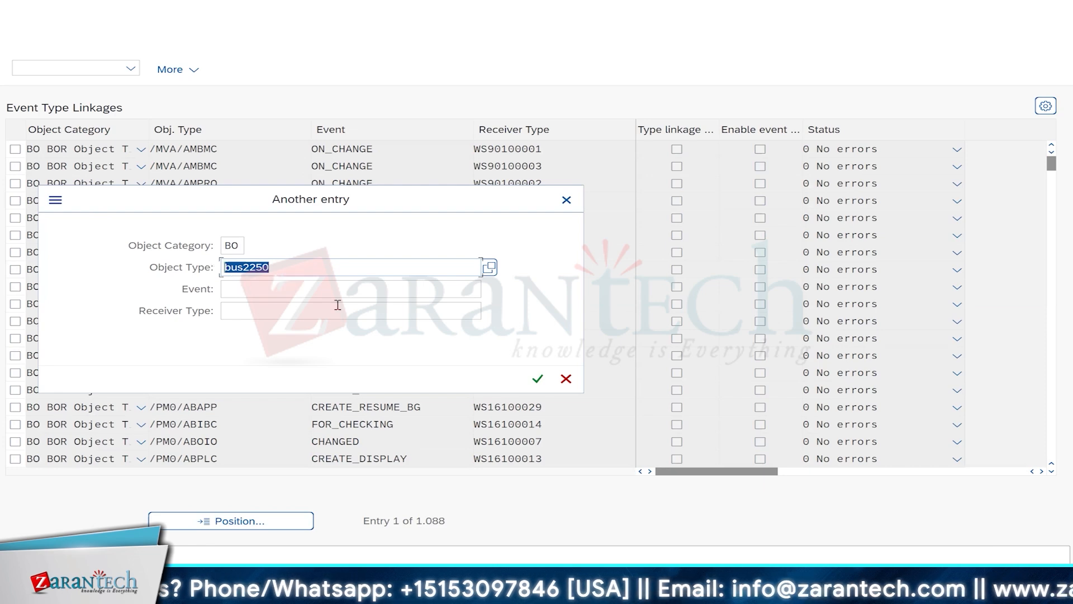
pyautogui.click(538, 379)
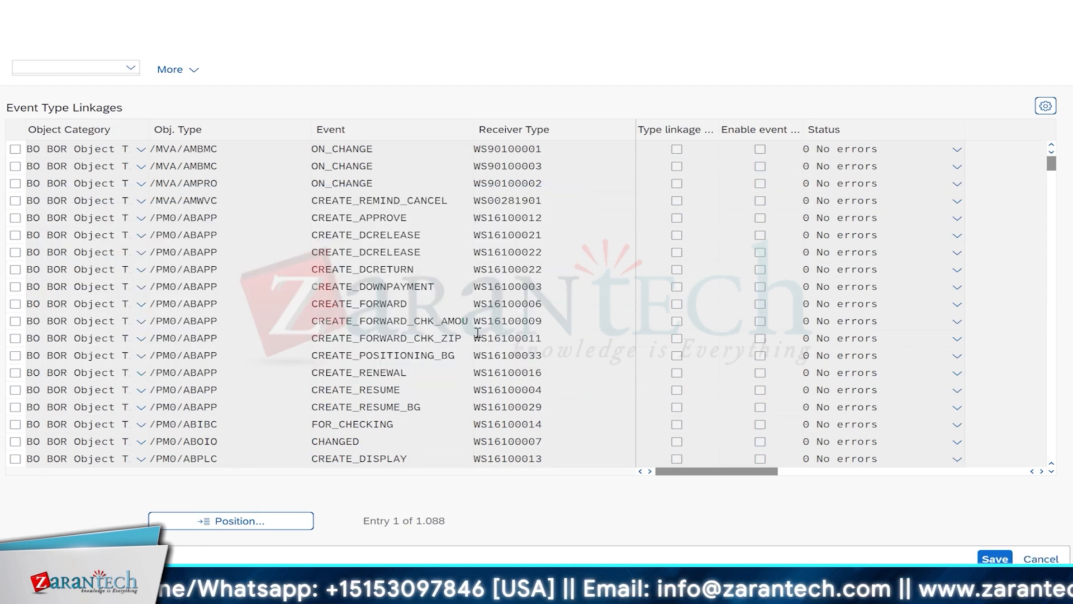
# Select all the BUS2250 rows, from the first ACTIVATED linkage through ROLLED_BACK_DE
pyautogui.click(15, 149)
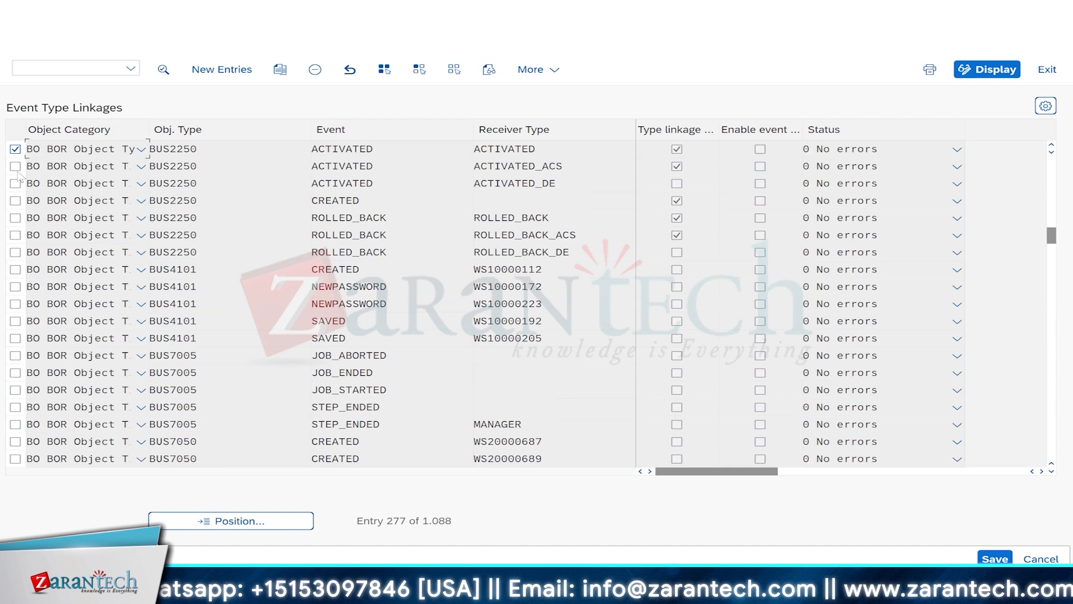
pyautogui.click(15, 166)
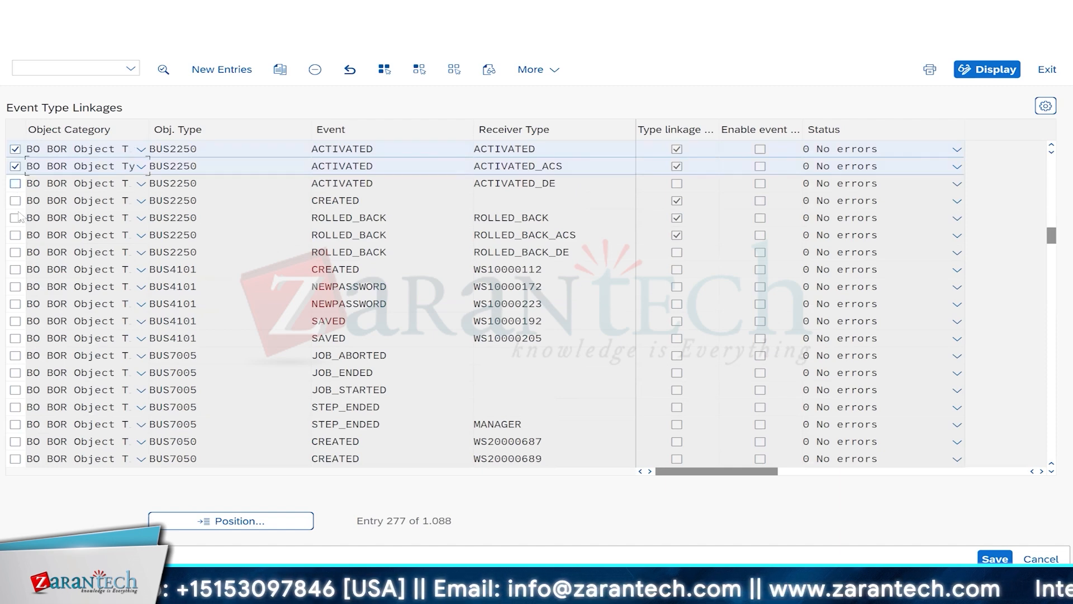
pyautogui.keyDown('shift'); pyautogui.click(15, 234); pyautogui.keyUp('shift')
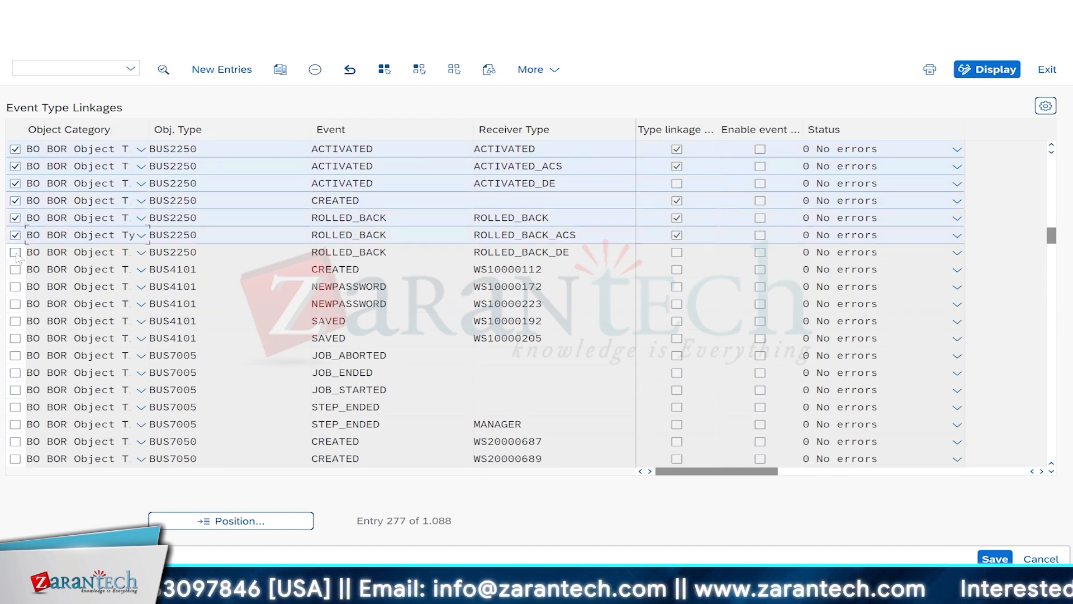
pyautogui.click(16, 253)
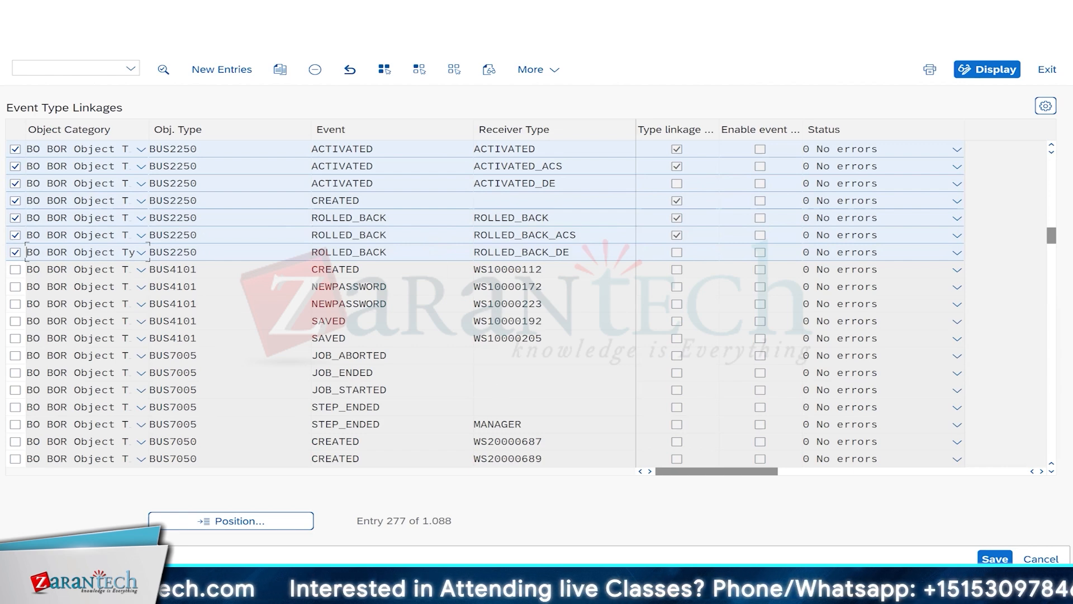
# Switch to a new web browser window and search Google for "mdg material configuration guide"
pyautogui.rightClick(447, 592)
pyautogui.click(427, 514)
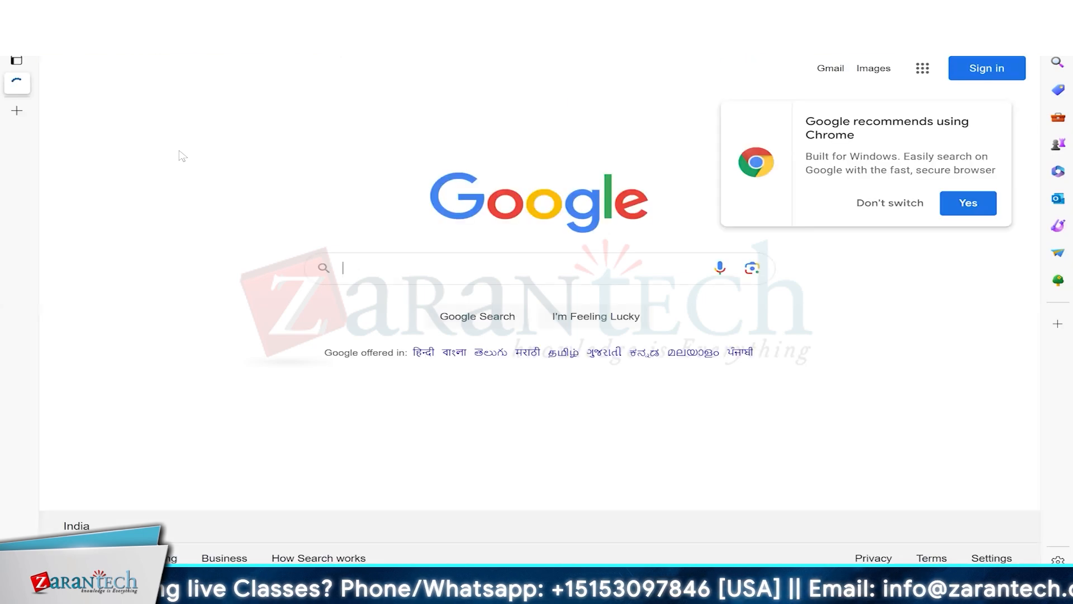
pyautogui.write('mdg')
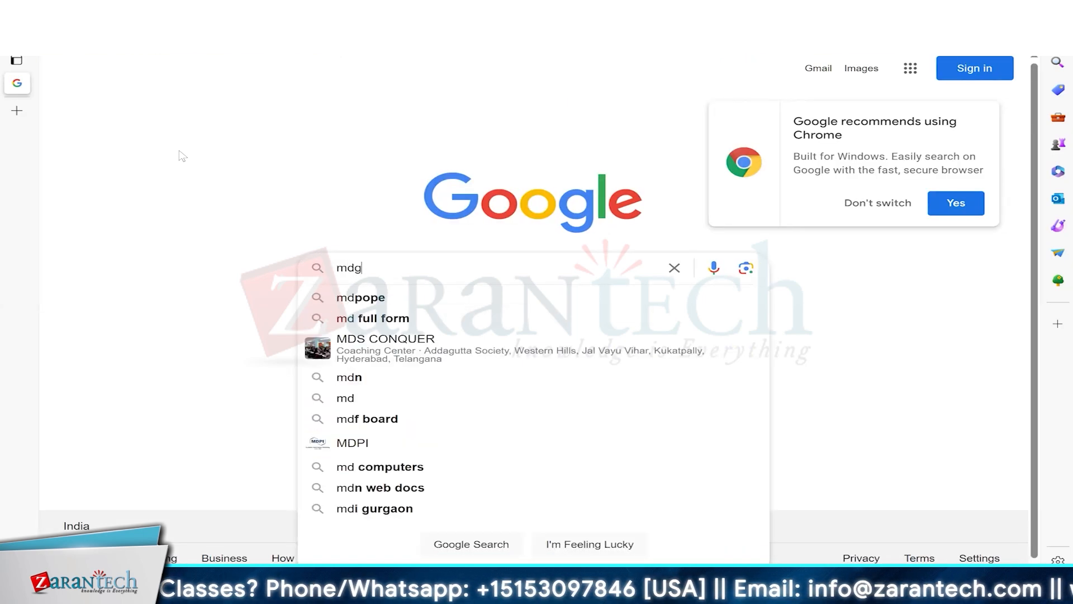
pyautogui.write(' material c')
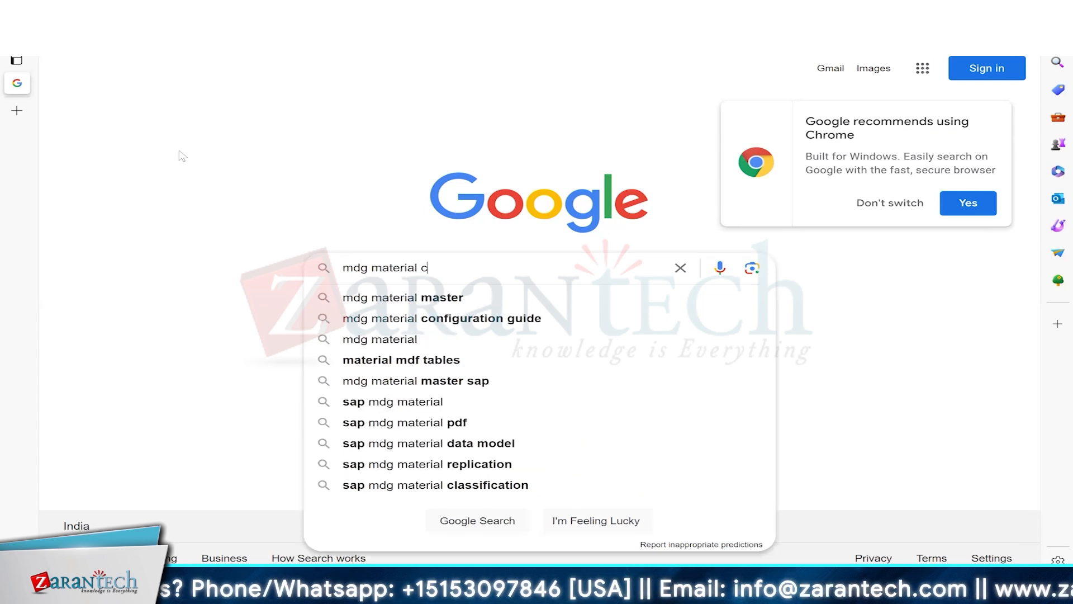
pyautogui.write('onfigu')
pyautogui.press('Down')
pyautogui.press('Return')
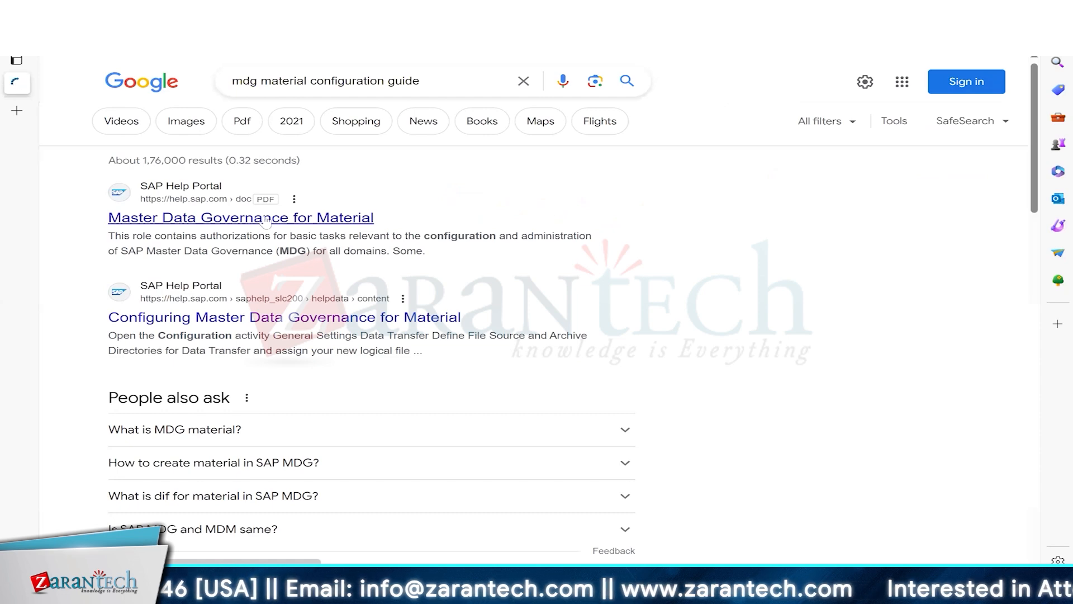
# Open the SAP Help Portal PDF "Master Data Governance for Material" in a new tab and search it for "bus225"
pyautogui.rightClick(269, 223)
pyautogui.click(307, 233)
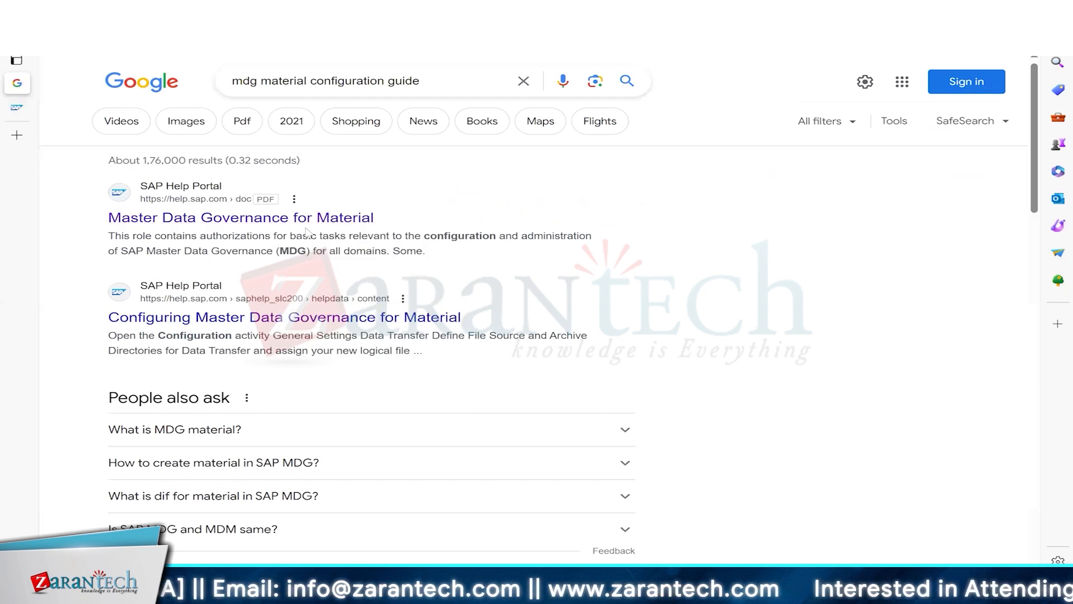
pyautogui.click(20, 109)
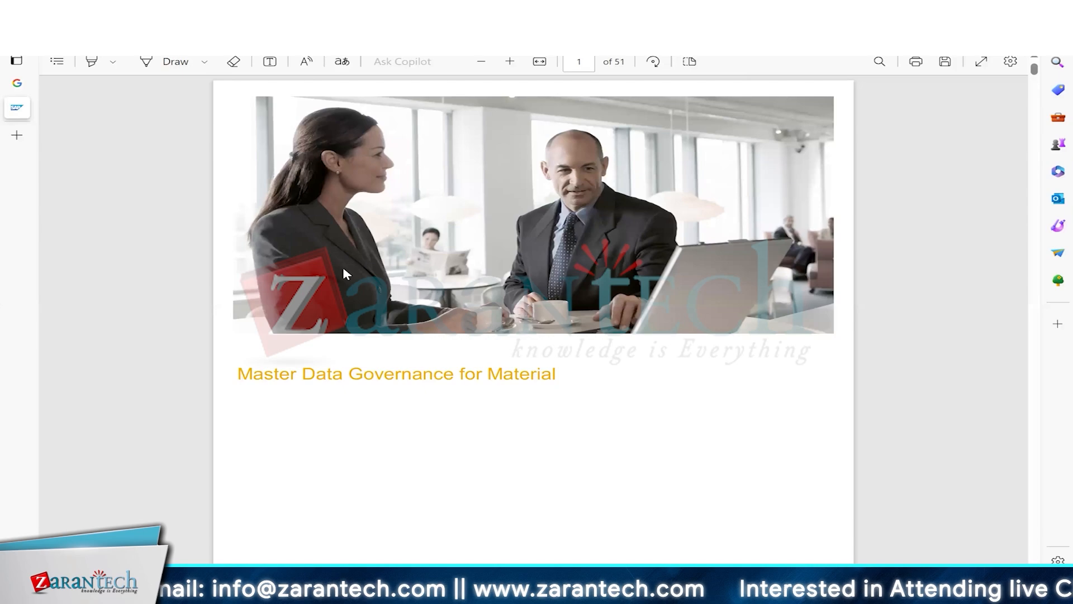
pyautogui.hotkey('ctrl', 'f')
pyautogui.write('bus225')
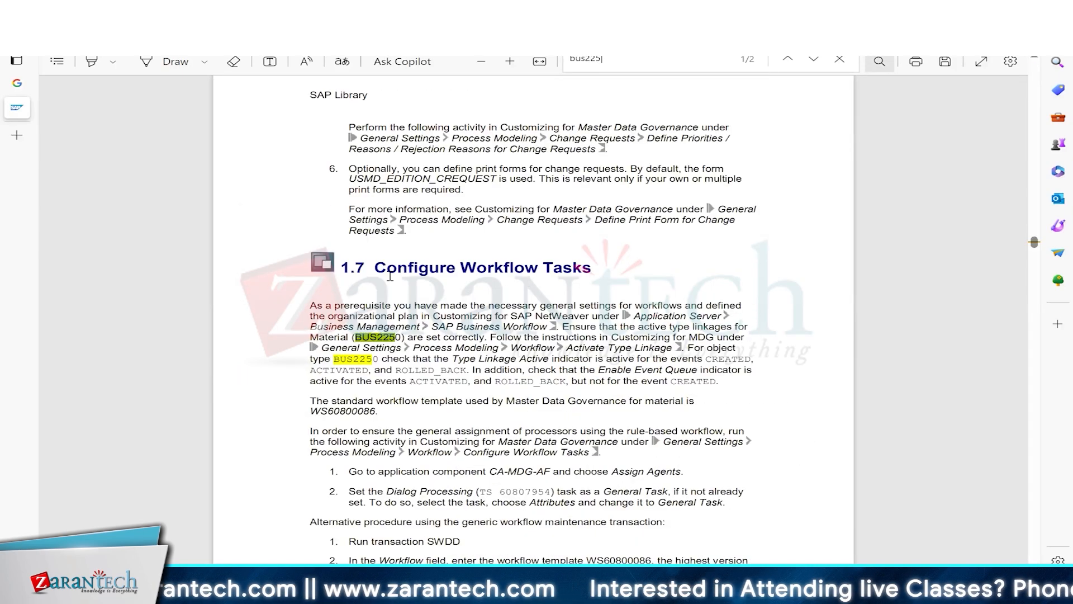
# Read which BUS2250 events need an active type linkage in section 1.7, Configure Workflow Tasks
pyautogui.moveTo(472, 267); pyautogui.dragTo(567, 268)
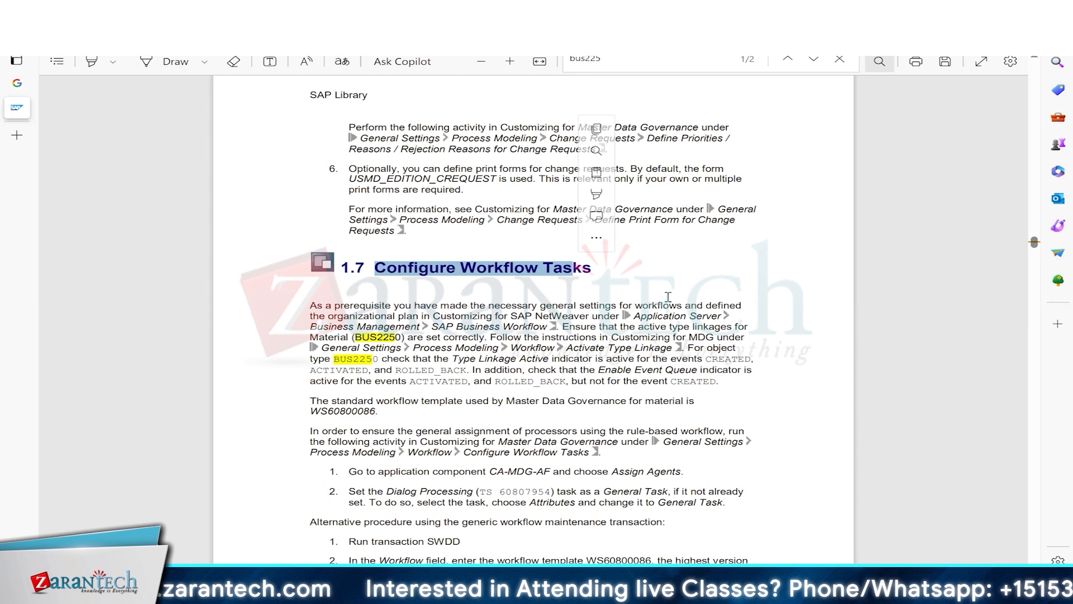
pyautogui.scroll(-2, 570, 301)
pyautogui.click(353, 286)
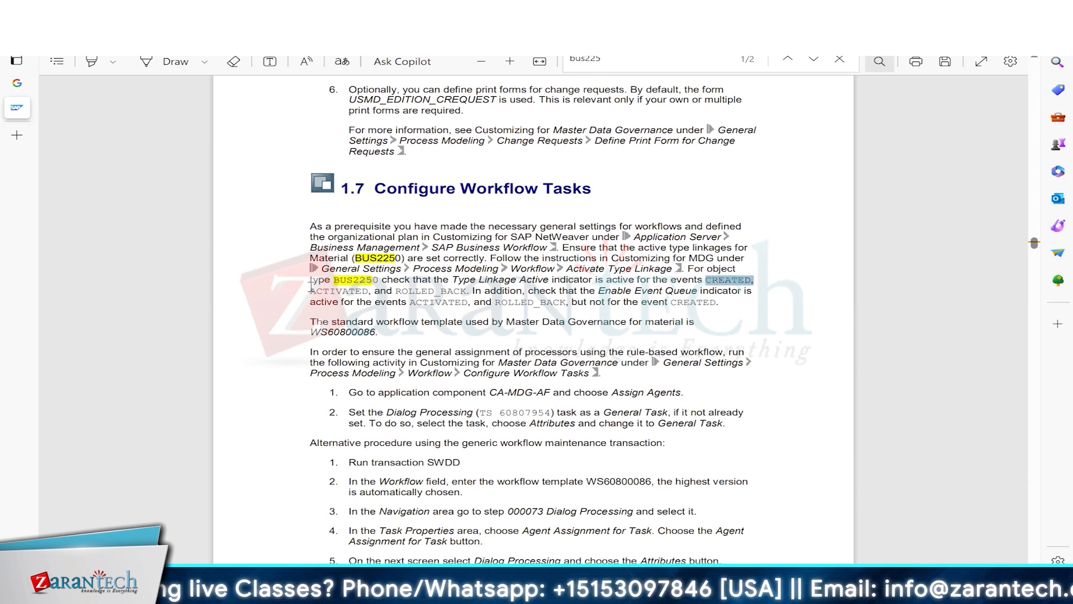
pyautogui.moveTo(395, 290); pyautogui.dragTo(467, 287)
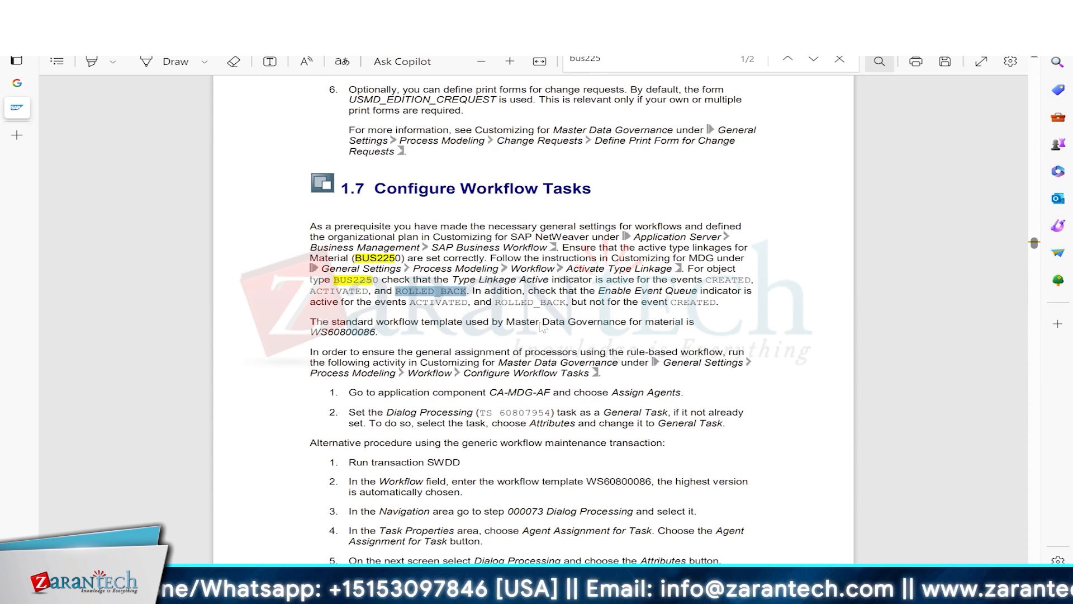
# Switch back to SAP and check the events and receiver types of the BUS2250 linkages against the guide
pyautogui.hotkey('alt', 'Tab')
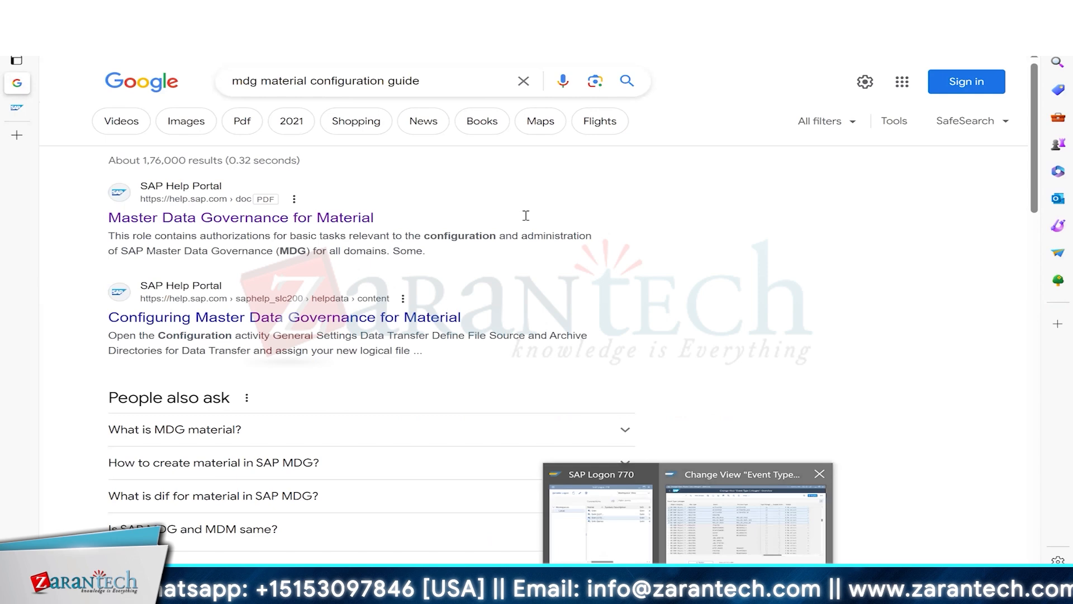
pyautogui.hotkey('alt', 'Tab')
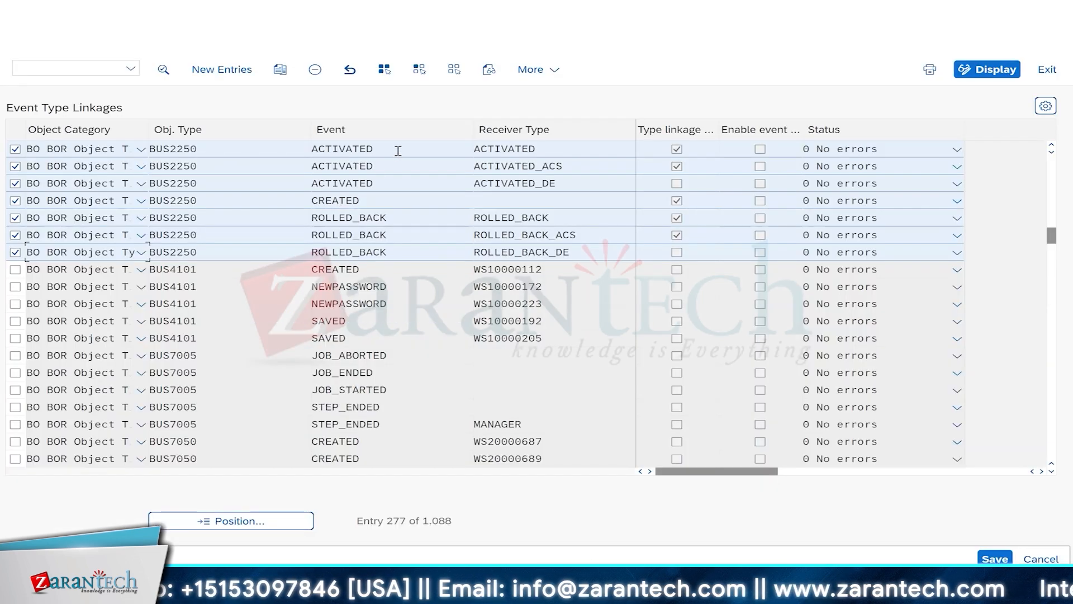
pyautogui.doubleClick(556, 151)
pyautogui.moveTo(565, 217); pyautogui.dragTo(397, 216)
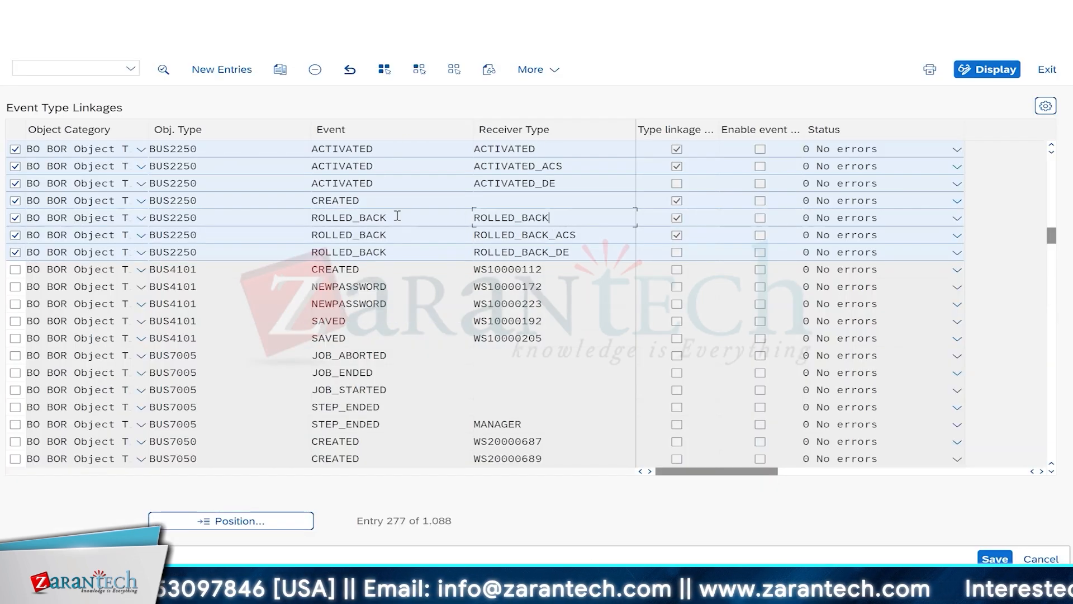
pyautogui.moveTo(569, 165); pyautogui.dragTo(549, 167)
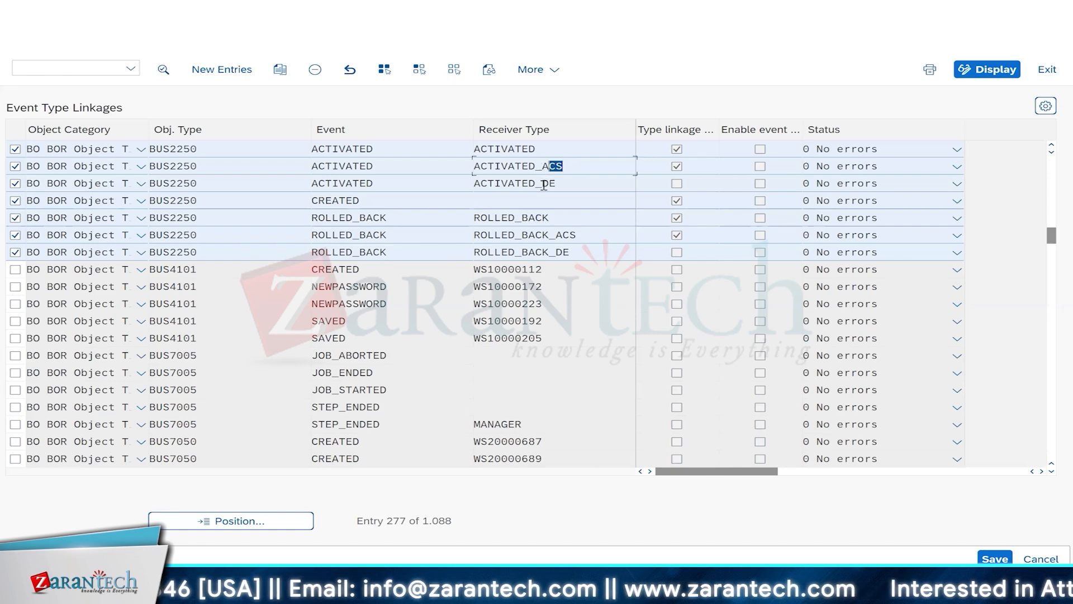
pyautogui.moveTo(587, 239); pyautogui.dragTo(543, 250)
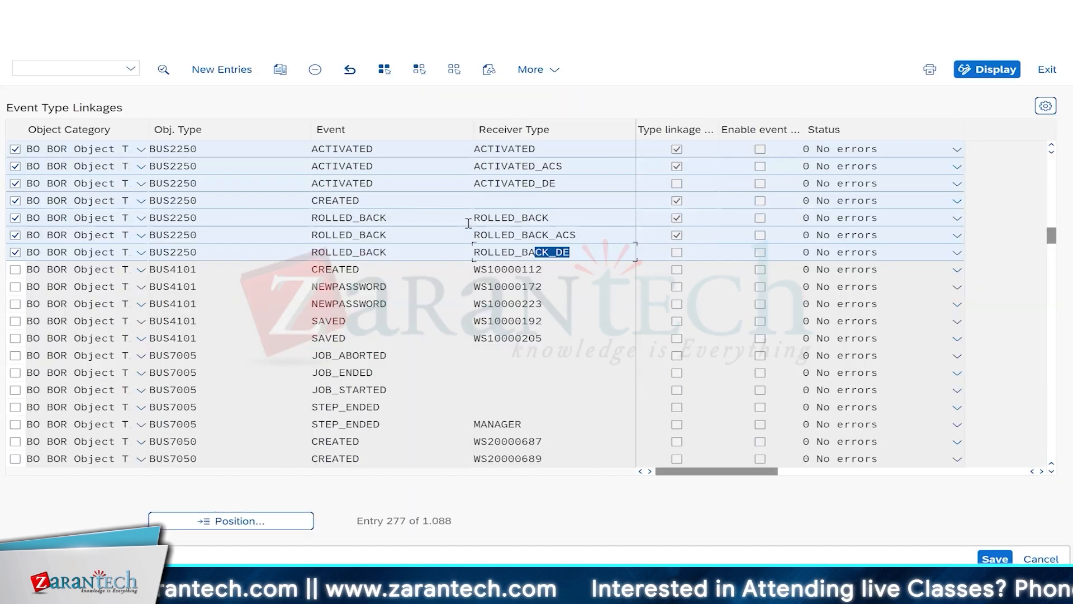
pyautogui.moveTo(369, 203); pyautogui.dragTo(216, 196)
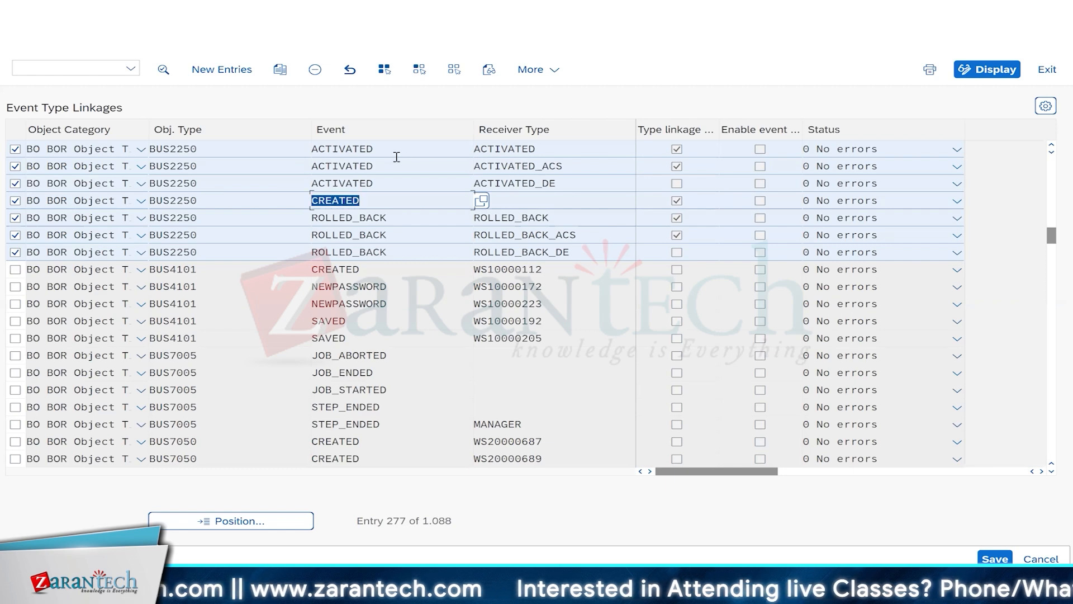
pyautogui.moveTo(387, 150); pyautogui.dragTo(214, 147)
pyautogui.moveTo(388, 219); pyautogui.dragTo(182, 219)
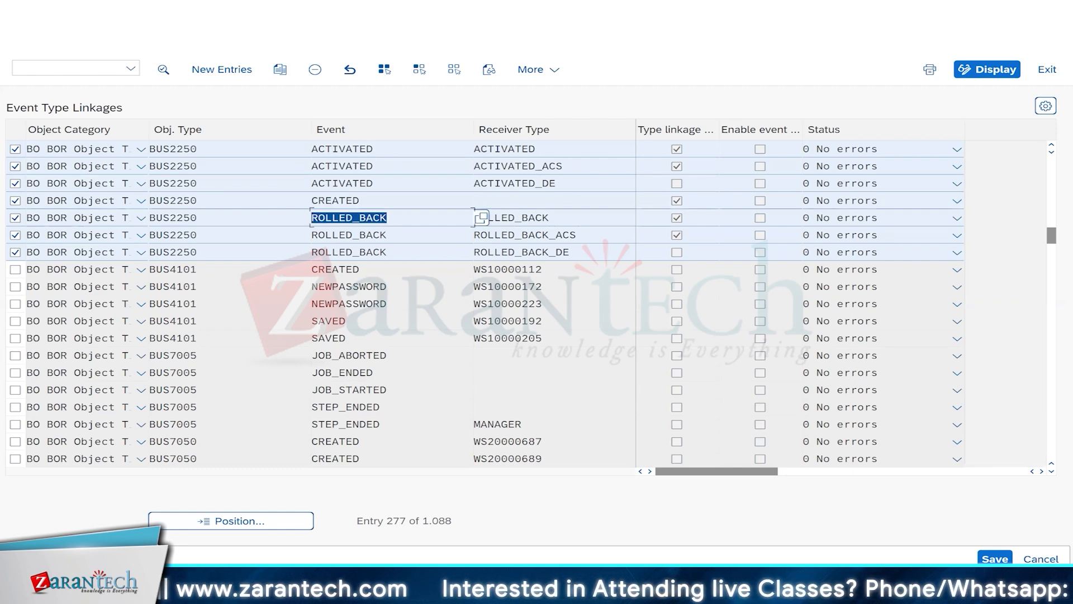
# Return to the guide PDF in the browser and read the remaining instructions of section 1.7, Configure Workflow Tasks
pyautogui.moveTo(448, 591)
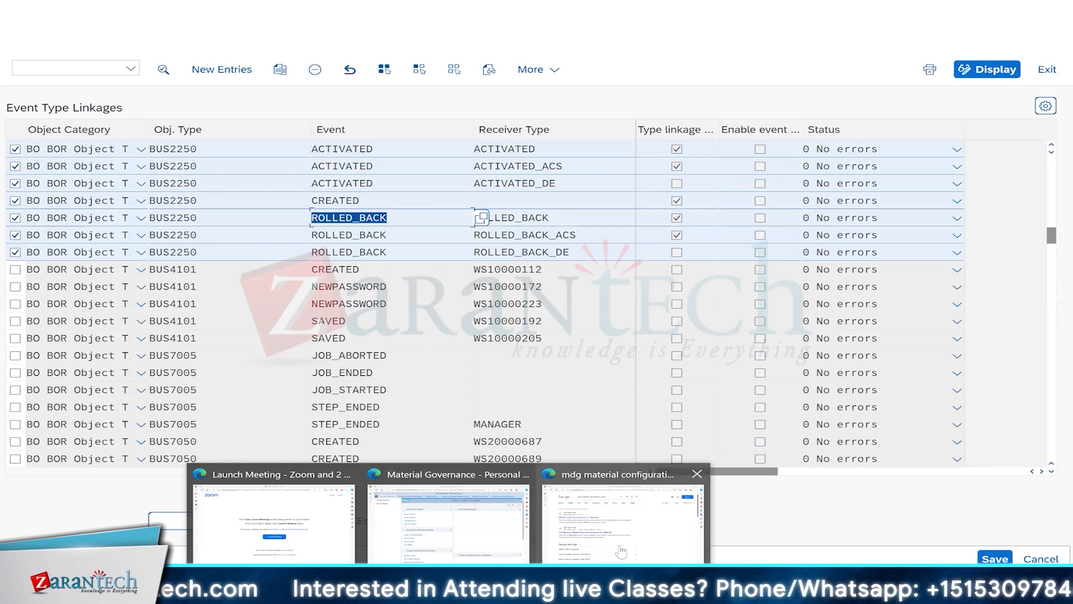
pyautogui.click(622, 552)
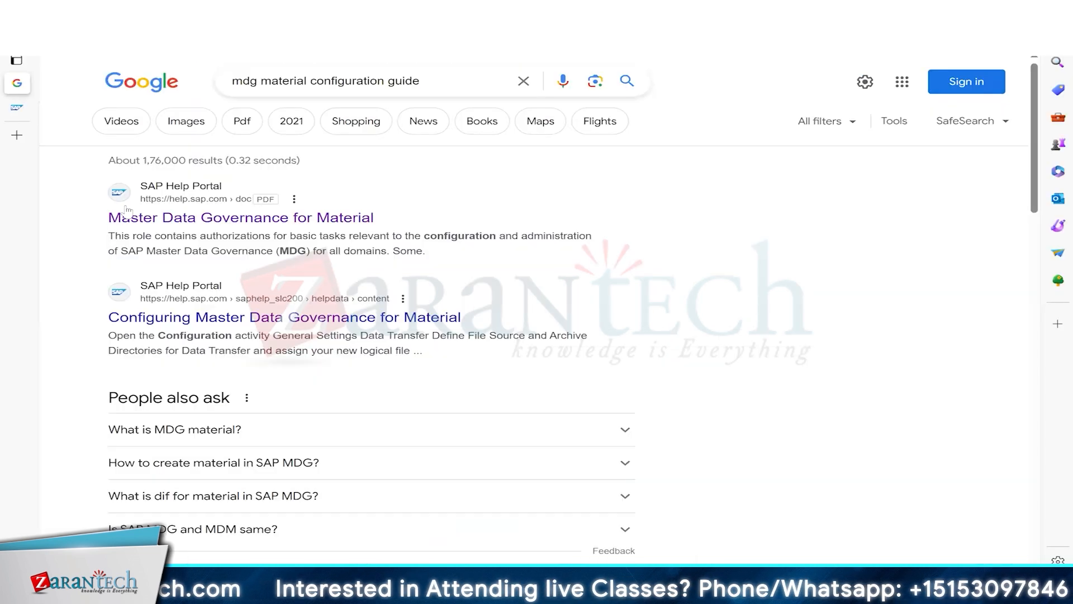
pyautogui.click(25, 114)
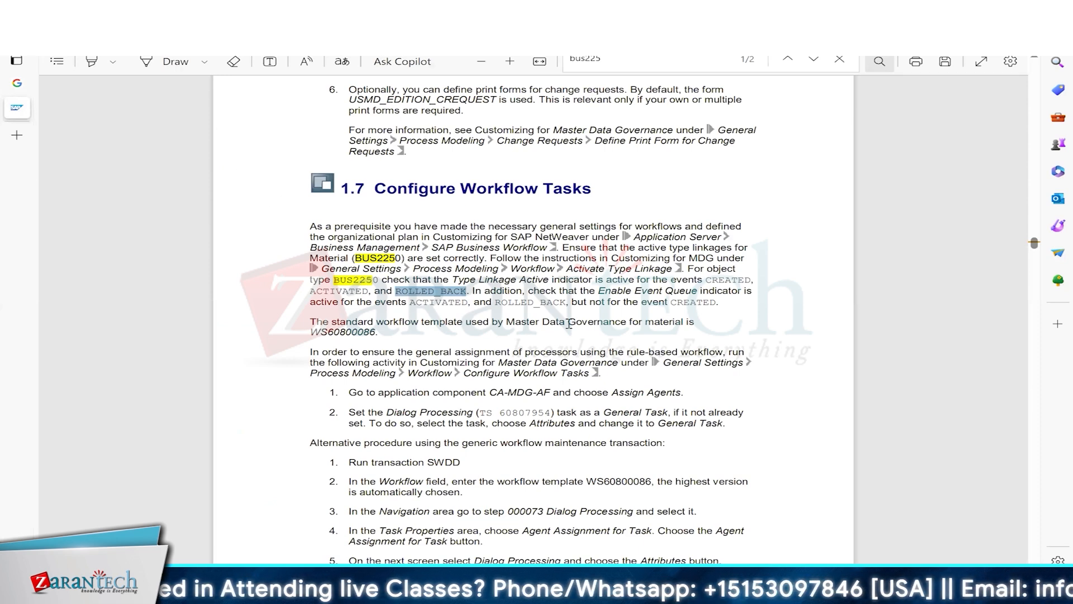
pyautogui.scroll(-3, 462, 283)
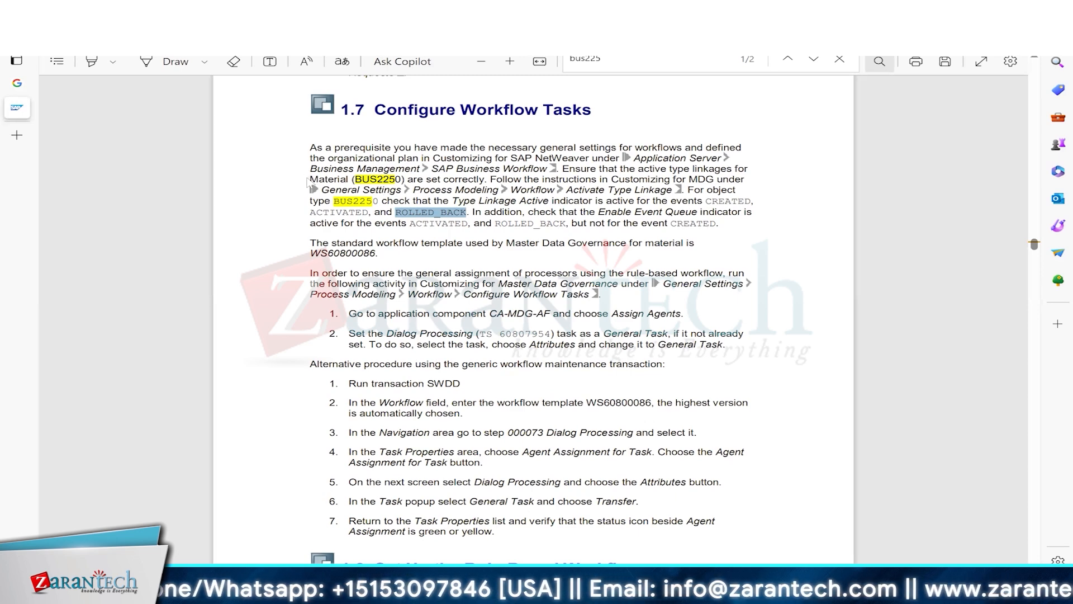
# Switch back to SAP, leave the event type linkages and open the Configure Workflow Tasks activity under Process Modeling > Workflow
pyautogui.hotkey('ctrl', 'Tab')
pyautogui.moveTo(688, 594)
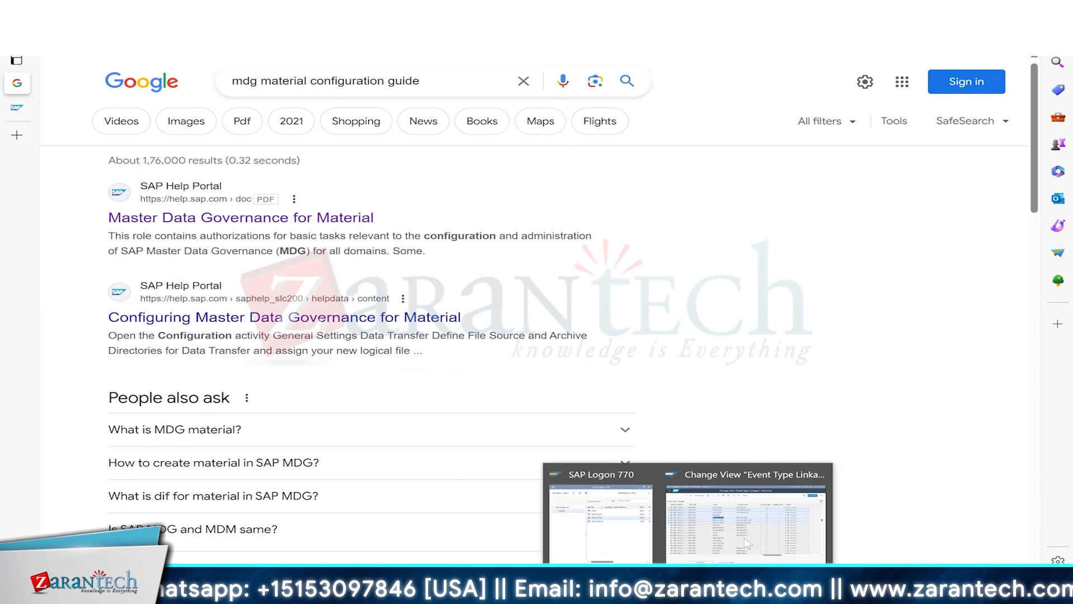
pyautogui.click(749, 540)
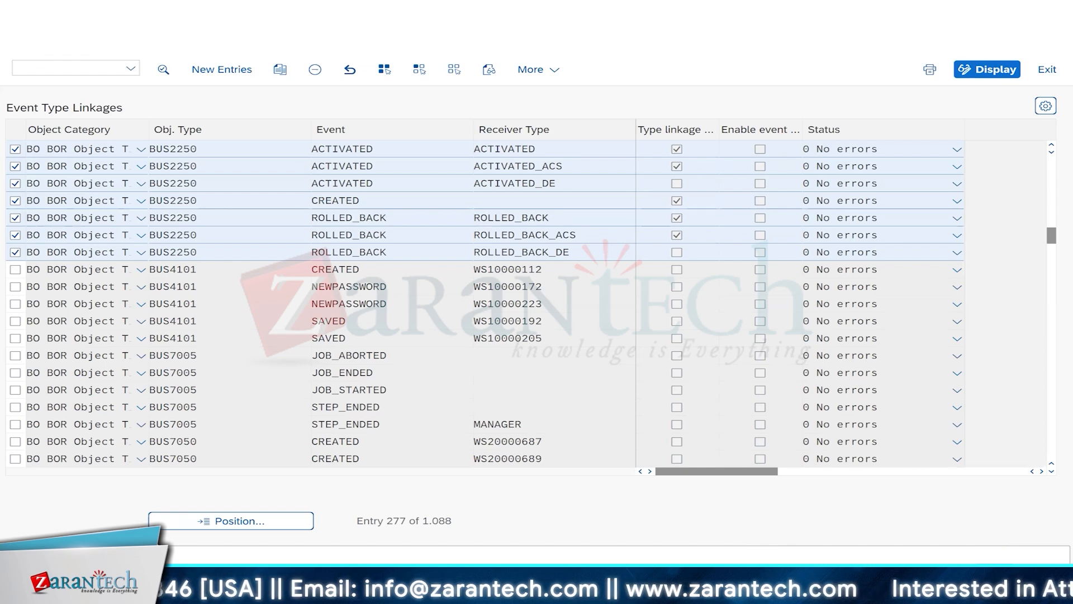
pyautogui.press('F3')
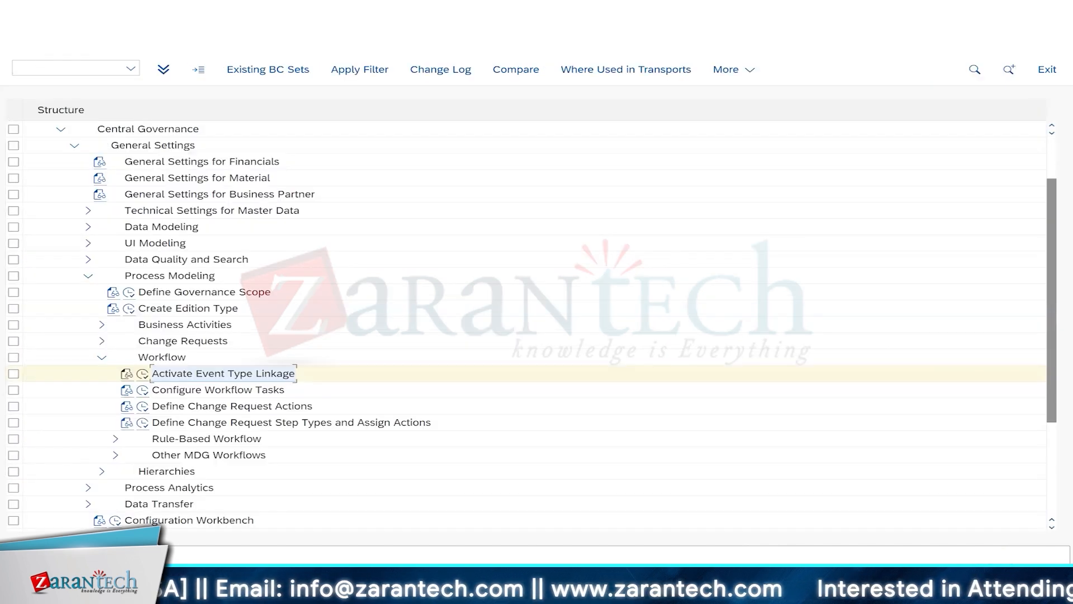
pyautogui.click(223, 390)
pyautogui.scroll(-3, 222, 386)
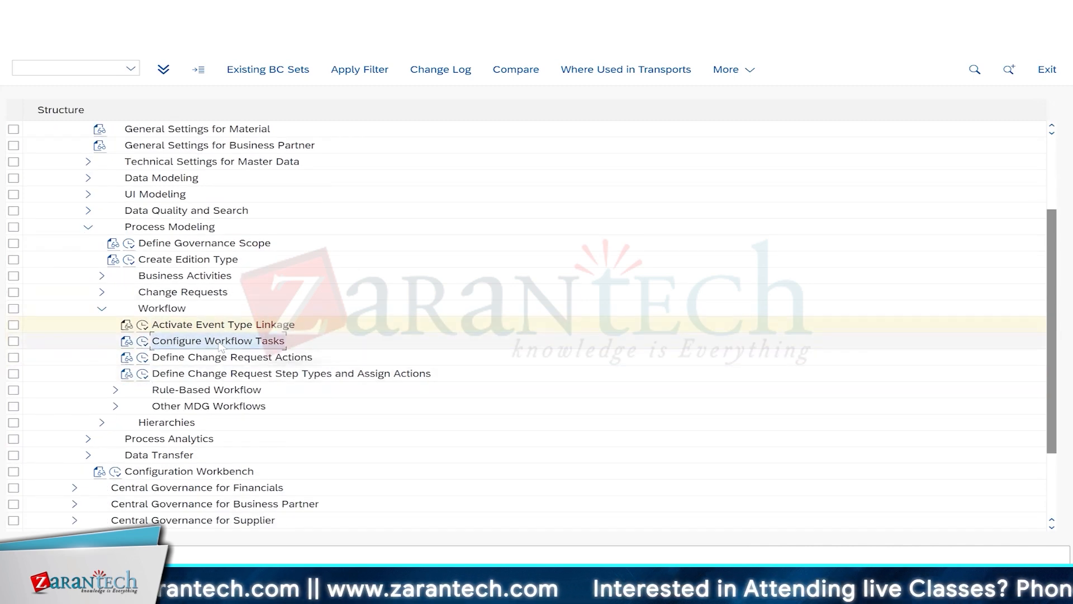
pyautogui.click(144, 343)
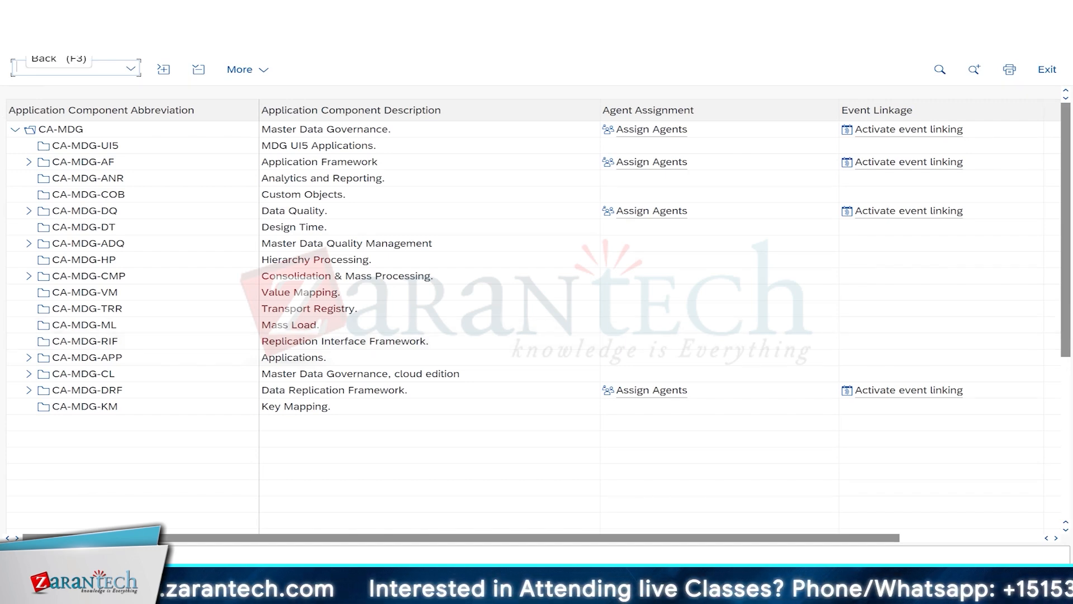
# Return to the customizing structure, reopen Configure Workflow Tasks and open the agent assignment for Application Framework (CA-MDG-AF)
pyautogui.press('F3')
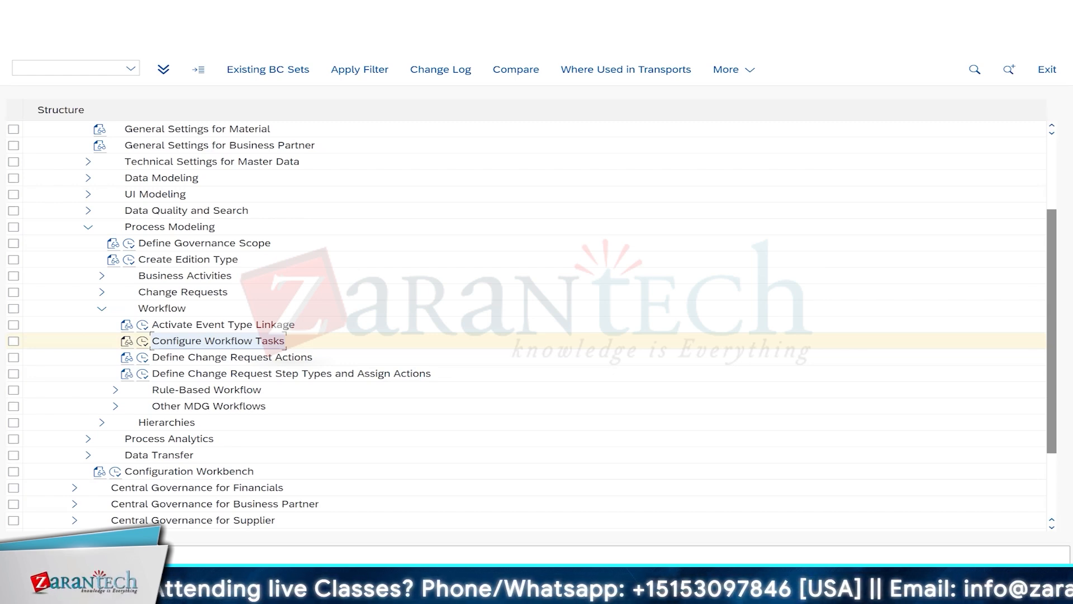
pyautogui.click(283, 328)
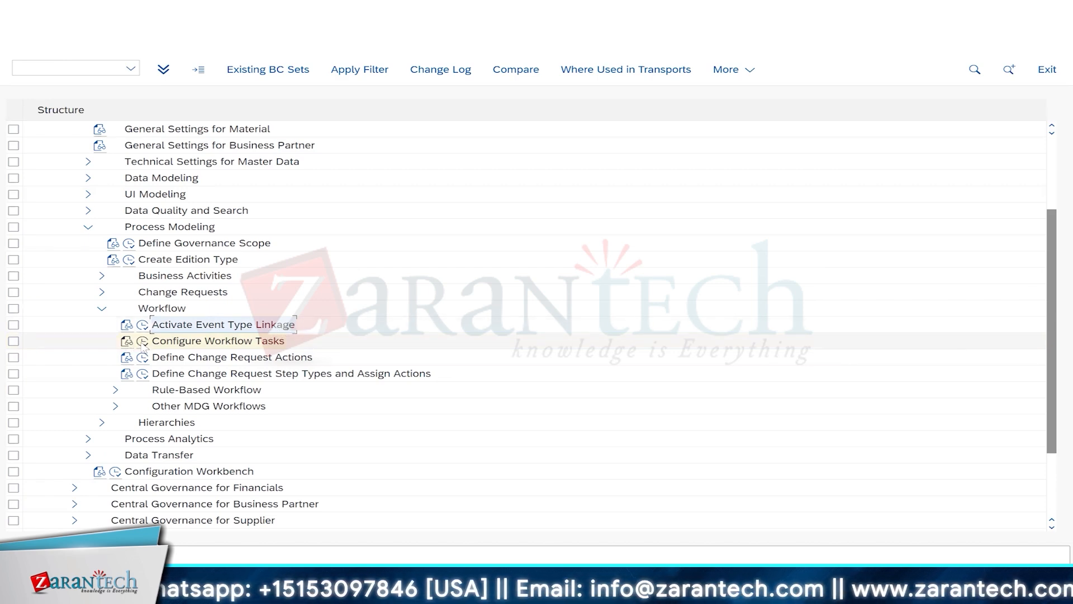
pyautogui.click(186, 342)
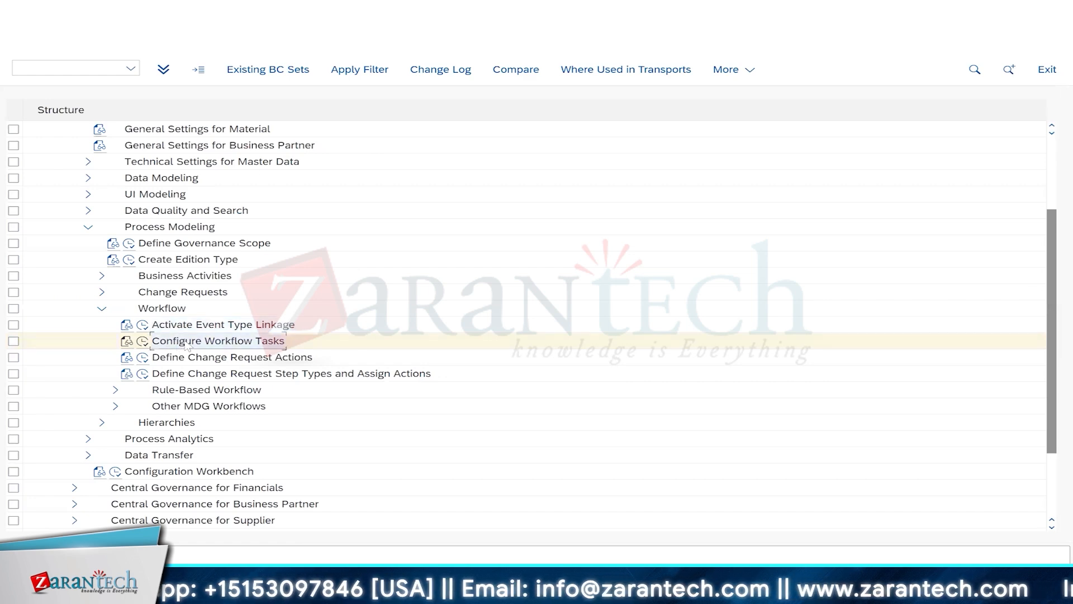
pyautogui.click(143, 342)
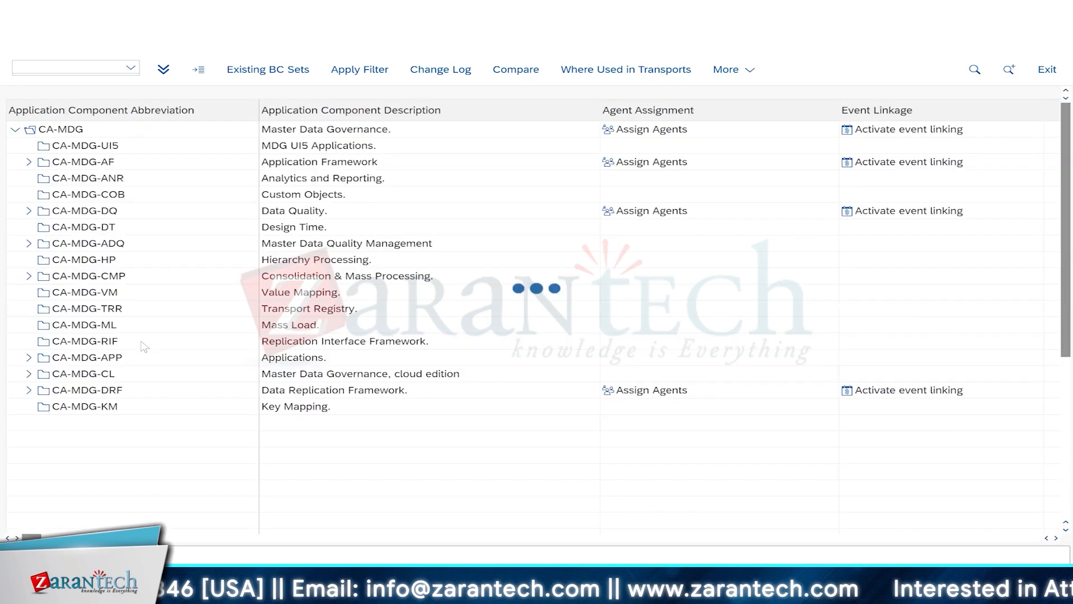
pyautogui.click(316, 163)
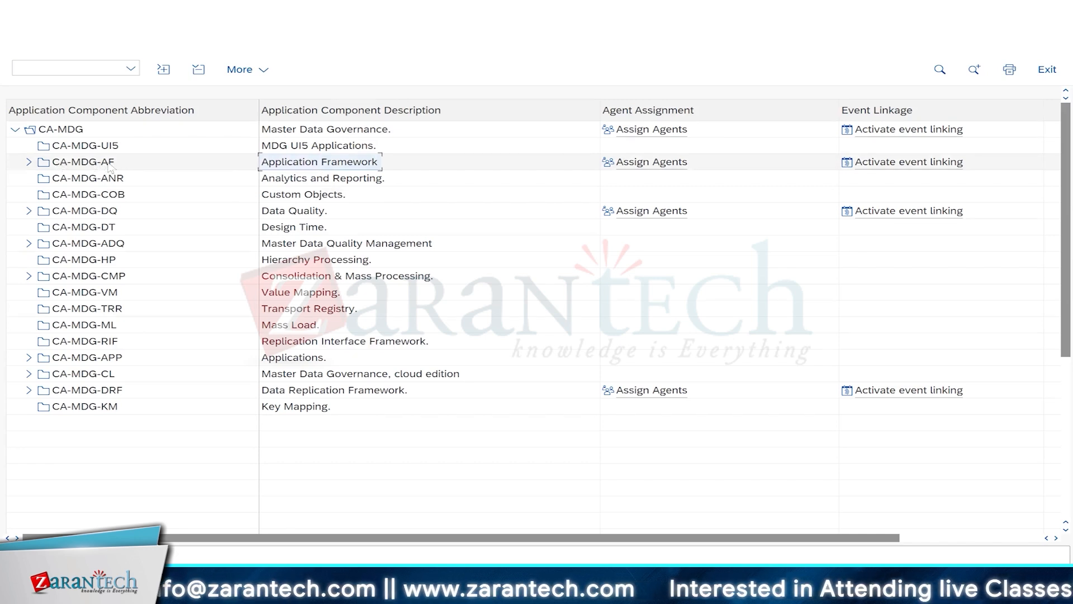
pyautogui.click(668, 167)
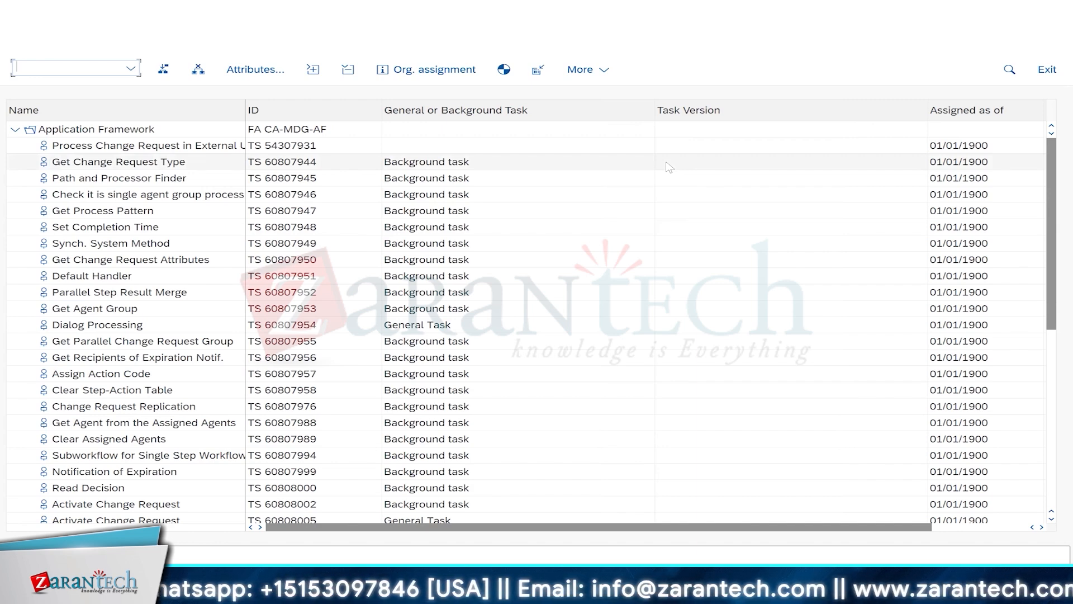
# Check the general or background classification of the first Application Framework tasks, including Dialog Processing (TS 60807954) and Process Change Request in External UI
pyautogui.click(434, 165)
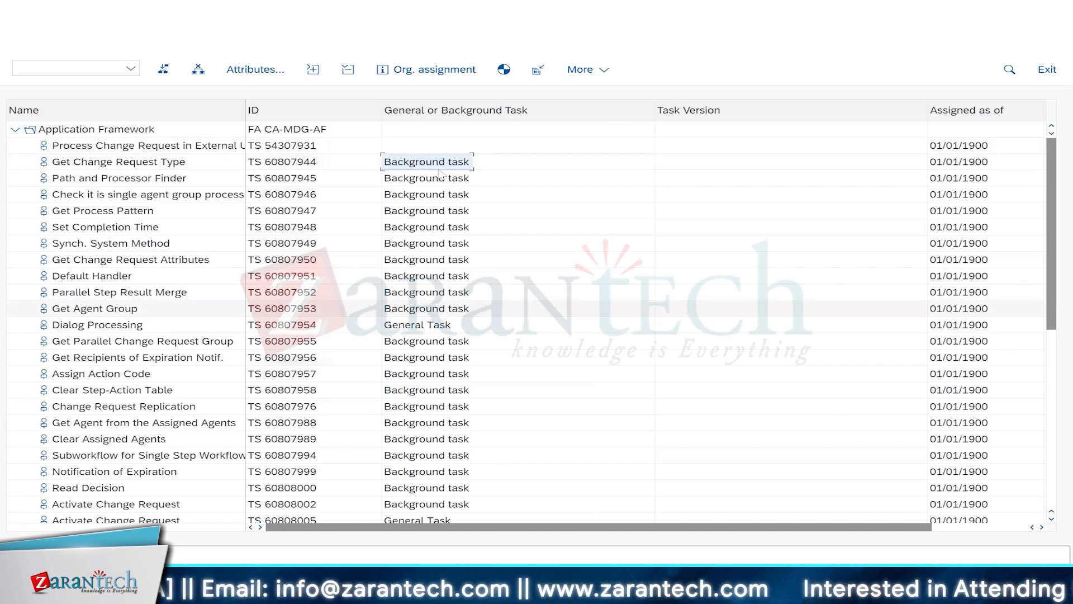
pyautogui.click(434, 310)
pyautogui.click(425, 246)
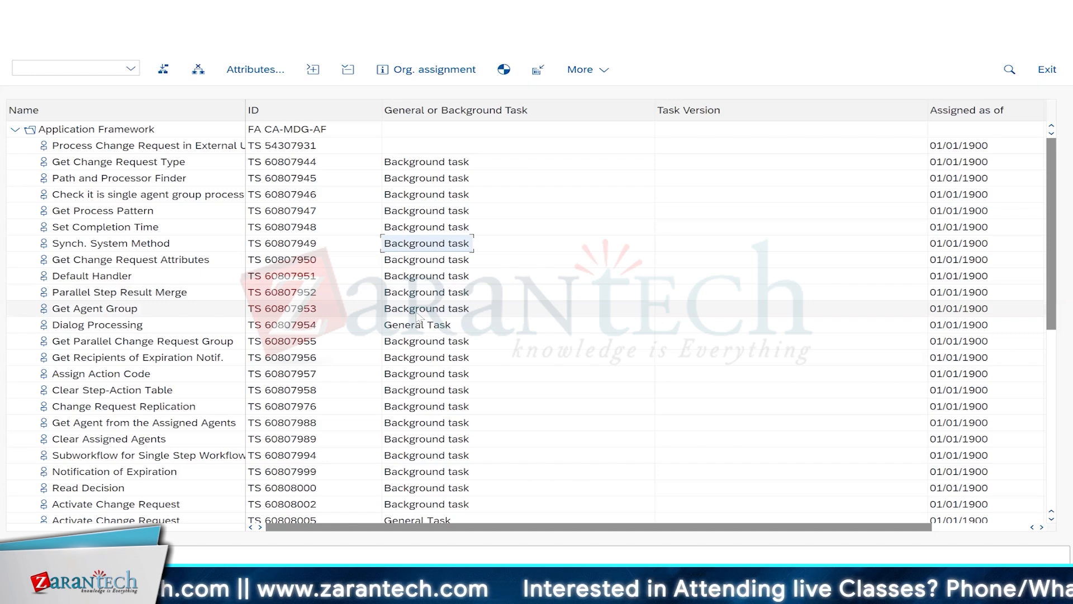
pyautogui.click(408, 328)
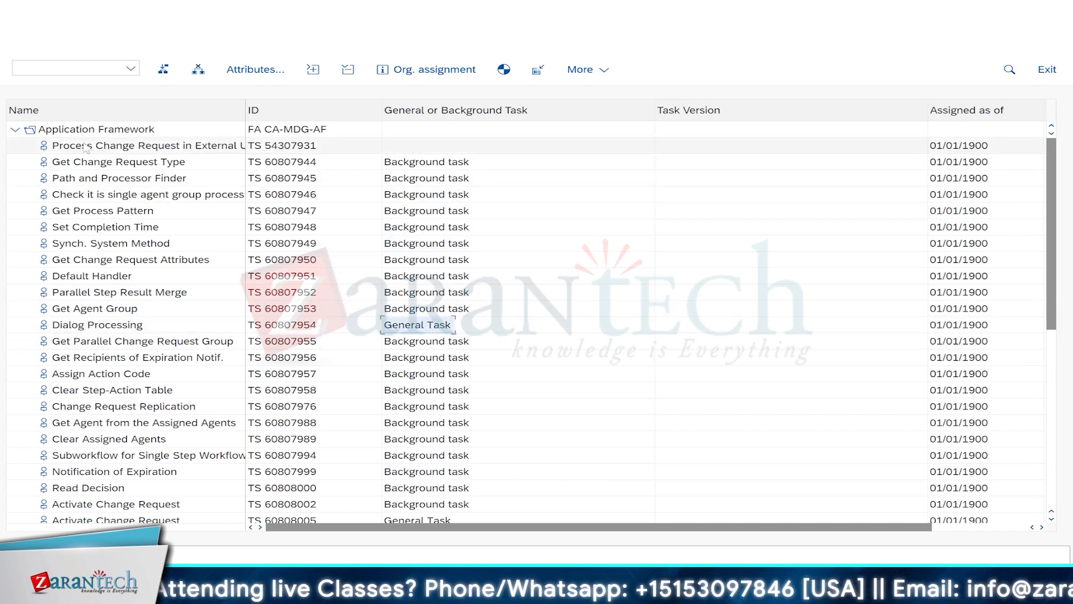
pyautogui.click(436, 148)
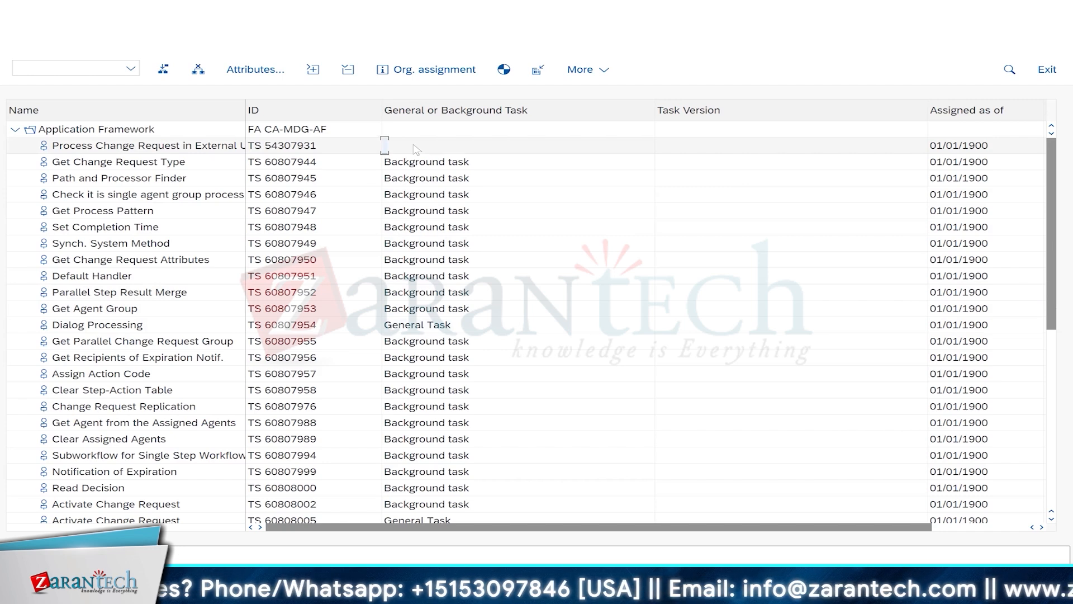
pyautogui.click(426, 329)
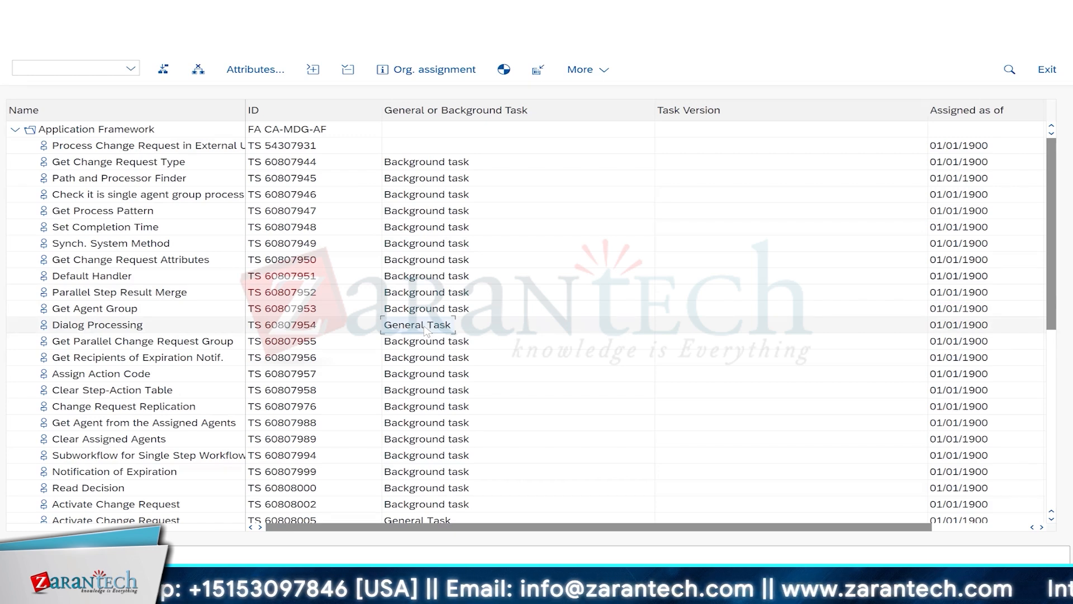
# Review the general or background classification of the remaining Application Framework tasks through Revise Change Request, and recheck Dialog Processing
pyautogui.scroll(-2, 426, 330)
pyautogui.click(425, 443)
pyautogui.click(414, 473)
pyautogui.scroll(-2, 441, 475)
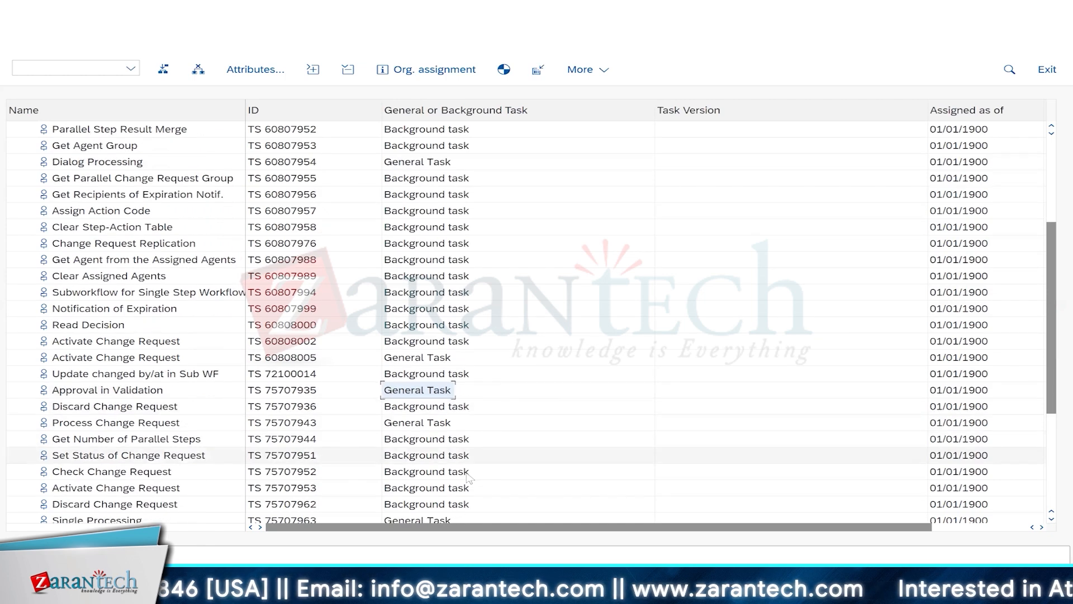
pyautogui.scroll(-3, 468, 478)
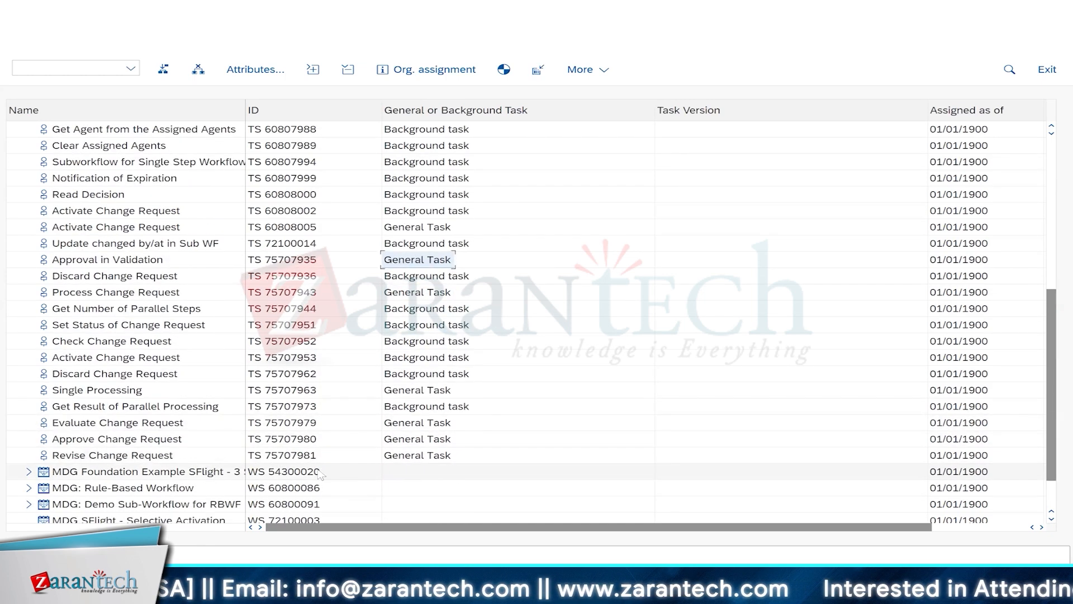
pyautogui.click(266, 459)
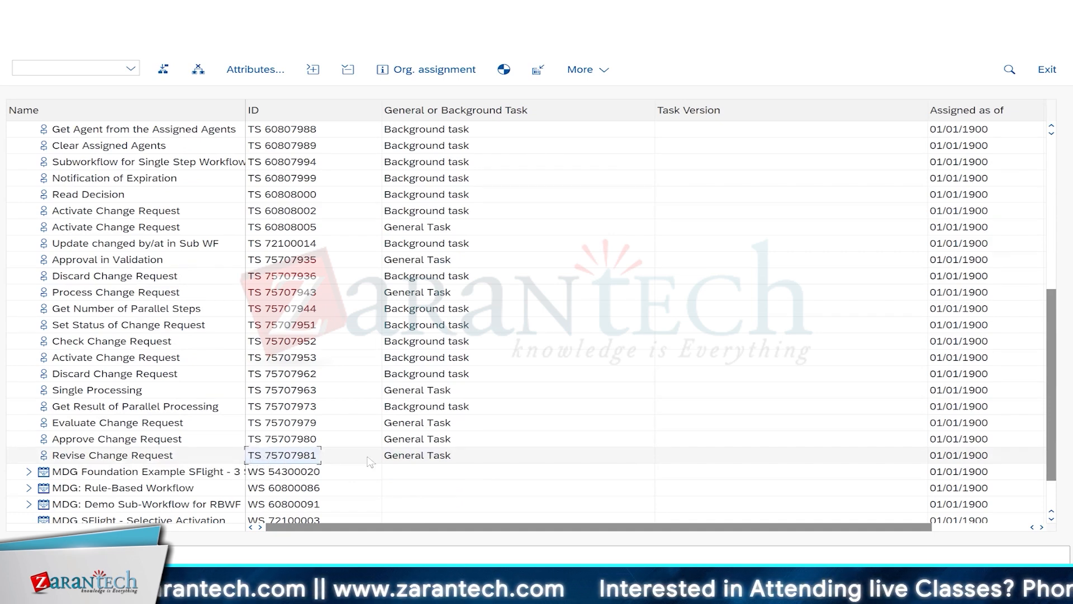
pyautogui.click(414, 458)
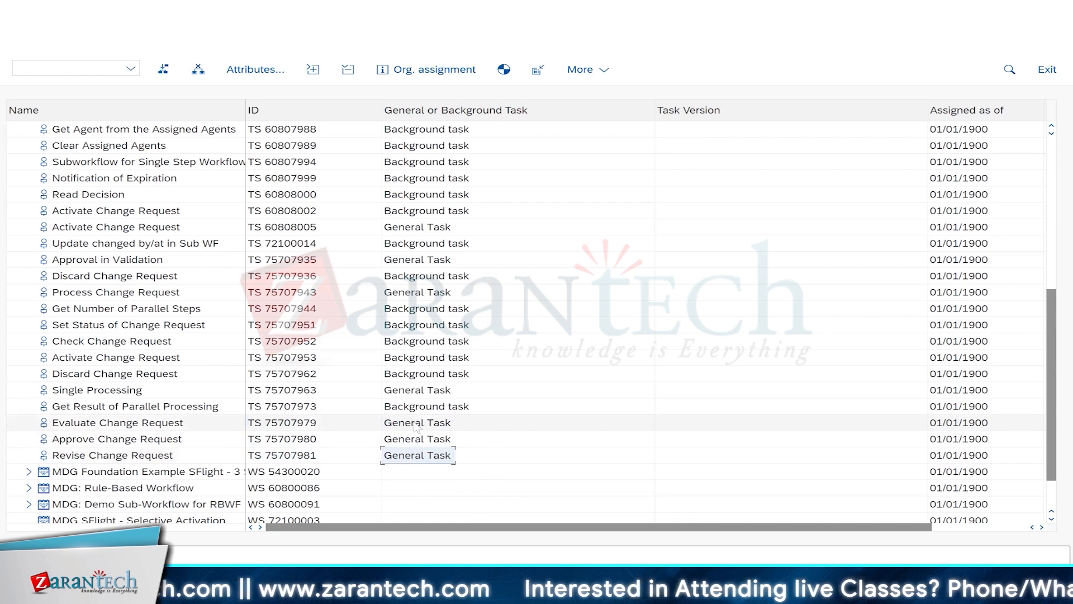
pyautogui.click(418, 392)
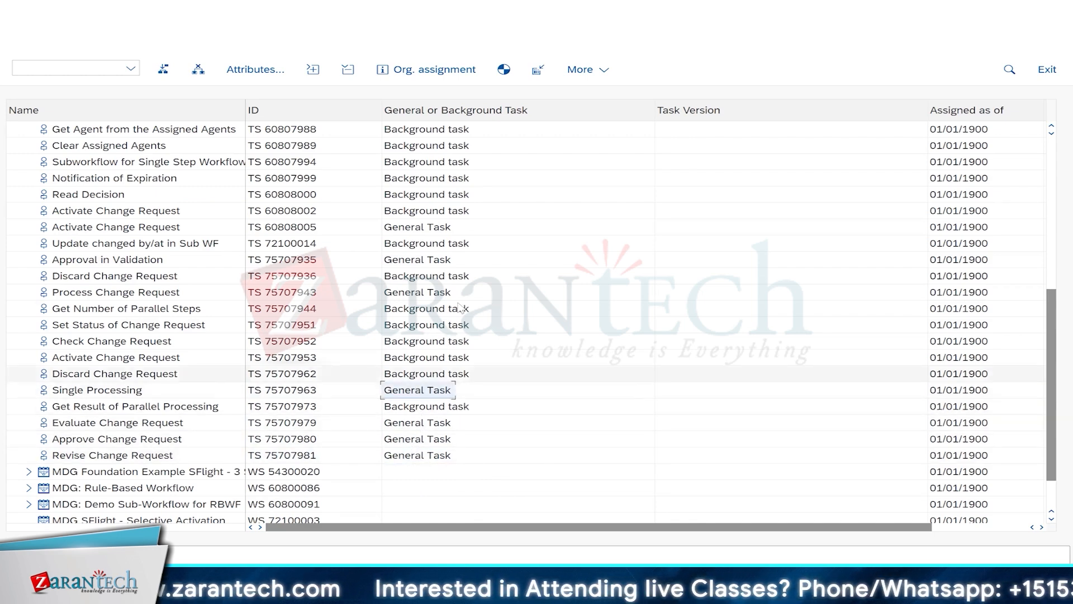
pyautogui.click(442, 257)
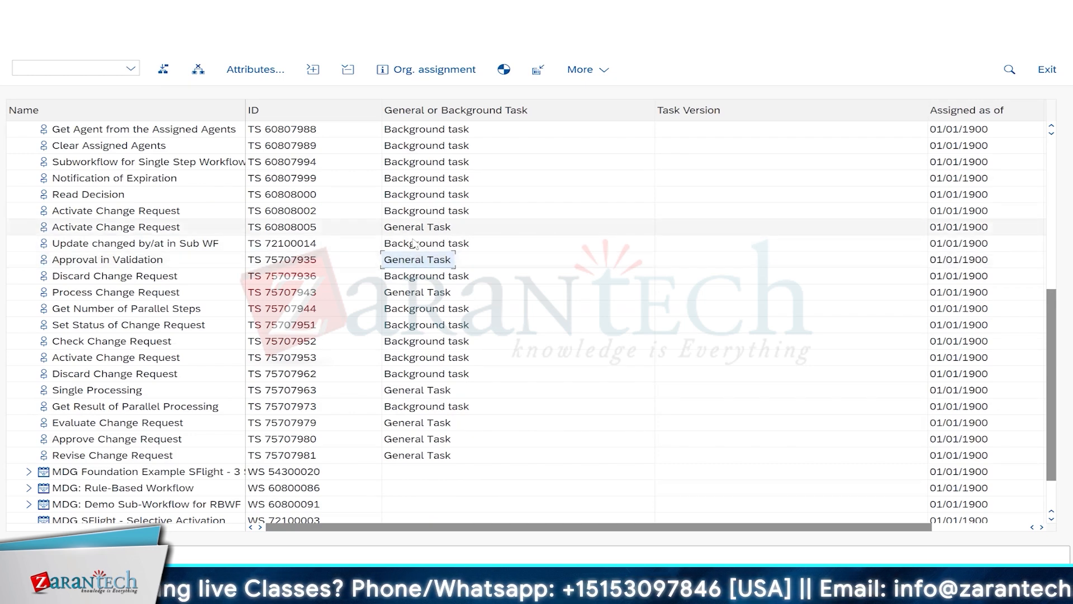
pyautogui.click(407, 391)
pyautogui.click(401, 423)
pyautogui.click(397, 441)
pyautogui.click(398, 455)
pyautogui.scroll(5, 429, 344)
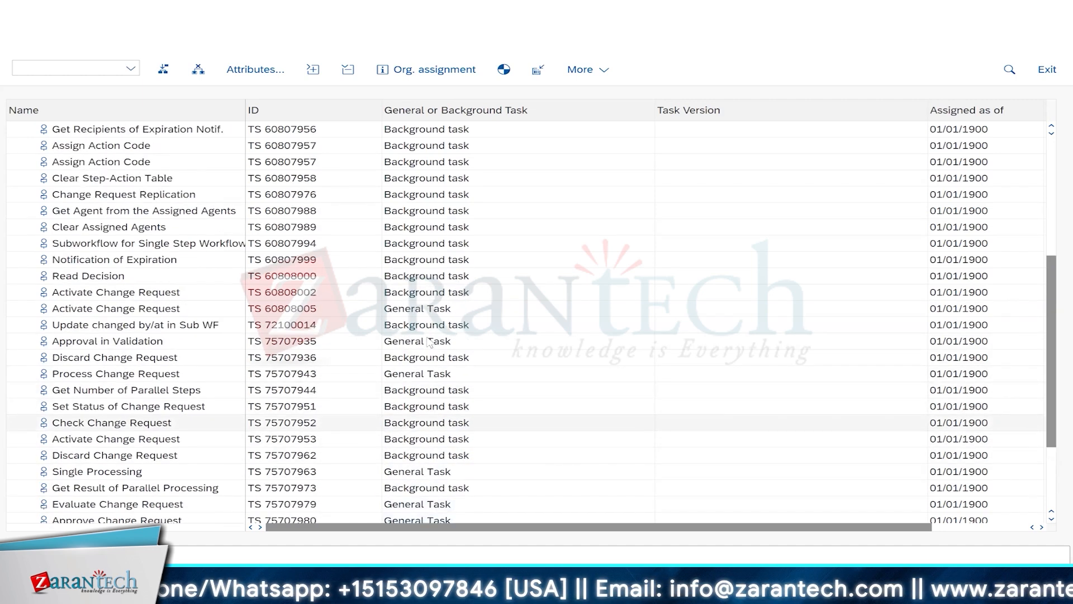
pyautogui.scroll(5, 429, 344)
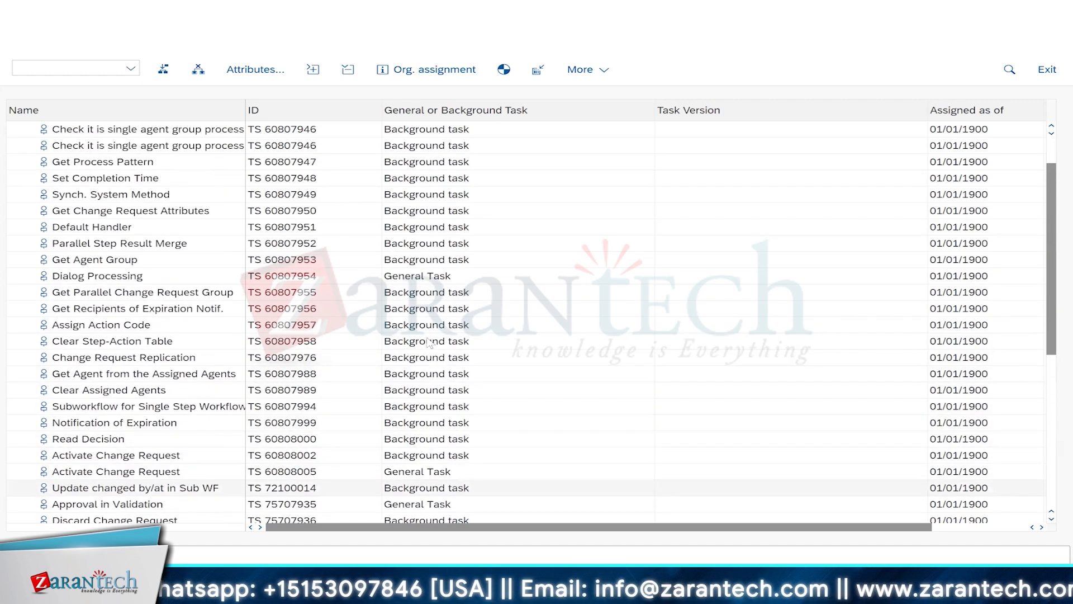
pyautogui.scroll(2, 429, 343)
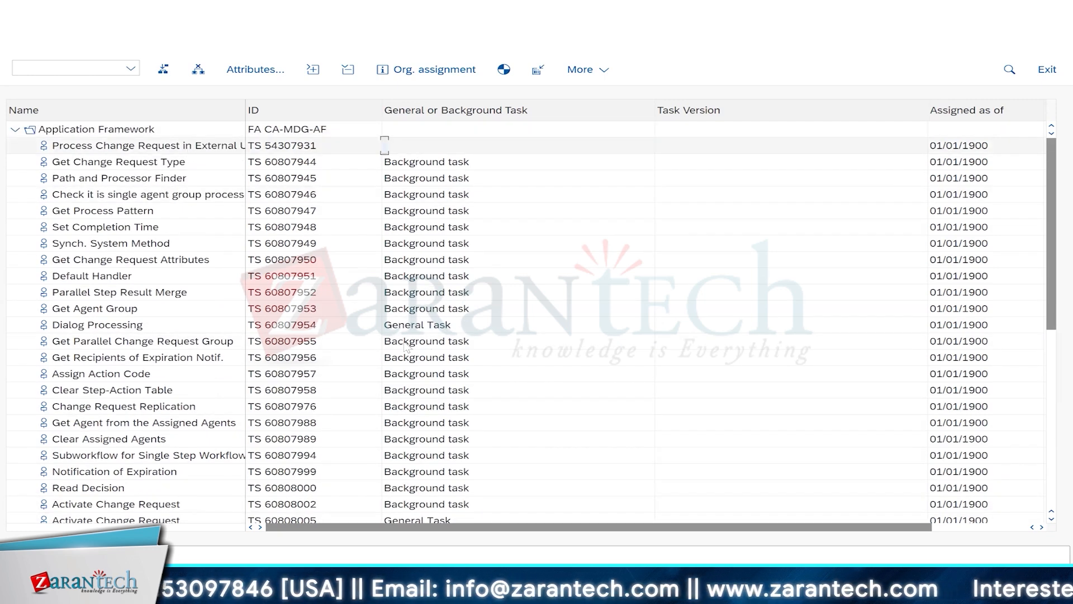
pyautogui.click(416, 330)
# Classify Process Change Request in External UI (TS 54307931) as a General Task and record the change in customizing request S4HK904975
pyautogui.click(170, 148)
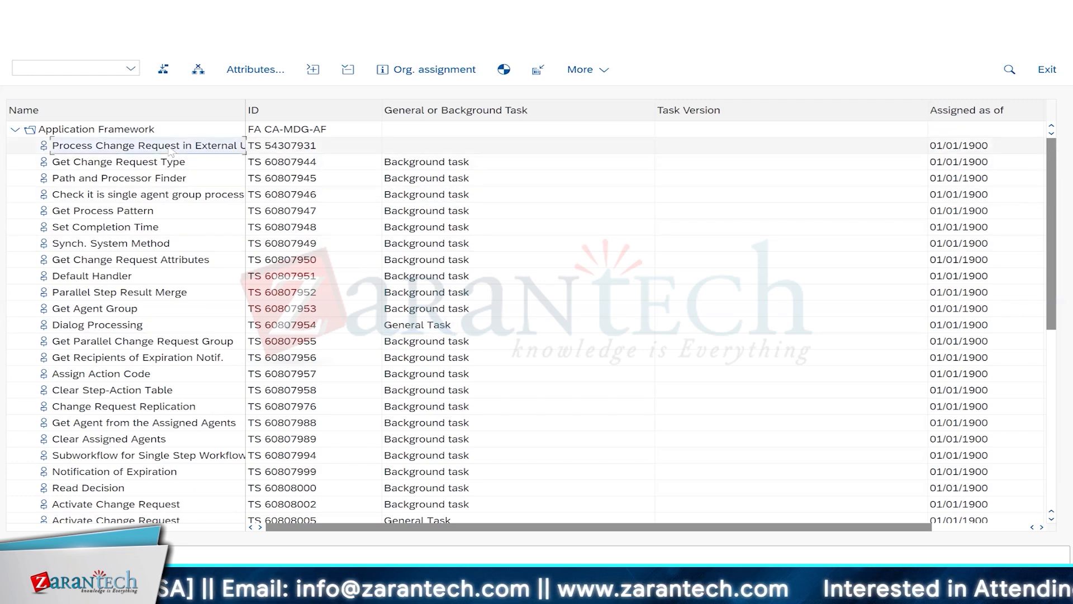
pyautogui.click(243, 70)
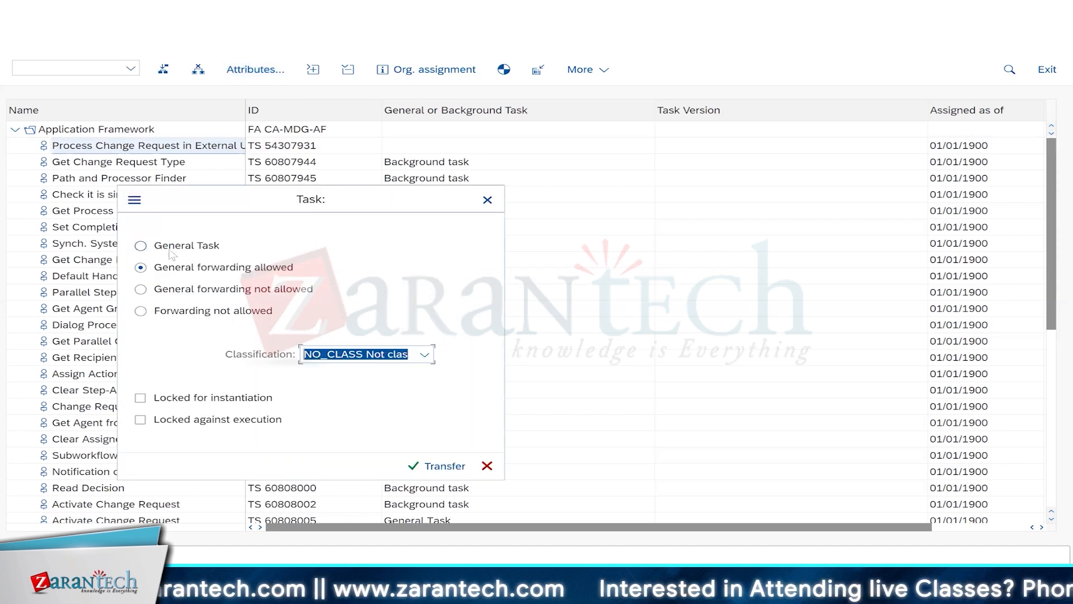
pyautogui.click(141, 247)
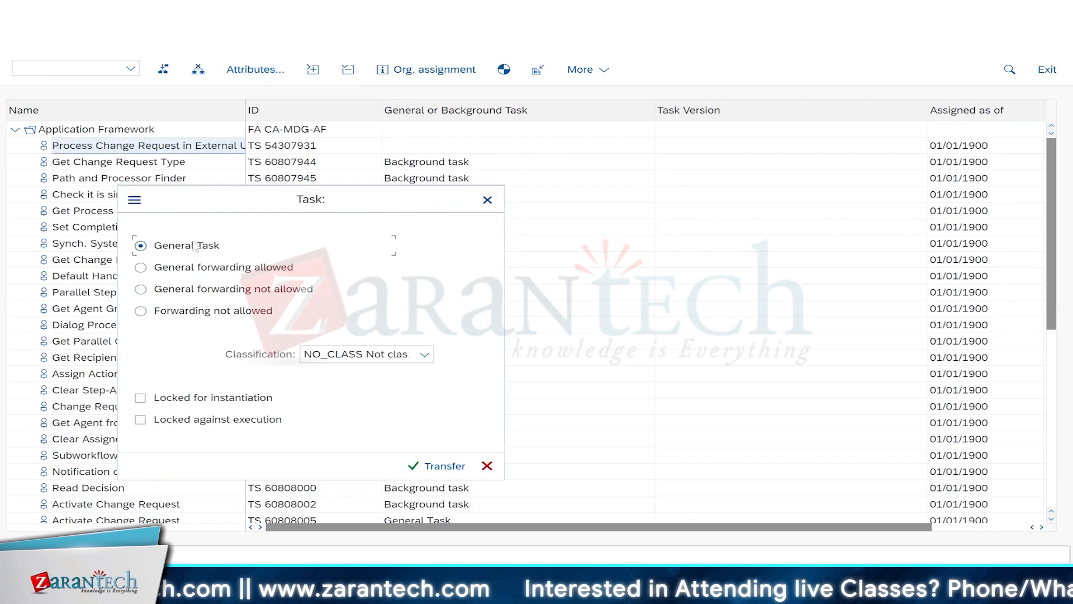
pyautogui.click(442, 465)
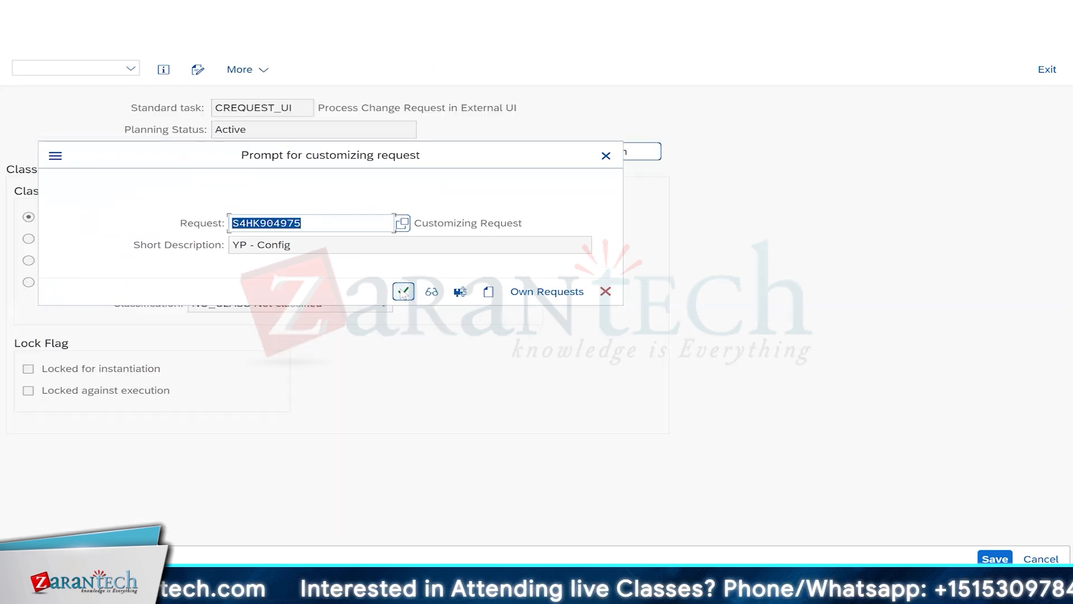
pyautogui.click(402, 292)
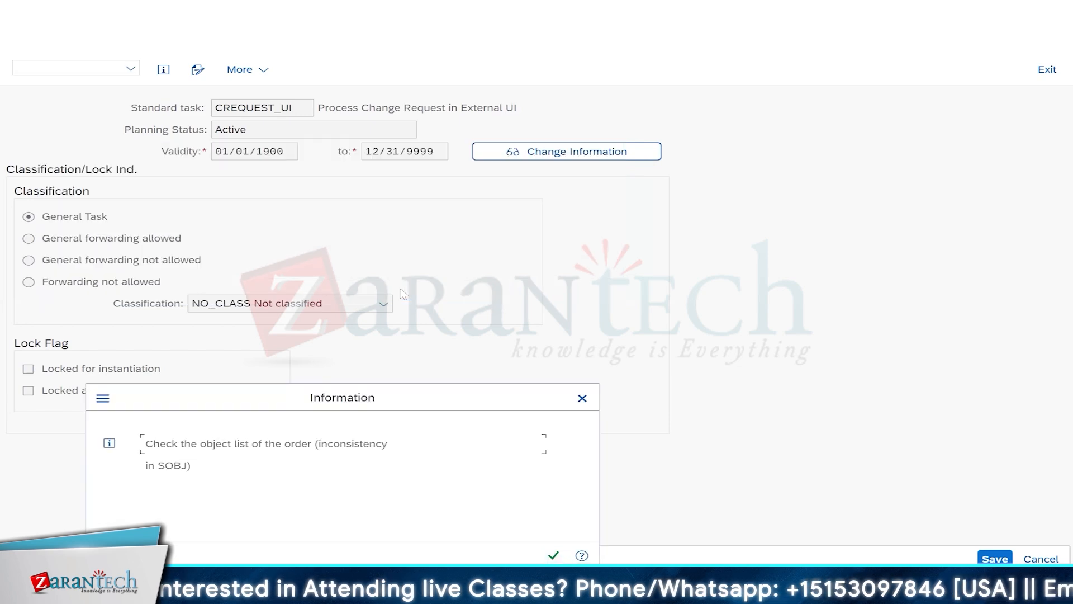
pyautogui.press('Return')
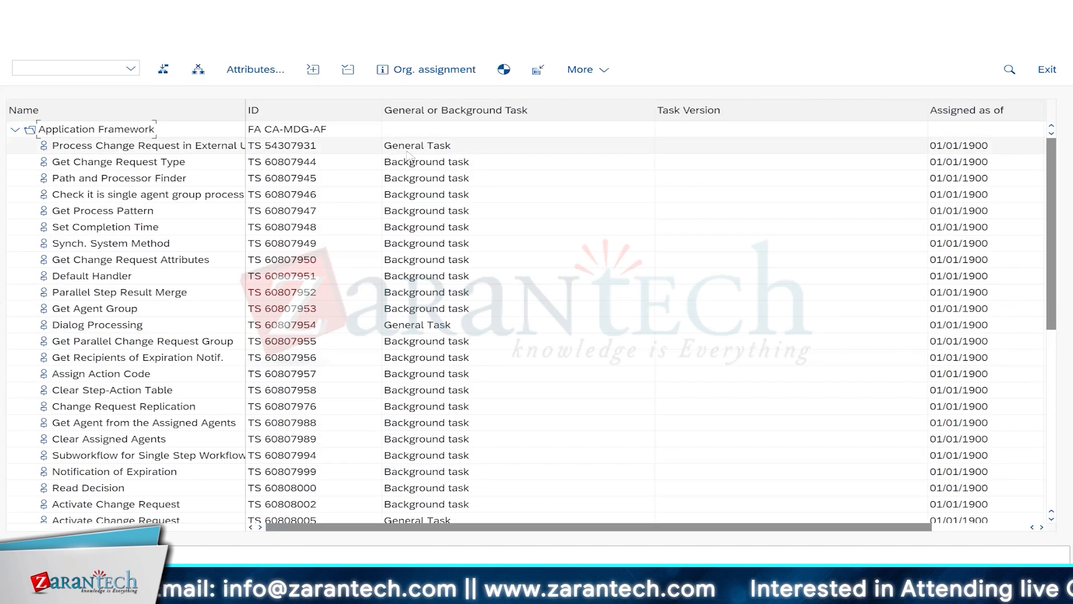
# Recheck the classification of the Application Framework tasks from Dialog Processing down to Revise Change Request (TS 75707981)
pyautogui.click(411, 331)
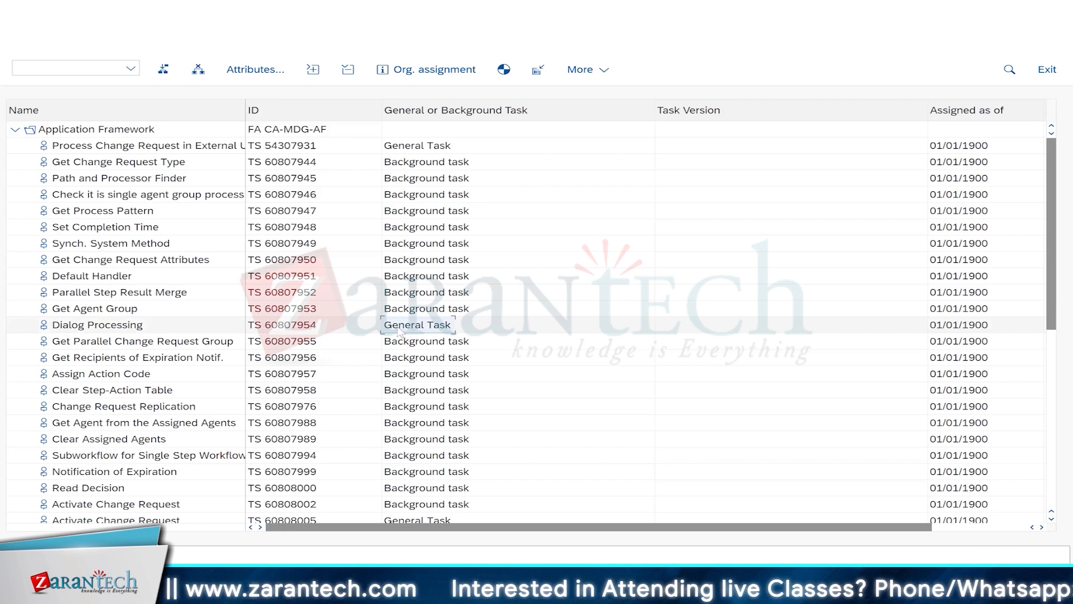
pyautogui.scroll(-2, 490, 368)
pyautogui.scroll(-4, 490, 368)
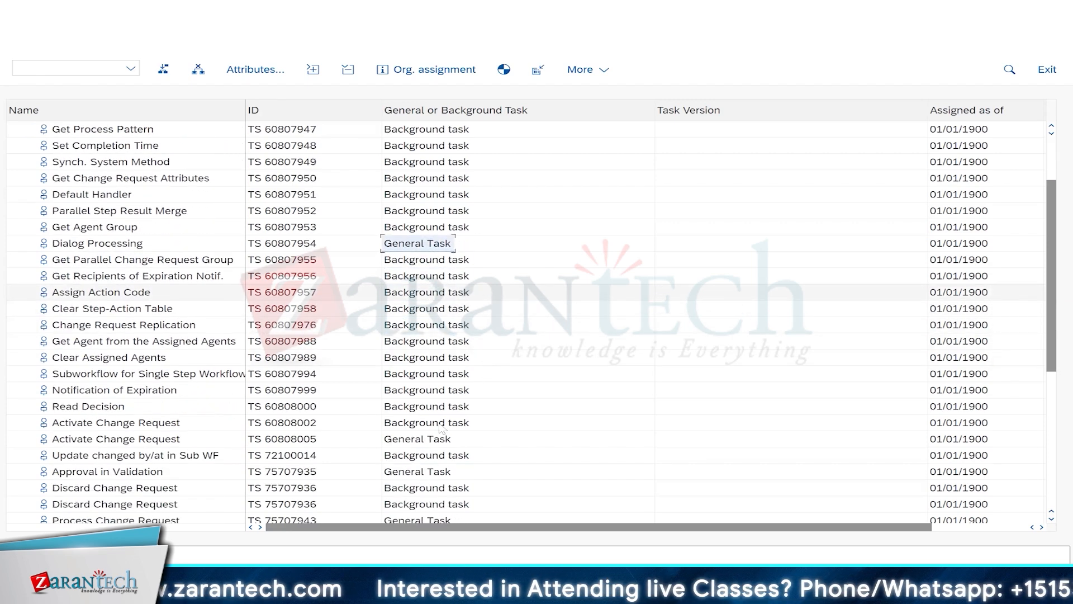
pyautogui.scroll(-5, 465, 424)
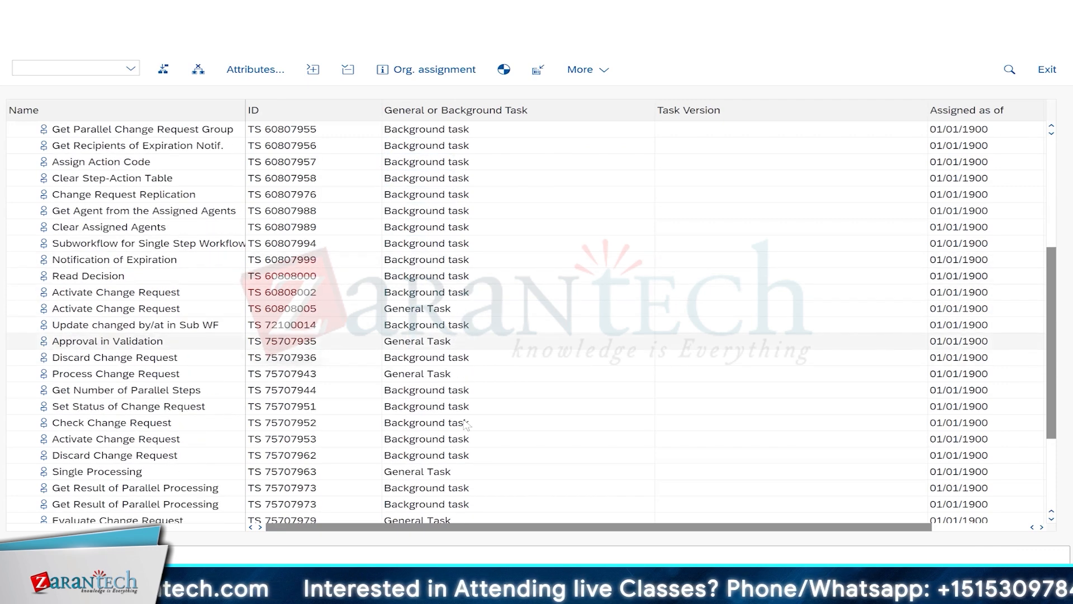
pyautogui.click(261, 390)
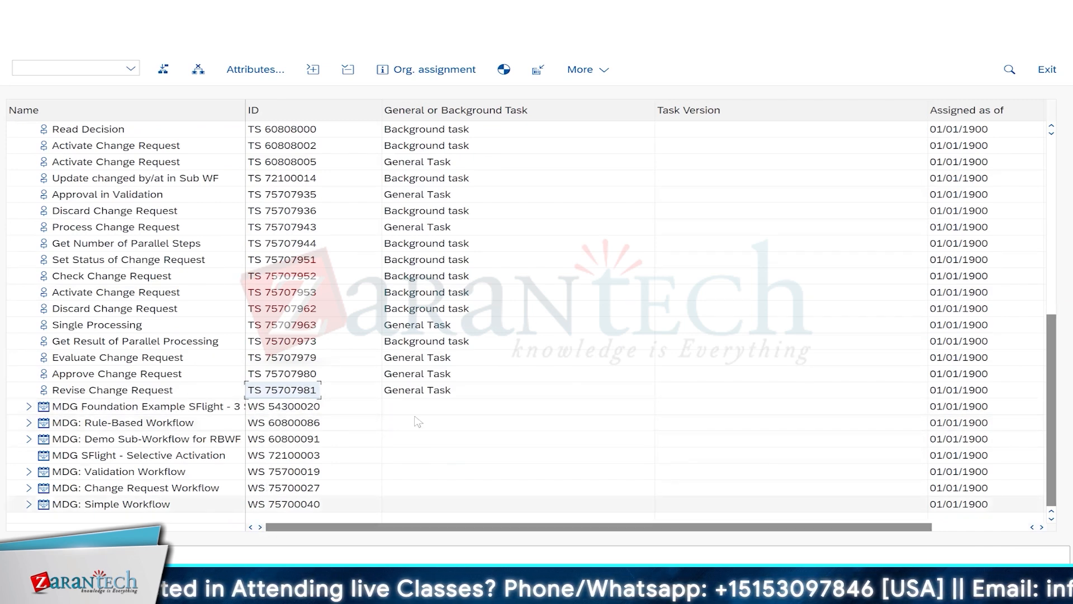
# Leave the Application Framework task overview and return to the Workflow activities in the customizing structure
pyautogui.click(434, 392)
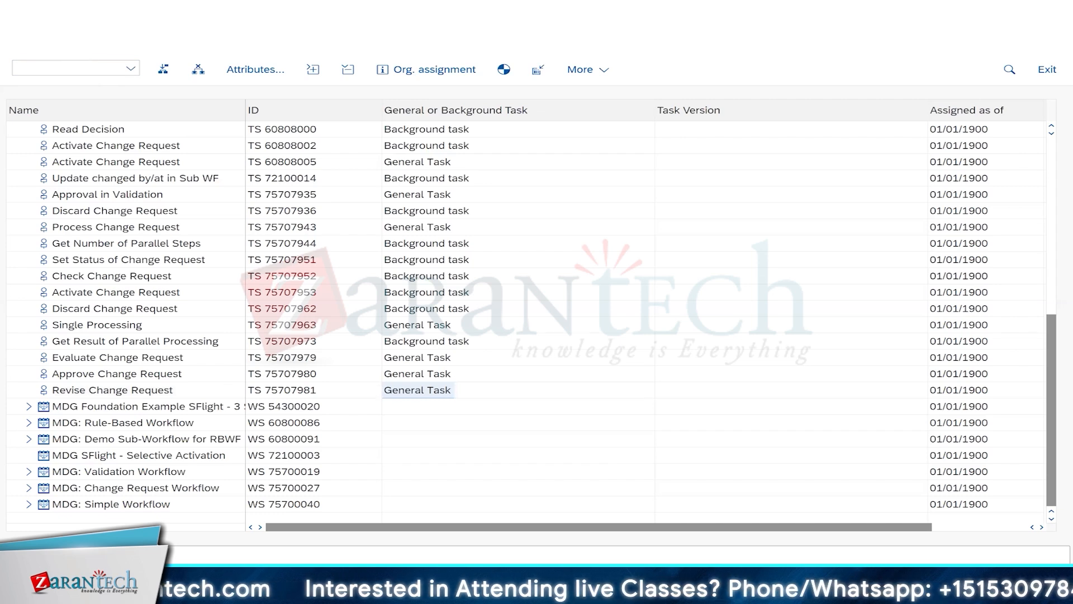
pyautogui.press('F3')
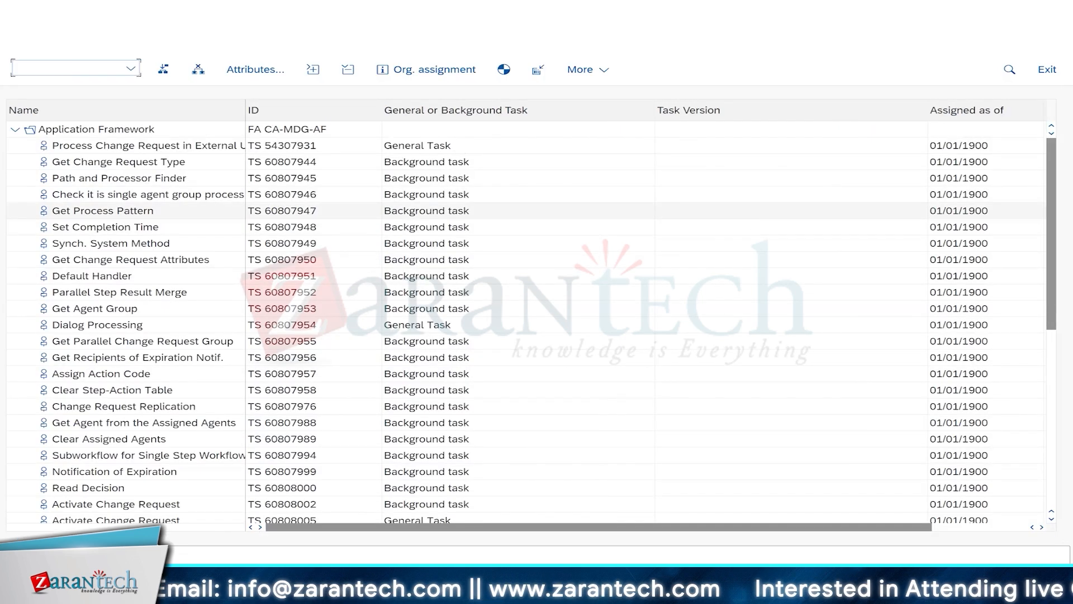
pyautogui.click(21, 41)
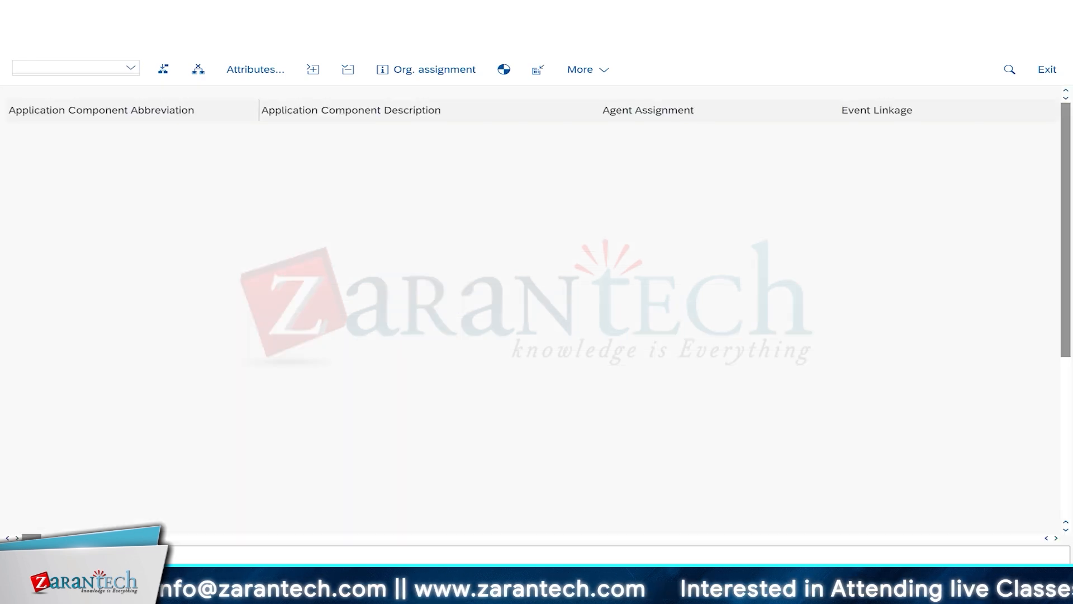
pyautogui.click(22, 42)
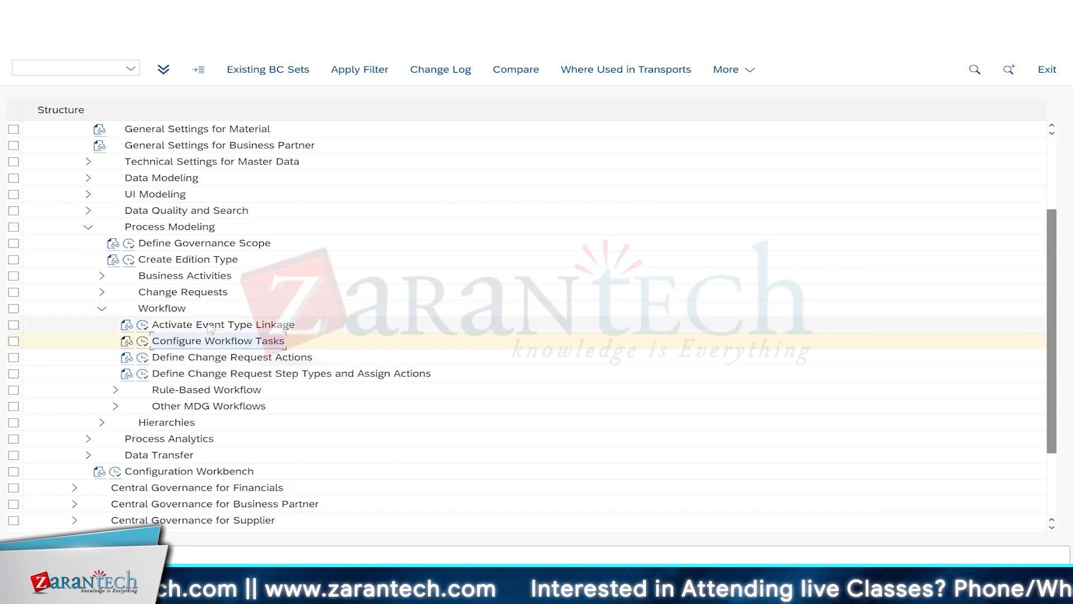
pyautogui.click(211, 329)
pyautogui.click(197, 344)
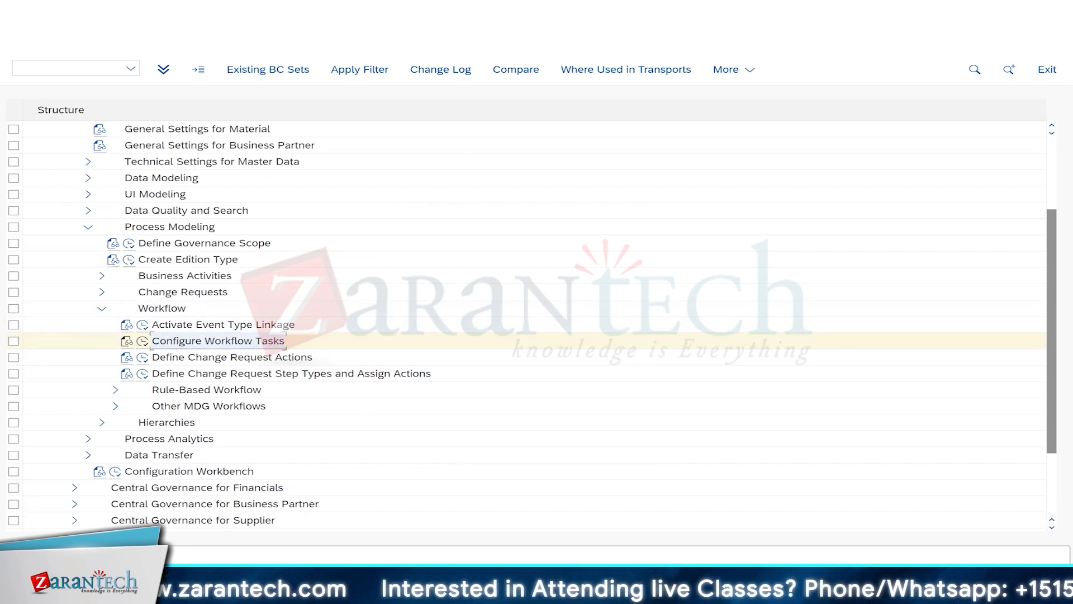
# Switch to the Excel workbook and add a new worksheet after 2STEP WF
pyautogui.hotkey('alt', 'Tab')
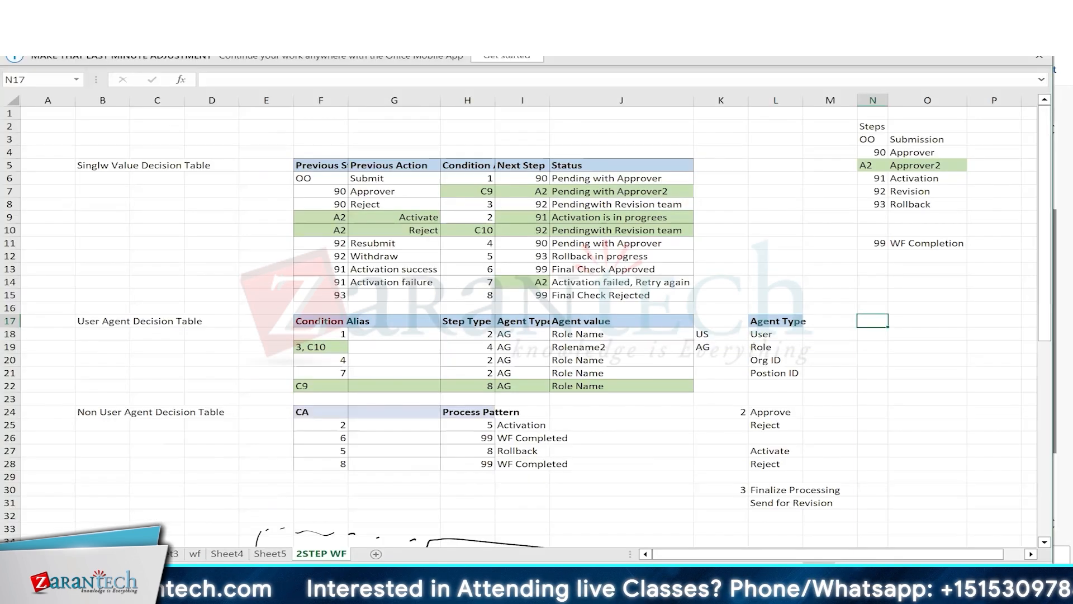
pyautogui.hotkey('alt', 'Tab')
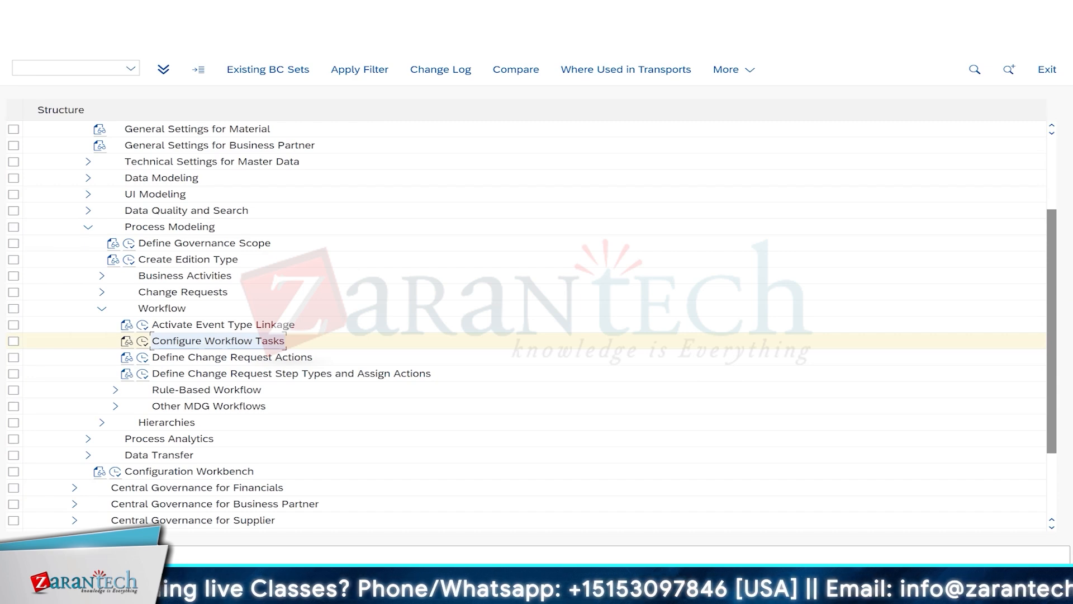
pyautogui.click(586, 589)
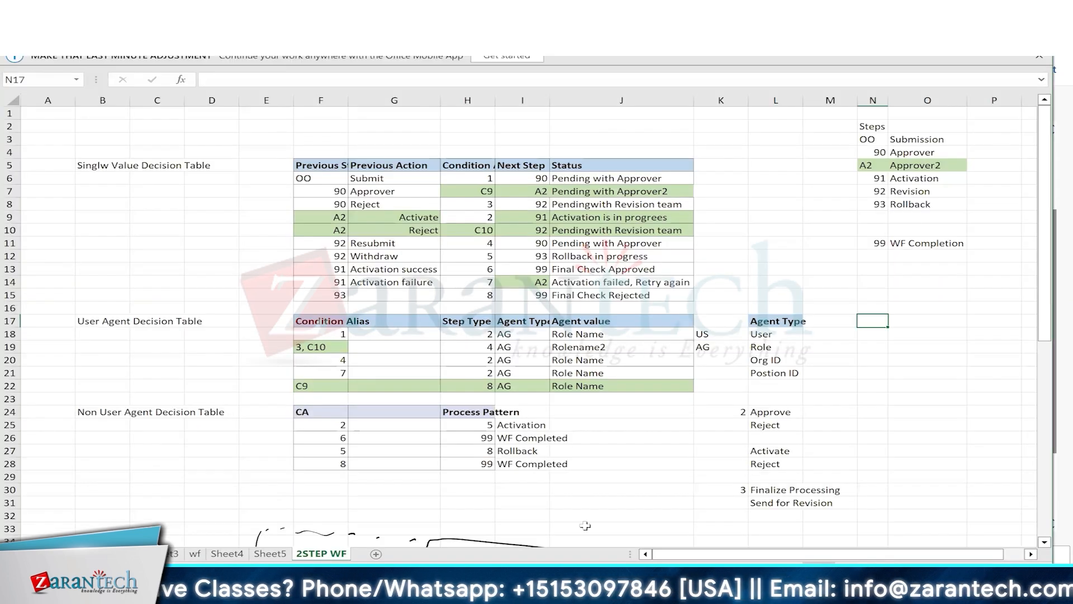
pyautogui.click(376, 554)
pyautogui.click(373, 317)
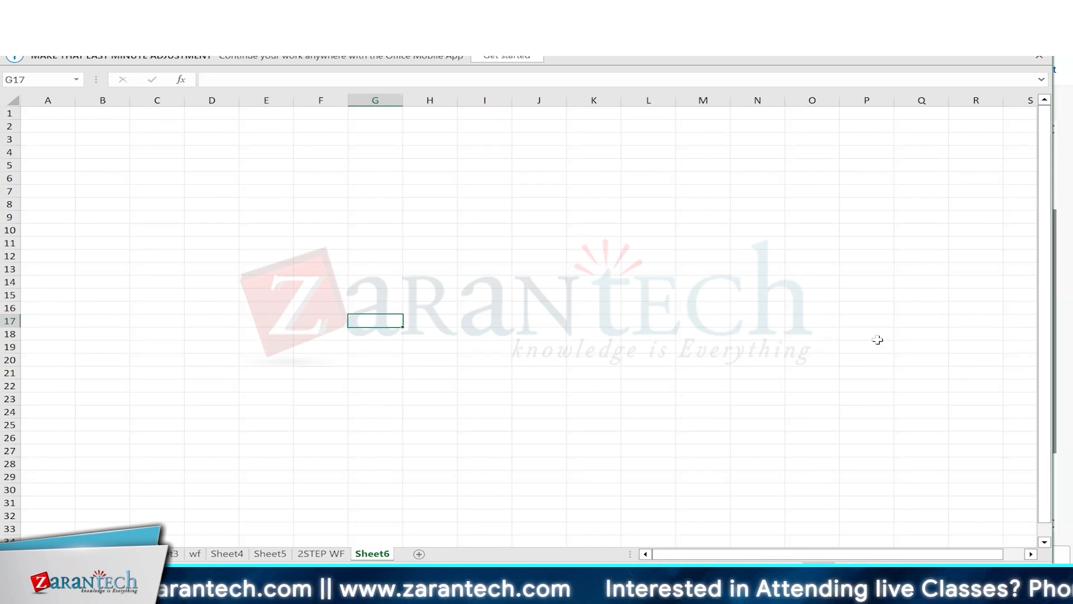
pyautogui.click(965, 229)
# Sketch a large box on Sheet6, divided horizontally into an upper MDG area and a lower ECC area
pyautogui.moveTo(190, 148)
pyautogui.mouseDown()
pyautogui.moveTo(201, 277)
pyautogui.moveTo(188, 454)
pyautogui.moveTo(402, 142)
pyautogui.moveTo(401, 445)
pyautogui.moveTo(204, 445)
pyautogui.mouseUp()
pyautogui.moveTo(201, 283); pyautogui.dragTo(439, 290)
pyautogui.moveTo(208, 169); pyautogui.dragTo(227, 168)
pyautogui.moveTo(232, 161); pyautogui.dragTo(254, 187)
pyautogui.moveTo(221, 292)
pyautogui.mouseDown()
pyautogui.moveTo(213, 305)
pyautogui.moveTo(246, 300)
pyautogui.mouseUp()
# Draw two database cylinders in the ECC area and label them MARA and ZMARA by hand
pyautogui.moveTo(277, 341); pyautogui.dragTo(257, 389)
pyautogui.moveTo(318, 350); pyautogui.dragTo(297, 388)
pyautogui.moveTo(277, 339); pyautogui.dragTo(317, 351)
pyautogui.moveTo(253, 386); pyautogui.dragTo(303, 395)
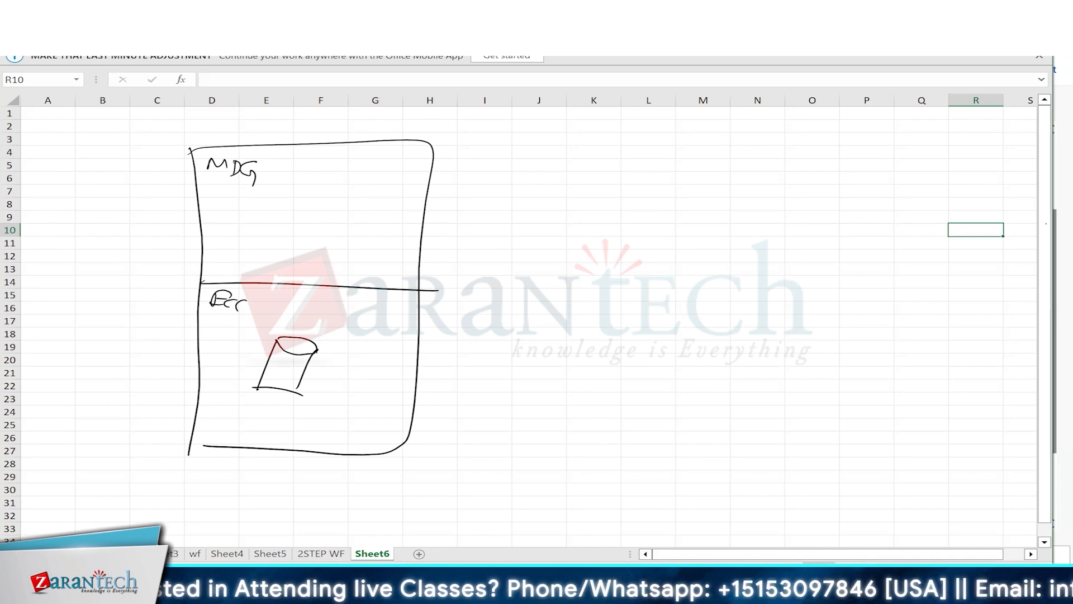
pyautogui.moveTo(247, 411); pyautogui.dragTo(310, 418)
pyautogui.moveTo(377, 357); pyautogui.dragTo(361, 409)
pyautogui.moveTo(406, 362); pyautogui.dragTo(387, 410)
pyautogui.moveTo(379, 360); pyautogui.dragTo(403, 369)
pyautogui.moveTo(377, 357); pyautogui.dragTo(403, 367)
pyautogui.moveTo(361, 408)
pyautogui.mouseDown()
pyautogui.moveTo(390, 412)
pyautogui.moveTo(363, 425)
pyautogui.moveTo(392, 421)
pyautogui.moveTo(398, 435)
pyautogui.moveTo(434, 442)
pyautogui.mouseUp()
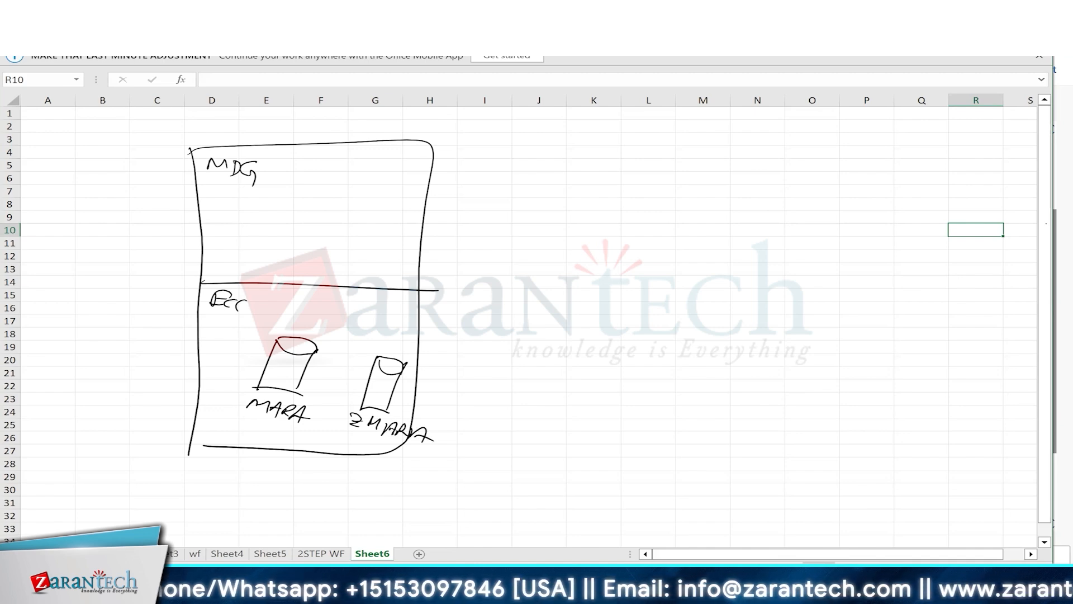
# Draw a staging cylinder in the MDG area, connect it to MARA with a curved arrow, and mark ZMARA with a short curve
pyautogui.moveTo(332, 180); pyautogui.dragTo(323, 236)
pyautogui.moveTo(379, 189); pyautogui.dragTo(359, 243)
pyautogui.moveTo(329, 193); pyautogui.dragTo(380, 195)
pyautogui.moveTo(330, 237); pyautogui.dragTo(356, 238)
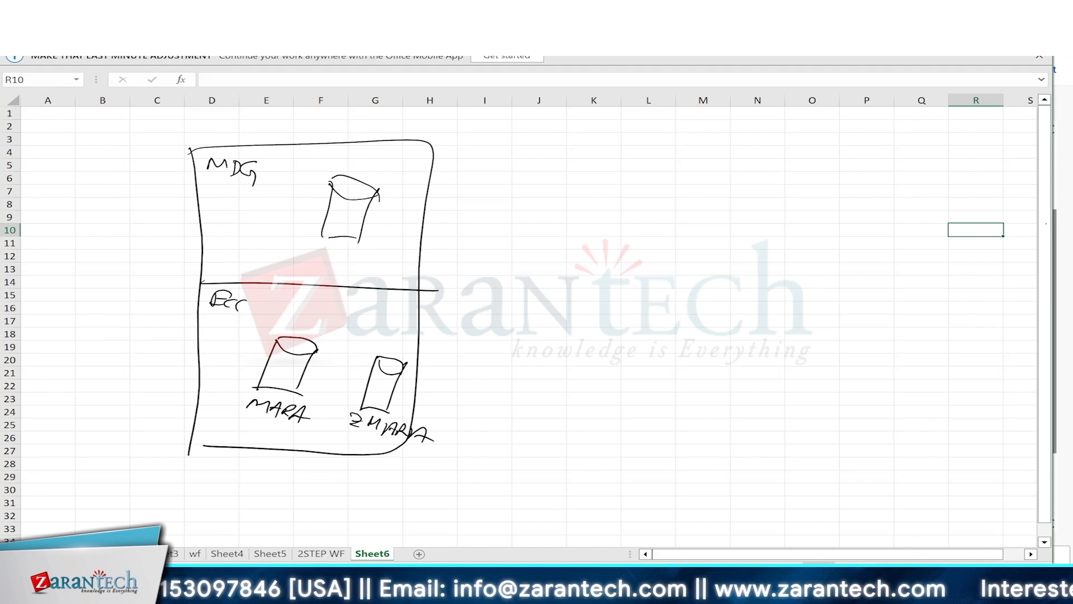
pyautogui.moveTo(333, 204); pyautogui.dragTo(283, 198)
pyautogui.moveTo(316, 244)
pyautogui.mouseDown()
pyautogui.moveTo(351, 255)
pyautogui.moveTo(340, 271)
pyautogui.mouseUp()
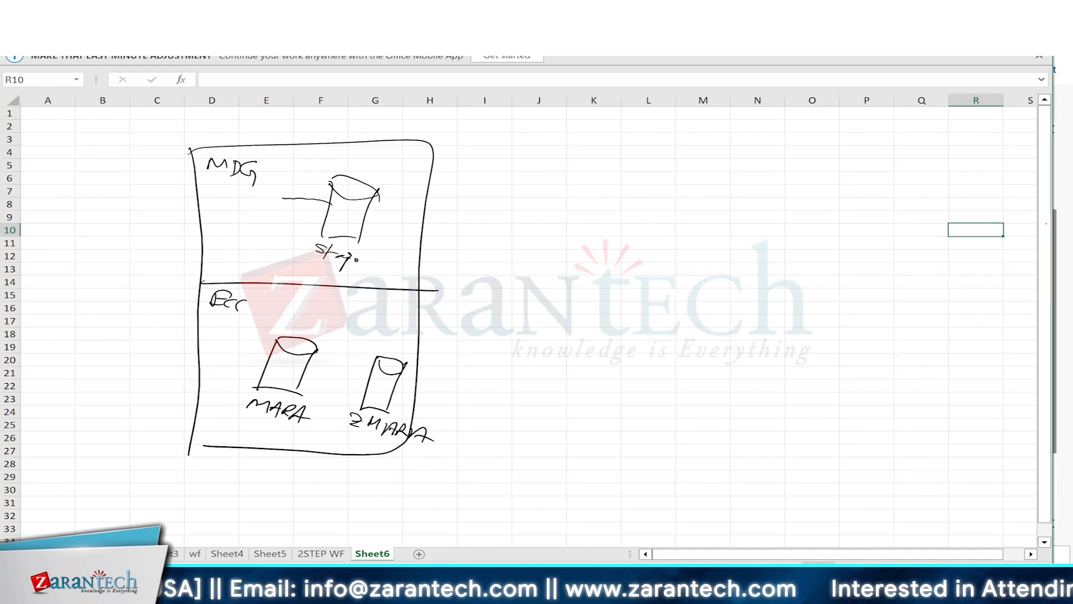
pyautogui.moveTo(314, 200)
pyautogui.mouseDown()
pyautogui.moveTo(143, 327)
pyautogui.moveTo(267, 362)
pyautogui.mouseUp()
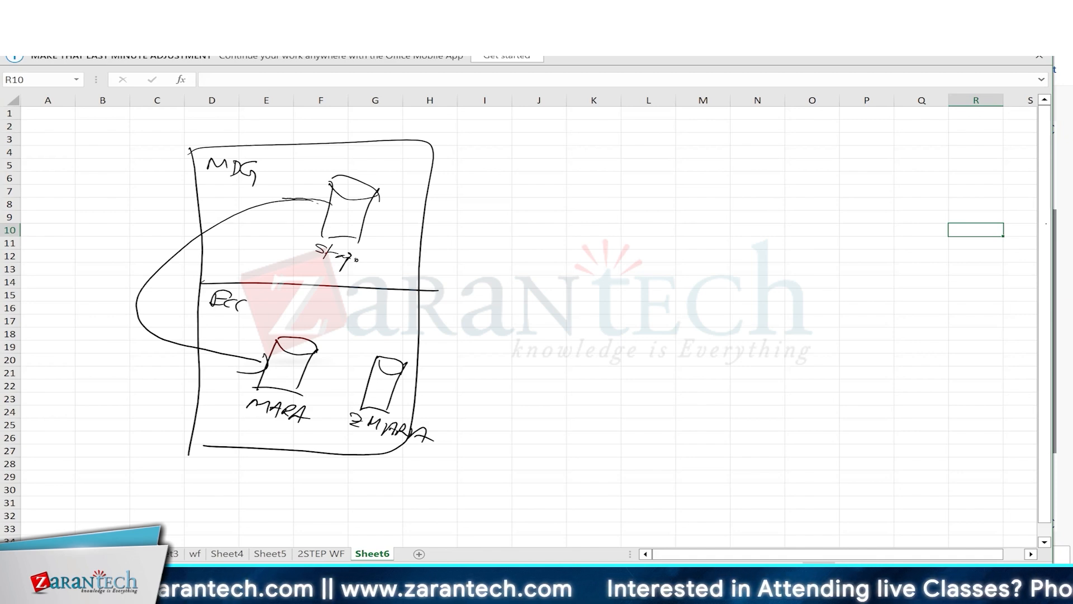
pyautogui.moveTo(373, 337)
pyautogui.mouseDown()
pyautogui.moveTo(381, 347)
pyautogui.moveTo(453, 334)
pyautogui.mouseUp()
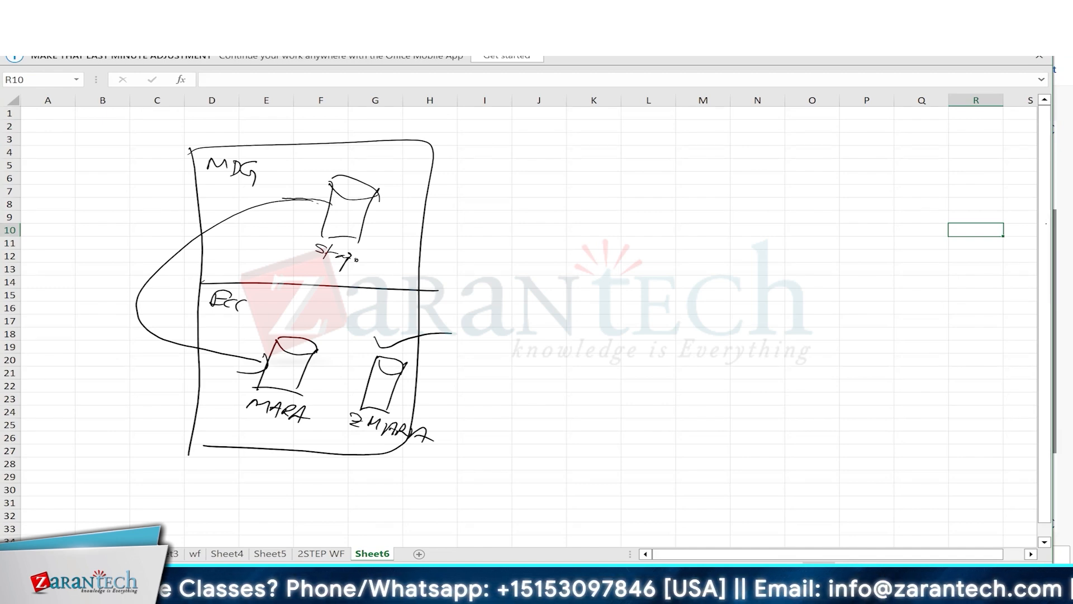
# Handwrite ABAP Logic beside the system diagram and underline it twice
pyautogui.moveTo(628, 211); pyautogui.dragTo(617, 223)
pyautogui.moveTo(626, 207)
pyautogui.mouseDown()
pyautogui.moveTo(648, 227)
pyautogui.moveTo(646, 217)
pyautogui.mouseUp()
pyautogui.moveTo(653, 215)
pyautogui.mouseDown()
pyautogui.moveTo(670, 222)
pyautogui.moveTo(648, 229)
pyautogui.mouseUp()
pyautogui.moveTo(679, 226)
pyautogui.mouseDown()
pyautogui.moveTo(670, 236)
pyautogui.moveTo(692, 243)
pyautogui.mouseUp()
pyautogui.moveTo(670, 233)
pyautogui.mouseDown()
pyautogui.moveTo(690, 232)
pyautogui.moveTo(684, 252)
pyautogui.mouseUp()
pyautogui.moveTo(690, 235)
pyautogui.mouseDown()
pyautogui.moveTo(763, 270)
pyautogui.moveTo(727, 302)
pyautogui.moveTo(768, 282)
pyautogui.mouseUp()
pyautogui.moveTo(782, 290); pyautogui.dragTo(792, 307)
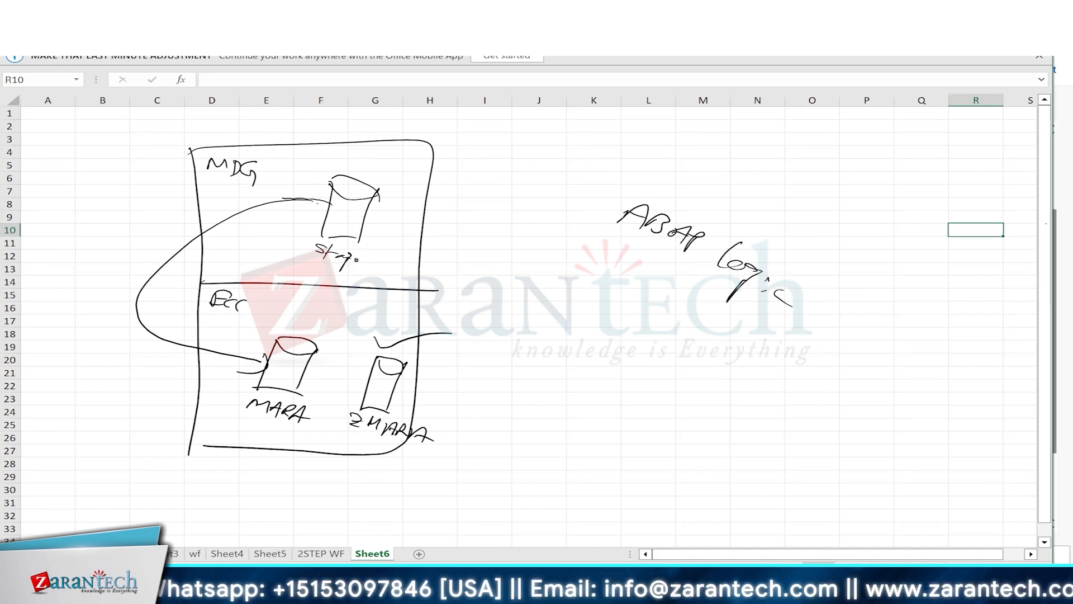
pyautogui.moveTo(604, 237)
pyautogui.mouseDown()
pyautogui.moveTo(738, 302)
pyautogui.moveTo(744, 323)
pyautogui.mouseUp()
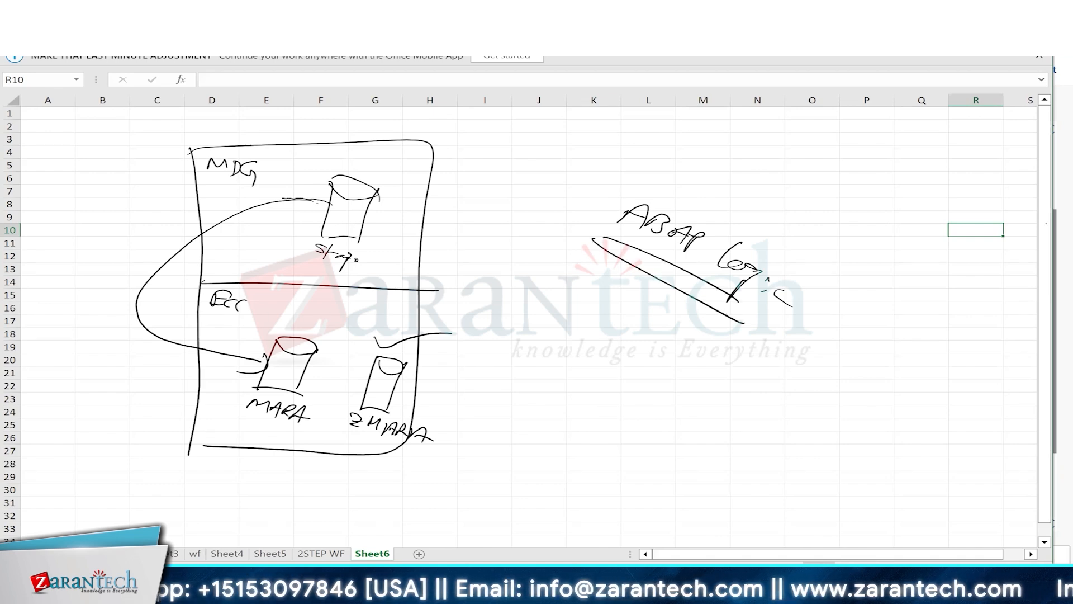
# Branch three handwritten items off the ABAP Logic heading, including Email and Follow-on, and group them with a curly brace
pyautogui.moveTo(666, 302)
pyautogui.mouseDown()
pyautogui.moveTo(646, 314)
pyautogui.moveTo(700, 346)
pyautogui.moveTo(727, 342)
pyautogui.moveTo(708, 357)
pyautogui.moveTo(754, 373)
pyautogui.moveTo(759, 395)
pyautogui.moveTo(780, 391)
pyautogui.mouseUp()
pyautogui.moveTo(643, 325)
pyautogui.mouseDown()
pyautogui.moveTo(634, 366)
pyautogui.moveTo(741, 426)
pyautogui.mouseUp()
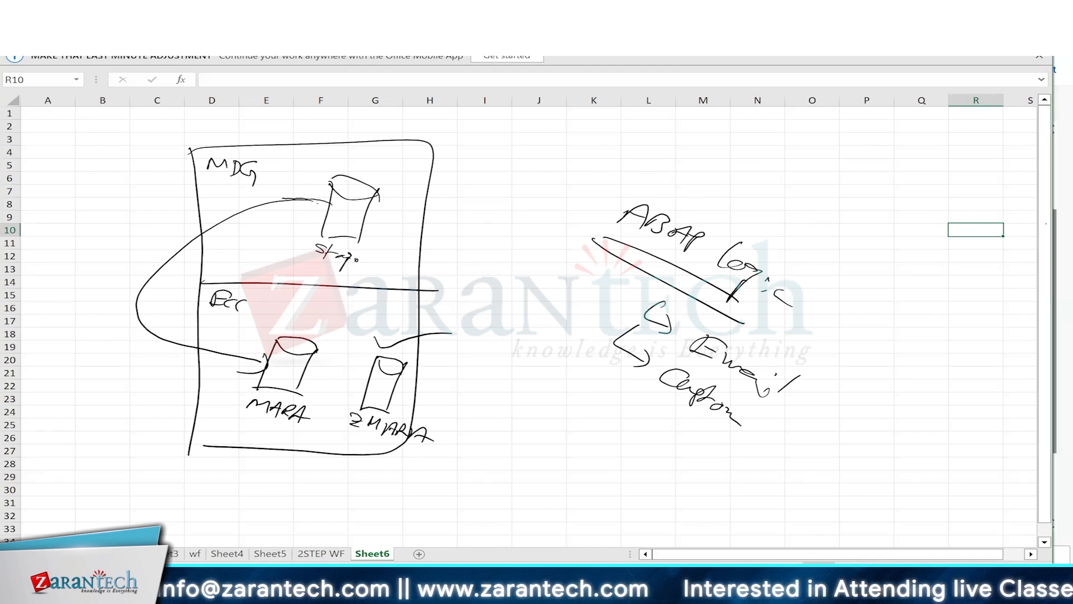
pyautogui.moveTo(616, 350)
pyautogui.mouseDown()
pyautogui.moveTo(593, 385)
pyautogui.moveTo(629, 419)
pyautogui.mouseUp()
pyautogui.moveTo(647, 403)
pyautogui.mouseDown()
pyautogui.moveTo(668, 396)
pyautogui.moveTo(662, 426)
pyautogui.moveTo(688, 431)
pyautogui.moveTo(767, 496)
pyautogui.moveTo(799, 492)
pyautogui.mouseUp()
pyautogui.moveTo(773, 491); pyautogui.dragTo(774, 513)
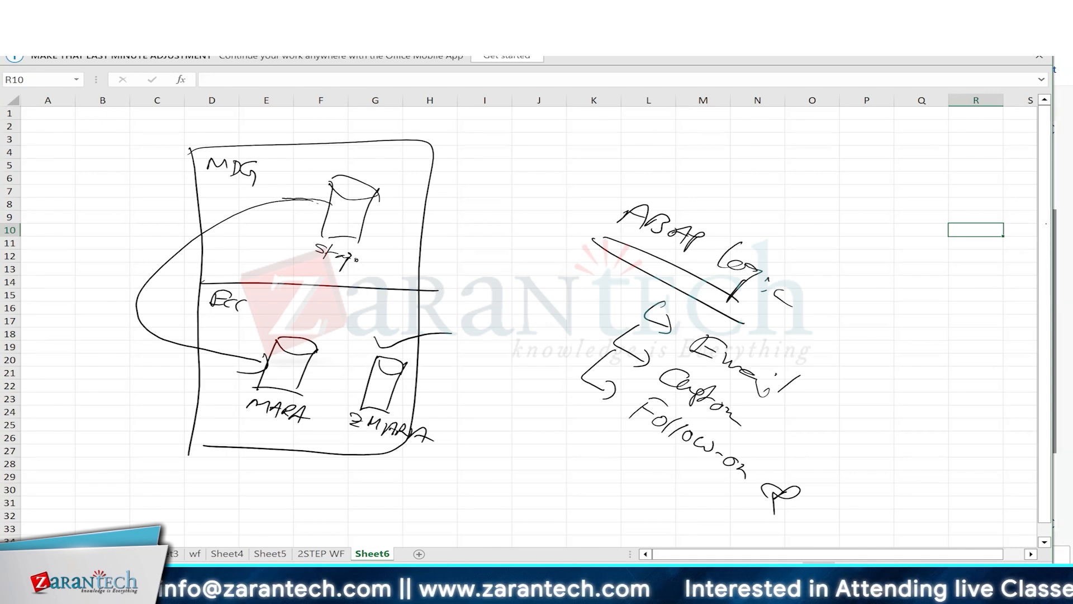
pyautogui.moveTo(637, 287)
pyautogui.mouseDown()
pyautogui.moveTo(550, 335)
pyautogui.moveTo(537, 397)
pyautogui.mouseUp()
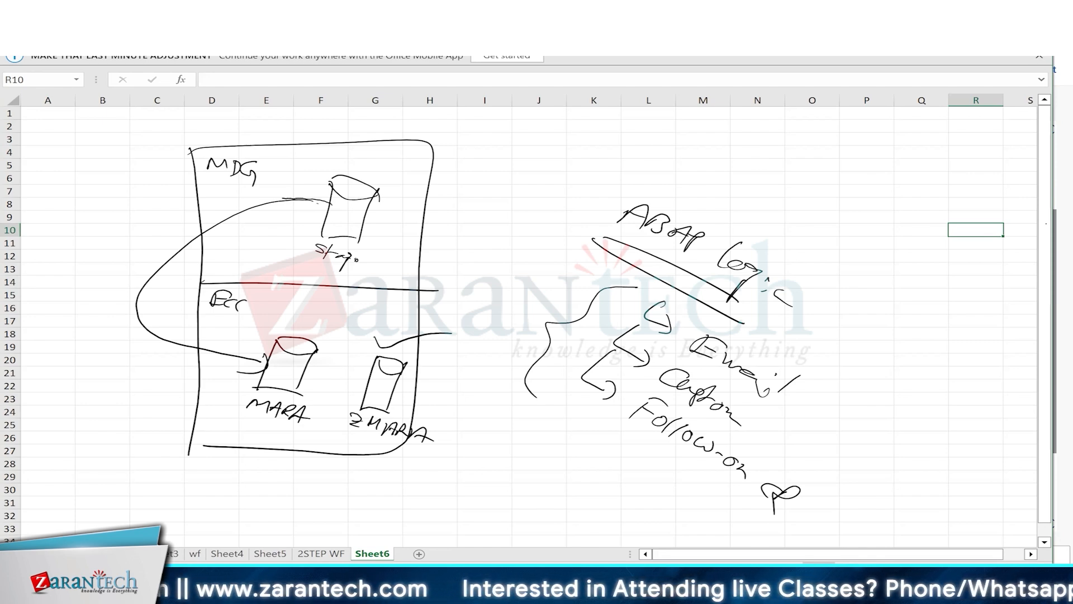
# Look through the workflow drawings on Sheet5 and locate the three decision tables on Sheet4
pyautogui.click(269, 556)
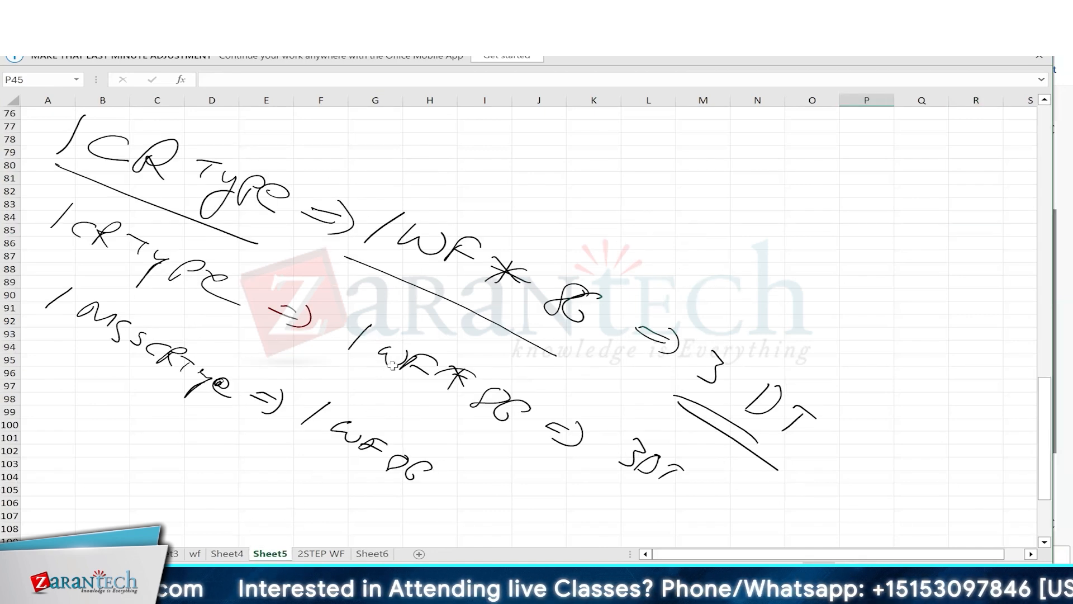
pyautogui.scroll(20, 319, 469)
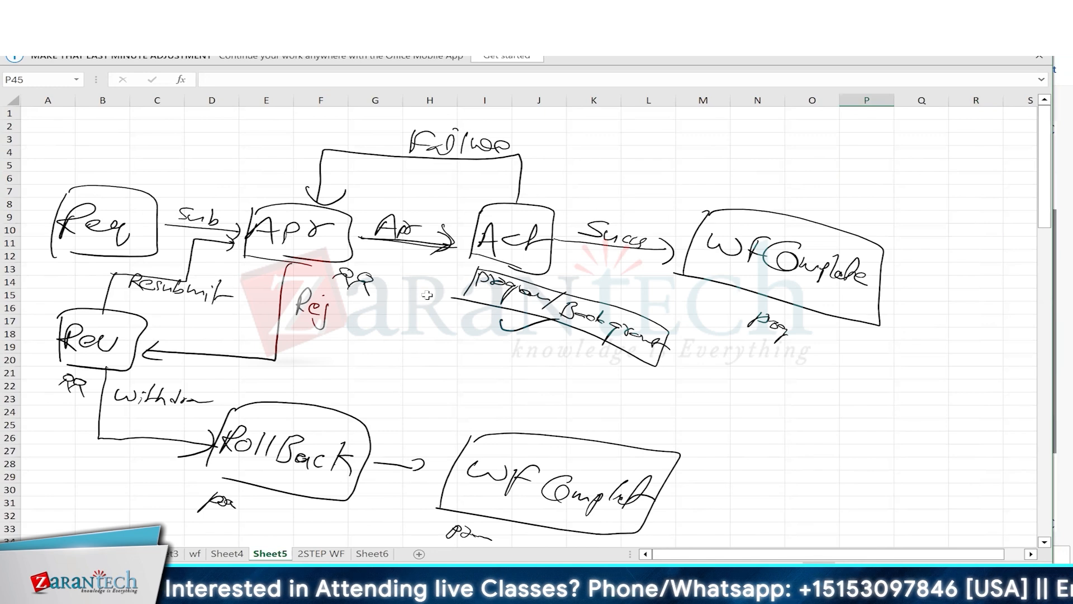
pyautogui.scroll(-20, 428, 294)
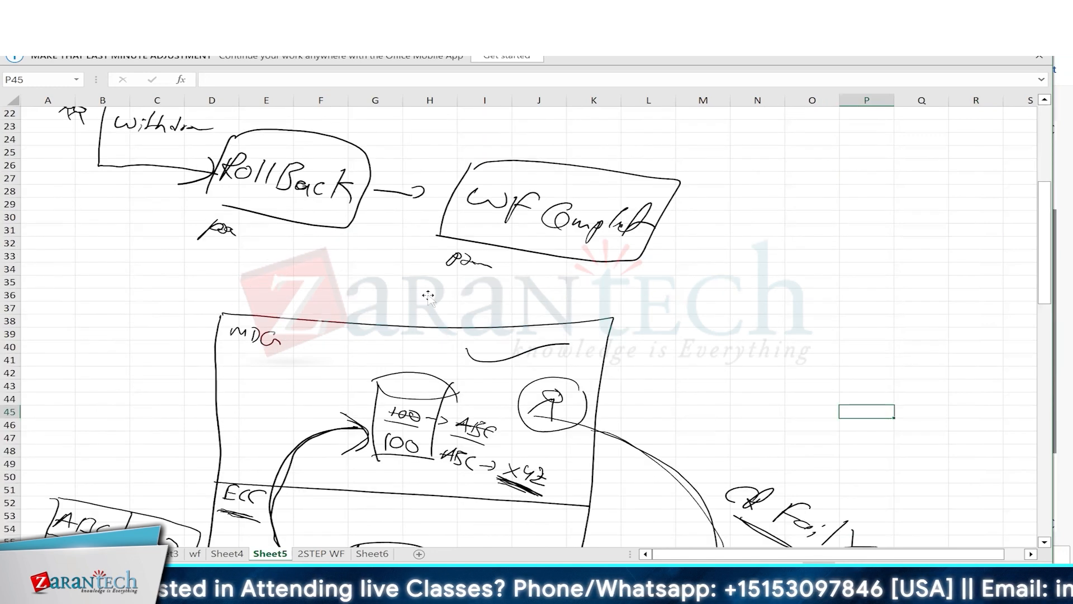
pyautogui.scroll(-20, 427, 295)
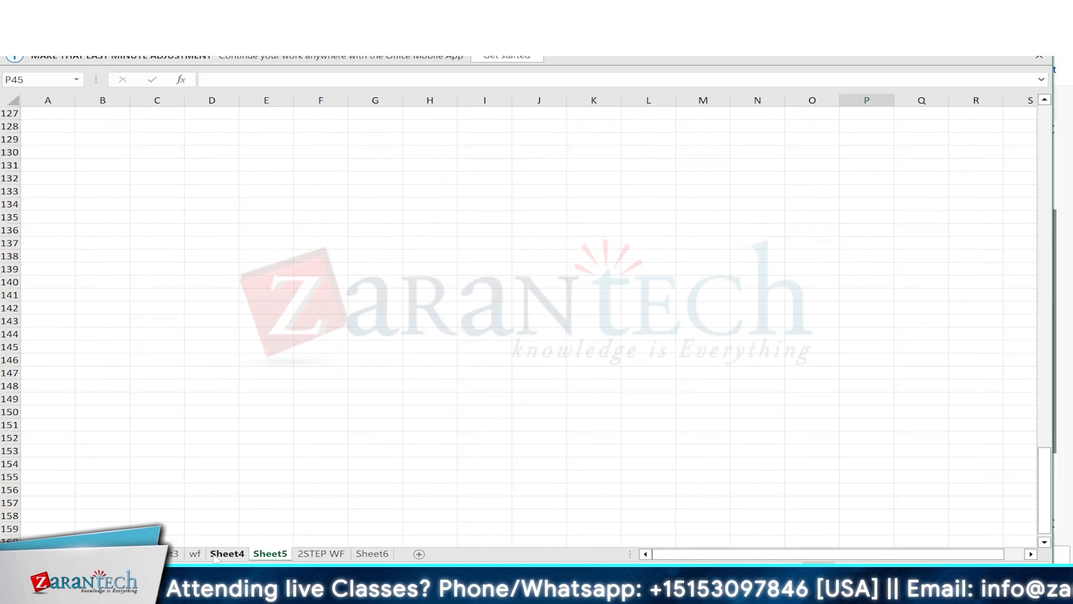
pyautogui.hotkey('ctrl', 'pageup')
pyautogui.scroll(-8, 527, 379)
pyautogui.scroll(-1, 529, 384)
pyautogui.click(220, 206)
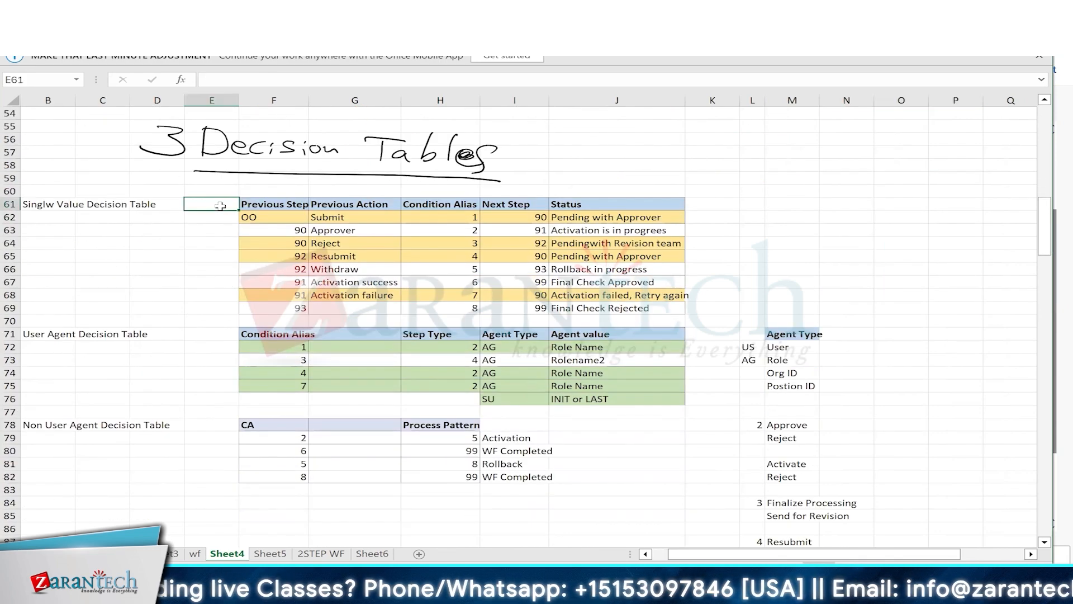
# Copy the single value, user agent and non-user agent decision tables from Sheet4 into Sheet6 starting at cell B40
pyautogui.press('Right')
pyautogui.hotkey('shift', 'Down')
pyautogui.hotkey('shift', 'Down')
pyautogui.hotkey('shift', 'Down')
pyautogui.hotkey('shift', 'Down')
pyautogui.hotkey('shift', 'Down')
pyautogui.hotkey('shift', 'Down')
pyautogui.hotkey('shift', 'Down')
pyautogui.hotkey('shift', 'Down')
pyautogui.hotkey('shift', 'Down')
pyautogui.hotkey('shift', 'Down')
pyautogui.hotkey('shift', 'Down')
pyautogui.hotkey('shift', 'Down')
pyautogui.hotkey('shift', 'Down')
pyautogui.hotkey('shift', 'Down')
pyautogui.hotkey('shift', 'Down')
pyautogui.hotkey('shift', 'Down')
pyautogui.hotkey('shift', 'Down')
pyautogui.hotkey('shift', 'Down')
pyautogui.hotkey('shift', 'Down')
pyautogui.hotkey('shift', 'Down')
pyautogui.hotkey('shift', 'Down')
pyautogui.hotkey('shift', 'Right')
pyautogui.hotkey('shift', 'Right')
pyautogui.hotkey('shift', 'Right')
pyautogui.hotkey('shift', 'Right')
pyautogui.hotkey('ctrl', 'c')
pyautogui.click(363, 554)
pyautogui.click(95, 192)
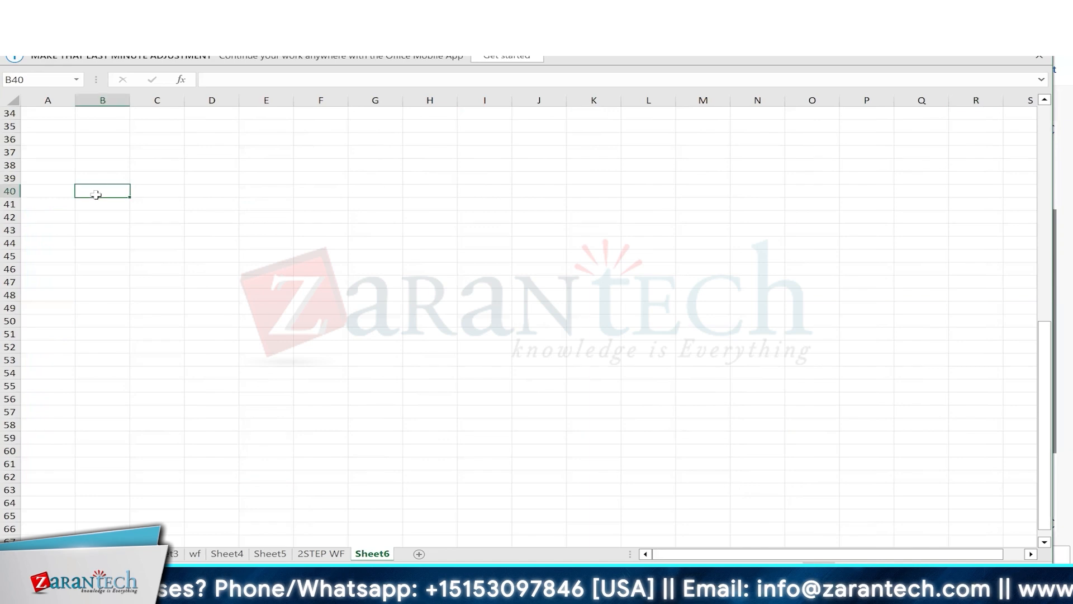
pyautogui.hotkey('ctrl', 'v')
# Autofit the widths of columns B to F on Sheet6 to the pasted decision tables
pyautogui.doubleClick(129, 99)
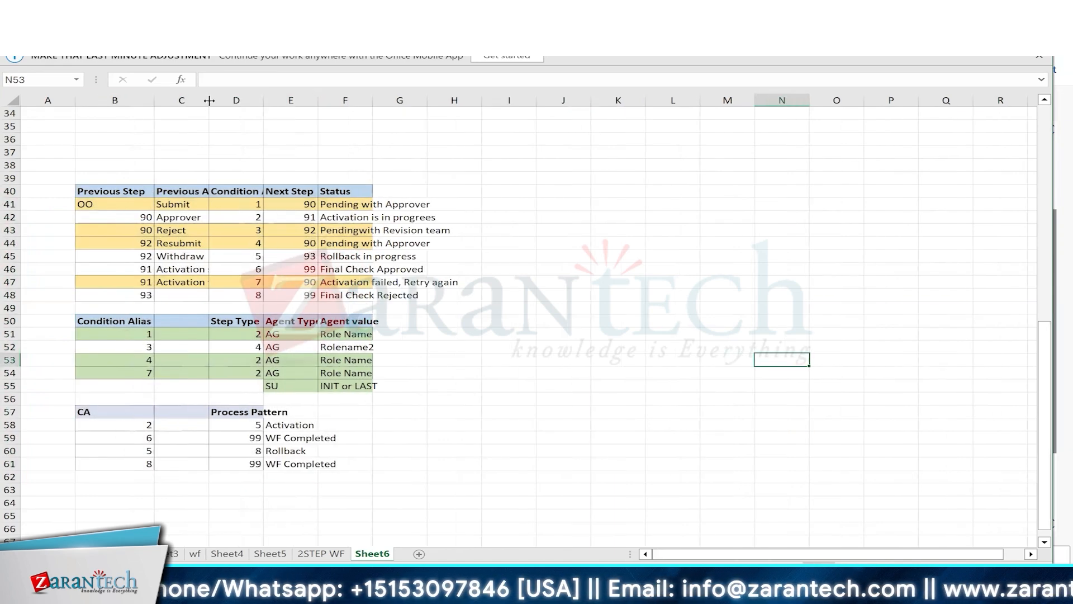
pyautogui.doubleClick(209, 100)
pyautogui.doubleClick(301, 100)
pyautogui.doubleClick(383, 100)
pyautogui.doubleClick(459, 101)
pyautogui.click(629, 463)
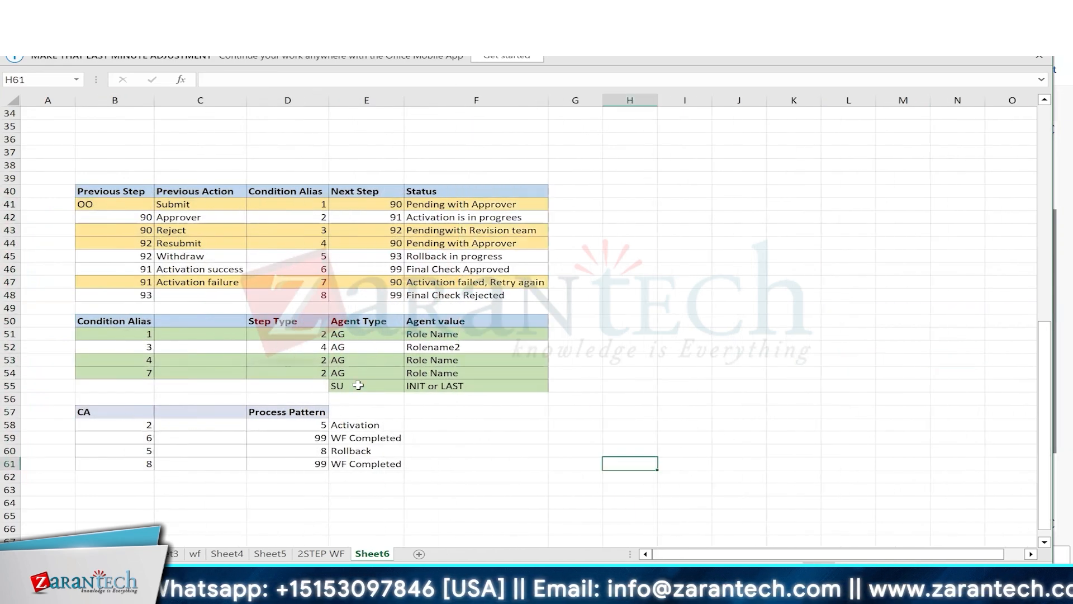
# Clear the SU and INIT or LAST entries from the last row of the user agent table
pyautogui.click(357, 384)
pyautogui.hotkey('shift', 'Right')
pyautogui.press('Delete')
pyautogui.hotkey('ctrl', 'c')
pyautogui.press('Escape')
# Remove the fill colour from the data rows of the single value and user agent decision tables
pyautogui.moveTo(95, 204); pyautogui.dragTo(488, 296)
pyautogui.click(59, 36)
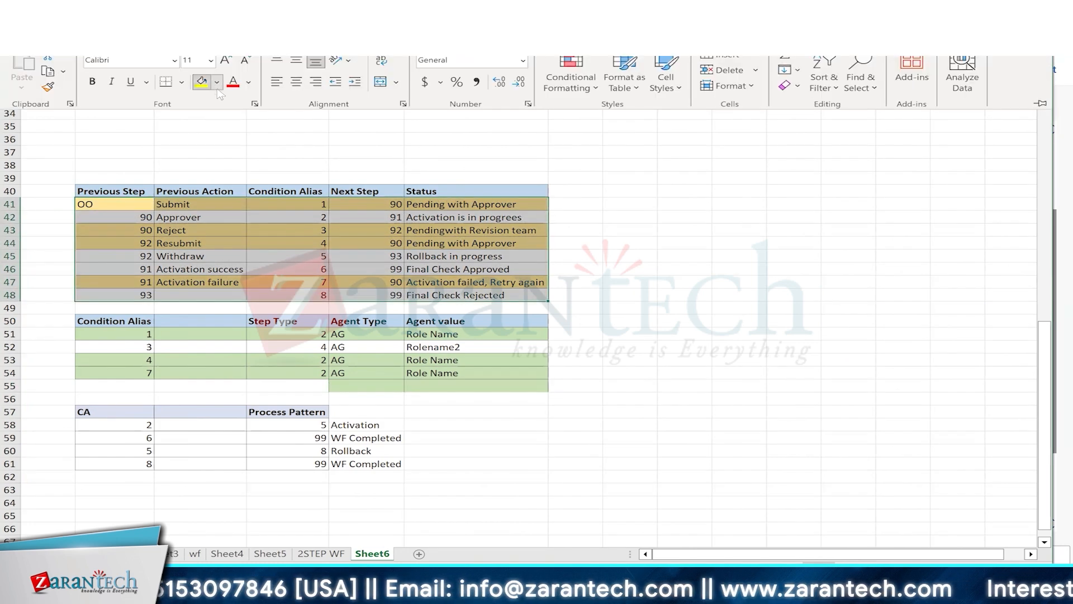
pyautogui.click(220, 82)
pyautogui.click(226, 240)
pyautogui.moveTo(123, 332); pyautogui.dragTo(484, 386)
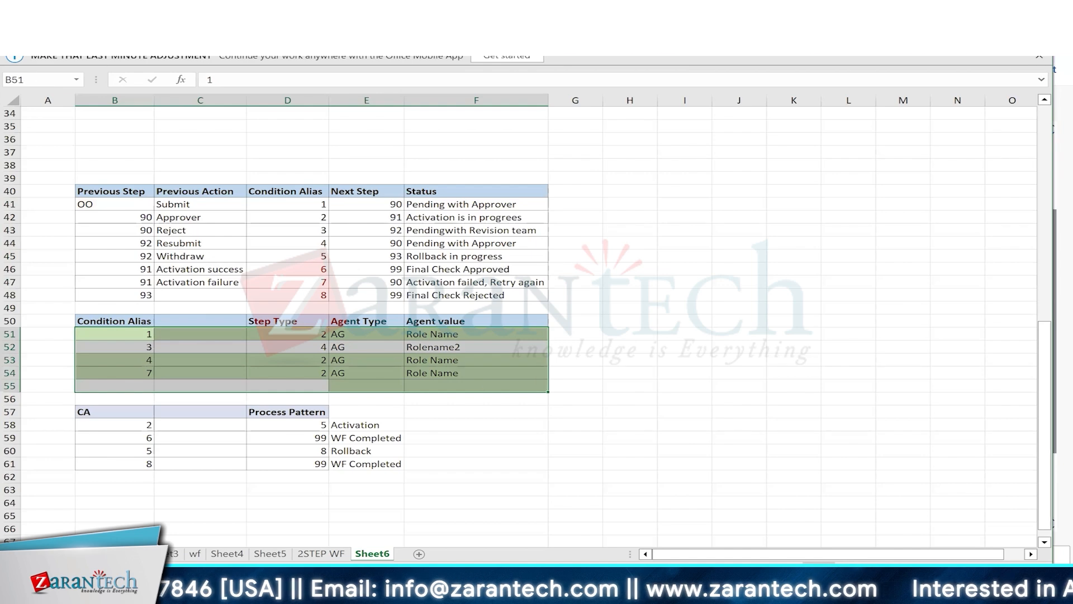
pyautogui.click(59, 36)
pyautogui.click(209, 82)
pyautogui.click(688, 259)
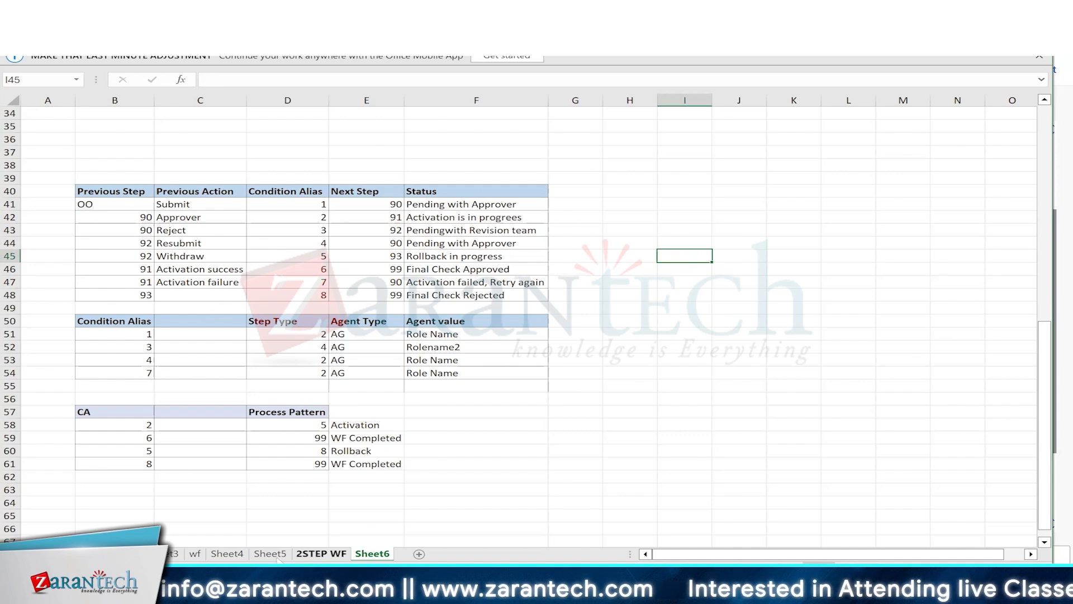
# Copy the workflow Steps list with its codes and descriptions from Sheet4 into Sheet6 starting at cell H36
pyautogui.click(227, 553)
pyautogui.scroll(5, 882, 216)
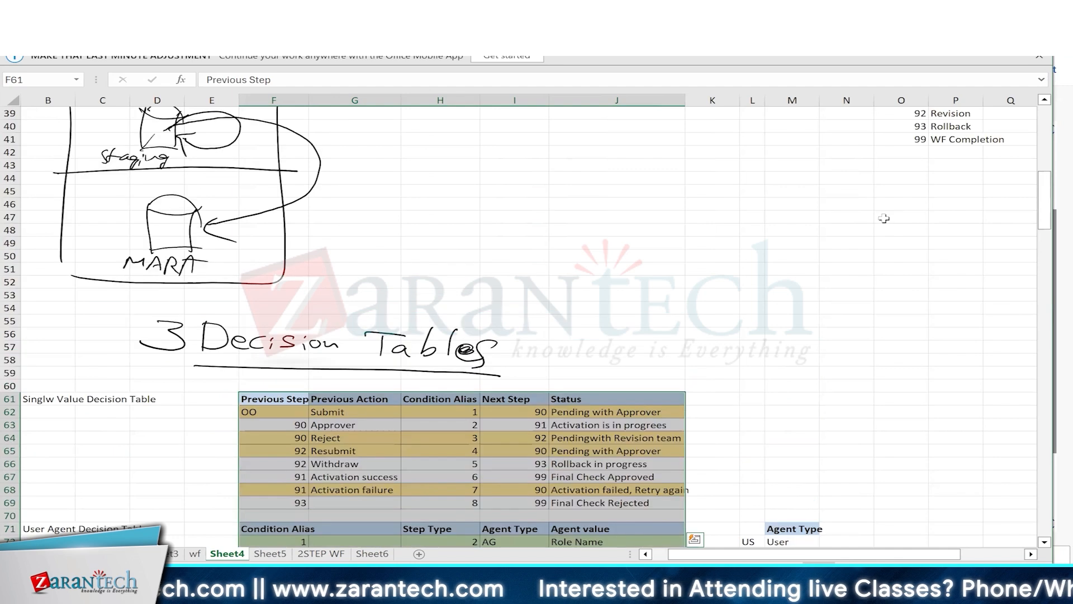
pyautogui.scroll(2, 884, 218)
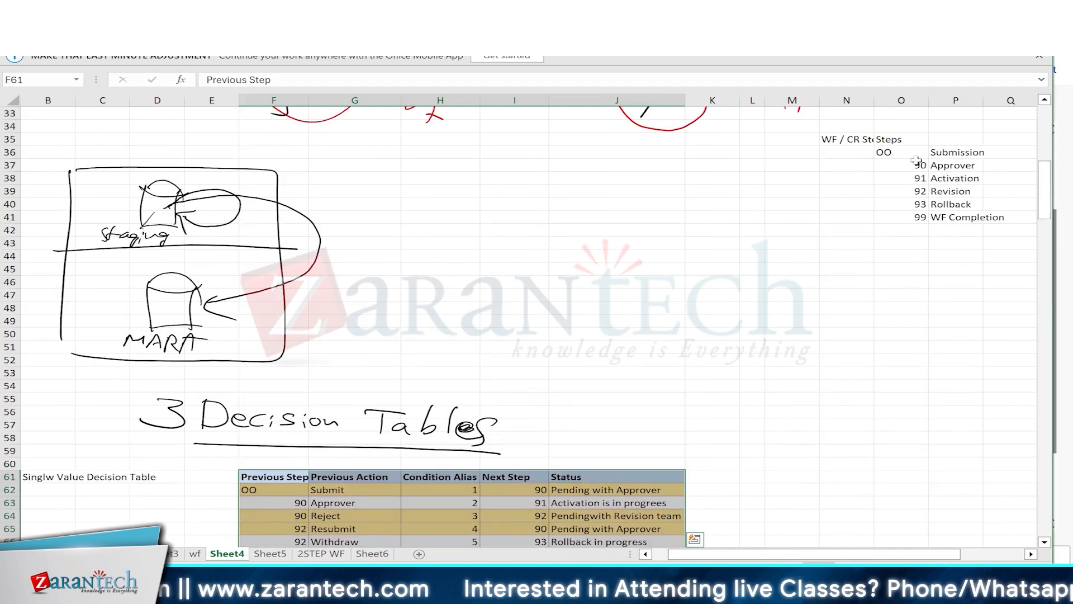
pyautogui.moveTo(890, 140); pyautogui.dragTo(948, 221)
pyautogui.hotkey('ctrl', 'c')
pyautogui.click(380, 551)
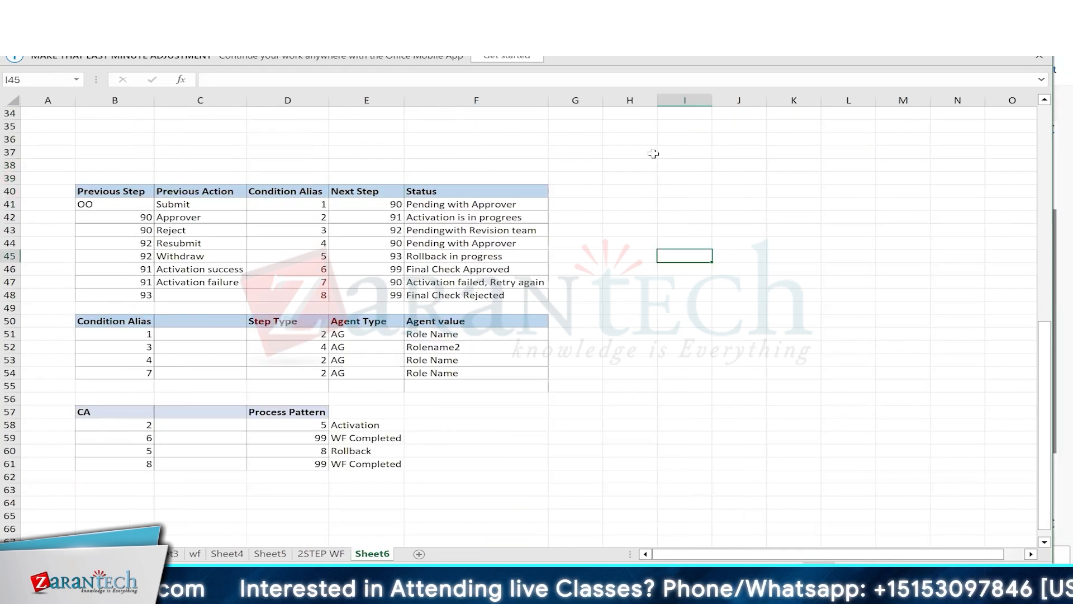
pyautogui.click(630, 140)
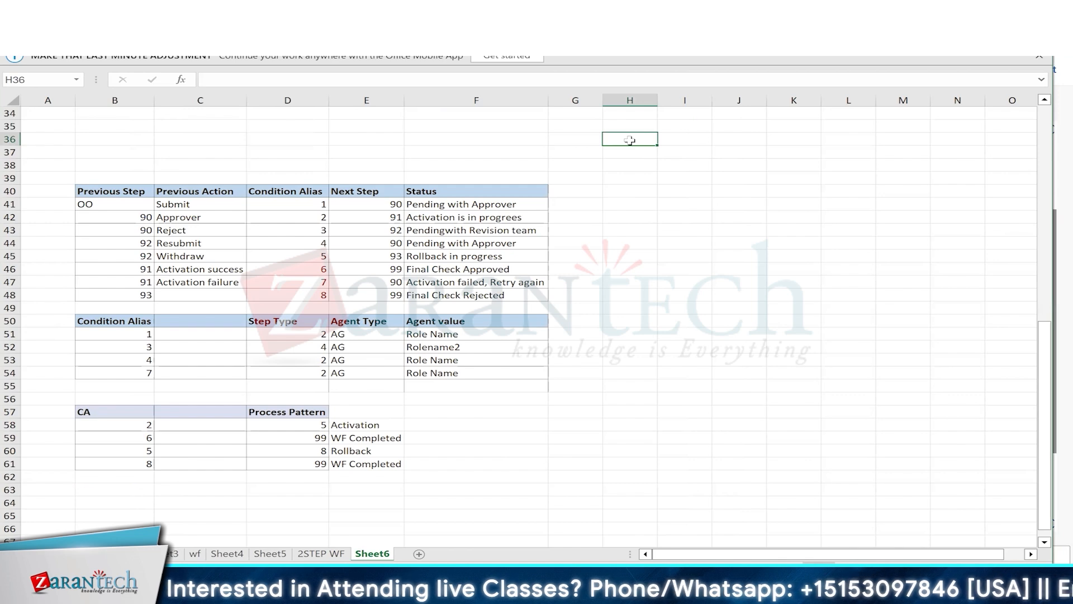
pyautogui.hotkey('ctrl', 'v')
# Autofit the width of column I on Sheet6 to the pasted step descriptions
pyautogui.click(667, 333)
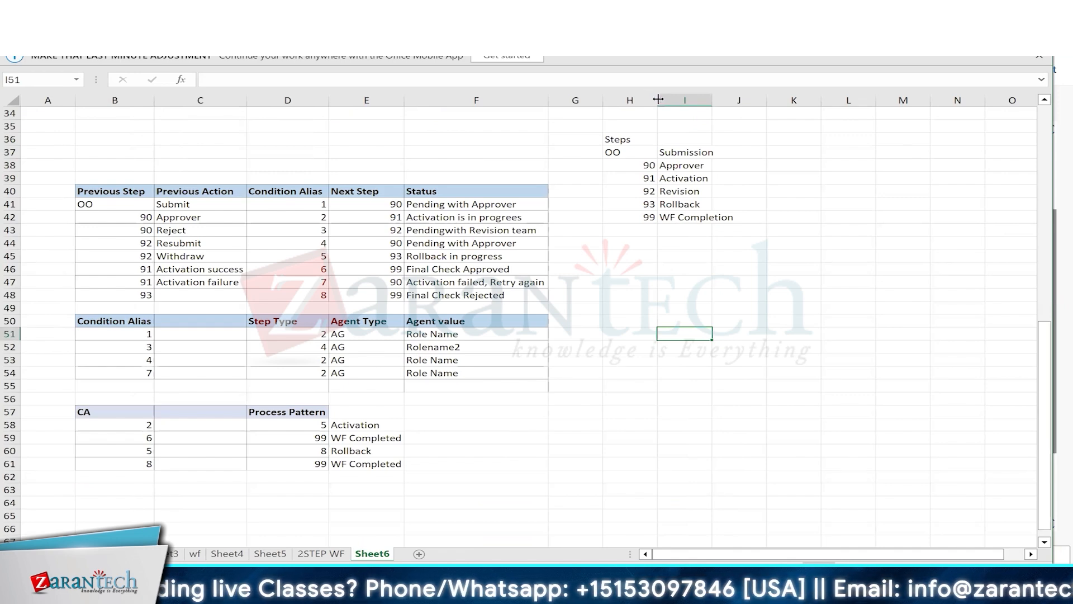
pyautogui.doubleClick(712, 100)
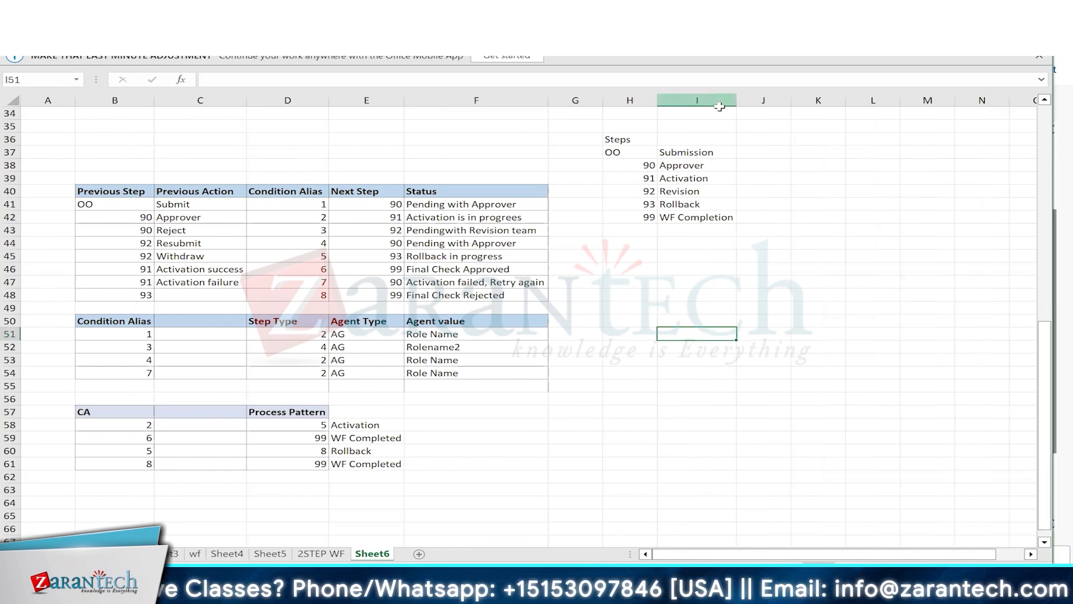
pyautogui.click(678, 281)
pyautogui.click(631, 152)
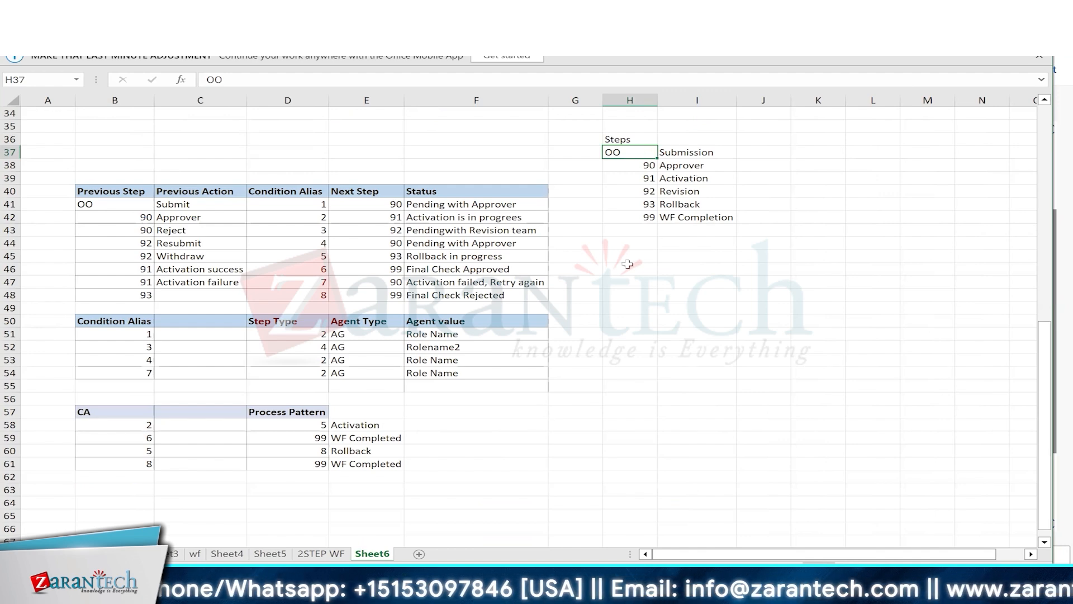
pyautogui.scroll(10, 627, 264)
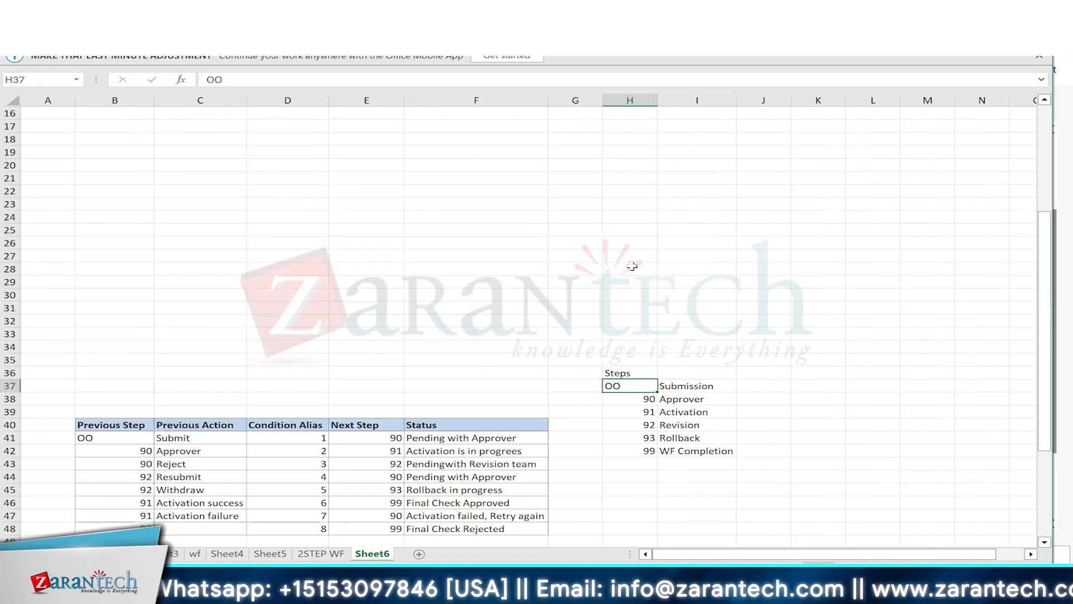
pyautogui.scroll(-1, 891, 320)
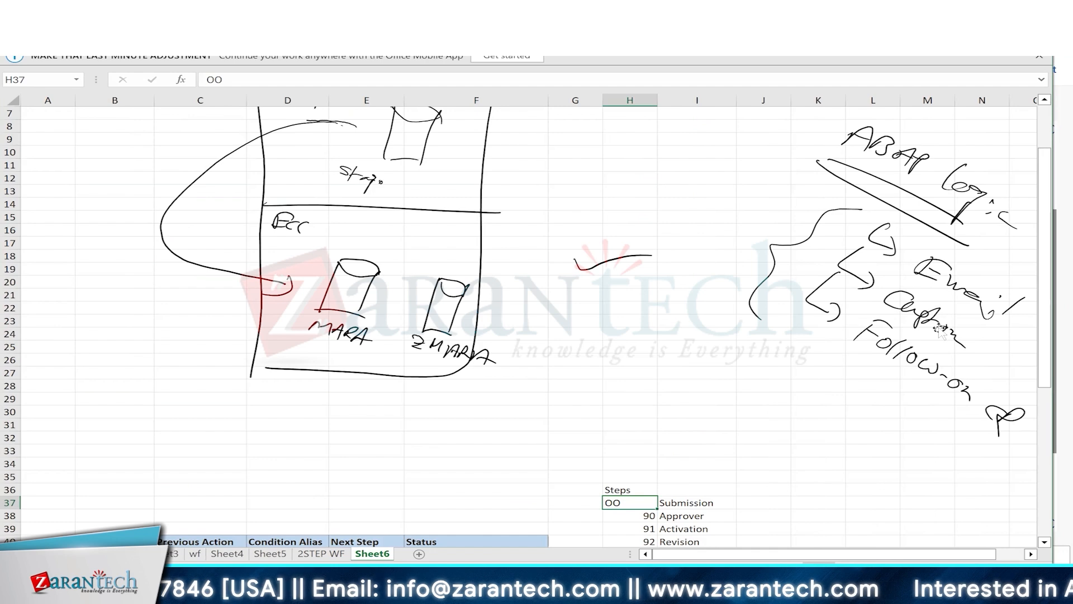
pyautogui.scroll(-5, 486, 351)
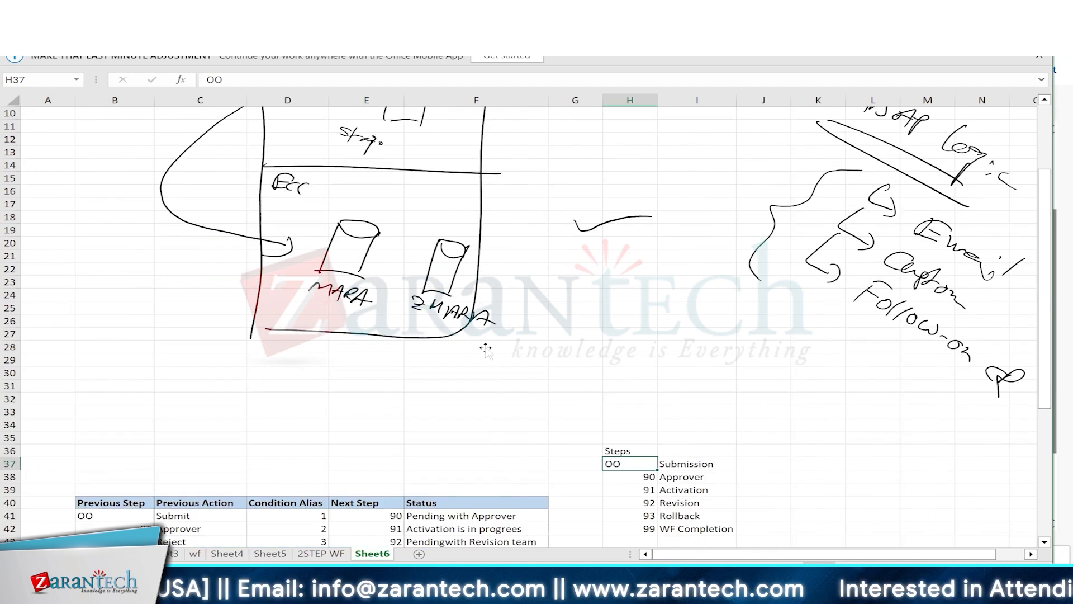
# Add the step code EM in H43 with the description Email Step in I43, below the WF Completion entry
pyautogui.scroll(-2, 490, 400)
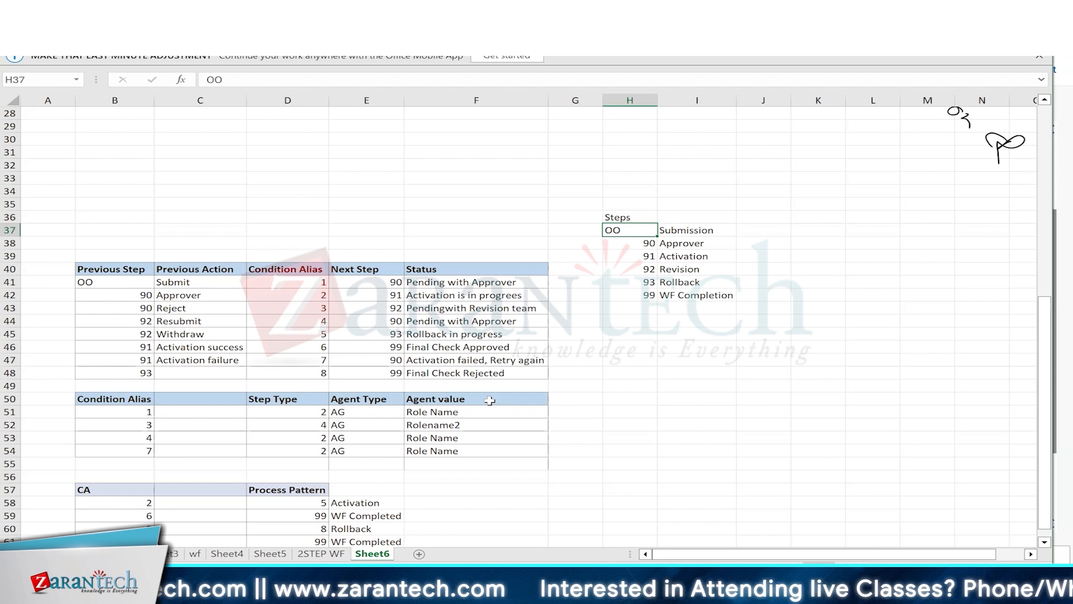
pyautogui.click(643, 308)
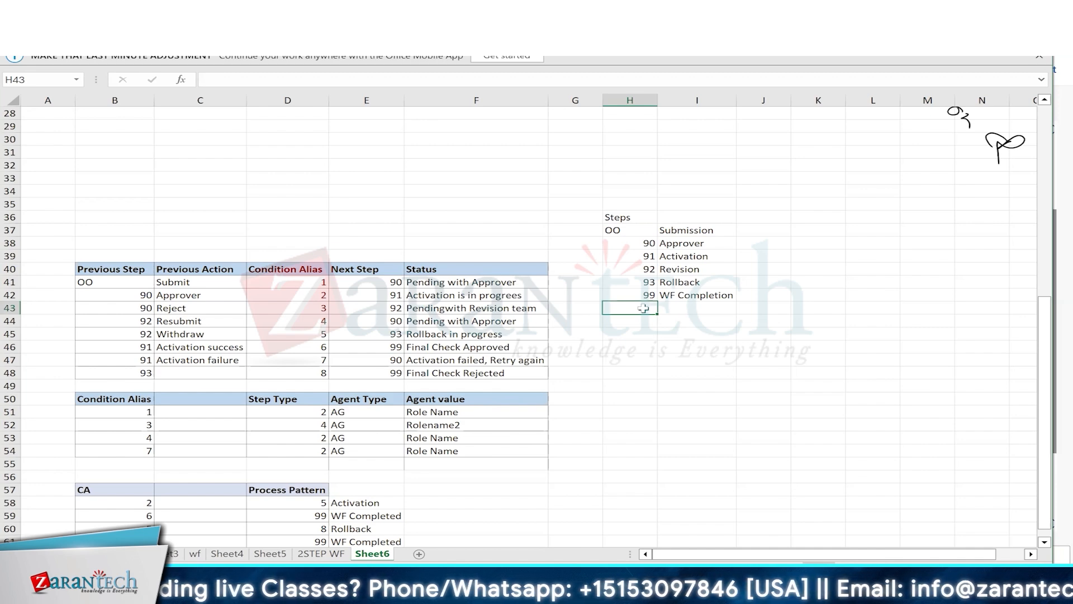
pyautogui.write('EM')
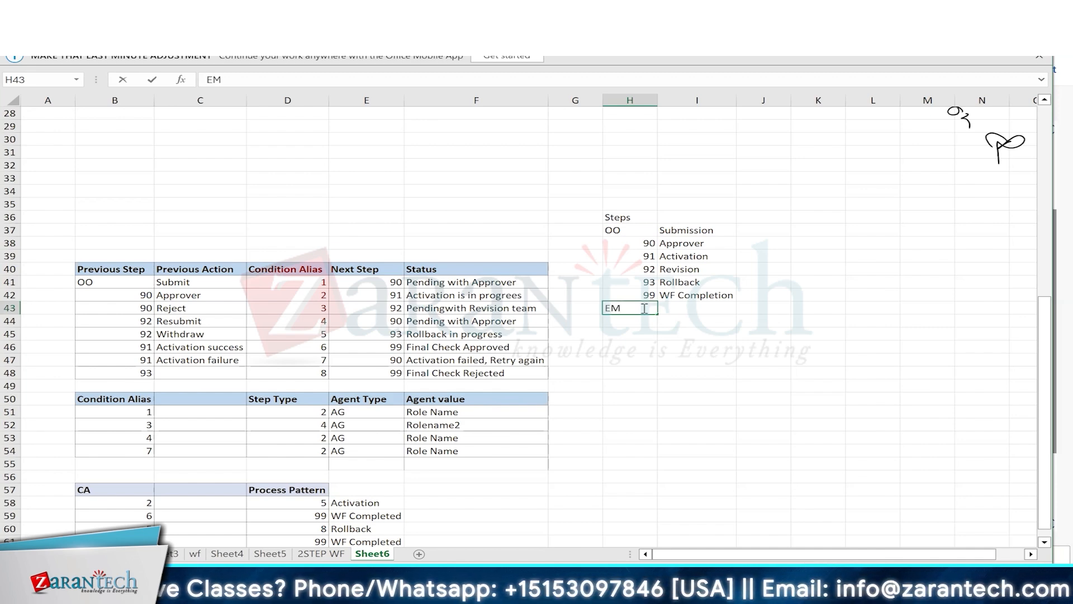
pyautogui.press('Return')
pyautogui.click(643, 308)
pyautogui.press('Tab')
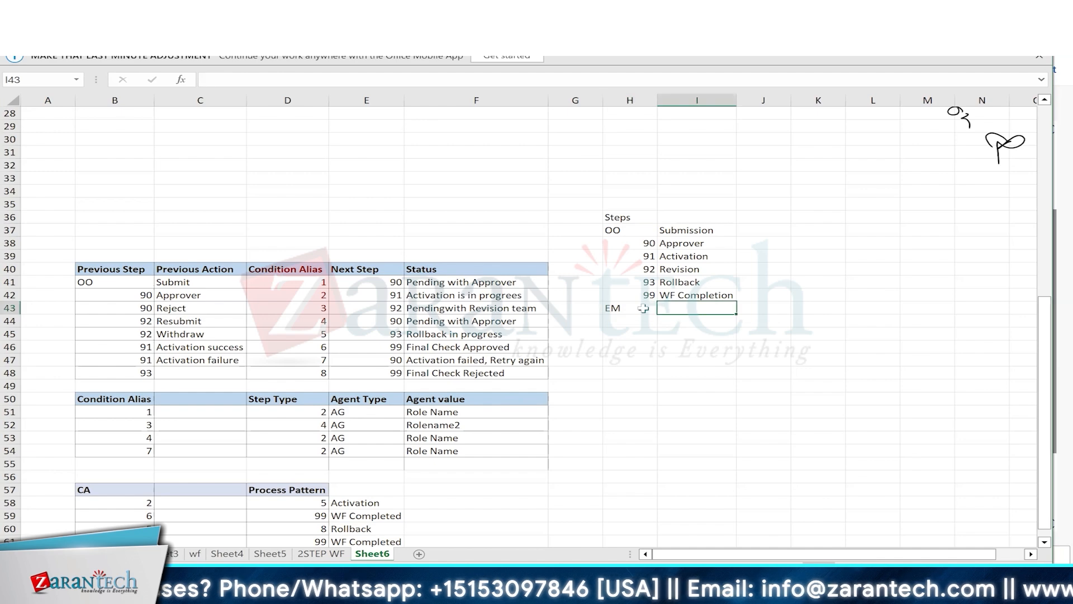
pyautogui.write('Email STep')
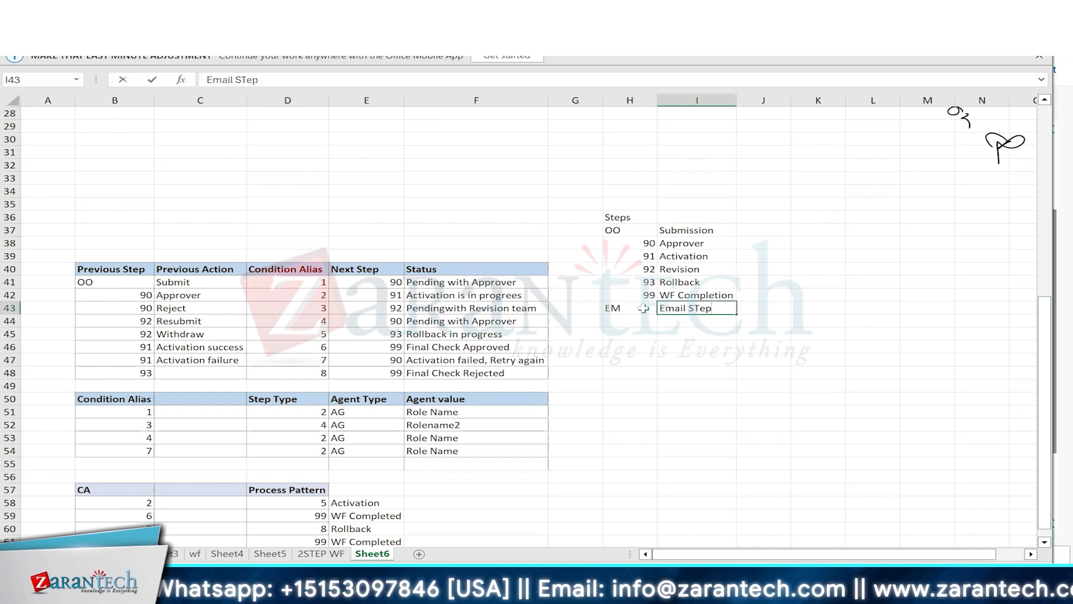
pyautogui.press('BackSpace')
pyautogui.press('BackSpace')
pyautogui.press('BackSpace')
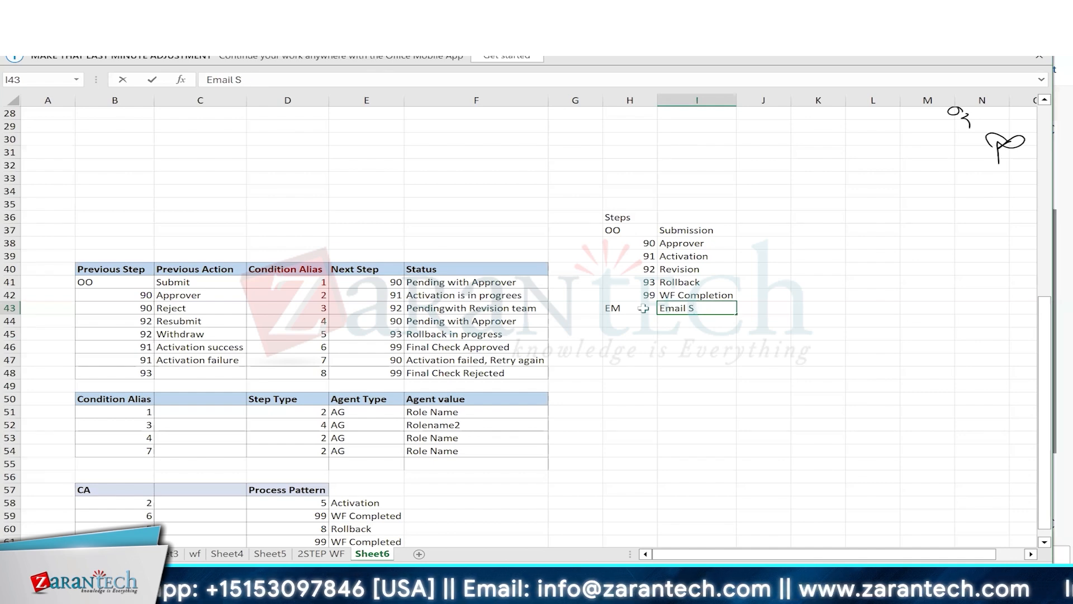
pyautogui.write('tep')
pyautogui.press('Return')
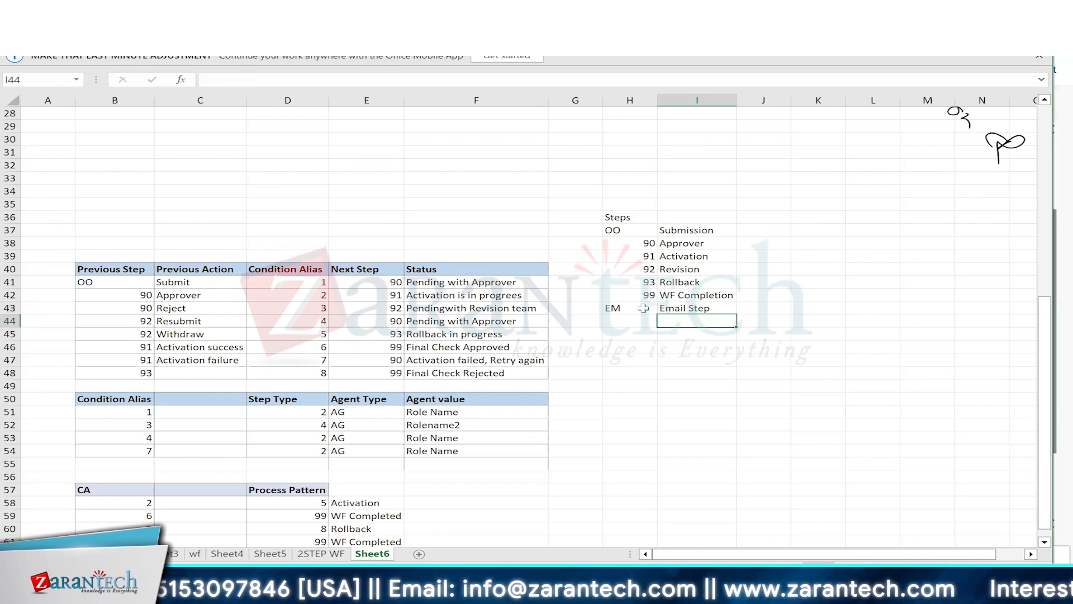
# Right-align the step codes OO to EM in cells H37 to H43
pyautogui.moveTo(626, 230); pyautogui.dragTo(628, 302)
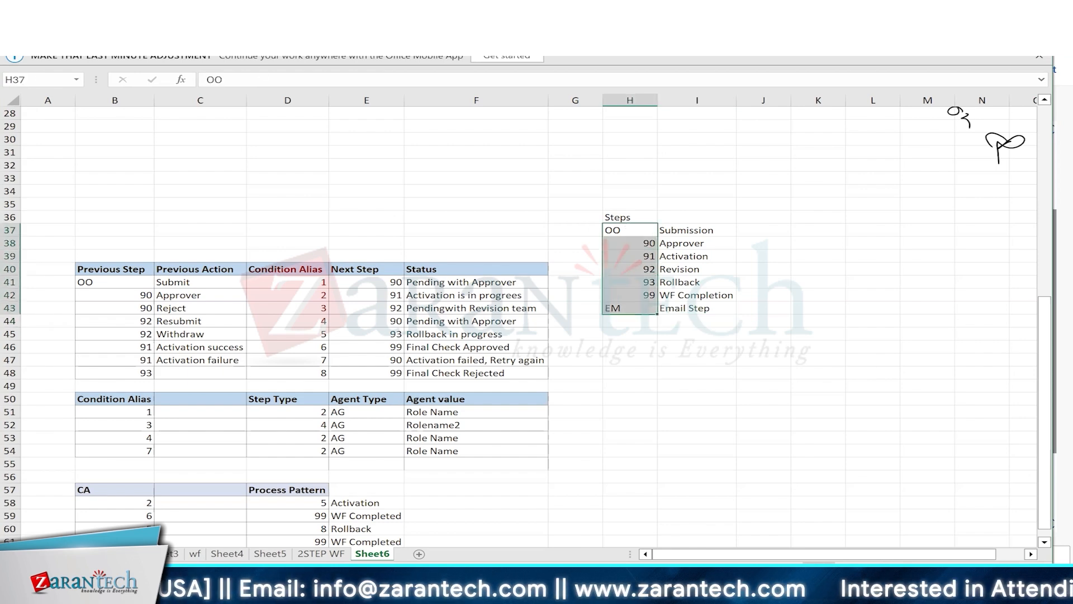
pyautogui.click(63, 38)
pyautogui.click(315, 82)
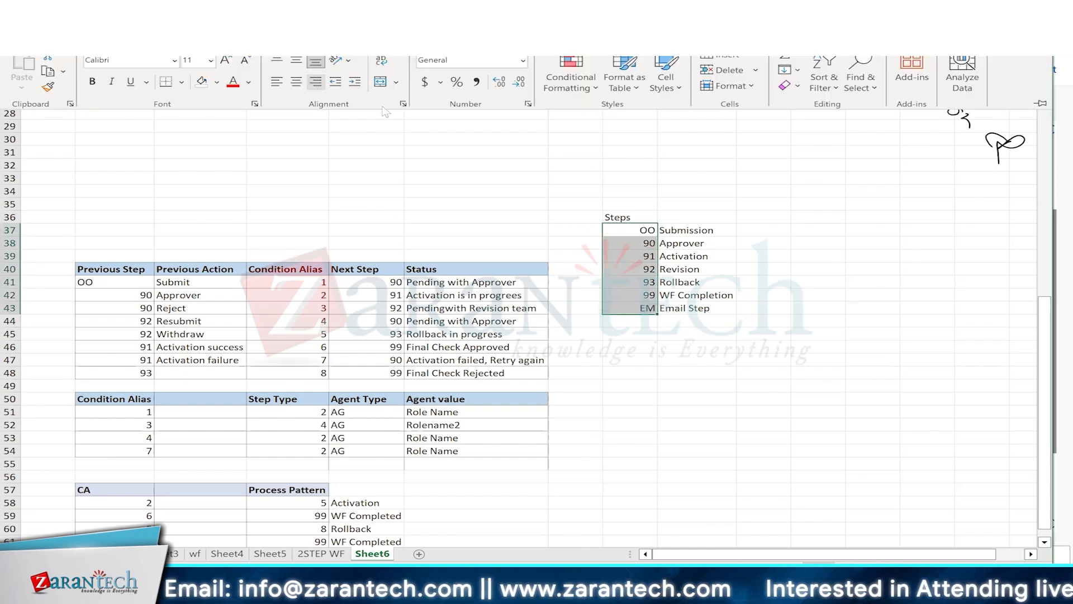
pyautogui.click(818, 227)
# Highlight the EM Email Step entry in H43:I43 with a light green fill
pyautogui.moveTo(642, 308); pyautogui.dragTo(697, 308)
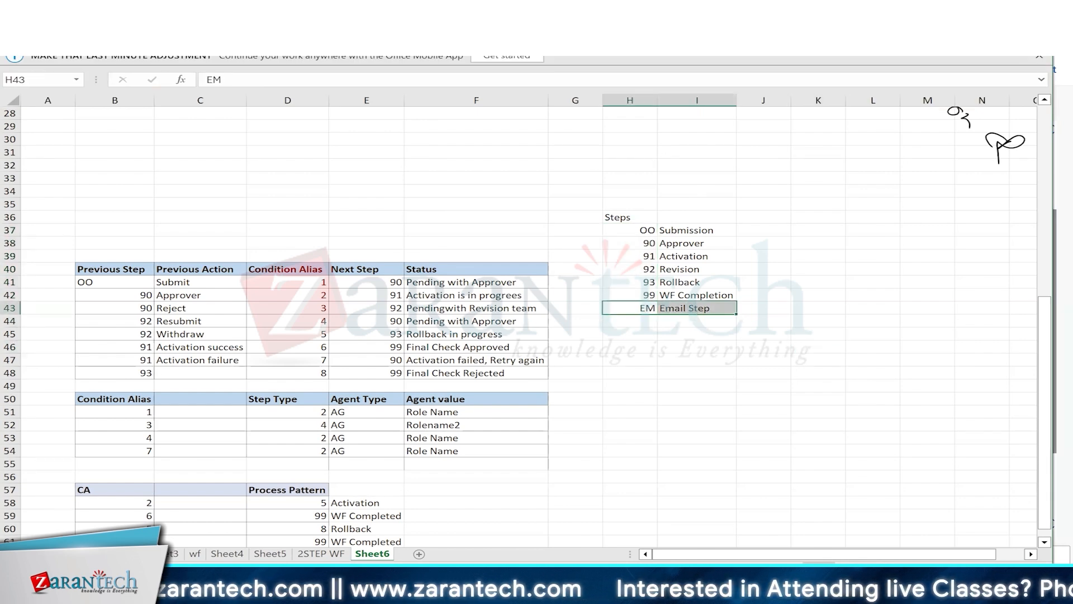
pyautogui.click(62, 38)
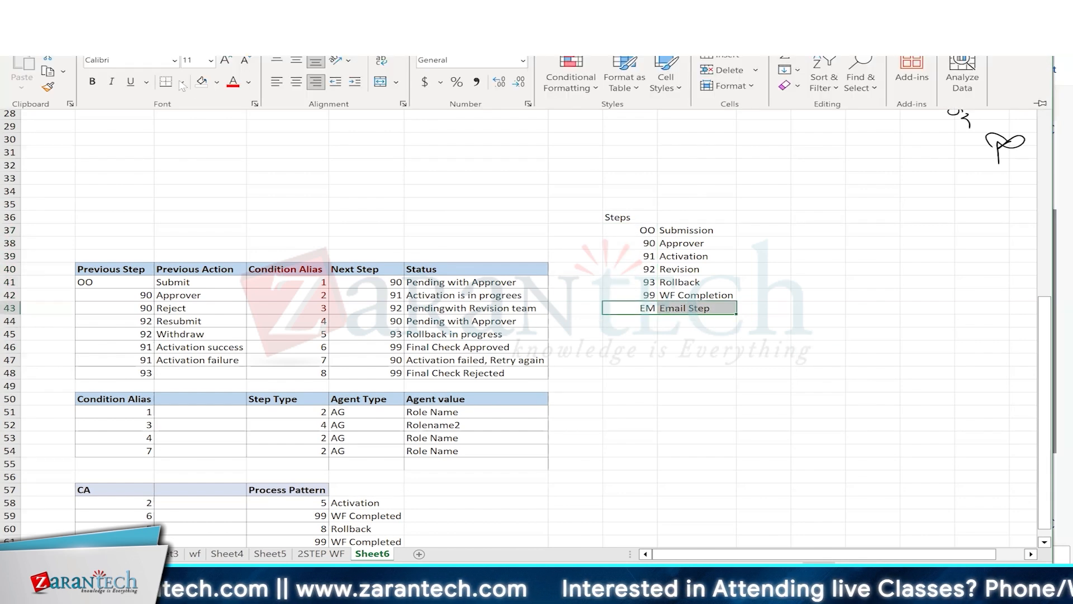
pyautogui.click(216, 81)
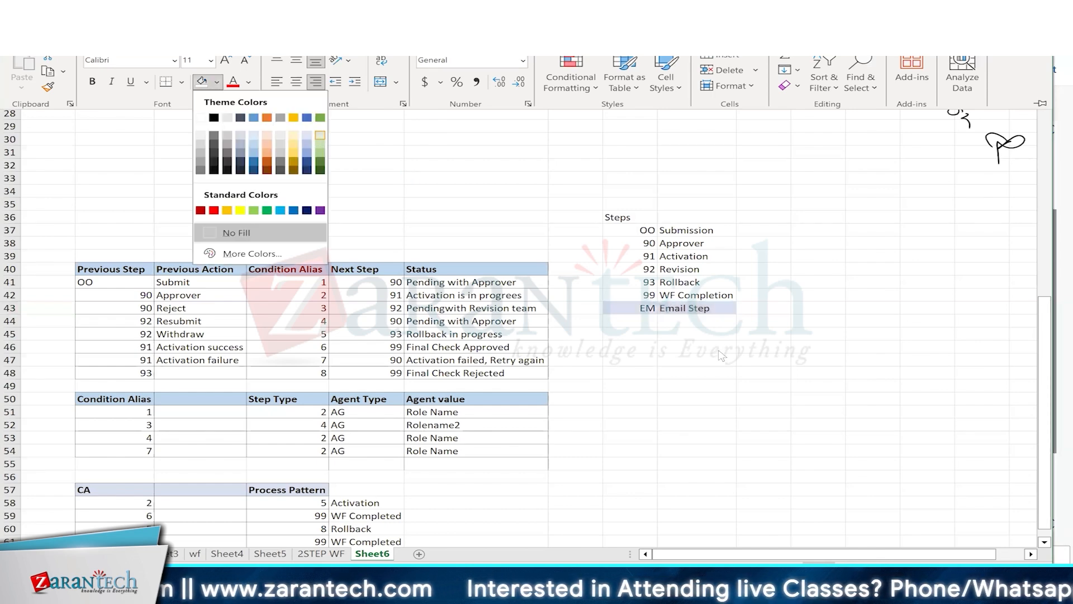
pyautogui.click(319, 144)
pyautogui.click(679, 373)
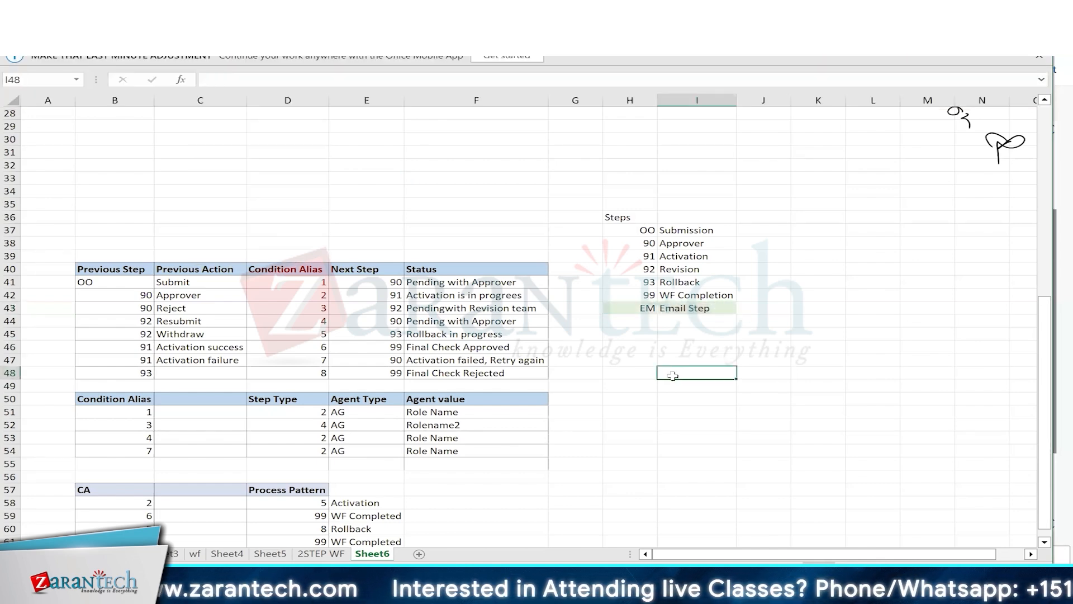
pyautogui.click(143, 347)
pyautogui.click(191, 347)
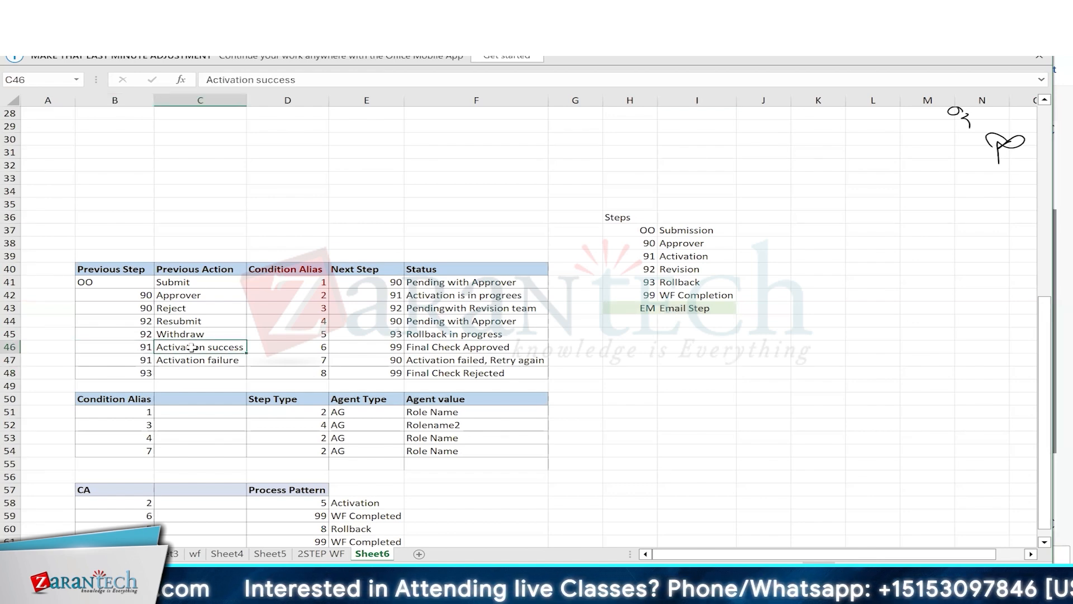
pyautogui.click(396, 347)
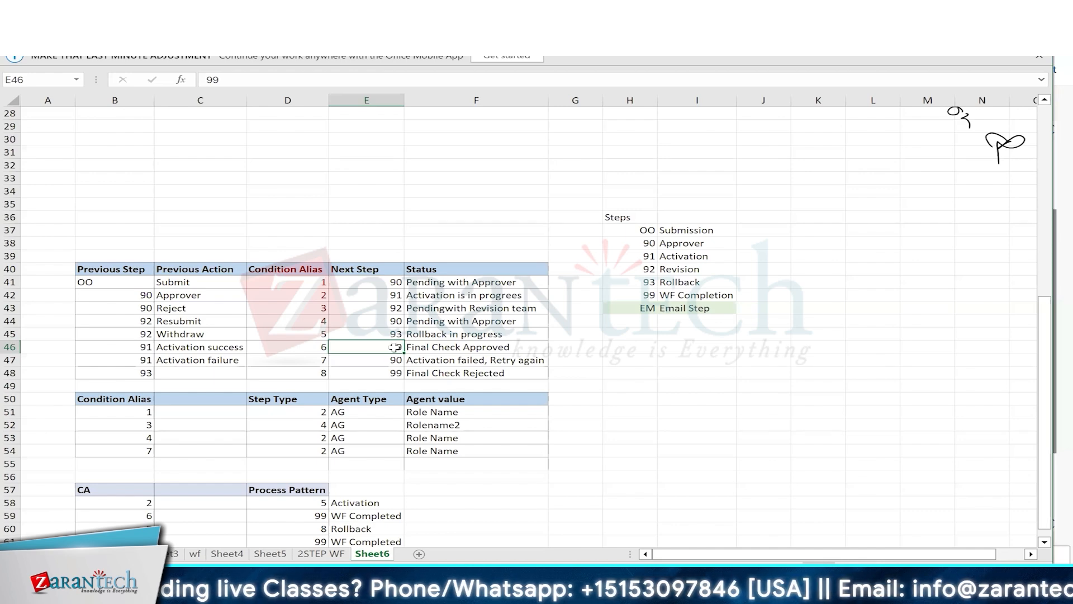
pyautogui.click(228, 350)
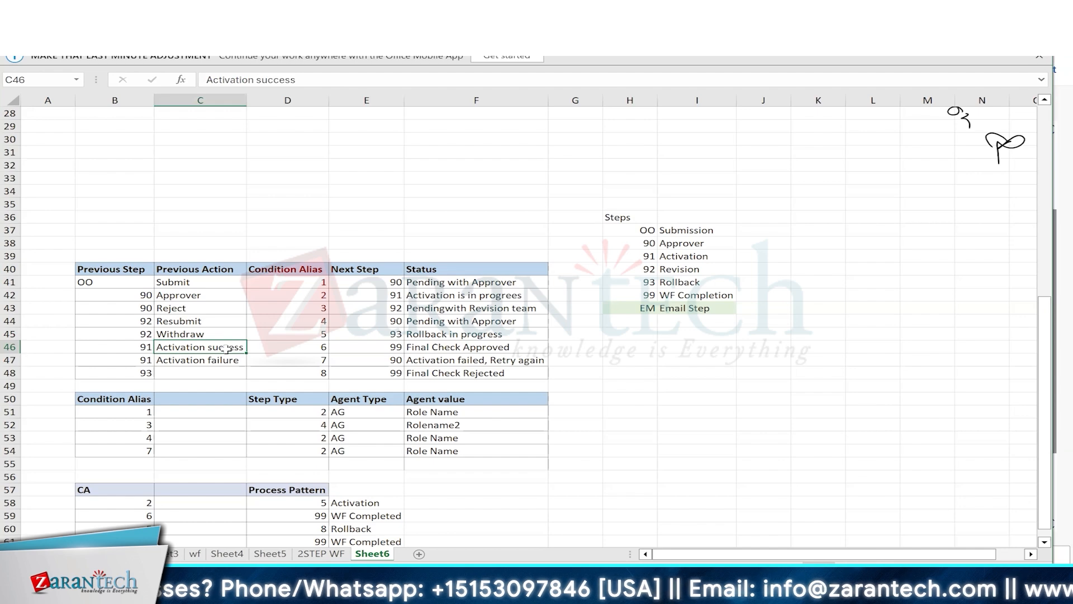
pyautogui.click(389, 350)
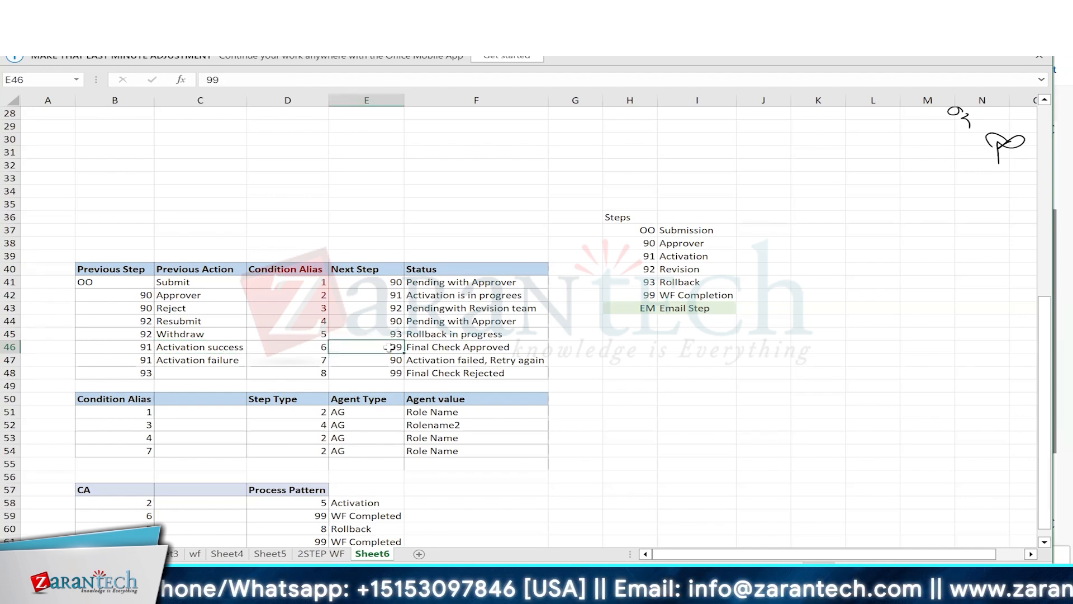
pyautogui.click(682, 308)
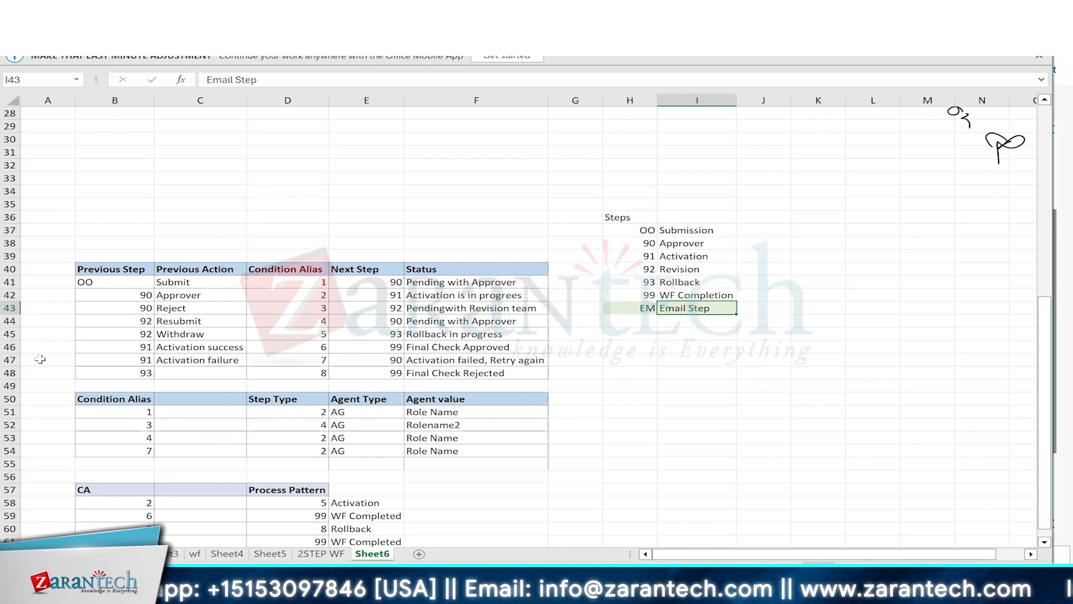
# Insert a blank row below the Activation success row of the single value decision table
pyautogui.click(9, 359)
pyautogui.rightClick(9, 360)
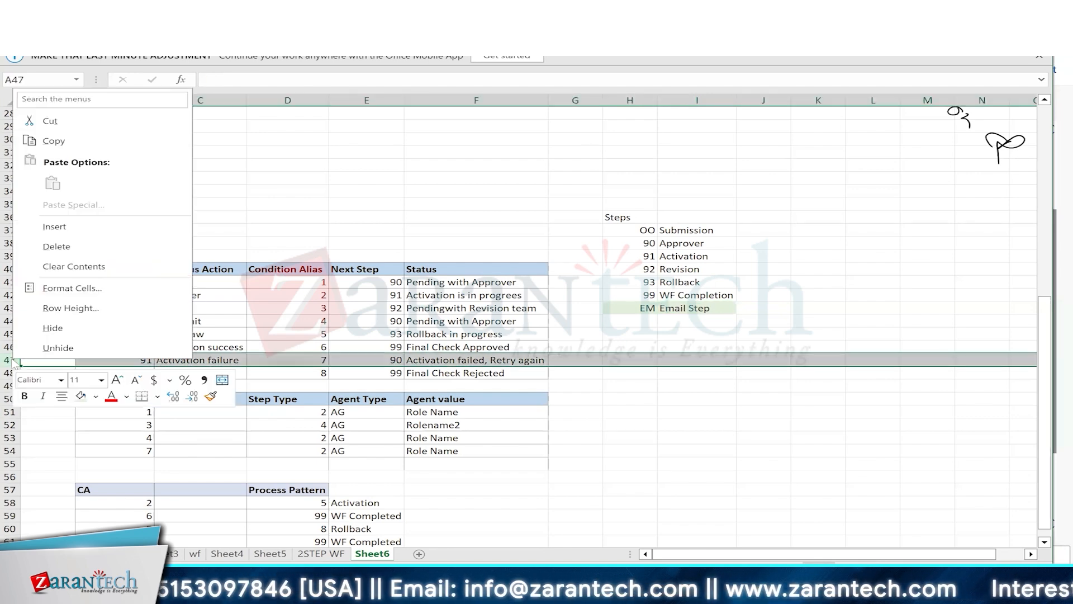
pyautogui.click(65, 228)
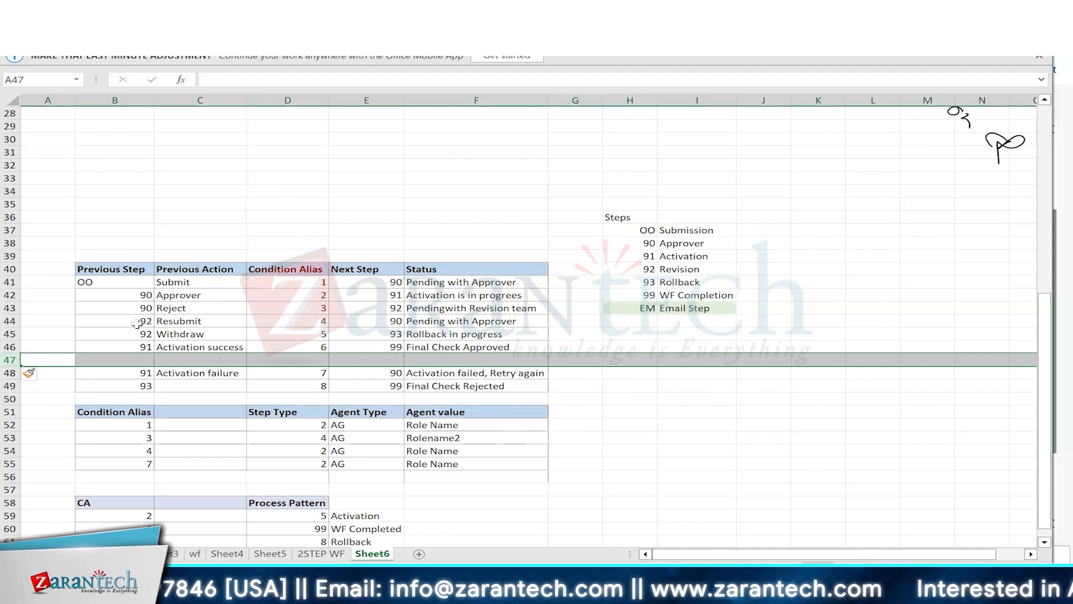
# Move condition alias 6, next step 99 and status Final Check Approved from the Activation success row into the blank row 47
pyautogui.click(318, 346)
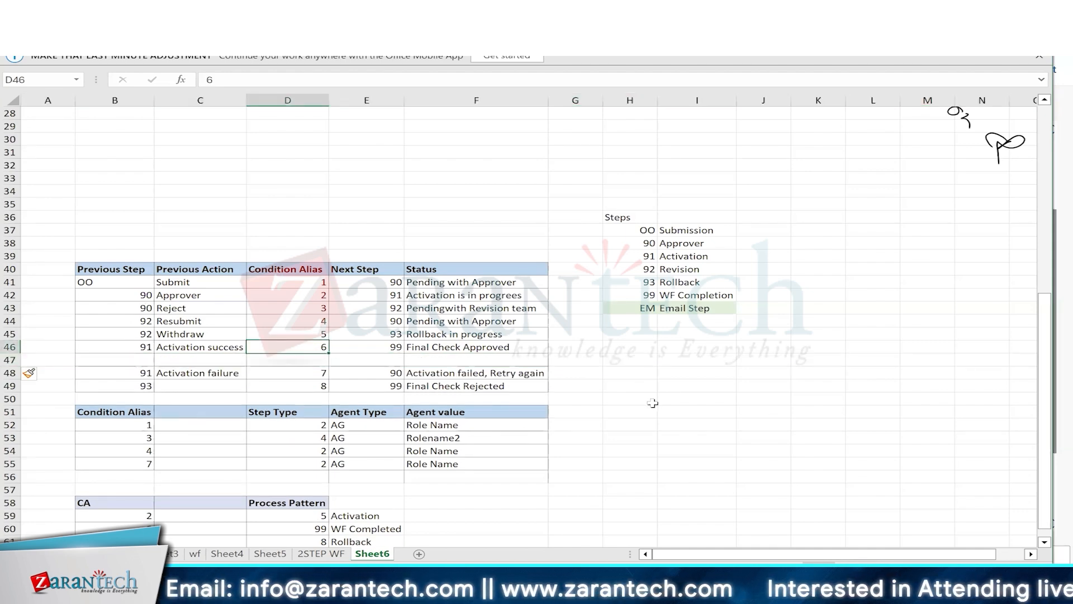
pyautogui.hotkey('shift', 'Right')
pyautogui.hotkey('shift', 'Right')
pyautogui.hotkey('ctrl', 'c')
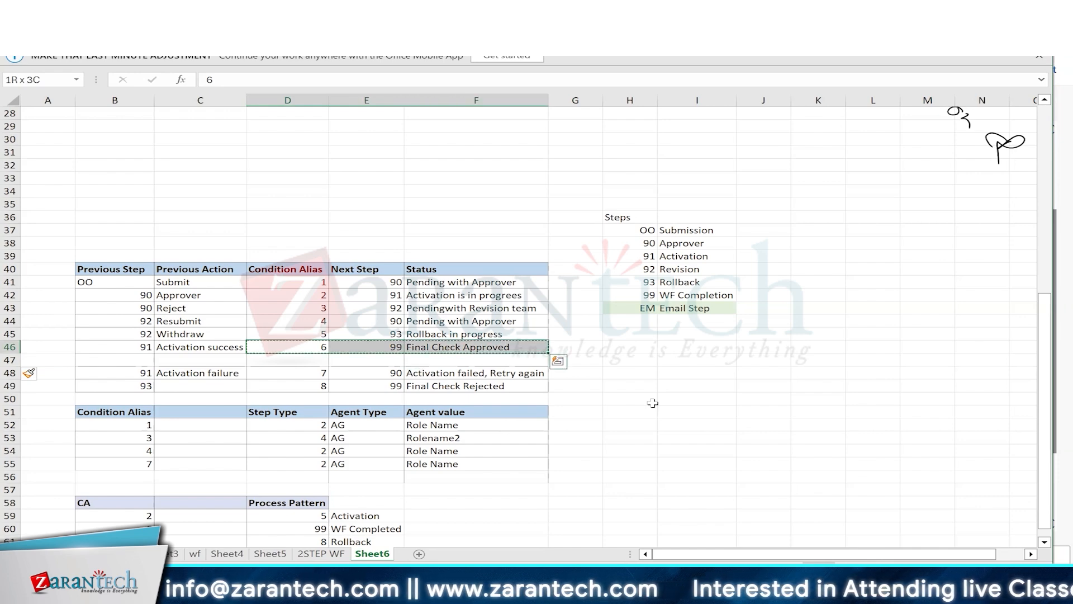
pyautogui.press('Down')
pyautogui.hotkey('ctrl', 'v')
# Enter EM as the next step of the Activation success row in cell E46
pyautogui.press('Up')
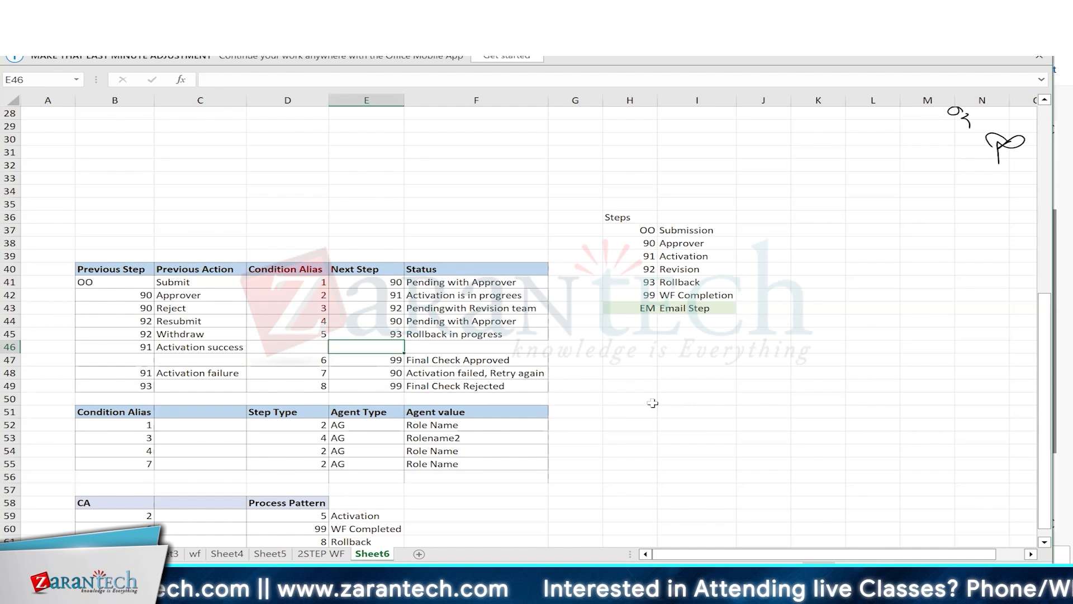
pyautogui.press('Left')
pyautogui.press('Right')
pyautogui.press('Right')
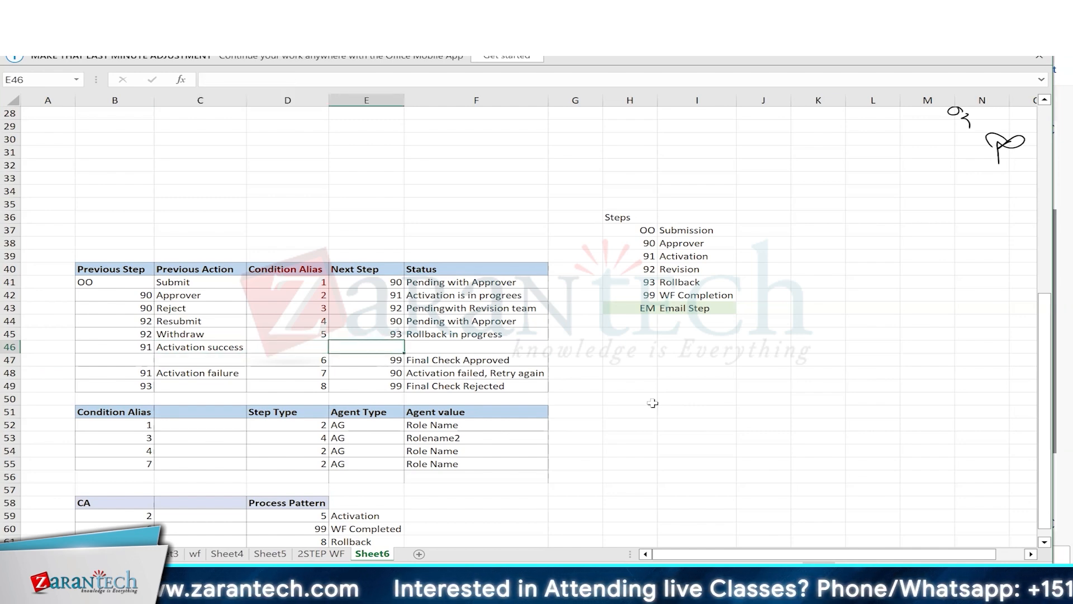
pyautogui.write('EM')
pyautogui.press('Return')
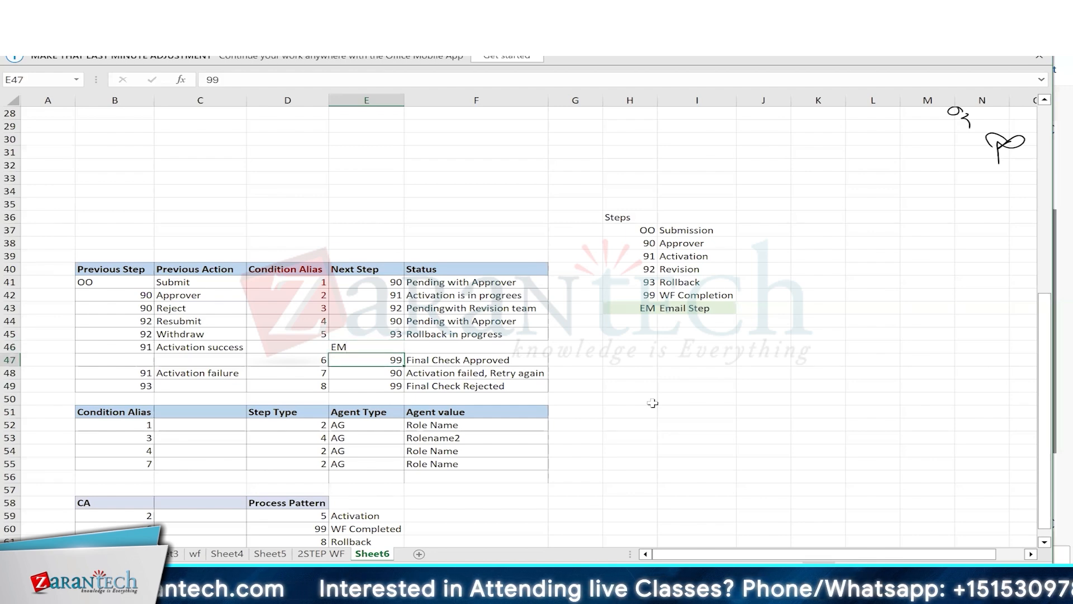
# Enter Trigger email as the status of the Activation success row in cell F46
pyautogui.press('Up')
pyautogui.press('Right')
pyautogui.write('Trigger email')
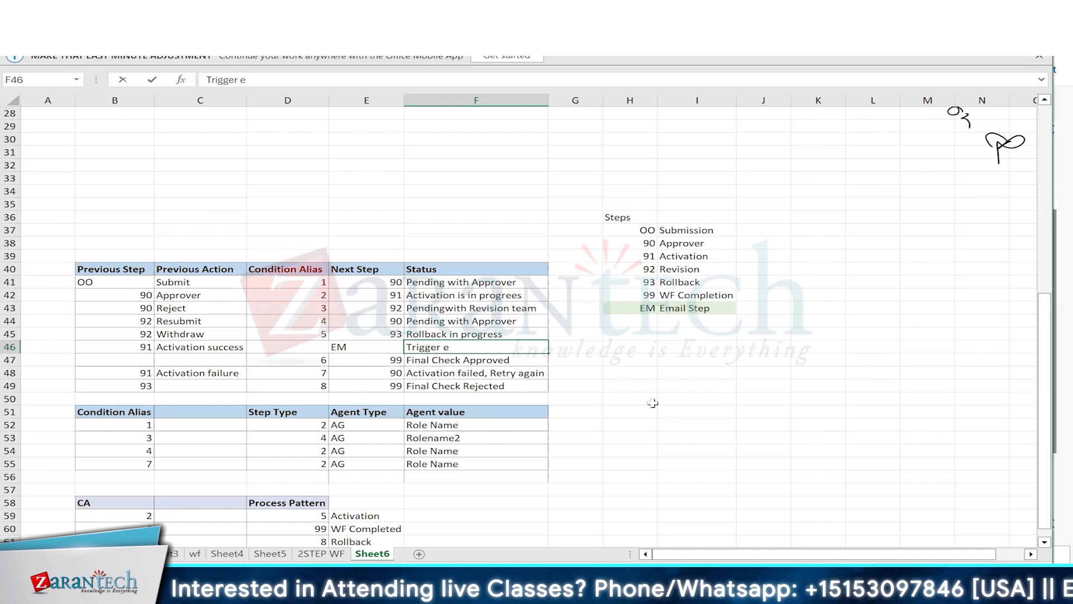
pyautogui.press('Return')
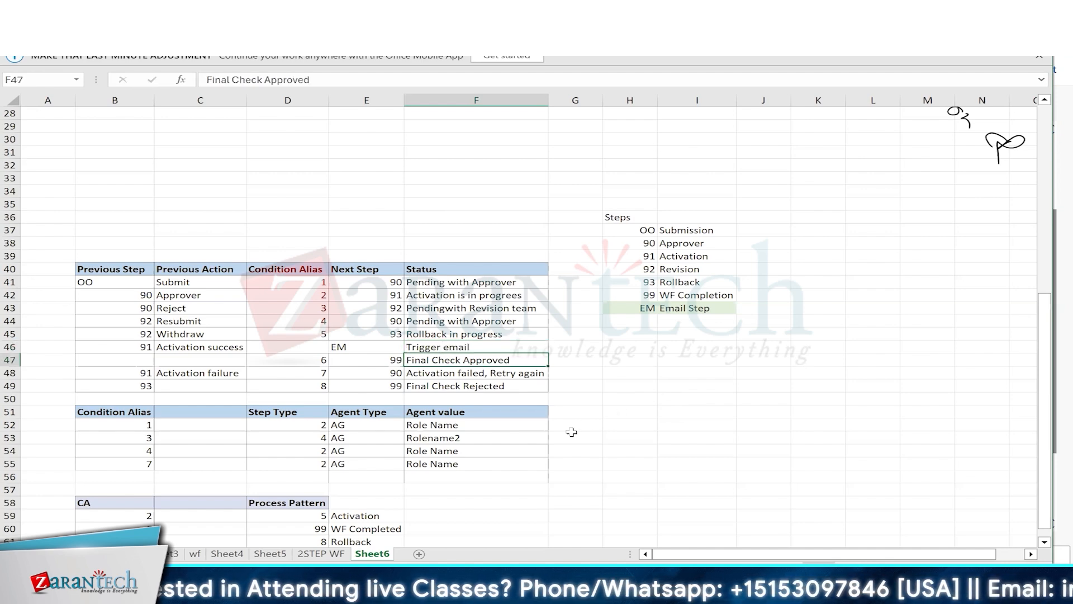
# Fill E46:F46 with light green and right-align the EM entry in E46
pyautogui.click(363, 348)
pyautogui.moveTo(437, 351); pyautogui.dragTo(437, 351)
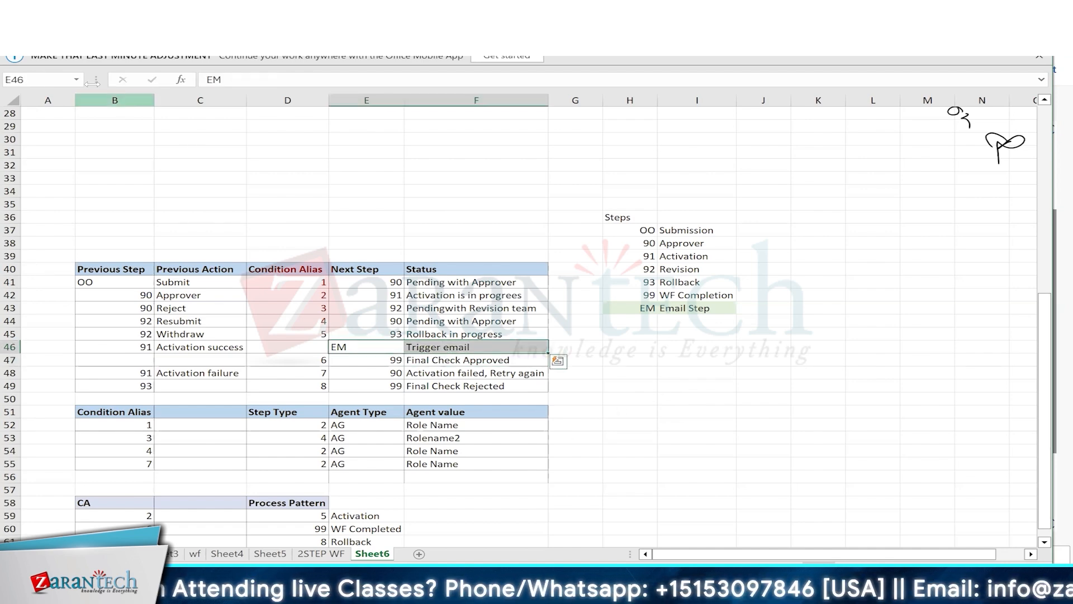
pyautogui.click(49, 37)
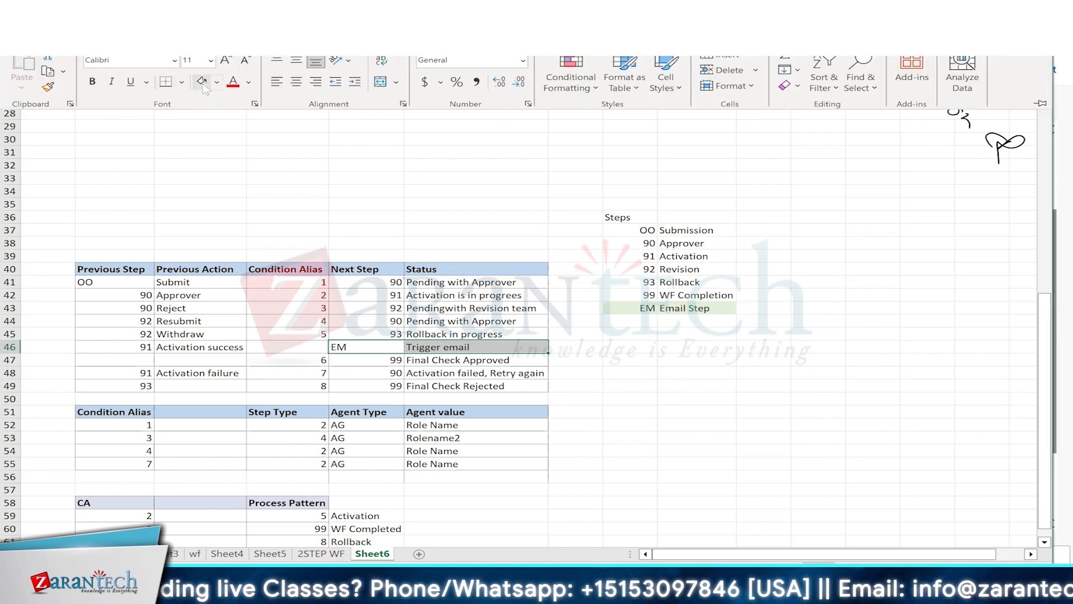
pyautogui.click(203, 83)
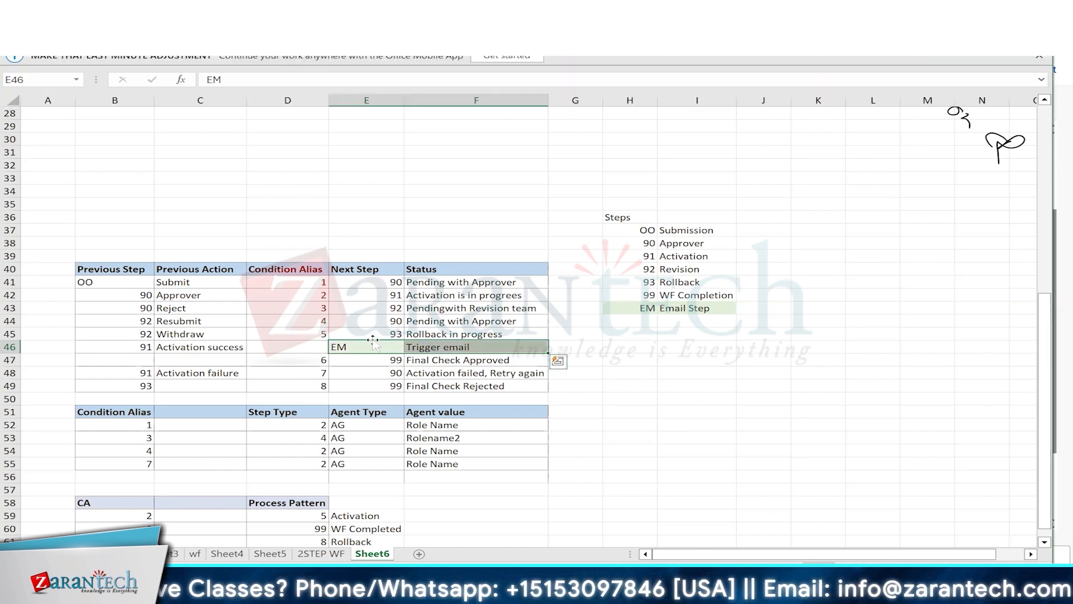
pyautogui.click(373, 353)
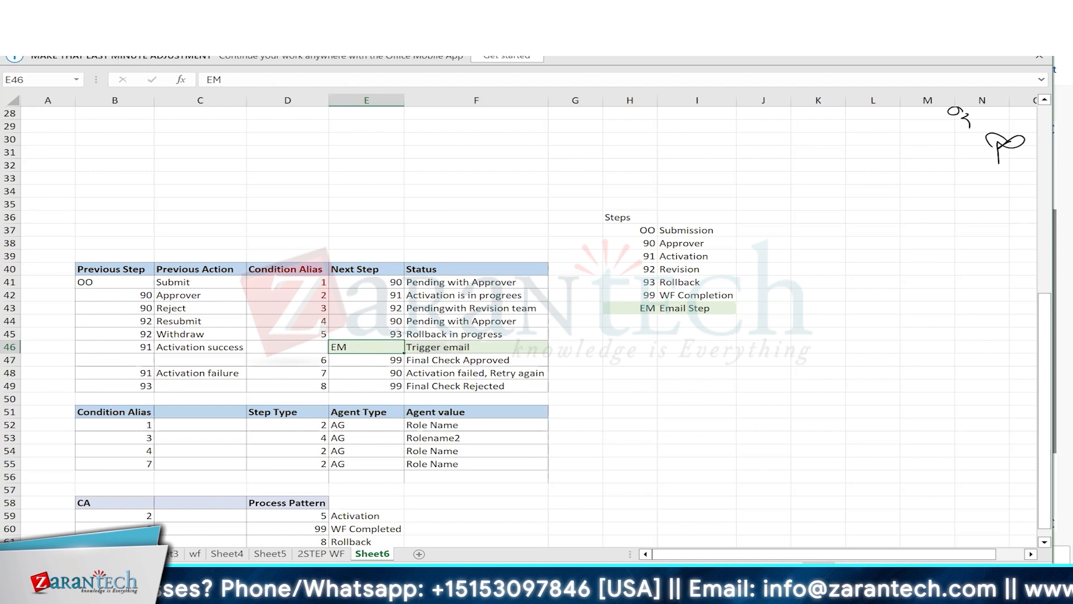
pyautogui.click(49, 37)
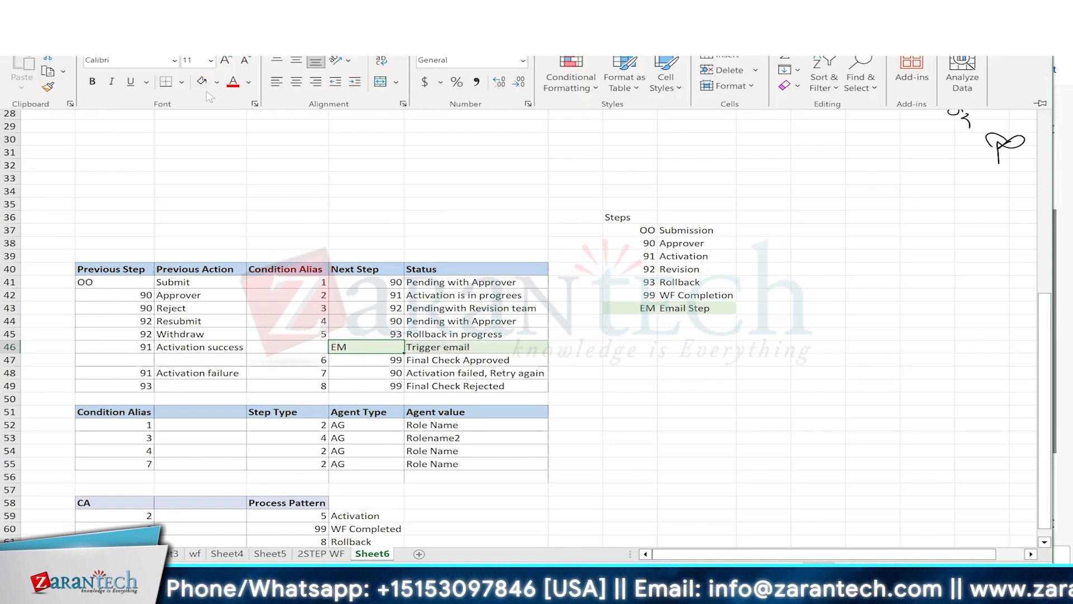
pyautogui.click(316, 84)
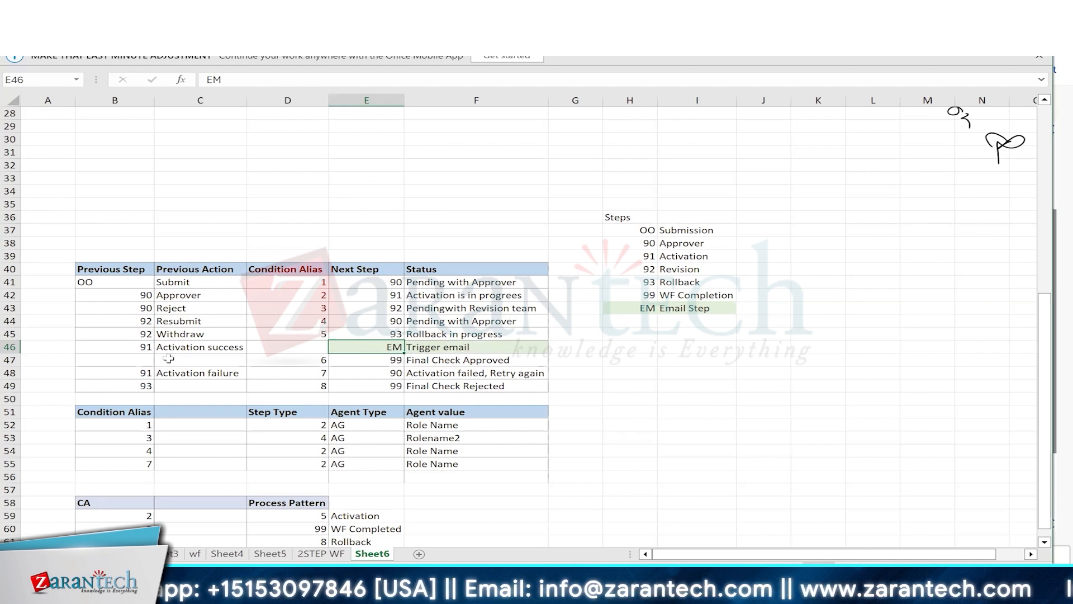
# Enter EM as the previous step in cell B47, with a light green fill and right alignment
pyautogui.click(144, 360)
pyautogui.write('EM')
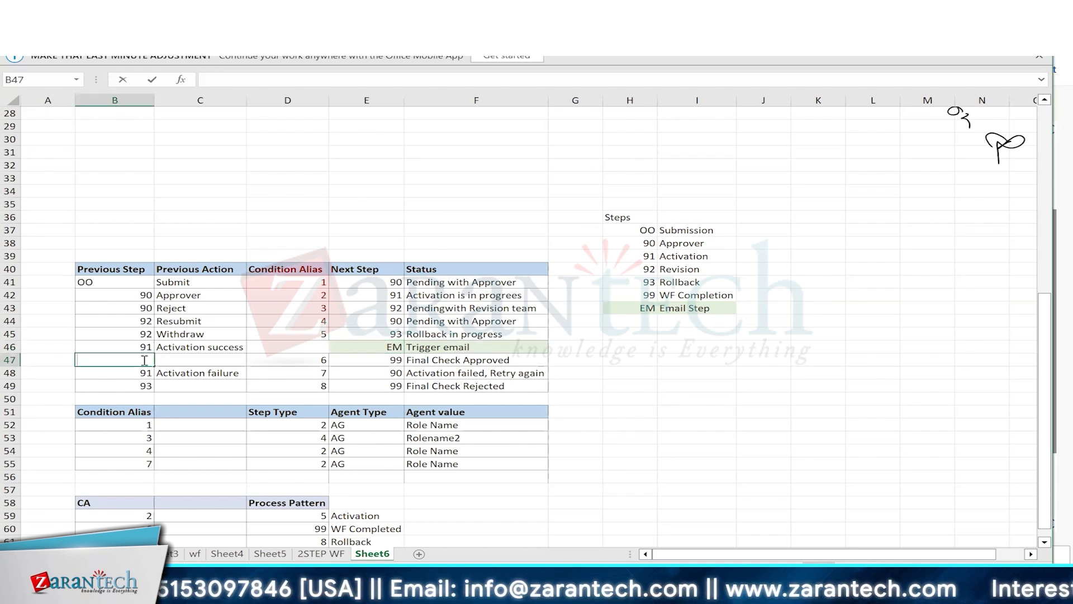
pyautogui.press('Return')
pyautogui.click(144, 360)
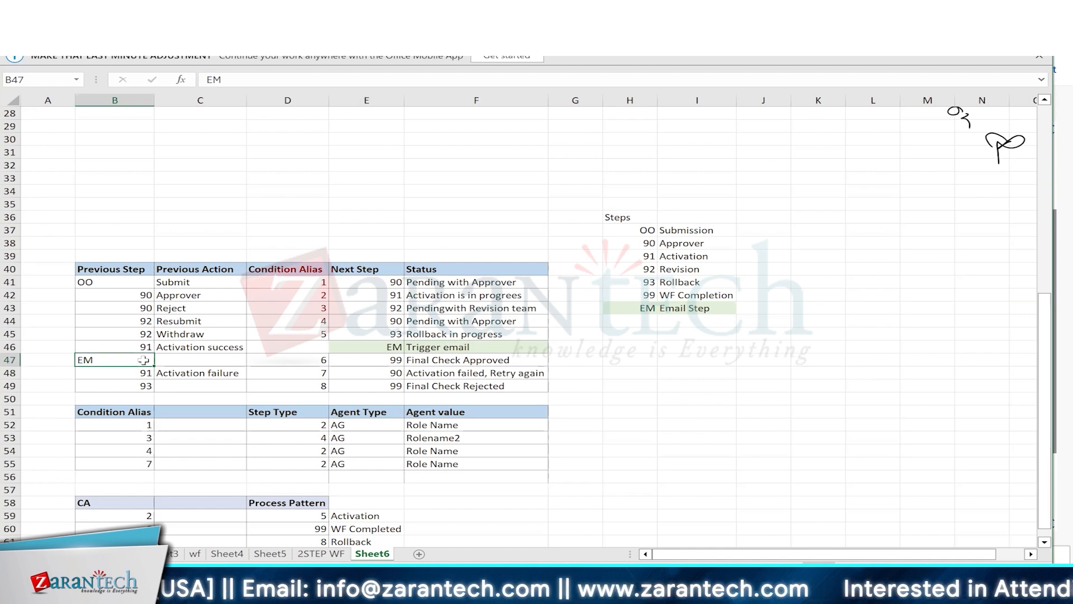
pyautogui.click(57, 39)
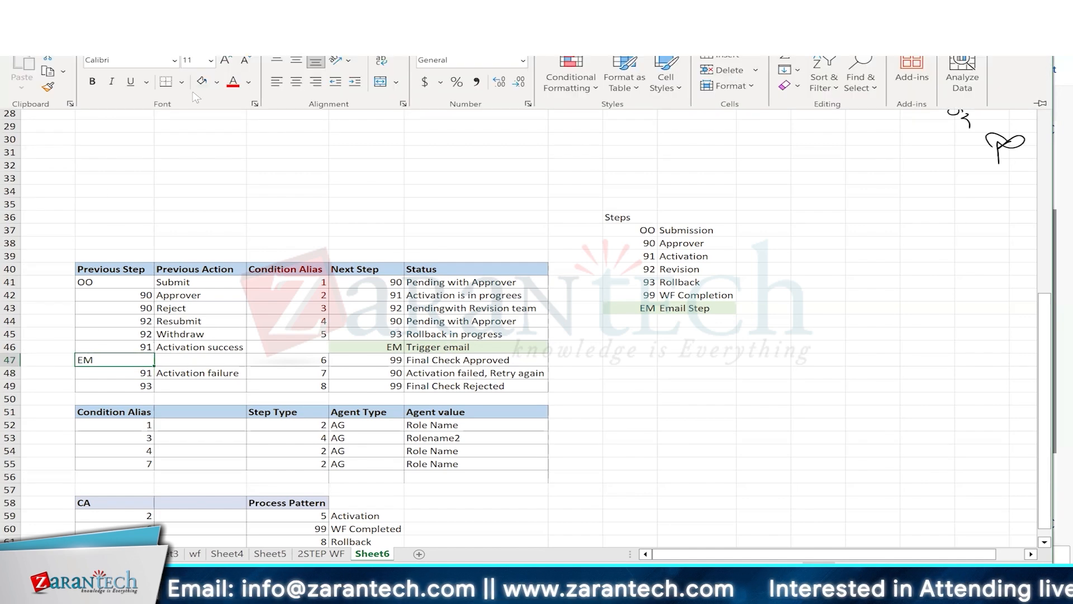
pyautogui.click(202, 82)
pyautogui.click(315, 82)
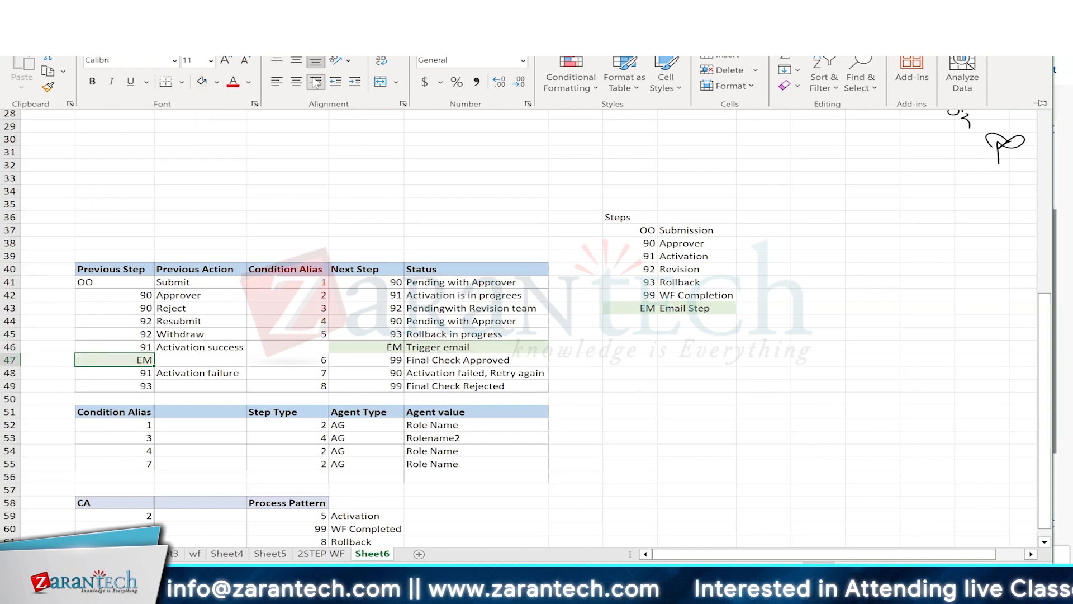
# Enter E as the condition alias of the Activation success row in D46, filled light green and right-aligned
pyautogui.click(324, 347)
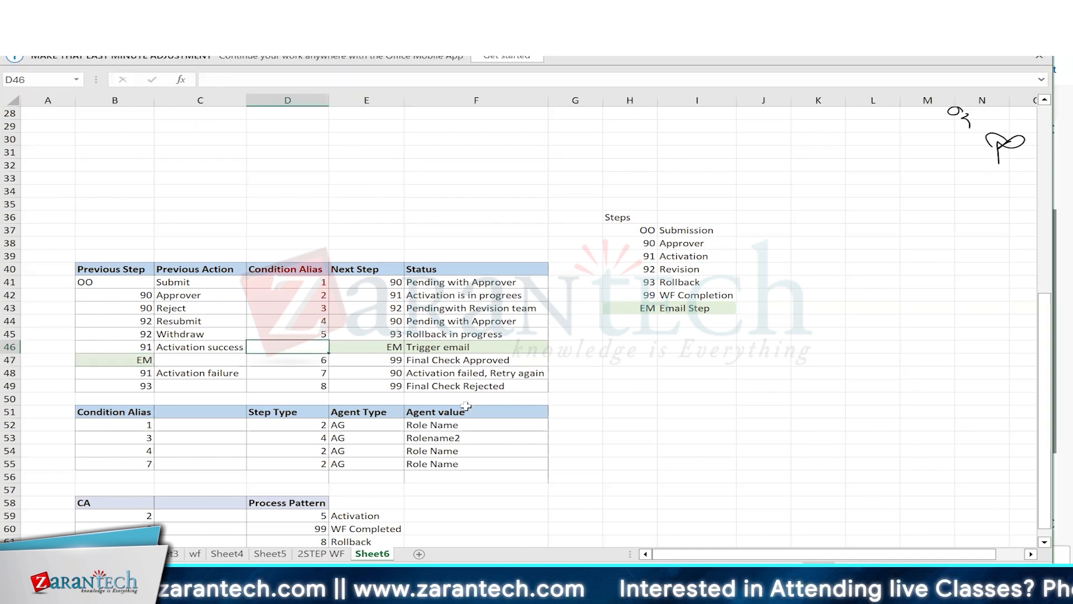
pyautogui.write('E')
pyautogui.press('Return')
pyautogui.click(283, 348)
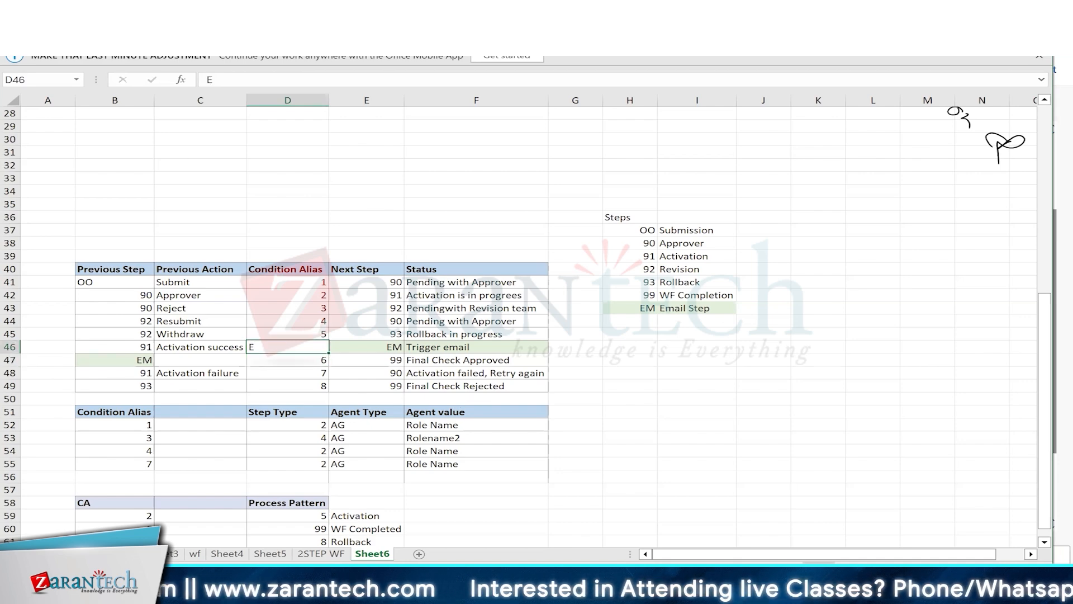
pyautogui.click(54, 36)
pyautogui.click(316, 81)
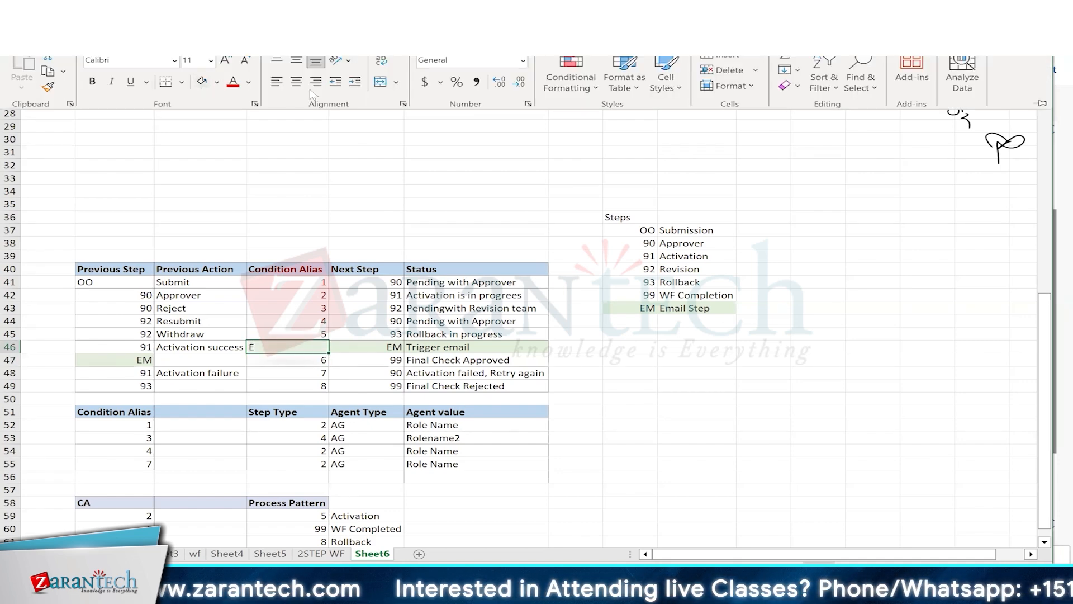
pyautogui.click(670, 412)
pyautogui.click(744, 423)
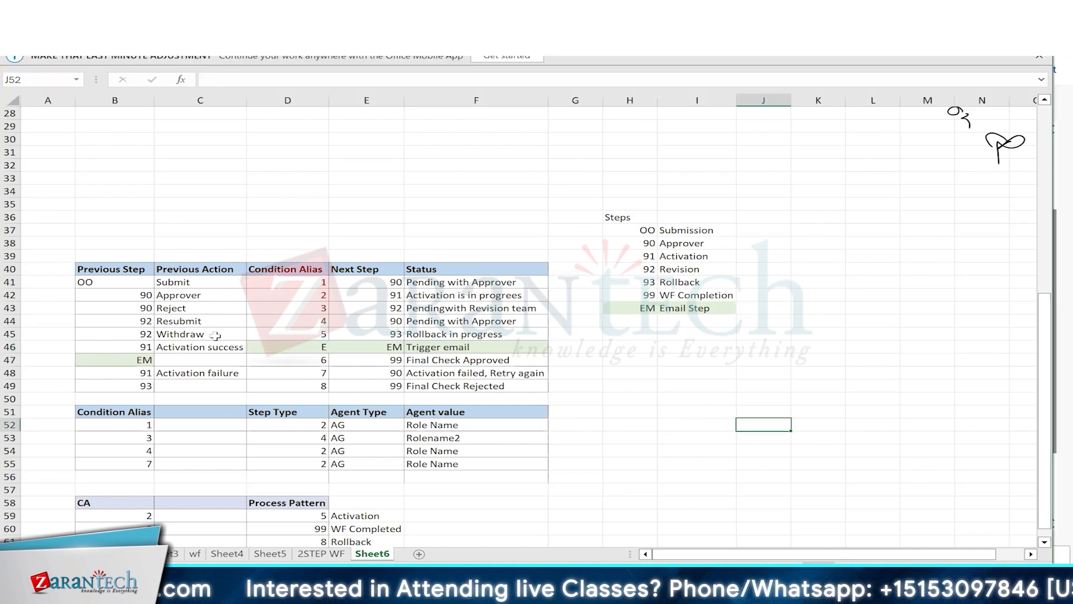
# Review the email step rows 46 and 47 against the rest of the single value decision table and the Steps list
pyautogui.click(187, 350)
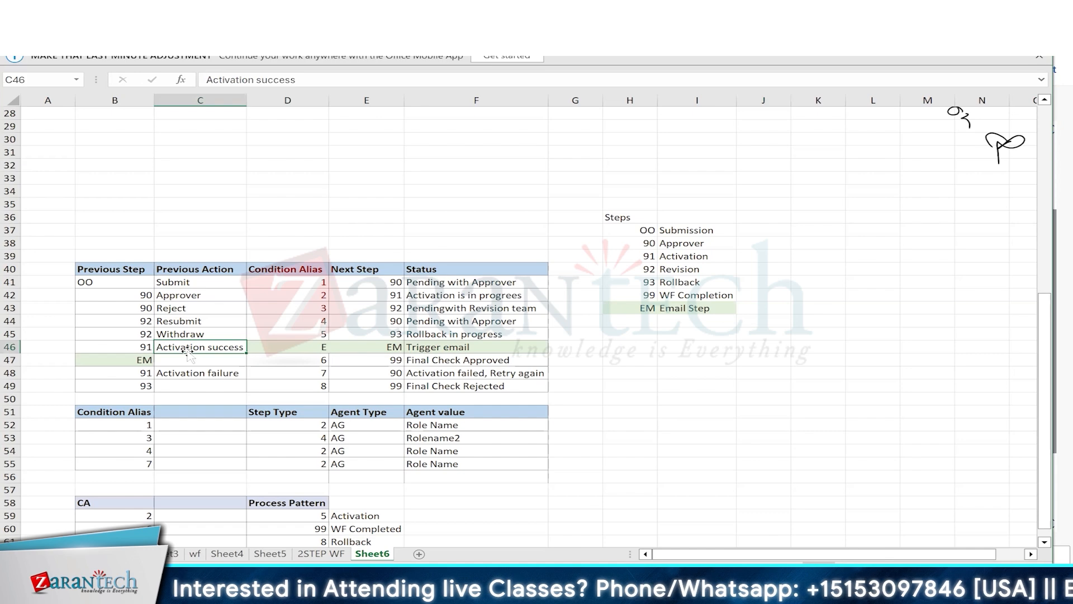
pyautogui.moveTo(335, 360); pyautogui.dragTo(468, 360)
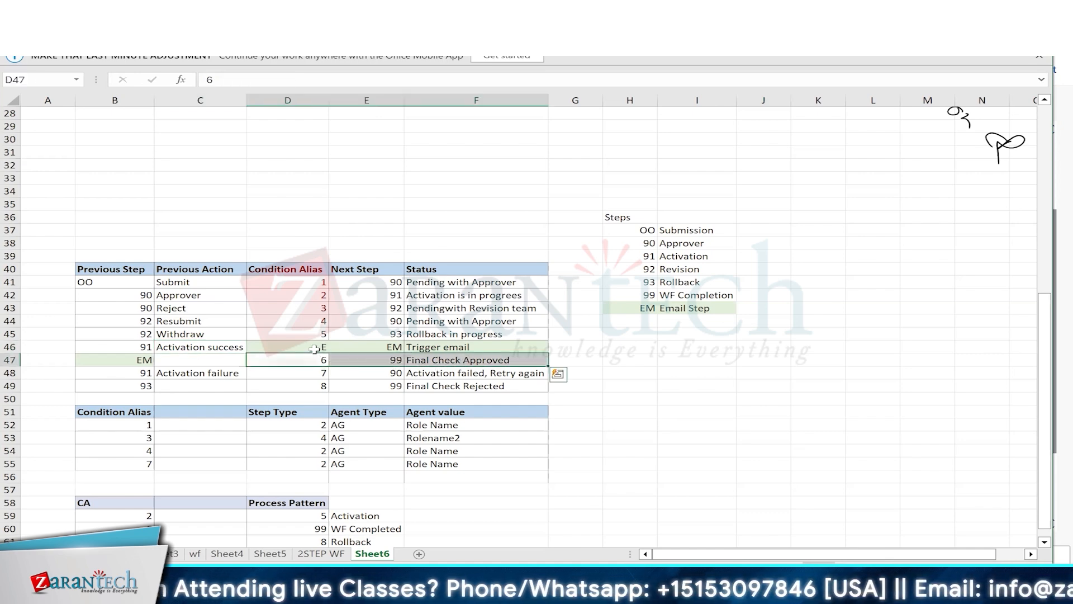
pyautogui.moveTo(319, 347); pyautogui.dragTo(433, 349)
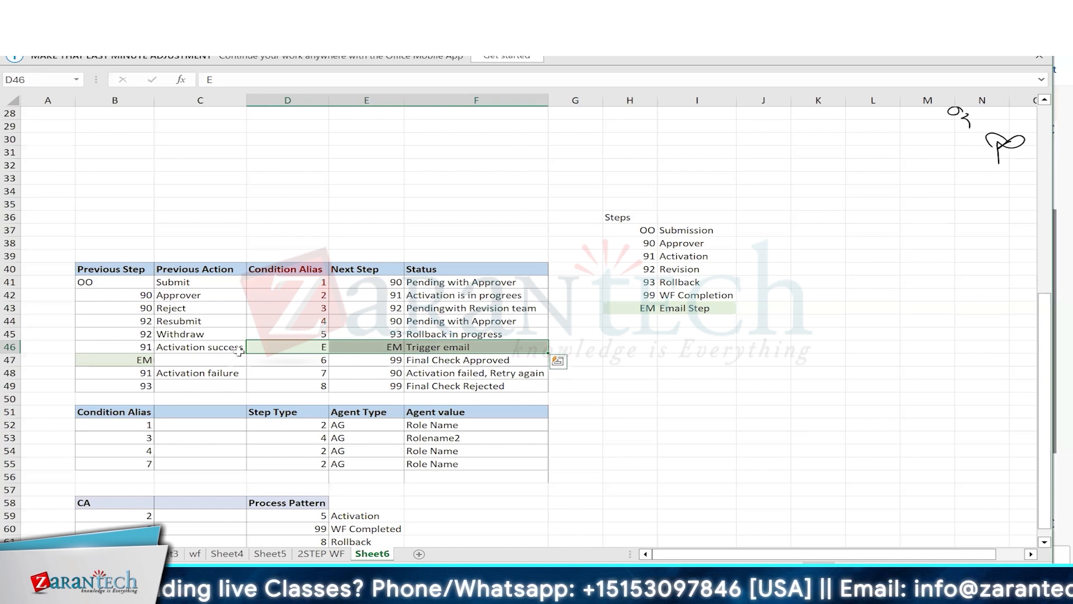
pyautogui.moveTo(144, 359); pyautogui.dragTo(441, 359)
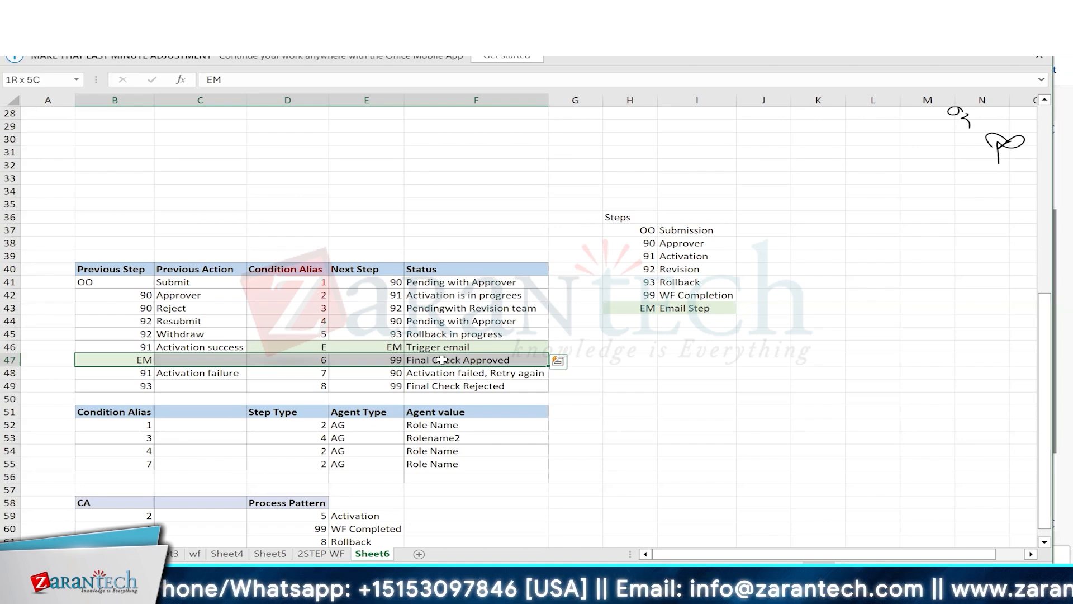
pyautogui.click(628, 372)
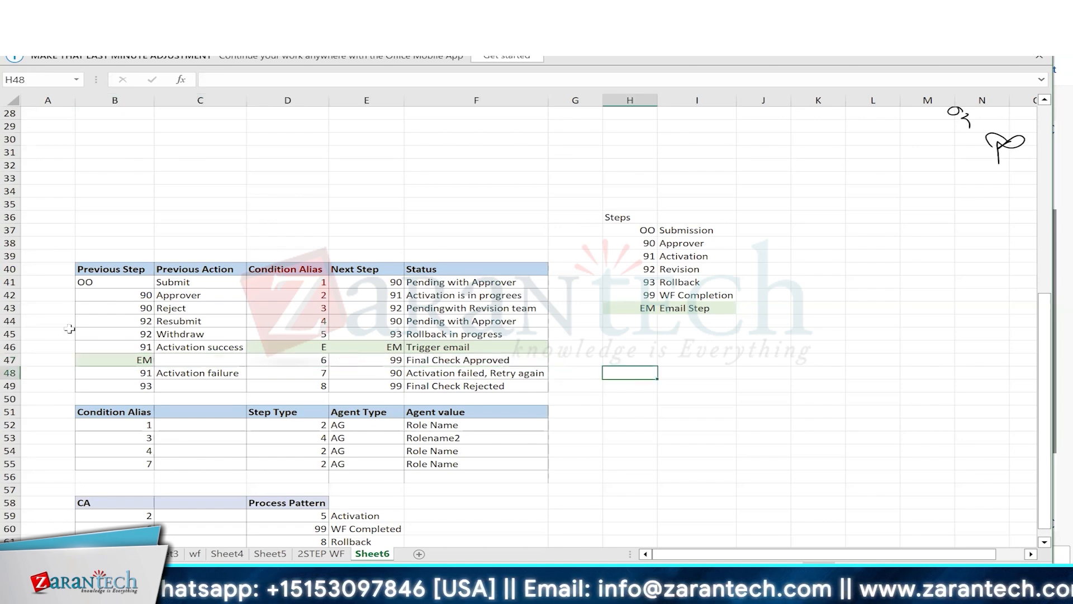
pyautogui.click(62, 267)
pyautogui.moveTo(186, 285); pyautogui.dragTo(537, 386)
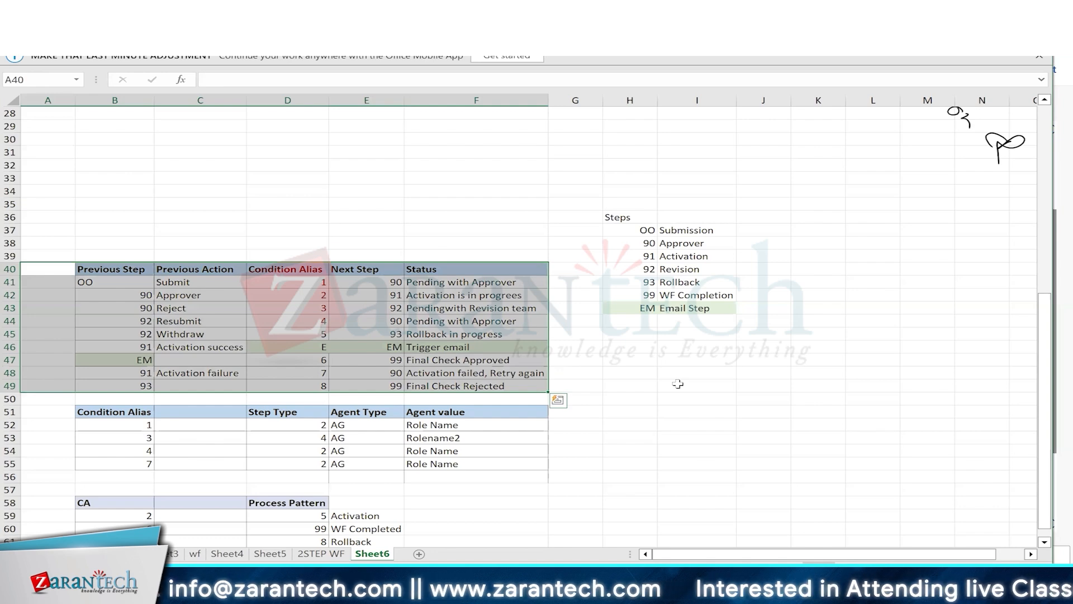
pyautogui.click(207, 347)
pyautogui.moveTo(109, 347); pyautogui.dragTo(208, 346)
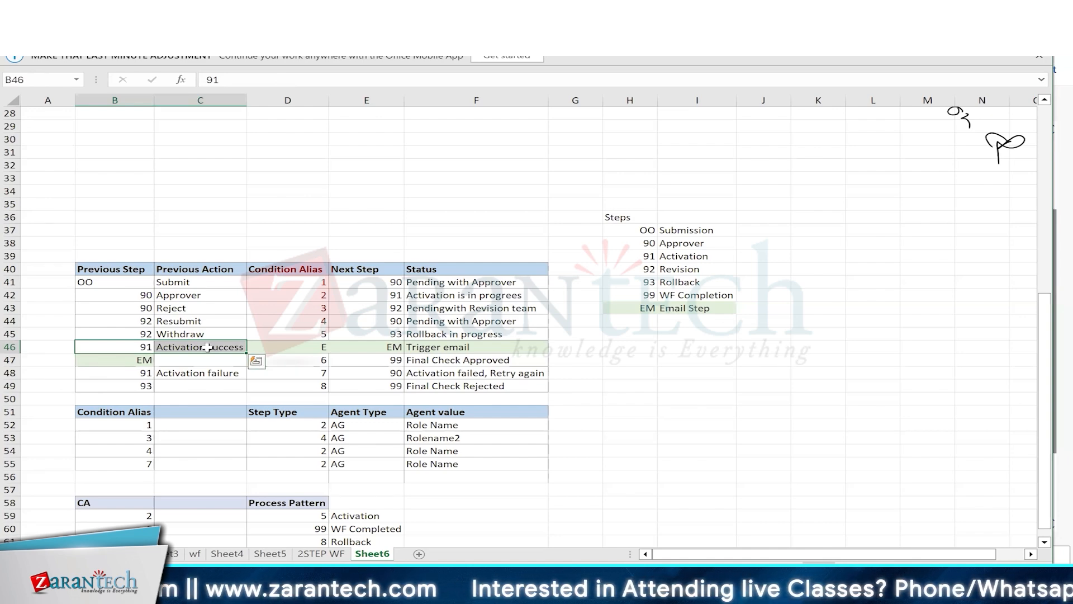
pyautogui.moveTo(130, 296); pyautogui.dragTo(206, 301)
pyautogui.moveTo(308, 349); pyautogui.dragTo(453, 348)
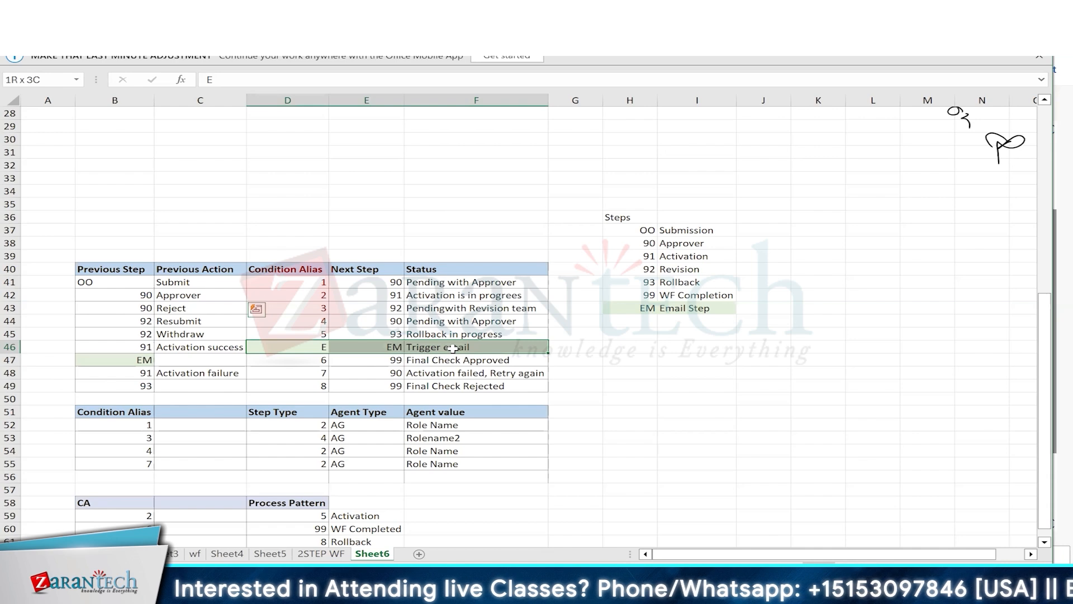
pyautogui.moveTo(453, 349); pyautogui.dragTo(452, 348)
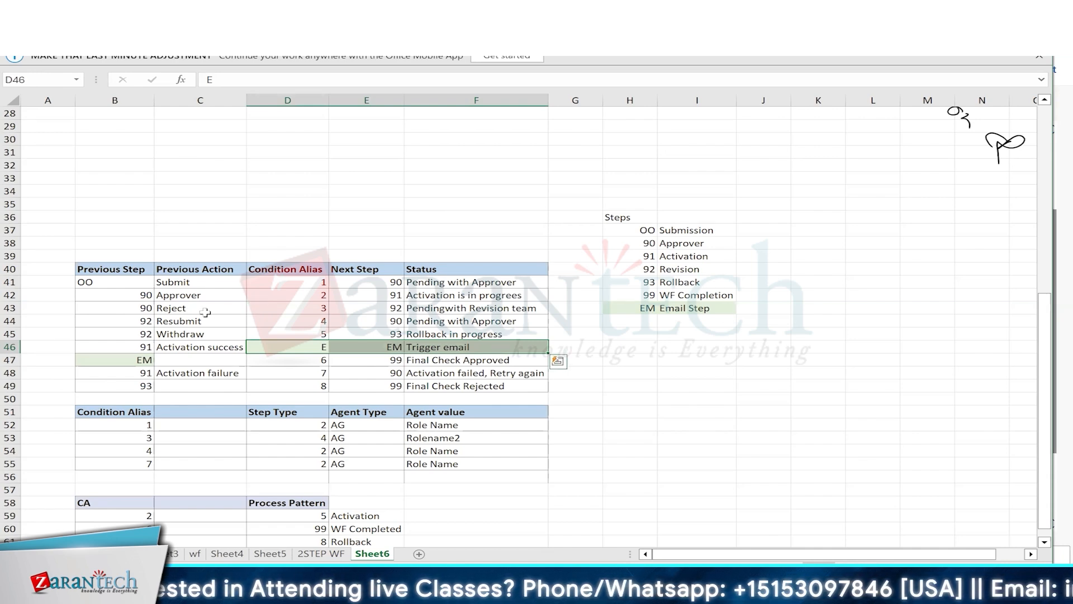
pyautogui.moveTo(190, 297); pyautogui.dragTo(190, 310)
pyautogui.click(189, 333)
pyautogui.moveTo(306, 347); pyautogui.dragTo(476, 349)
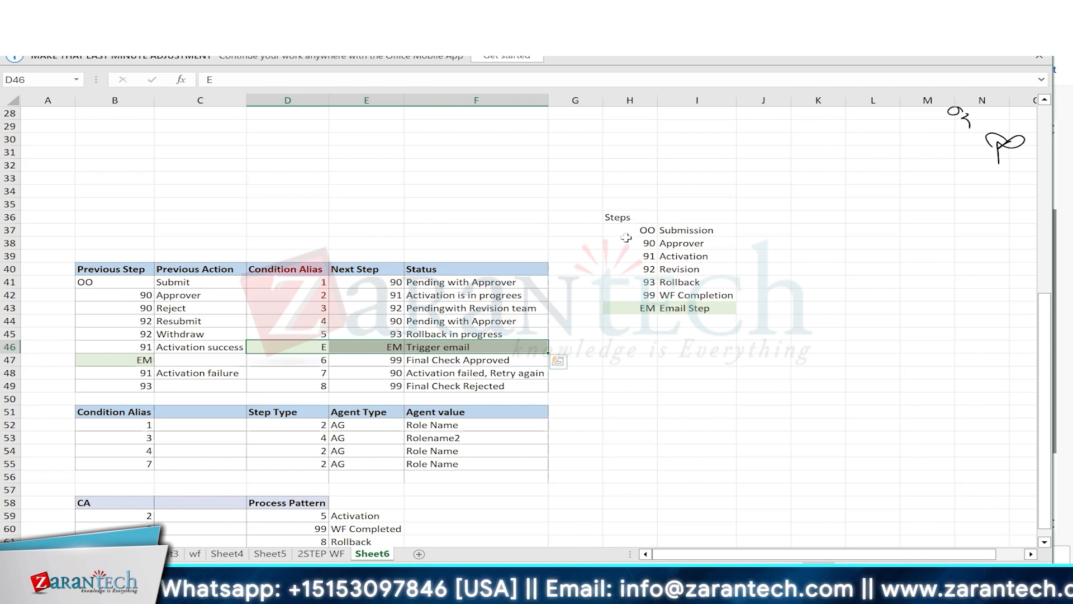
pyautogui.moveTo(637, 217); pyautogui.dragTo(718, 381)
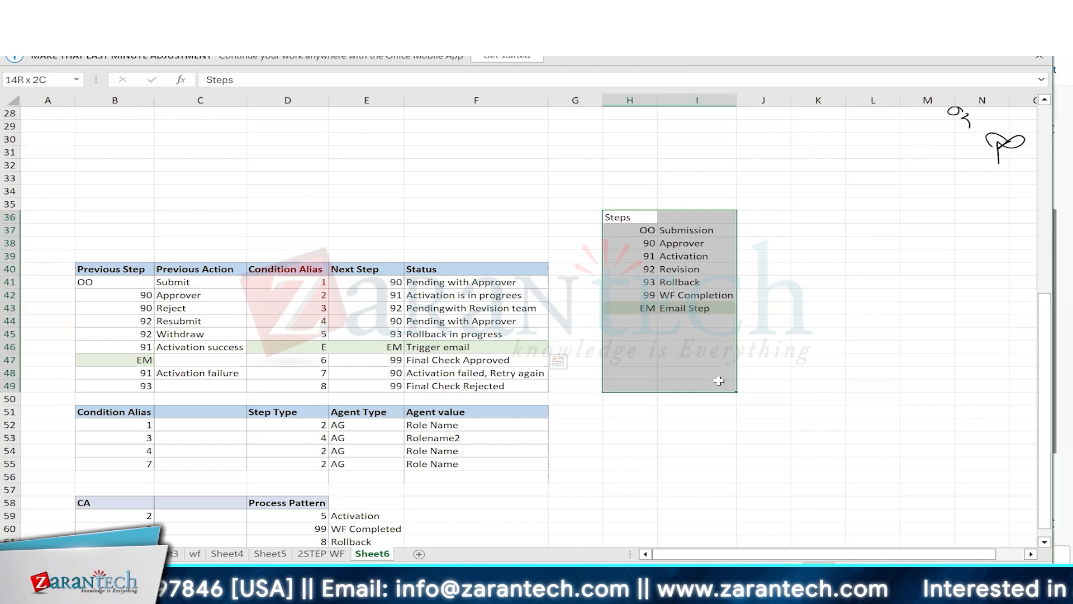
pyautogui.moveTo(719, 381); pyautogui.dragTo(719, 381)
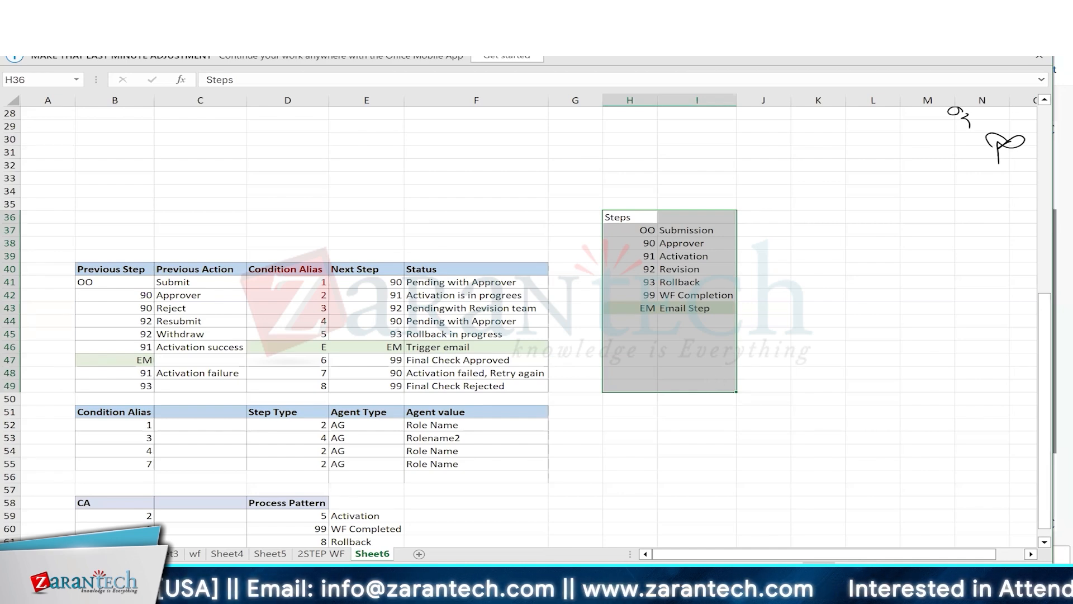
# Switch to the SAP Customizing structure and expand Rule-Based Workflow to reach Define Change Request Steps for Rule-Based Workflow
pyautogui.moveTo(686, 592)
pyautogui.click(747, 503)
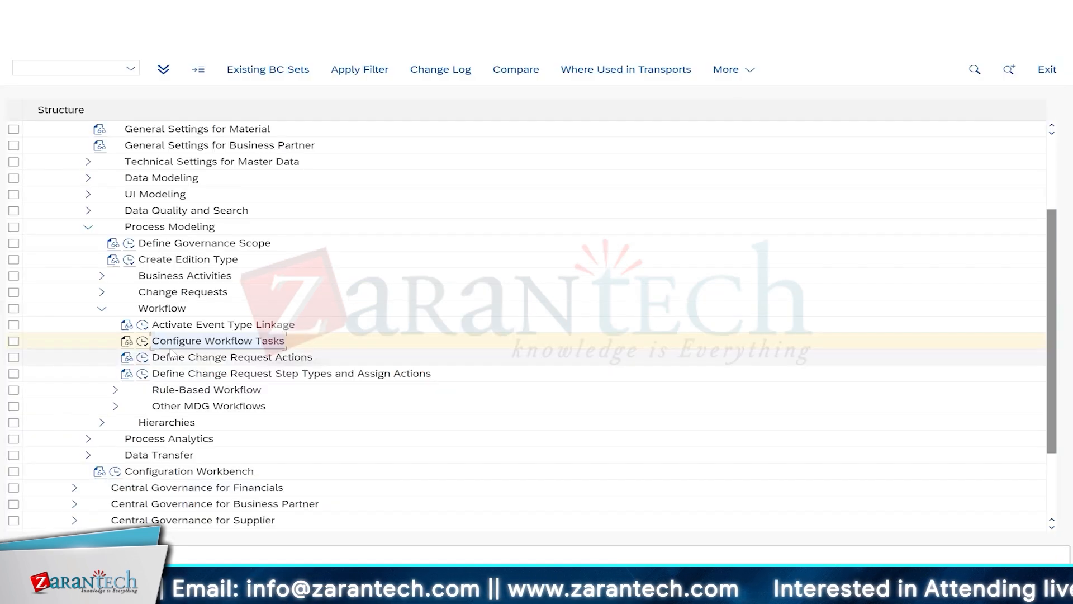
pyautogui.click(115, 390)
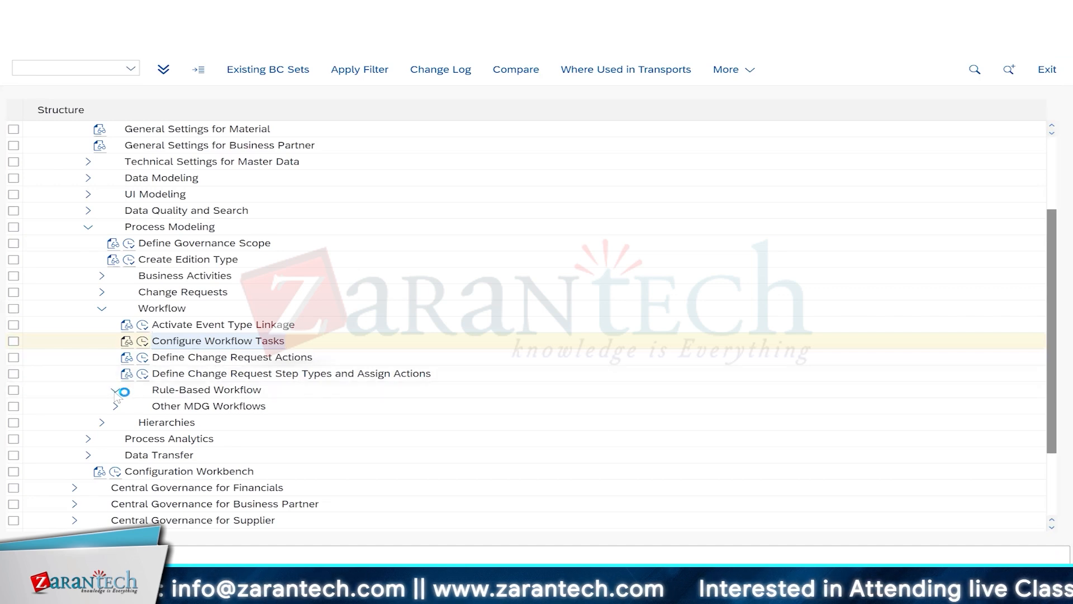
pyautogui.click(272, 391)
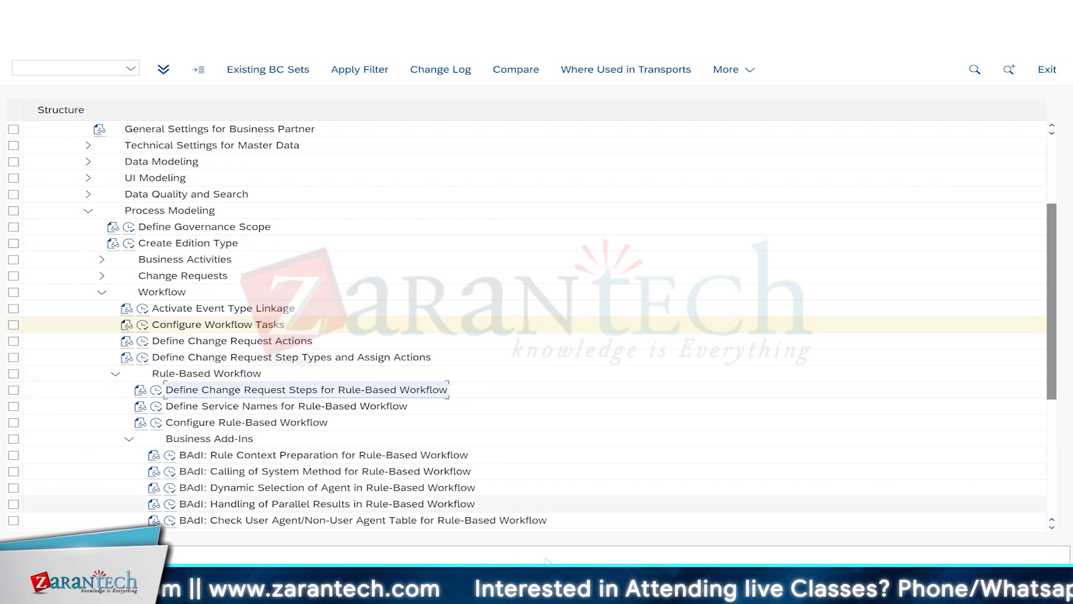
# Return to the Excel design sheet and examine the Steps list in H36:I44 and the agent and process pattern tables
pyautogui.click(705, 587)
pyautogui.click(707, 448)
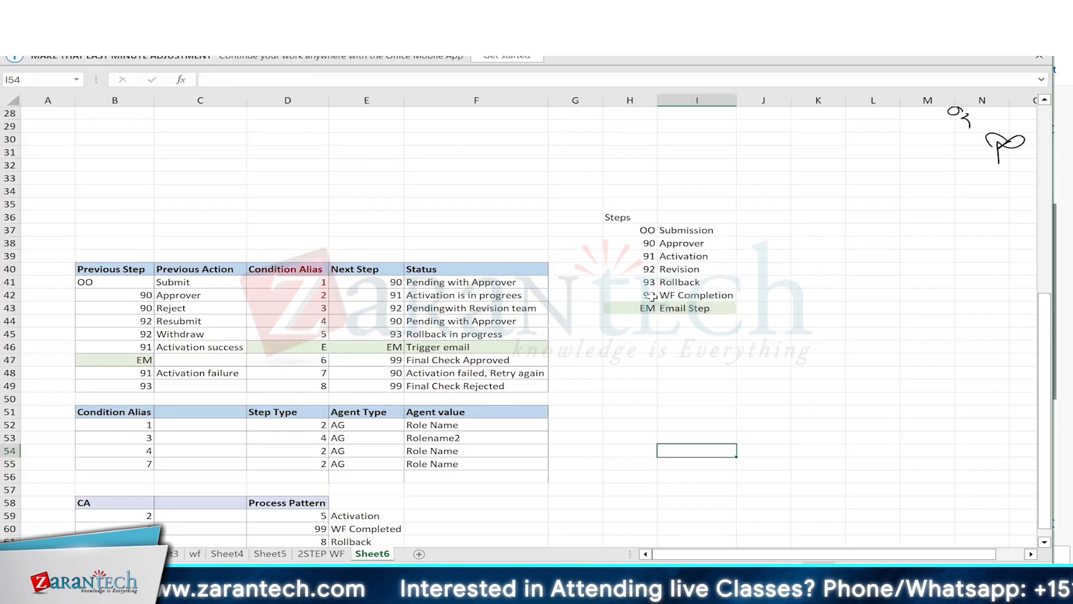
pyautogui.moveTo(618, 217); pyautogui.dragTo(719, 323)
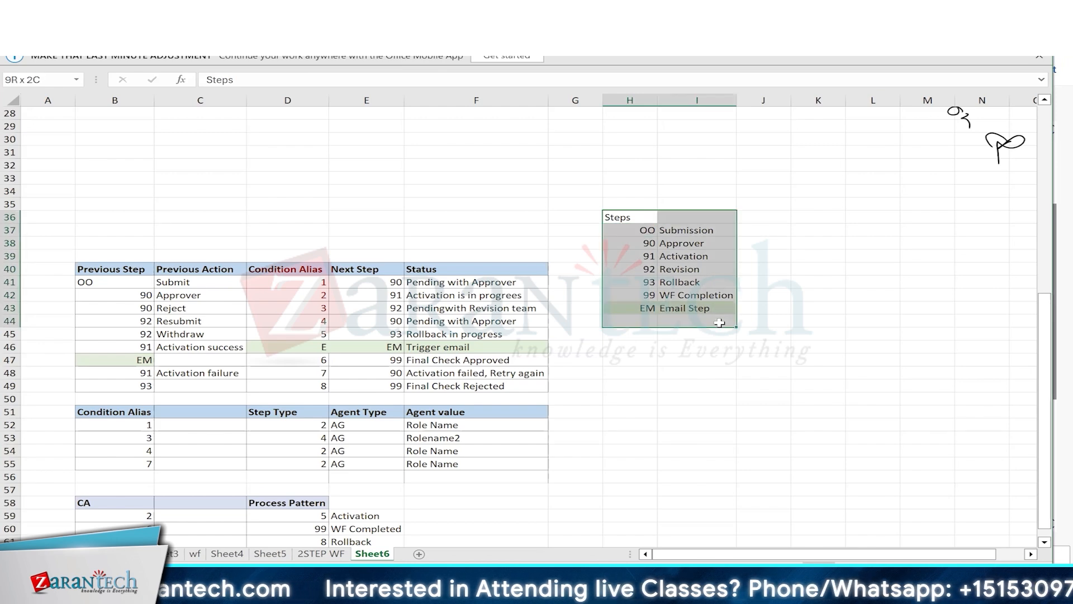
pyautogui.moveTo(719, 323); pyautogui.dragTo(719, 323)
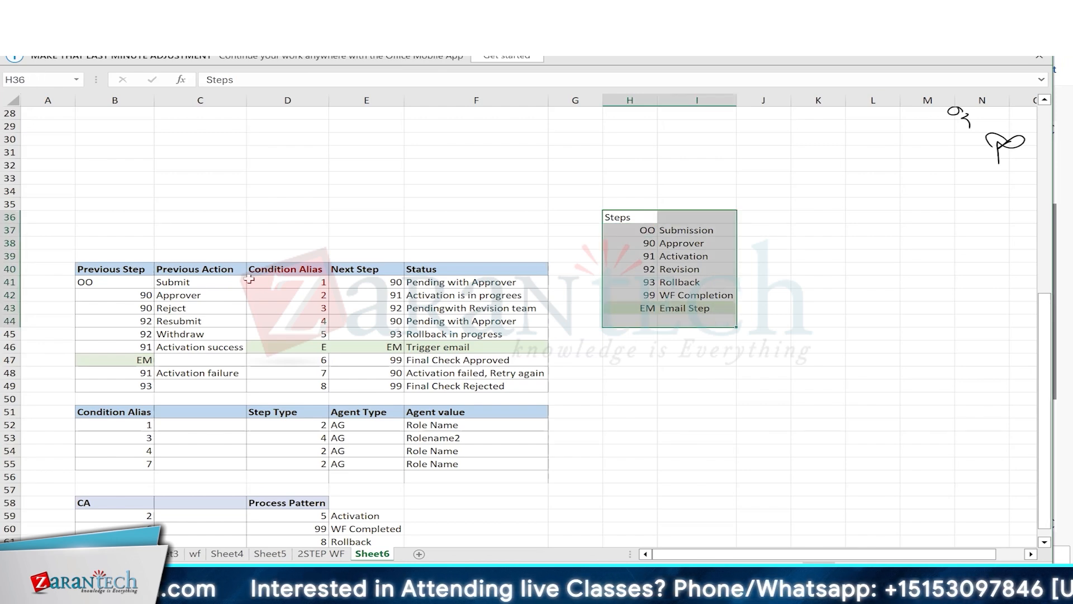
pyautogui.scroll(-2, 246, 274)
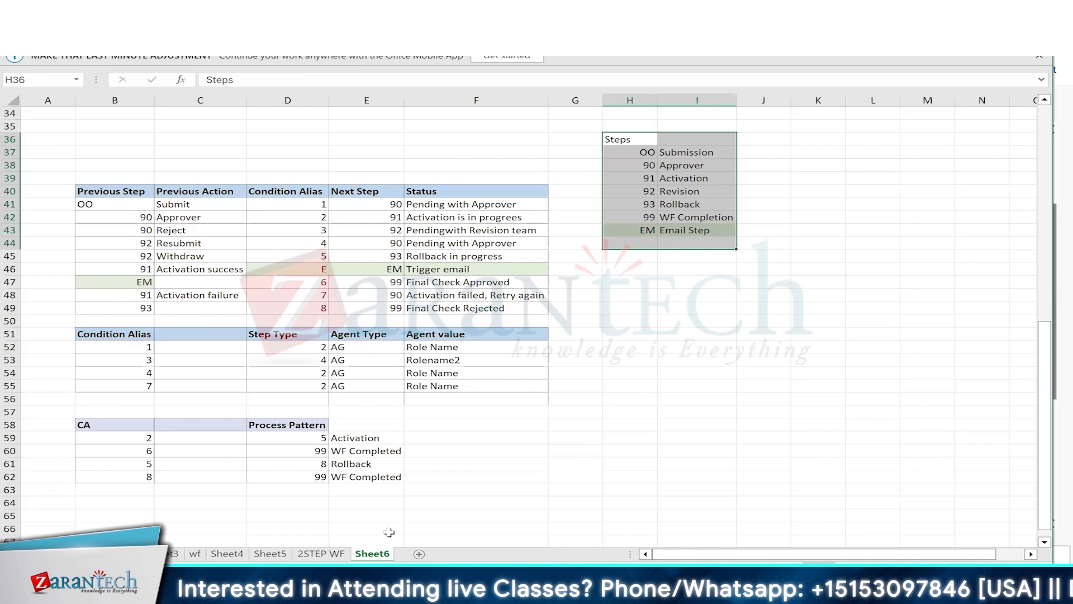
# Compare the Activation success, EM, Activation failure, Withdraw and Reject rows of the single value decision table
pyautogui.click(685, 344)
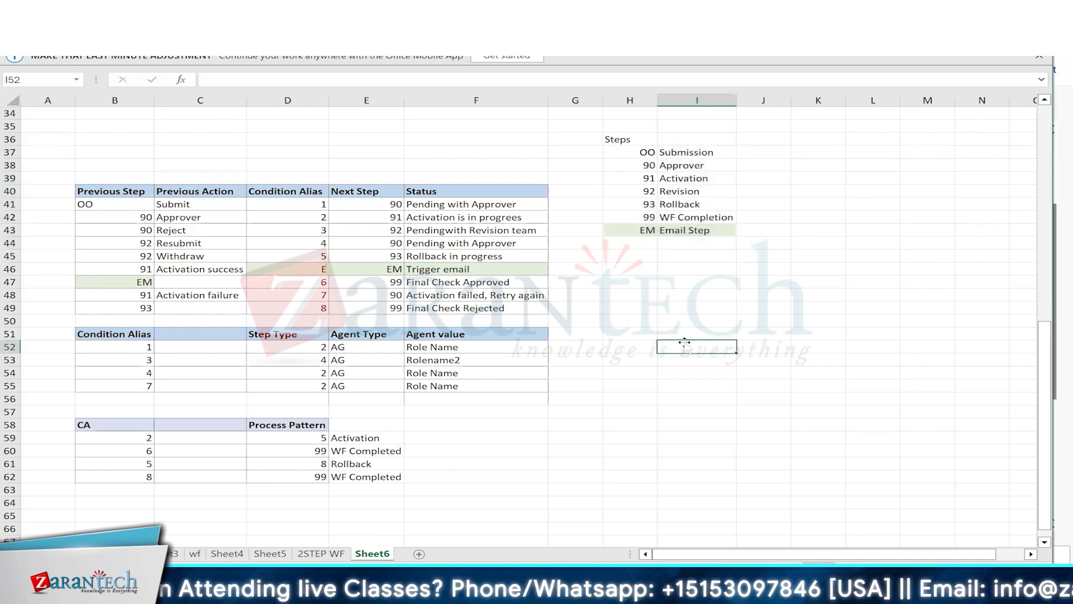
pyautogui.click(131, 269)
pyautogui.moveTo(168, 268); pyautogui.dragTo(447, 269)
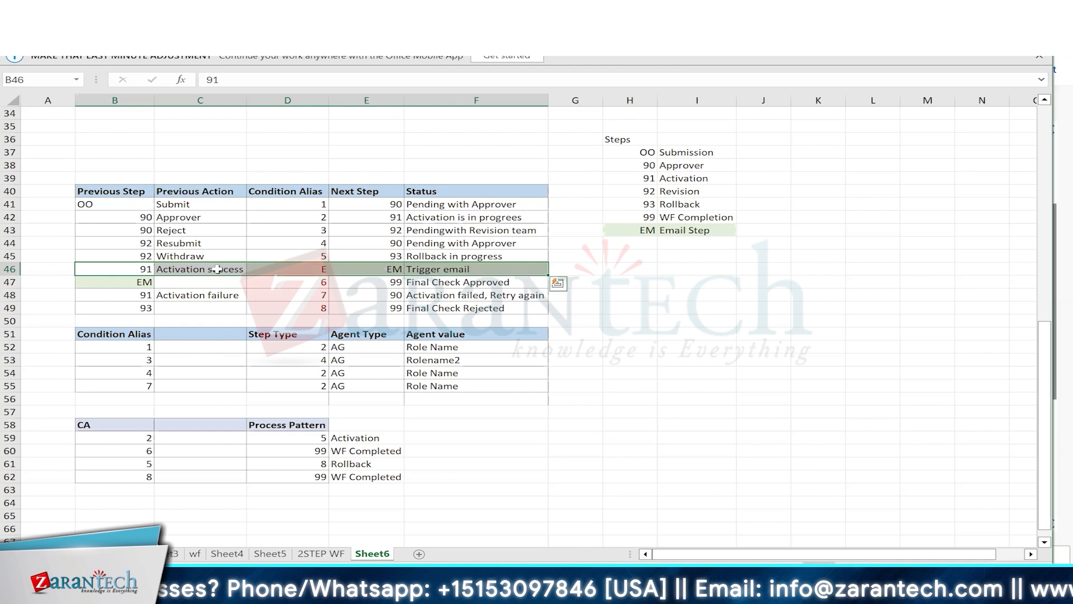
pyautogui.moveTo(140, 282); pyautogui.dragTo(441, 281)
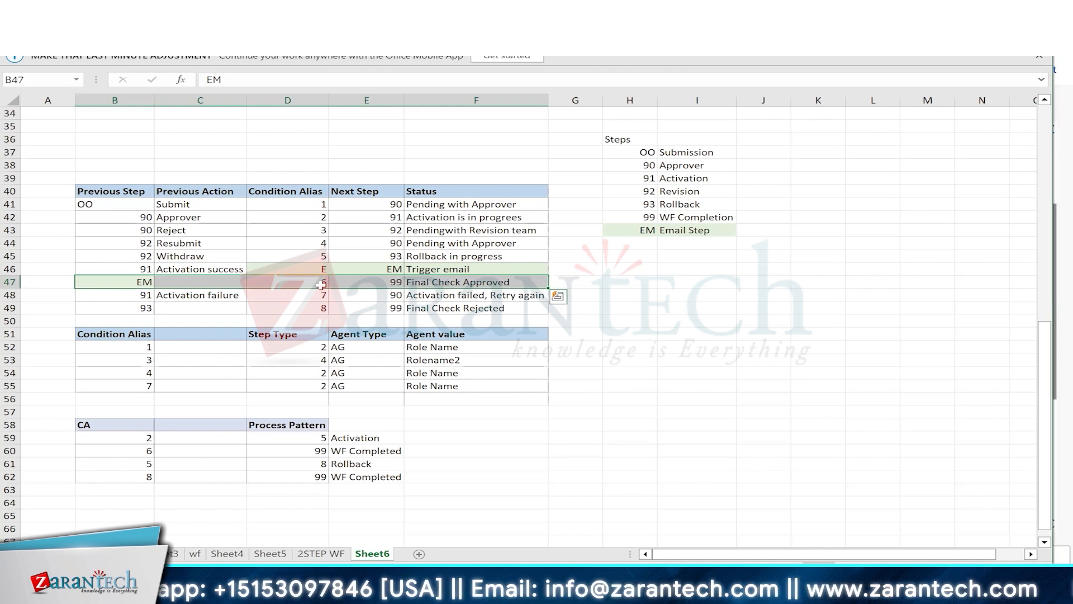
pyautogui.click(181, 271)
pyautogui.moveTo(111, 270); pyautogui.dragTo(447, 268)
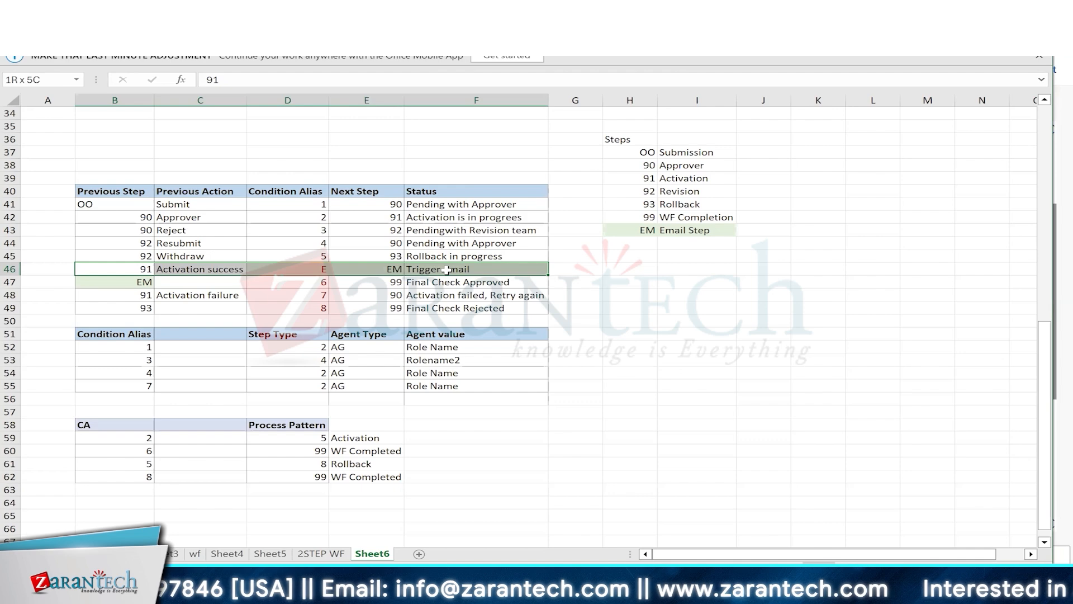
pyautogui.moveTo(144, 295); pyautogui.dragTo(445, 292)
pyautogui.moveTo(148, 255); pyautogui.dragTo(280, 256)
pyautogui.moveTo(118, 230); pyautogui.dragTo(519, 231)
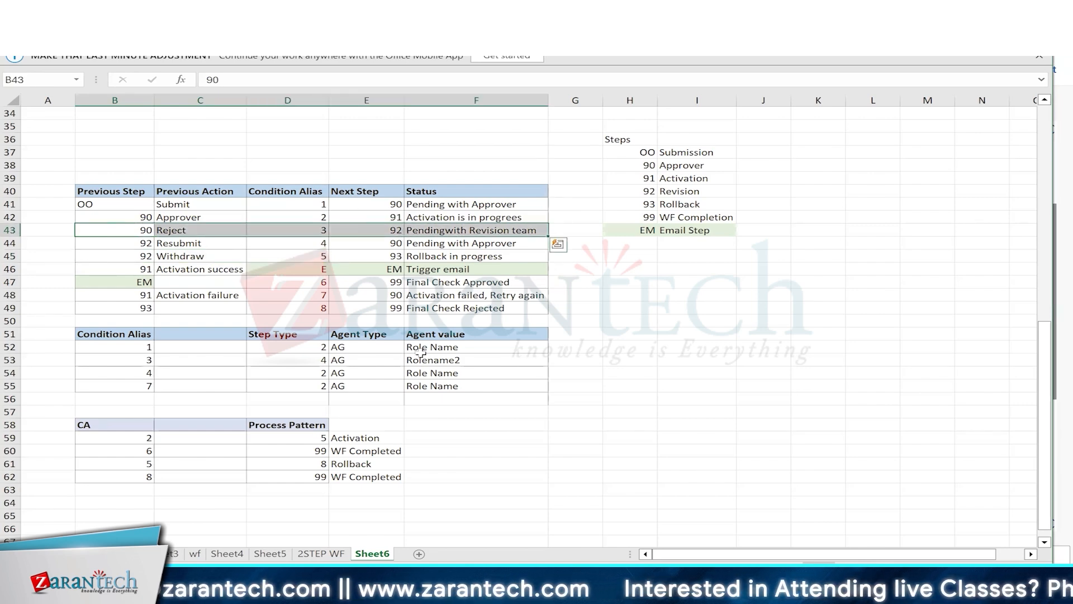
pyautogui.click(690, 359)
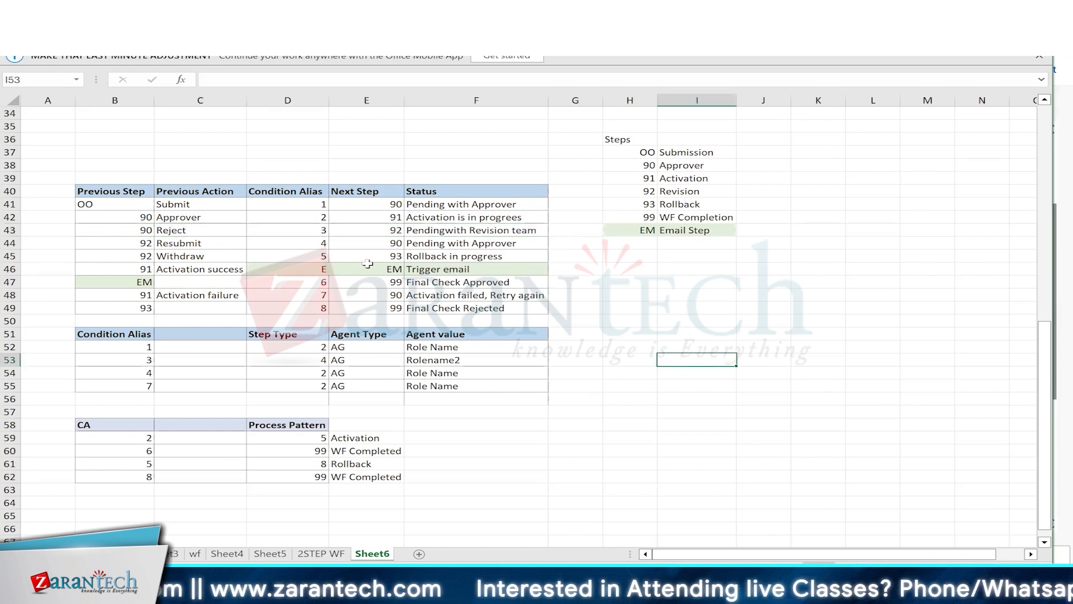
# Examine the condition alias, next step and status of the Trigger email row and the ABAP logic sketch above the tables
pyautogui.click(391, 269)
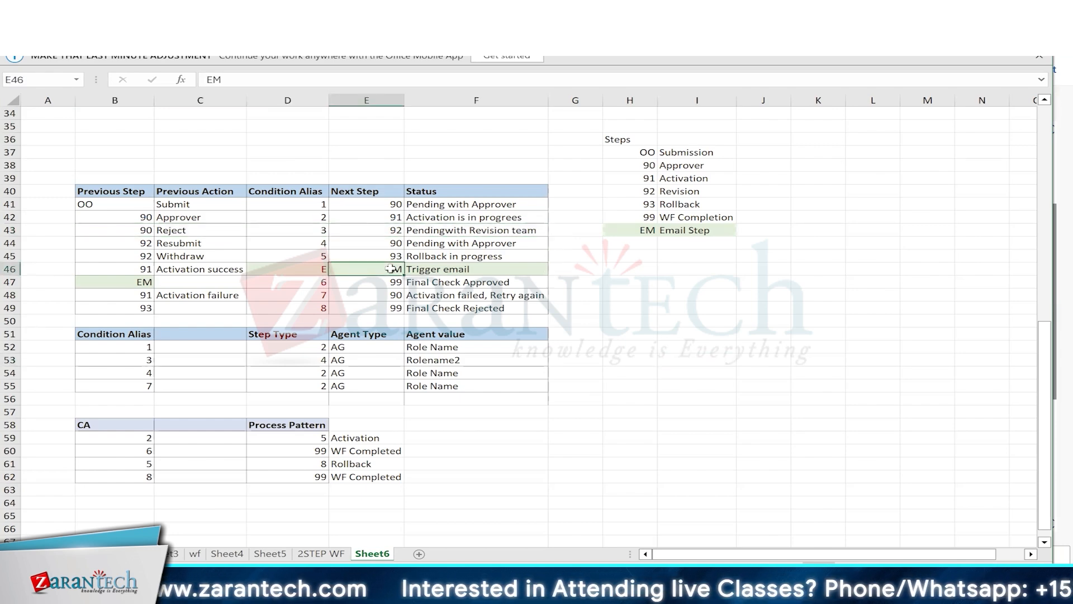
pyautogui.click(436, 269)
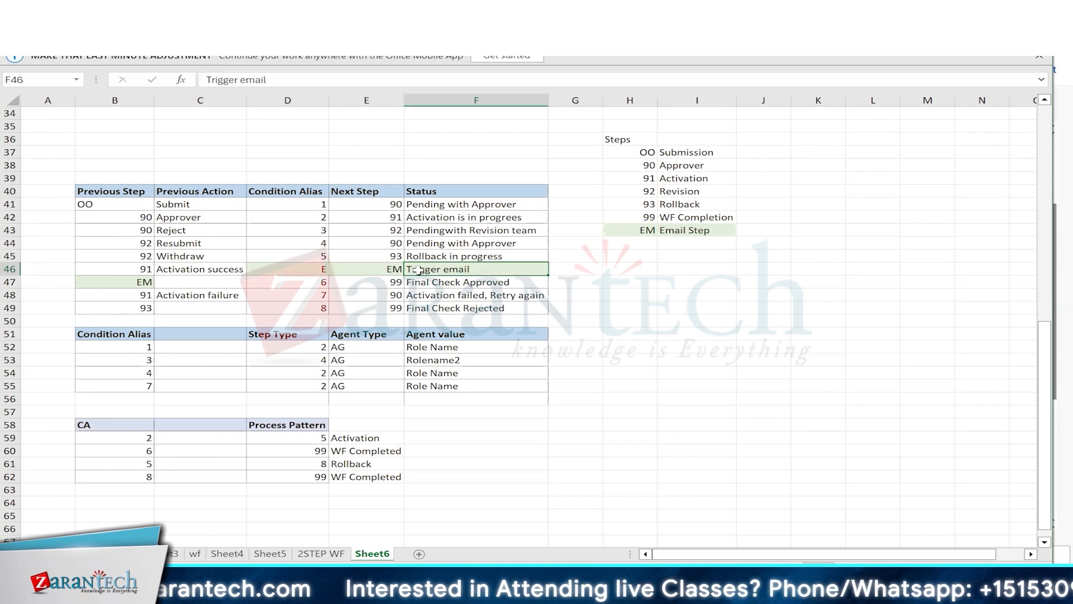
pyautogui.click(392, 270)
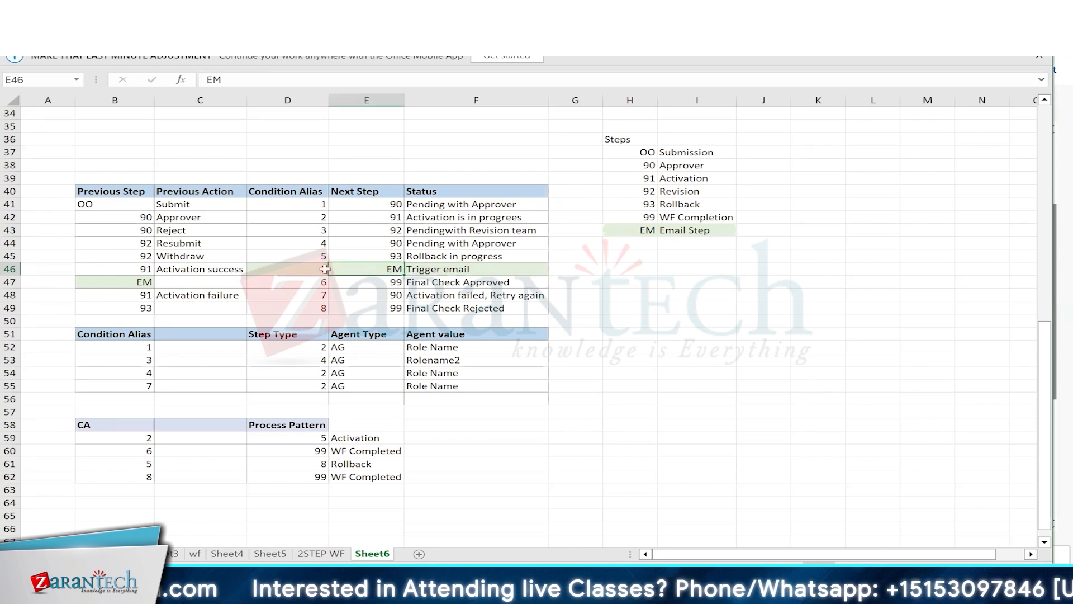
pyautogui.moveTo(300, 270); pyautogui.dragTo(464, 269)
pyautogui.scroll(10, 693, 224)
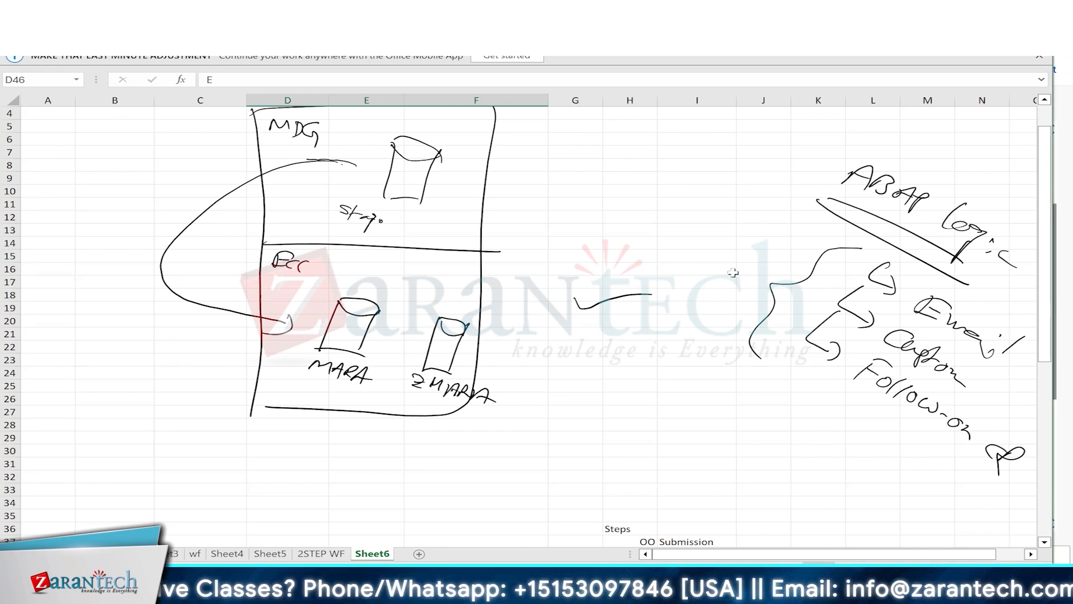
pyautogui.scroll(-10, 733, 272)
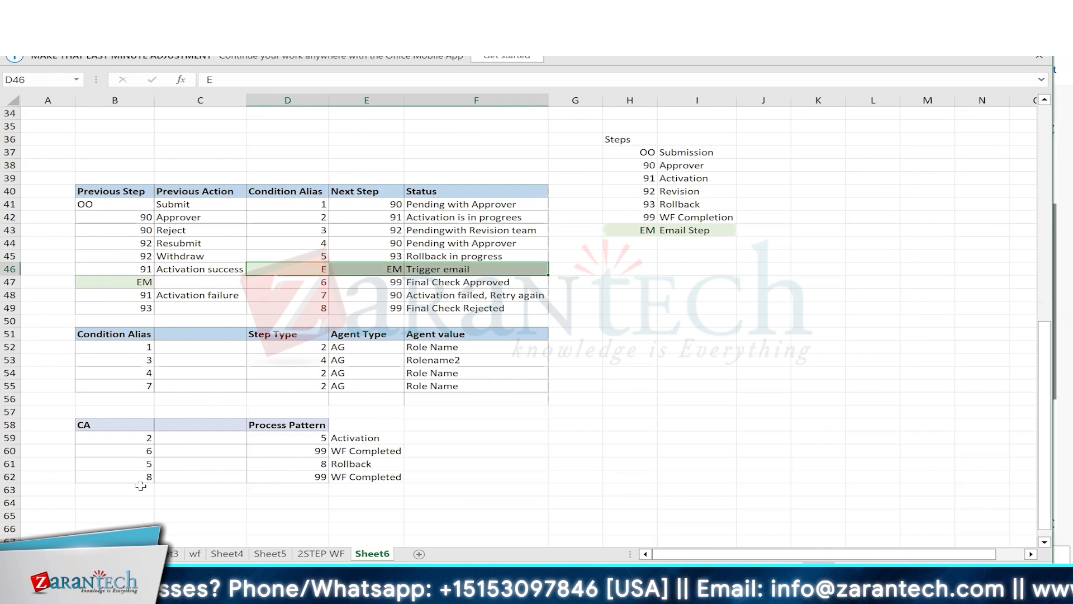
# Add condition alias E in B63 of the process pattern table, right-aligned and filled light green
pyautogui.click(91, 426)
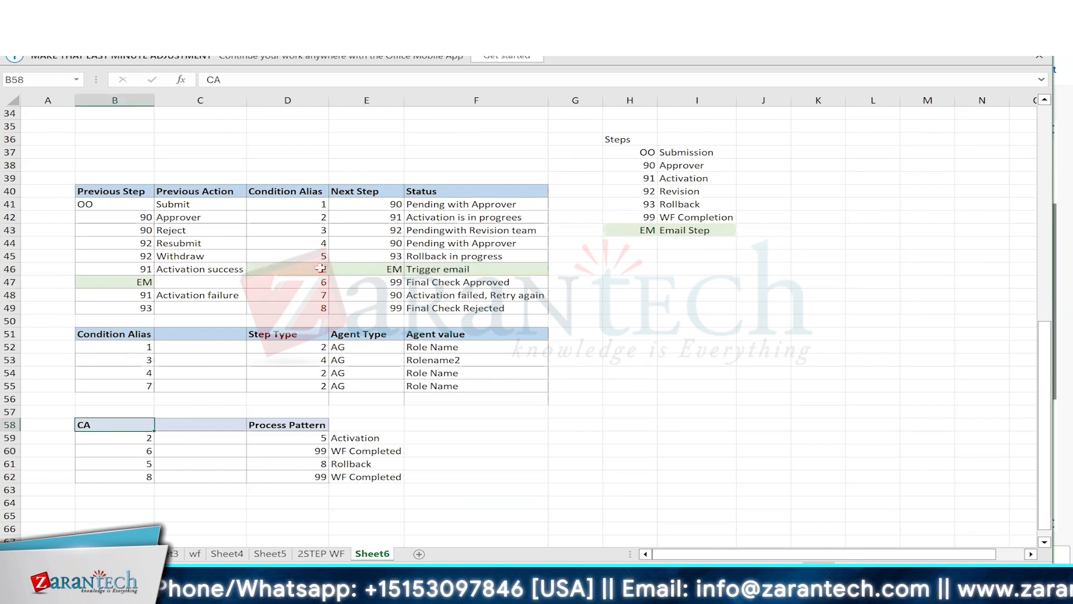
pyautogui.click(321, 268)
pyautogui.click(144, 490)
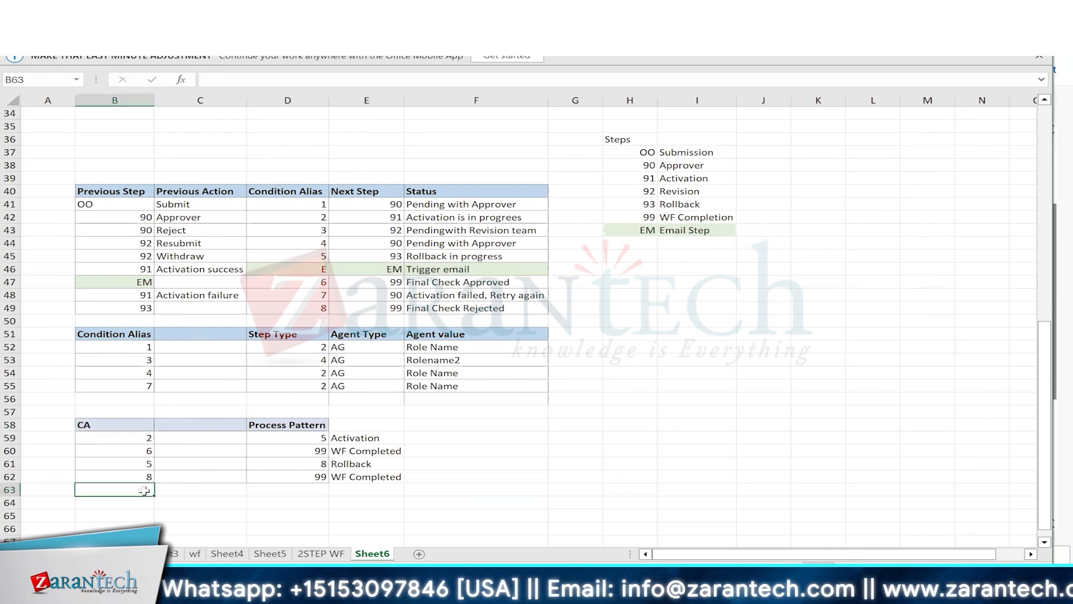
pyautogui.doubleClick(144, 490)
pyautogui.press('Return')
pyautogui.click(114, 487)
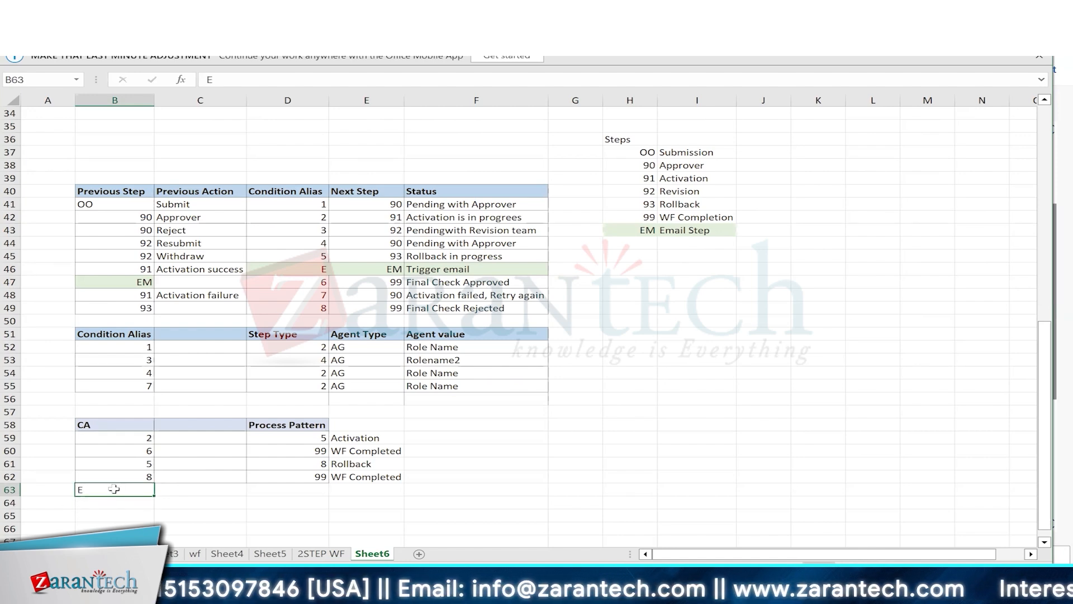
pyautogui.click(56, 38)
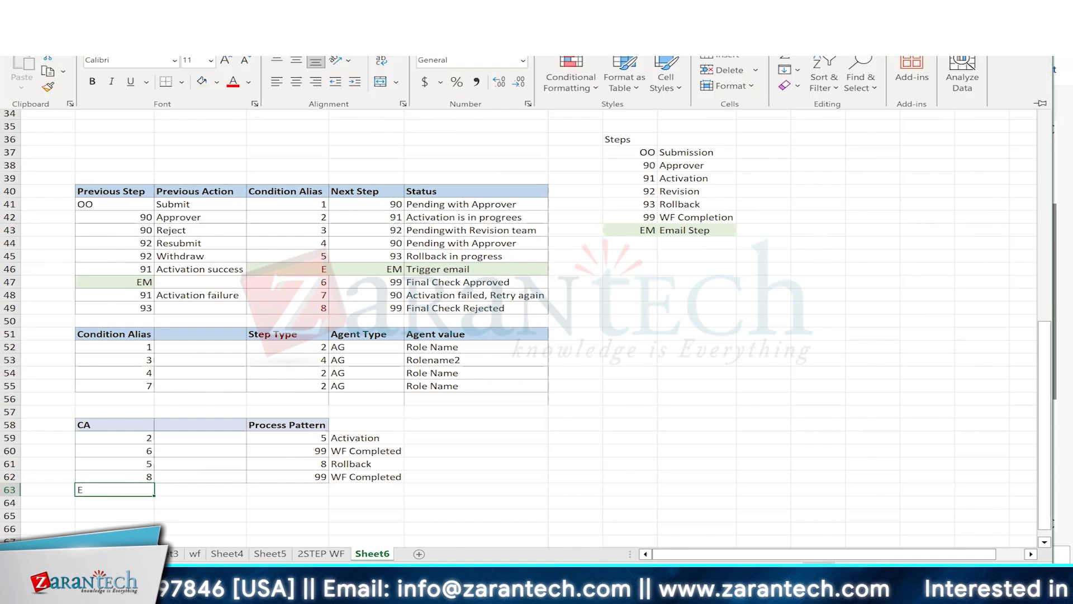
pyautogui.click(316, 82)
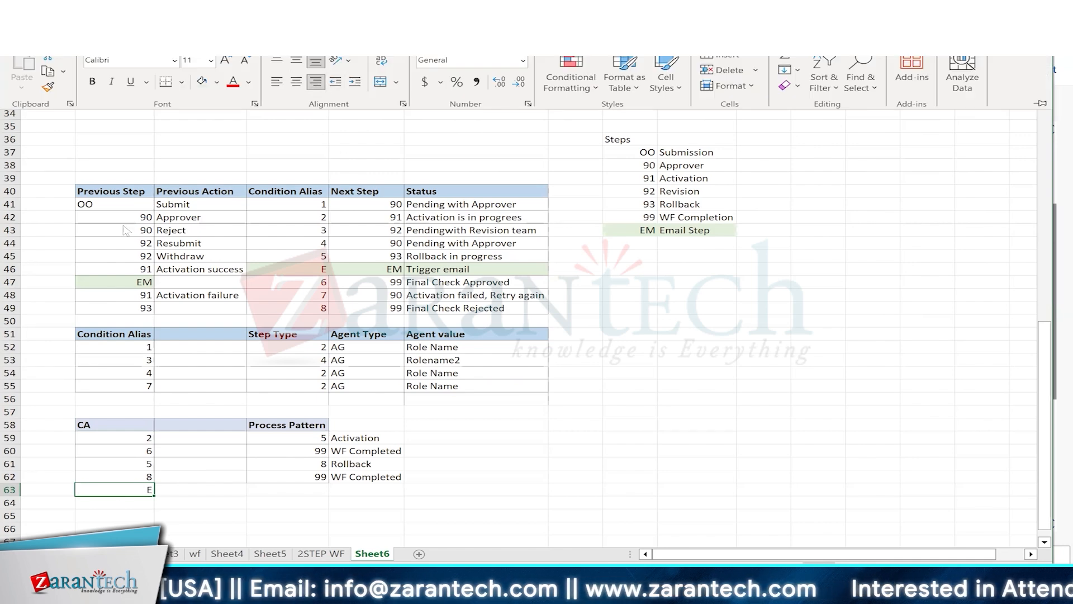
pyautogui.click(202, 81)
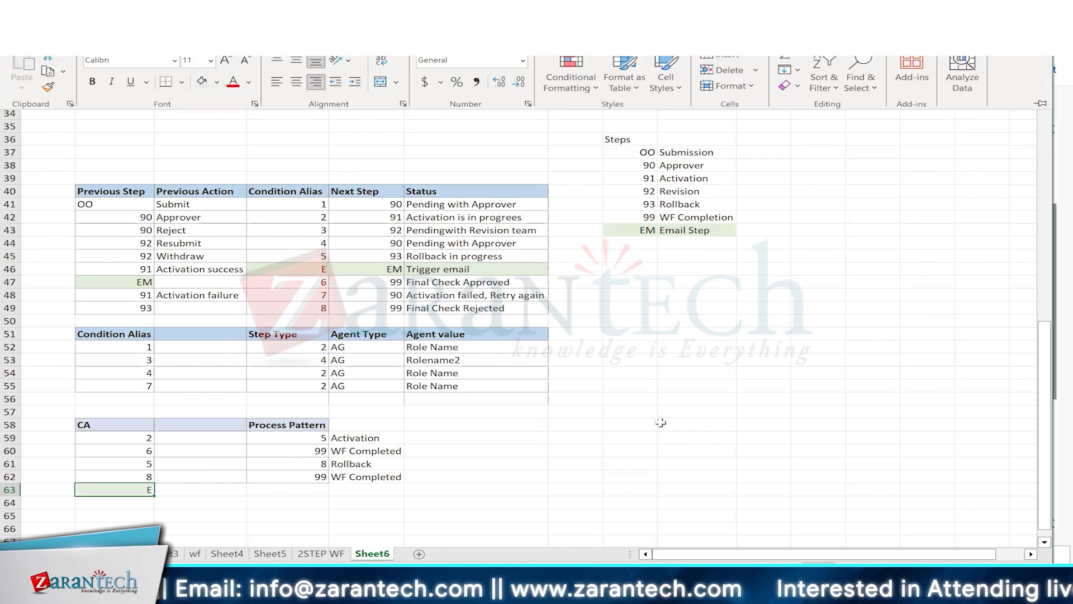
# Apply cell borders to B59:D63 so the process pattern table includes the row for alias E
pyautogui.scroll(-2, 661, 423)
pyautogui.moveTo(113, 360); pyautogui.dragTo(289, 412)
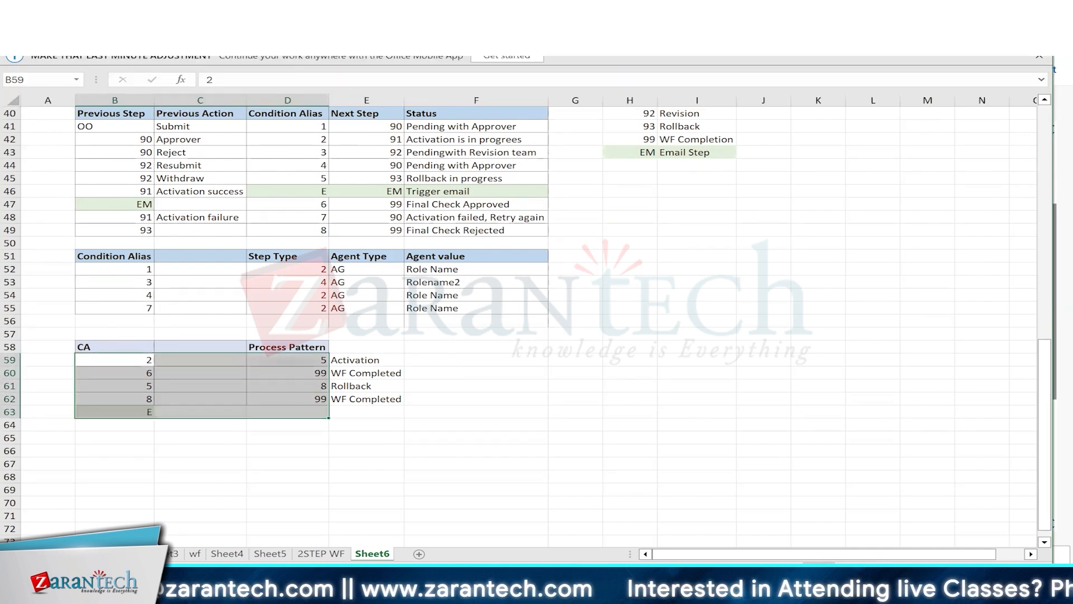
pyautogui.click(49, 37)
pyautogui.click(181, 82)
pyautogui.click(223, 225)
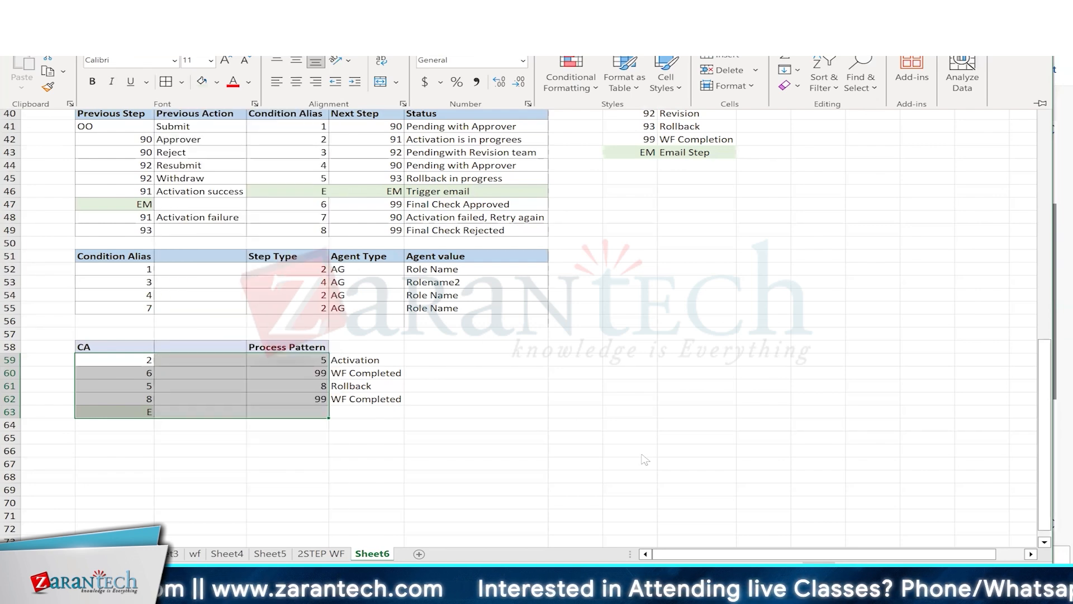
pyautogui.click(537, 424)
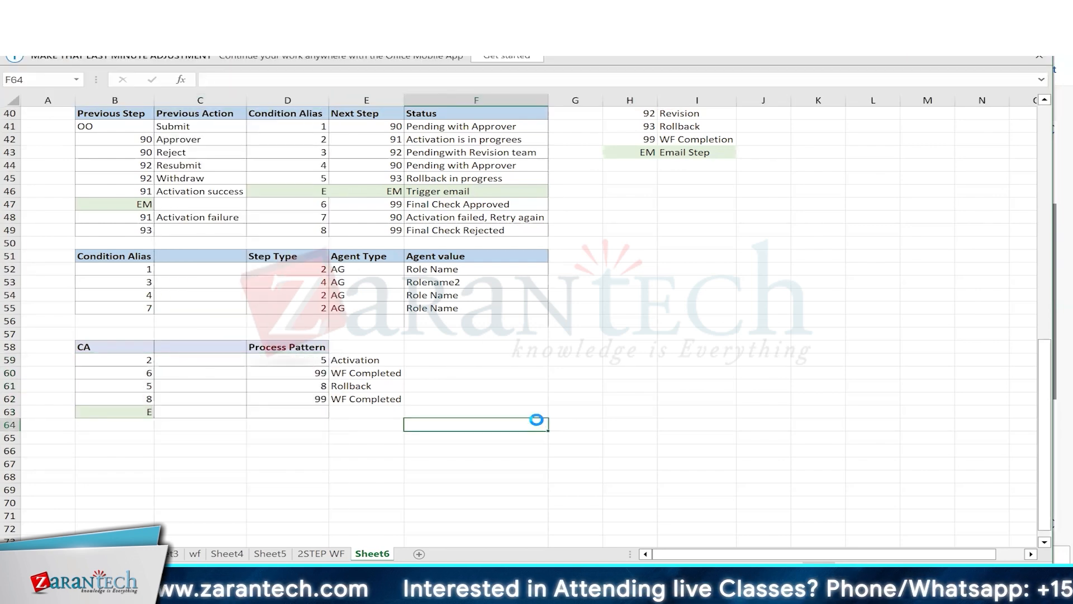
# Switch to the SAP Customizing structure and open Define Service Names for Rule-Based Workflow, accepting the cross-client notice
pyautogui.click(140, 414)
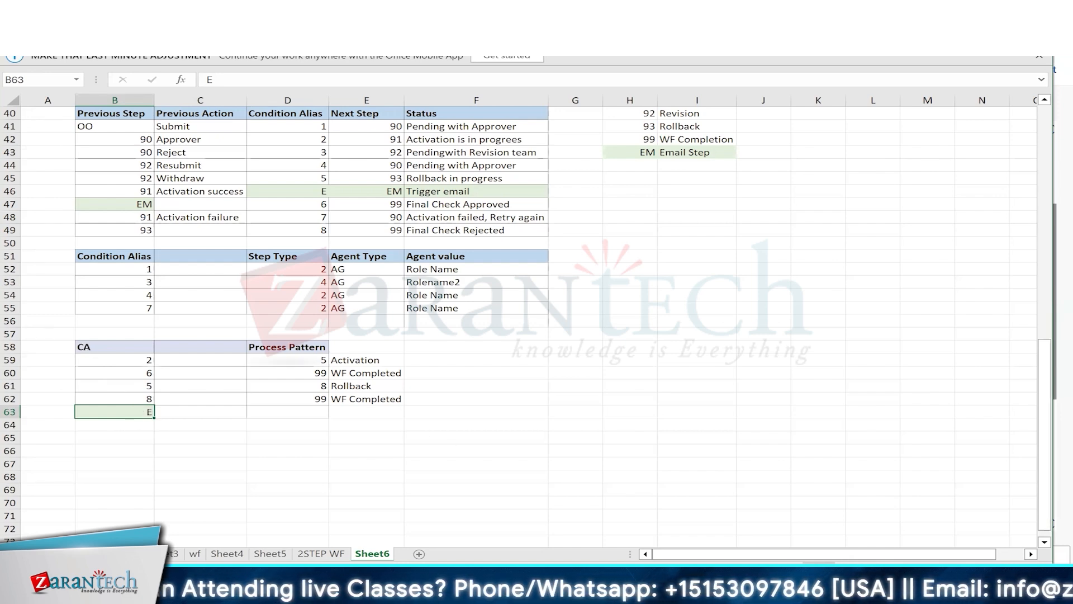
pyautogui.click(688, 575)
pyautogui.click(745, 523)
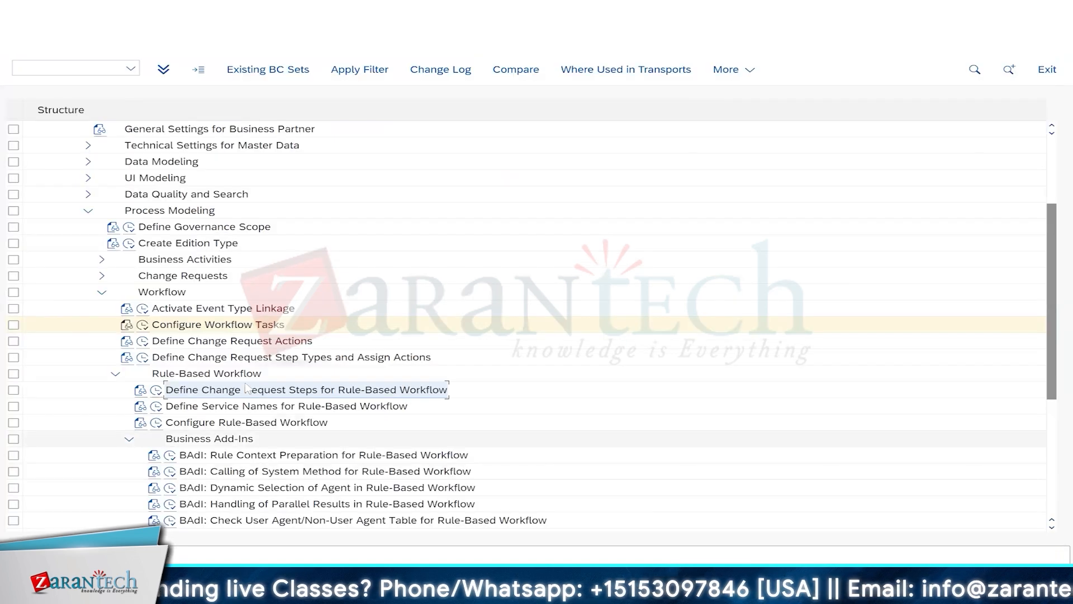
pyautogui.click(253, 262)
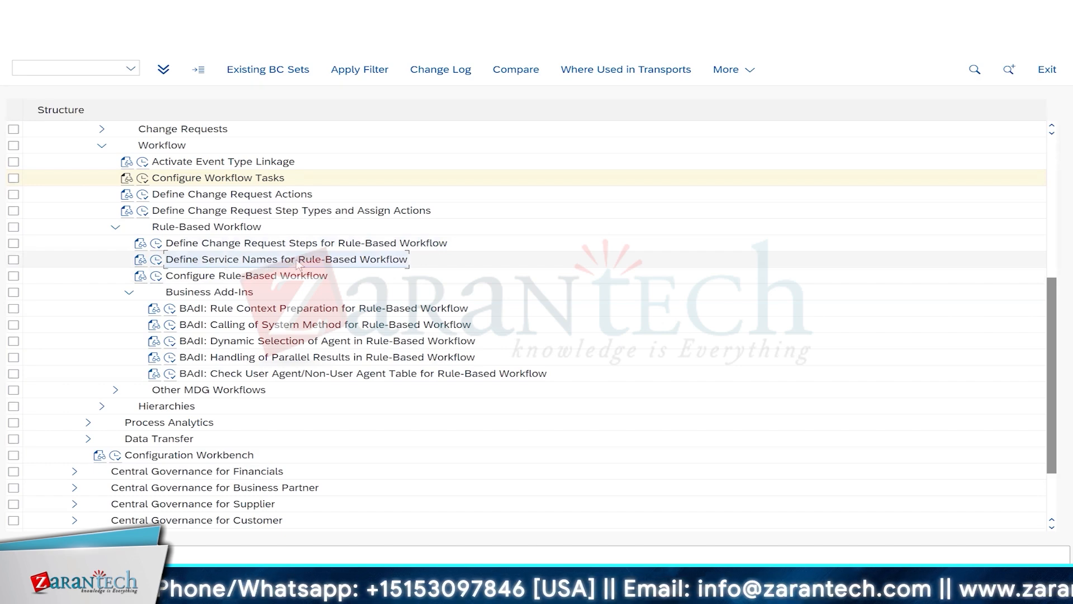
pyautogui.click(156, 260)
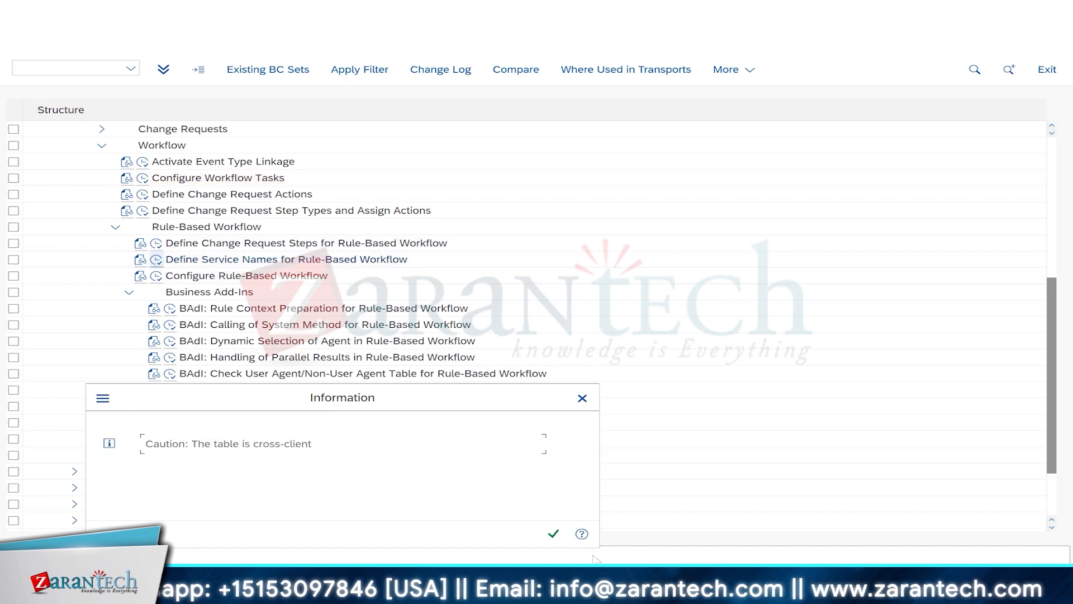
pyautogui.click(554, 533)
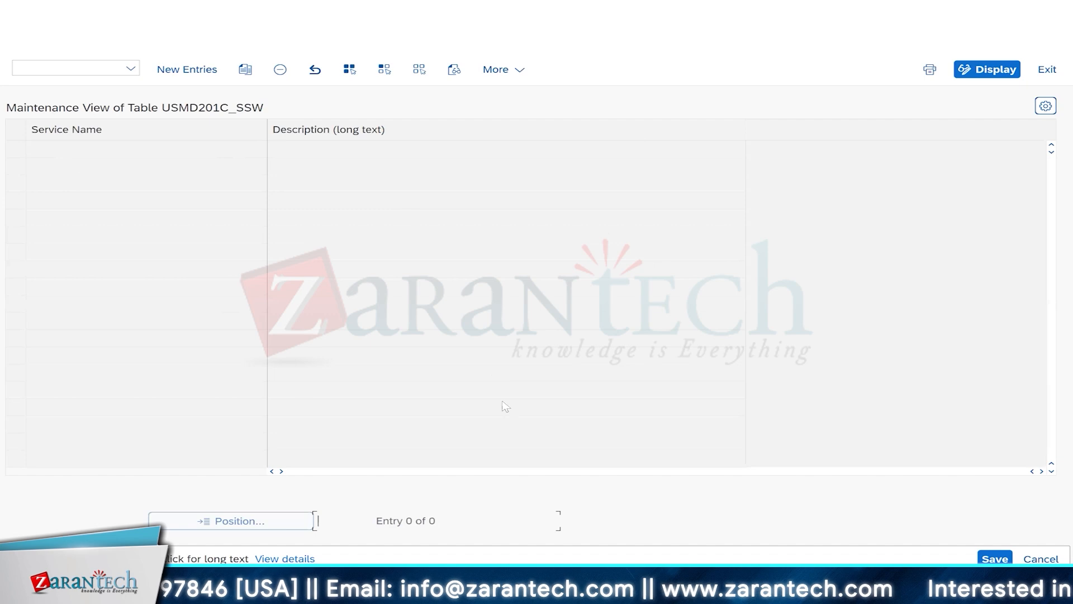
# Create a new entry with the service name ZEMAIL
pyautogui.click(186, 69)
pyautogui.click(89, 156)
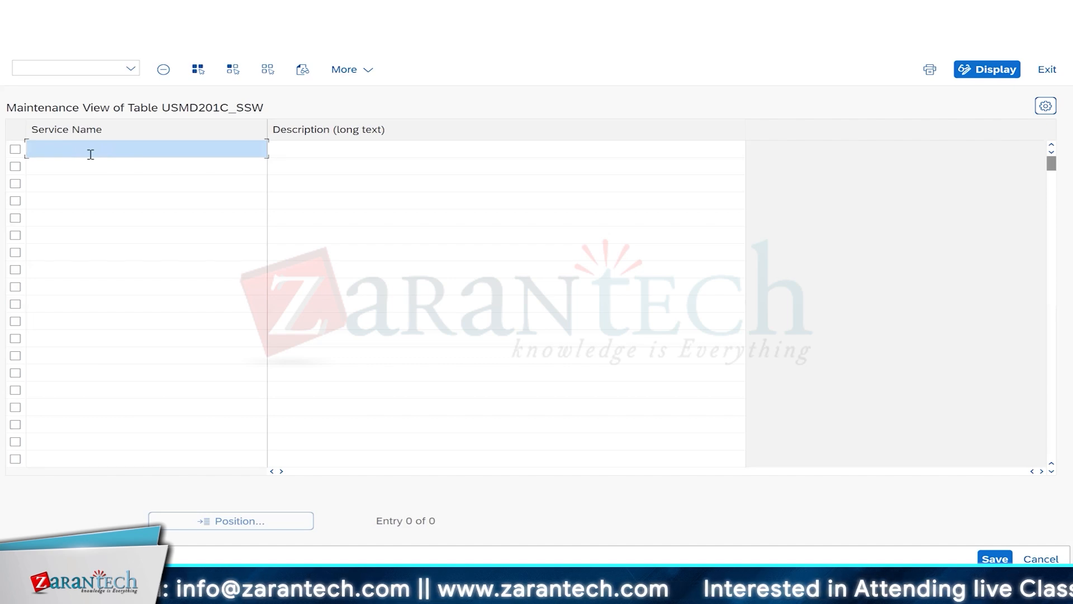
pyautogui.write('ZEMAIL')
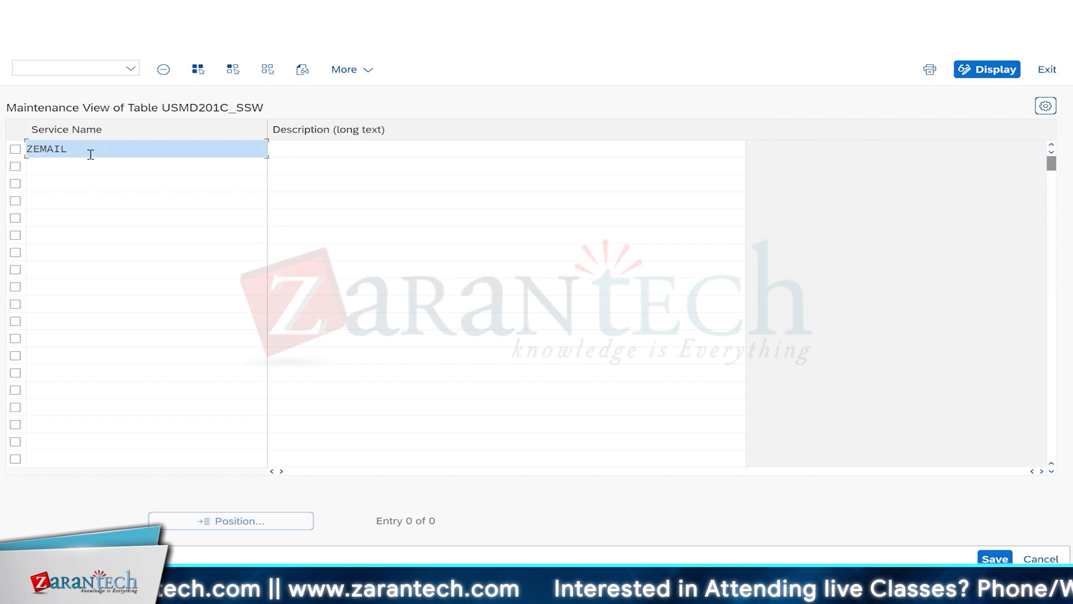
pyautogui.press('Tab')
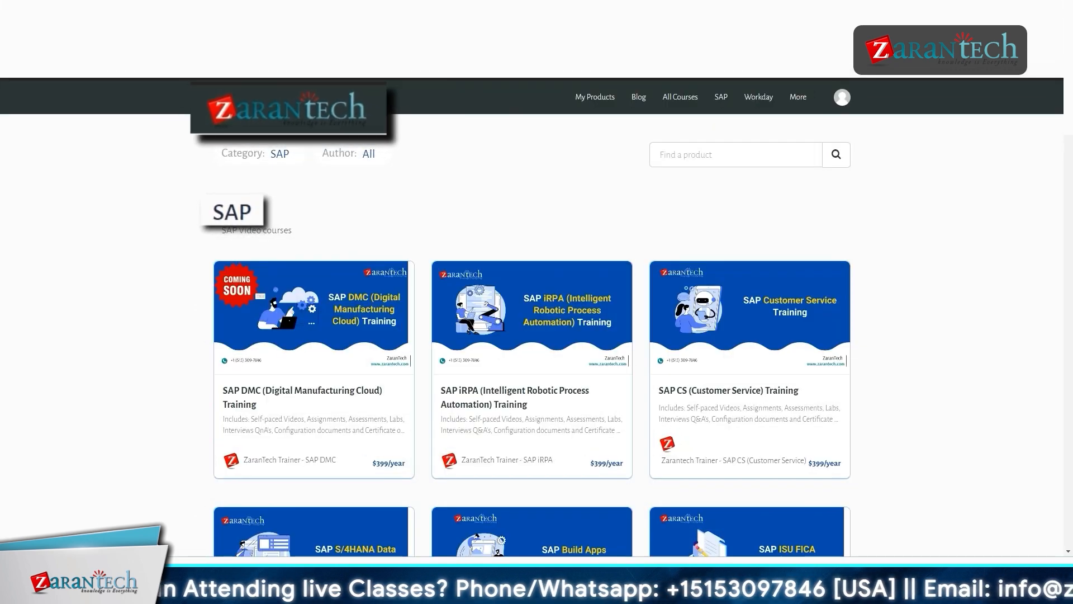
pyautogui.scroll(-1, 532, 317)
pyautogui.scroll(-5, 532, 317)
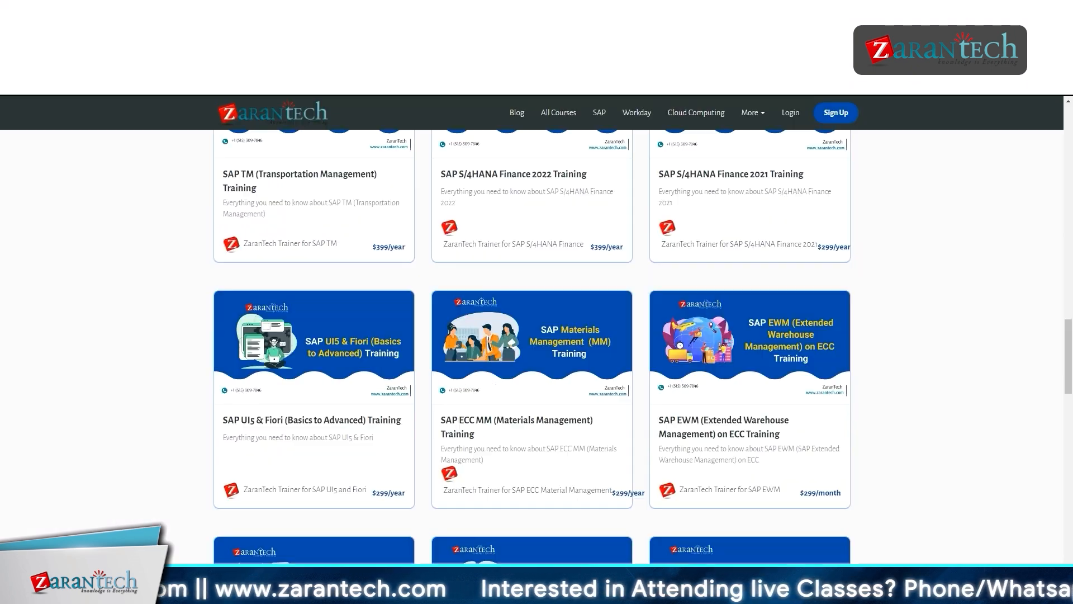
pyautogui.scroll(-5, 532, 347)
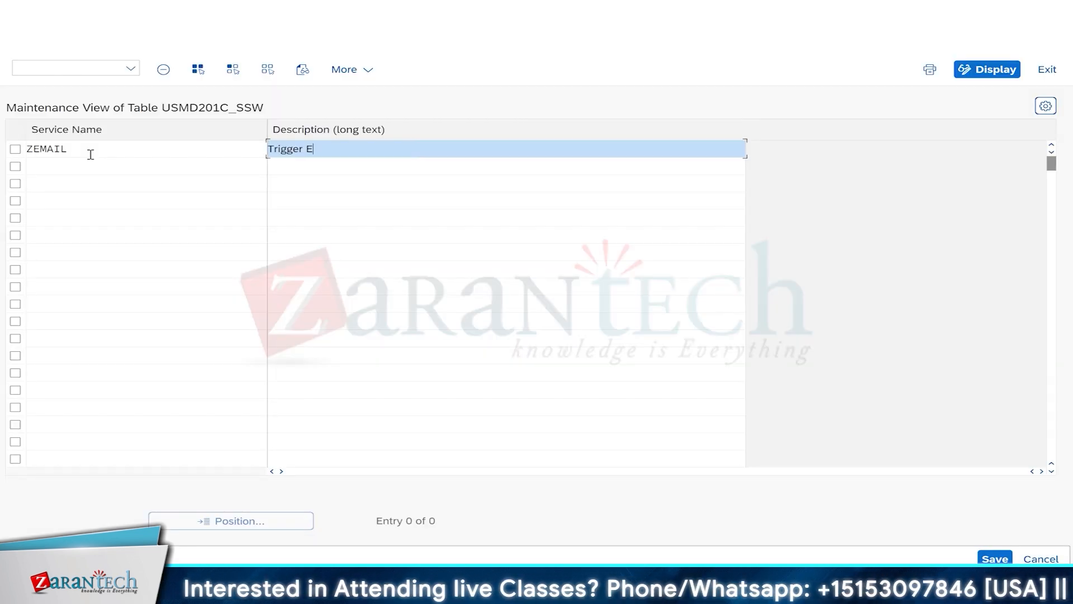
# Describe the ZEMAIL service as "Trigger EMail" and save it to the MDG Demo workbench request
pyautogui.write('Mail')
pyautogui.press('Return')
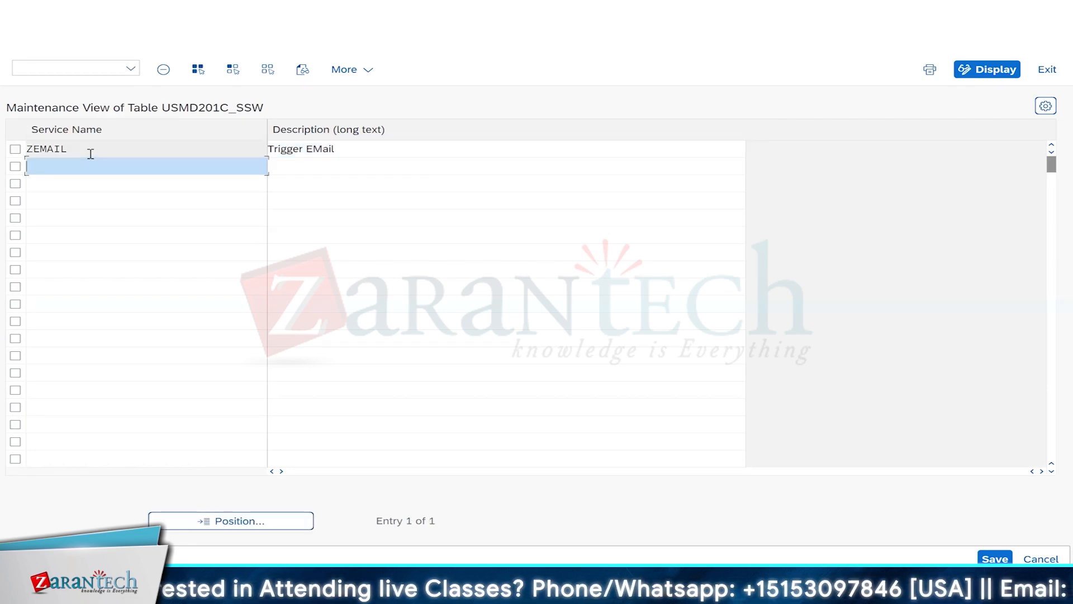
pyautogui.moveTo(90, 154); pyautogui.dragTo(13, 144)
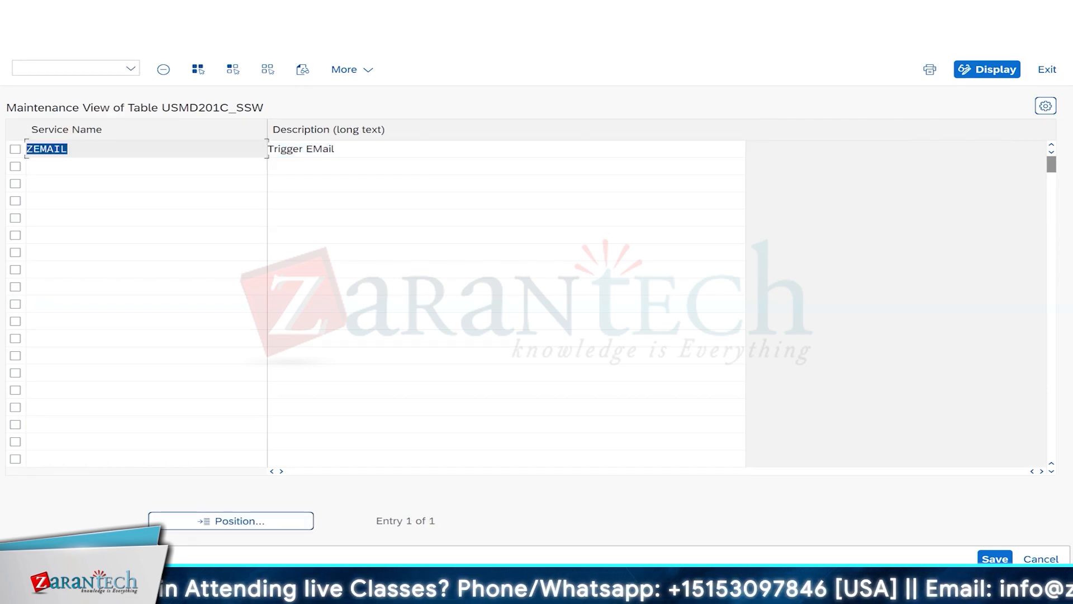
pyautogui.click(995, 559)
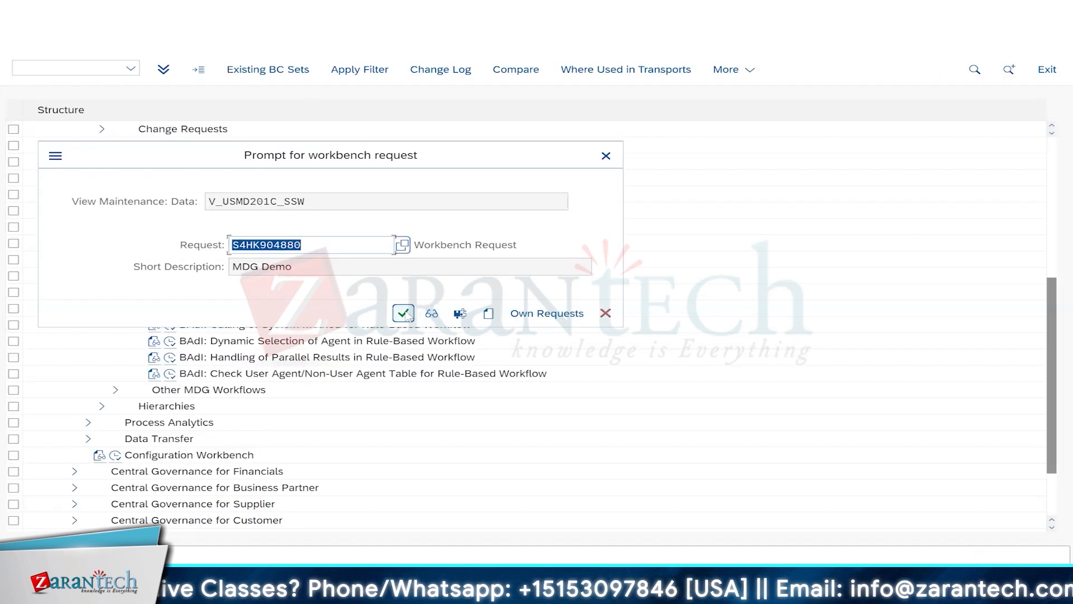
pyautogui.click(403, 313)
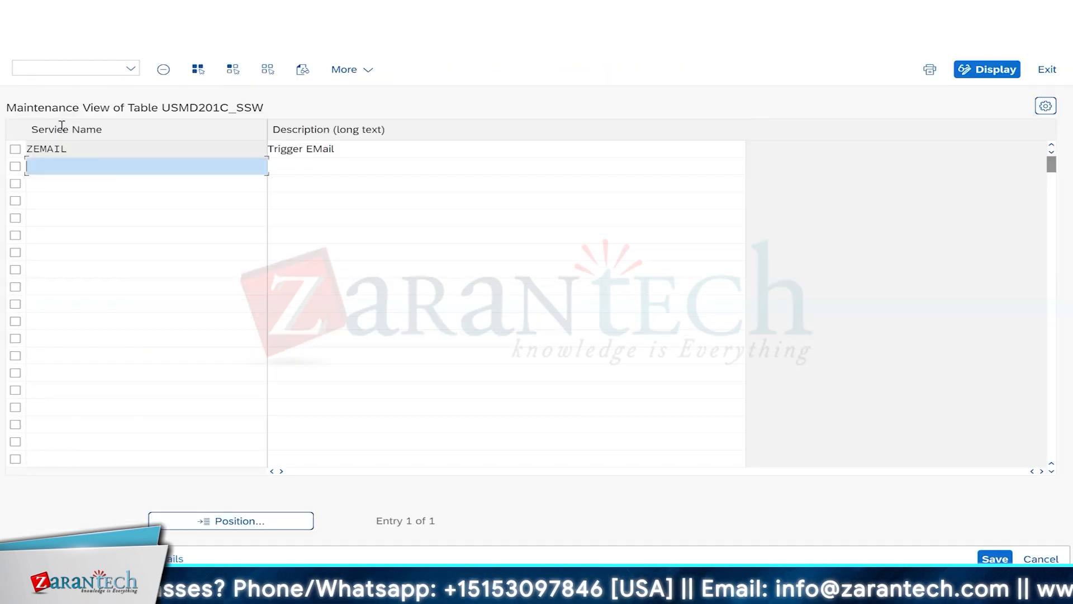
pyautogui.moveTo(91, 148); pyautogui.dragTo(5, 148)
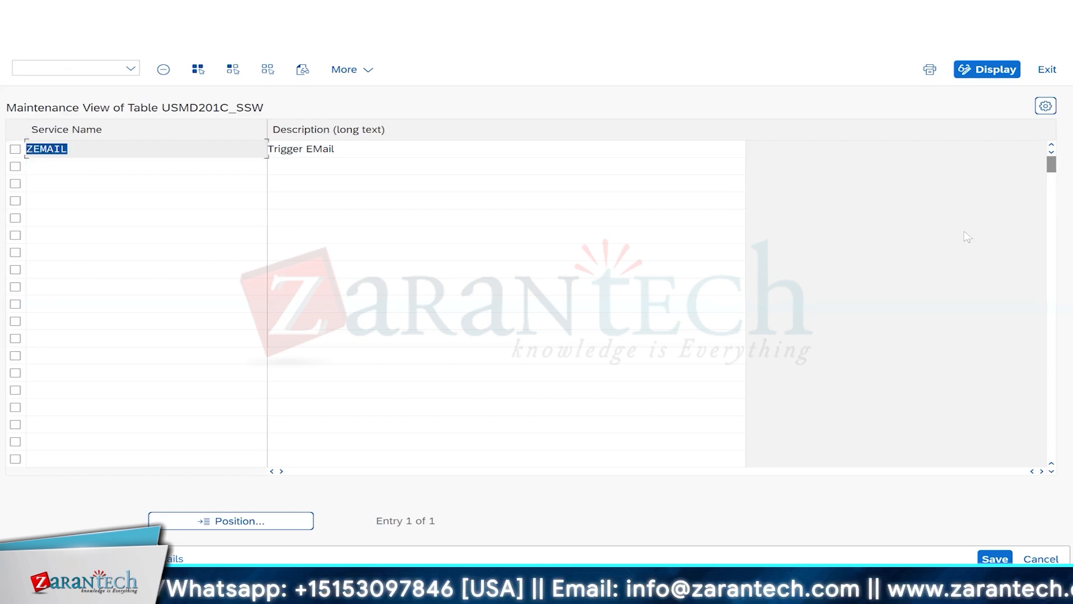
# Leave the service names view and open Configure Rule-Based Workflow for change request type YP_11
pyautogui.click(993, 70)
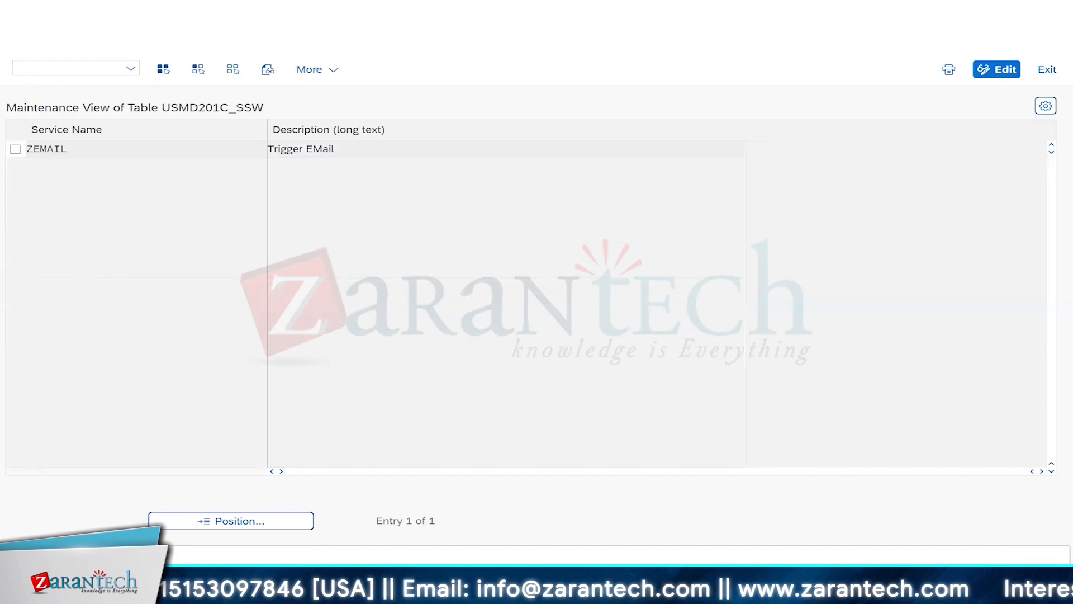
pyautogui.press('F3')
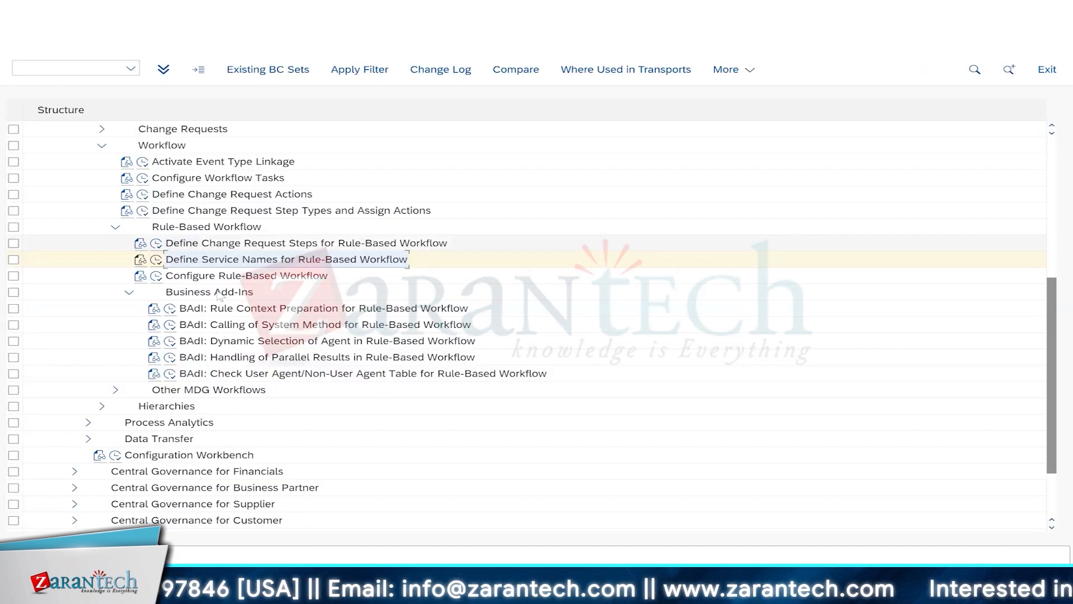
pyautogui.click(213, 278)
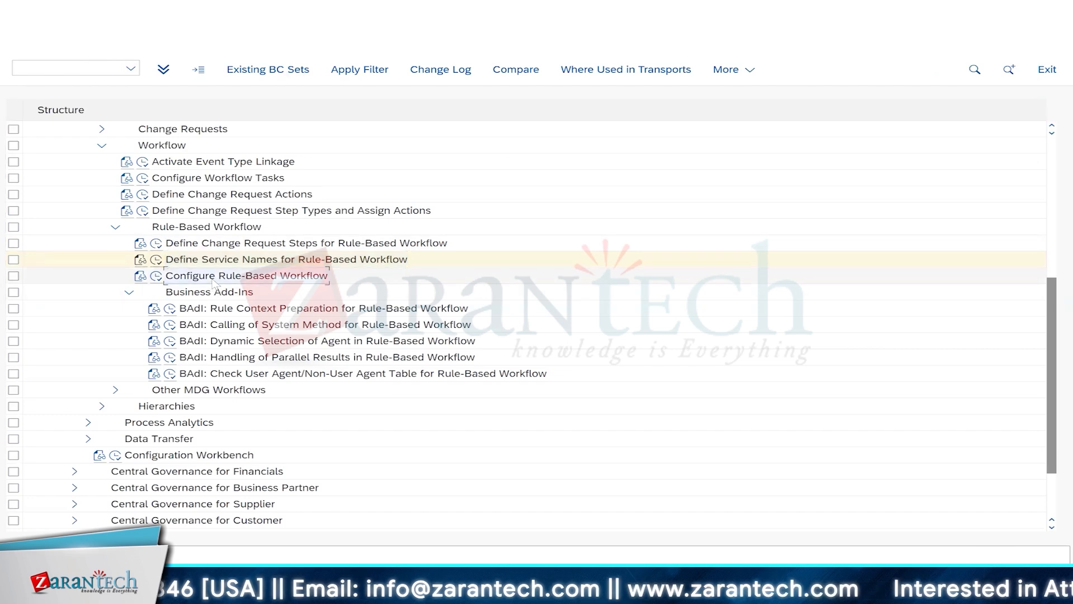
pyautogui.click(156, 276)
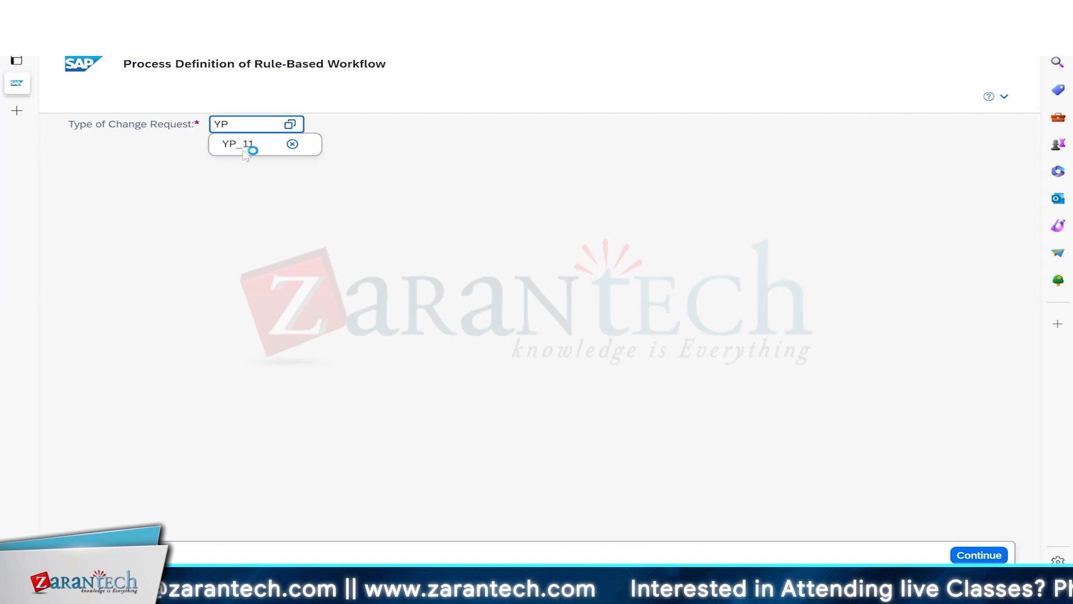
pyautogui.click(244, 146)
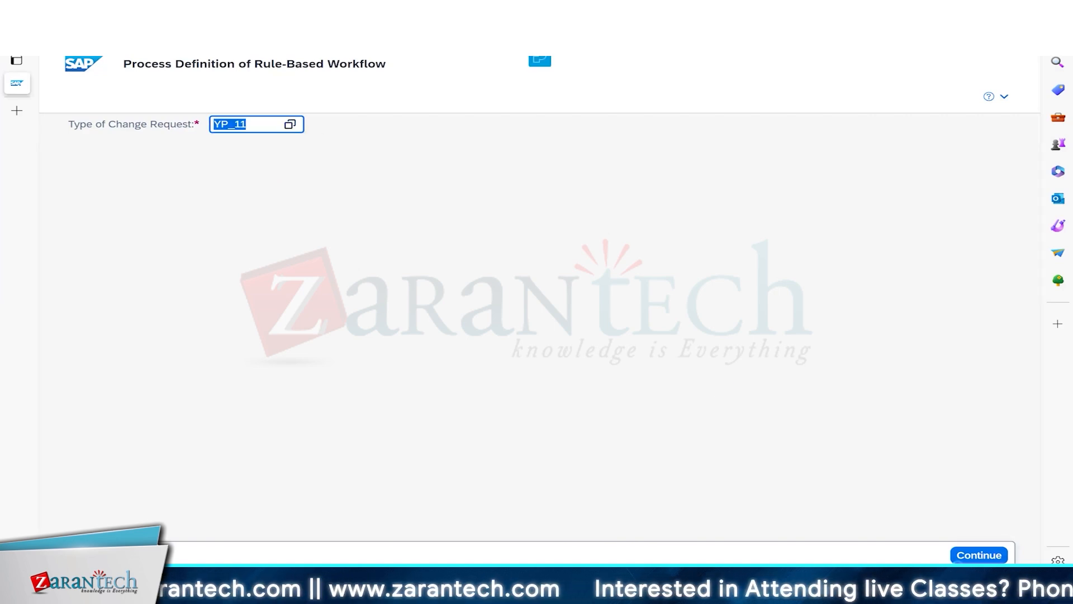
pyautogui.click(969, 557)
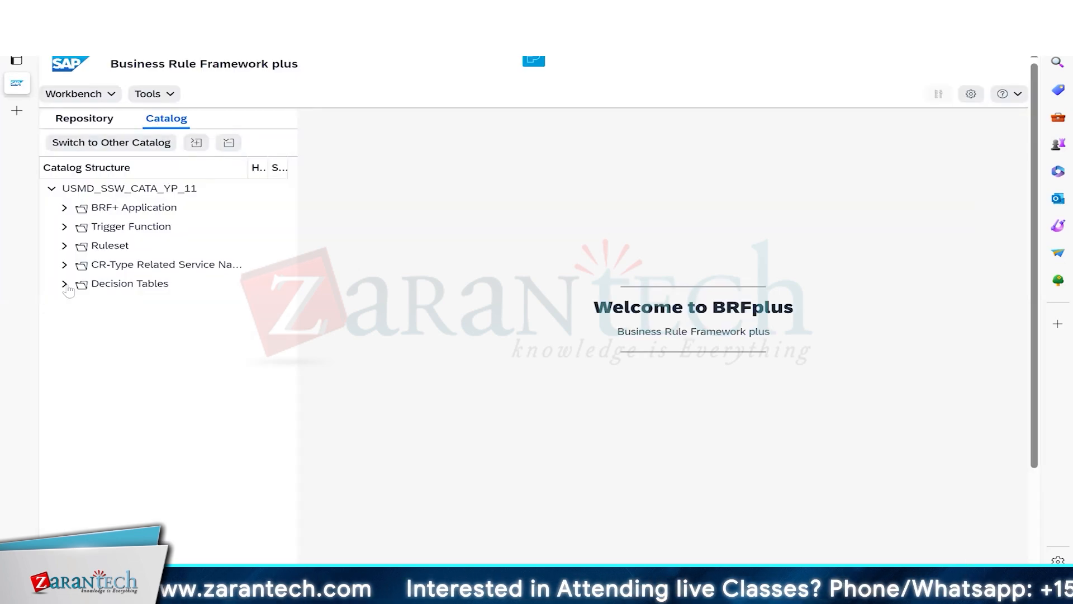
# Open the Non-User Agent Decision Table from the YP_11 catalog's decision tables in edit mode
pyautogui.click(66, 285)
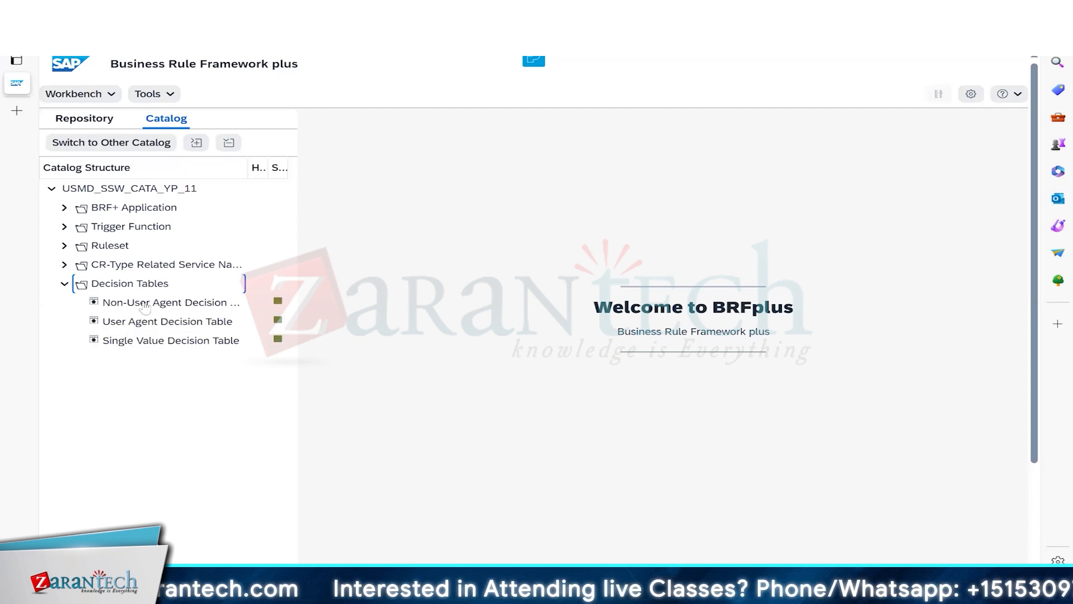
pyautogui.click(144, 307)
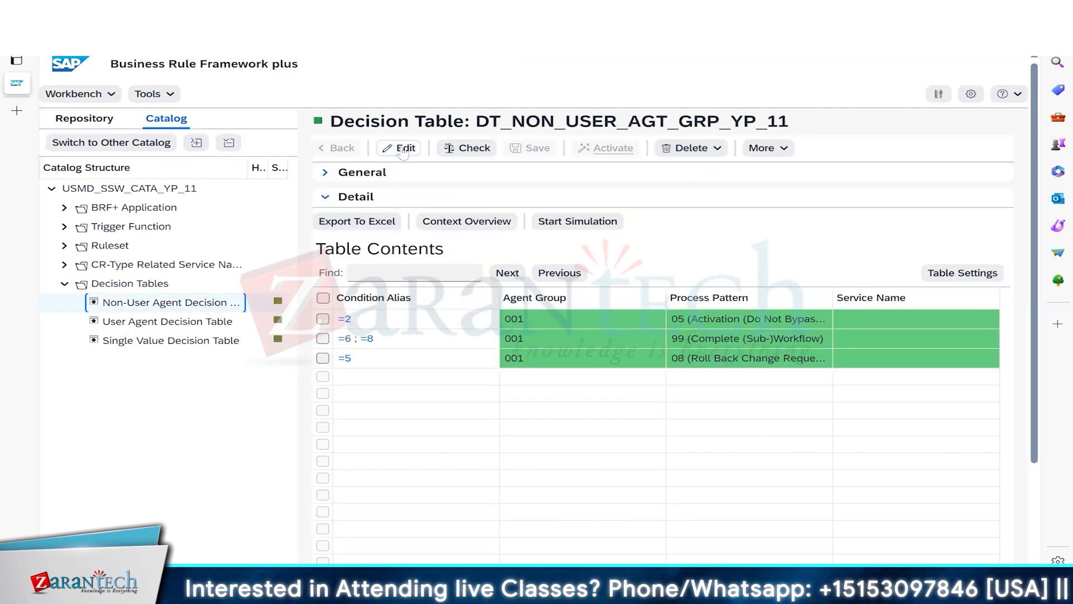
pyautogui.click(402, 149)
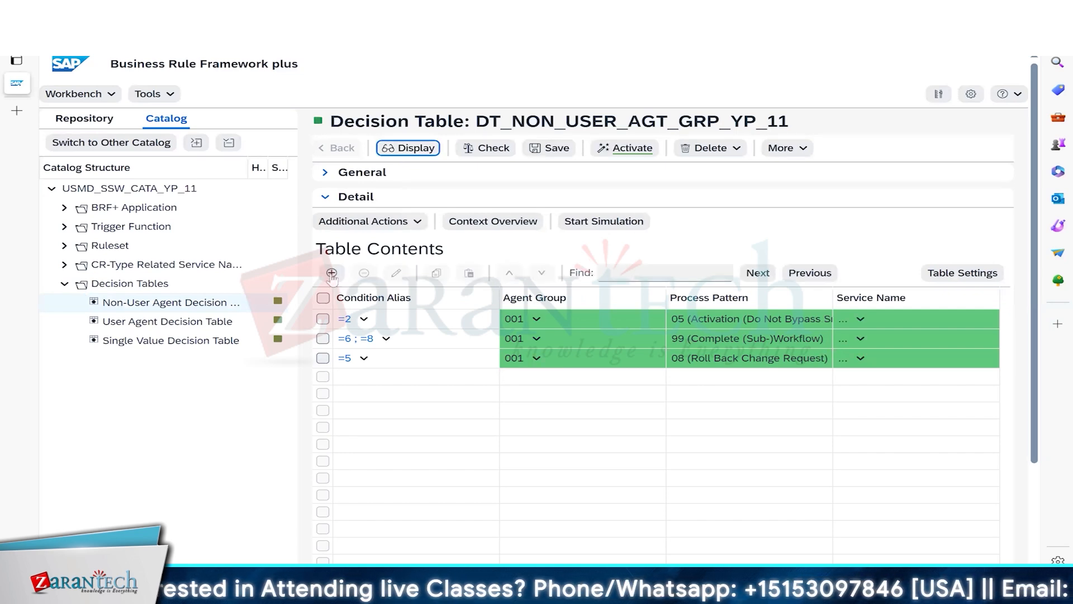
# Add a row to the non-user agent decision table with the condition alias equal to E
pyautogui.click(332, 273)
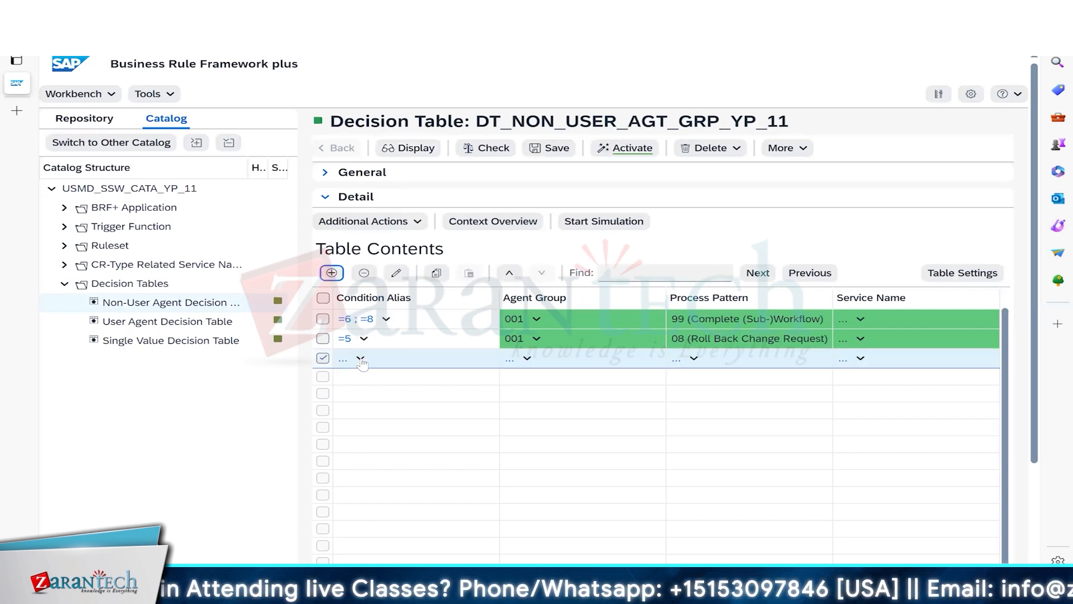
pyautogui.click(360, 358)
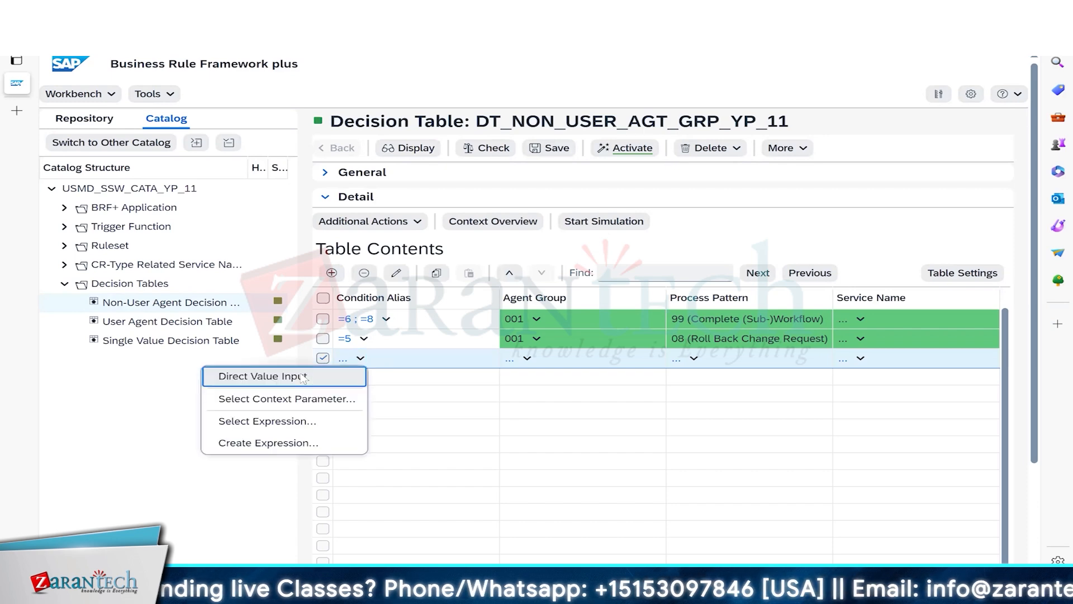
pyautogui.click(302, 378)
pyautogui.write('E')
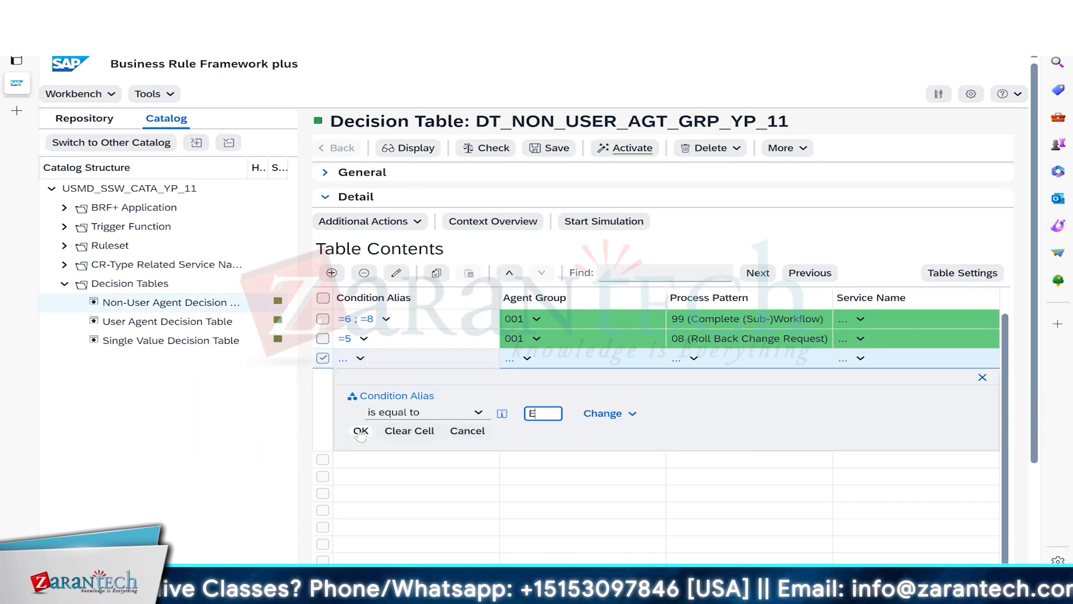
pyautogui.click(360, 431)
# Set the agent group of the alias E row to 001 as a direct value
pyautogui.click(364, 358)
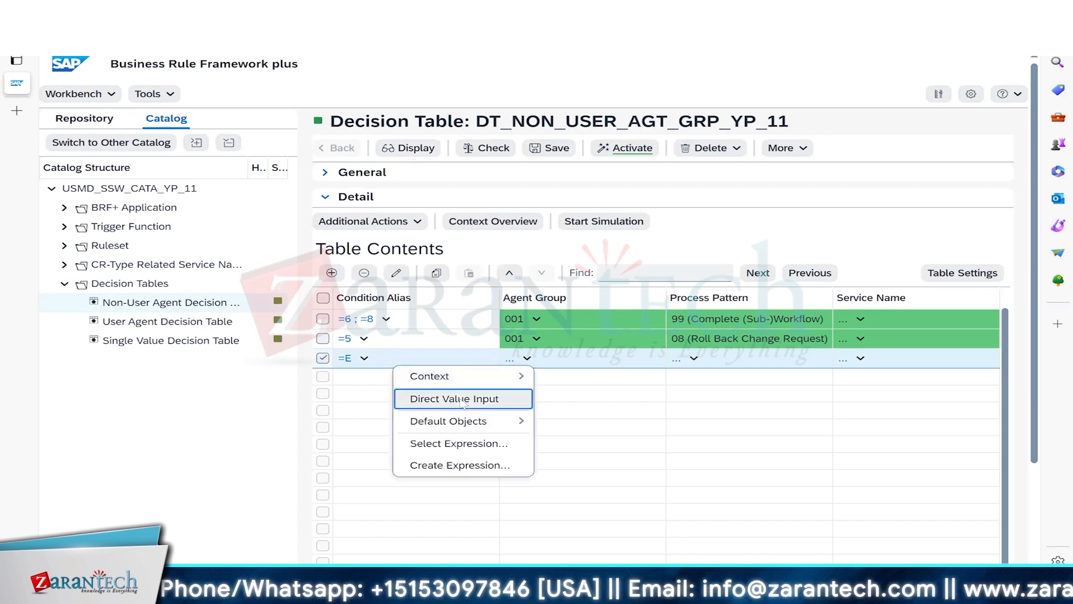
pyautogui.click(459, 398)
pyautogui.write('001')
pyautogui.press('Return')
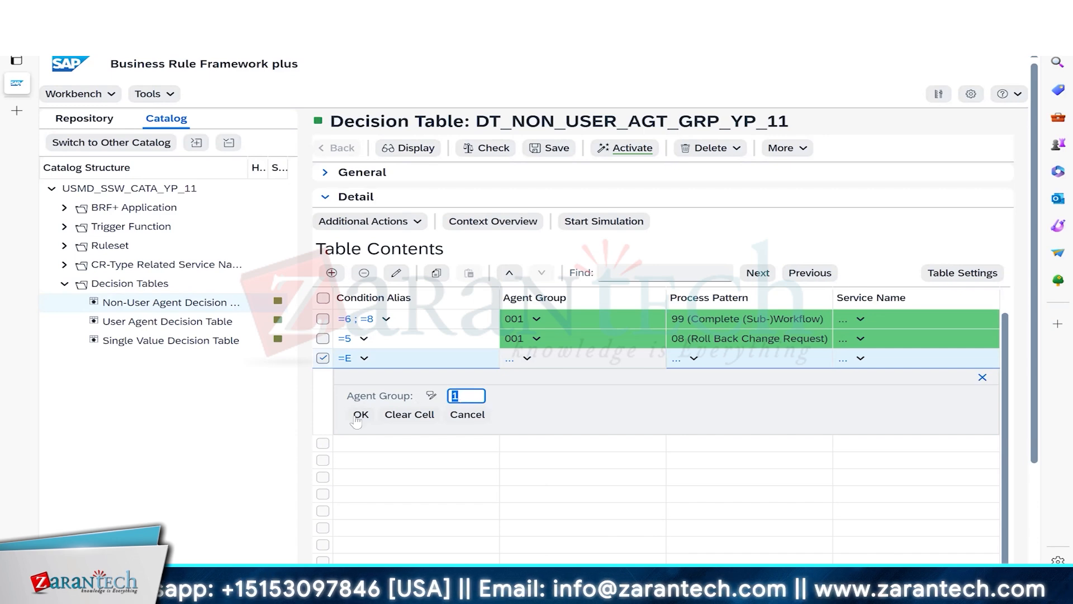
pyautogui.click(358, 418)
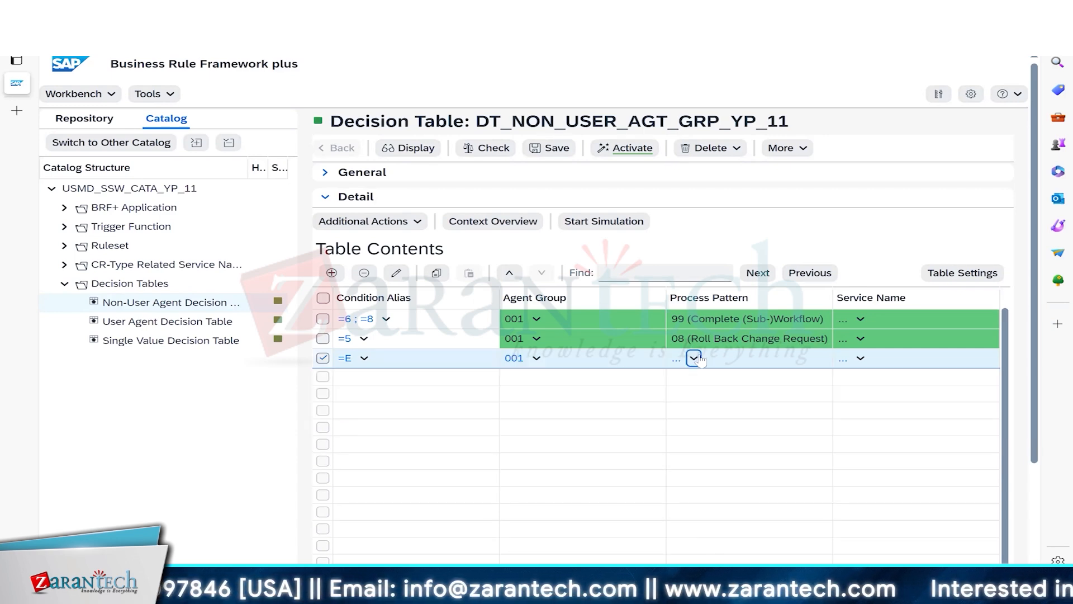
# Set the process pattern of the alias E row to 02 (Synchronous System Method)
pyautogui.click(693, 358)
pyautogui.click(655, 401)
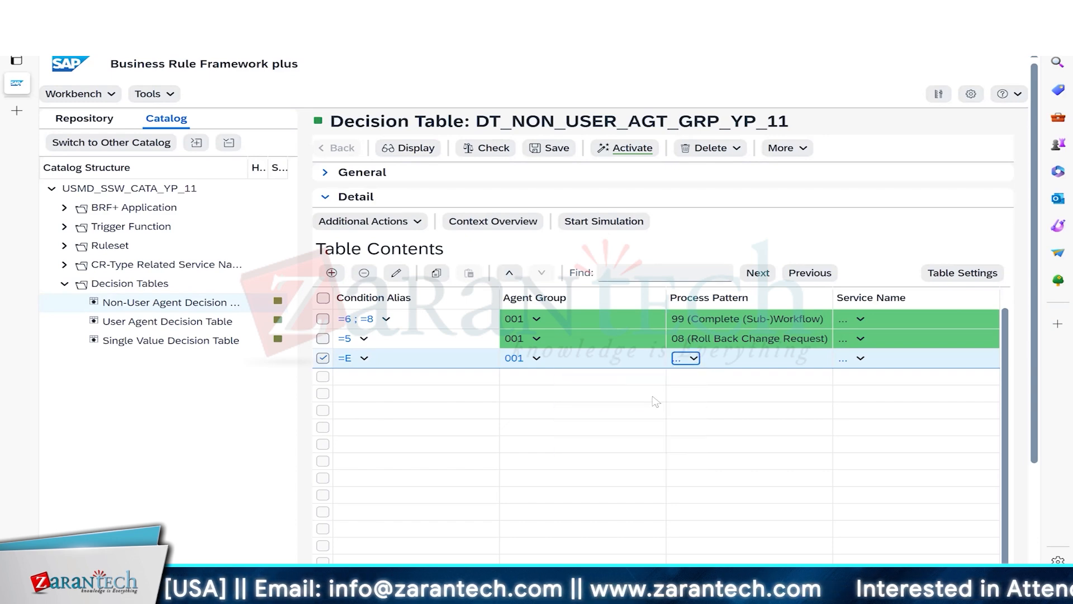
pyautogui.click(494, 397)
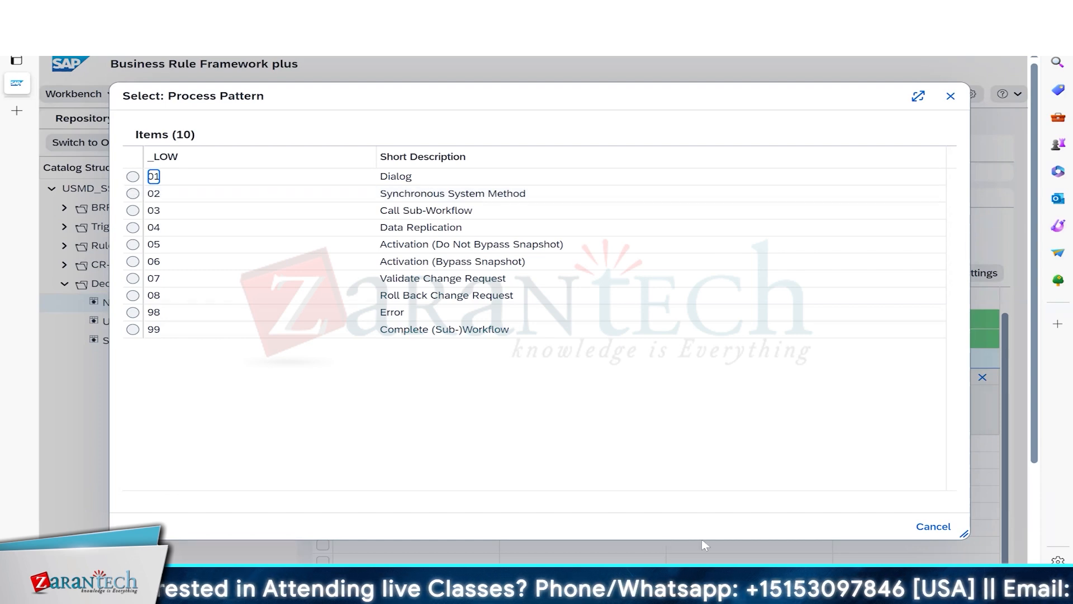
pyautogui.click(688, 590)
pyautogui.click(227, 326)
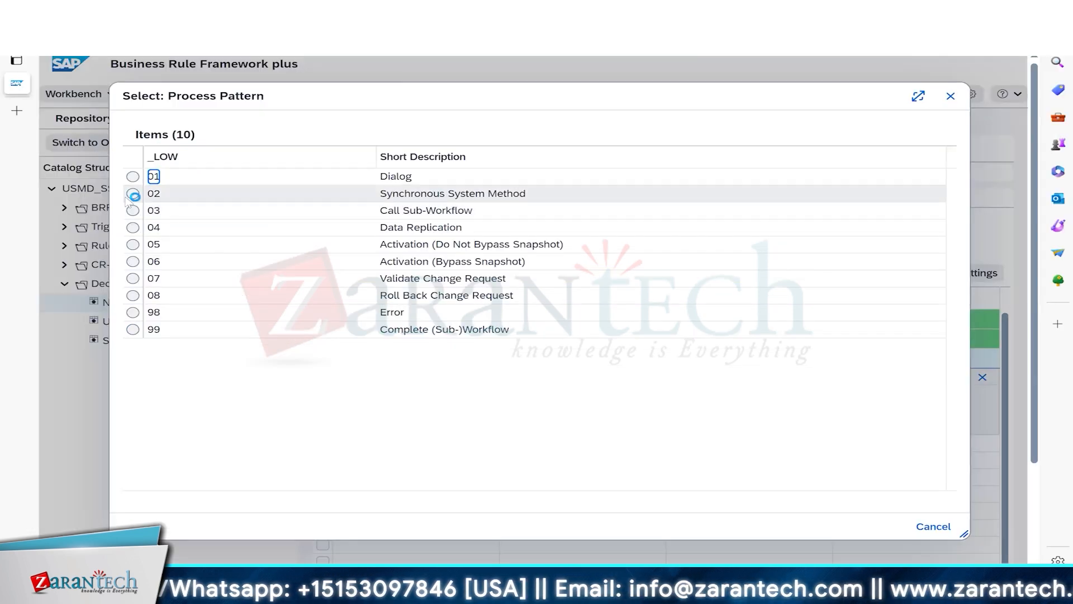
pyautogui.click(133, 194)
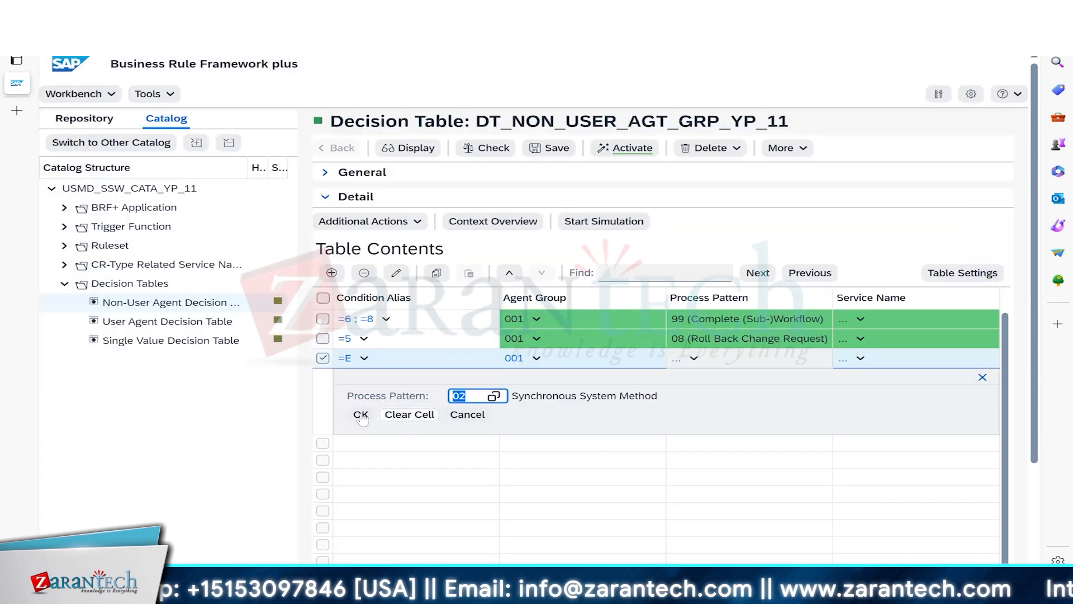
pyautogui.click(361, 416)
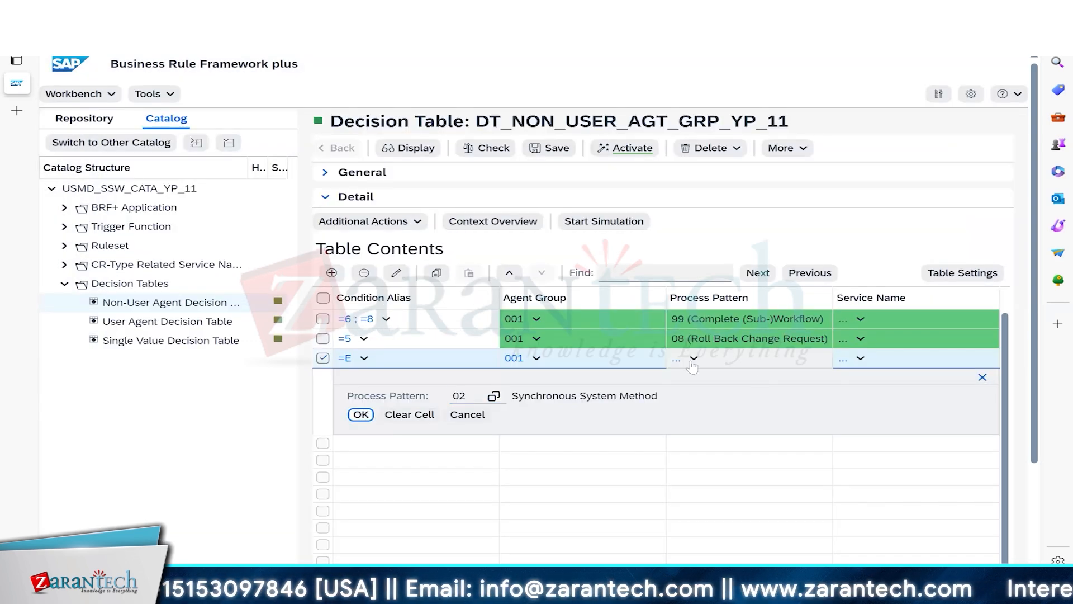
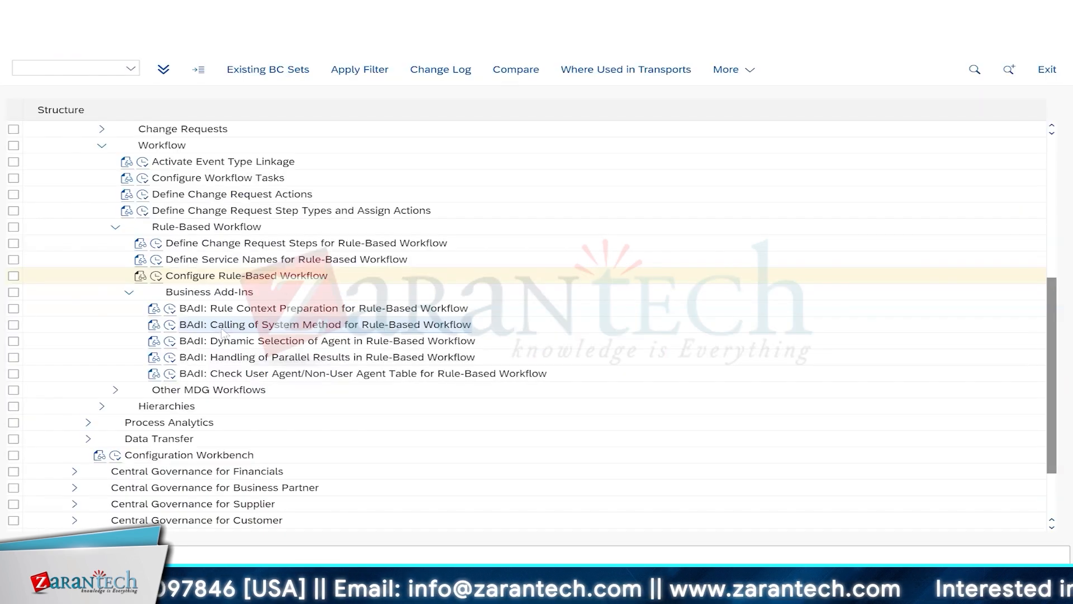
# Switch to the Excel design sheet and handwrite a boxed "BADI Def" heading with an outgoing arrow below the process pattern table
pyautogui.click(222, 330)
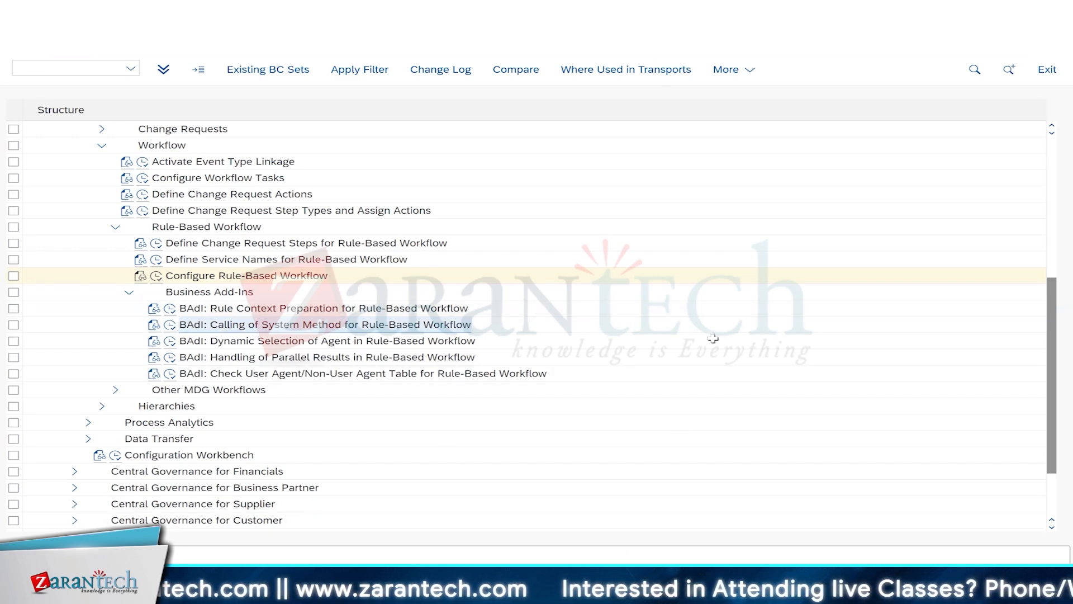
pyautogui.hotkey('alt', 'Tab')
pyautogui.scroll(-9, 718, 340)
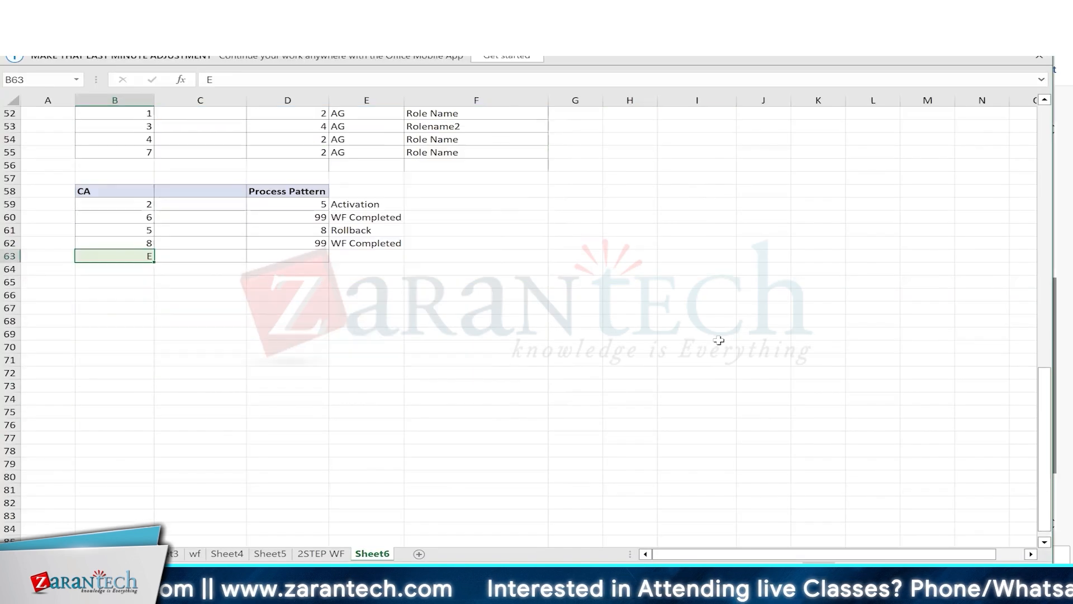
pyautogui.hotkey('ctrl', '2')
pyautogui.moveTo(453, 157)
pyautogui.mouseDown()
pyautogui.moveTo(430, 181)
pyautogui.moveTo(461, 165)
pyautogui.moveTo(430, 180)
pyautogui.mouseUp()
pyautogui.moveTo(471, 177)
pyautogui.mouseDown()
pyautogui.moveTo(482, 173)
pyautogui.moveTo(483, 193)
pyautogui.moveTo(484, 182)
pyautogui.mouseUp()
pyautogui.moveTo(491, 182); pyautogui.dragTo(484, 197)
pyautogui.moveTo(489, 183)
pyautogui.mouseDown()
pyautogui.moveTo(486, 197)
pyautogui.moveTo(524, 196)
pyautogui.mouseUp()
pyautogui.moveTo(499, 205); pyautogui.dragTo(539, 220)
pyautogui.moveTo(560, 222); pyautogui.dragTo(574, 228)
pyautogui.moveTo(585, 230)
pyautogui.mouseDown()
pyautogui.moveTo(576, 240)
pyautogui.moveTo(594, 237)
pyautogui.mouseUp()
pyautogui.moveTo(402, 184); pyautogui.dragTo(595, 265)
pyautogui.moveTo(445, 140)
pyautogui.mouseDown()
pyautogui.moveTo(403, 184)
pyautogui.moveTo(527, 162)
pyautogui.moveTo(592, 266)
pyautogui.moveTo(636, 246)
pyautogui.mouseUp()
pyautogui.moveTo(628, 242); pyautogui.dragTo(631, 260)
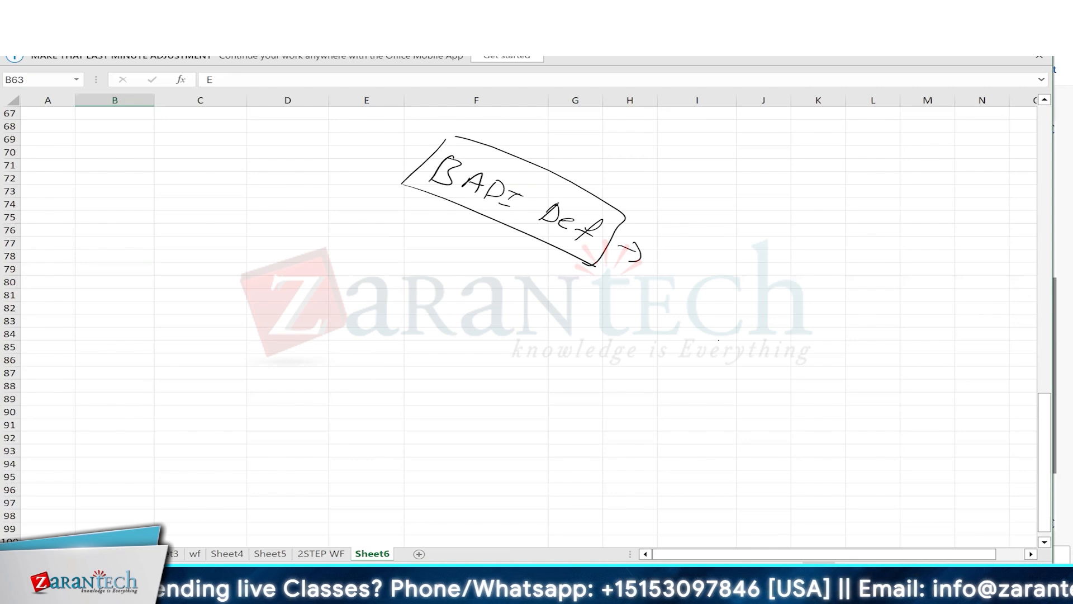
# Handwrite "S/M" after the arrow from the BADI Def box, circling the S and adding a tick mark beside it
pyautogui.moveTo(689, 262)
pyautogui.mouseDown()
pyautogui.moveTo(669, 275)
pyautogui.moveTo(675, 289)
pyautogui.mouseUp()
pyautogui.moveTo(693, 291); pyautogui.dragTo(721, 308)
pyautogui.moveTo(701, 256)
pyautogui.mouseDown()
pyautogui.moveTo(649, 268)
pyautogui.moveTo(673, 284)
pyautogui.moveTo(700, 253)
pyautogui.mouseUp()
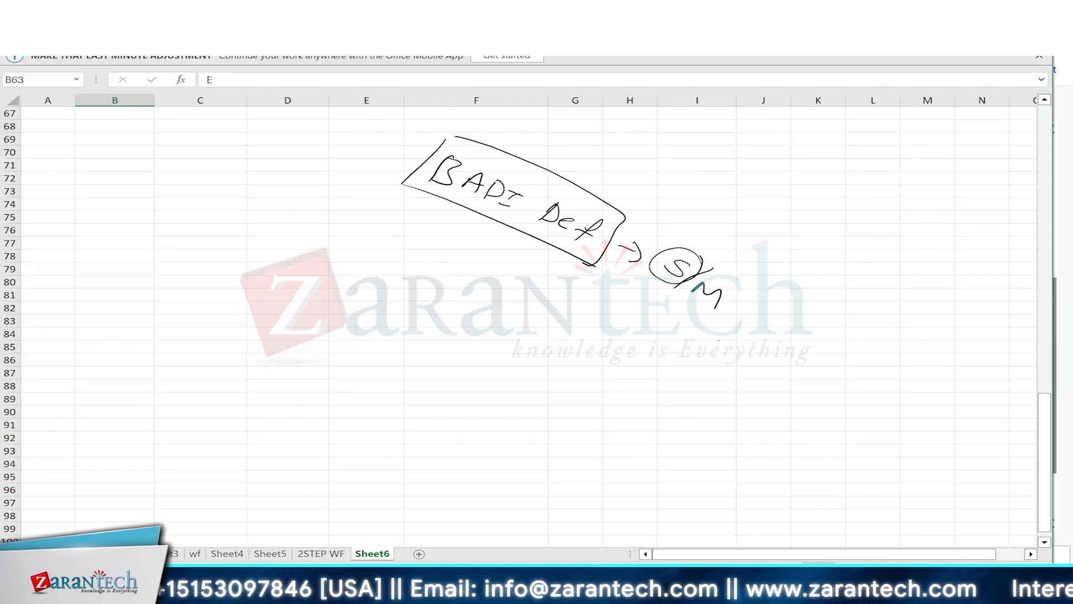
pyautogui.moveTo(725, 279); pyautogui.dragTo(775, 276)
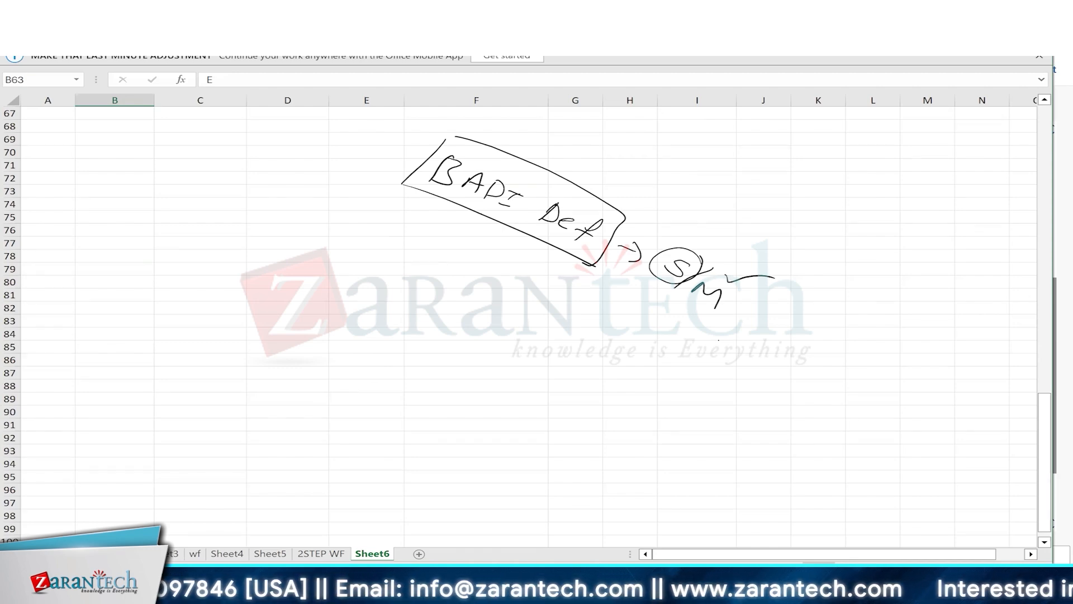
# Draw the first branch from the BADI Def box, labelled "Impl 1" with an arrow to "Email"
pyautogui.moveTo(464, 220)
pyautogui.mouseDown()
pyautogui.moveTo(469, 271)
pyautogui.moveTo(527, 308)
pyautogui.mouseUp()
pyautogui.moveTo(552, 301); pyautogui.dragTo(531, 317)
pyautogui.moveTo(566, 316)
pyautogui.mouseDown()
pyautogui.moveTo(586, 330)
pyautogui.moveTo(571, 334)
pyautogui.moveTo(647, 343)
pyautogui.moveTo(662, 376)
pyautogui.mouseUp()
pyautogui.moveTo(698, 373); pyautogui.dragTo(675, 398)
# Draw a second branch below Impl 1, labelled "Impl 2" with an arrow to "foll" for follow-on
pyautogui.moveTo(430, 262); pyautogui.dragTo(426, 295)
pyautogui.moveTo(424, 291)
pyautogui.mouseDown()
pyautogui.moveTo(428, 306)
pyautogui.moveTo(472, 319)
pyautogui.mouseUp()
pyautogui.moveTo(471, 317); pyautogui.dragTo(502, 335)
pyautogui.moveTo(506, 340)
pyautogui.mouseDown()
pyautogui.moveTo(526, 327)
pyautogui.moveTo(535, 352)
pyautogui.mouseUp()
pyautogui.moveTo(545, 352)
pyautogui.mouseDown()
pyautogui.moveTo(567, 364)
pyautogui.moveTo(564, 373)
pyautogui.moveTo(622, 386)
pyautogui.moveTo(617, 402)
pyautogui.mouseUp()
pyautogui.moveTo(620, 389); pyautogui.dragTo(627, 404)
pyautogui.moveTo(634, 401); pyautogui.dragTo(652, 420)
# Draw a third implementation branch below Impl 2 with an arrow to "FI" and another arrow to "R"
pyautogui.moveTo(419, 300); pyautogui.dragTo(405, 338)
pyautogui.moveTo(430, 346)
pyautogui.mouseDown()
pyautogui.moveTo(444, 353)
pyautogui.moveTo(424, 360)
pyautogui.mouseUp()
pyautogui.moveTo(442, 363); pyautogui.dragTo(473, 374)
pyautogui.moveTo(474, 379)
pyautogui.mouseDown()
pyautogui.moveTo(459, 390)
pyautogui.moveTo(483, 391)
pyautogui.mouseUp()
pyautogui.moveTo(485, 380); pyautogui.dragTo(520, 402)
pyautogui.moveTo(520, 396); pyautogui.dragTo(534, 411)
pyautogui.moveTo(532, 423)
pyautogui.mouseDown()
pyautogui.moveTo(566, 418)
pyautogui.moveTo(558, 425)
pyautogui.mouseUp()
pyautogui.moveTo(568, 428); pyautogui.dragTo(552, 437)
pyautogui.moveTo(565, 424); pyautogui.dragTo(578, 429)
pyautogui.moveTo(538, 432); pyautogui.dragTo(565, 443)
pyautogui.moveTo(578, 437)
pyautogui.mouseDown()
pyautogui.moveTo(596, 450)
pyautogui.moveTo(583, 460)
pyautogui.moveTo(661, 499)
pyautogui.mouseUp()
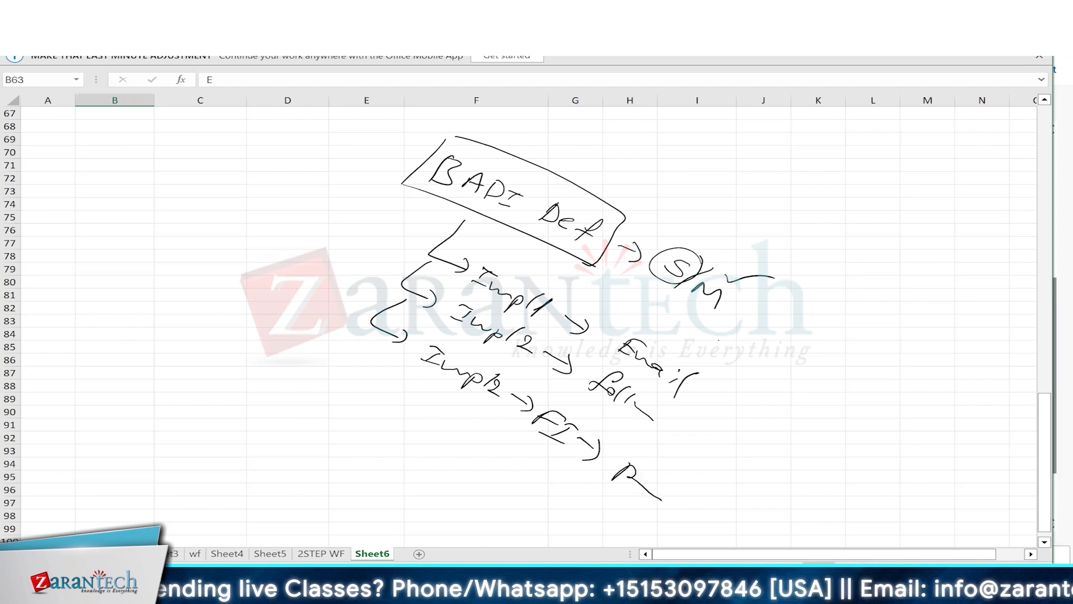
# Bracket the implementation branches, circle "Impl 1" and "Email", and draw an arrow leading away from Impl 1
pyautogui.moveTo(437, 224)
pyautogui.mouseDown()
pyautogui.moveTo(297, 344)
pyautogui.moveTo(299, 393)
pyautogui.mouseUp()
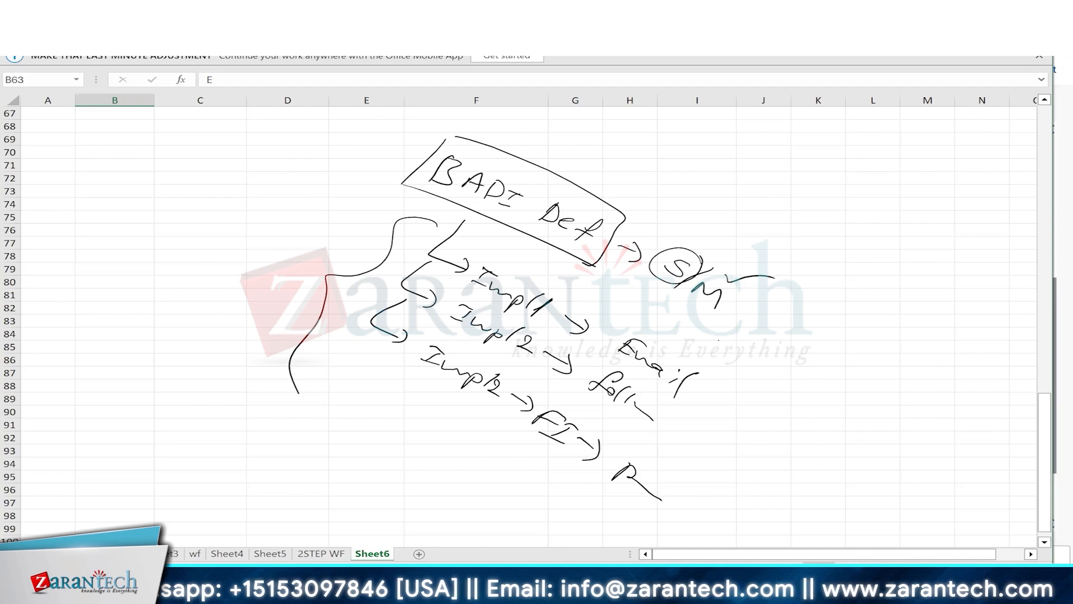
pyautogui.moveTo(439, 263); pyautogui.dragTo(567, 295)
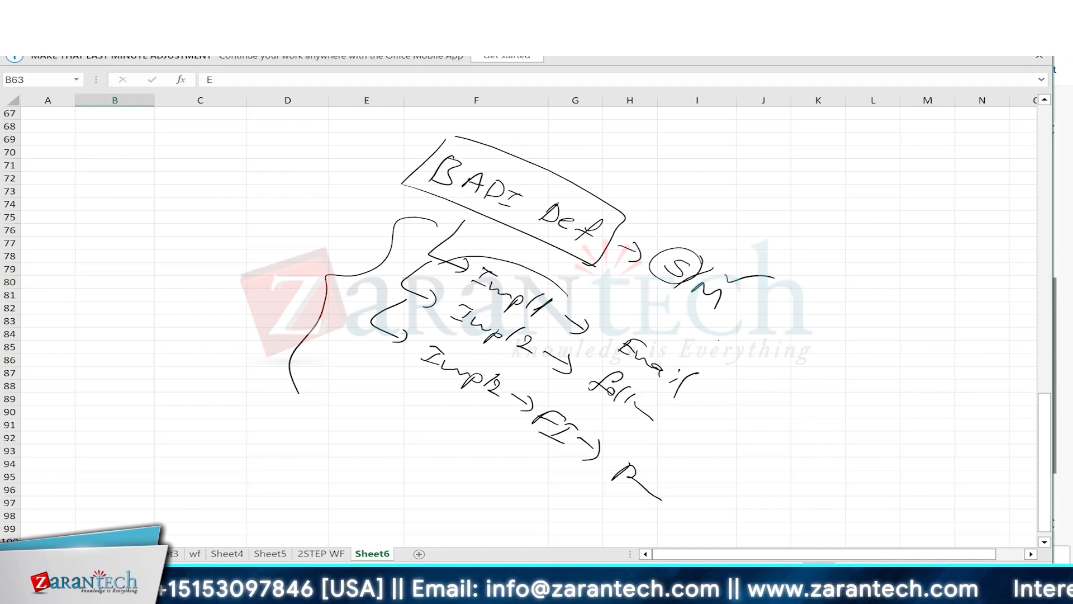
pyautogui.moveTo(439, 273); pyautogui.dragTo(450, 259)
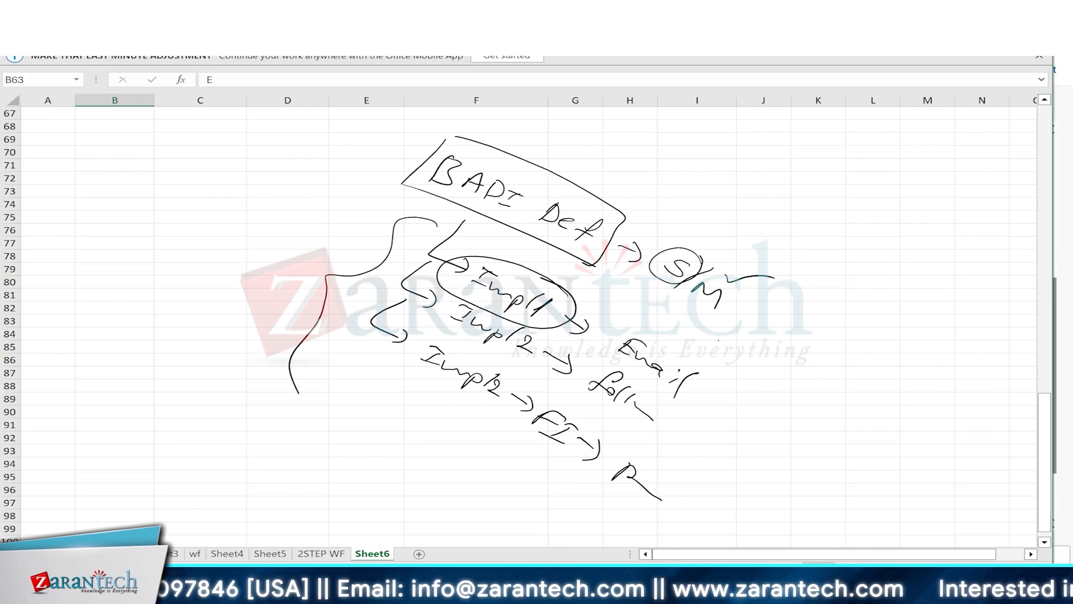
pyautogui.moveTo(603, 363)
pyautogui.mouseDown()
pyautogui.moveTo(719, 369)
pyautogui.moveTo(643, 402)
pyautogui.mouseUp()
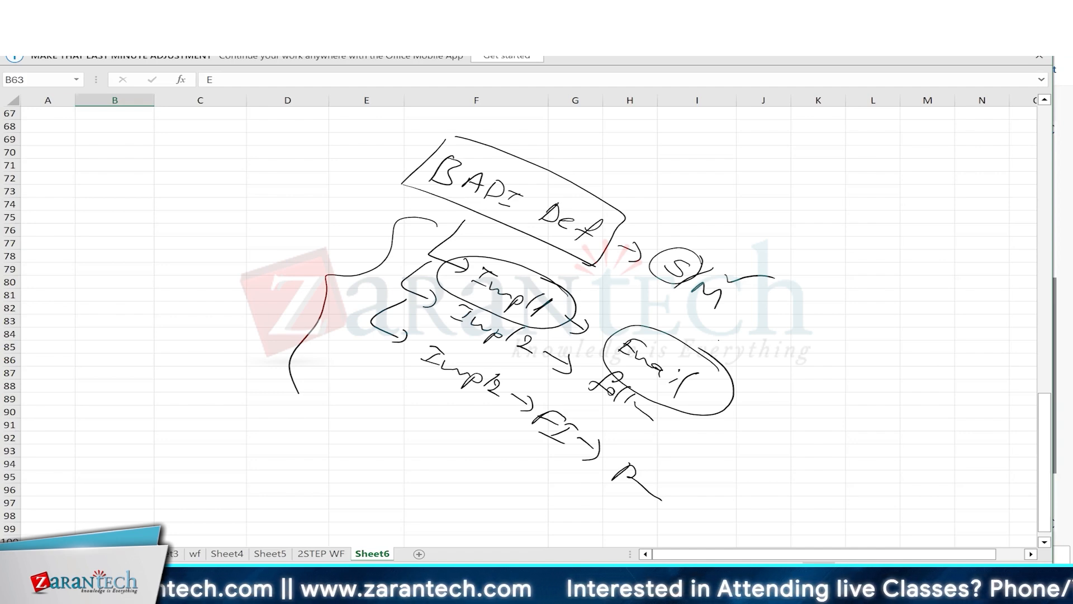
pyautogui.moveTo(370, 227)
pyautogui.mouseDown()
pyautogui.moveTo(429, 257)
pyautogui.moveTo(337, 211)
pyautogui.mouseUp()
pyautogui.moveTo(353, 204); pyautogui.dragTo(330, 220)
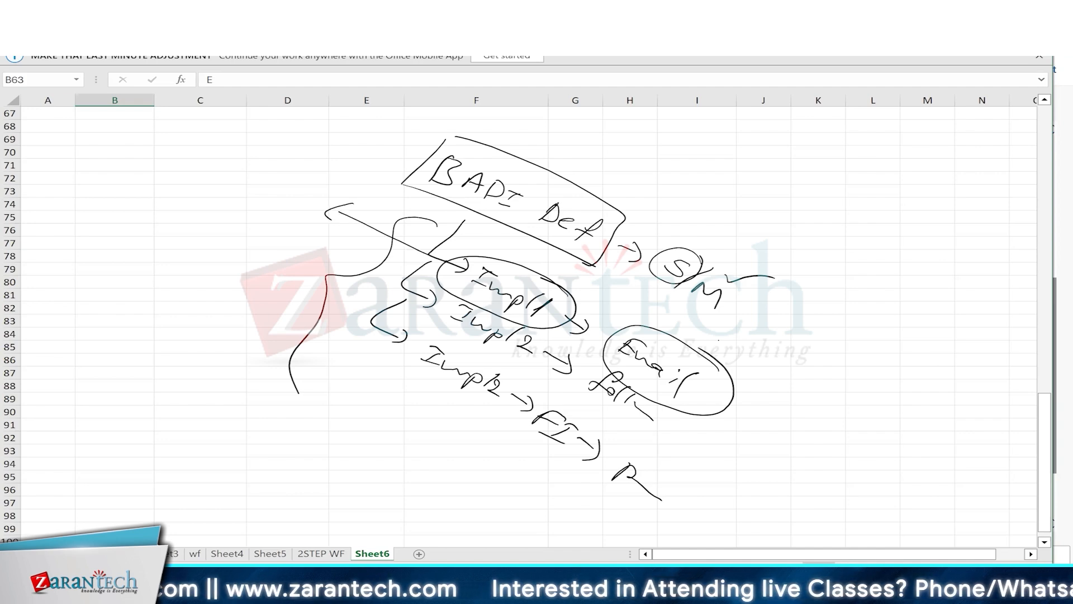
# Handwrite and underline "filterbased" at the end of the arrow leading away from Impl 1
pyautogui.moveTo(219, 134); pyautogui.dragTo(208, 151)
pyautogui.moveTo(220, 157); pyautogui.dragTo(220, 170)
pyautogui.moveTo(241, 157); pyautogui.dragTo(235, 174)
pyautogui.moveTo(233, 165); pyautogui.dragTo(271, 177)
pyautogui.moveTo(282, 171)
pyautogui.mouseDown()
pyautogui.moveTo(275, 189)
pyautogui.moveTo(333, 195)
pyautogui.mouseUp()
pyautogui.moveTo(172, 164); pyautogui.dragTo(316, 226)
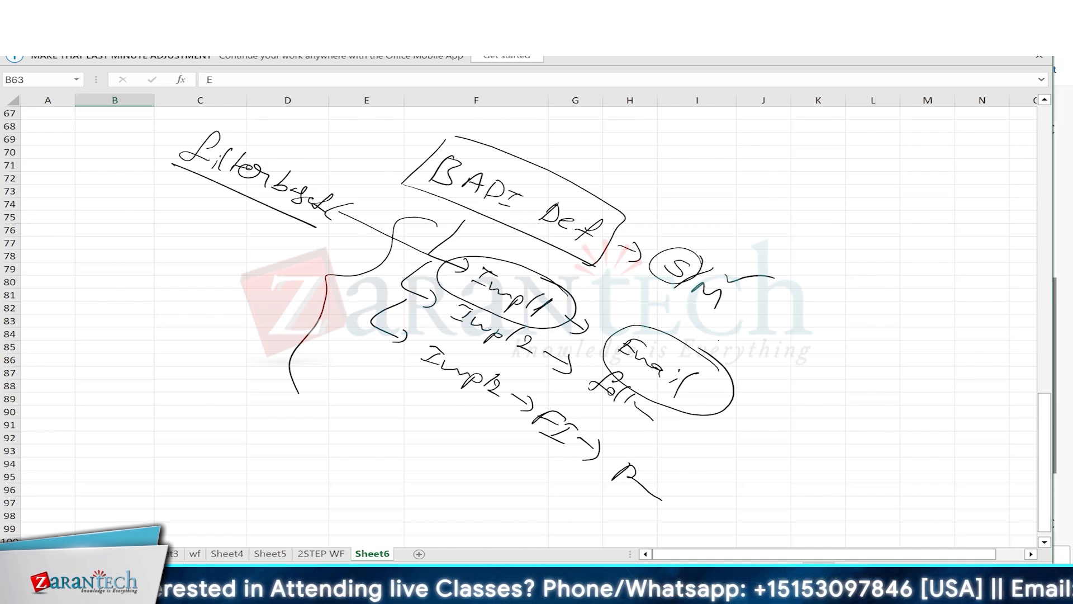
# Handwrite "service name =" below the filterbased note
pyautogui.moveTo(125, 172); pyautogui.dragTo(144, 182)
pyautogui.moveTo(152, 171); pyautogui.dragTo(146, 187)
pyautogui.moveTo(154, 182); pyautogui.dragTo(161, 179)
pyautogui.moveTo(166, 177); pyautogui.dragTo(168, 190)
pyautogui.moveTo(159, 185); pyautogui.dragTo(267, 238)
pyautogui.moveTo(128, 210); pyautogui.dragTo(163, 227)
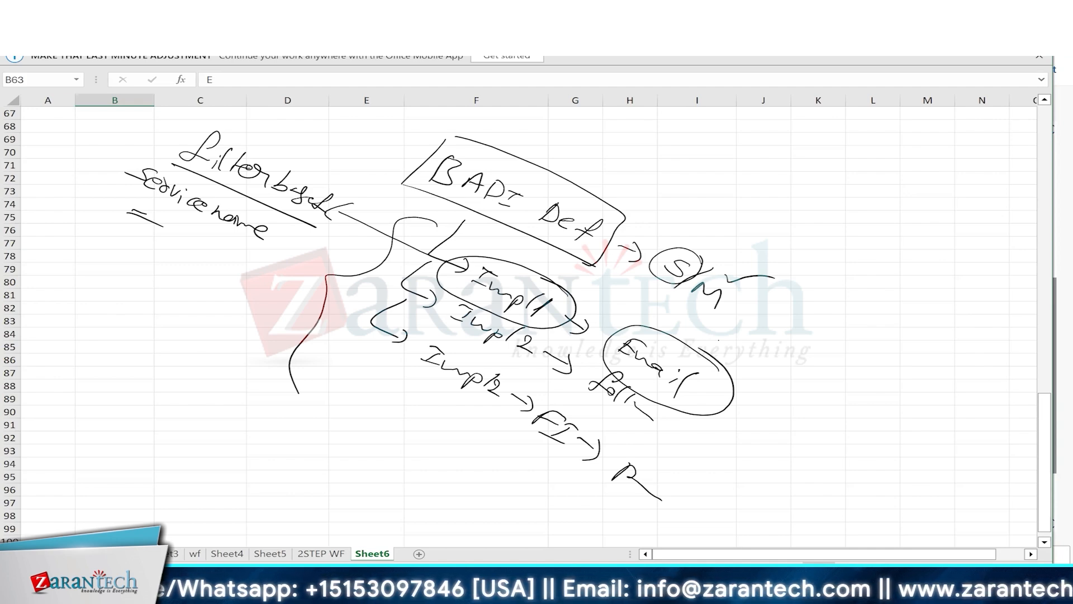
# Complete the service name note with an underlined "ZEmail" and add a curly brace beside the note
pyautogui.moveTo(180, 226); pyautogui.dragTo(193, 248)
pyautogui.moveTo(198, 254)
pyautogui.mouseDown()
pyautogui.moveTo(222, 242)
pyautogui.moveTo(216, 260)
pyautogui.mouseUp()
pyautogui.moveTo(218, 249); pyautogui.dragTo(237, 269)
pyautogui.moveTo(249, 269); pyautogui.dragTo(256, 276)
pyautogui.moveTo(259, 272); pyautogui.dragTo(262, 287)
pyautogui.moveTo(123, 238); pyautogui.dragTo(260, 295)
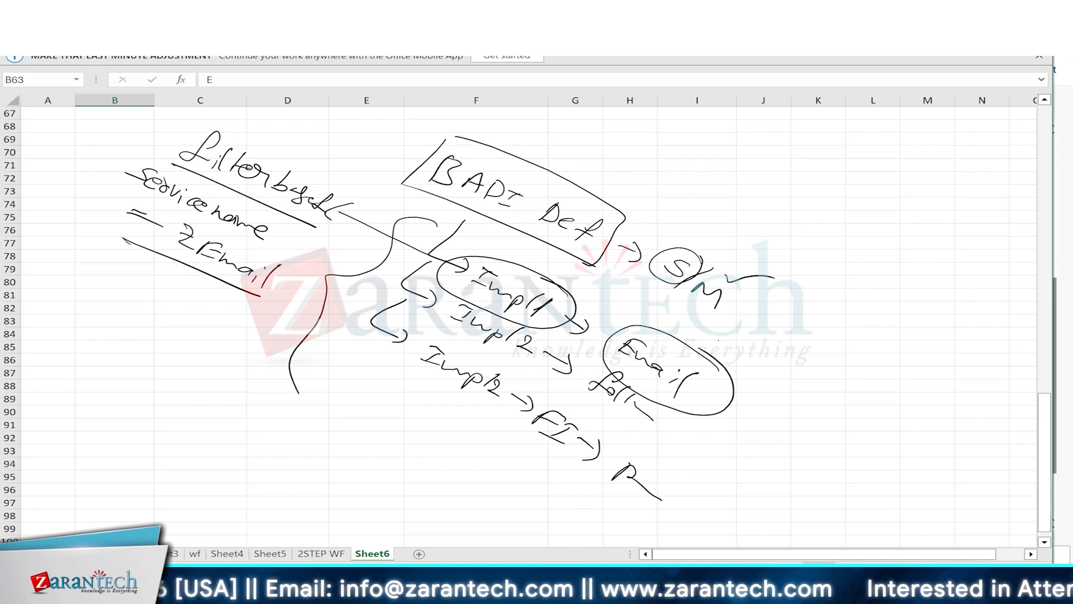
pyautogui.moveTo(139, 159); pyautogui.dragTo(87, 228)
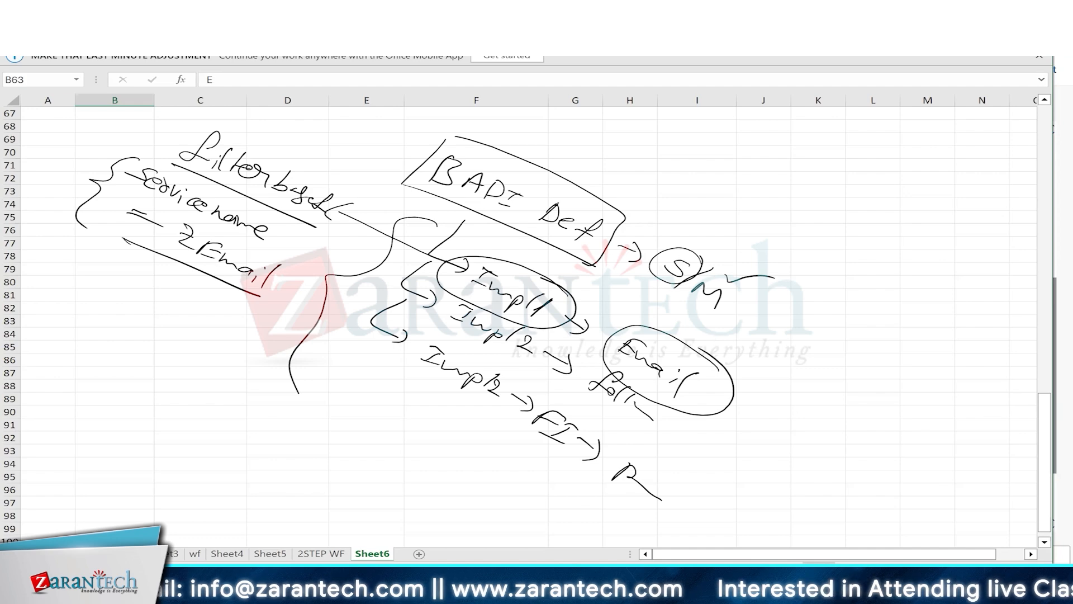
# Switch to the BRFplus non-user agent decision table and set the service name of the alias E row to ZEMAIL (Trigger EMail)
pyautogui.hotkey('alt', 'Tab')
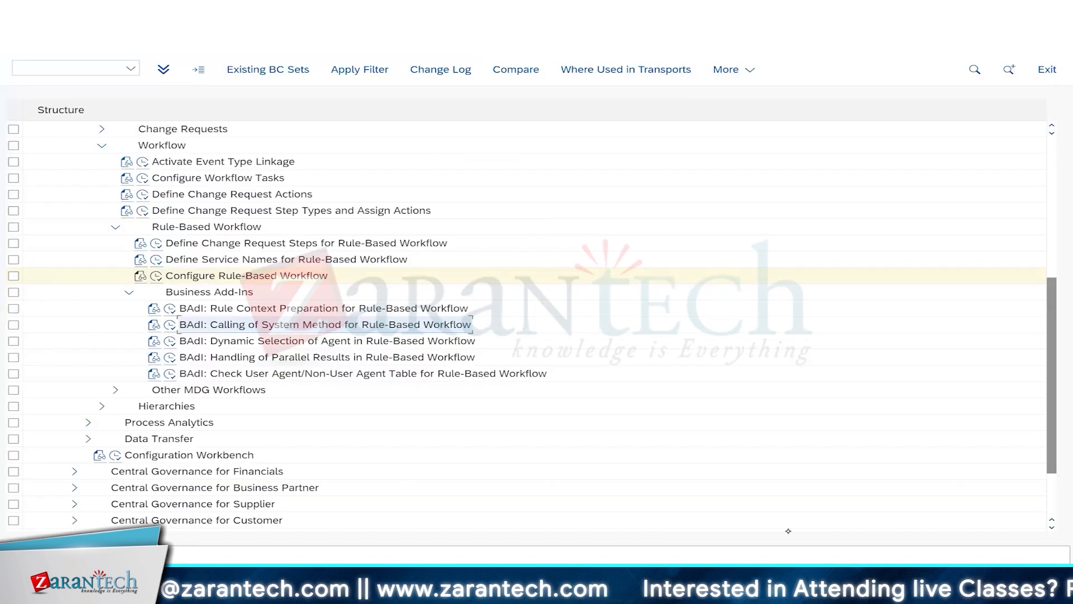
pyautogui.hotkey('alt', 'Tab')
pyautogui.click(861, 359)
pyautogui.click(807, 405)
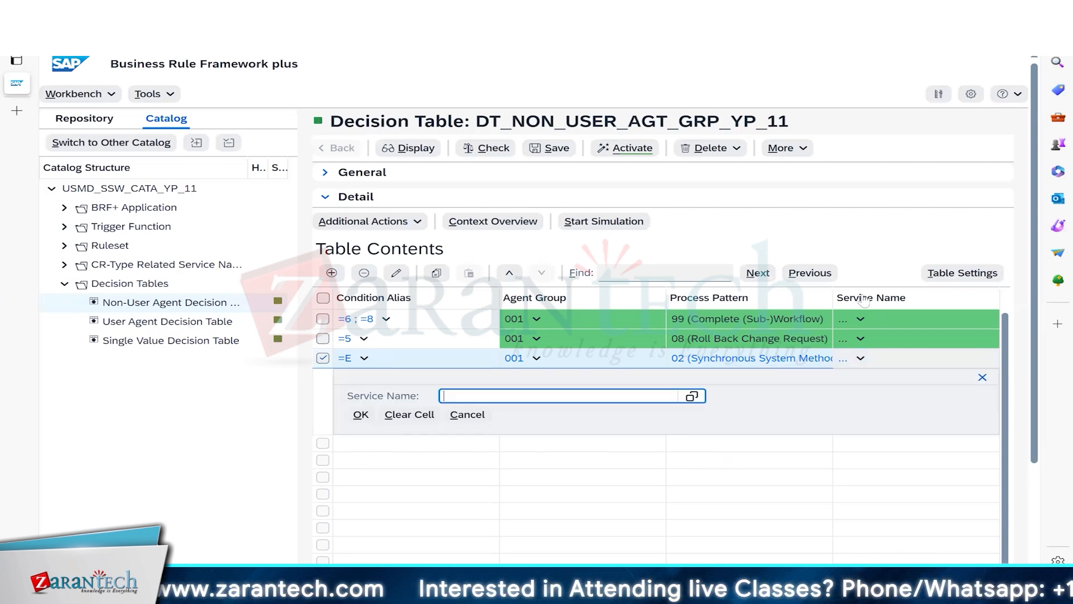
pyautogui.press('F4')
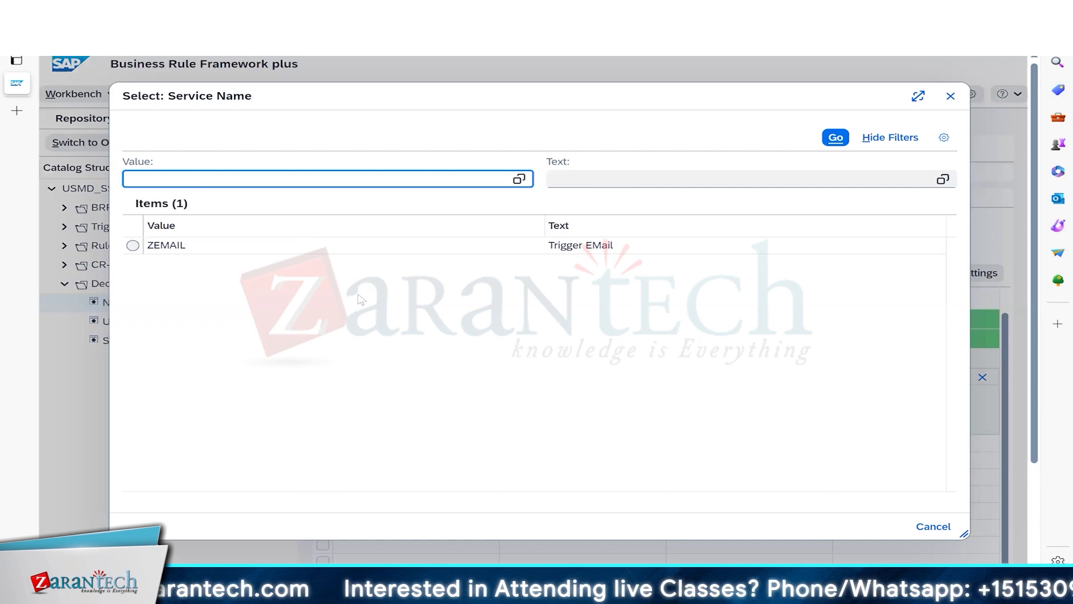
pyautogui.click(133, 246)
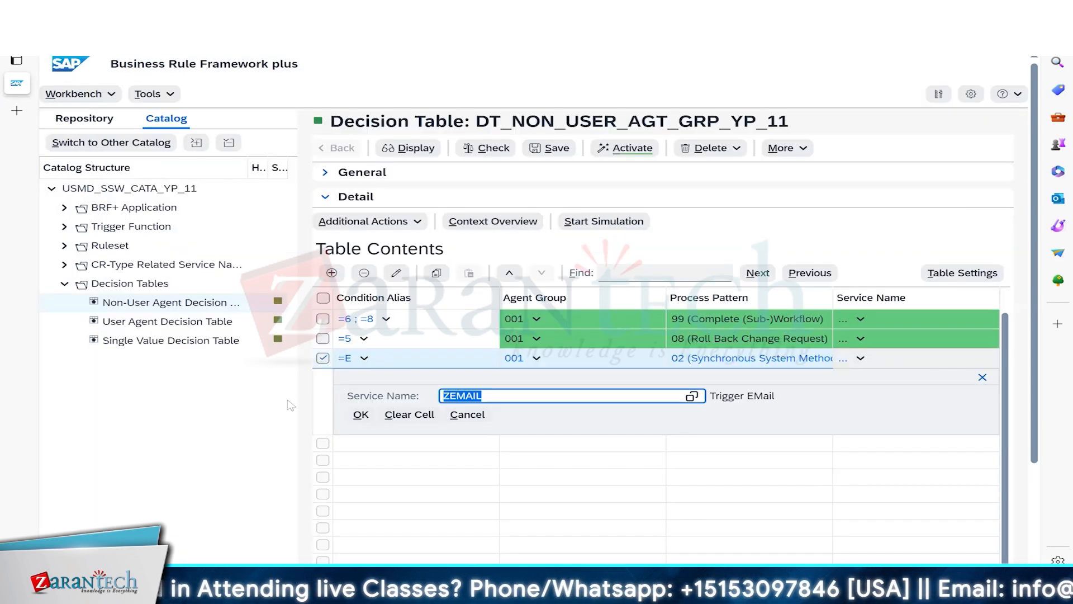
pyautogui.click(361, 415)
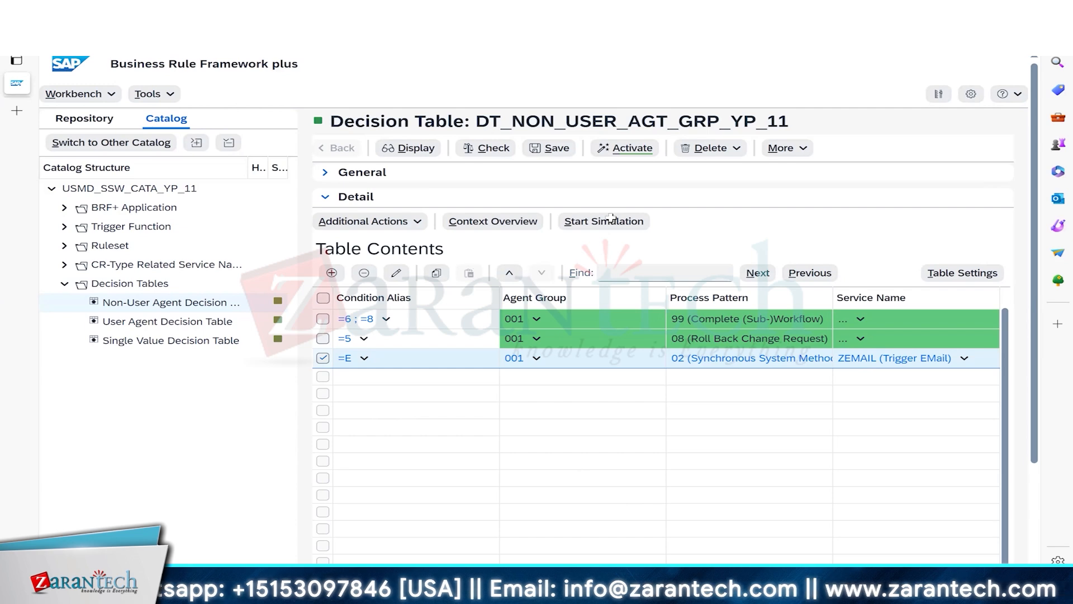
# Switch back to the Excel design sheet and set the process pattern of the CA E row to 2
pyautogui.hotkey('alt', 'Tab')
pyautogui.scroll(5, 750, 300)
pyautogui.click(666, 352)
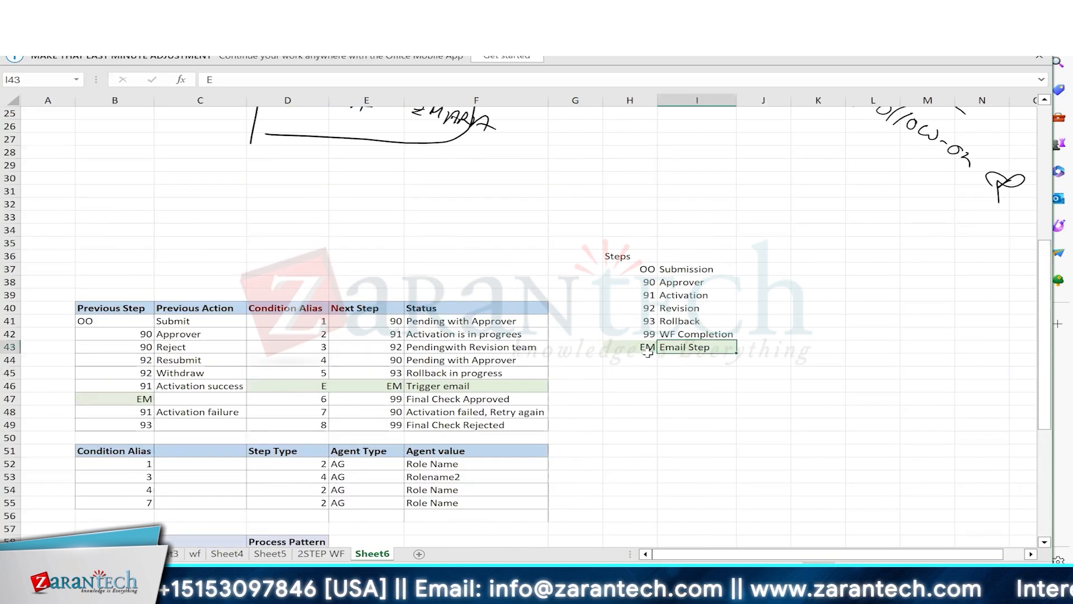
pyautogui.scroll(-2, 456, 300)
pyautogui.click(301, 309)
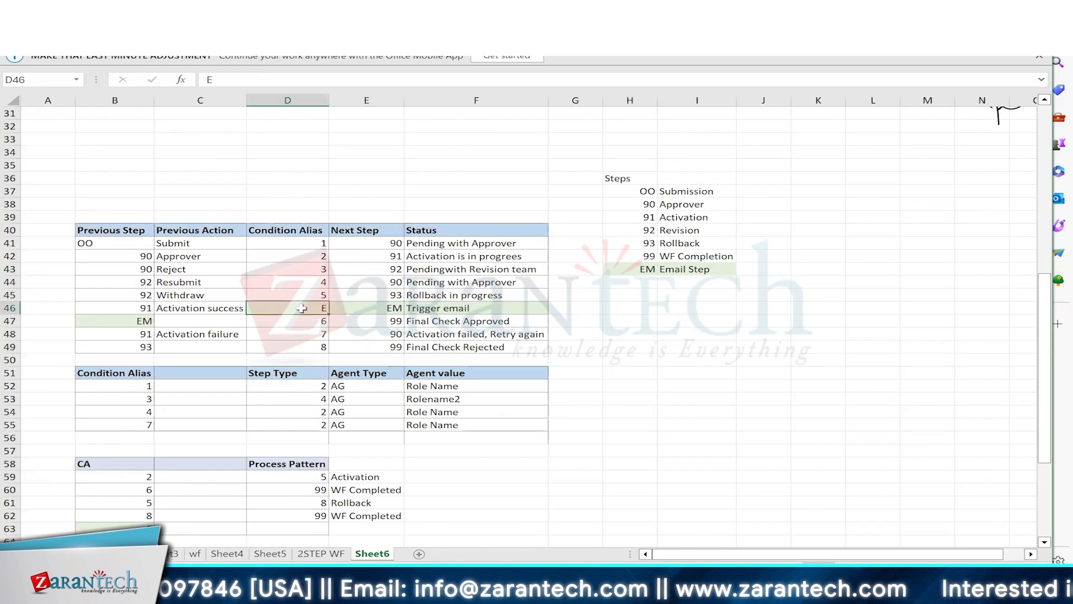
pyautogui.scroll(-4, 302, 311)
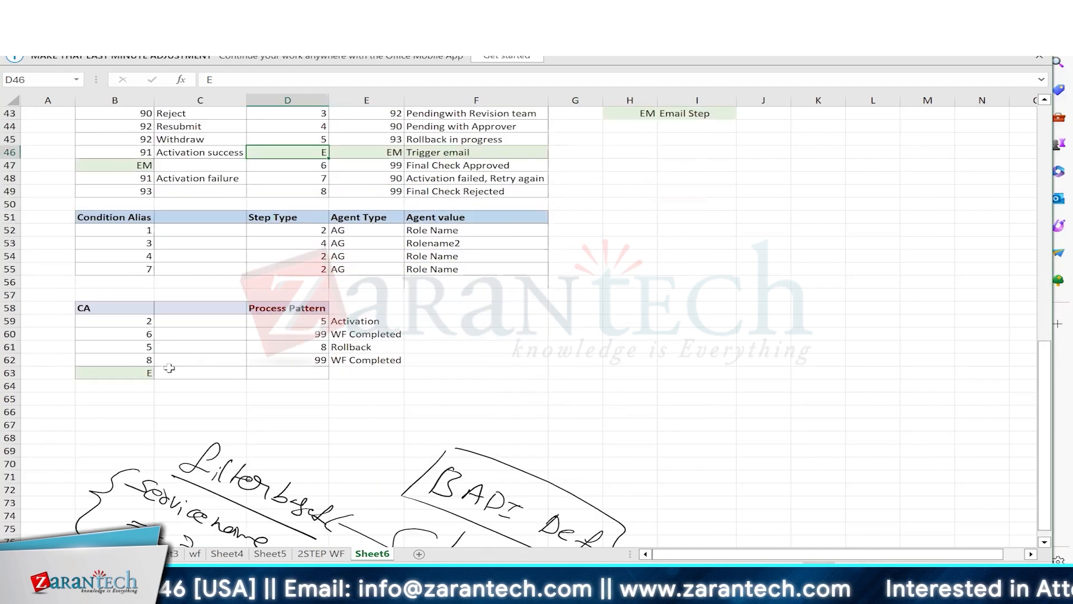
pyautogui.click(137, 373)
pyautogui.click(305, 371)
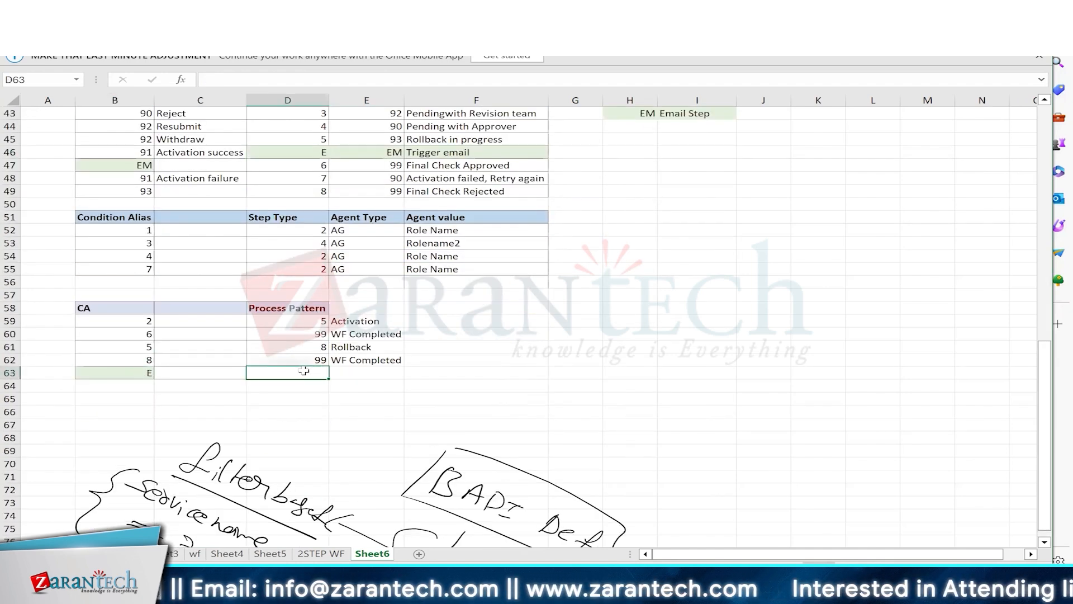
pyautogui.write('2')
pyautogui.press('Return')
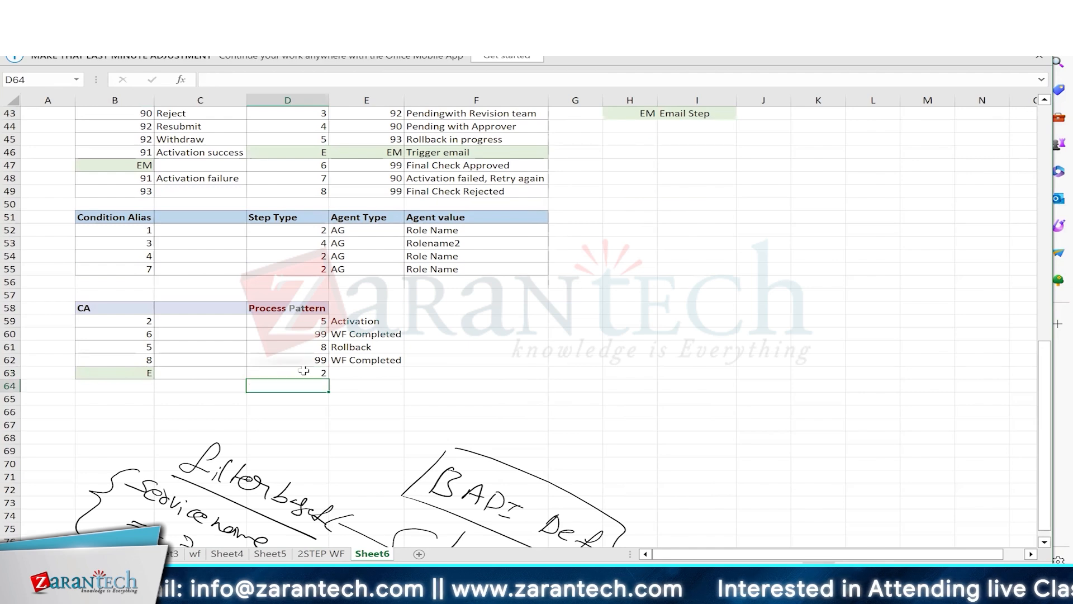
# Describe the process pattern of the CA E row as "System badi"
pyautogui.press('Tab')
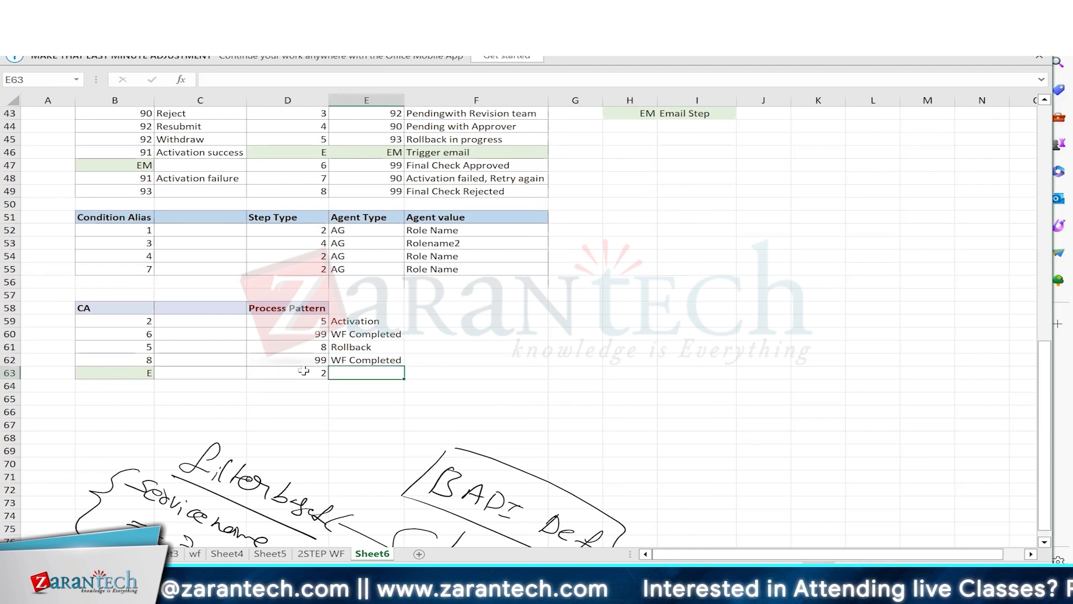
pyautogui.write('System ')
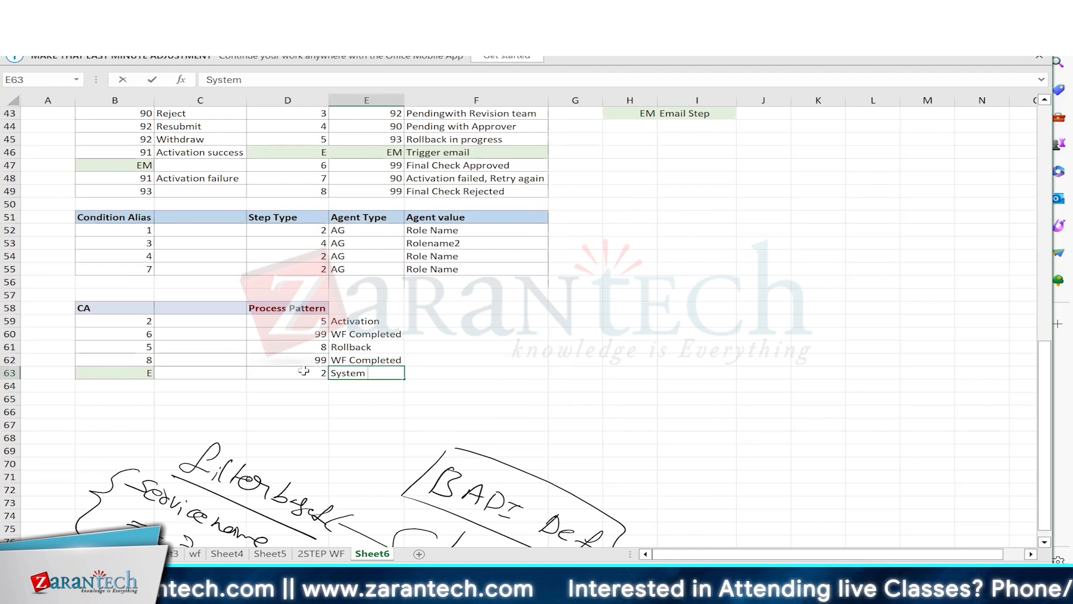
pyautogui.write('badi')
pyautogui.press('Return')
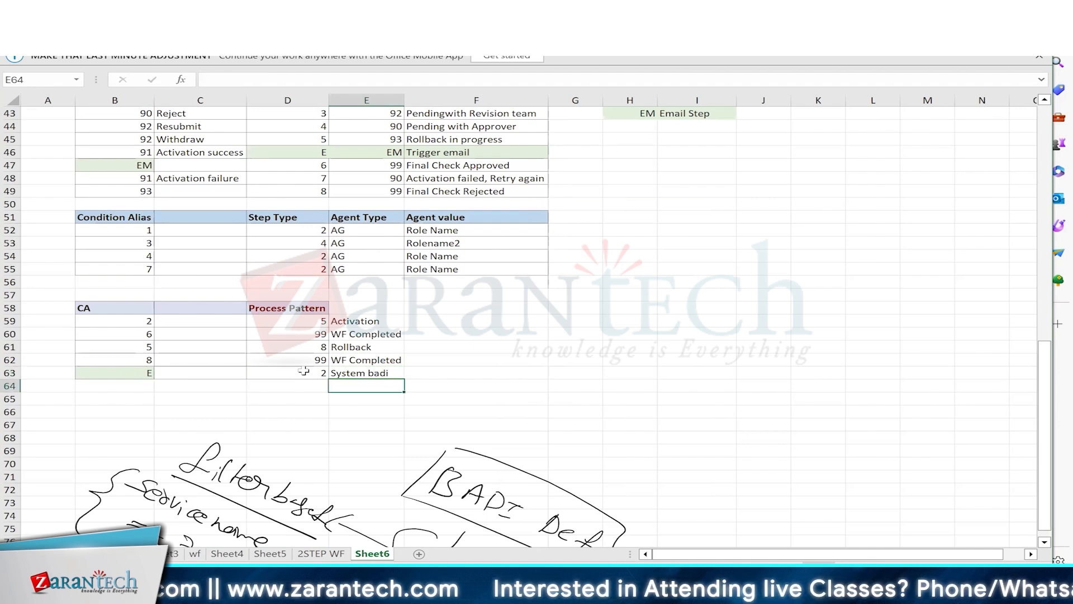
# Add a "Service Name" column heading in cell F58 of the process pattern table
pyautogui.press('Up')
pyautogui.press('Up')
pyautogui.press('Up')
pyautogui.press('Up')
pyautogui.press('Up')
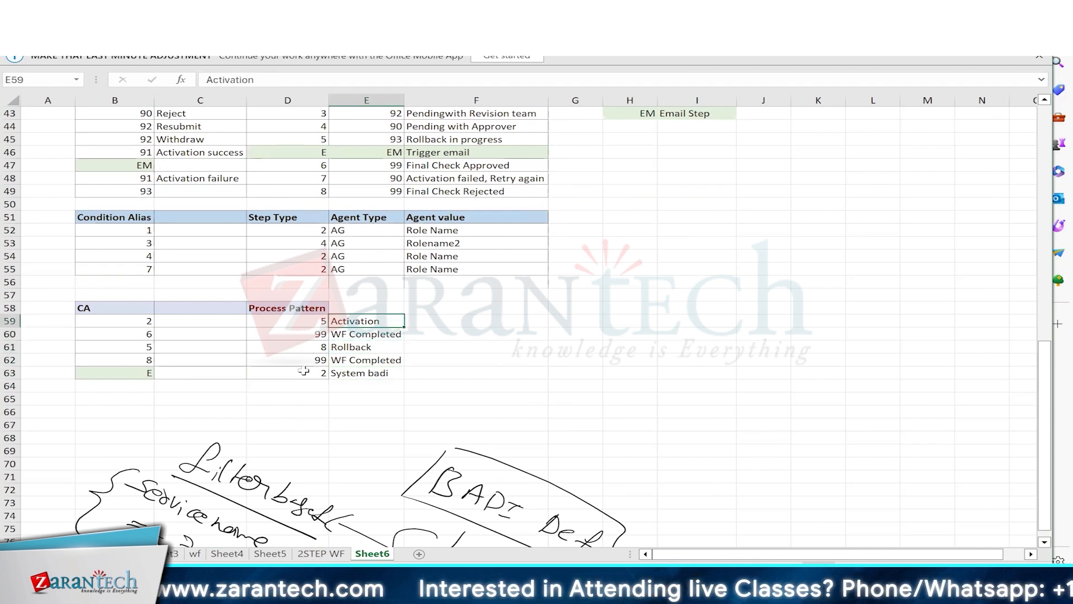
pyautogui.press('Up')
pyautogui.press('Right')
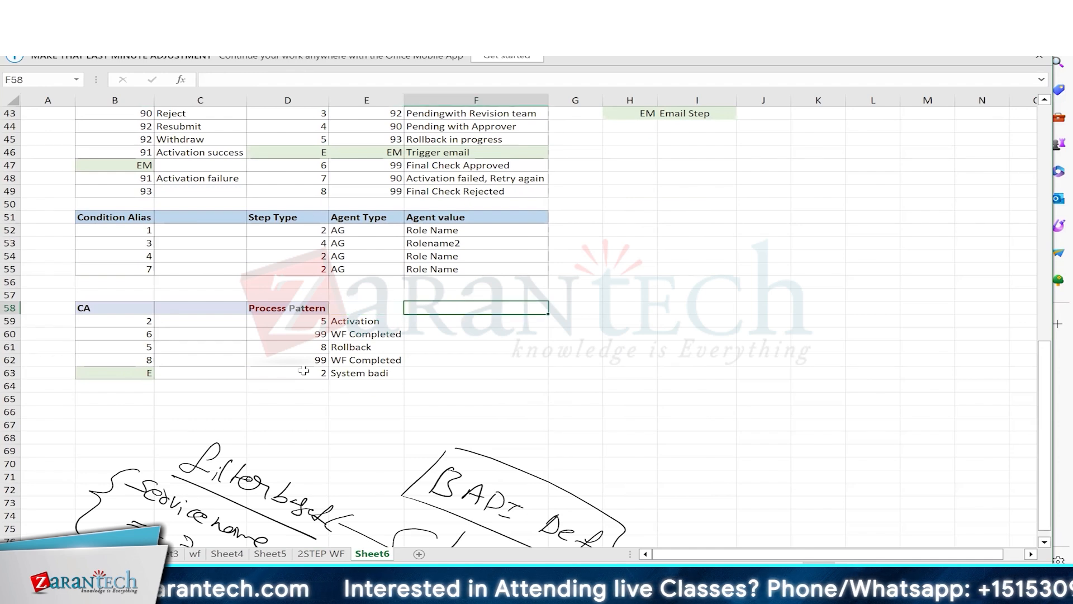
pyautogui.write('Service Name')
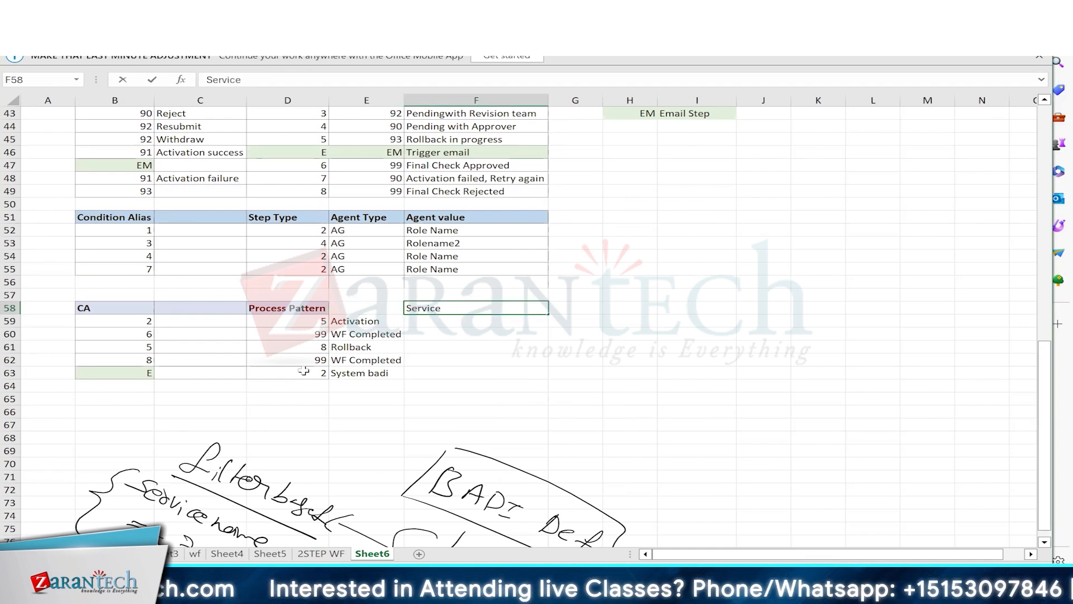
pyautogui.press('Return')
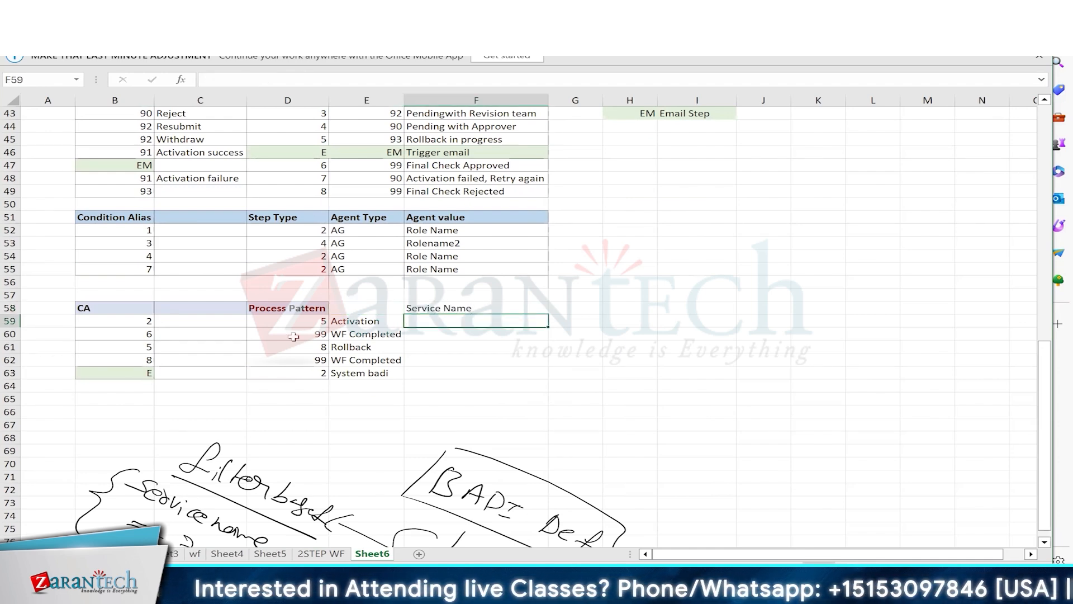
# Copy the formatting of the CA heading onto the Service Name heading with Format Painter
pyautogui.click(111, 307)
pyautogui.moveTo(334, 330); pyautogui.dragTo(475, 309)
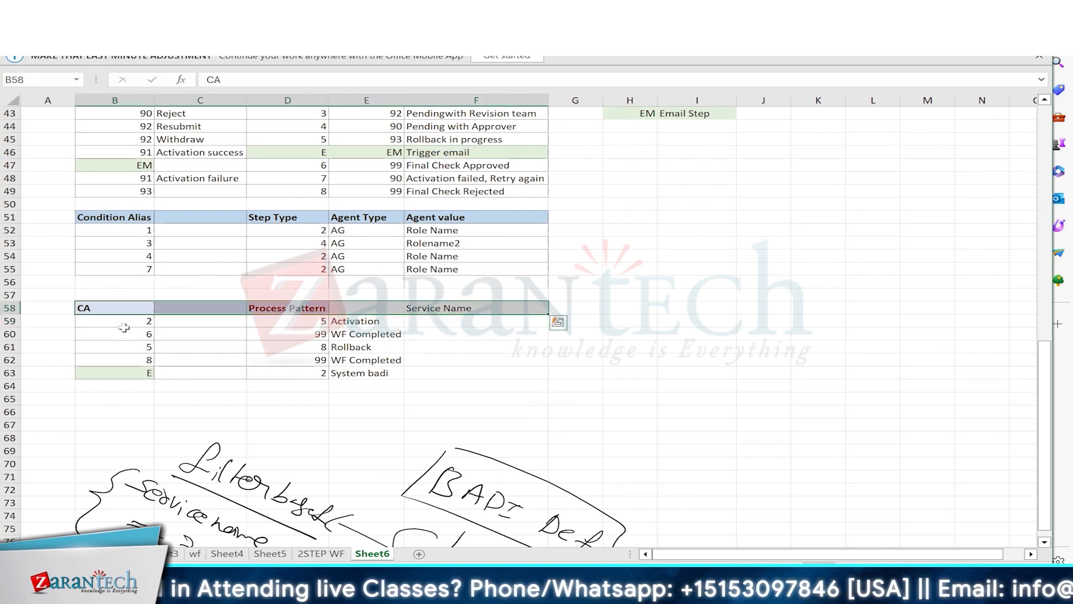
pyautogui.click(123, 309)
pyautogui.click(68, 41)
pyautogui.click(47, 88)
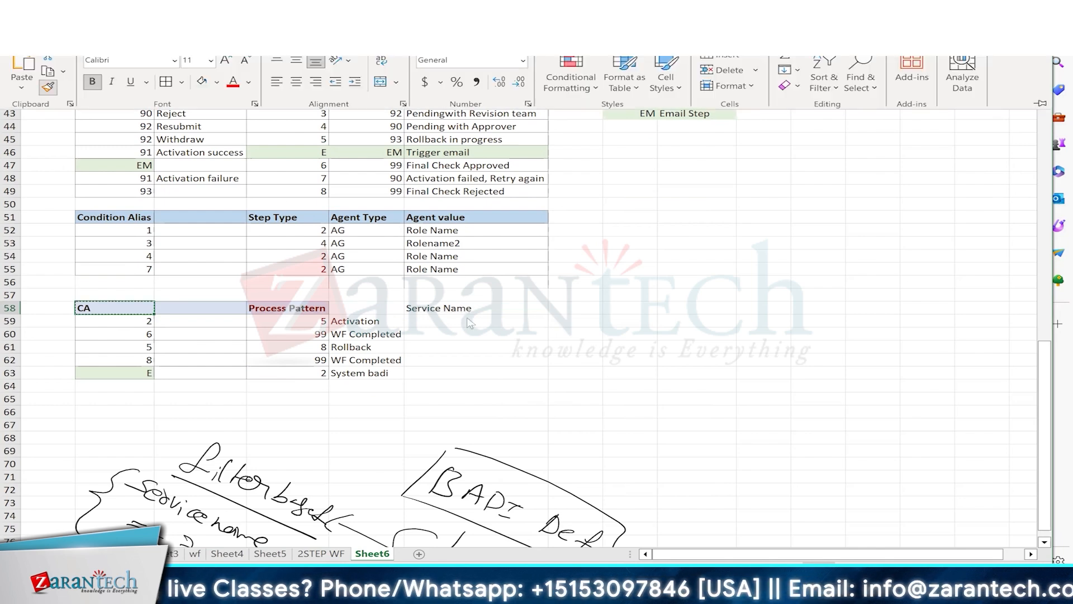
pyautogui.click(450, 312)
# Enter ZEMAIL as the service name in the CA E row of the process pattern table
pyautogui.click(434, 375)
pyautogui.doubleClick(434, 375)
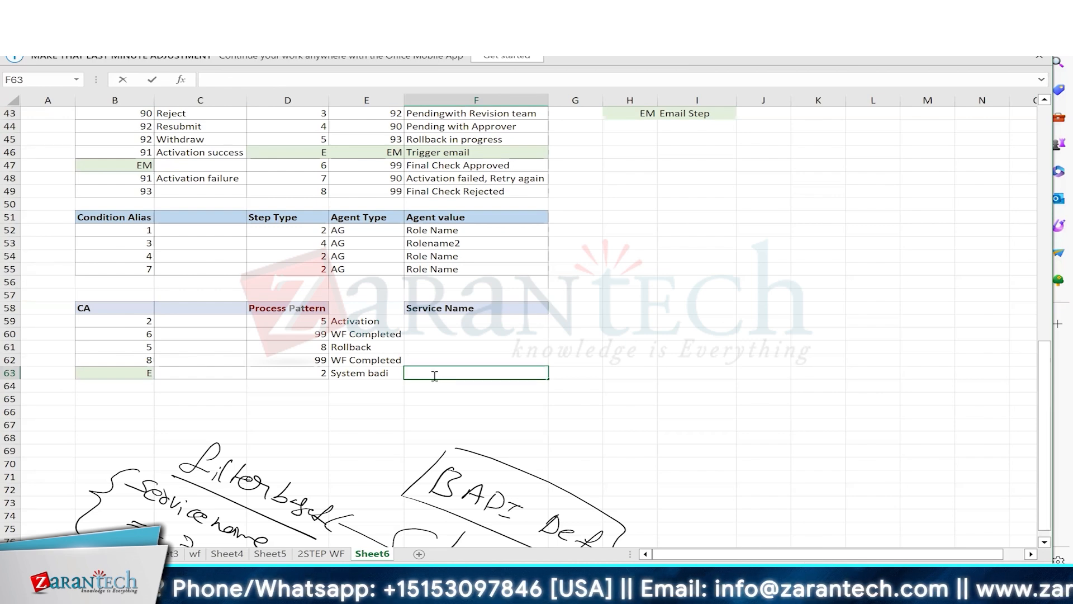
pyautogui.write('ZEMAIL')
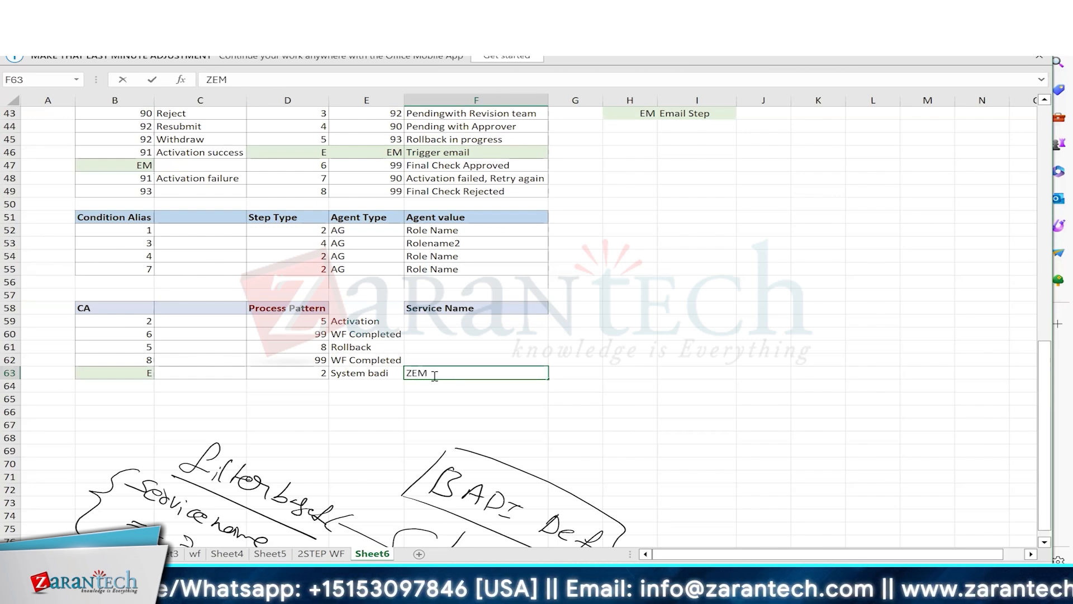
pyautogui.press('Return')
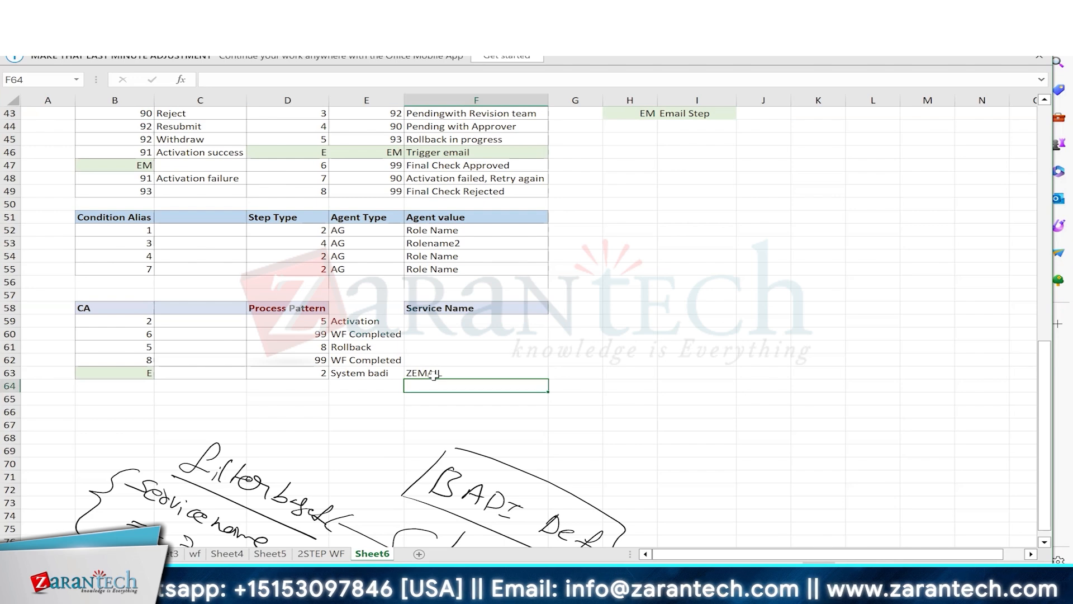
# Trace condition alias E from the Activation success row to its process pattern, system BAdI and service name, and examine the BAdI sketch below
pyautogui.click(200, 152)
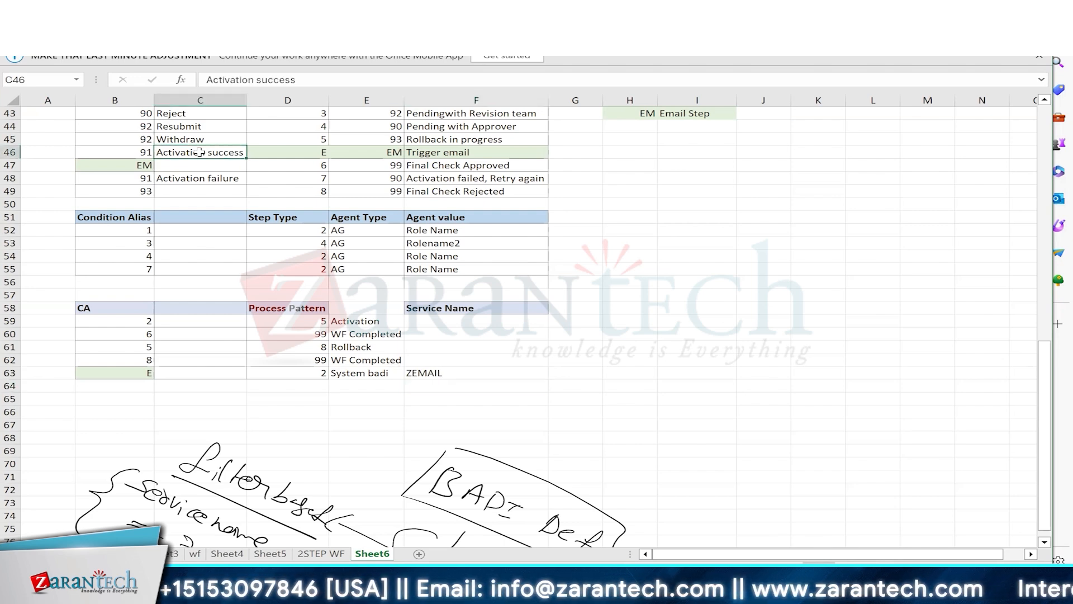
pyautogui.click(393, 151)
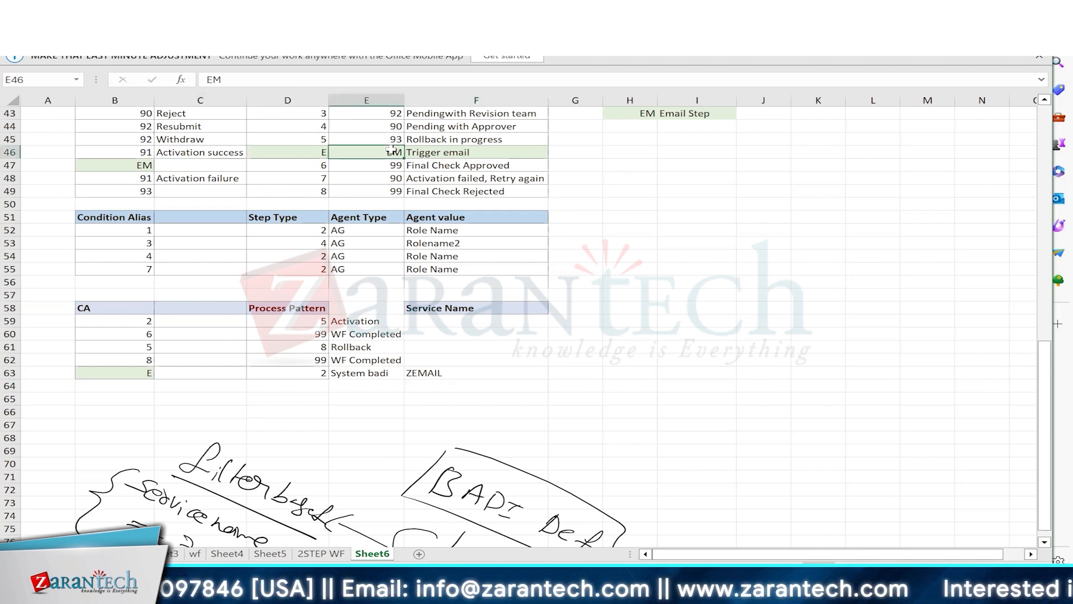
pyautogui.click(303, 150)
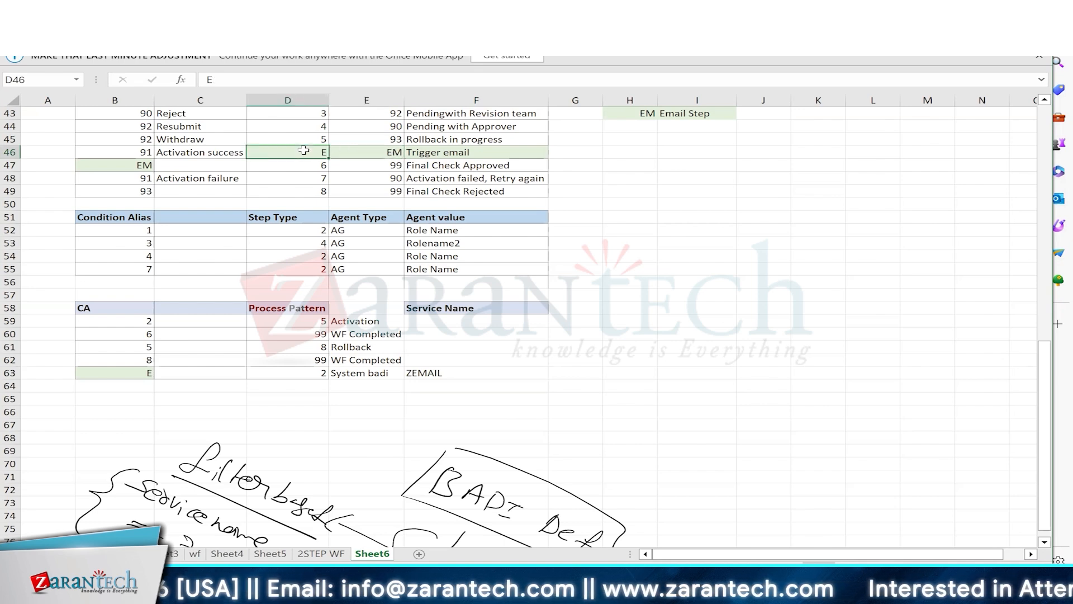
pyautogui.click(119, 376)
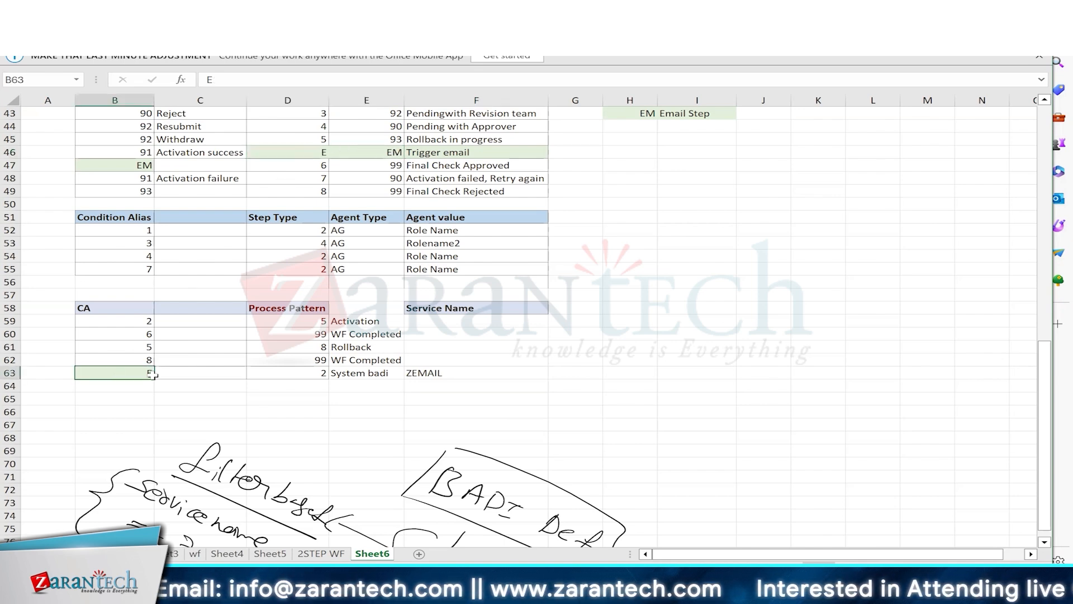
pyautogui.click(308, 374)
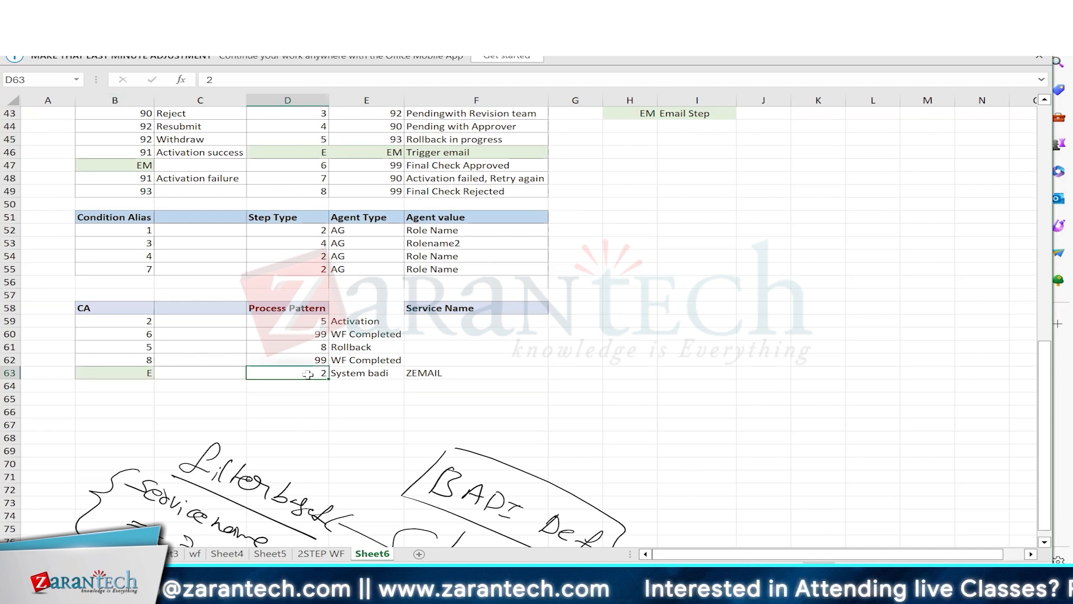
pyautogui.click(368, 373)
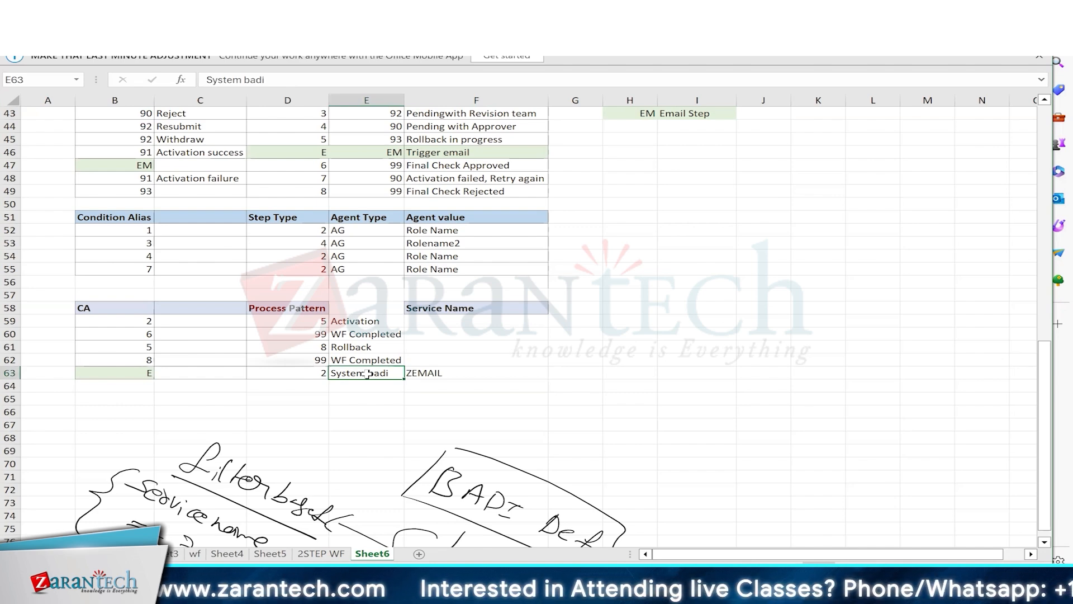
pyautogui.click(414, 372)
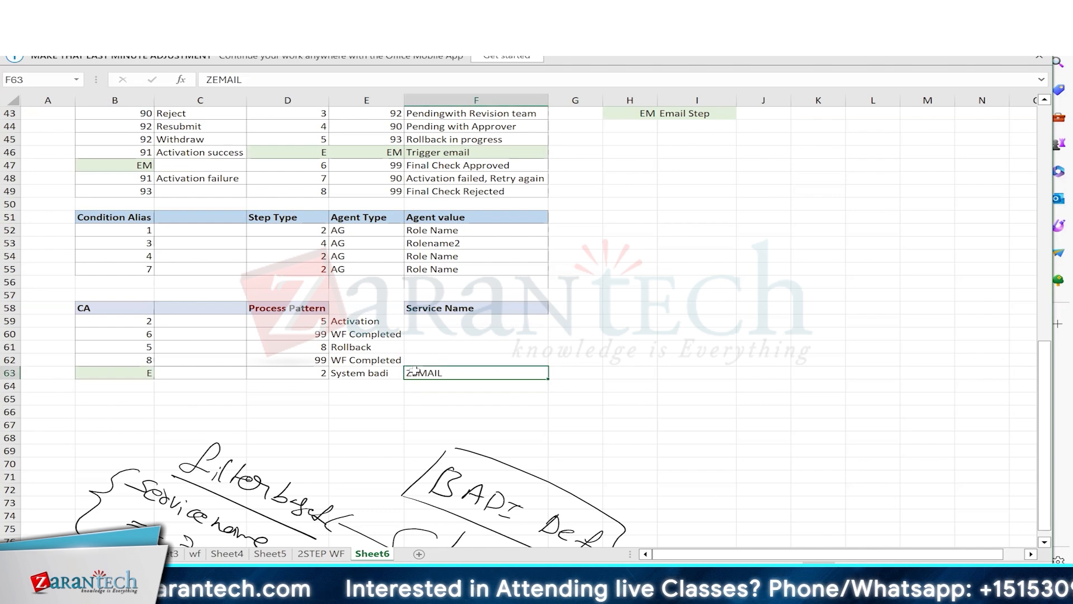
pyautogui.scroll(-4, 473, 352)
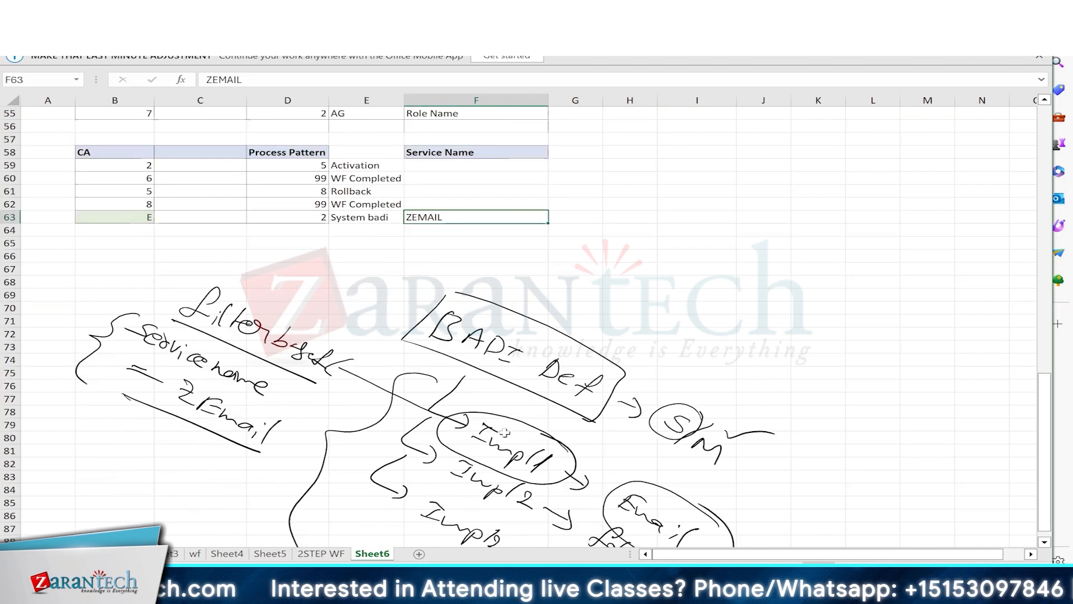
pyautogui.scroll(-2, 536, 365)
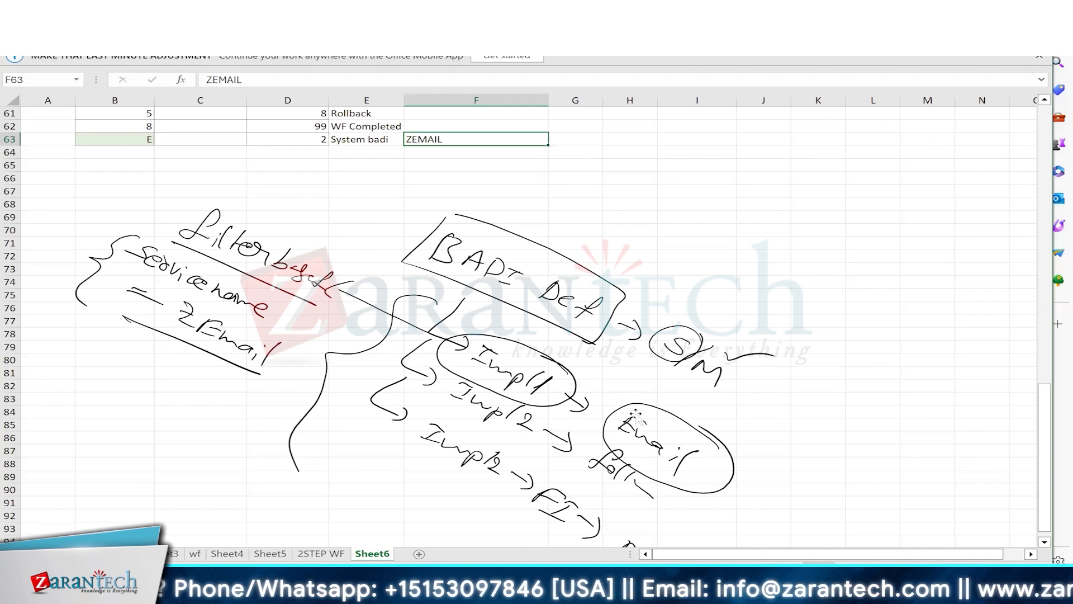
# Review the three decision tables together with the step list, focusing on the service name in the CA E row
pyautogui.click(717, 152)
pyautogui.scroll(3, 717, 256)
pyautogui.scroll(5, 718, 256)
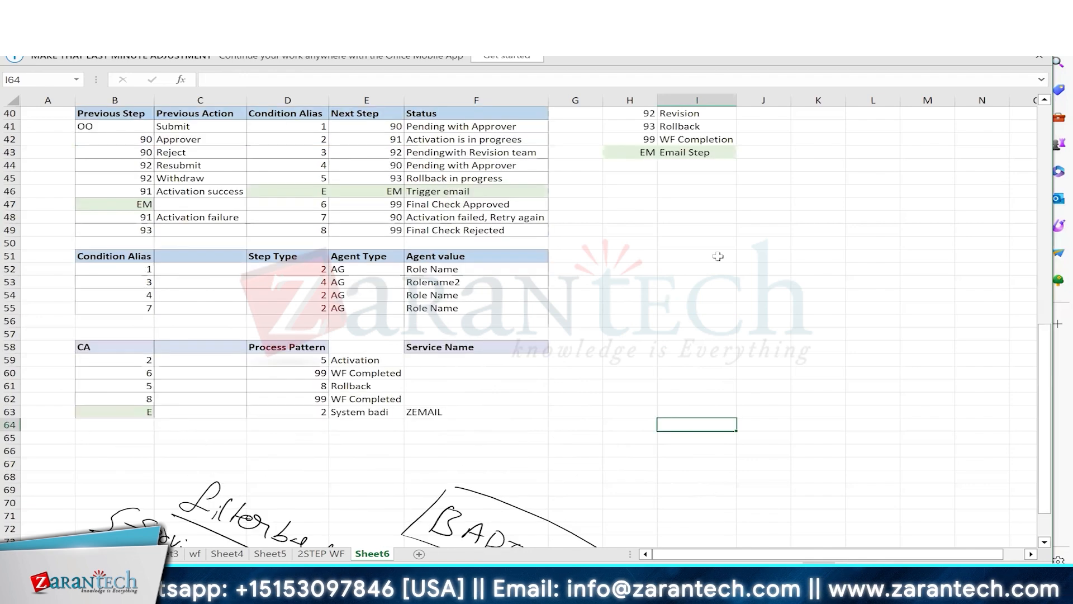
pyautogui.moveTo(637, 191); pyautogui.dragTo(723, 192)
pyautogui.moveTo(48, 138); pyautogui.dragTo(536, 450)
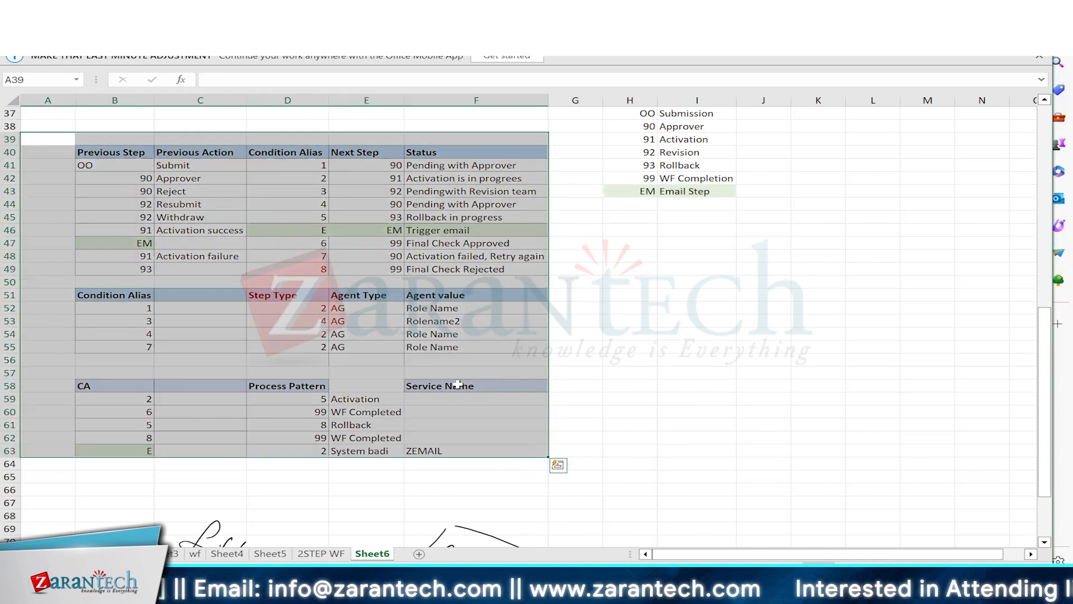
pyautogui.click(427, 386)
pyautogui.click(427, 451)
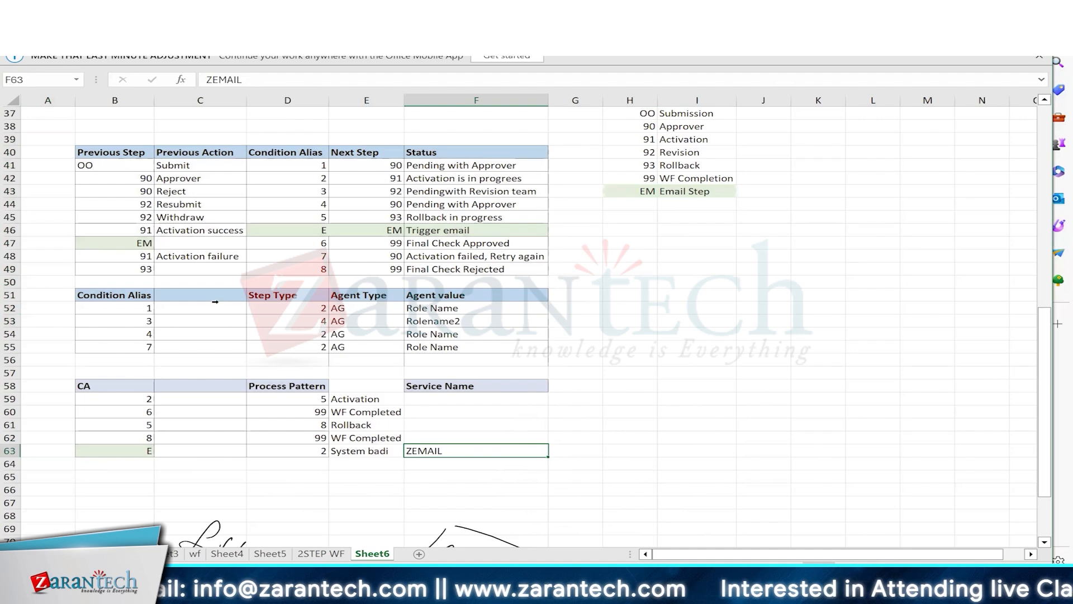
pyautogui.moveTo(63, 135)
pyautogui.mouseDown()
pyautogui.moveTo(391, 299)
pyautogui.moveTo(559, 456)
pyautogui.mouseUp()
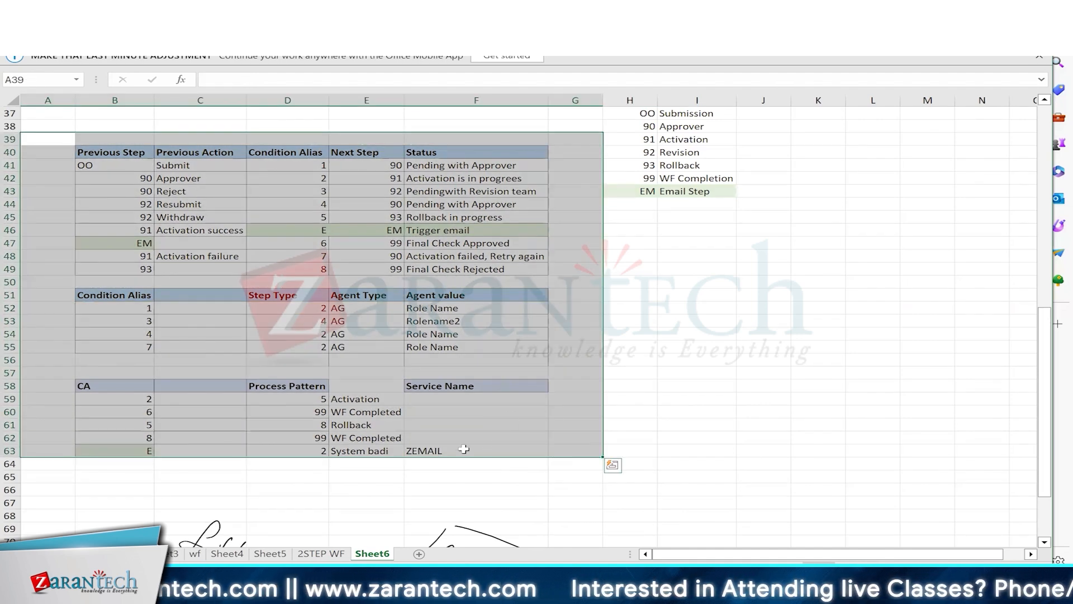
pyautogui.click(417, 452)
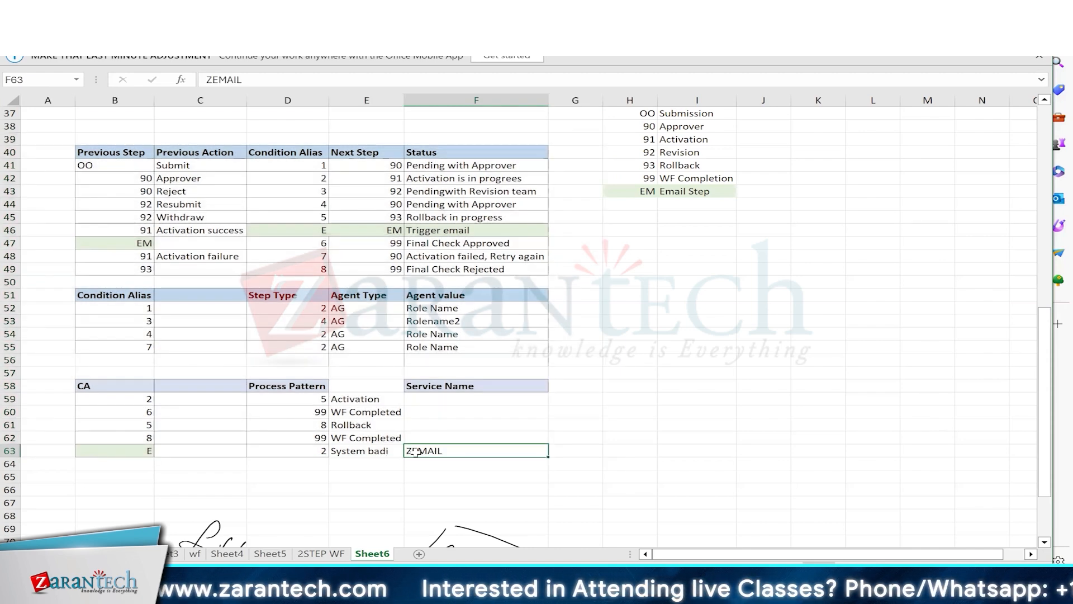
# Compare the handwritten BAdI filter sketch with the Service Name column of the process pattern table
pyautogui.scroll(-7, 416, 453)
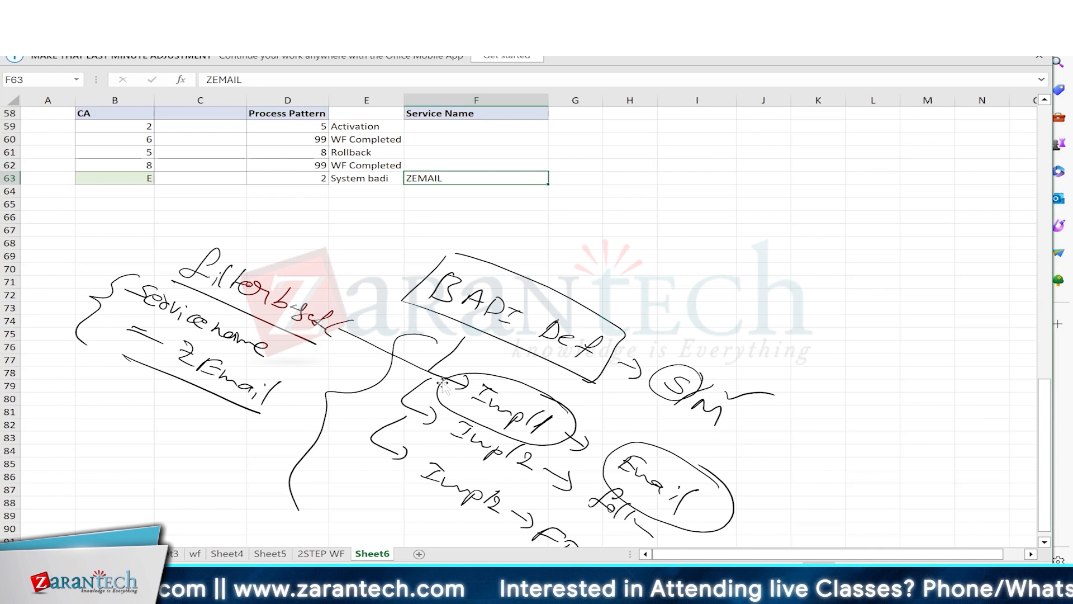
pyautogui.scroll(3, 721, 257)
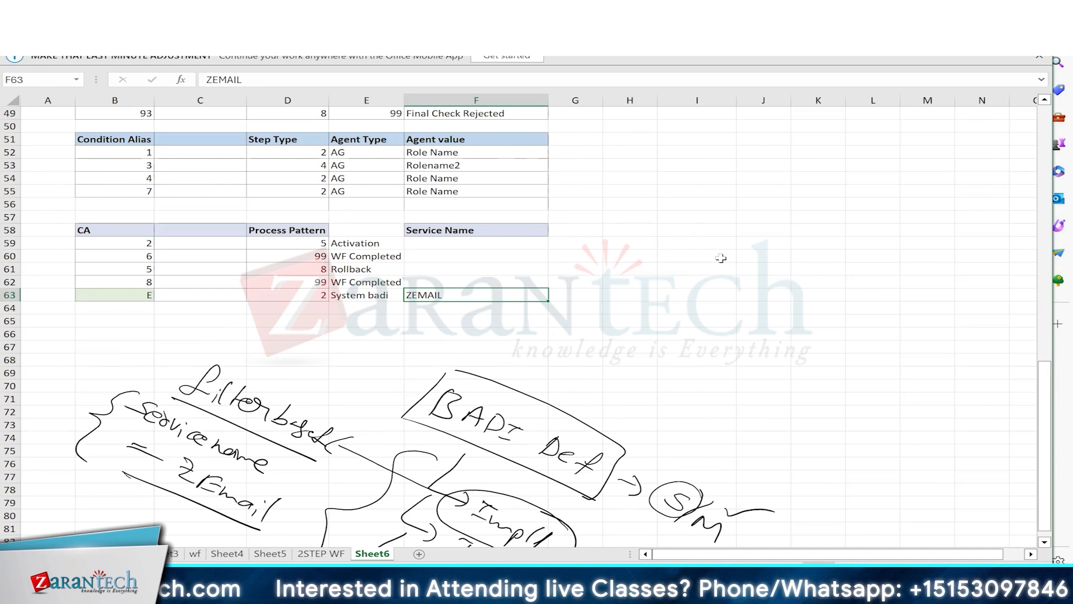
pyautogui.scroll(-4, 721, 257)
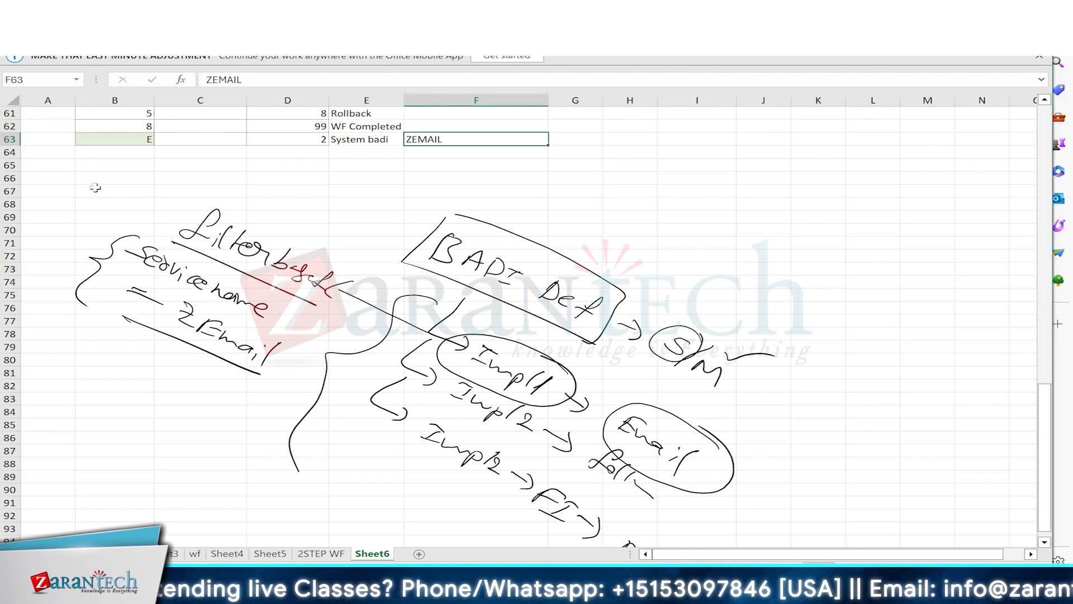
pyautogui.scroll(8, 449, 274)
pyautogui.click(51, 139)
pyautogui.moveTo(584, 377); pyautogui.dragTo(798, 433)
pyautogui.scroll(-5, 780, 409)
pyautogui.click(471, 292)
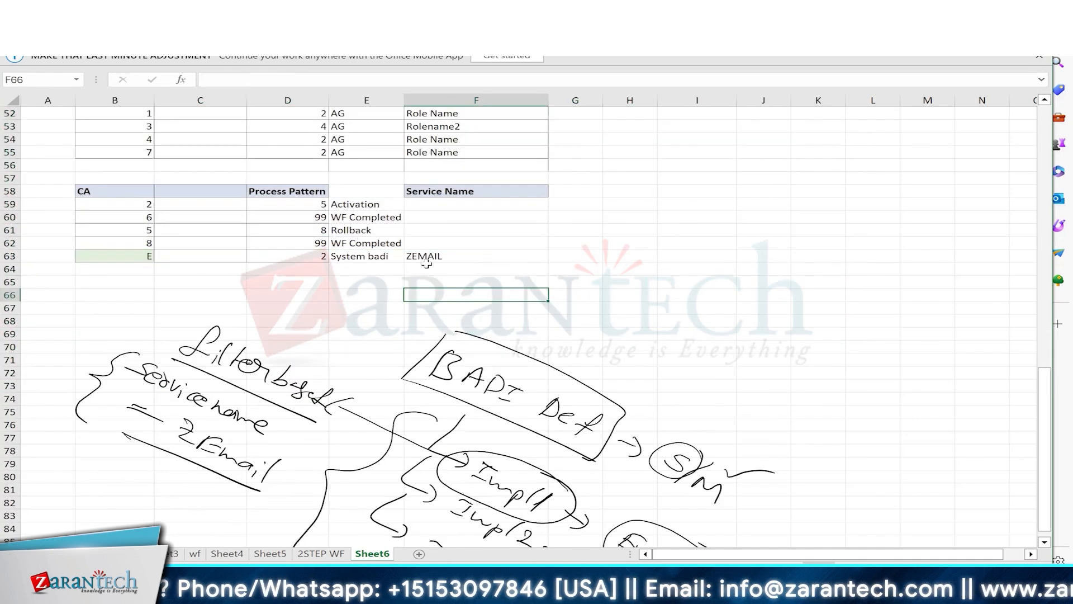
pyautogui.click(423, 188)
pyautogui.click(424, 258)
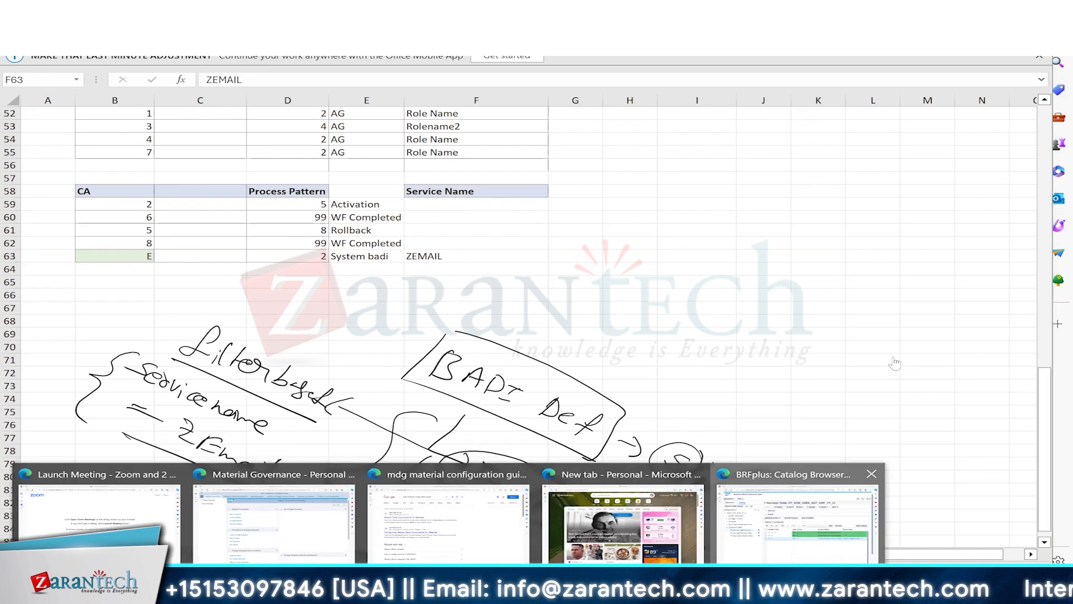
# Switch to the BRFplus browser window and check the service name of the =E row in the non-user agent decision table
pyautogui.click(783, 512)
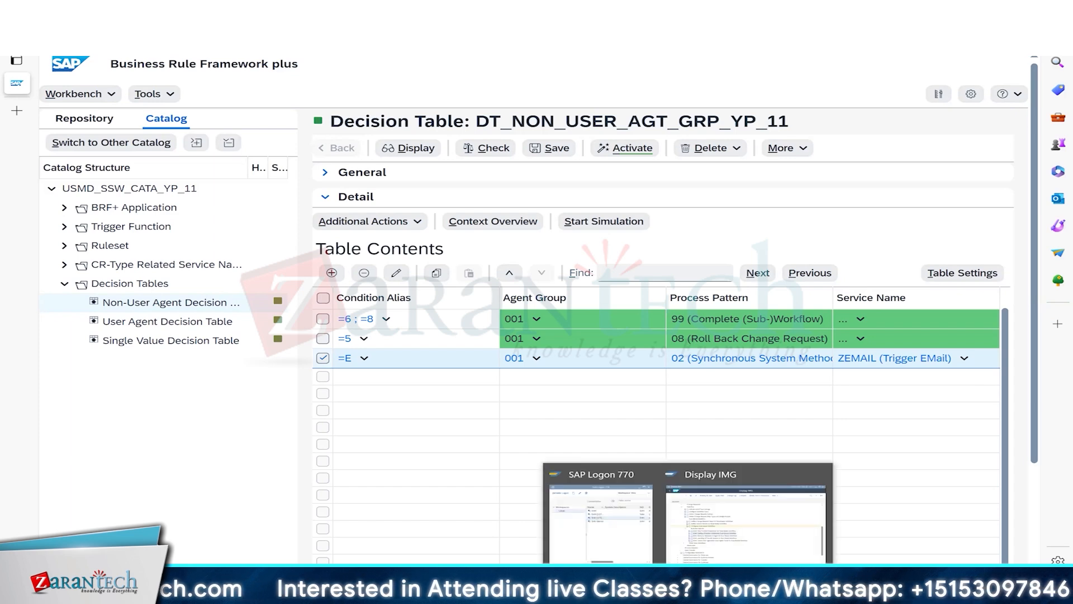
pyautogui.click(701, 541)
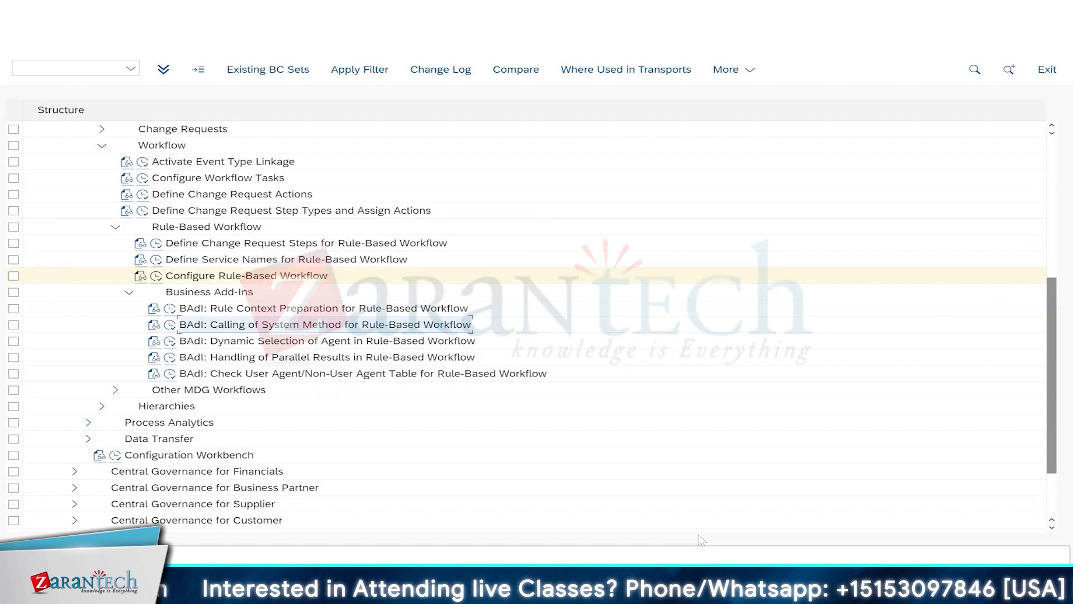
pyautogui.hotkey('alt', 'Tab')
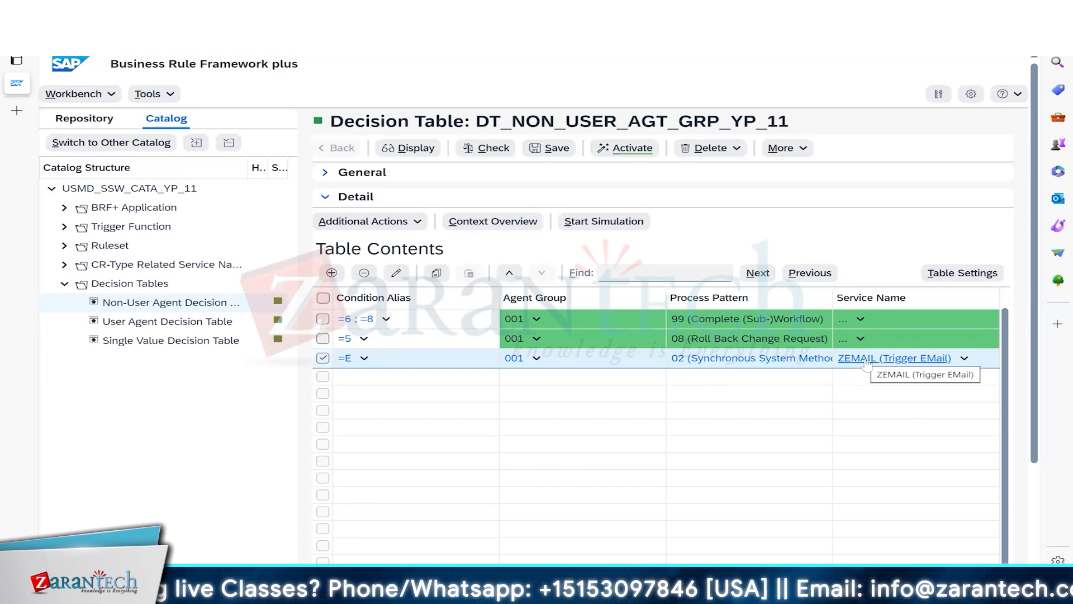
# Switch to the SAP Display IMG window and start creating an implementation for "BAdI: Calling of System Method for Rule-Based Workflow"
pyautogui.hotkey('alt', 'Tab')
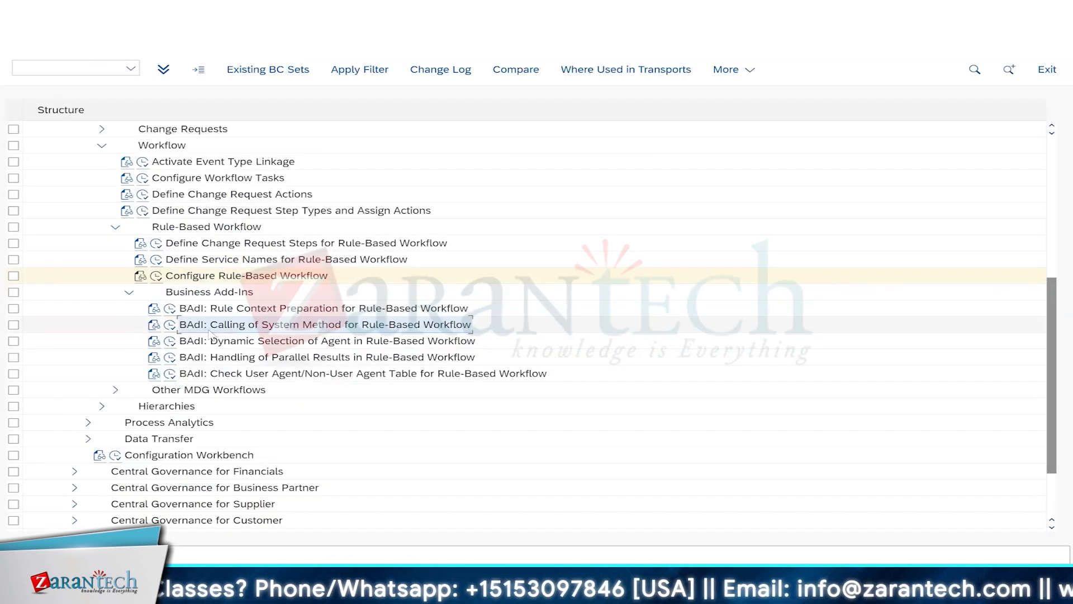
pyautogui.click(171, 326)
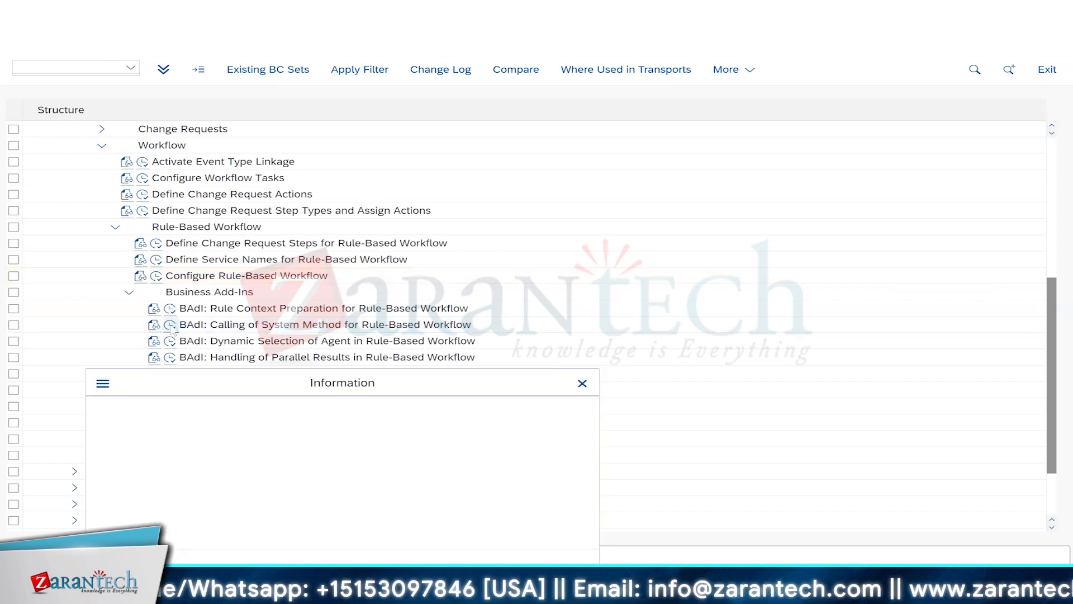
pyautogui.moveTo(246, 380); pyautogui.dragTo(413, 109)
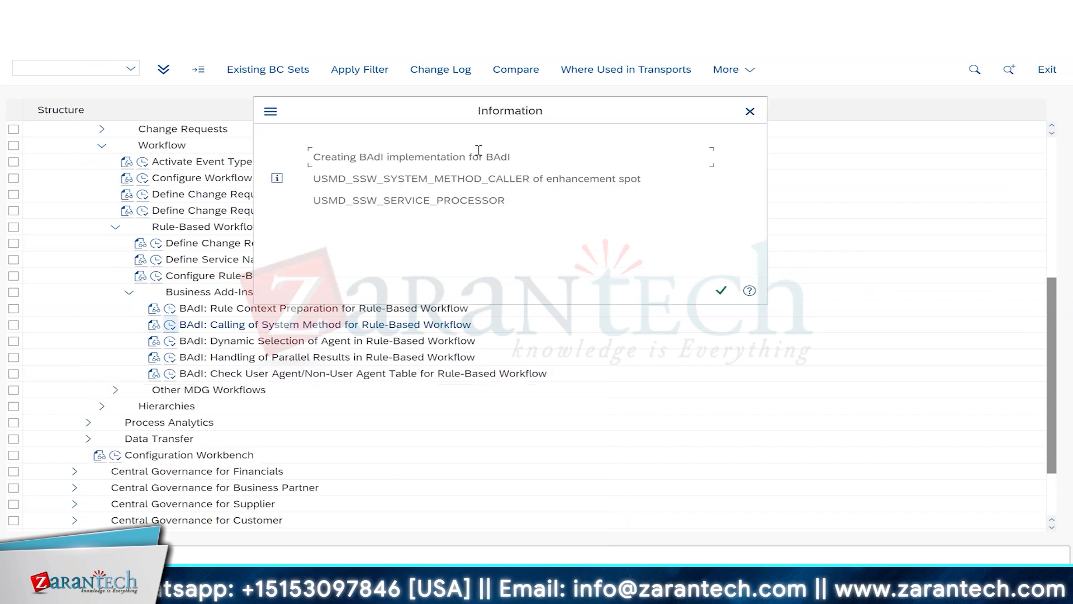
pyautogui.click(721, 291)
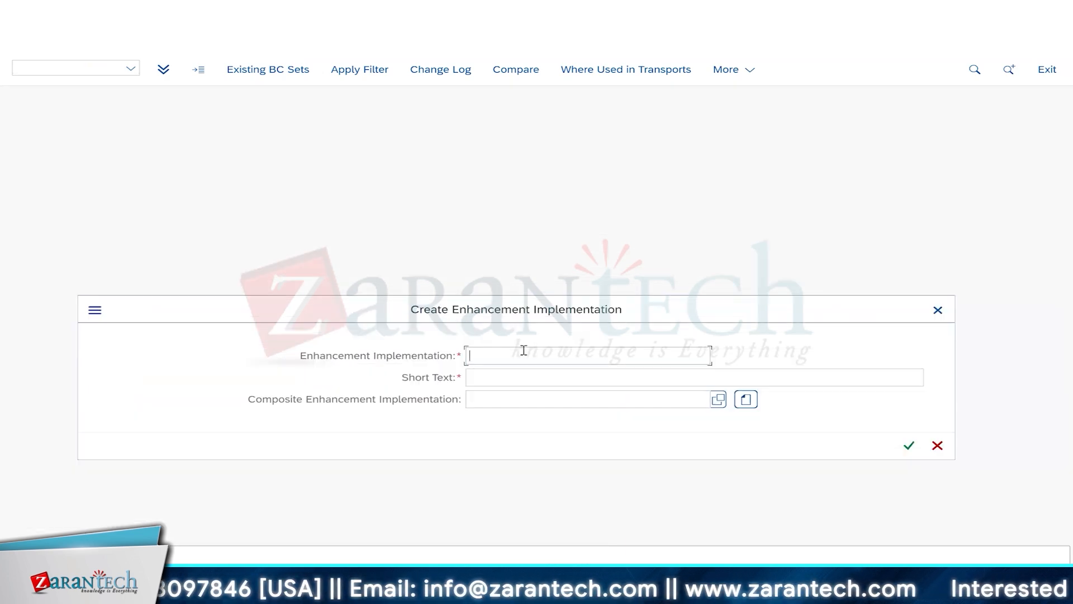
# Create the enhancement implementation ZENH_EMAIL_DEMO, using ZENH_EMAIL_DEMO as its short text too
pyautogui.write('Z')
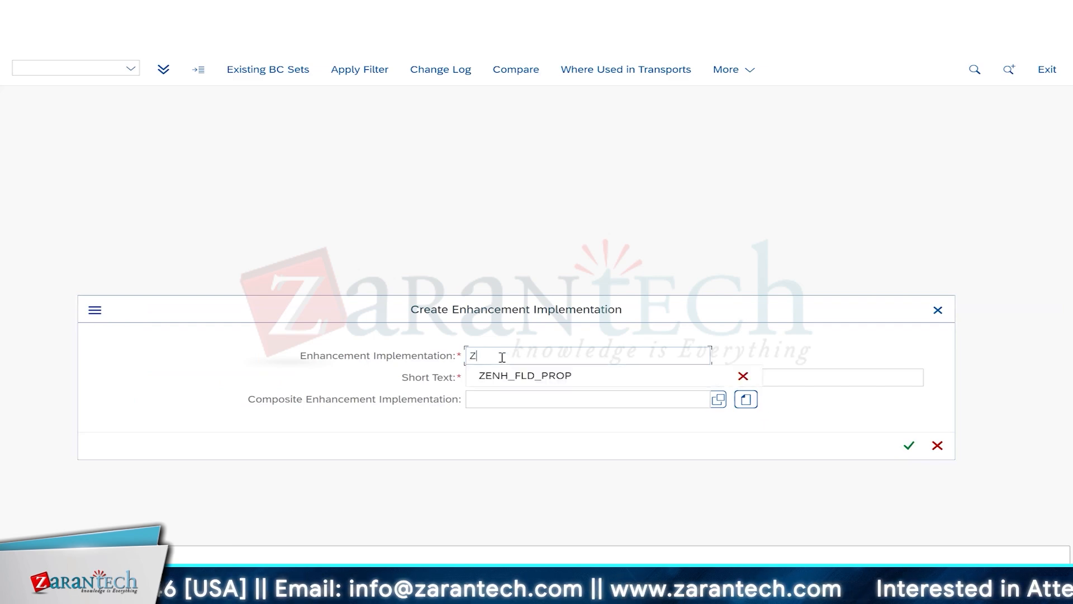
pyautogui.write('ENH_EM')
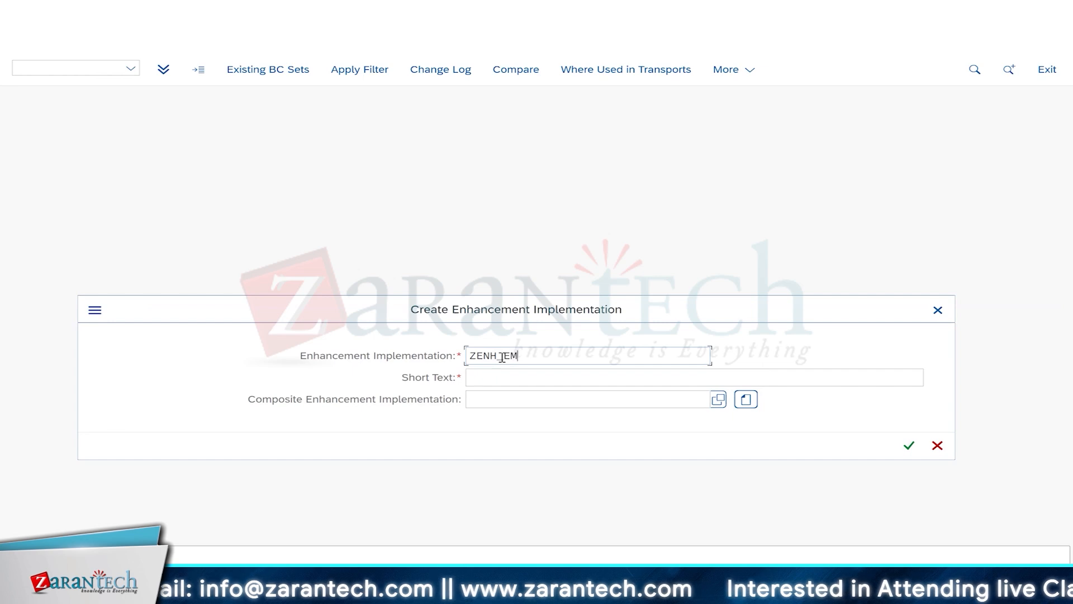
pyautogui.write('AIL_DEMO')
pyautogui.hotkey('shift', 'Left')
pyautogui.hotkey('shift', 'Left')
pyautogui.hotkey('shift', 'Left')
pyautogui.hotkey('shift', 'Left')
pyautogui.hotkey('shift', 'Left')
pyautogui.hotkey('shift', 'Left')
pyautogui.hotkey('shift', 'Left')
pyautogui.hotkey('shift', 'Left')
pyautogui.hotkey('shift', 'Left')
pyautogui.hotkey('shift', 'Left')
pyautogui.hotkey('shift', 'Left')
pyautogui.hotkey('shift', 'Left')
pyautogui.hotkey('shift', 'Left')
pyautogui.hotkey('shift', 'Left')
pyautogui.hotkey('shift', 'Left')
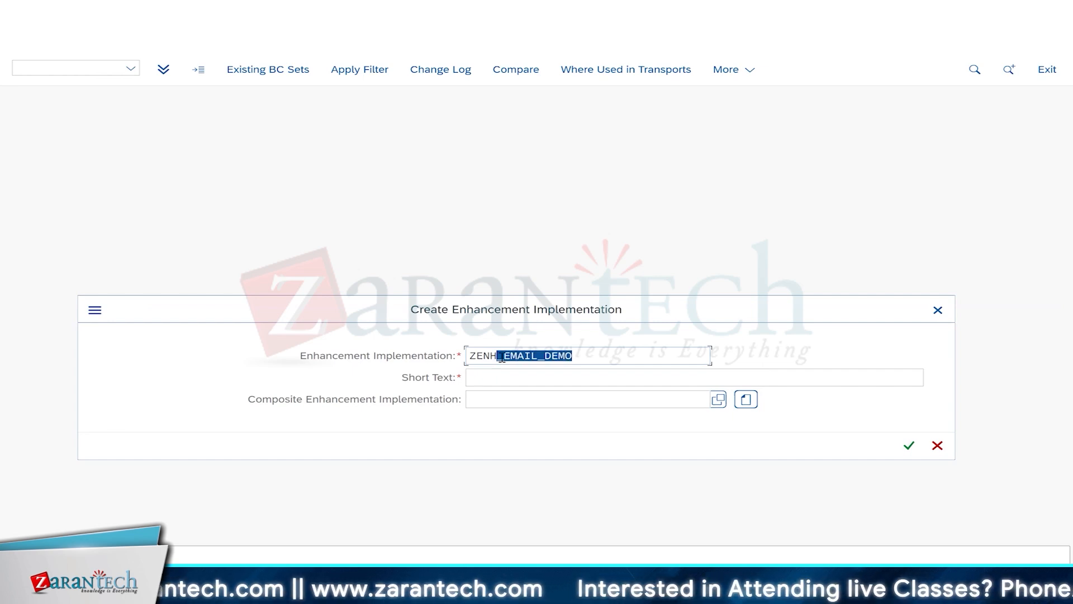
pyautogui.hotkey('ctrl', 'c')
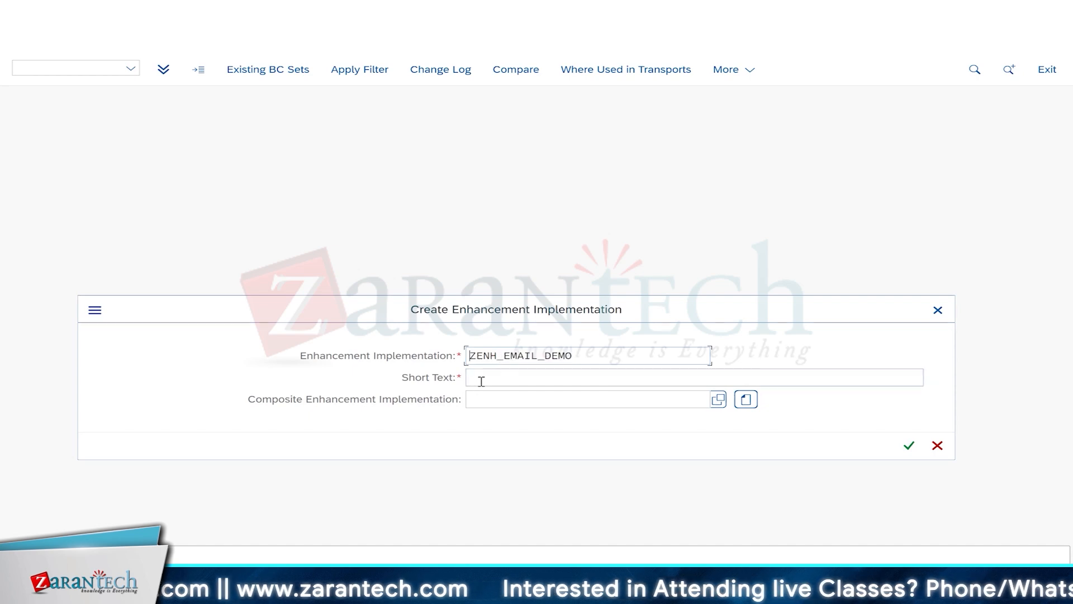
pyautogui.hotkey('ctrl', 'v')
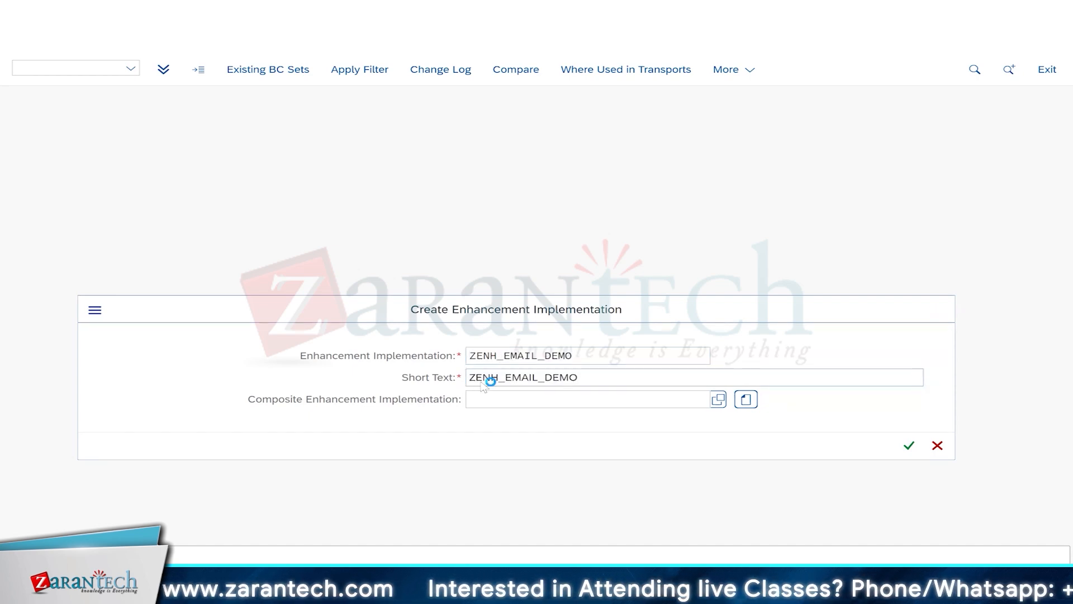
pyautogui.press('Return')
pyautogui.click(454, 445)
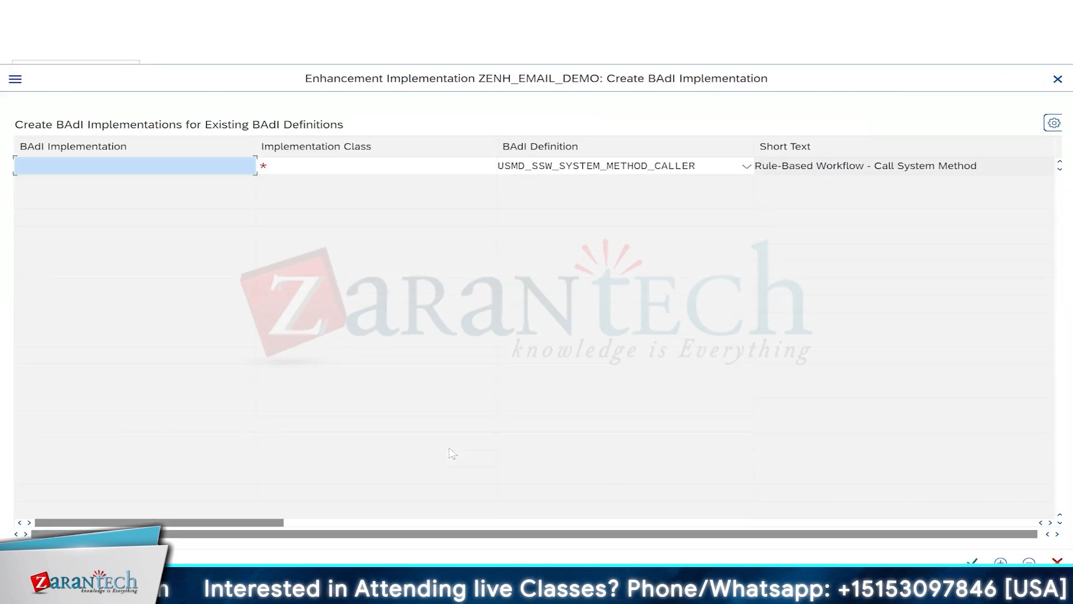
# Name the BAdI implementation for USMD_SSW_SYSTEM_METHOD_CALLER ZIMPL_EMAIL_DEMO
pyautogui.write('Z')
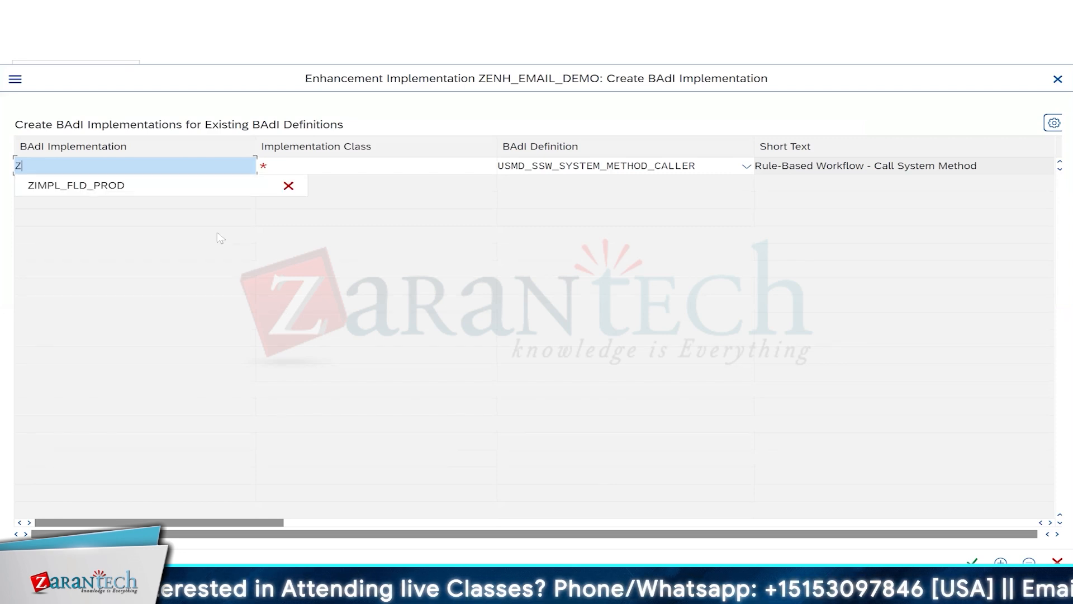
pyautogui.write('IMPL_EMAIL_TR')
pyautogui.press('BackSpace')
pyautogui.press('BackSpace')
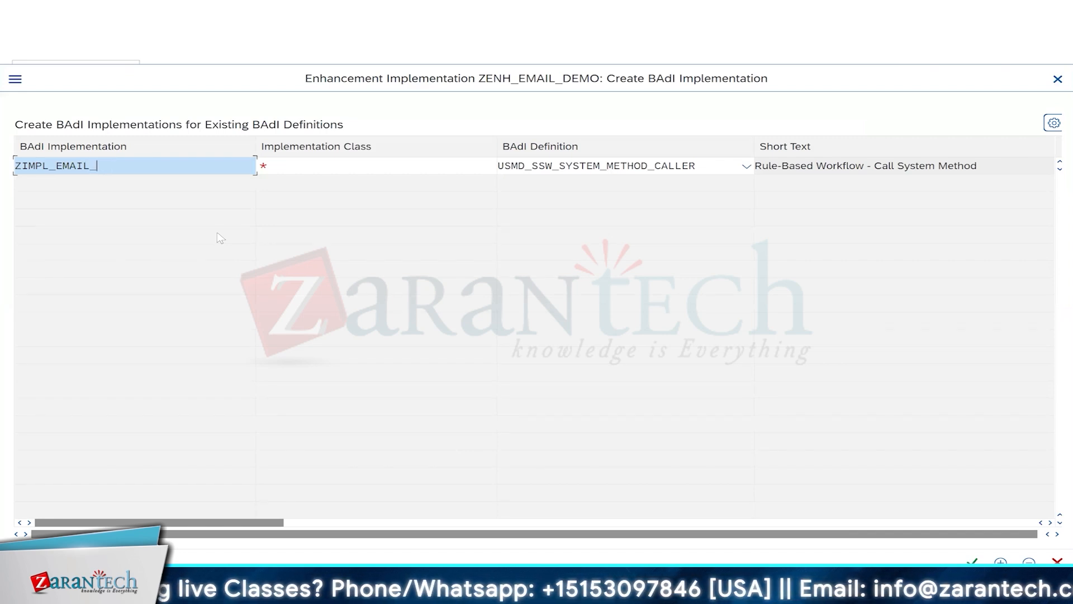
pyautogui.write('DEMO')
pyautogui.press('Tab')
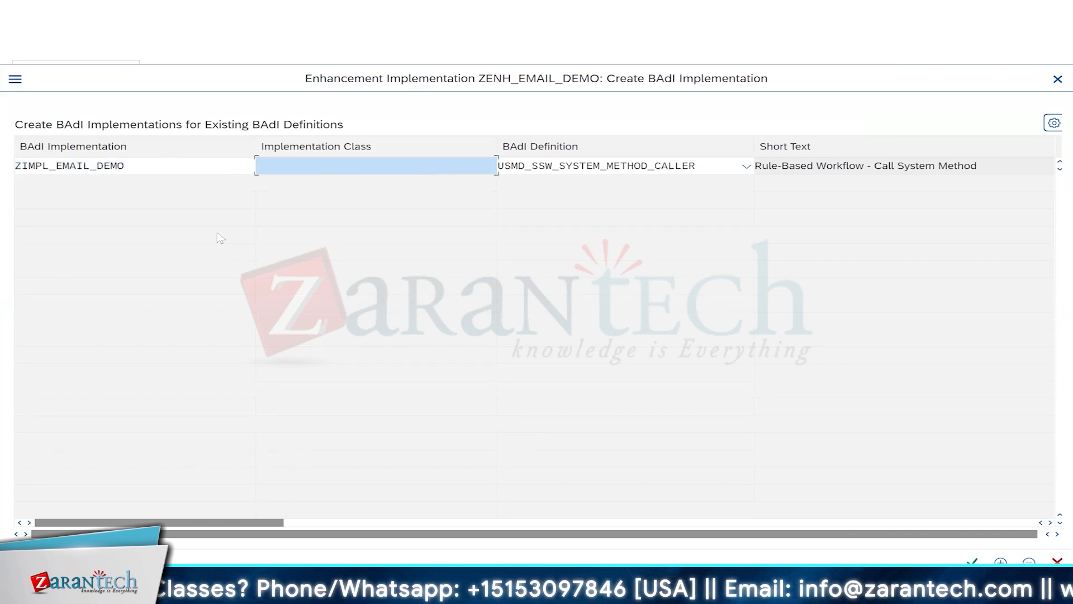
# Set the implementation class to ZCL_EMAIL_DEMO and confirm the new BAdI implementation
pyautogui.write('ZCL_')
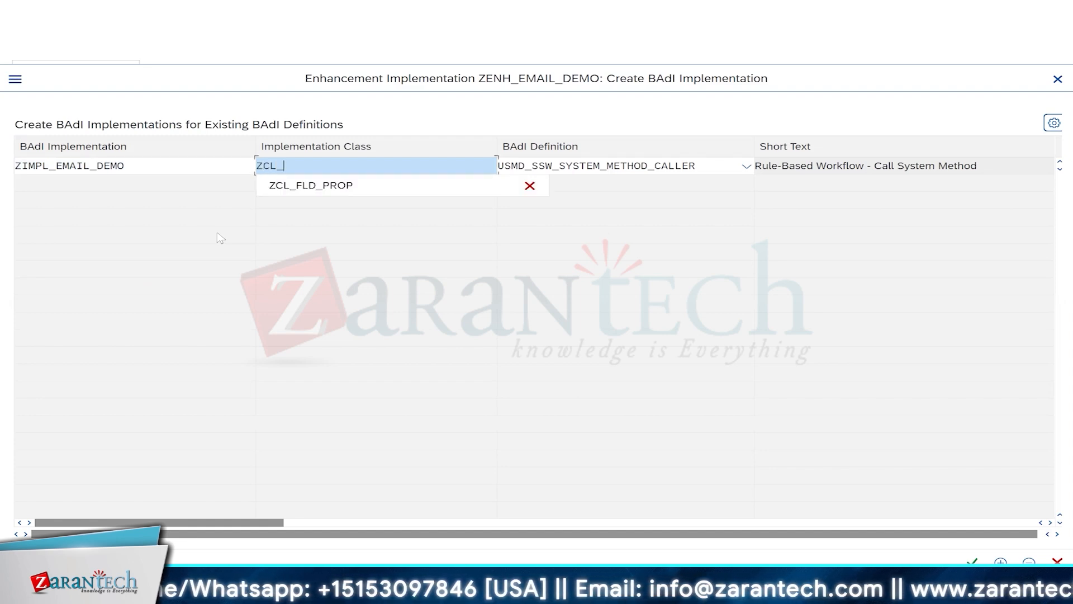
pyautogui.write('EMAIL_DEMO')
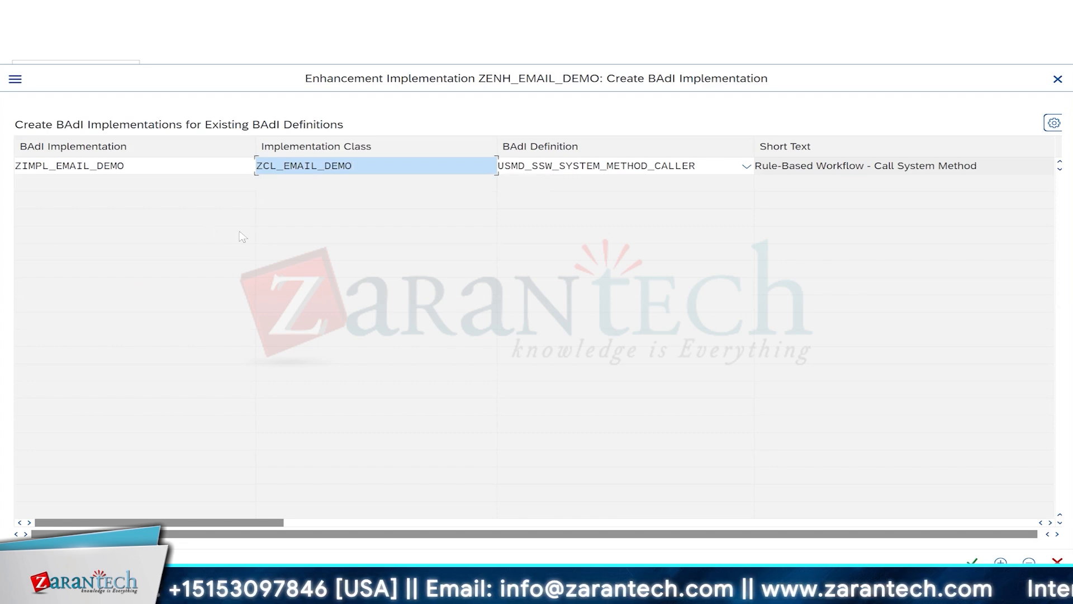
pyautogui.hotkey('ctrl', 'a')
pyautogui.moveTo(124, 163); pyautogui.dragTo(6, 163)
pyautogui.moveTo(362, 167); pyautogui.dragTo(256, 164)
pyautogui.click(389, 168)
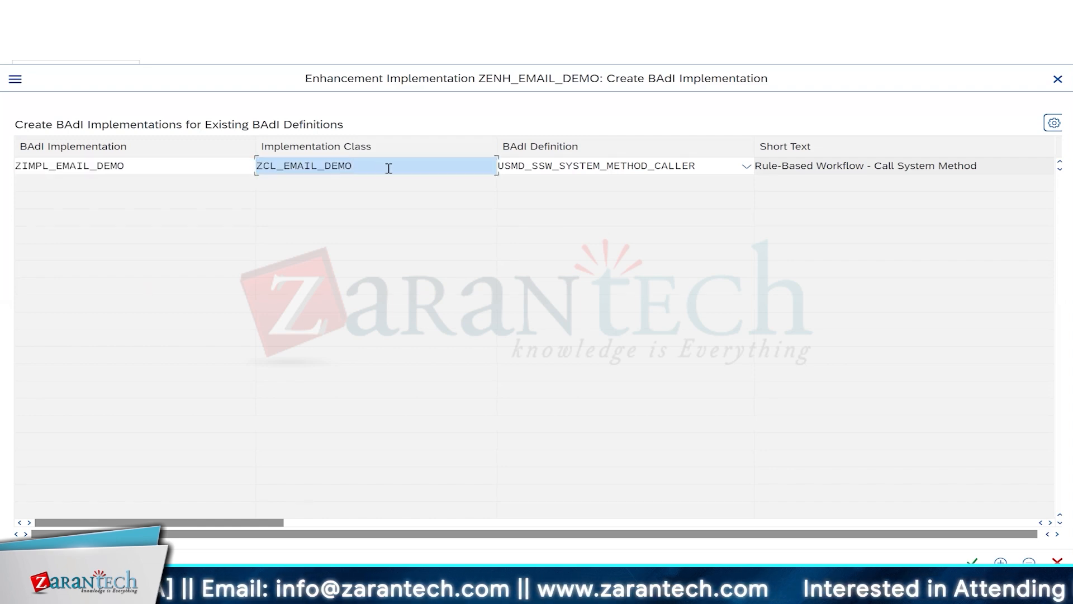
pyautogui.press('Return')
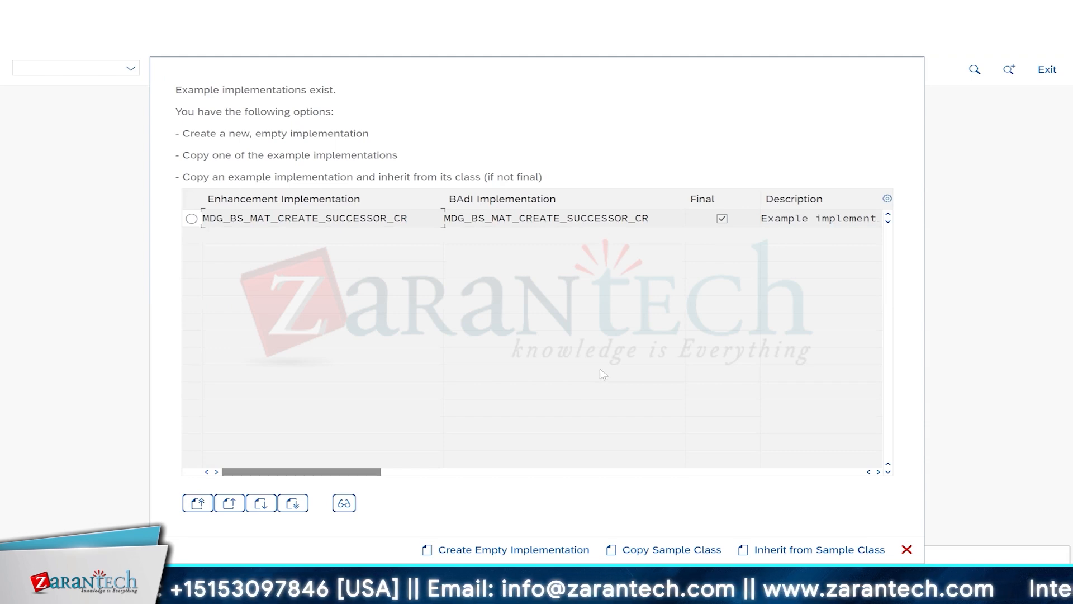
# Select the example implementation MDG_BS_MAT_CREATE_SUCCESSOR_CR as the sample for the new BAdI implementation
pyautogui.moveTo(649, 218); pyautogui.dragTo(162, 222)
pyautogui.moveTo(655, 220); pyautogui.dragTo(349, 228)
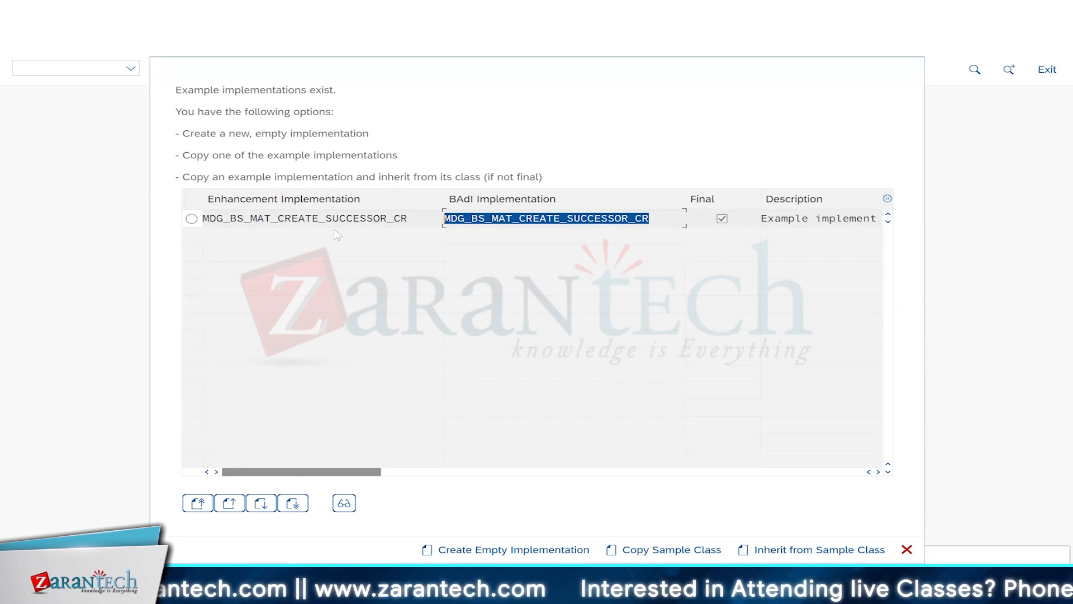
pyautogui.moveTo(410, 222); pyautogui.dragTo(197, 223)
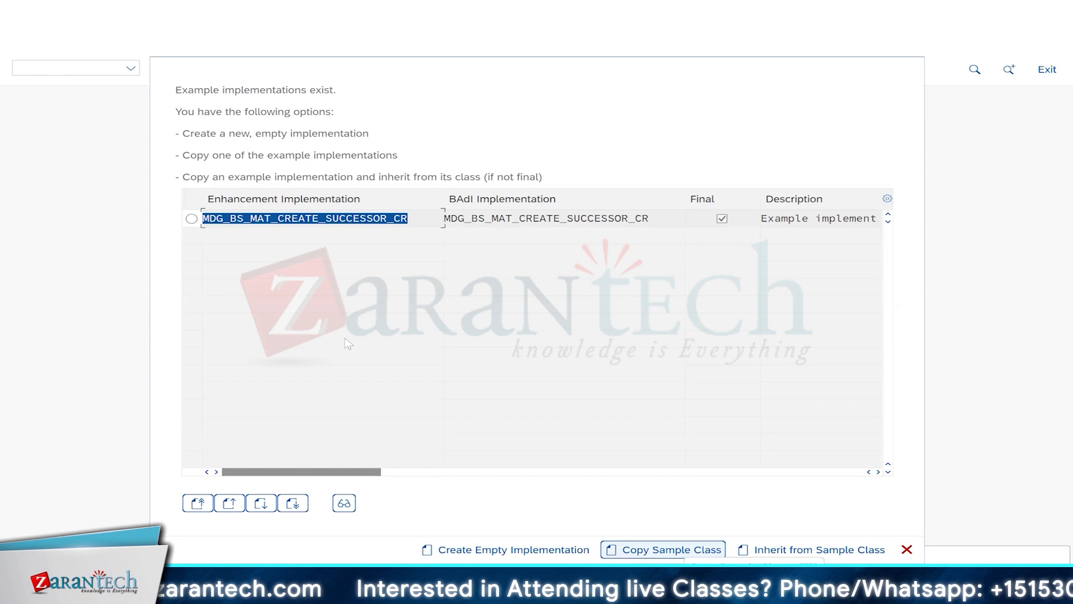
pyautogui.click(191, 218)
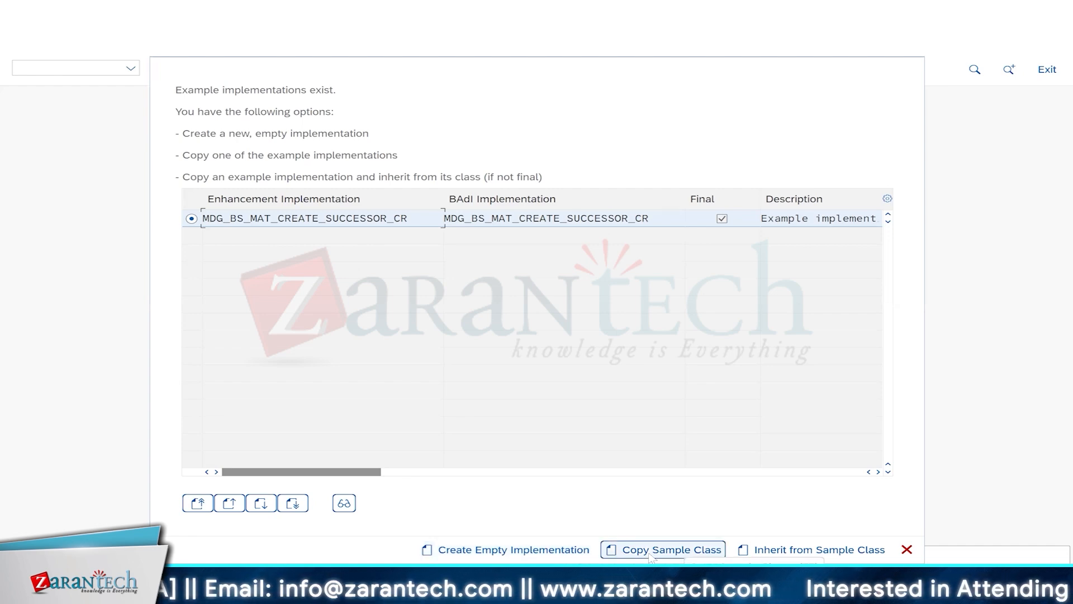
pyautogui.moveTo(650, 223); pyautogui.dragTo(408, 220)
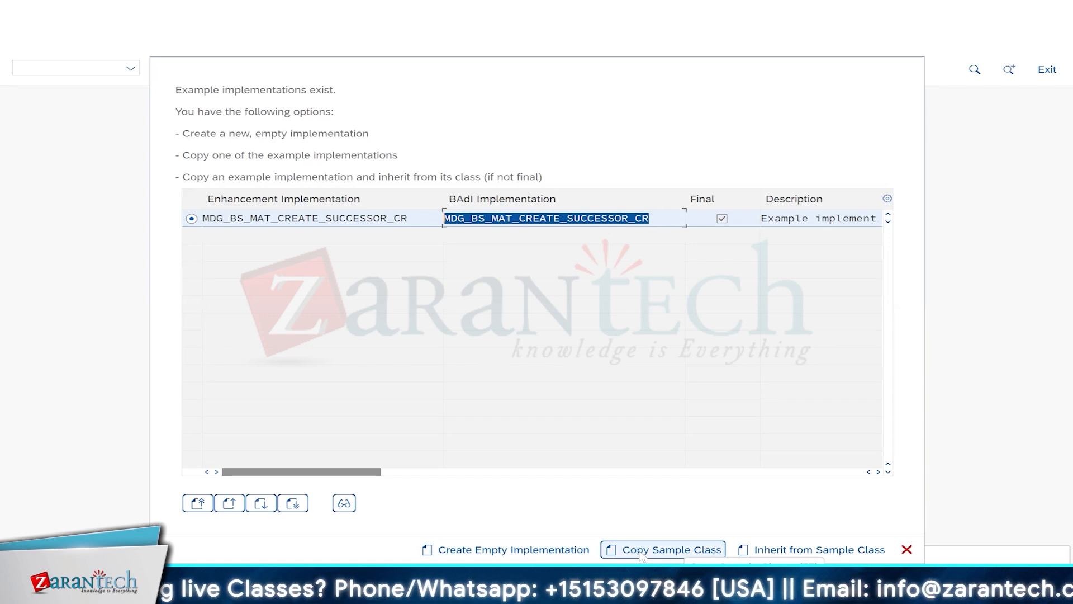
pyautogui.click(663, 218)
pyautogui.moveTo(663, 218); pyautogui.dragTo(398, 227)
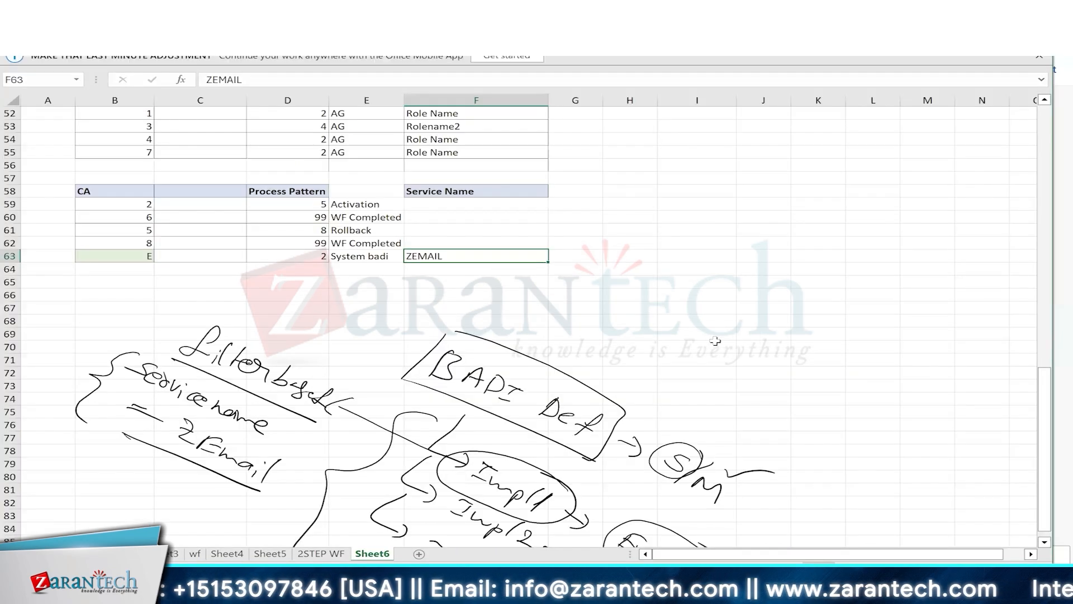
# Switch to the Excel workbook and review the handwritten MDG, ECC and ABAP logic sketches on Sheet6
pyautogui.scroll(-3, 717, 338)
pyautogui.scroll(4, 717, 338)
pyautogui.scroll(16, 717, 337)
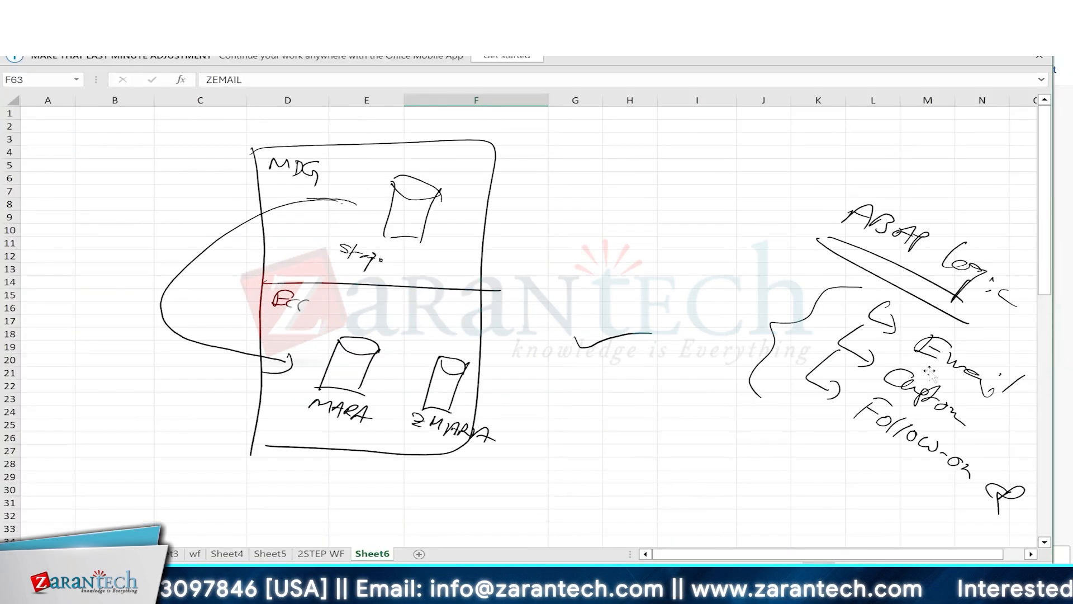
pyautogui.scroll(-2, 718, 337)
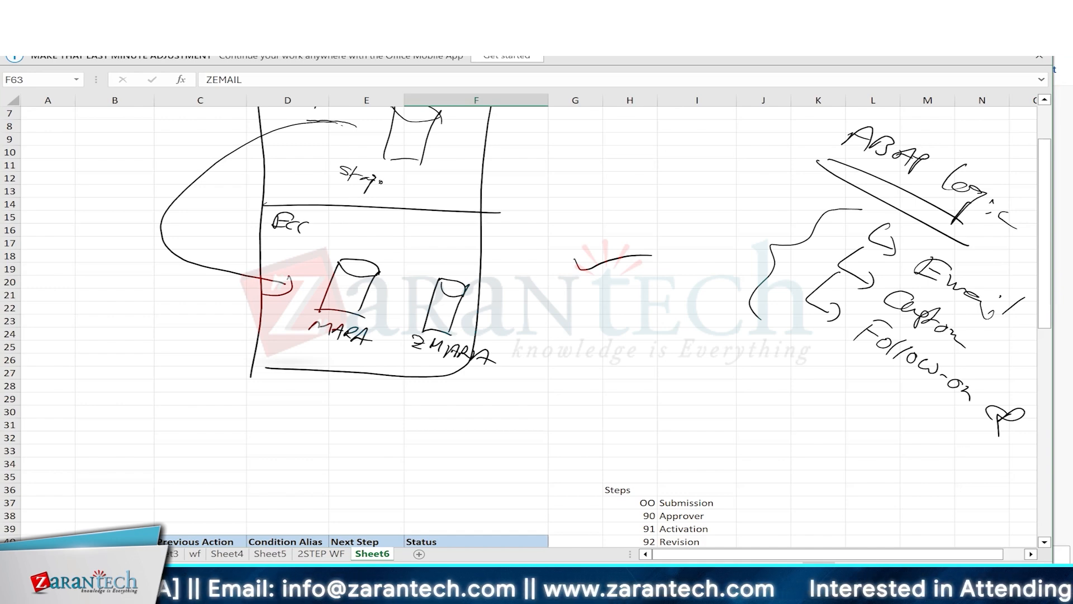
# Switch to the Material Governance browser window and open Search Material
pyautogui.click(449, 577)
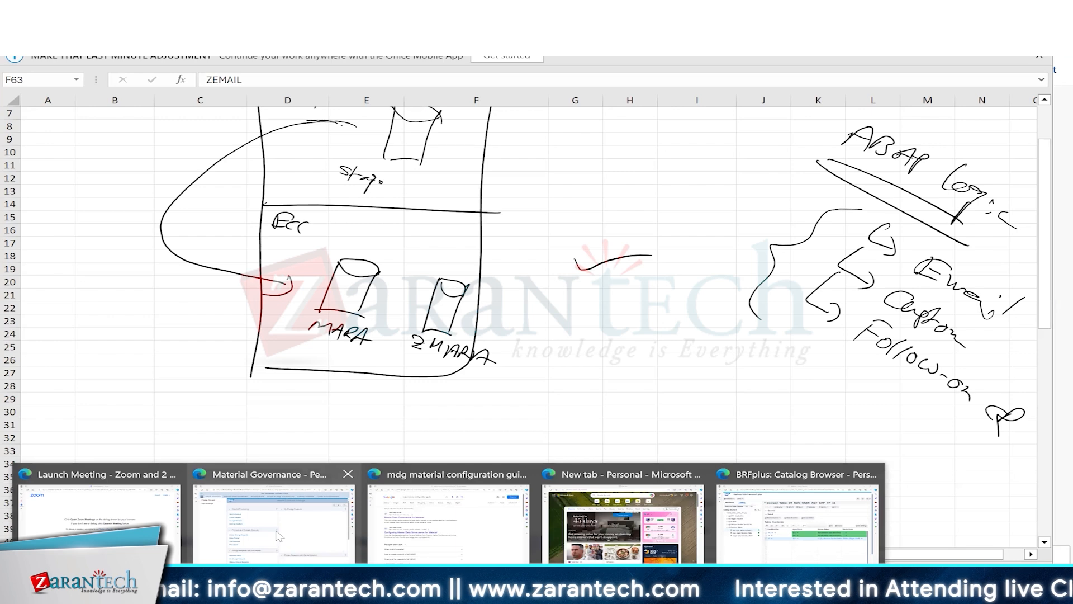
pyautogui.click(274, 517)
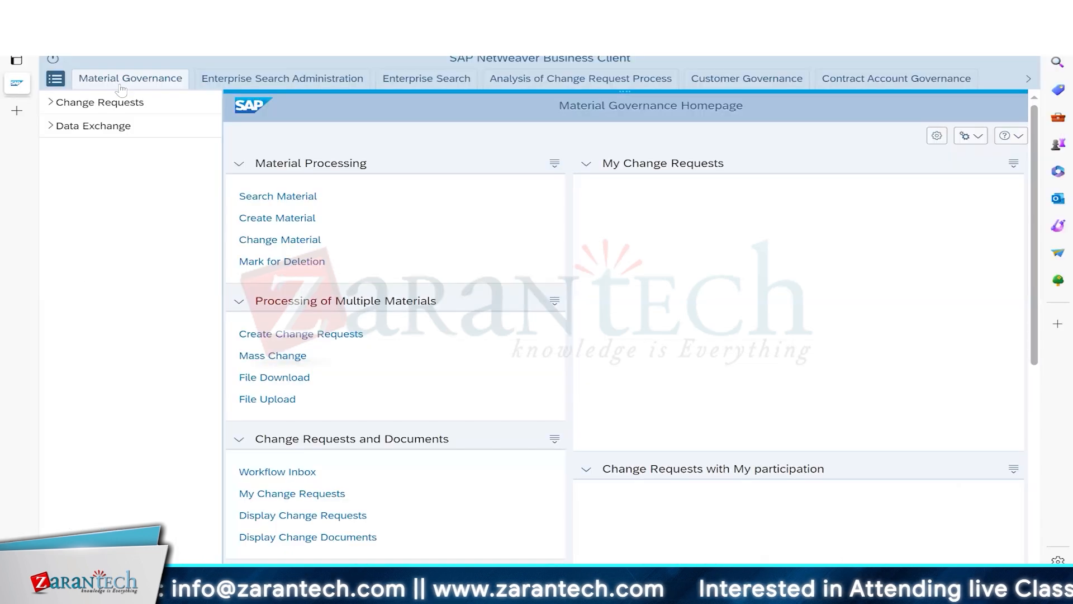
pyautogui.click(288, 197)
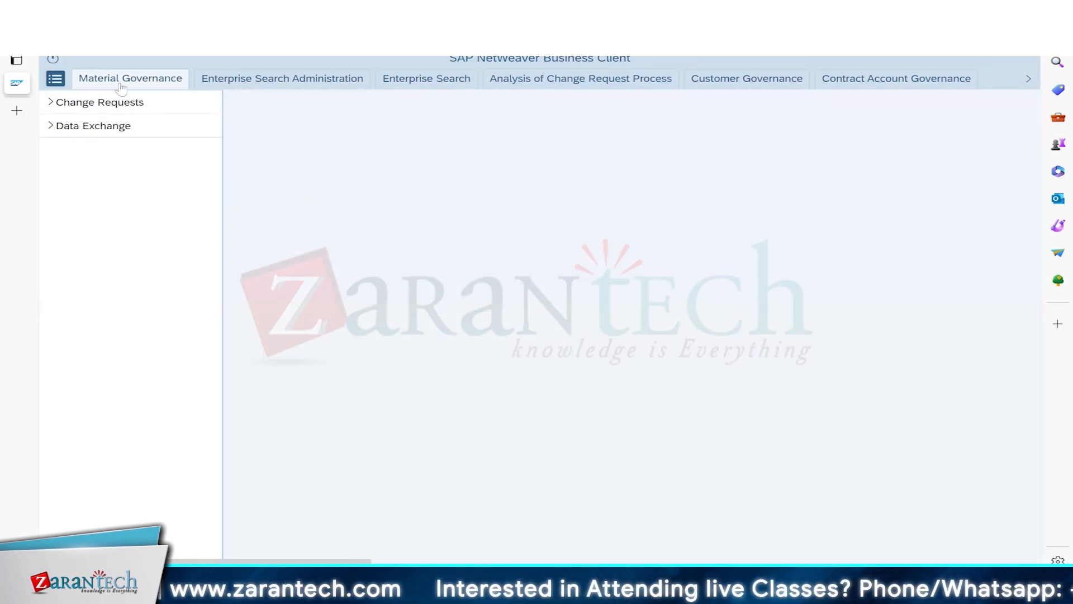
pyautogui.click(263, 352)
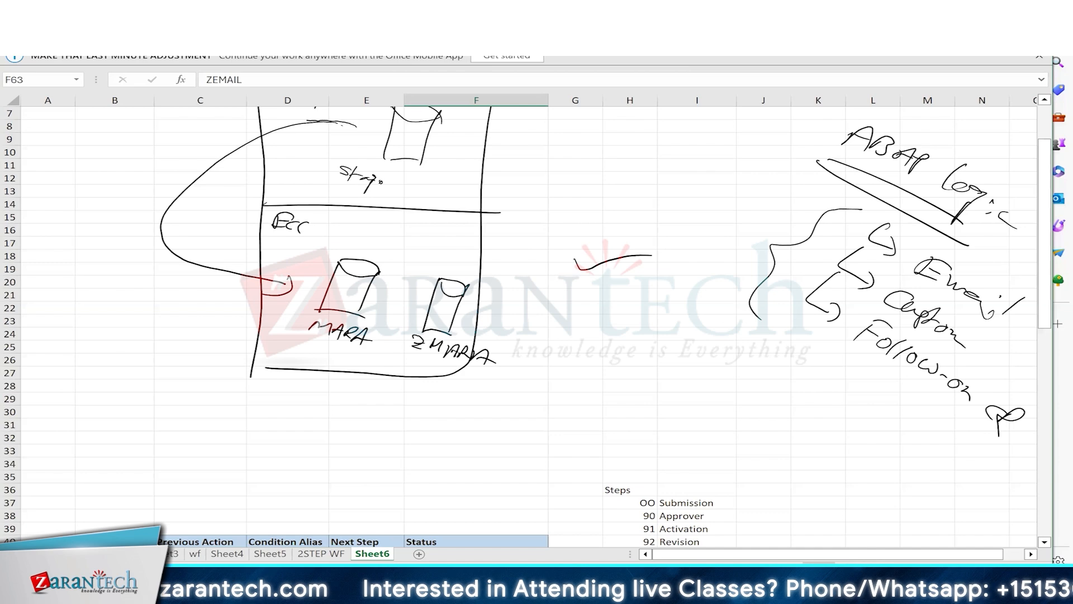
# Return to the SAP example implementations dialog, copy the sample class and confirm the object directory entry
pyautogui.moveTo(686, 581)
pyautogui.click(752, 500)
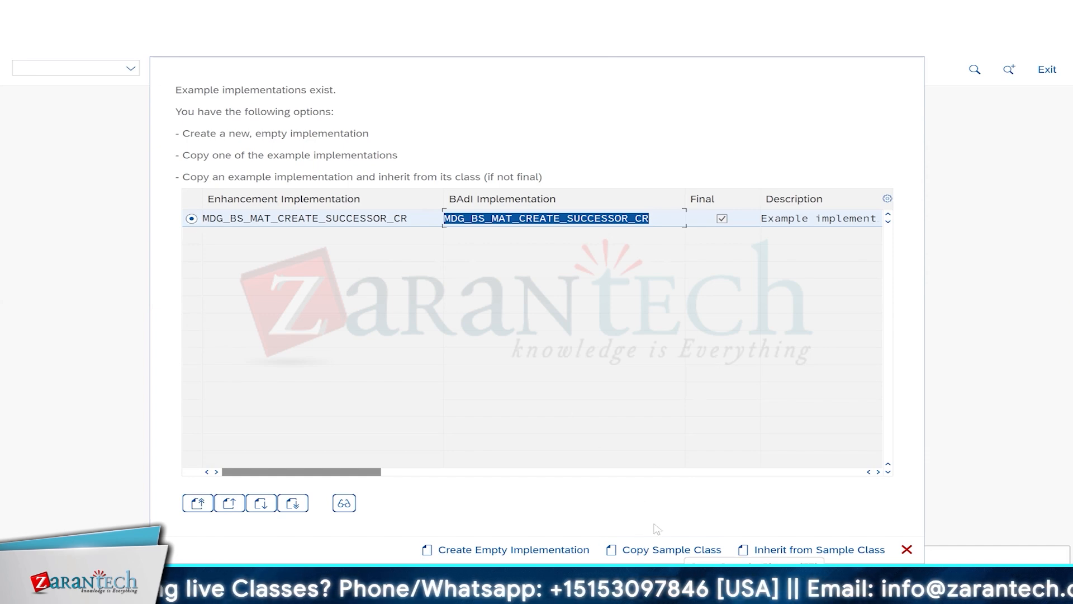
pyautogui.click(662, 552)
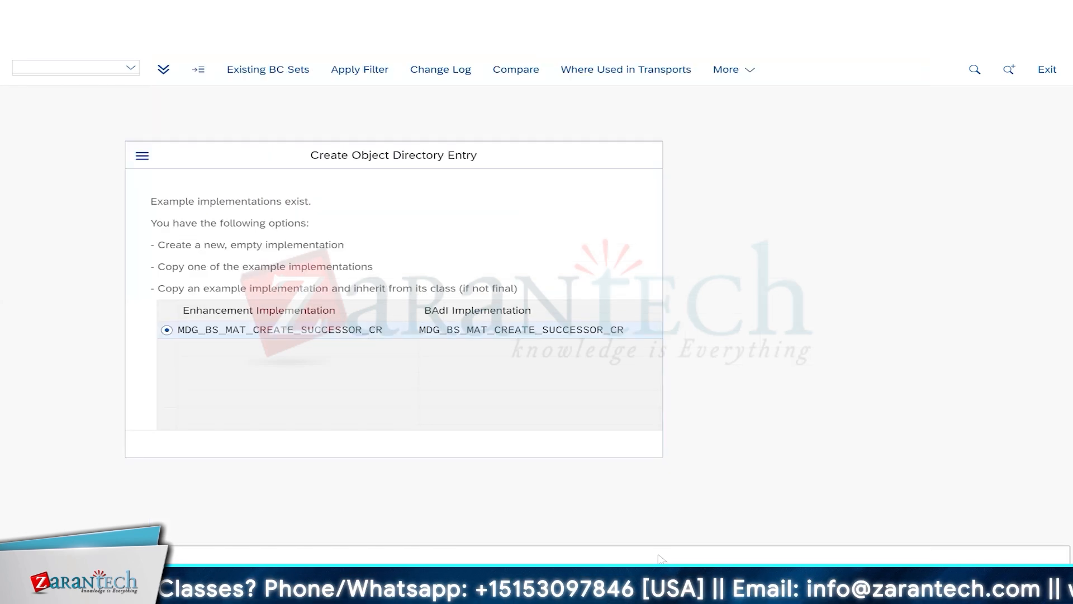
pyautogui.click(467, 446)
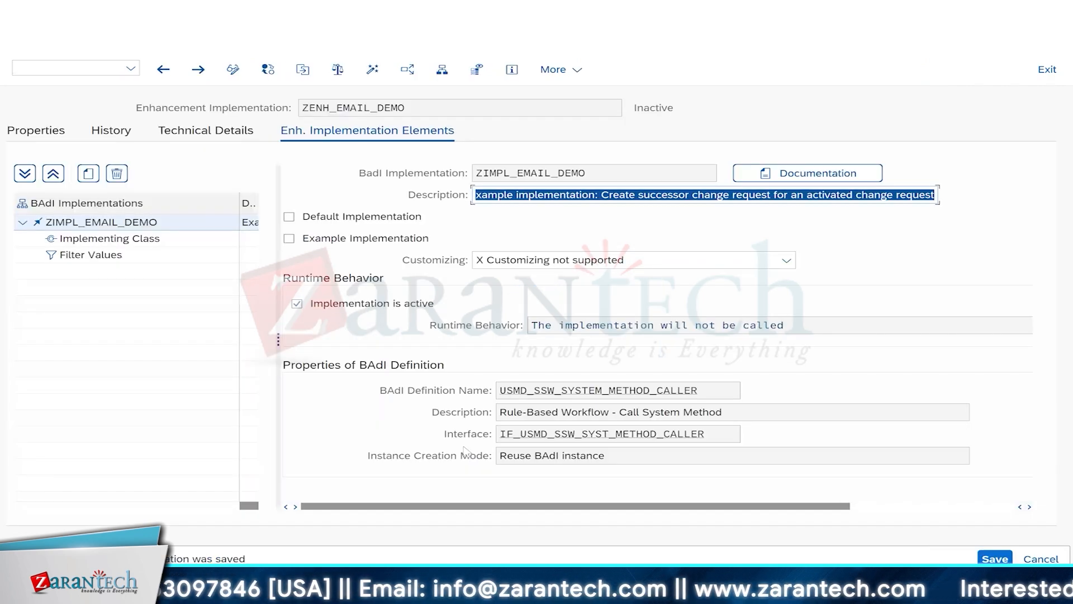
# Switch to the Excel workbook and check the filter sketch below the process pattern table for the service name condition
pyautogui.click(104, 258)
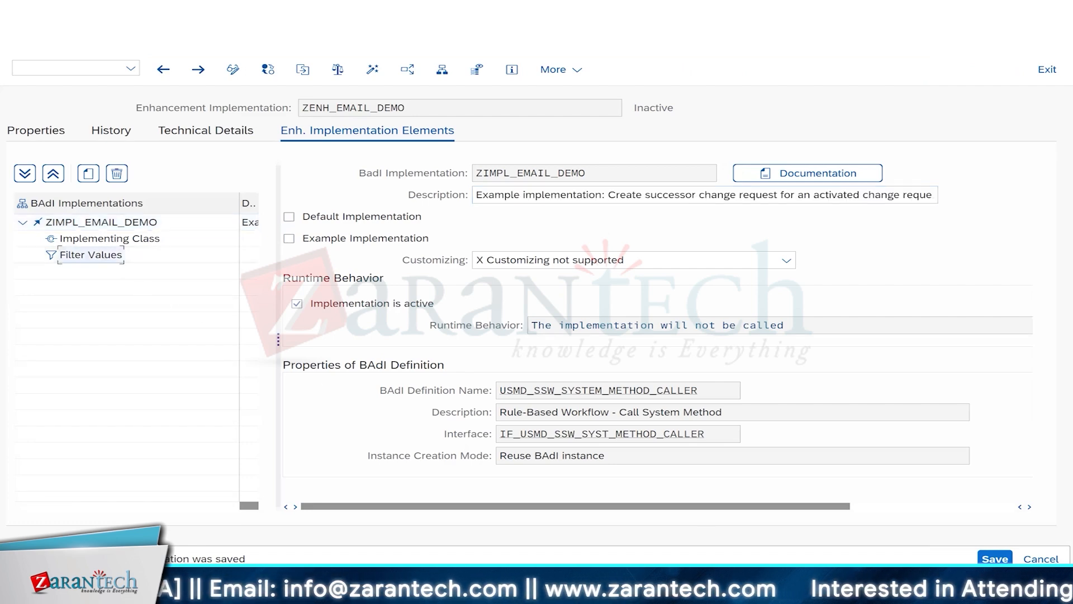
pyautogui.hotkey('alt', 'Tab')
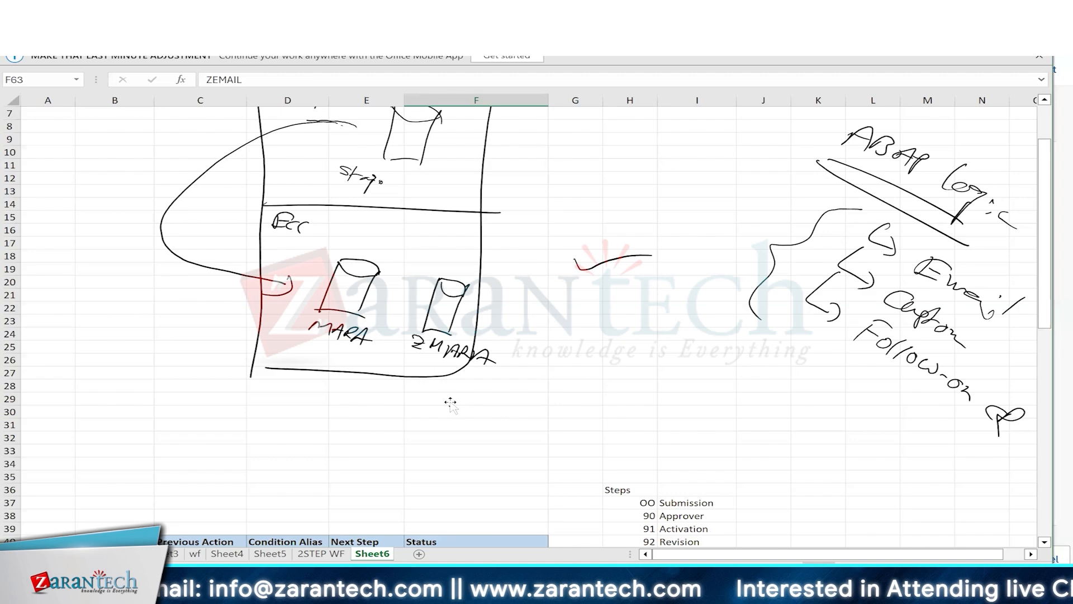
pyautogui.scroll(2, 450, 403)
pyautogui.scroll(-19, 451, 403)
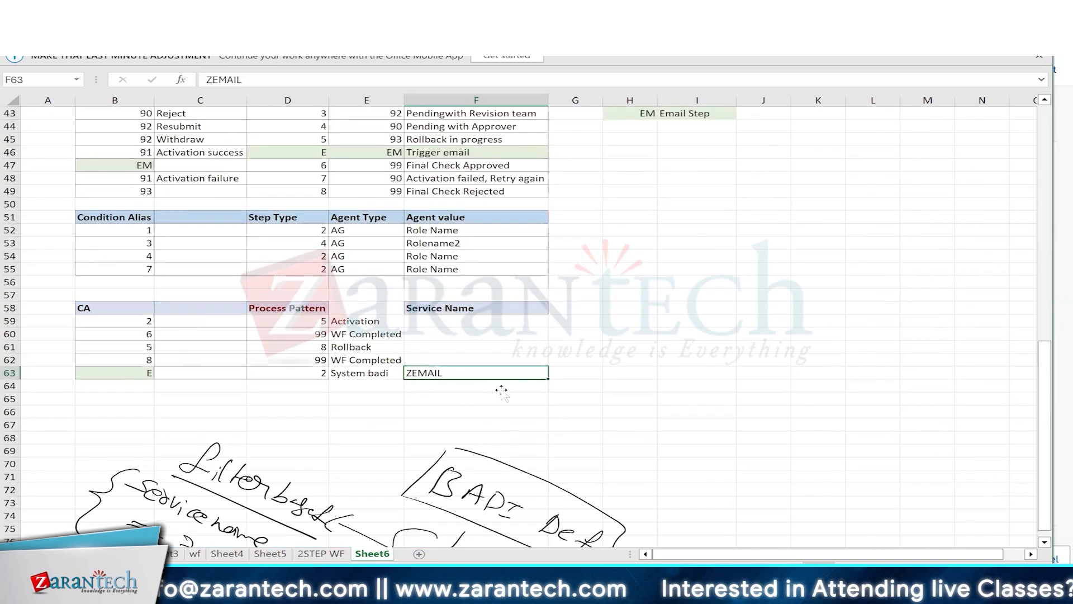
pyautogui.scroll(-1, 527, 383)
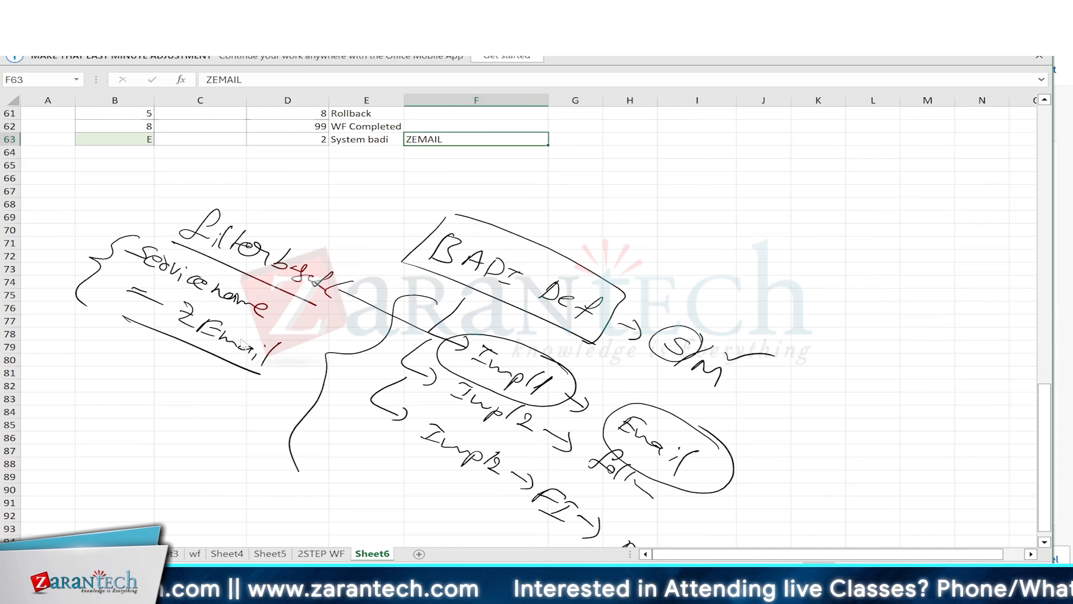
# Switch back to the SAP enhancement implementation and add a filter combination to ZIMPL_EMAIL_DEMO's filter values
pyautogui.hotkey('alt', 'Tab')
pyautogui.doubleClick(80, 259)
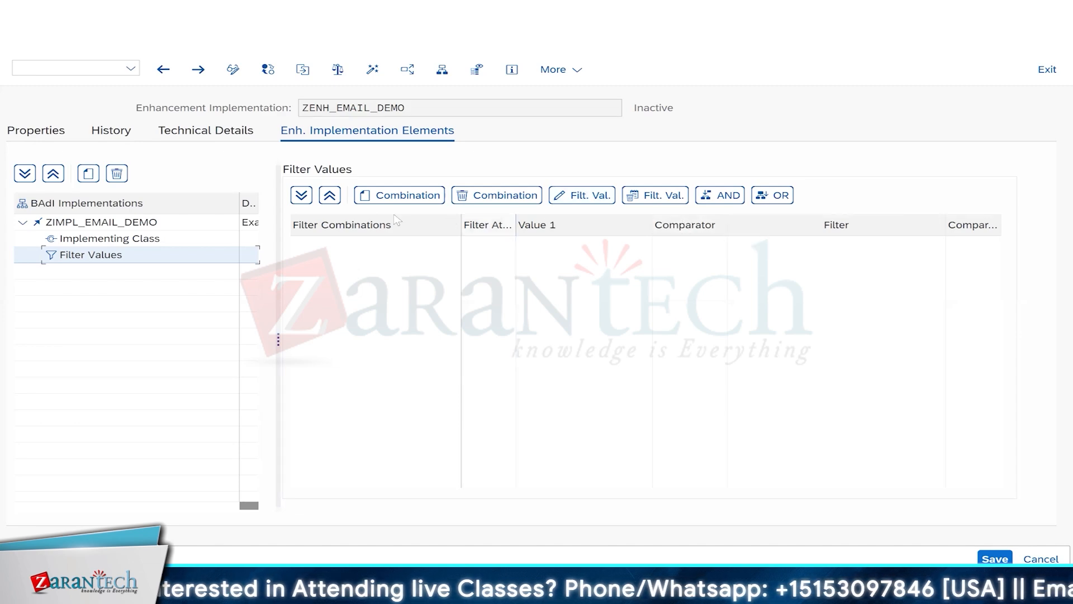
pyautogui.click(394, 196)
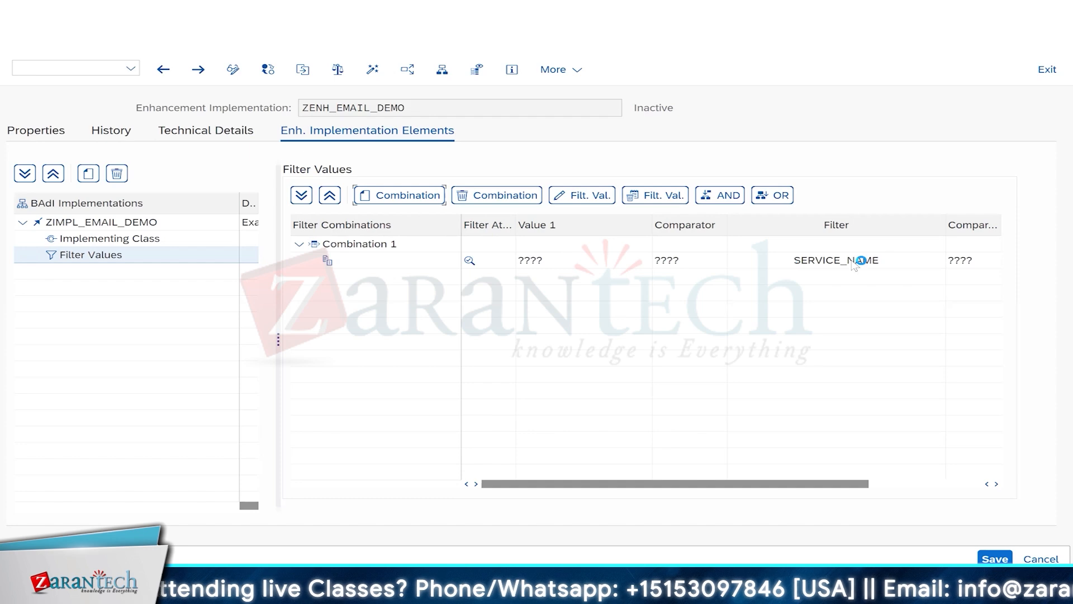
# Set the SERVICE_NAME filter to the comparator = with the value ZEMAIL
pyautogui.doubleClick(538, 261)
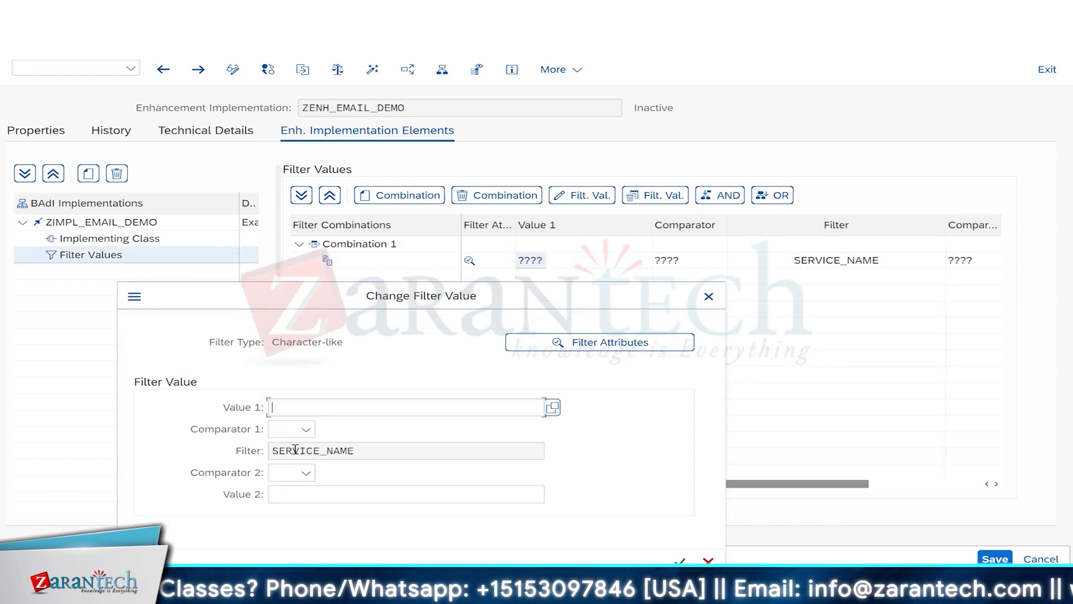
pyautogui.click(306, 429)
pyautogui.click(284, 473)
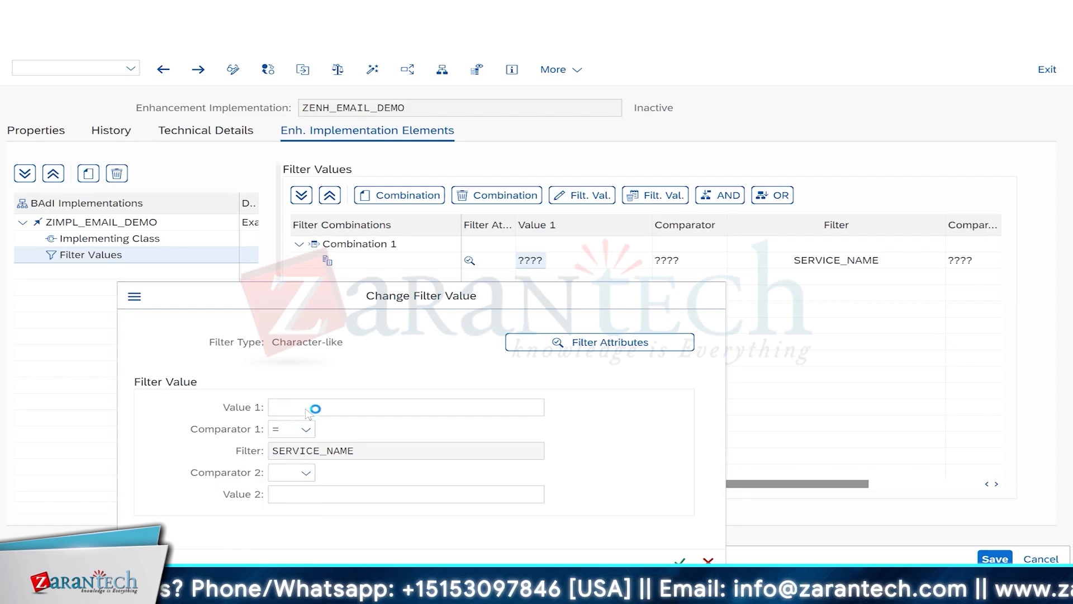
pyautogui.click(305, 408)
pyautogui.click(552, 409)
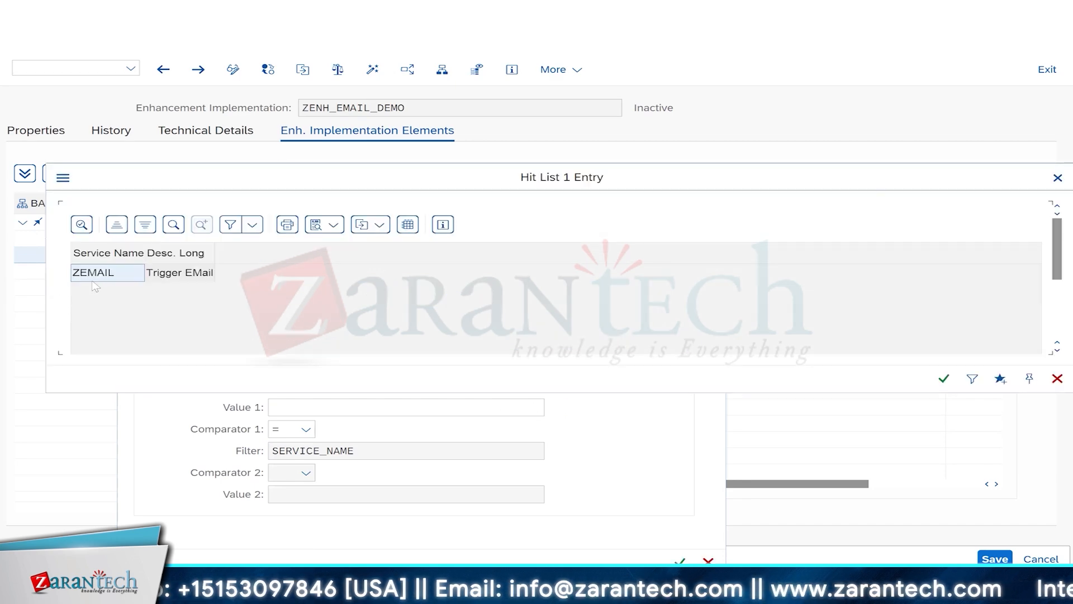
pyautogui.click(104, 273)
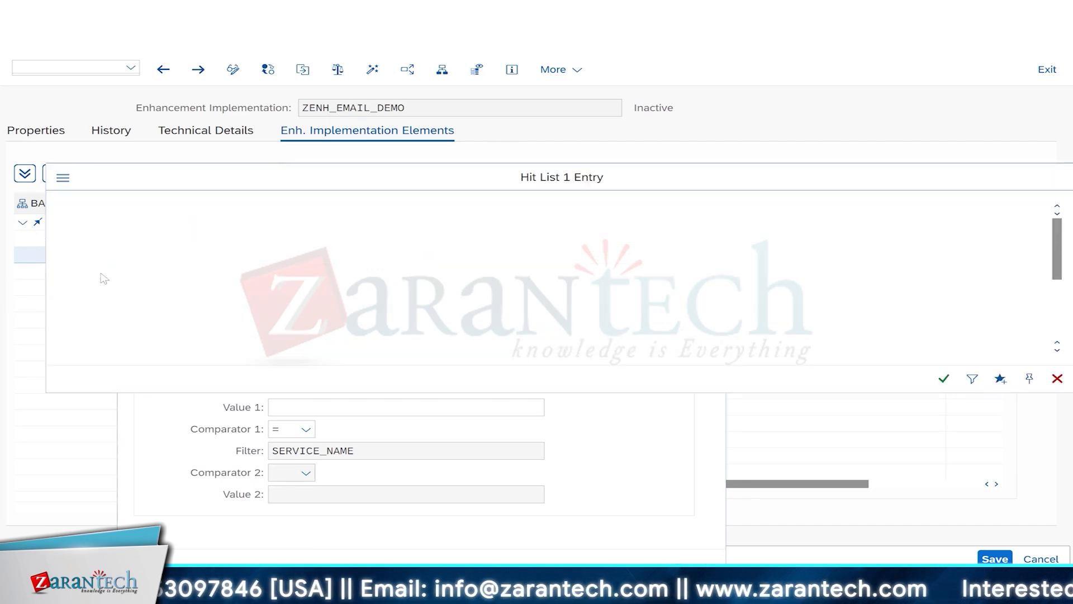
pyautogui.click(678, 560)
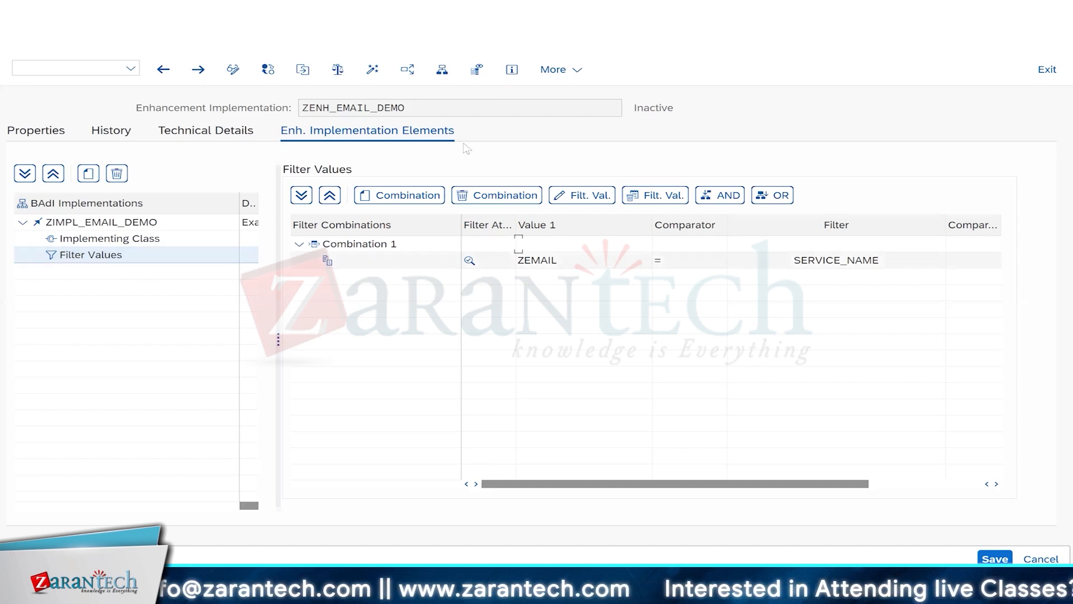
# Switch to the BRFplus Catalog Browser window to check the non-user agent decision table
pyautogui.click(315, 104)
pyautogui.hotkey('shift', 'End')
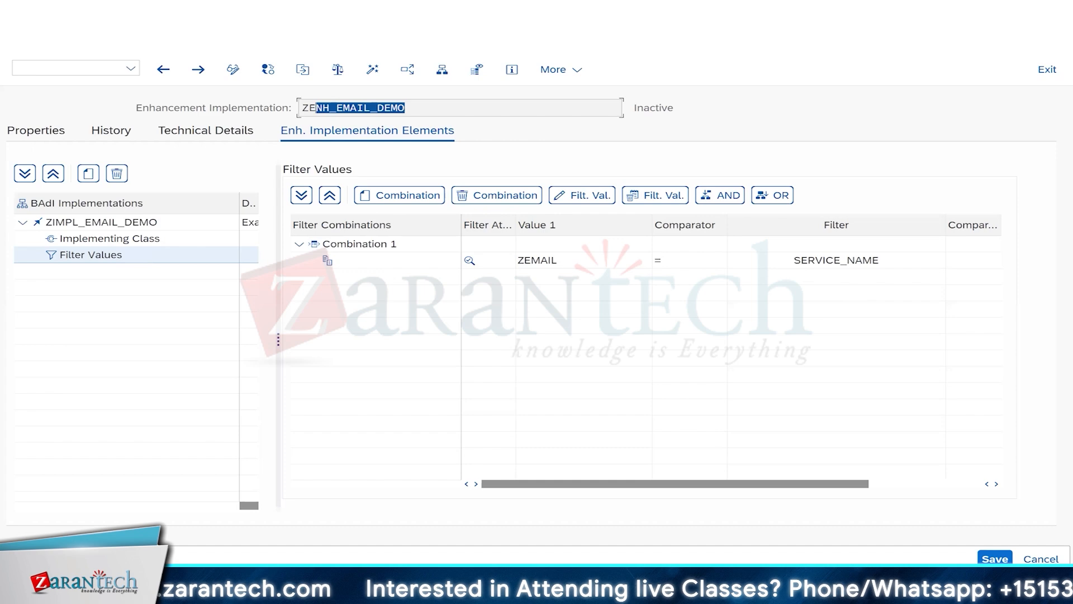
pyautogui.moveTo(442, 593)
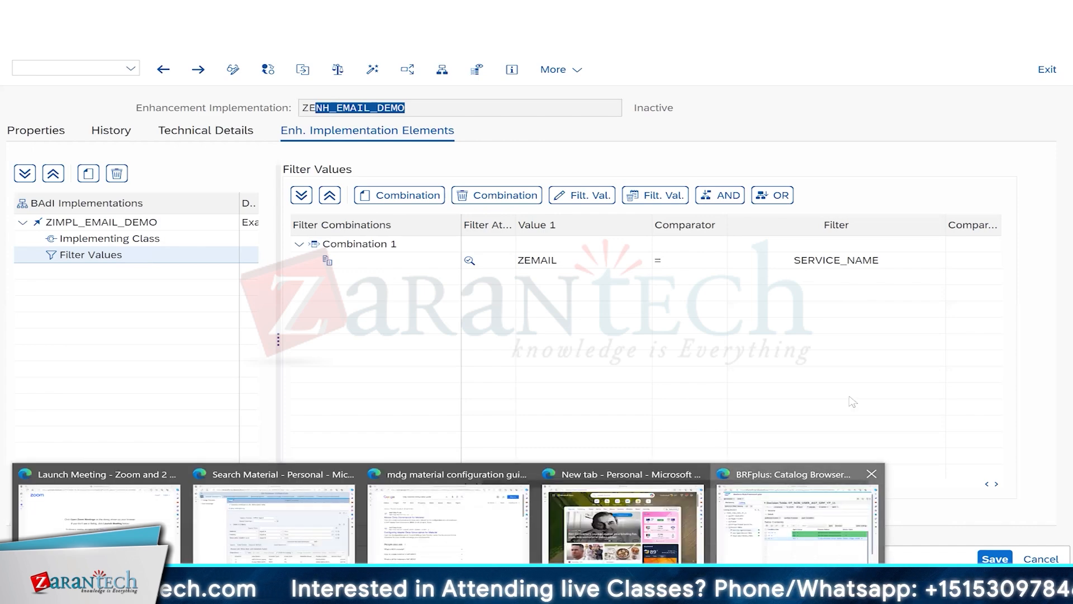
pyautogui.click(793, 519)
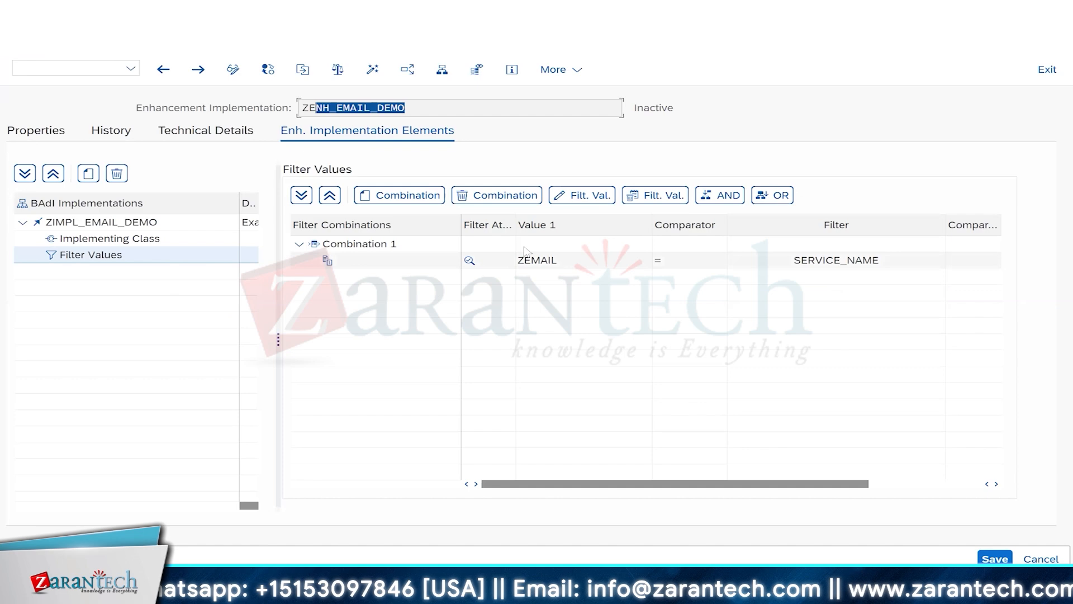
# Open the CALL_SYSTEM_METHOD method of ZIMPL_EMAIL_DEMO's implementing class ZCL_EMAIL_DEMO in the code editor
pyautogui.click(148, 239)
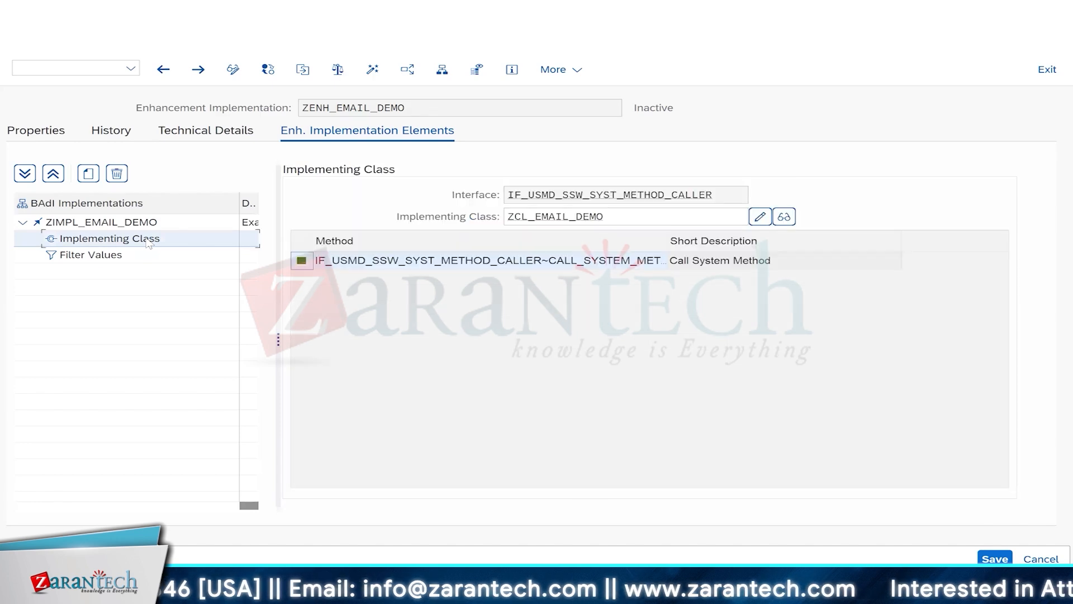
pyautogui.doubleClick(626, 264)
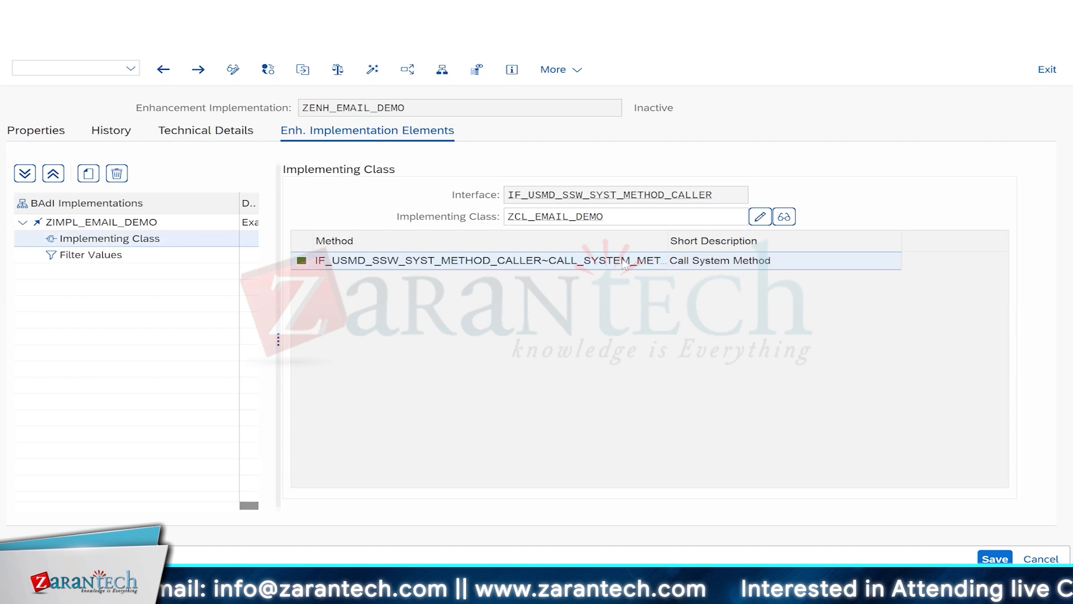
pyautogui.click(310, 356)
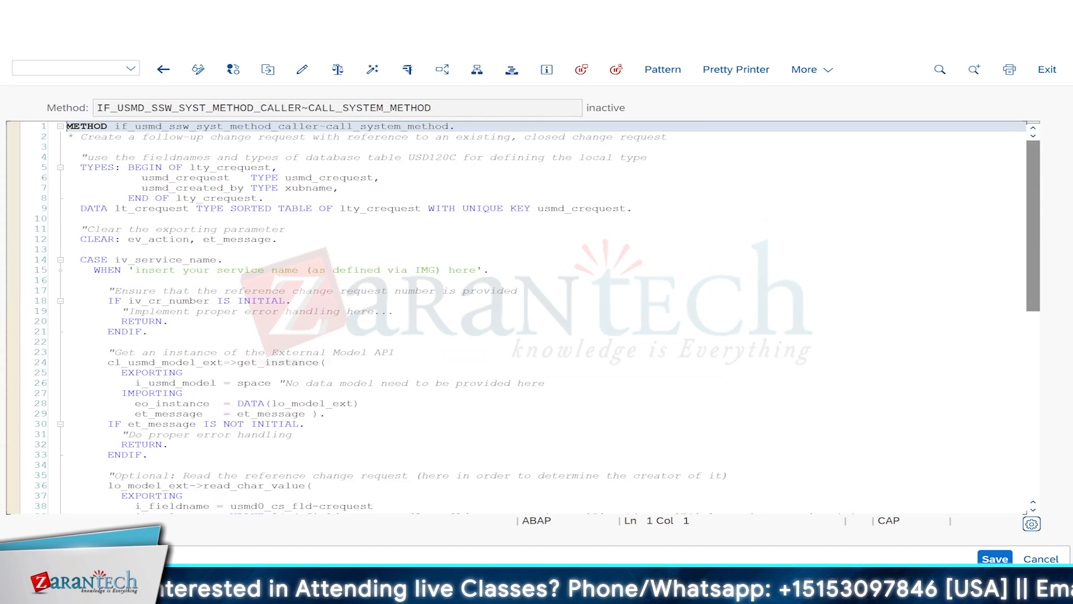
# Switch to the Excel workbook and review the workflow step actions, the EM email step and the process pattern row for condition alias E
pyautogui.click(819, 575)
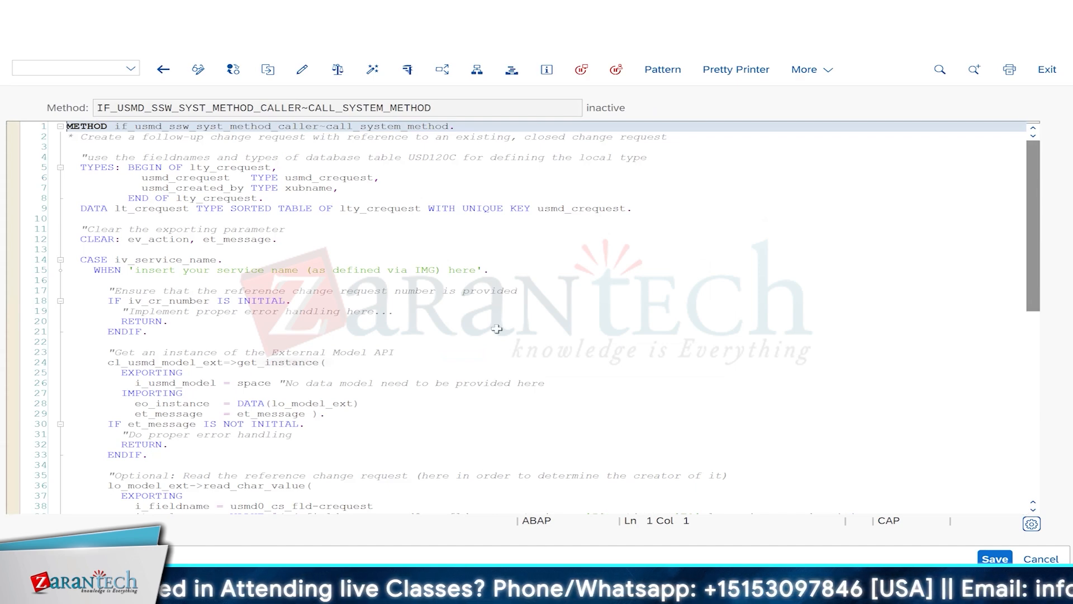
pyautogui.scroll(9, 497, 331)
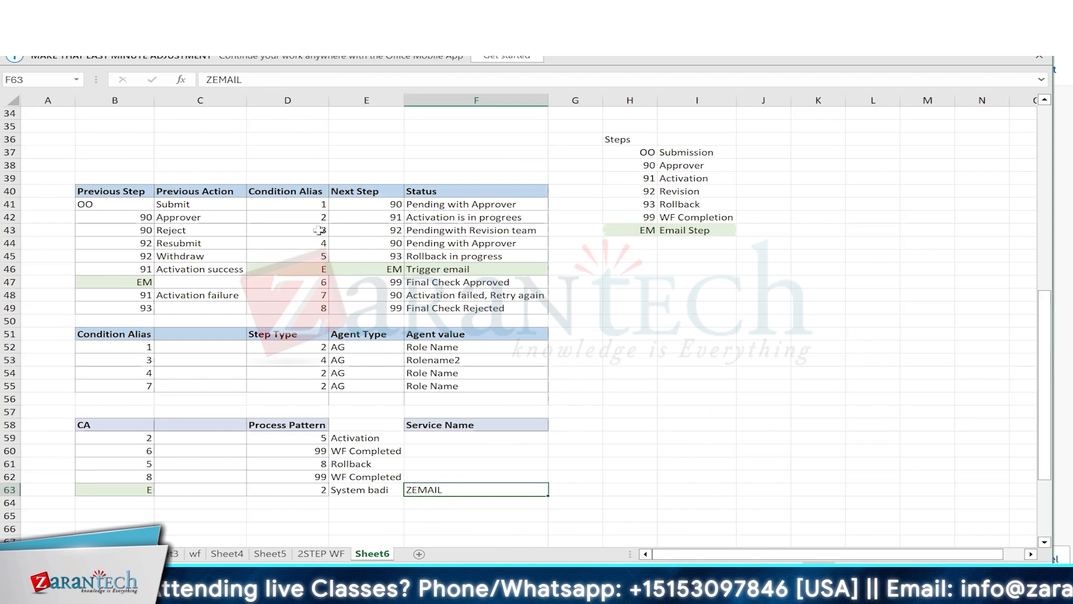
pyautogui.click(168, 230)
pyautogui.click(193, 220)
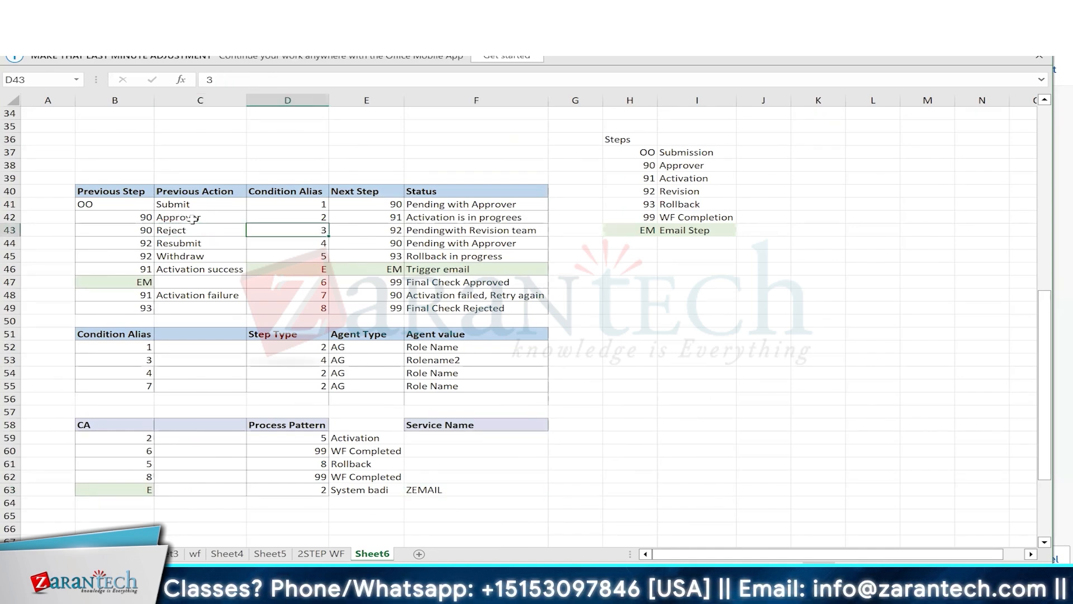
pyautogui.click(192, 245)
pyautogui.click(192, 258)
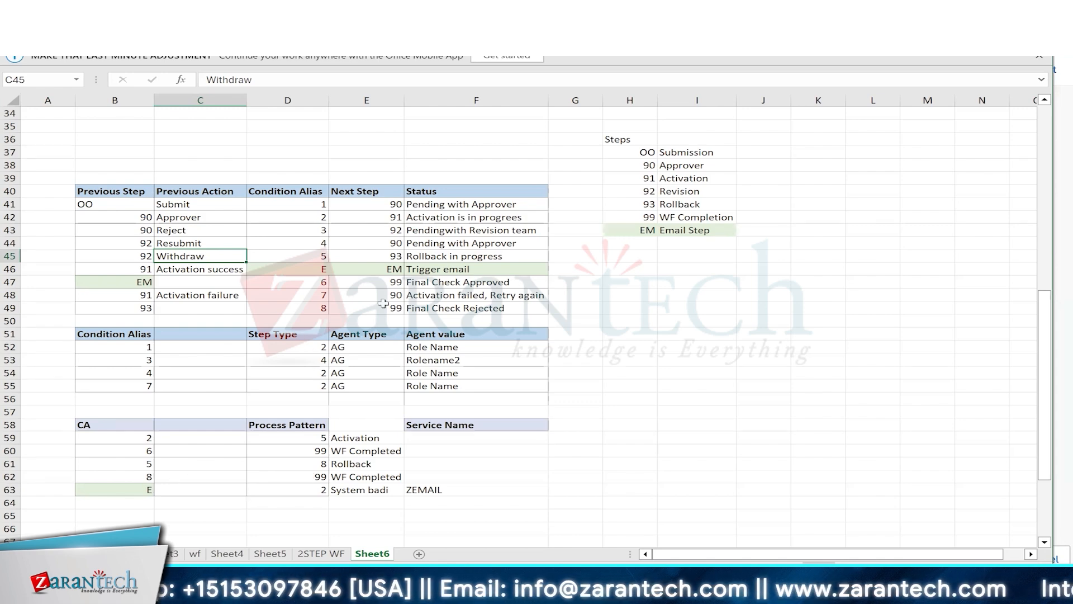
pyautogui.click(679, 230)
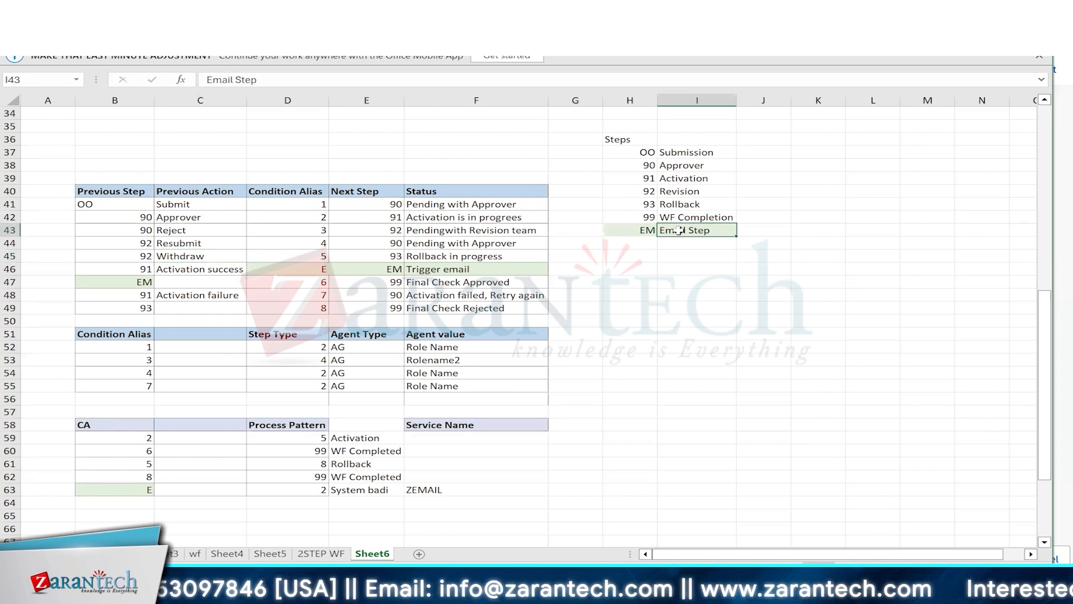
pyautogui.click(630, 231)
pyautogui.moveTo(116, 487); pyautogui.dragTo(452, 492)
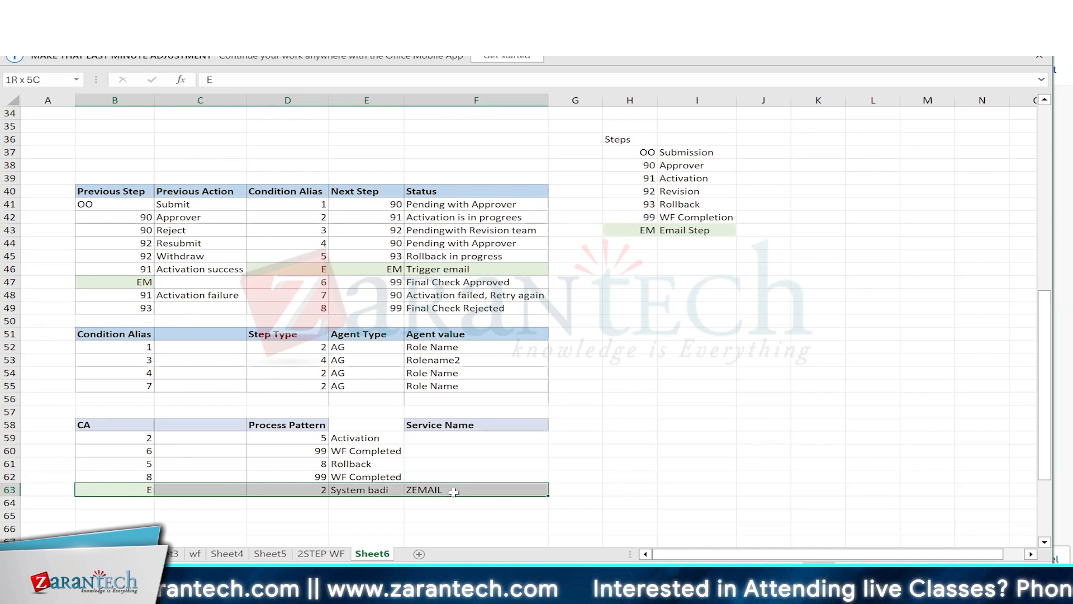
pyautogui.moveTo(453, 492); pyautogui.dragTo(453, 492)
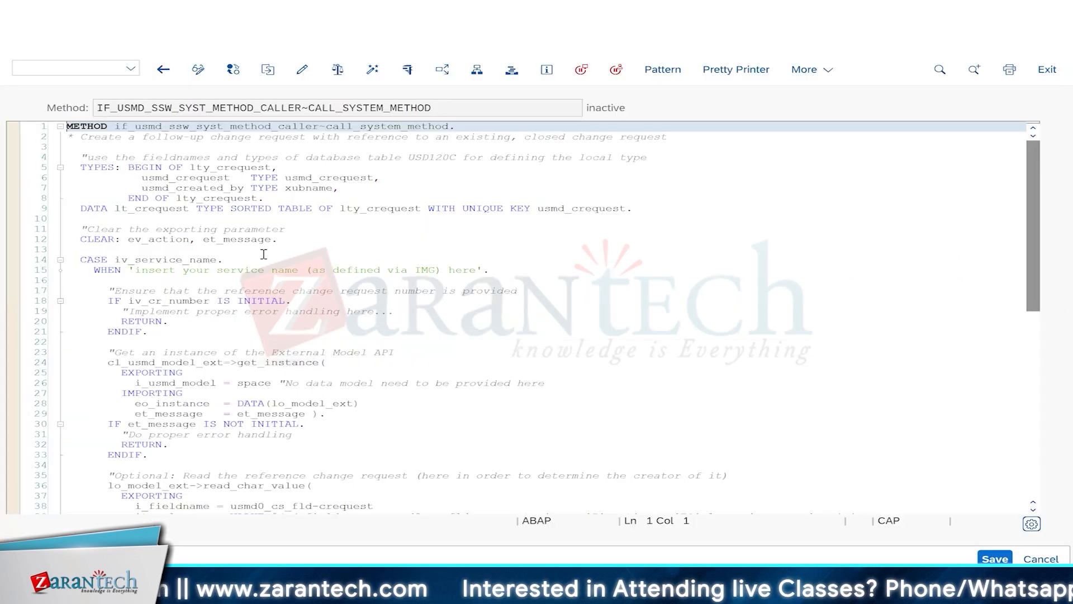
# Switch back to the SAP Class Builder and examine the sample method's opening comment and its read_char_value call for the change request
pyautogui.click(263, 254)
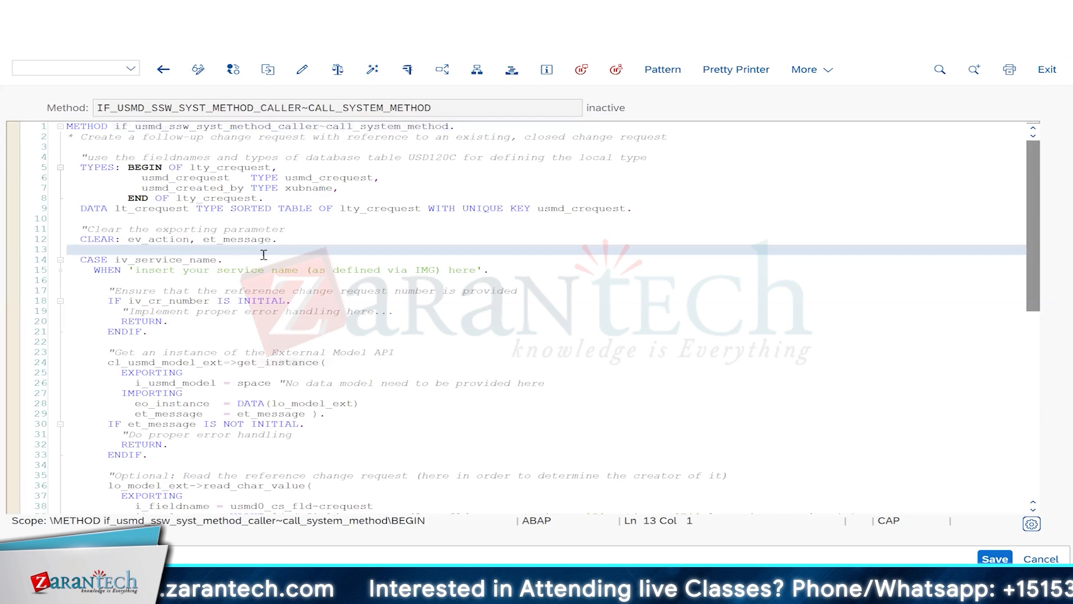
pyautogui.moveTo(84, 136); pyautogui.dragTo(671, 142)
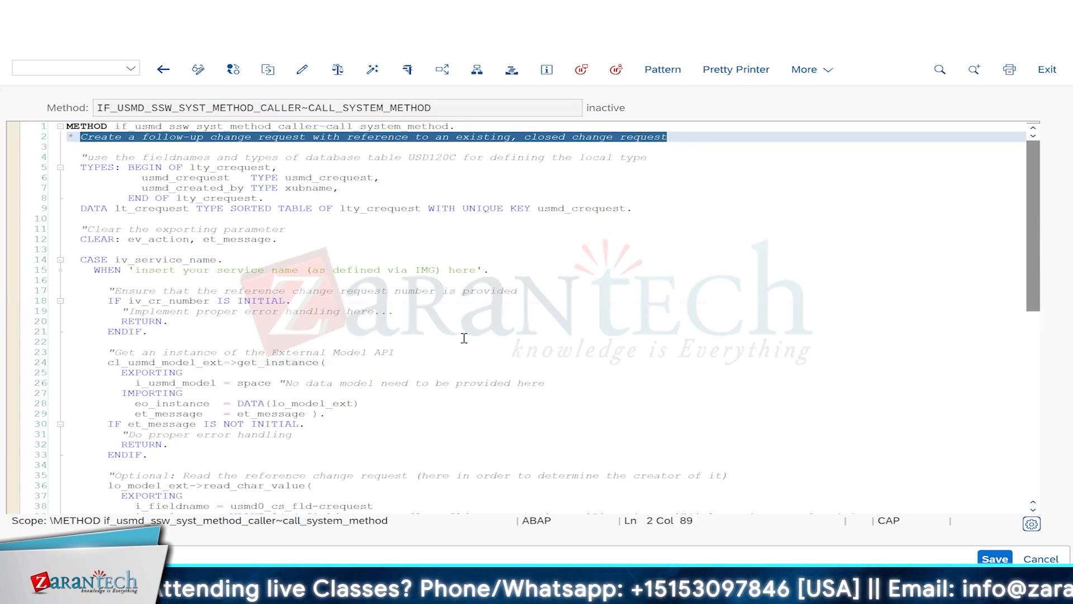
pyautogui.scroll(-5, 464, 337)
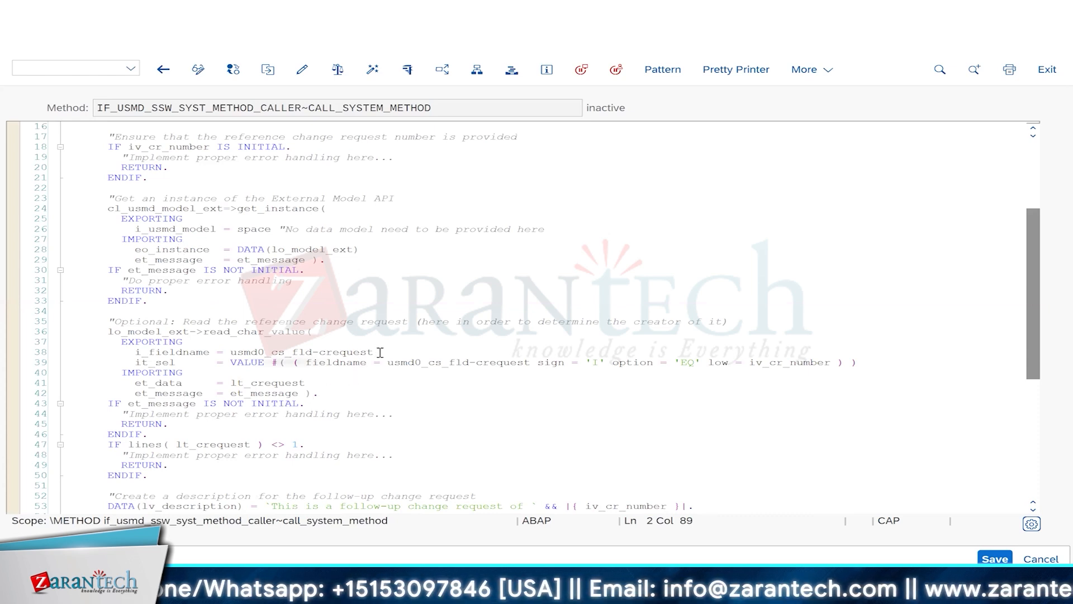
pyautogui.moveTo(374, 352); pyautogui.dragTo(230, 352)
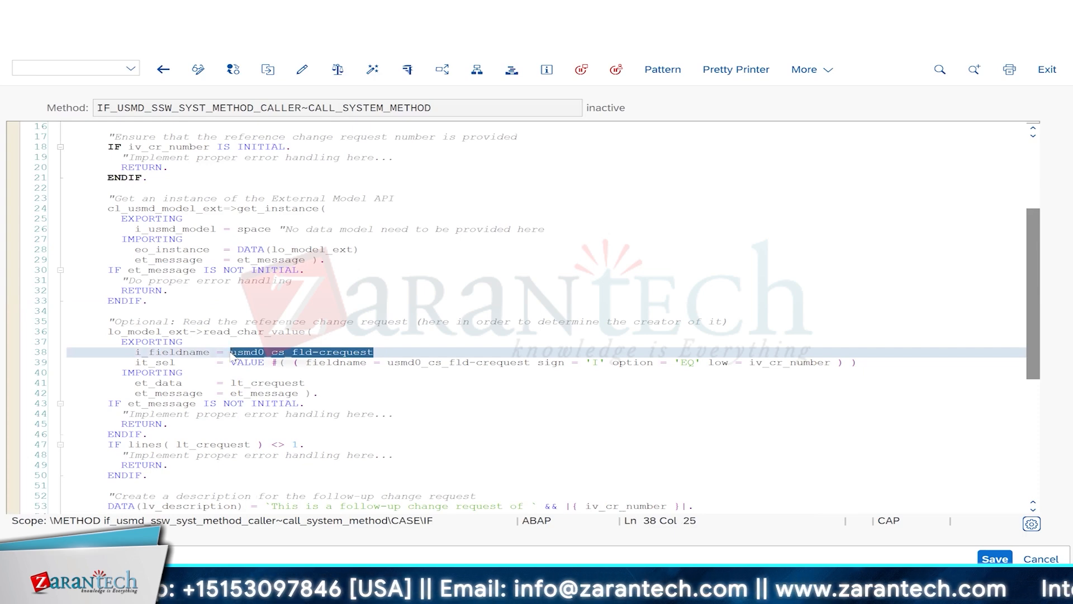
pyautogui.moveTo(101, 334); pyautogui.dragTo(246, 335)
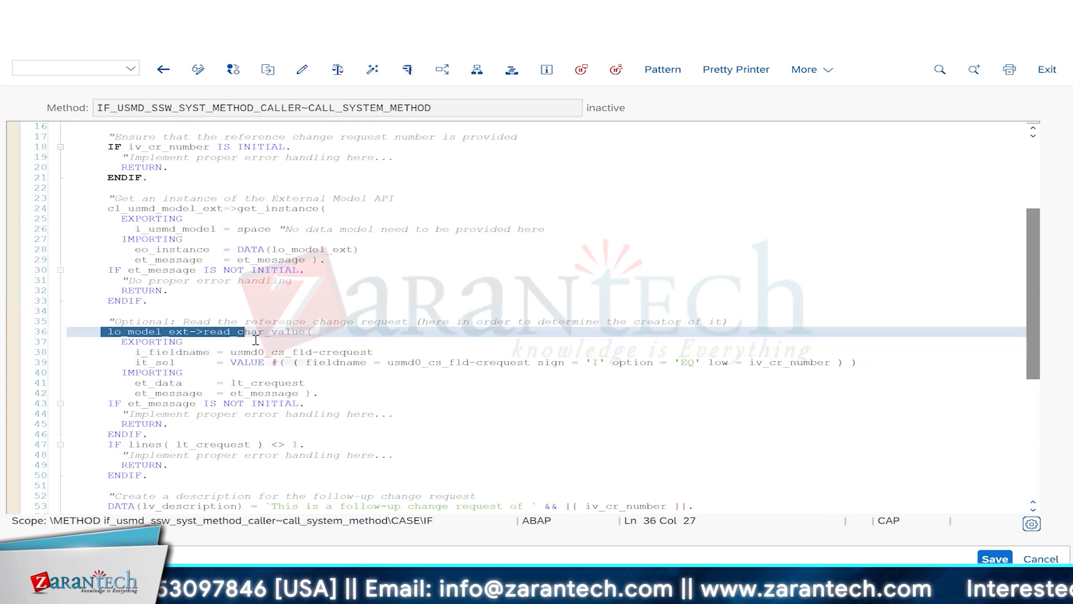
# Examine the create_follow_up_crequest call and its iv_cr_number parameter, and go back through the sample code to the start of the method
pyautogui.scroll(-8, 131, 272)
pyautogui.moveTo(94, 290); pyautogui.dragTo(325, 291)
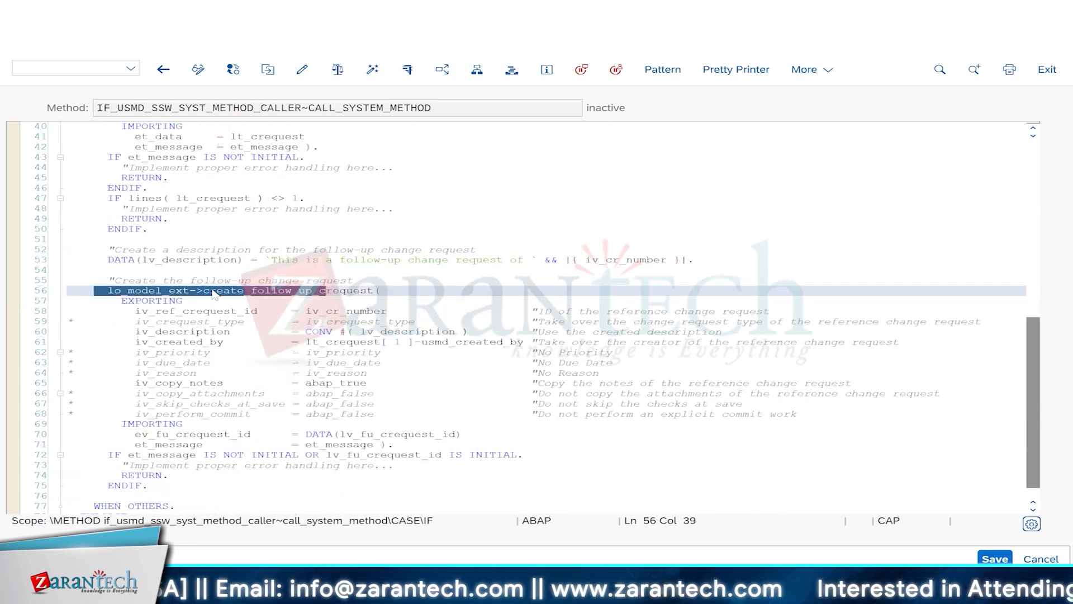
pyautogui.click(204, 291)
pyautogui.moveTo(242, 290); pyautogui.dragTo(370, 290)
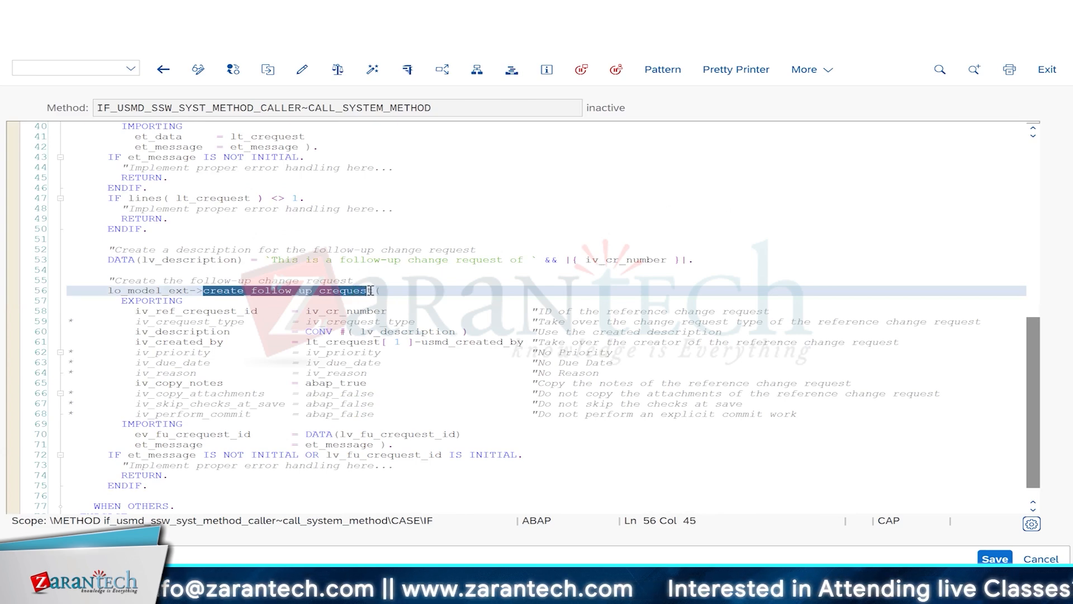
pyautogui.moveTo(394, 312); pyautogui.dragTo(307, 311)
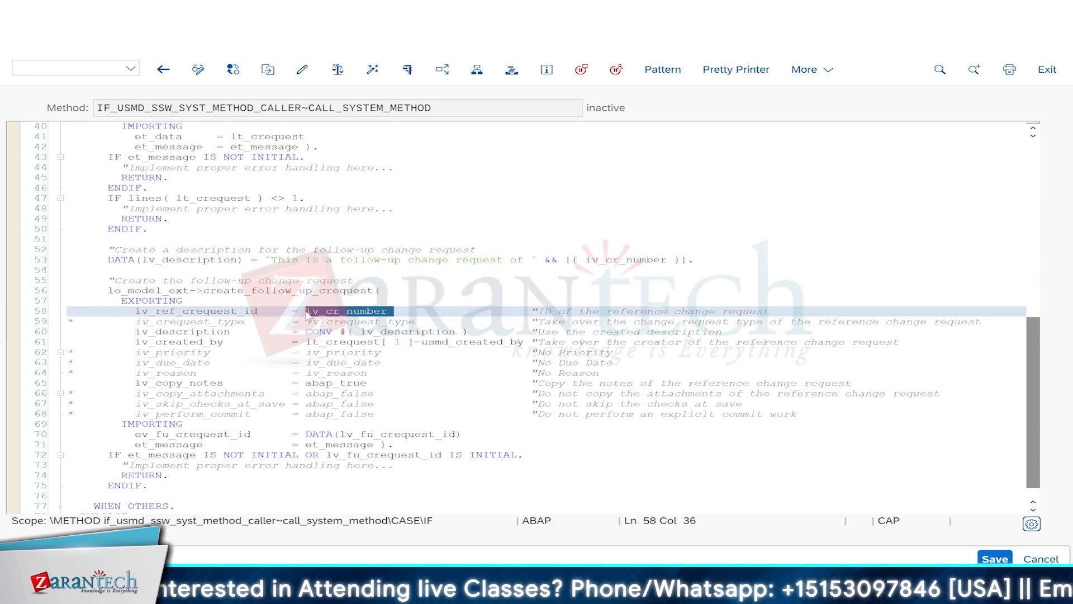
pyautogui.scroll(-3, 302, 314)
pyautogui.scroll(11, 297, 319)
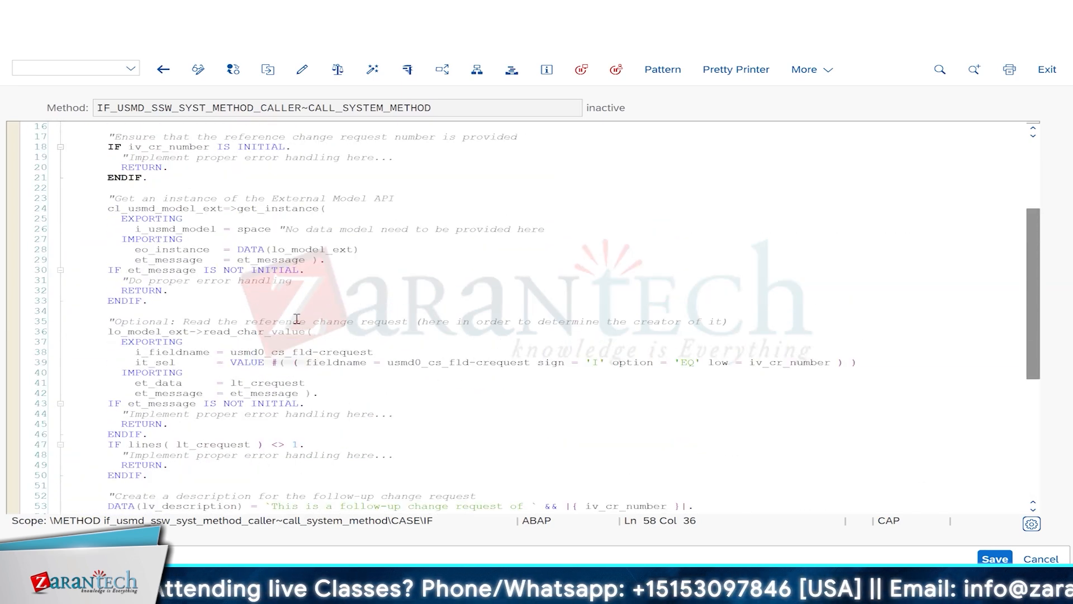
pyautogui.scroll(2, 277, 307)
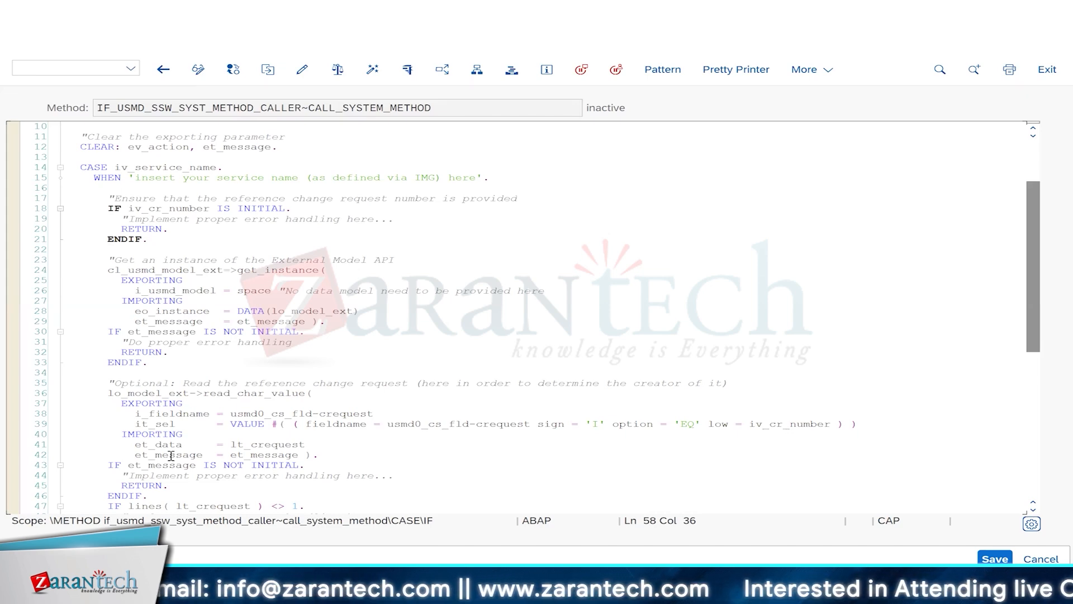
pyautogui.scroll(3, 120, 285)
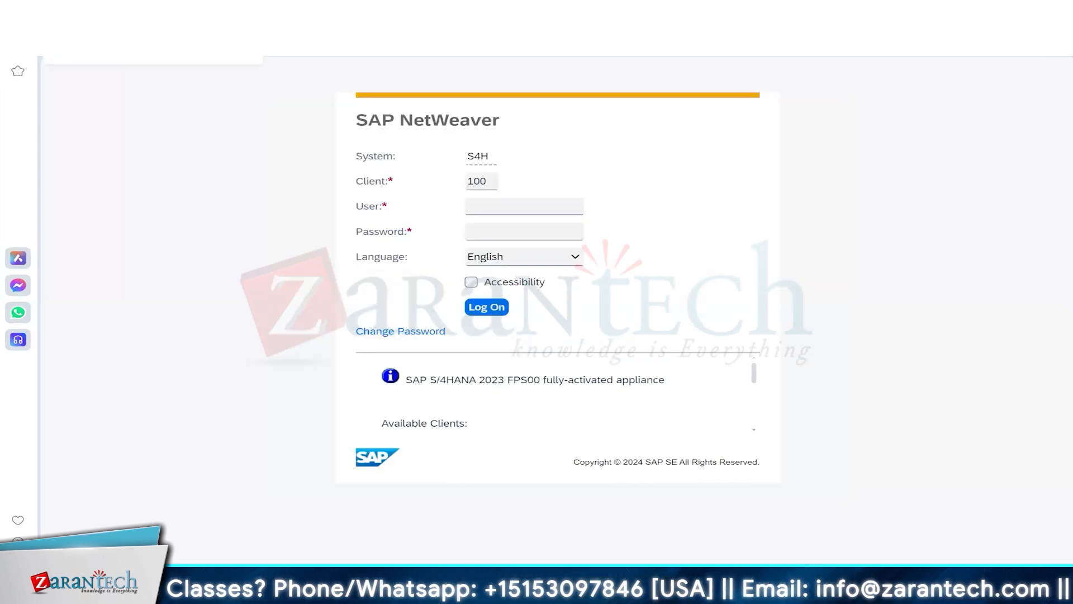
pyautogui.click(511, 424)
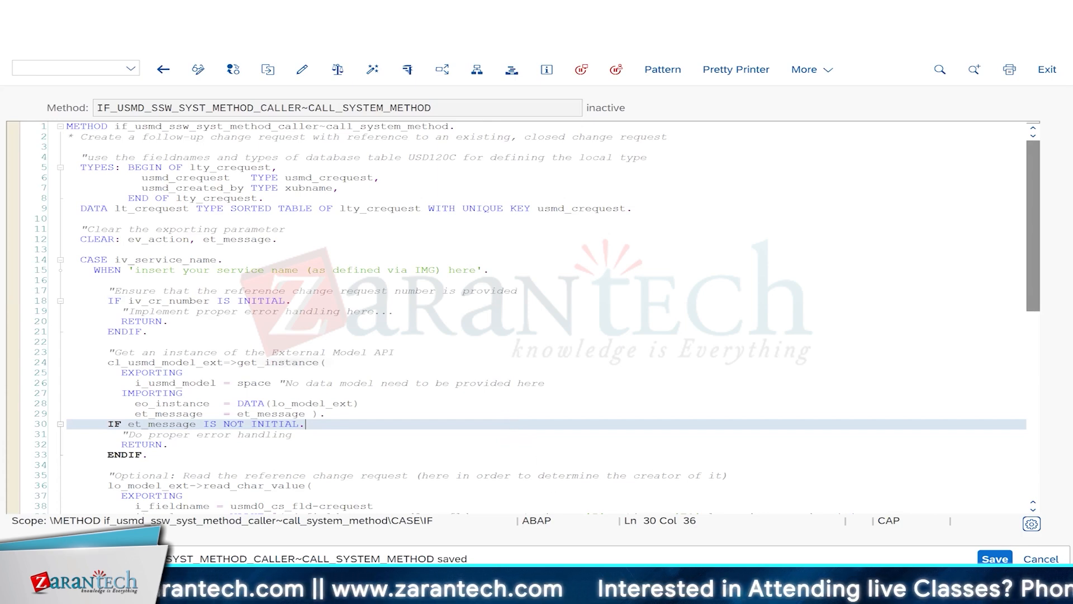
# Switch to the Excel workbook and review the process pattern table and the handwritten BAdI implementation sketch below it
pyautogui.hotkey('alt', 'Tab')
pyautogui.click(717, 358)
pyautogui.scroll(-2, 718, 358)
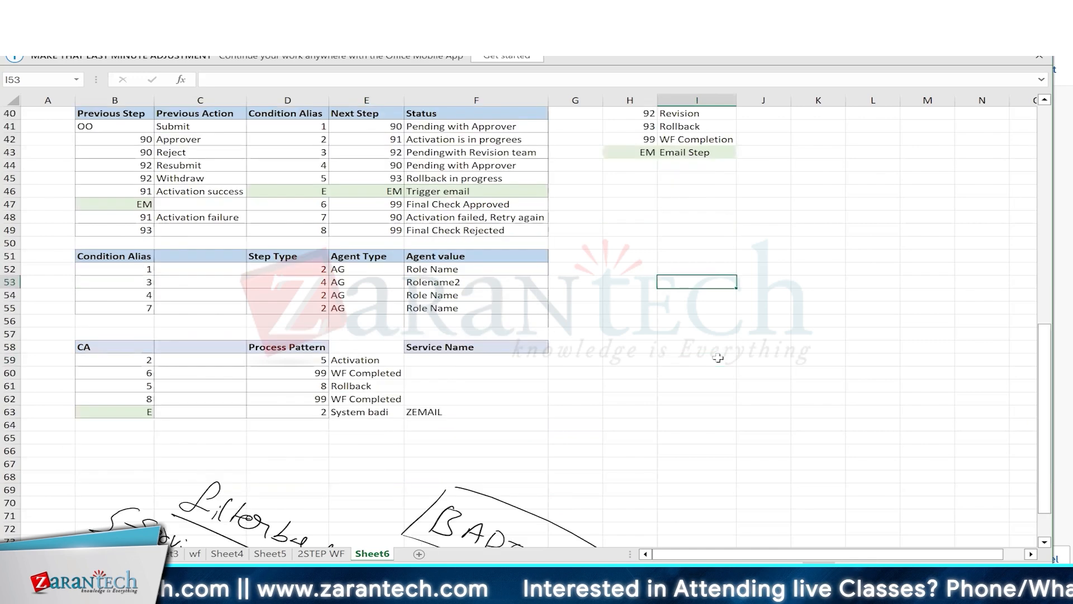
pyautogui.scroll(1, 717, 358)
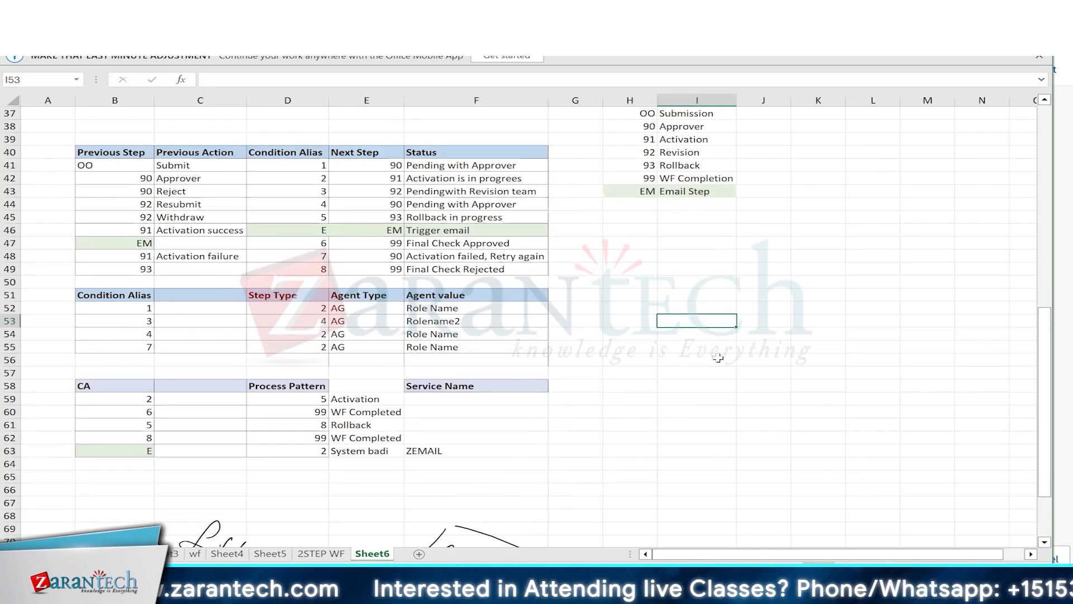
pyautogui.scroll(-7, 710, 352)
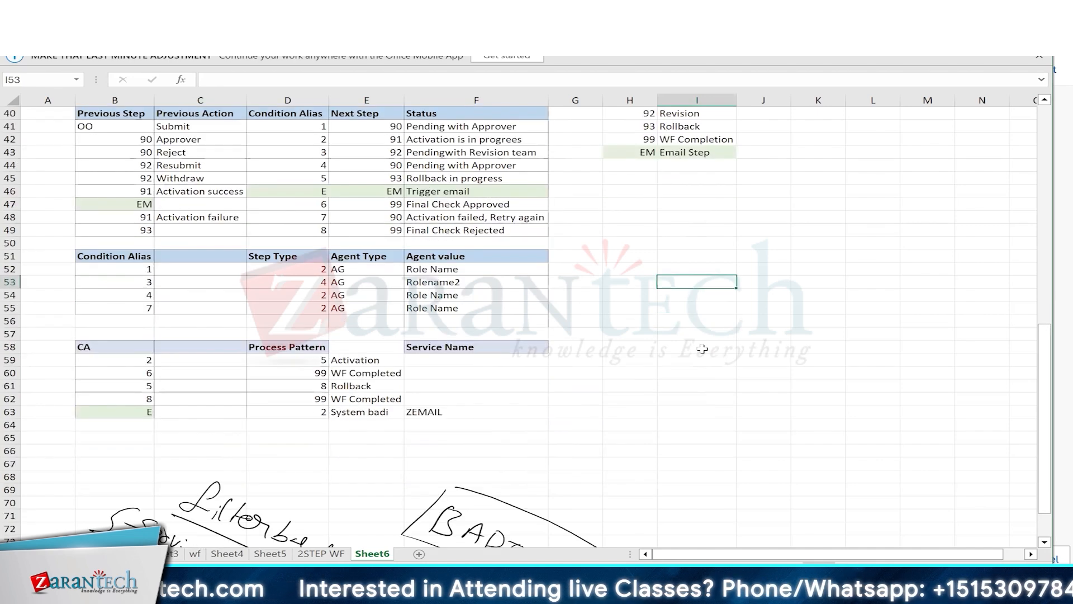
pyautogui.scroll(-1, 703, 350)
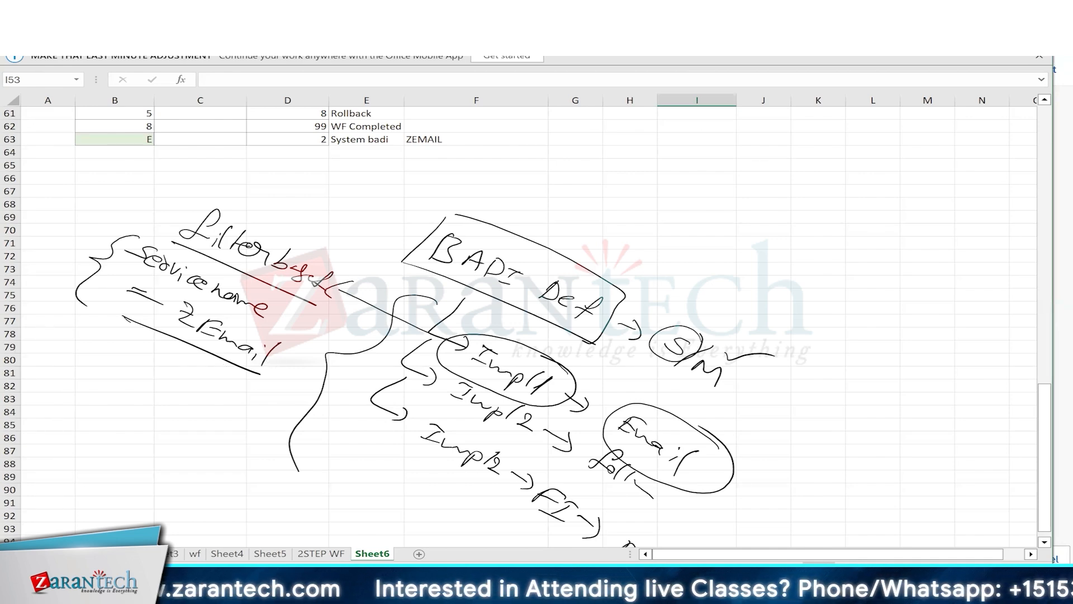
# Switch back to the SAP Class Builder window and open transaction MDGIMG in a new session
pyautogui.click(689, 586)
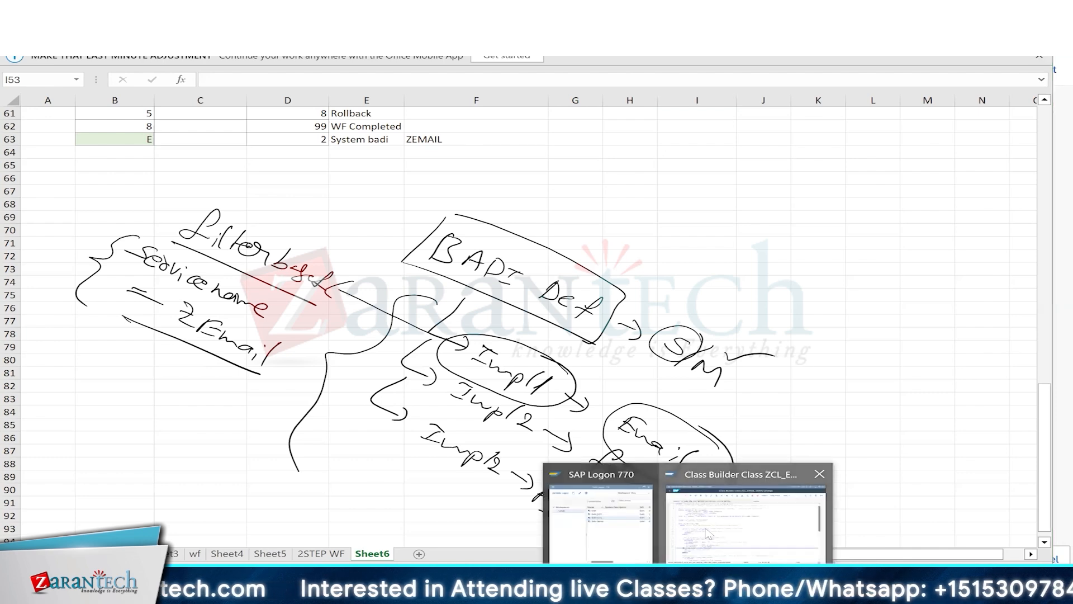
pyautogui.click(718, 520)
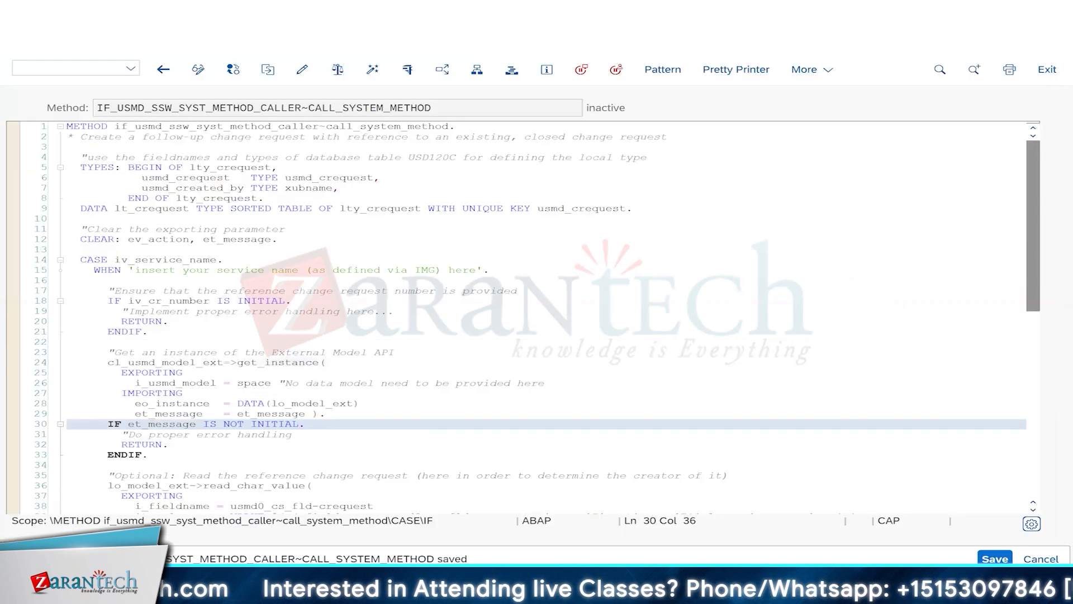
pyautogui.click(77, 67)
pyautogui.write('/OMDGIMG')
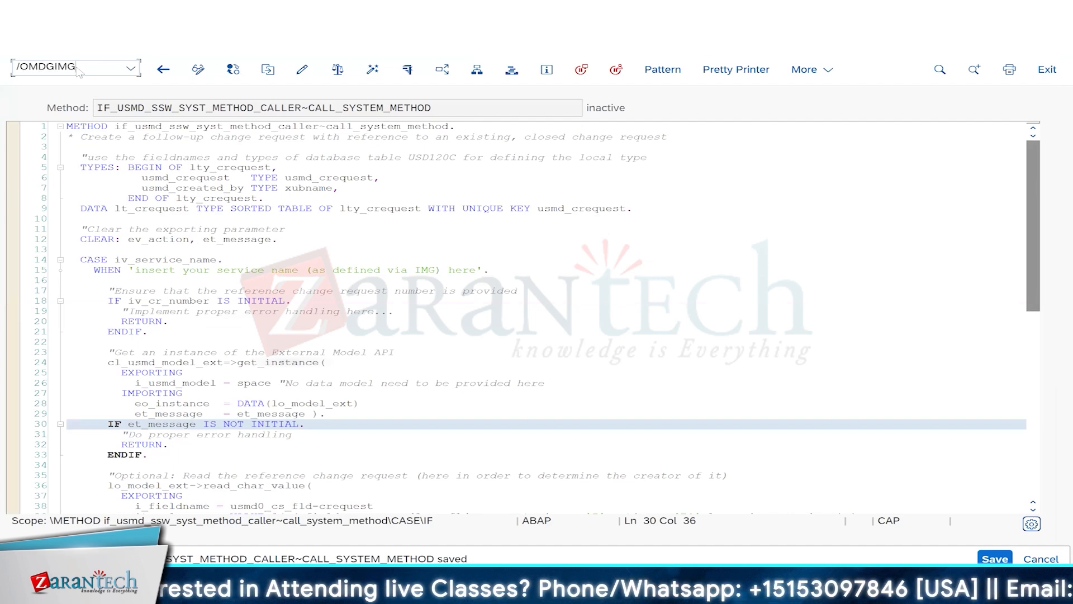
pyautogui.press('Return')
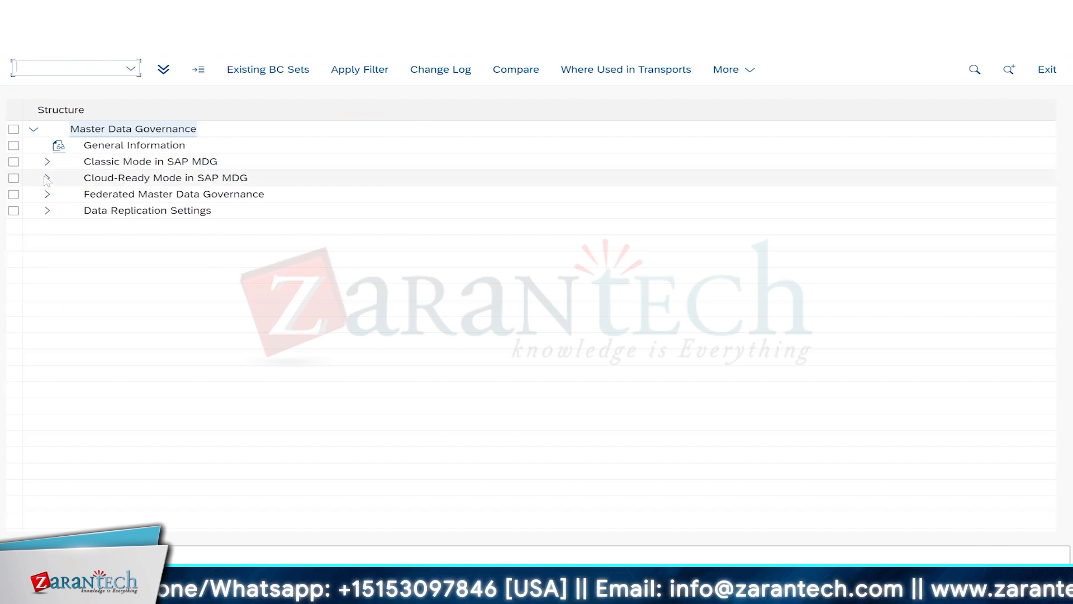
# Expand the IMG structure through Classic Mode in SAP MDG, Central Governance and General Settings down to the contents of Process Modeling
pyautogui.click(47, 161)
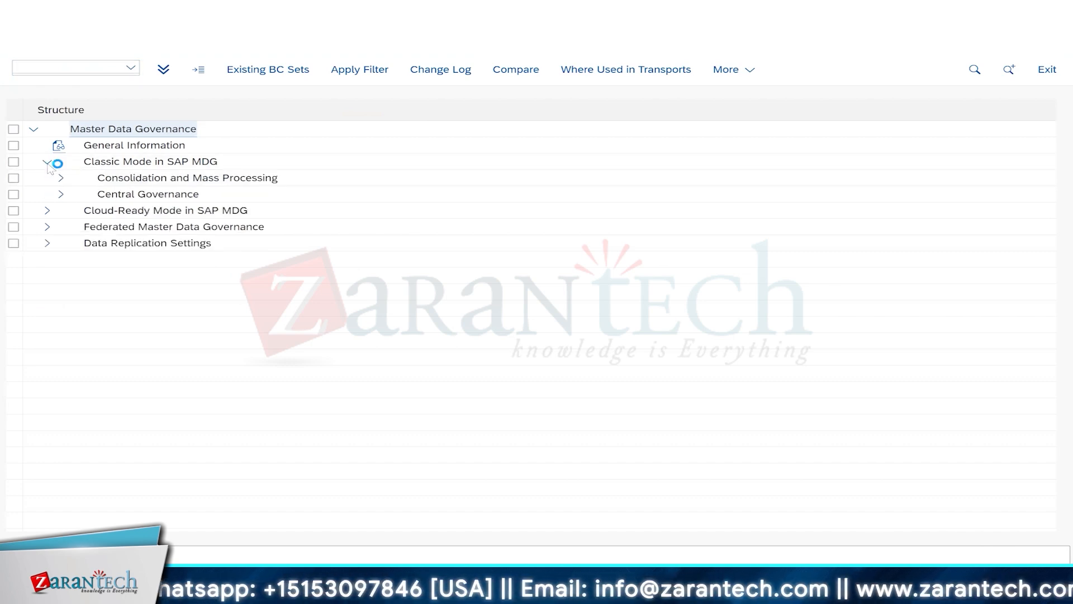
pyautogui.click(61, 194)
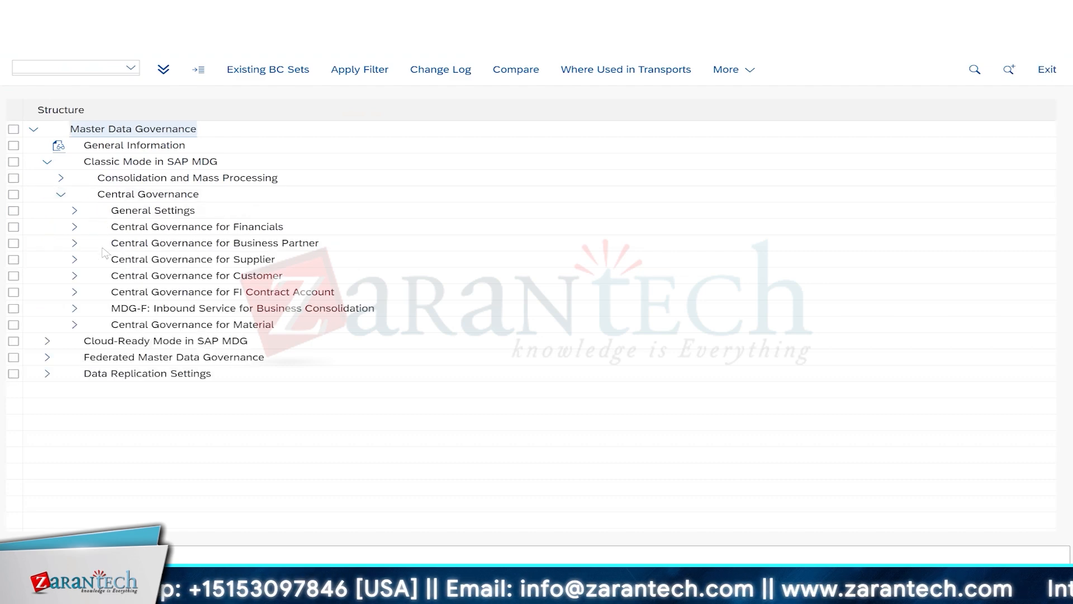
pyautogui.click(74, 211)
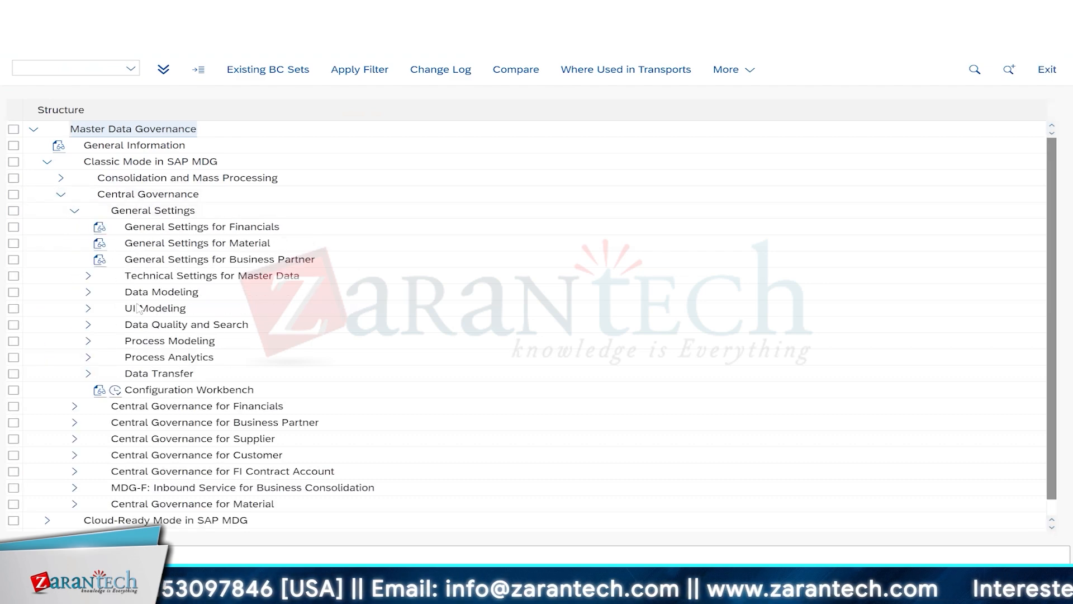
pyautogui.click(151, 343)
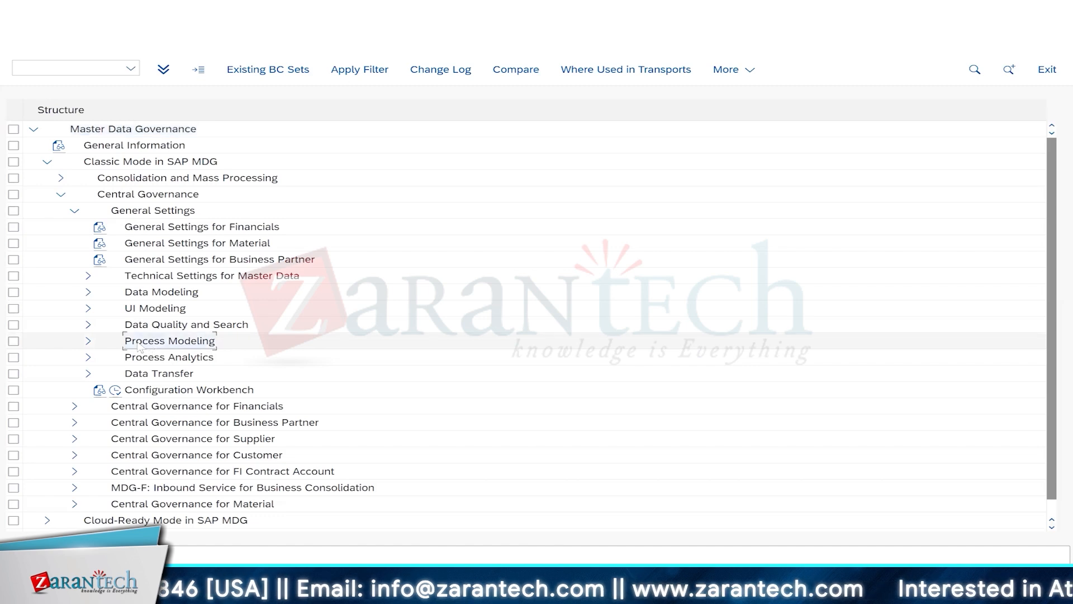
pyautogui.click(88, 341)
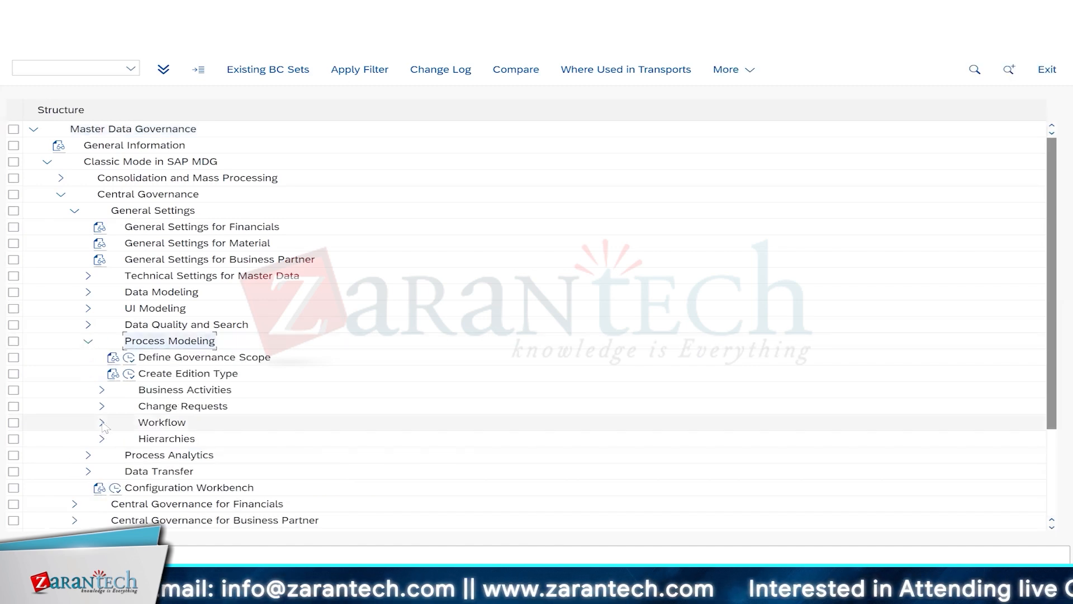
# Expand Workflow and its Rule-Based Workflow node, and locate the BAdI for calling system methods among its Business Add-Ins
pyautogui.click(101, 423)
pyautogui.scroll(-5, 177, 443)
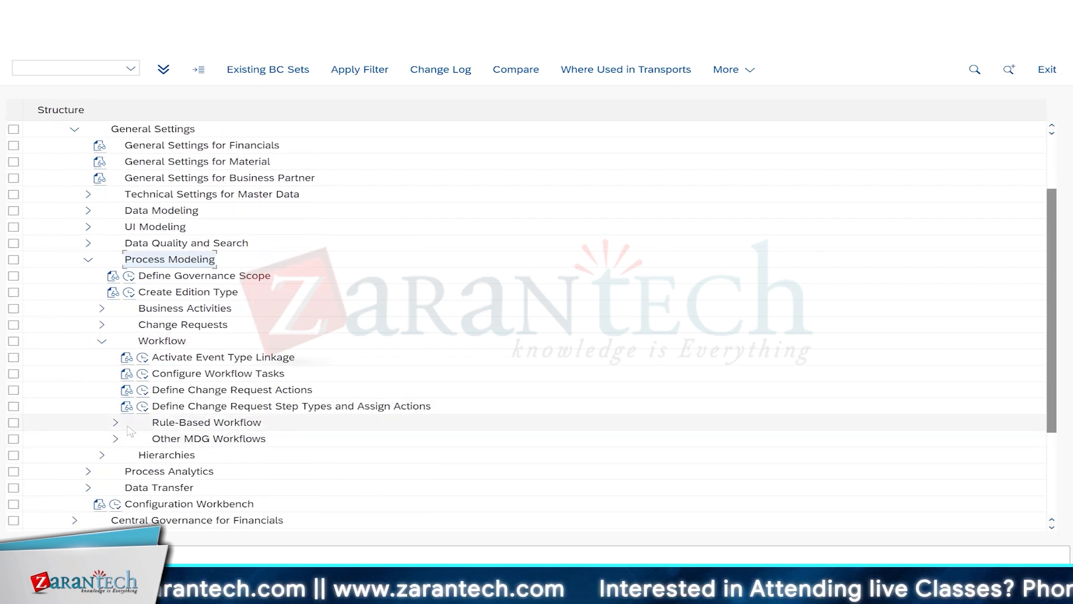
pyautogui.click(114, 423)
pyautogui.scroll(-3, 220, 419)
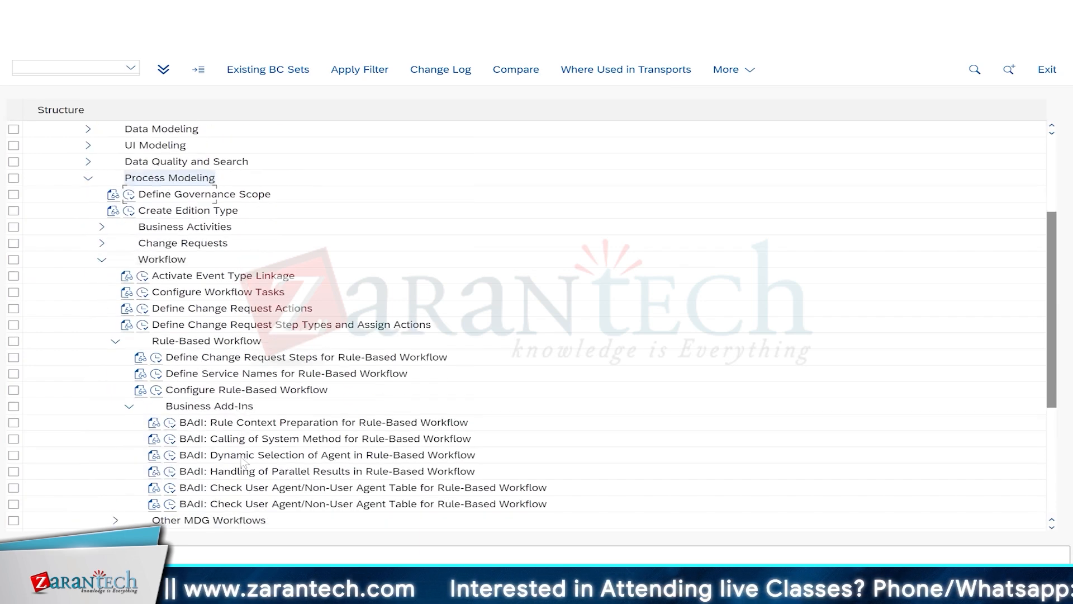
pyautogui.click(235, 392)
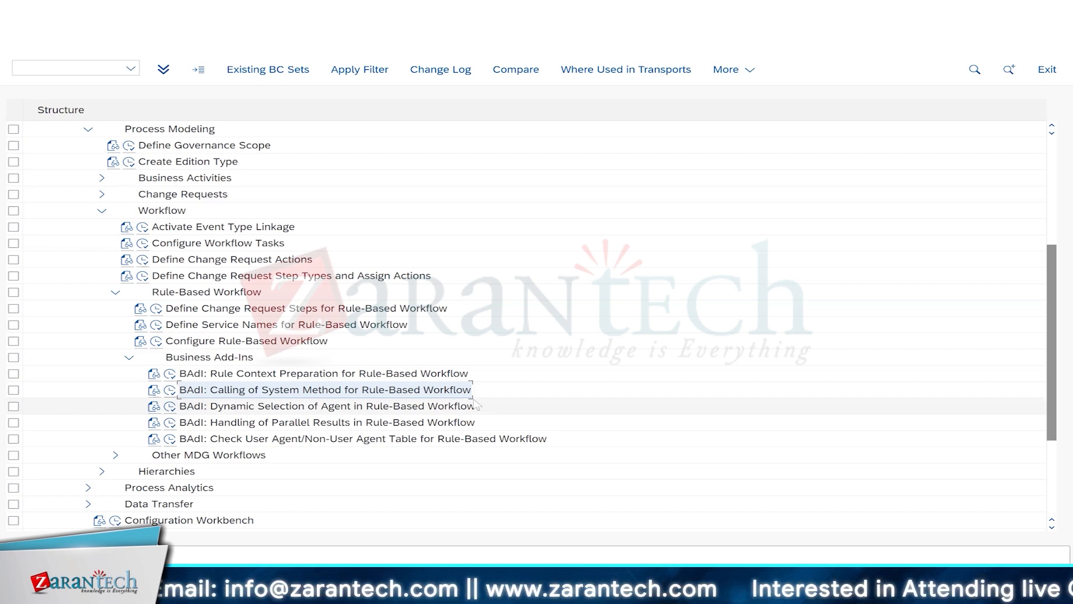
# Open Define Service Names for Rule-Based Workflow, dismissing the information message, and examine the ZEMAIL service name entry
pyautogui.click(290, 329)
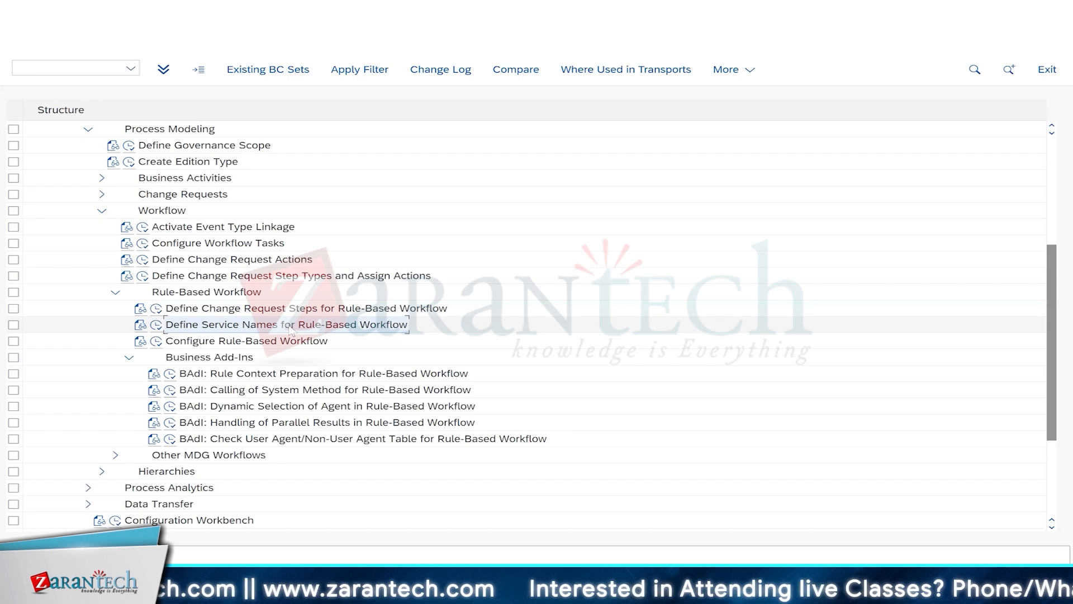
pyautogui.click(157, 328)
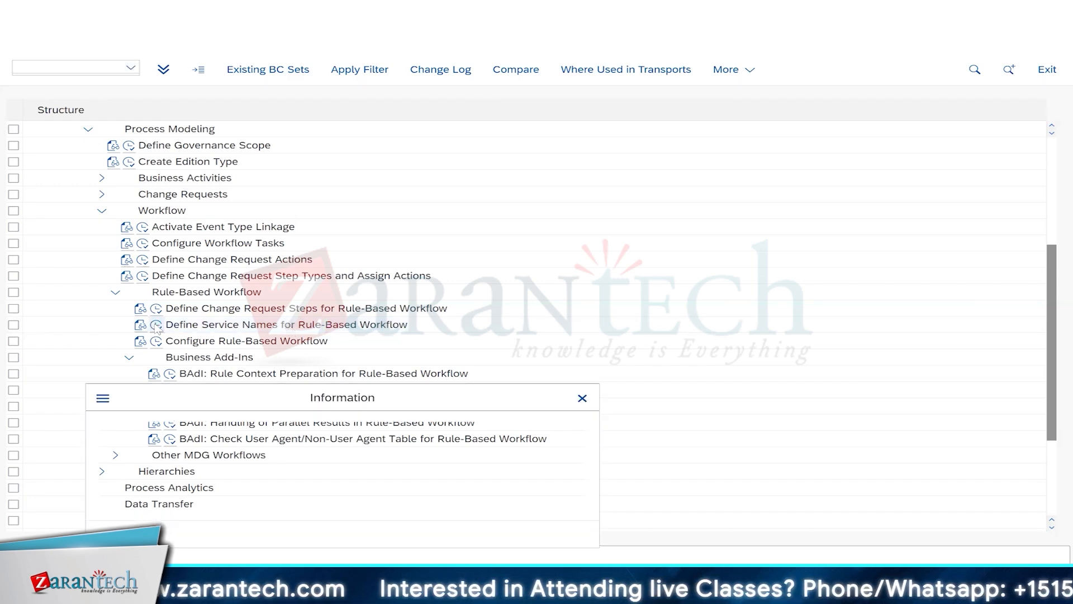
pyautogui.click(554, 534)
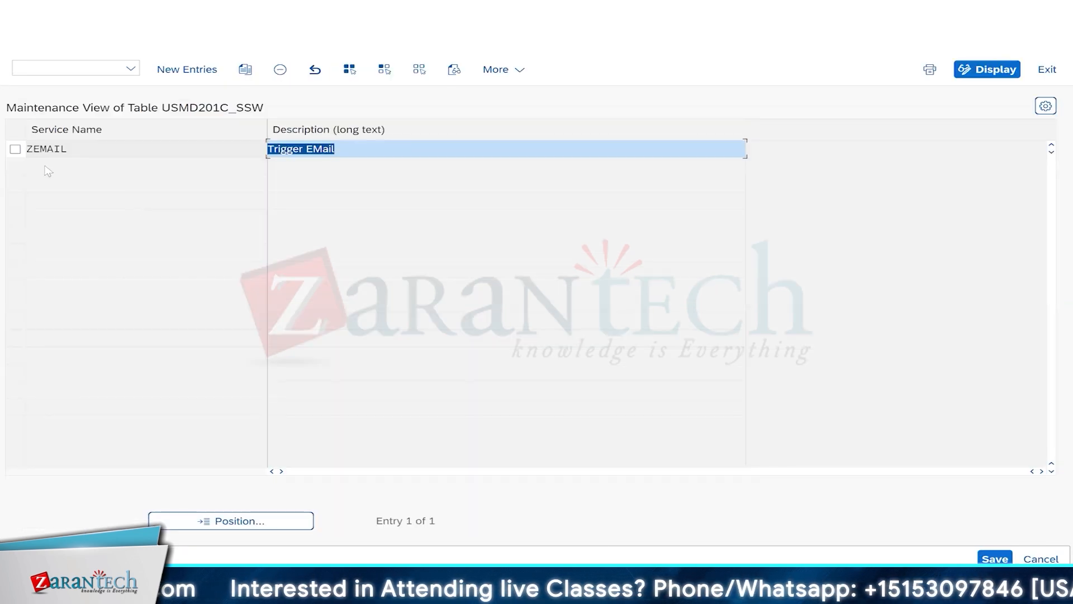
pyautogui.moveTo(68, 149); pyautogui.dragTo(10, 149)
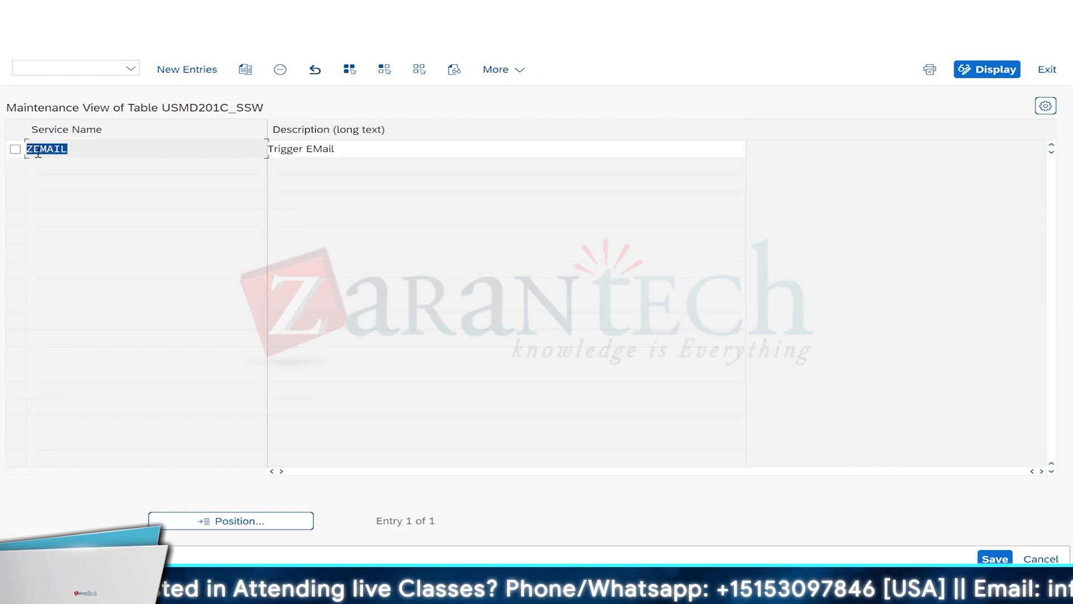
pyautogui.click(31, 149)
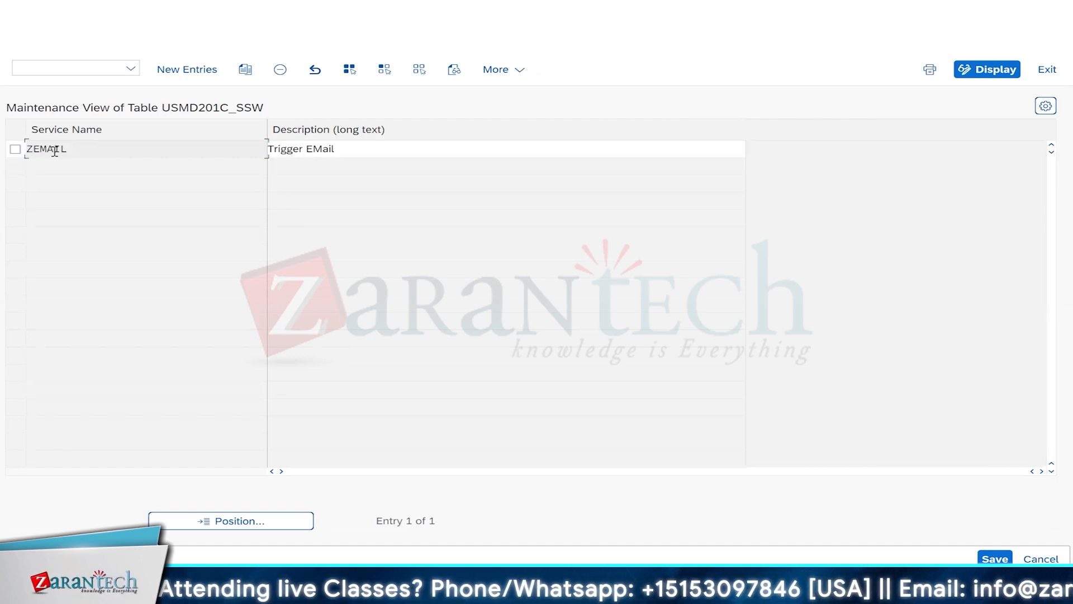
pyautogui.moveTo(70, 149); pyautogui.dragTo(3, 143)
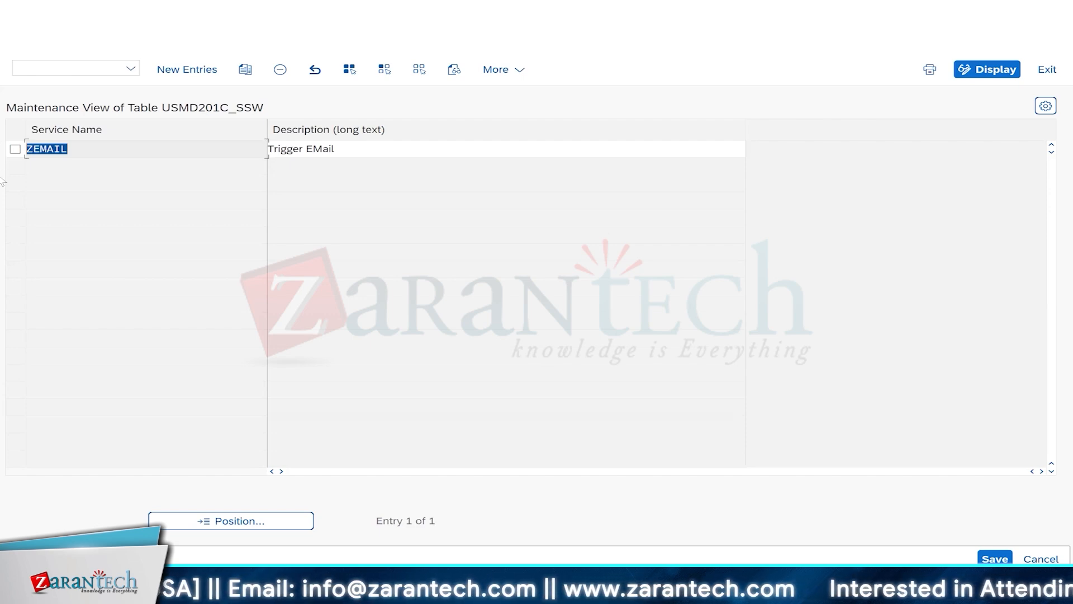
pyautogui.click(32, 150)
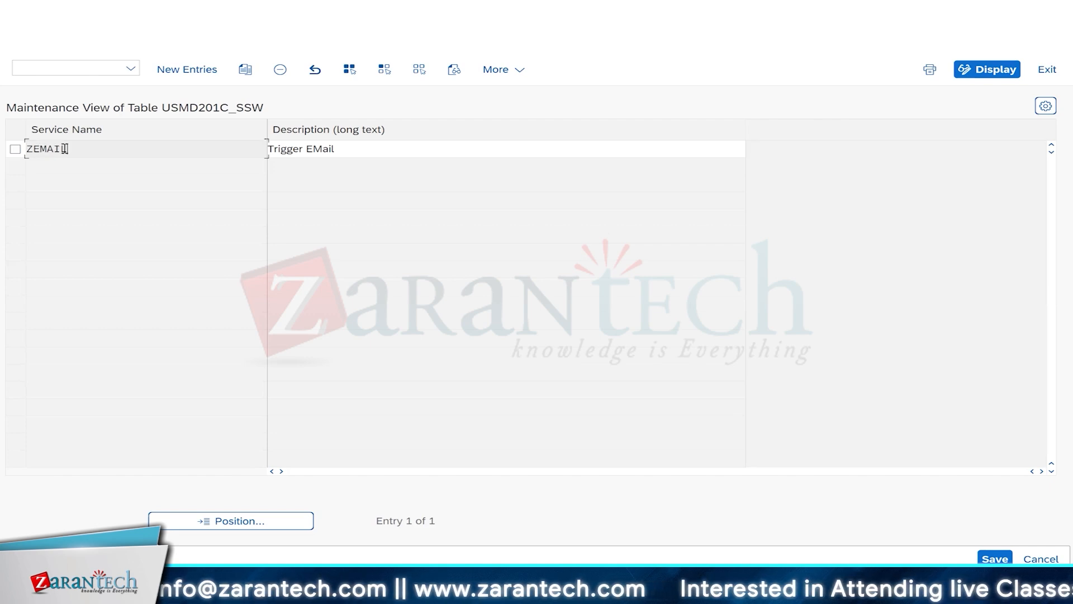
pyautogui.moveTo(85, 149); pyautogui.dragTo(7, 148)
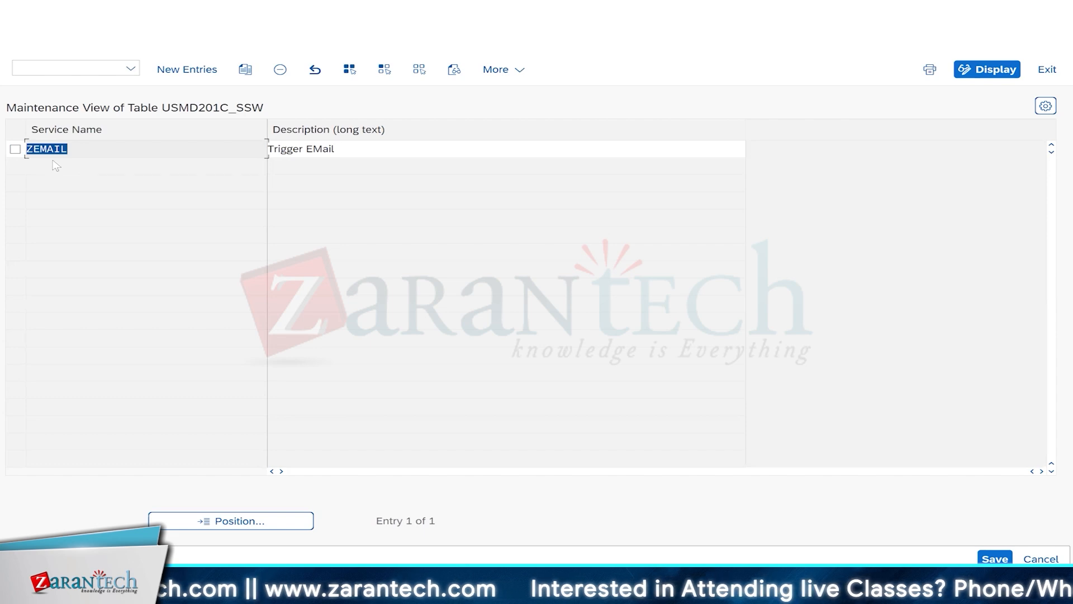
pyautogui.click(71, 149)
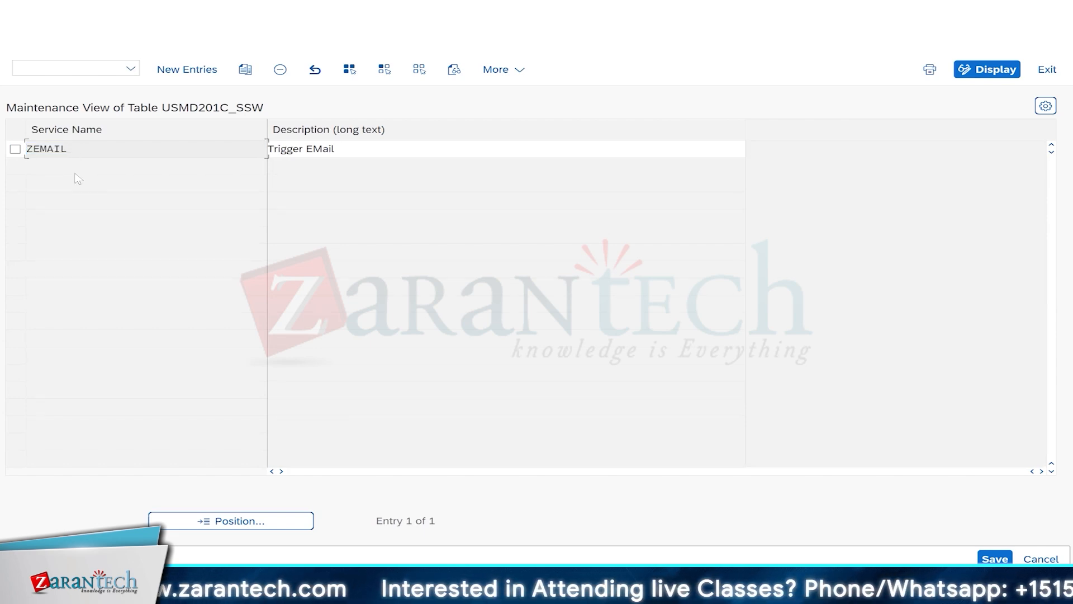
# Return to the IMG structure, select the BAdI for calling system methods in rule-based workflow, and bring up the open Edge windows
pyautogui.click(17, 35)
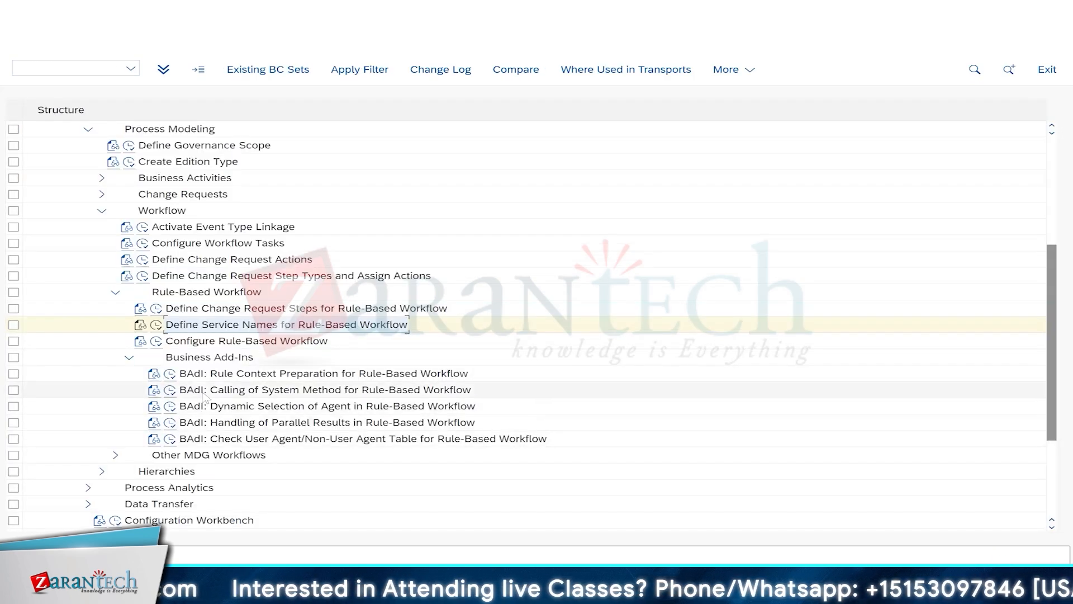
pyautogui.click(204, 394)
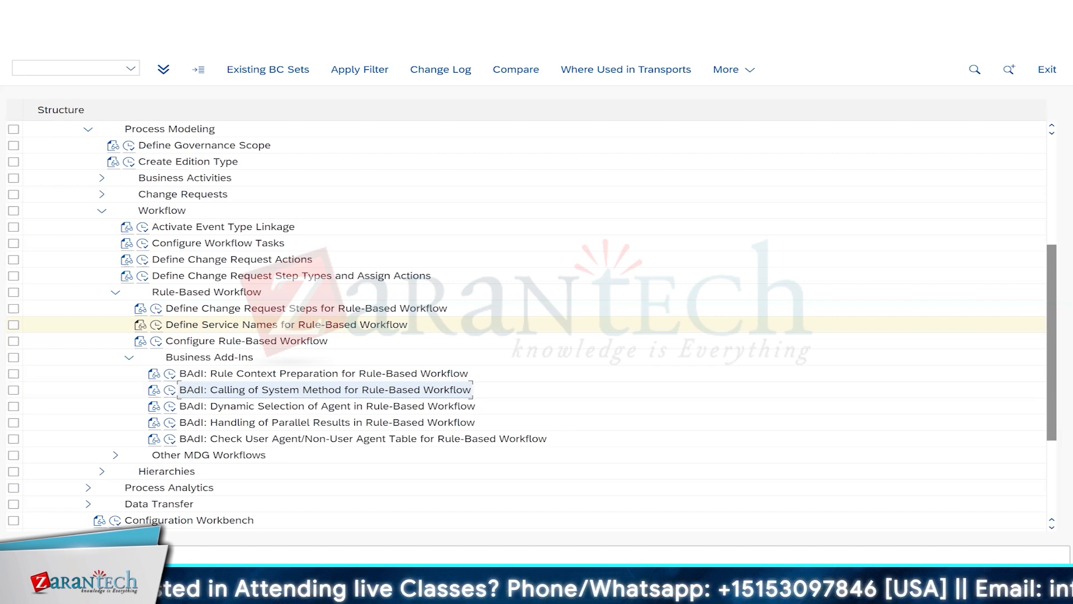
pyautogui.click(867, 539)
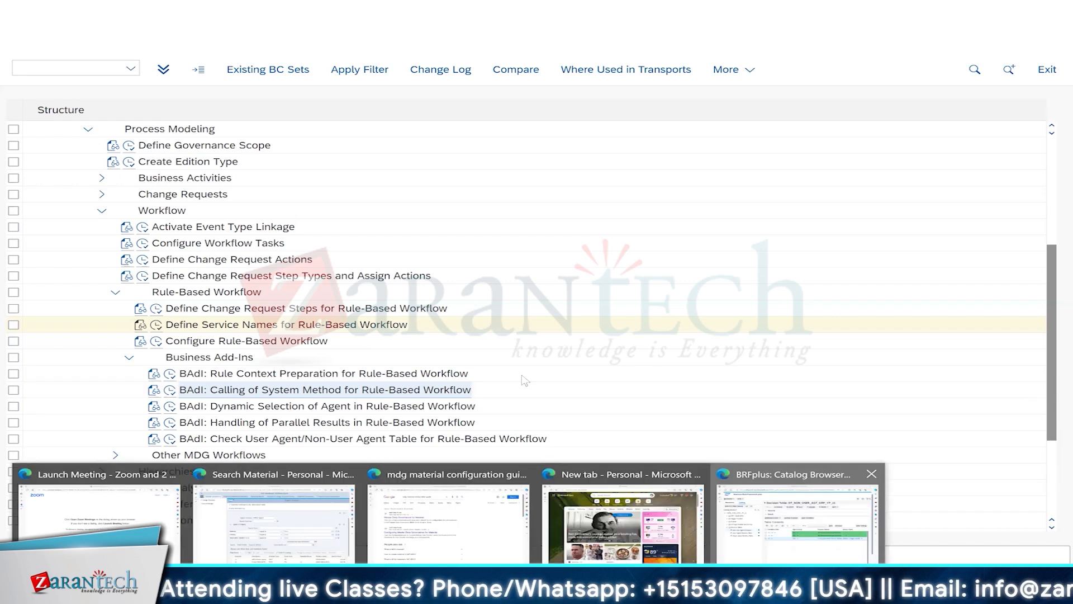
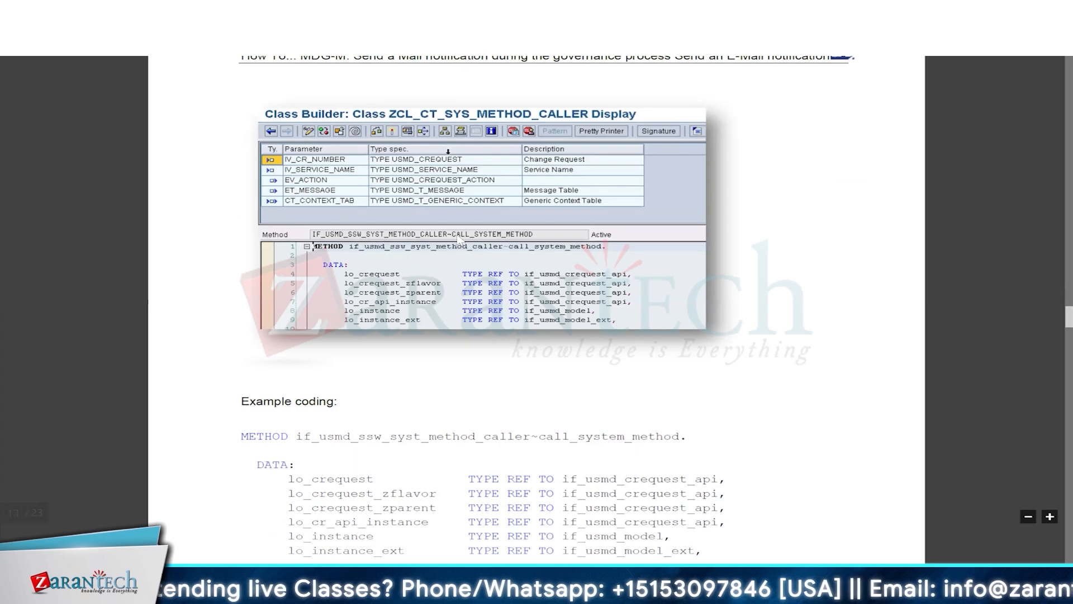
# Read the guide's example coding for the call_system_method BAdI method and the zct_user_send_mail function, down to the mail status attribute
pyautogui.scroll(-5, 541, 307)
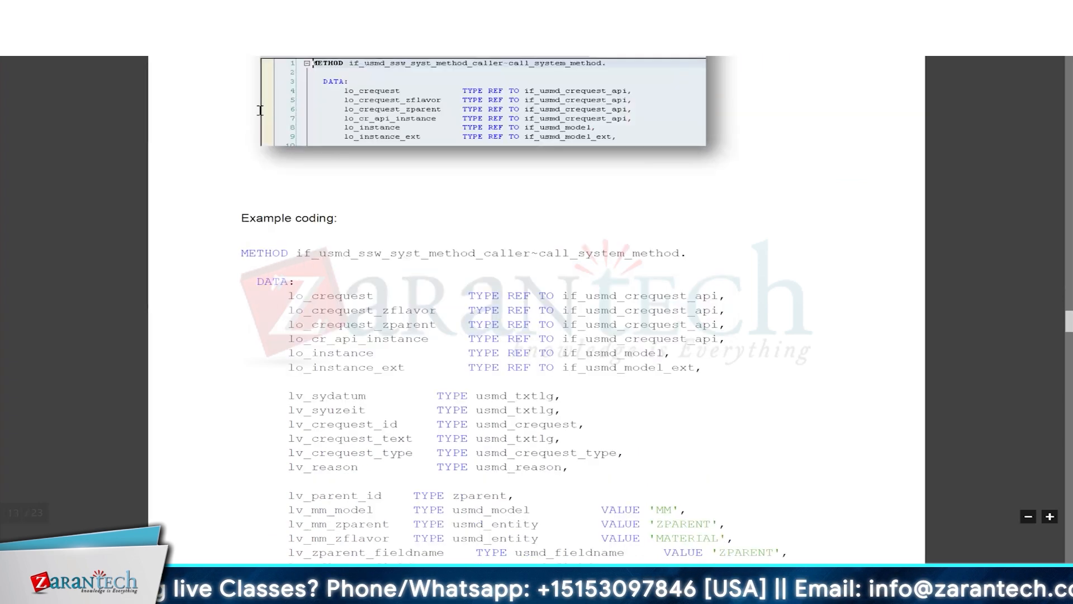
pyautogui.moveTo(242, 70); pyautogui.dragTo(339, 70)
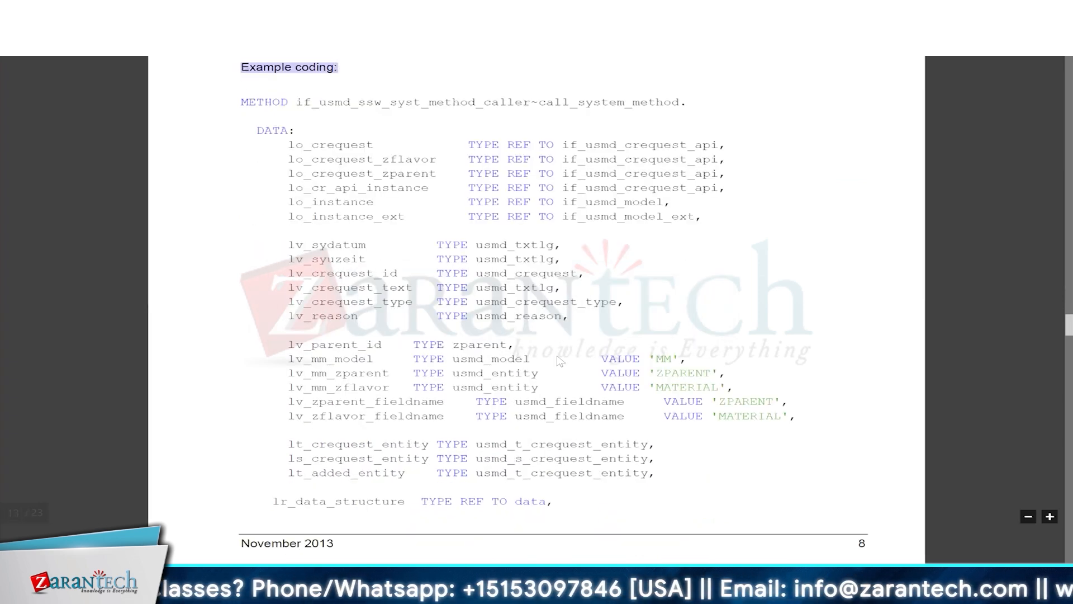
pyautogui.scroll(-4, 581, 355)
pyautogui.scroll(-15, 592, 343)
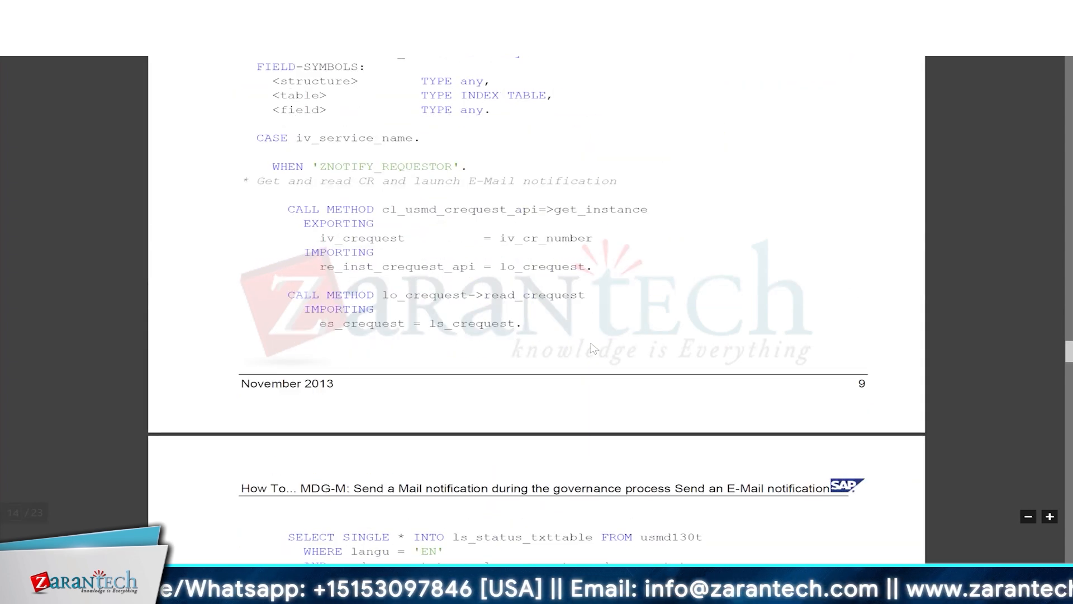
pyautogui.scroll(-5, 592, 343)
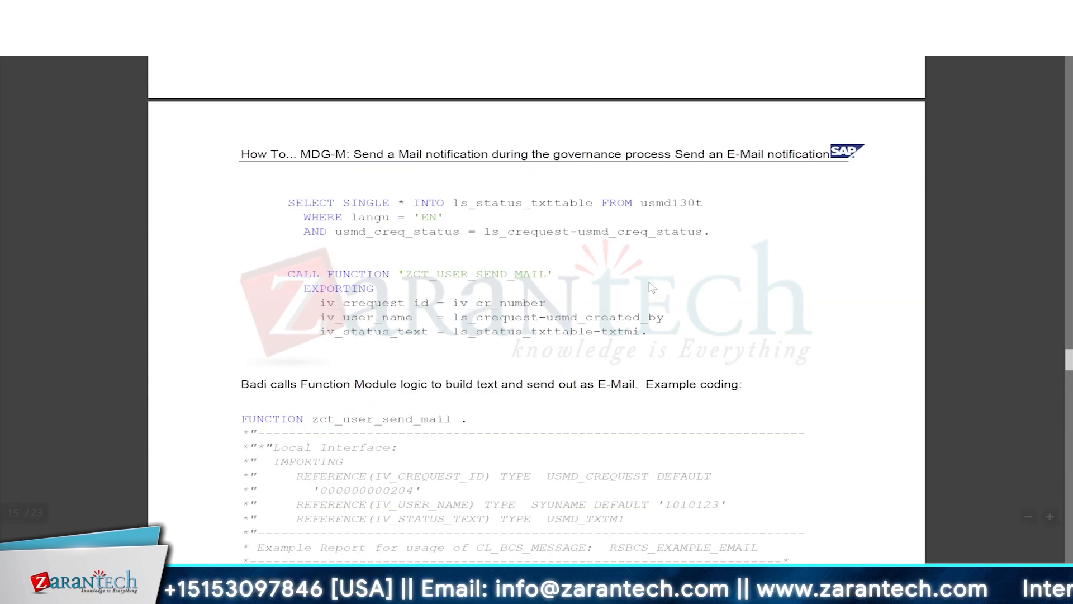
pyautogui.scroll(-8, 650, 294)
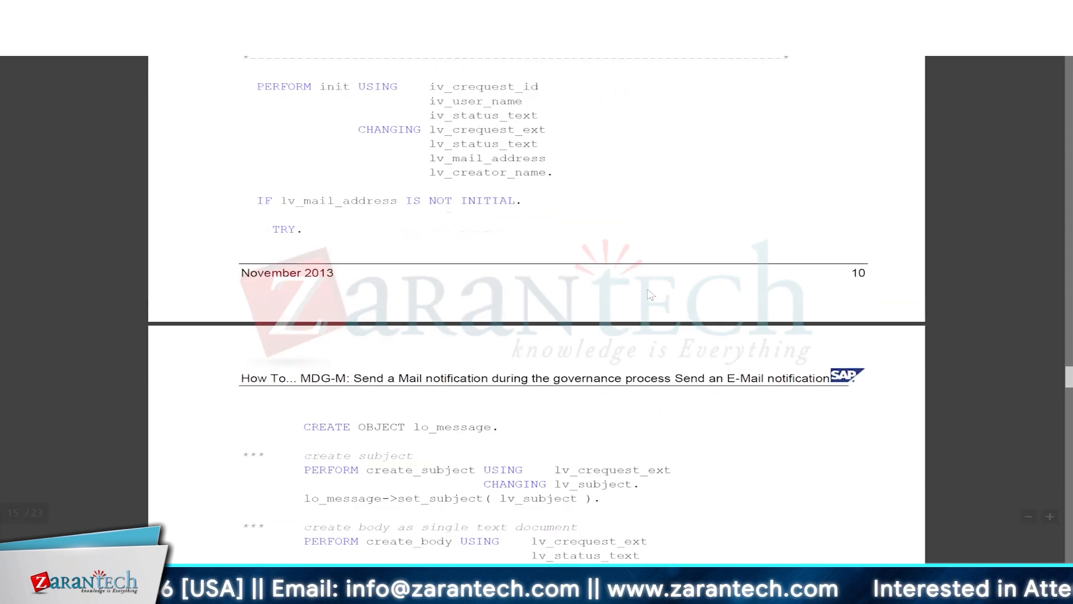
pyautogui.scroll(-6, 650, 295)
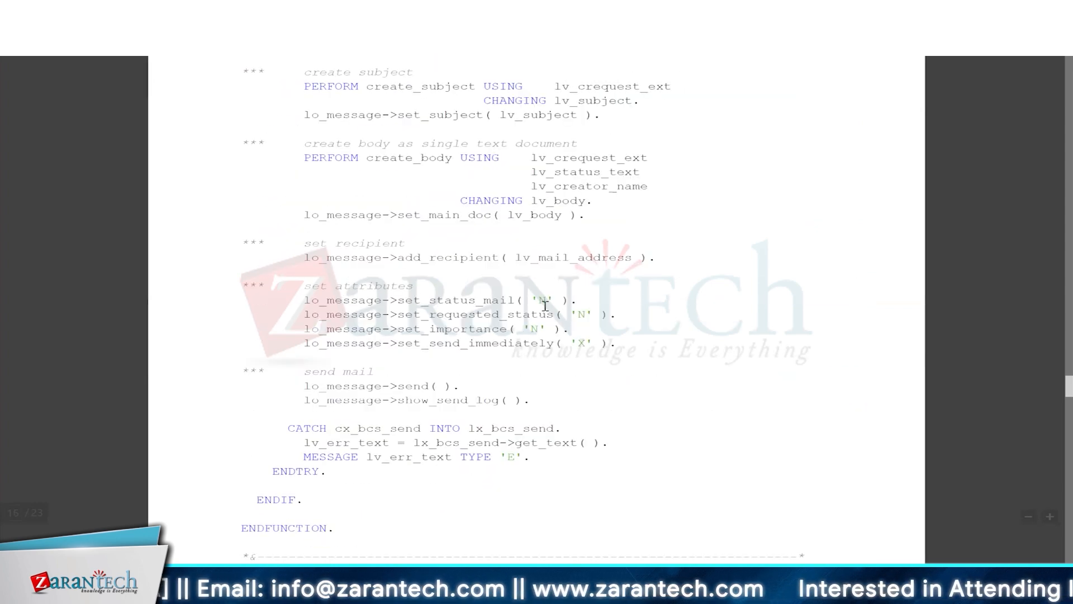
pyautogui.moveTo(430, 302); pyautogui.dragTo(581, 300)
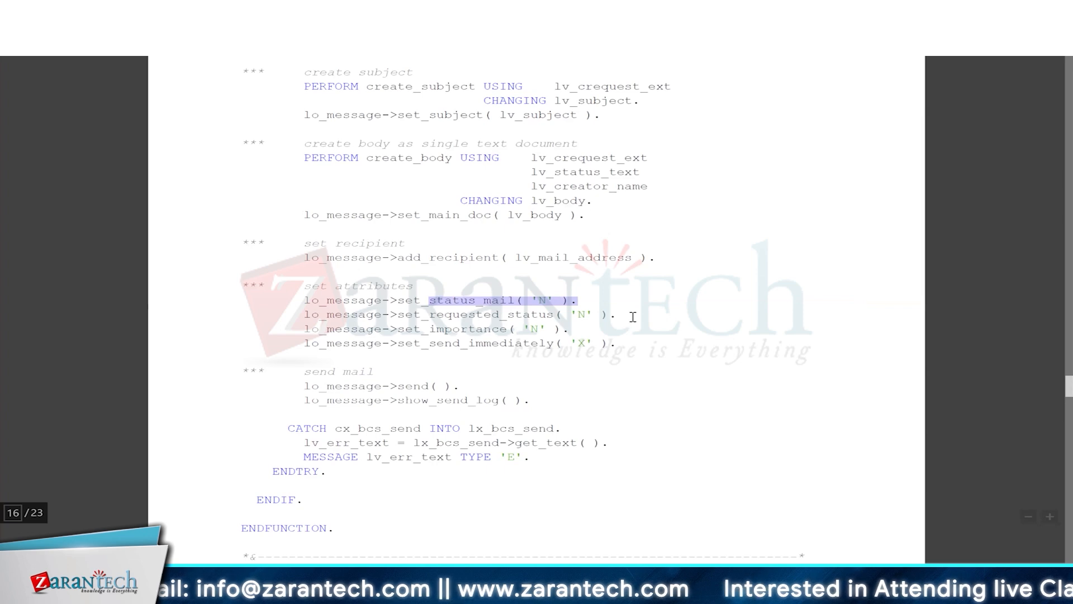
# Read the example forms create_subject, convert_crequest_id and create_body that build the notification's subject and body text
pyautogui.scroll(-8, 633, 321)
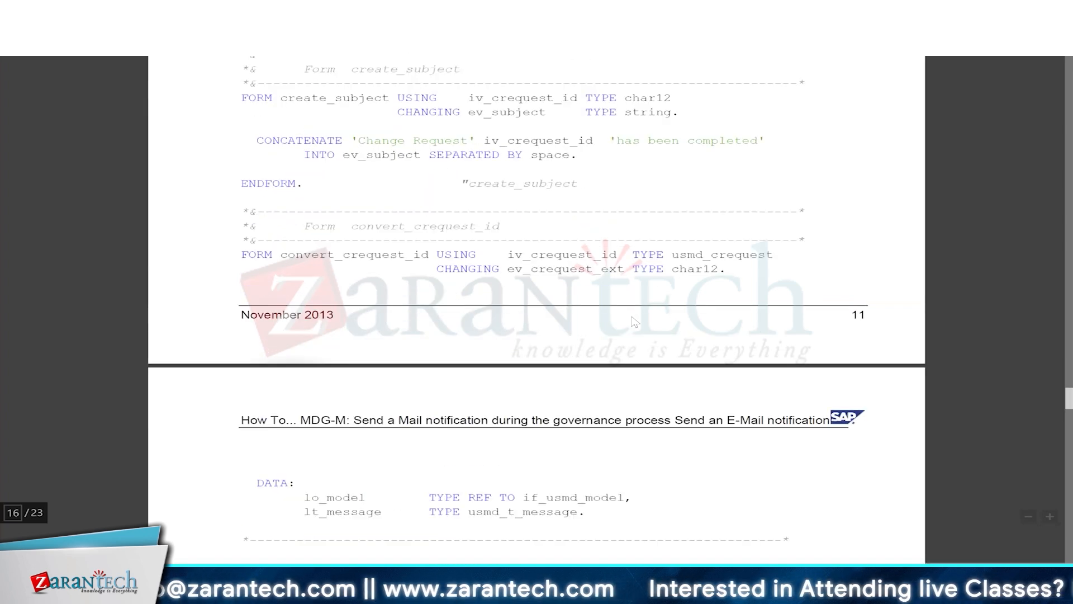
pyautogui.moveTo(287, 97); pyautogui.dragTo(382, 99)
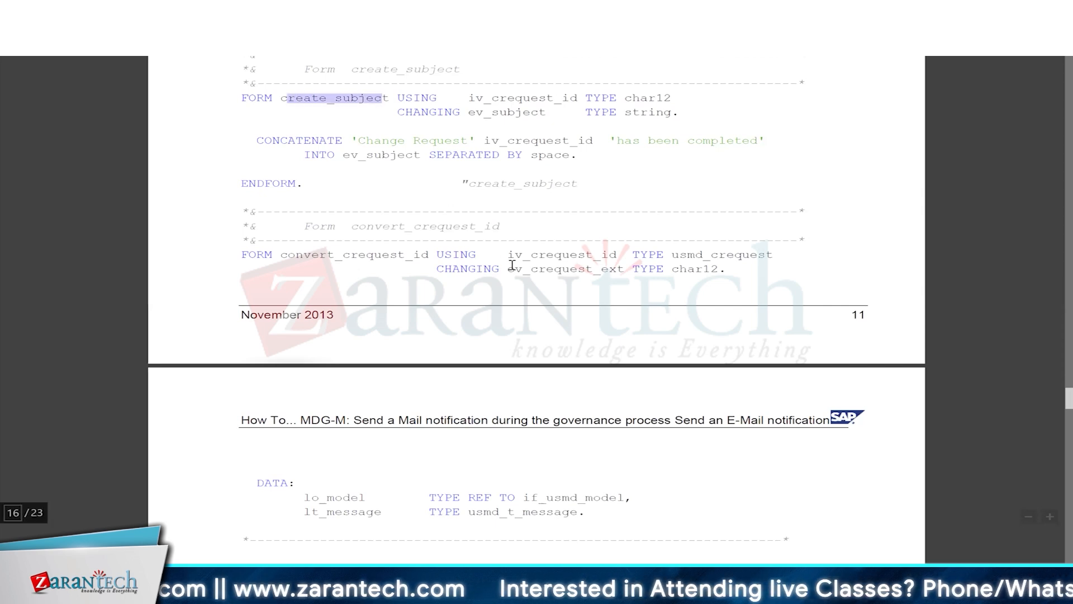
pyautogui.scroll(-7, 512, 265)
pyautogui.scroll(-4, 519, 266)
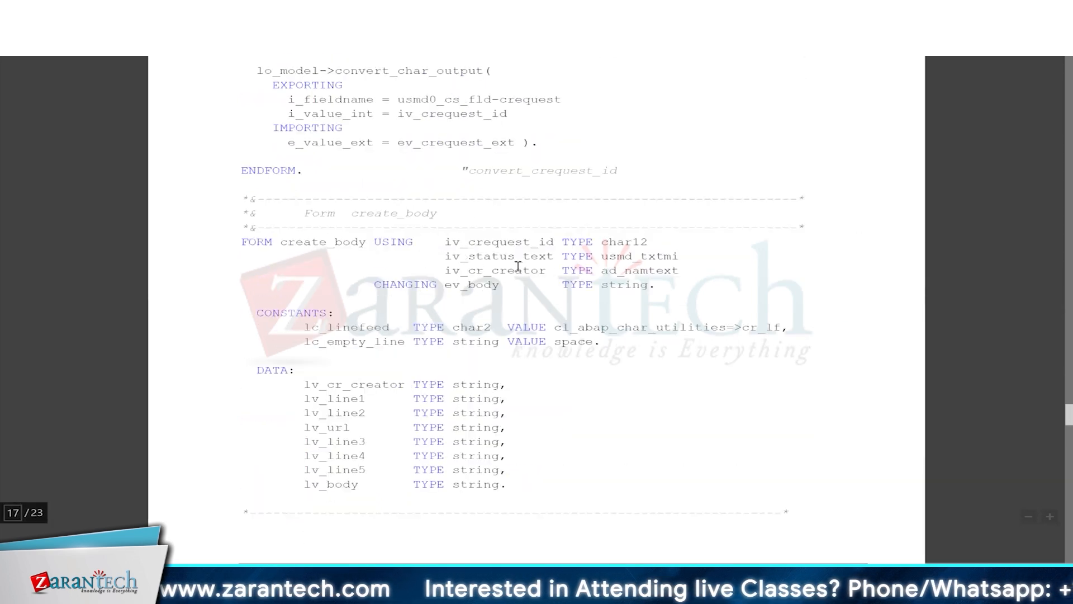
pyautogui.moveTo(438, 246); pyautogui.dragTo(454, 246)
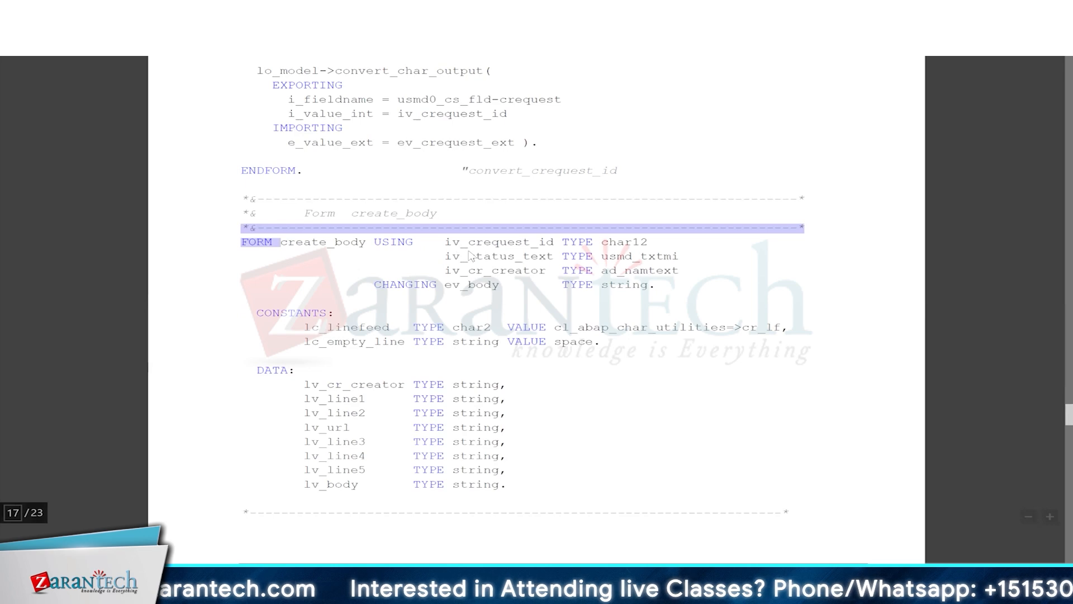
pyautogui.scroll(-11, 470, 254)
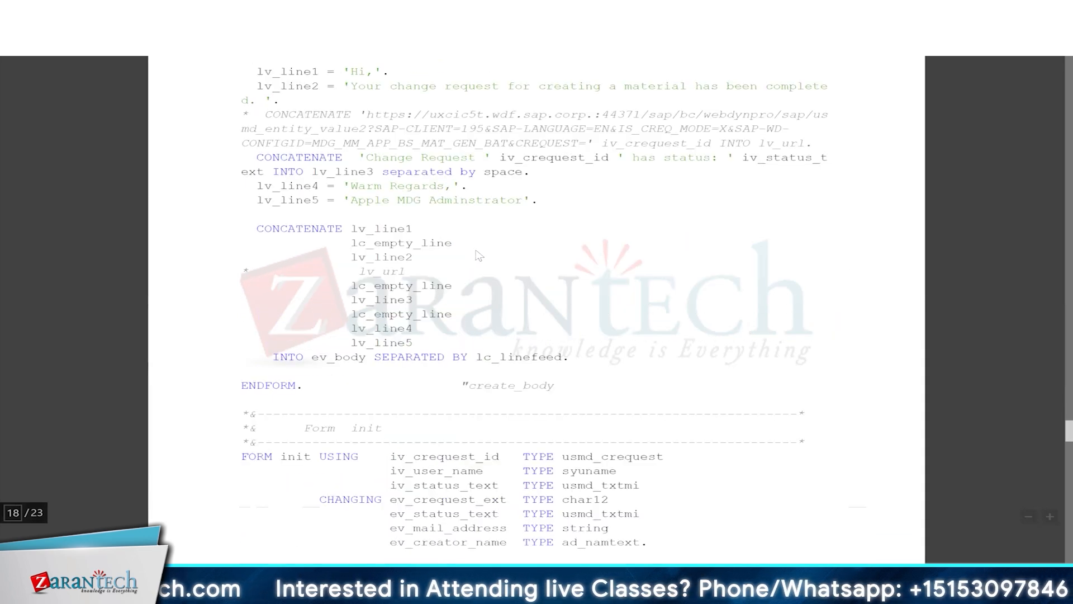
pyautogui.scroll(-13, 479, 255)
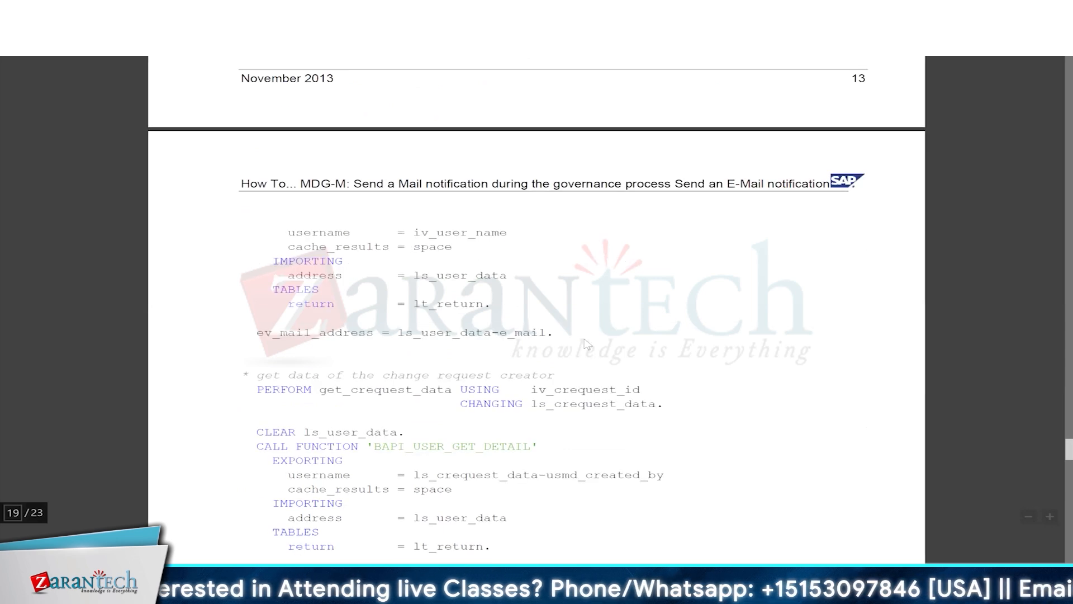
# Examine how the init form calls BAPI_USER_GET_DETAIL with iv_user_name and fills ev_mail_address, highlighting the relevant code
pyautogui.tripleClick(252, 334)
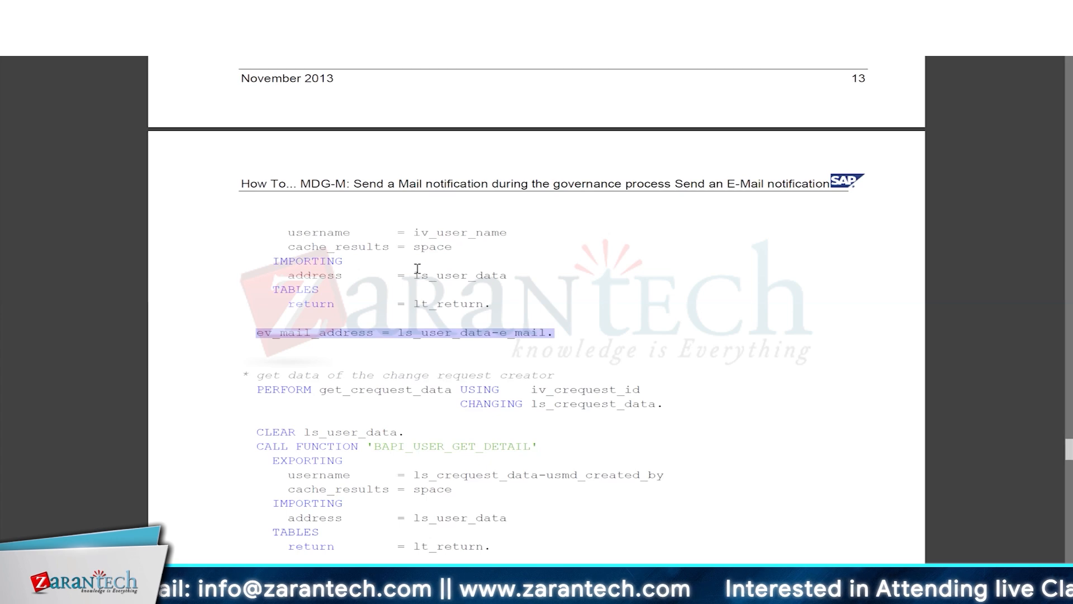
pyautogui.scroll(5, 417, 269)
pyautogui.scroll(-1, 417, 269)
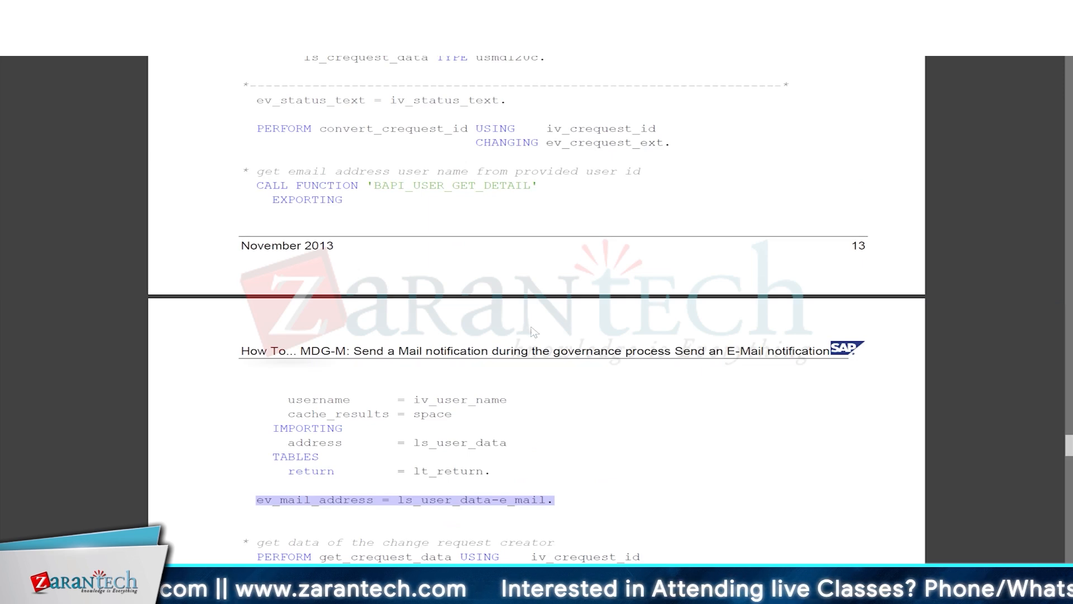
pyautogui.scroll(-5, 534, 332)
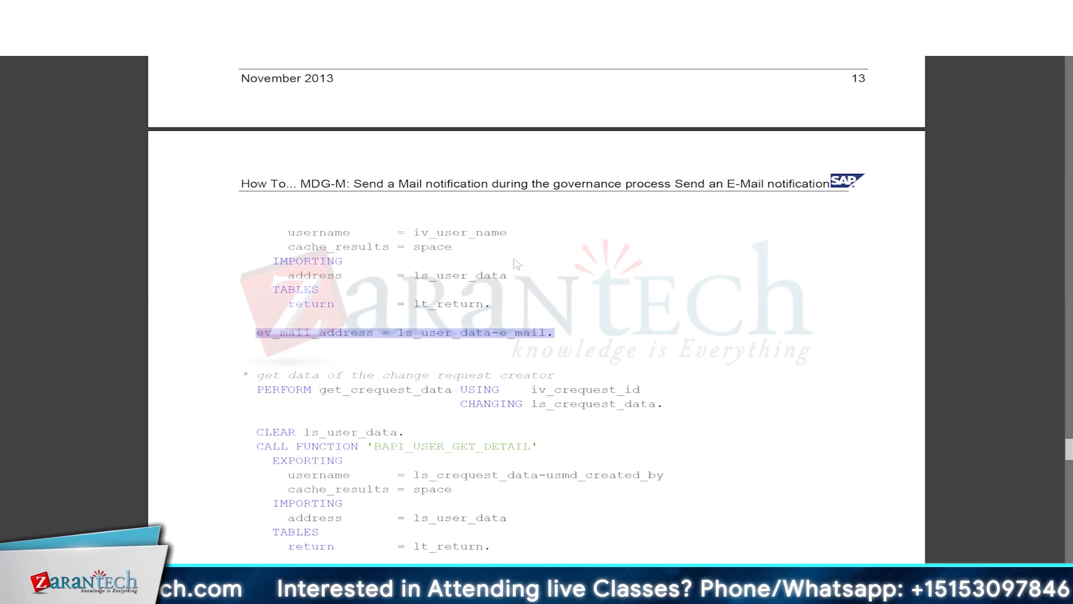
pyautogui.scroll(5, 518, 266)
pyautogui.moveTo(375, 186); pyautogui.dragTo(532, 188)
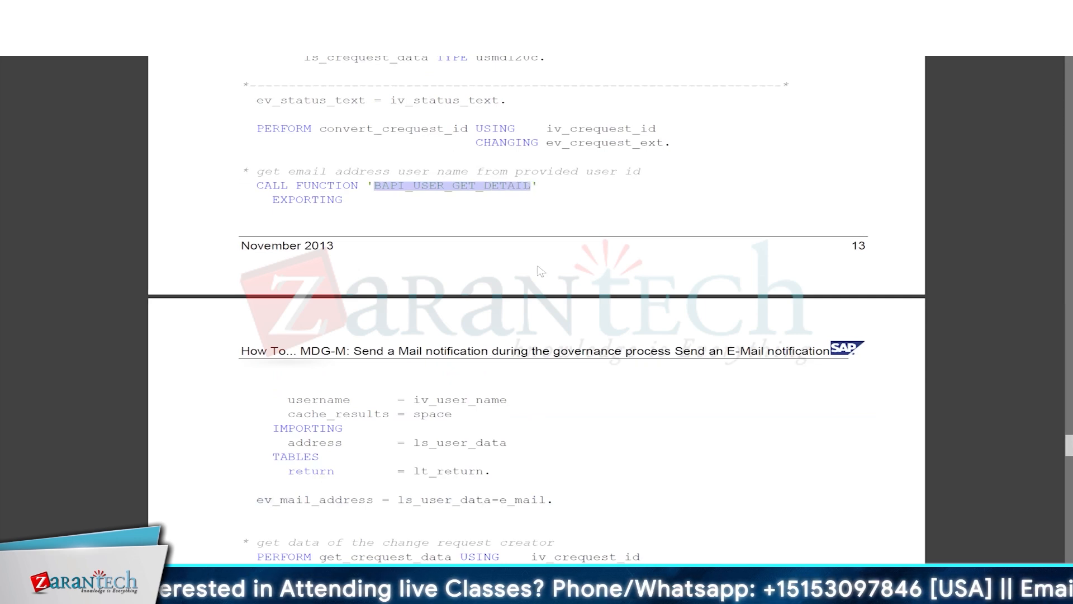
pyautogui.moveTo(507, 400); pyautogui.dragTo(413, 400)
pyautogui.scroll(-5, 471, 412)
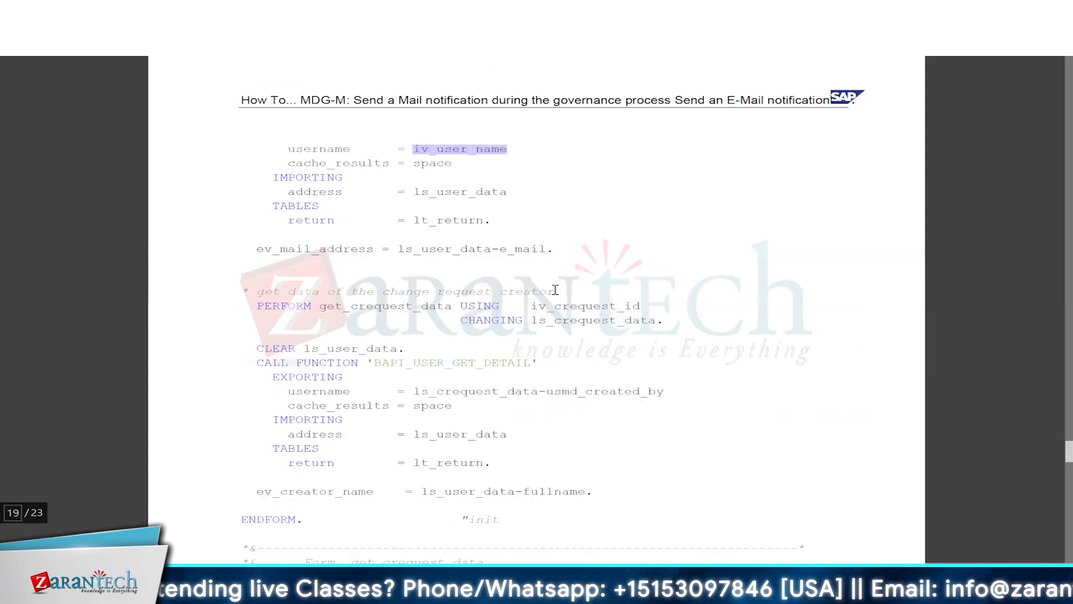
pyautogui.moveTo(553, 249); pyautogui.dragTo(246, 258)
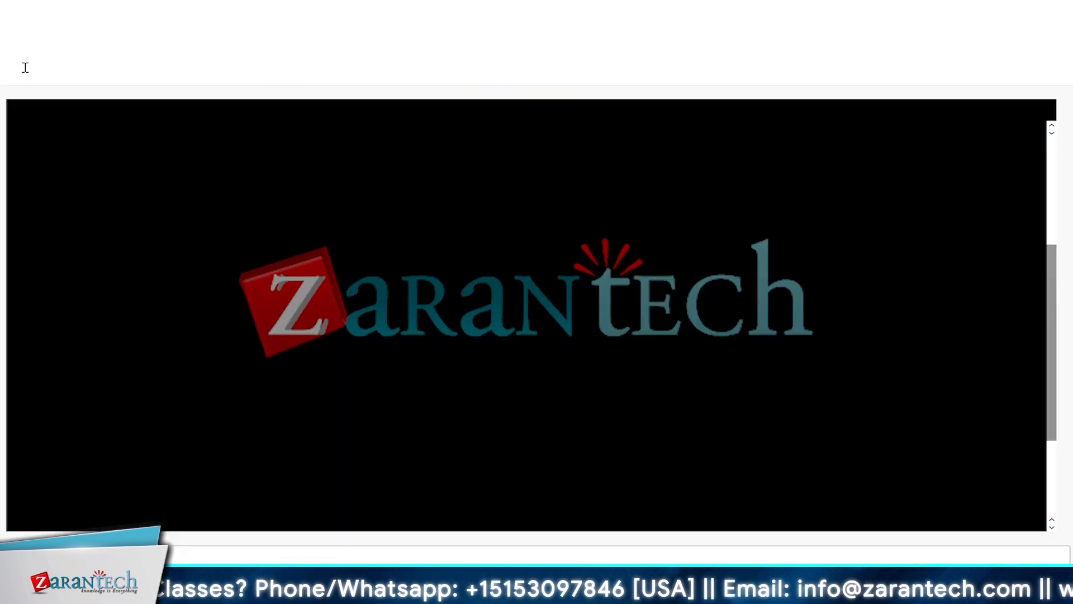
# Switch to SAP, start transaction SU01D in a new session, and display the user S4H23_MDG_01
pyautogui.write('/O')
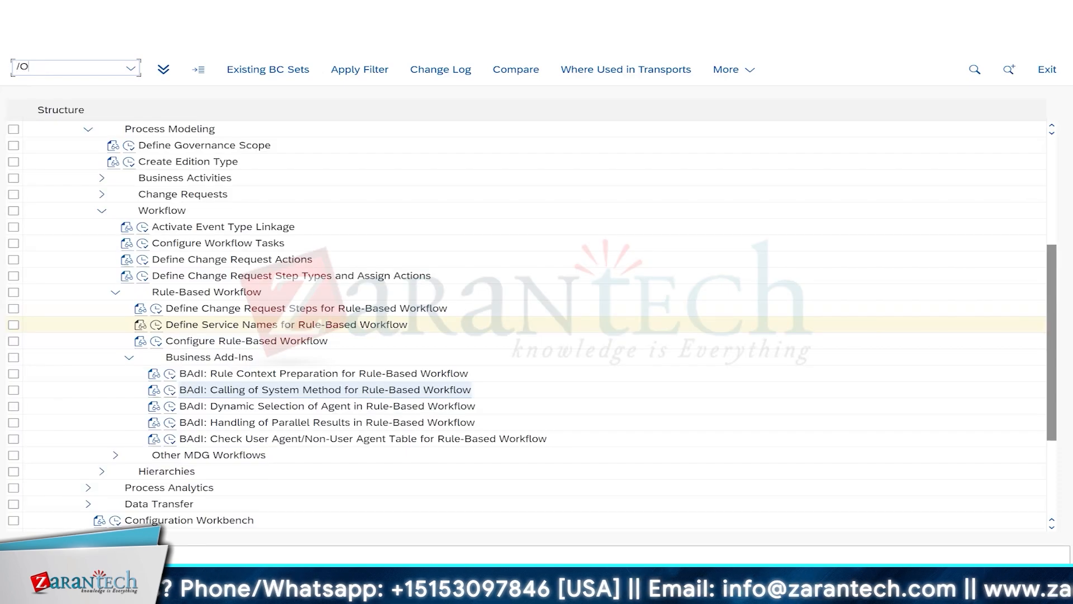
pyautogui.write('SU01')
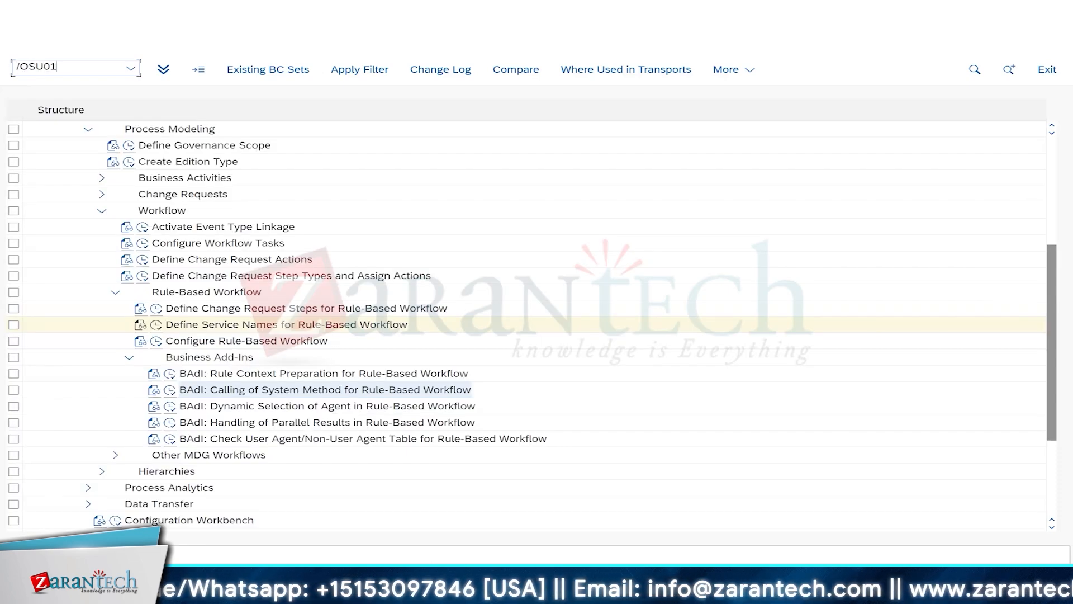
pyautogui.write('D')
pyautogui.press('Return')
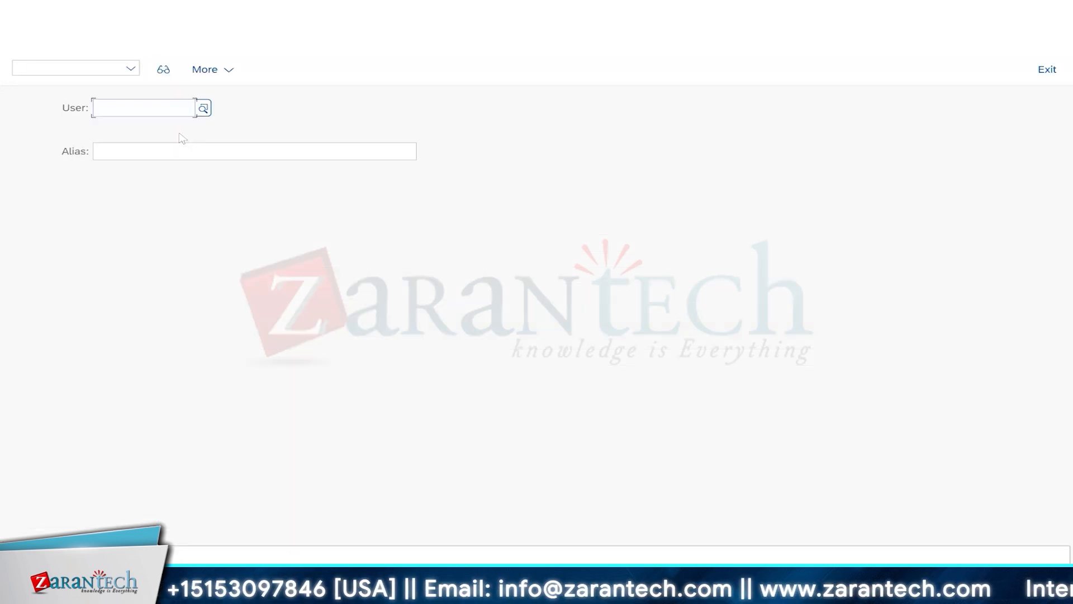
pyautogui.click(129, 109)
pyautogui.click(136, 127)
pyautogui.click(163, 70)
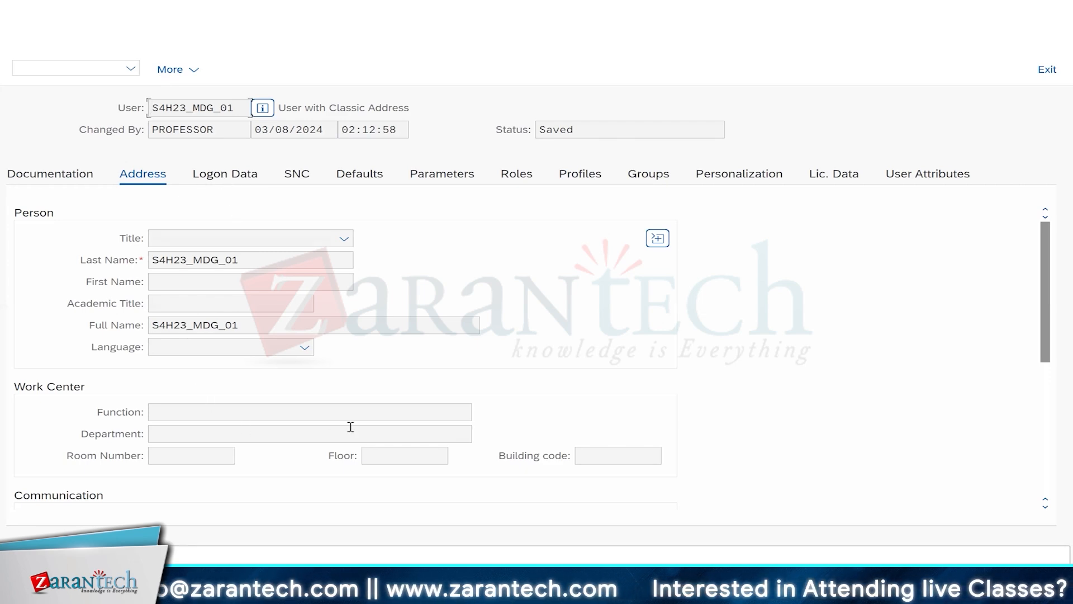
# Check the user's logon, SNC and address data, examining the e-mail address field under Communication and highlighting the user ID
pyautogui.click(226, 173)
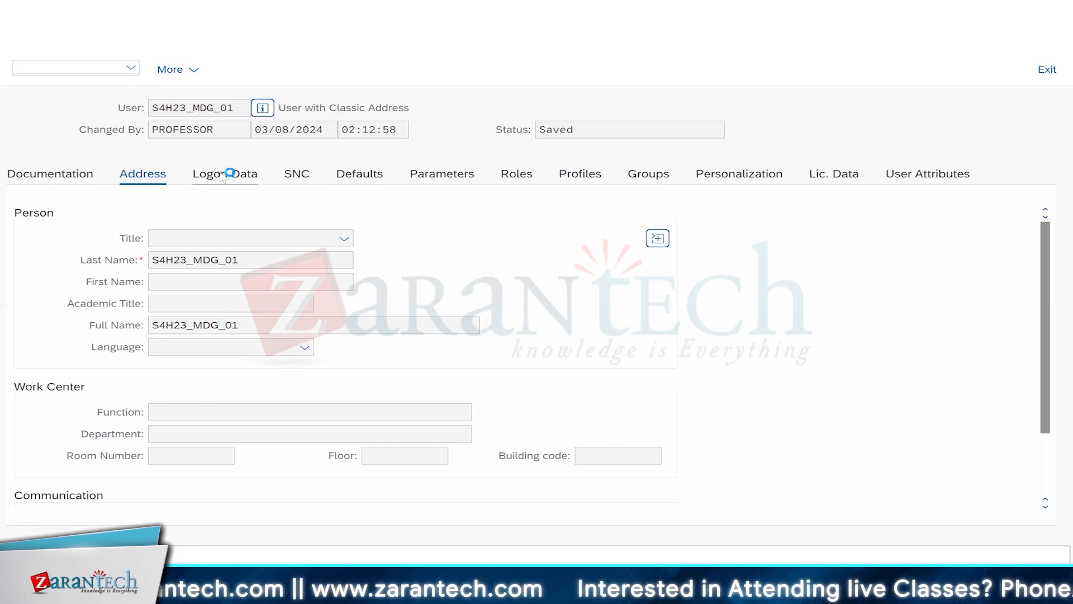
pyautogui.click(297, 174)
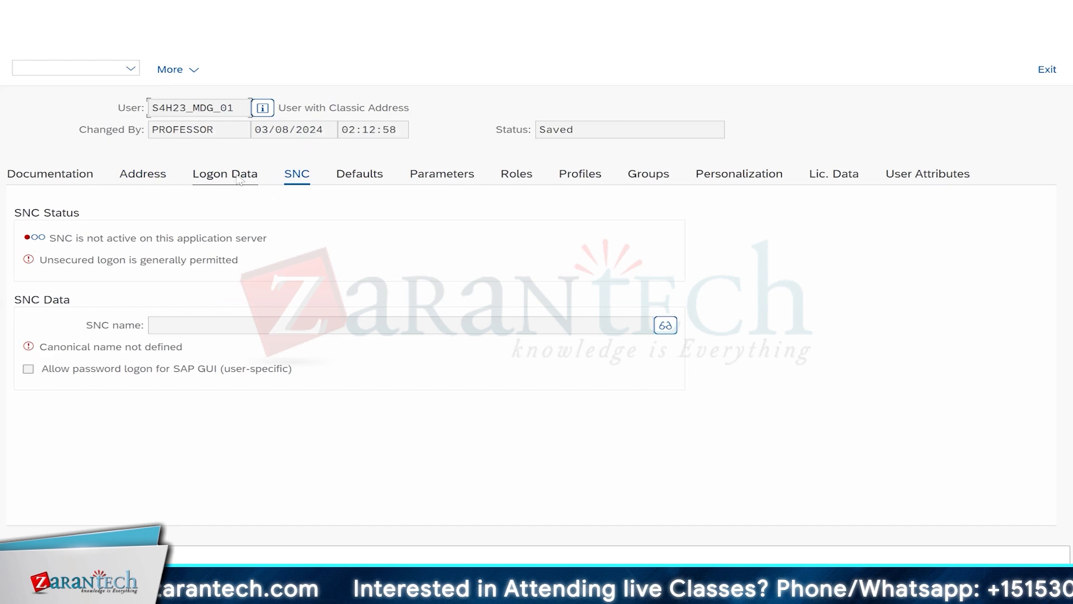
pyautogui.click(154, 178)
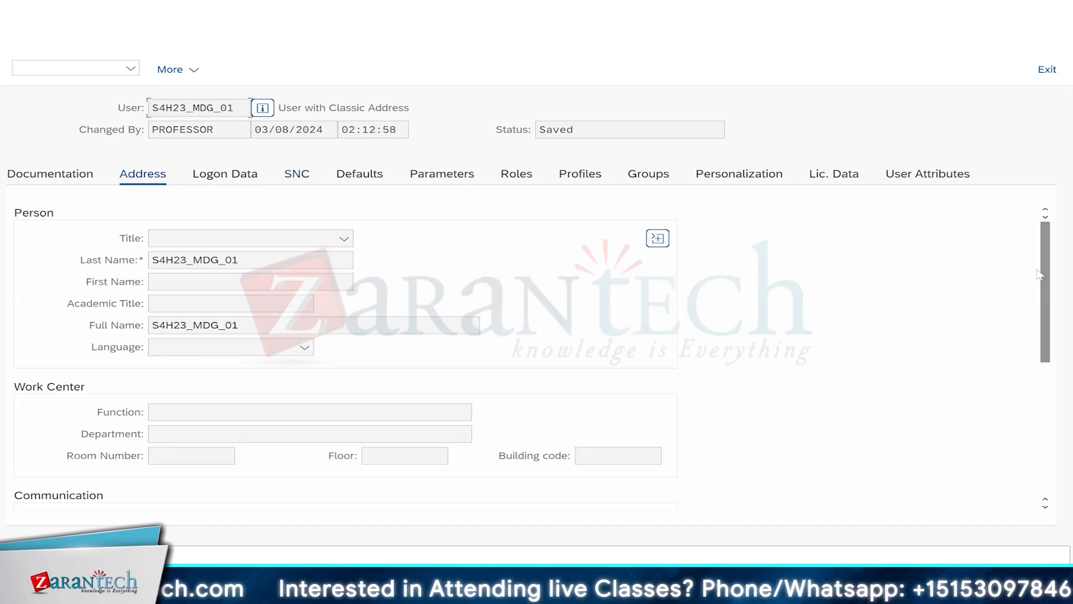
pyautogui.moveTo(1046, 263); pyautogui.dragTo(1048, 343)
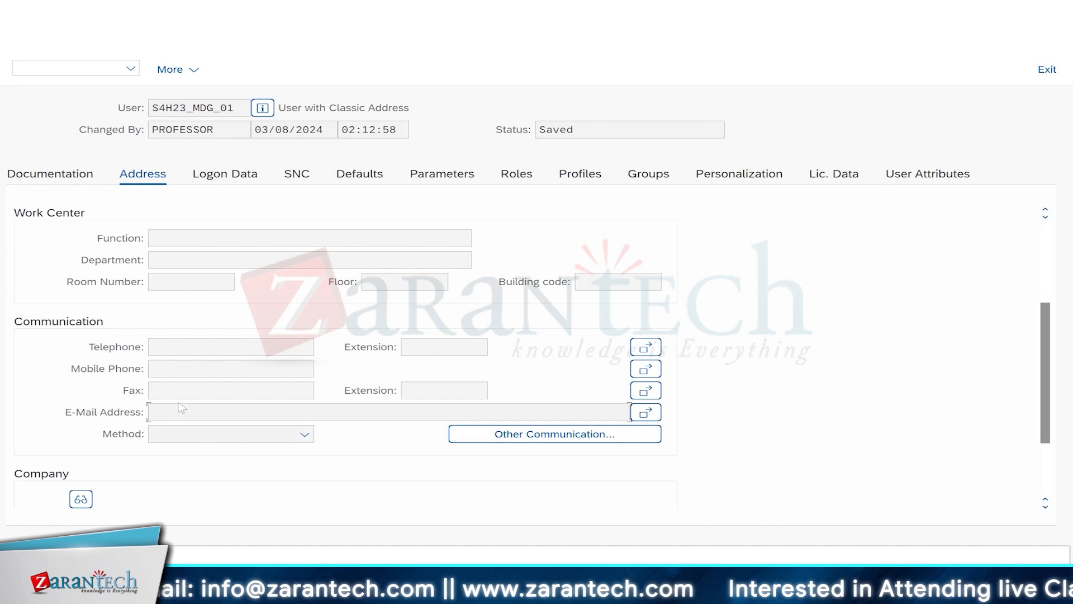
pyautogui.moveTo(237, 106); pyautogui.dragTo(148, 107)
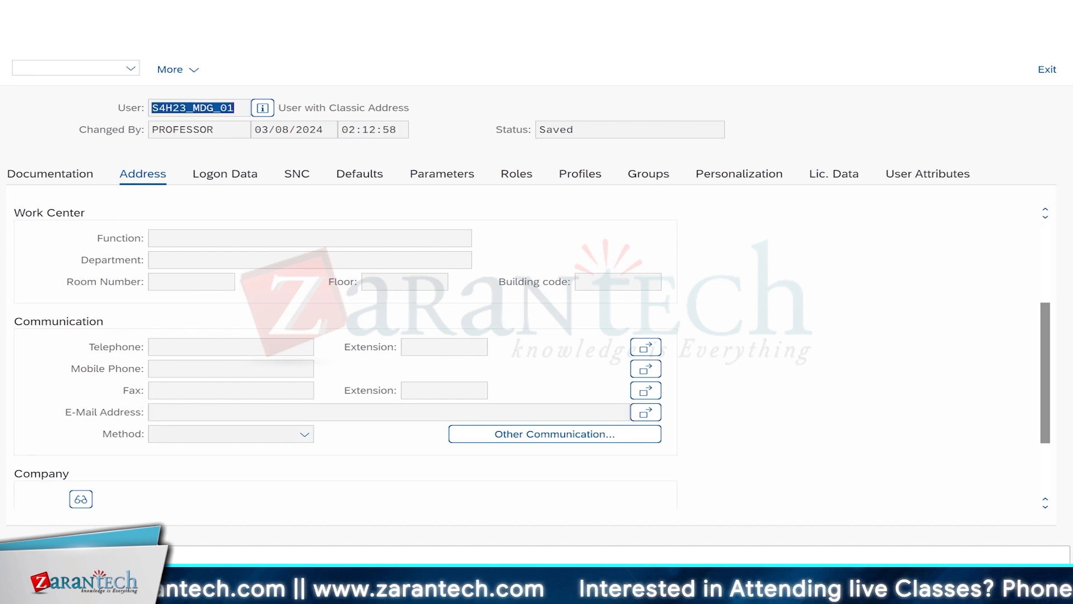
# Return to the how-to guide in Edge and review the BAPI_USER_GET_DETAIL call, its user name parameter and the ev_mail_address assignment
pyautogui.moveTo(690, 593)
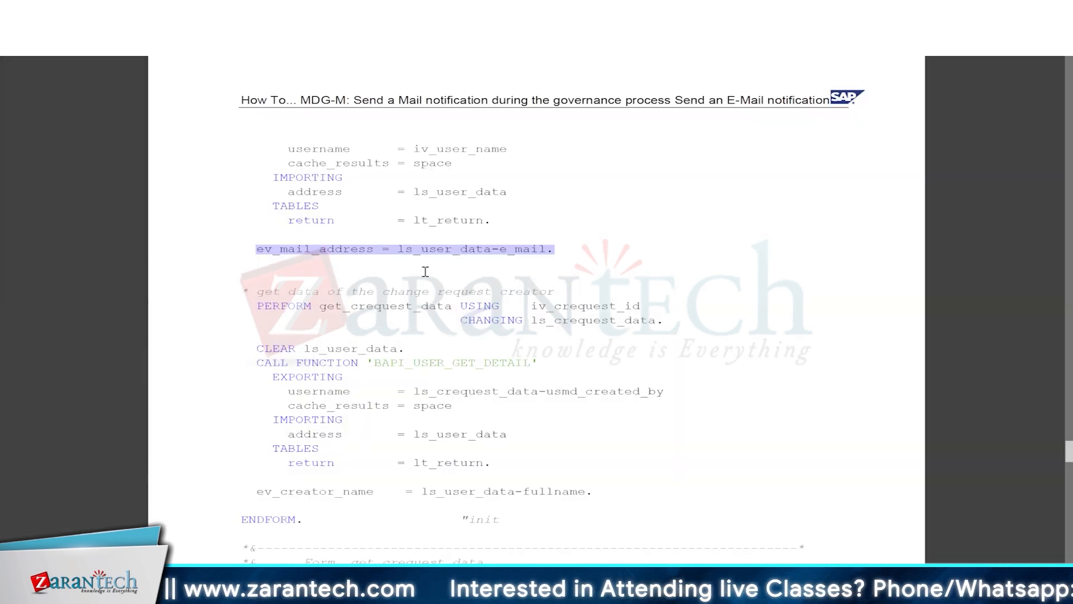
pyautogui.scroll(5, 425, 272)
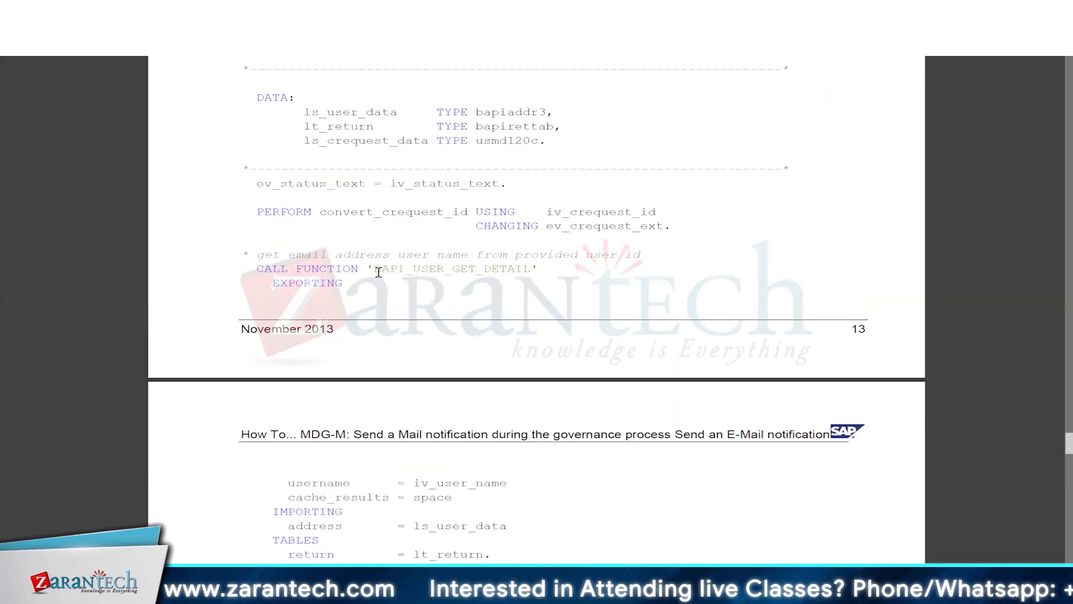
pyautogui.moveTo(374, 269); pyautogui.dragTo(515, 269)
pyautogui.scroll(-5, 534, 313)
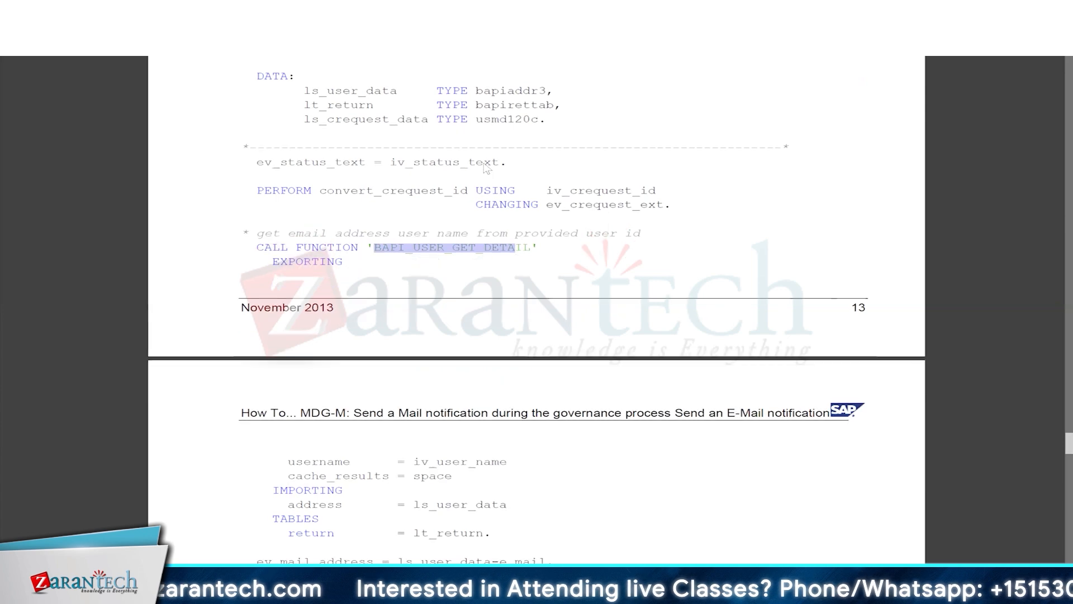
pyautogui.moveTo(531, 153); pyautogui.dragTo(429, 150)
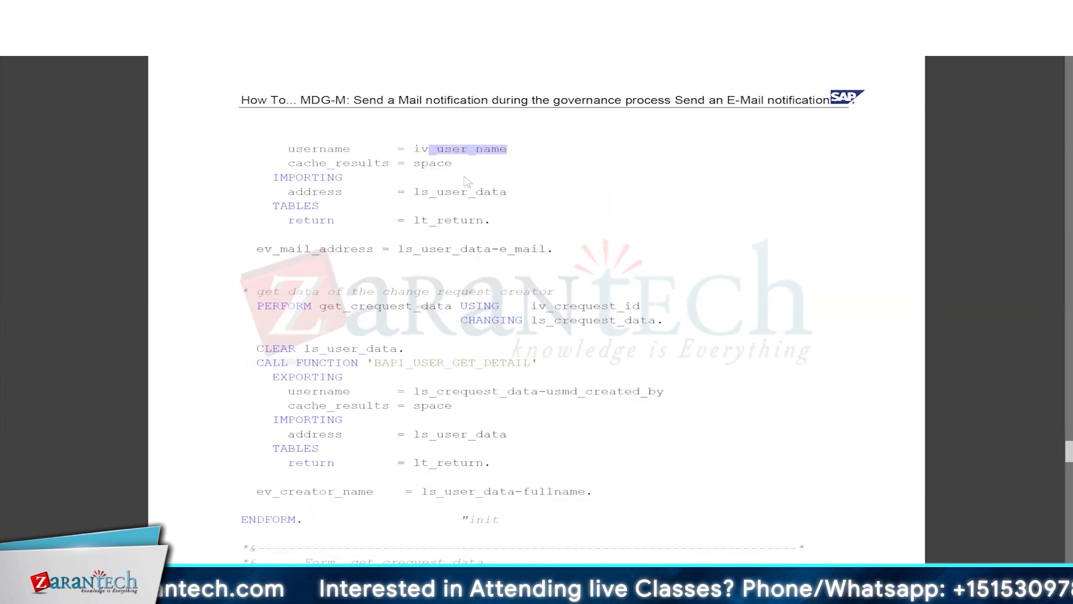
pyautogui.tripleClick(347, 249)
# Read the rest of the example code through the get_crequest_data form and glance at the Customizing BRF+ Tables section
pyautogui.scroll(-1, 408, 222)
pyautogui.scroll(-4, 408, 222)
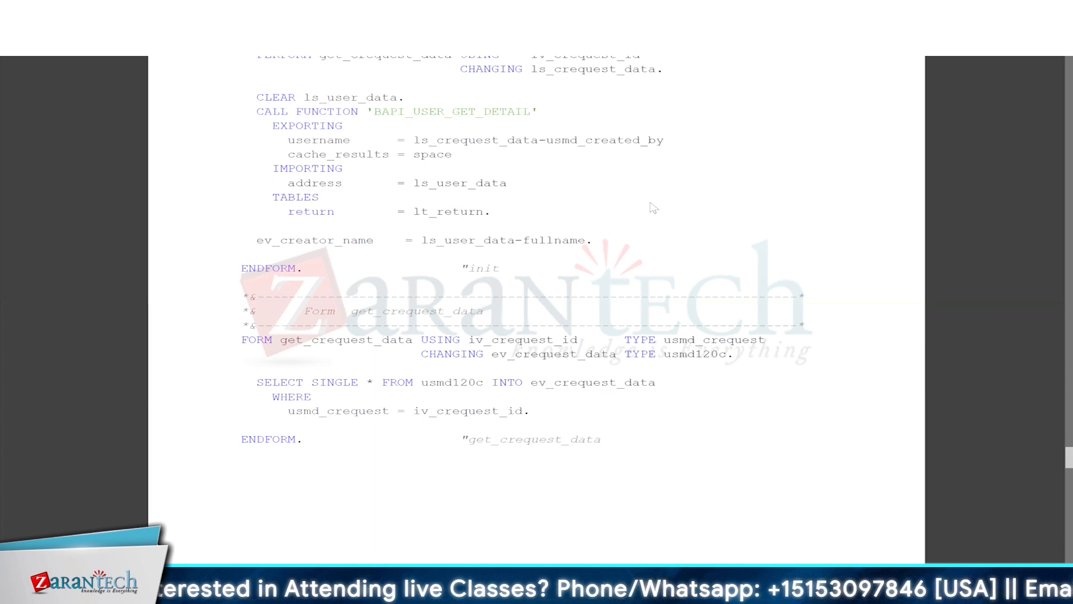
pyautogui.scroll(-5, 652, 208)
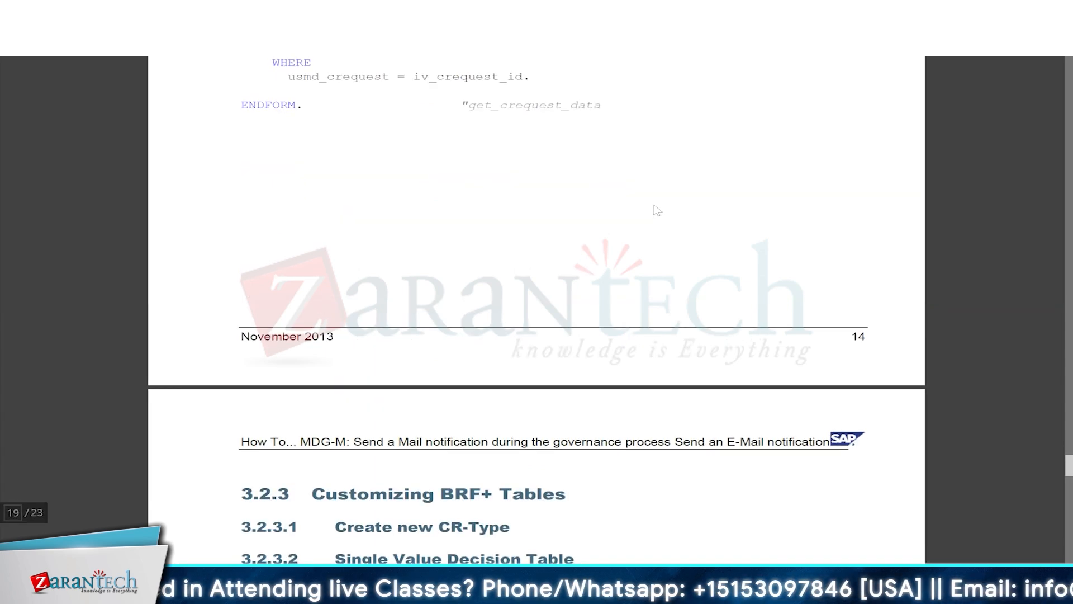
pyautogui.scroll(-3, 655, 207)
pyautogui.scroll(6, 655, 206)
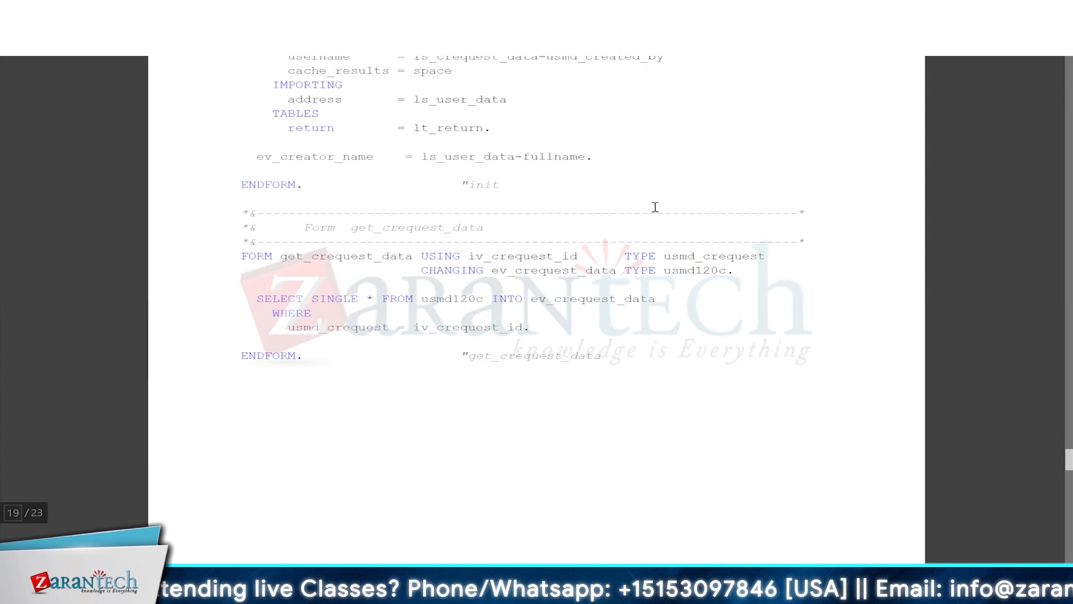
# Go back through the guide's example coding, from the e-mail function module call to the implementing class ZCL_CT_SYS_METHOD_CALLER
pyautogui.scroll(4, 655, 207)
pyautogui.scroll(7, 656, 209)
pyautogui.scroll(20, 657, 210)
pyautogui.scroll(15, 657, 211)
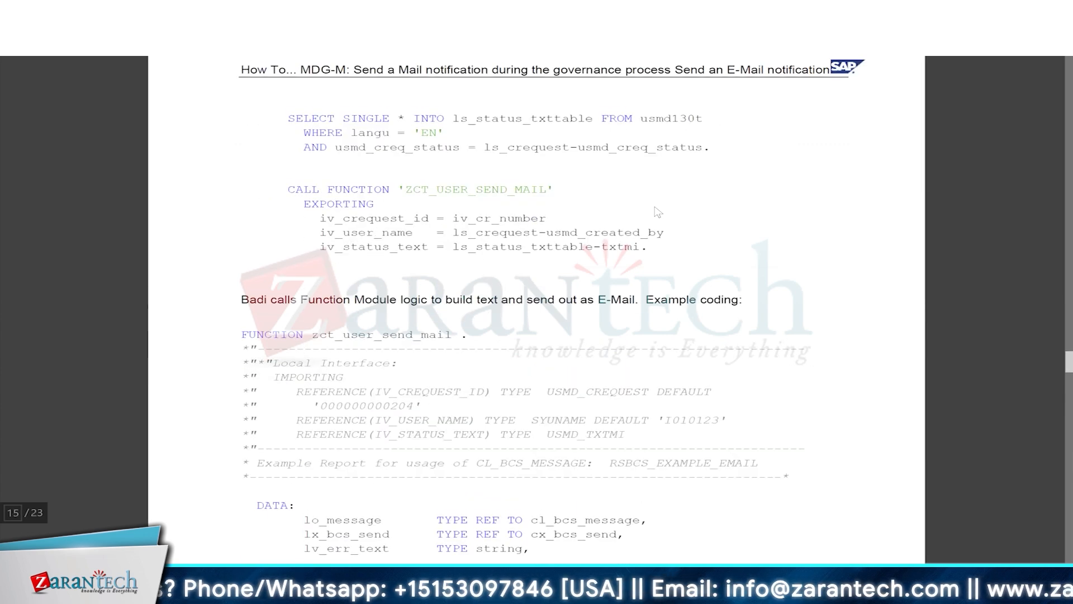
pyautogui.scroll(6, 657, 211)
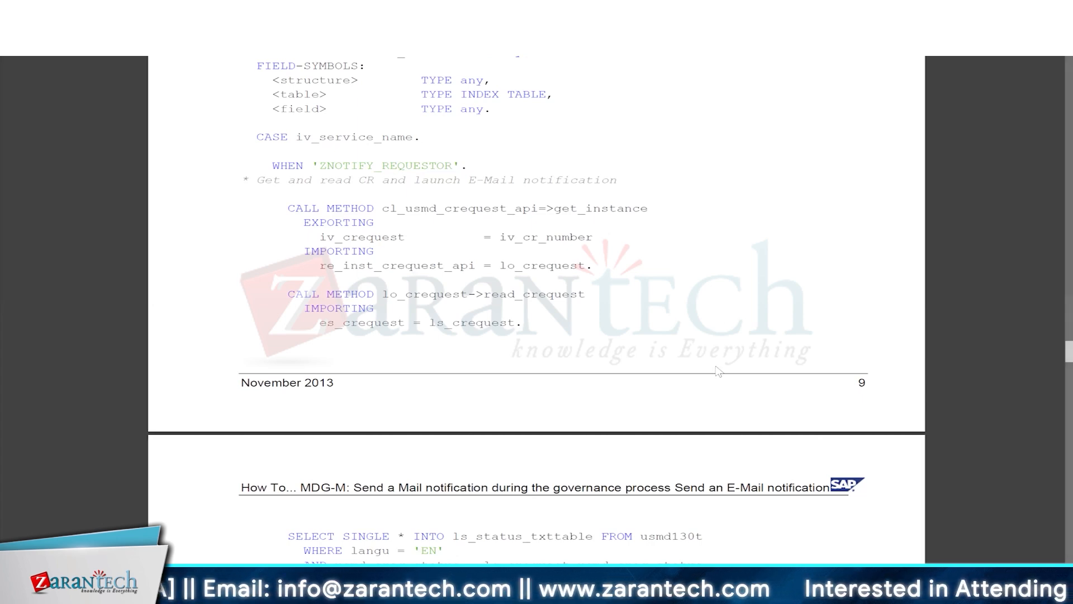
pyautogui.moveTo(727, 591)
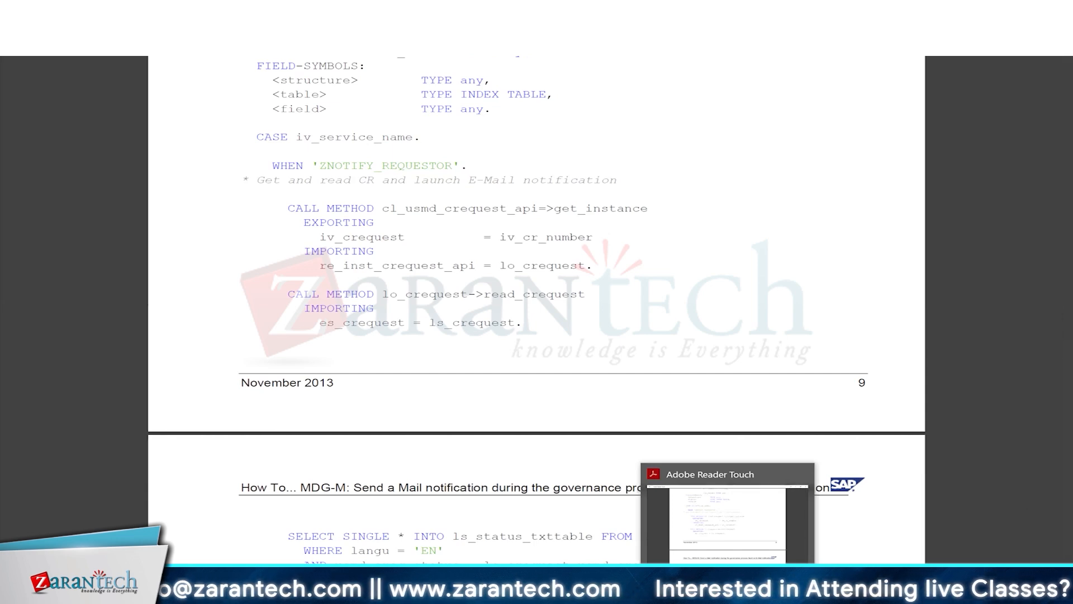
pyautogui.moveTo(649, 591)
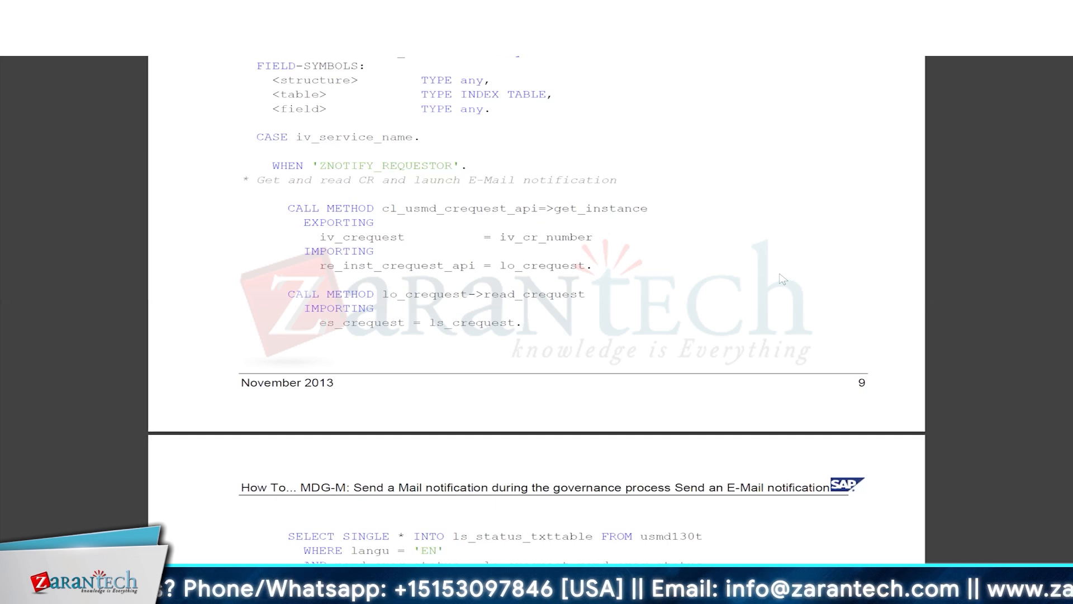
pyautogui.scroll(15, 733, 242)
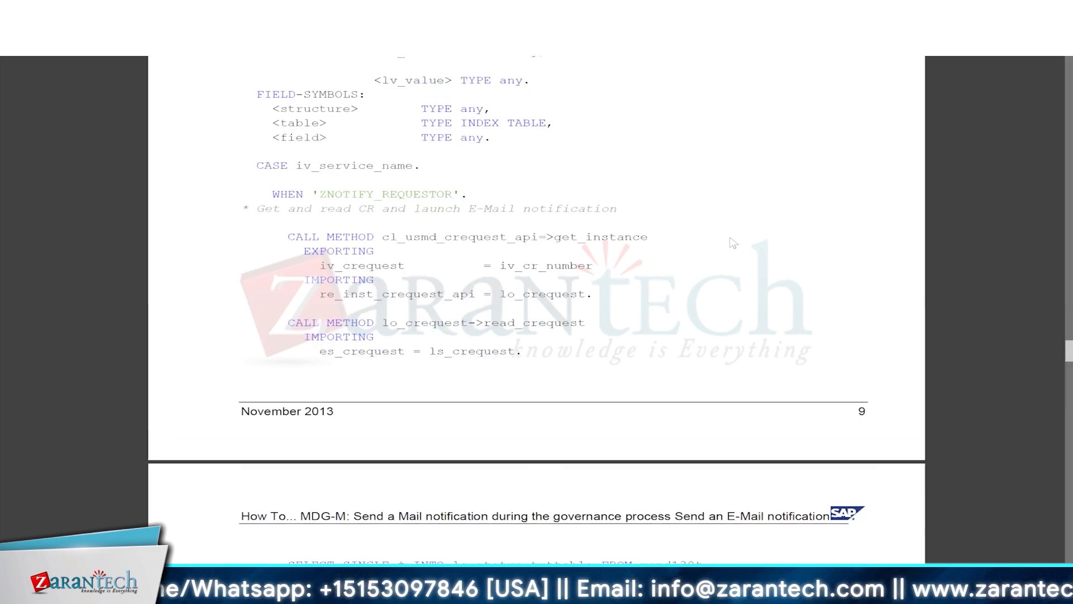
pyautogui.scroll(2, 732, 242)
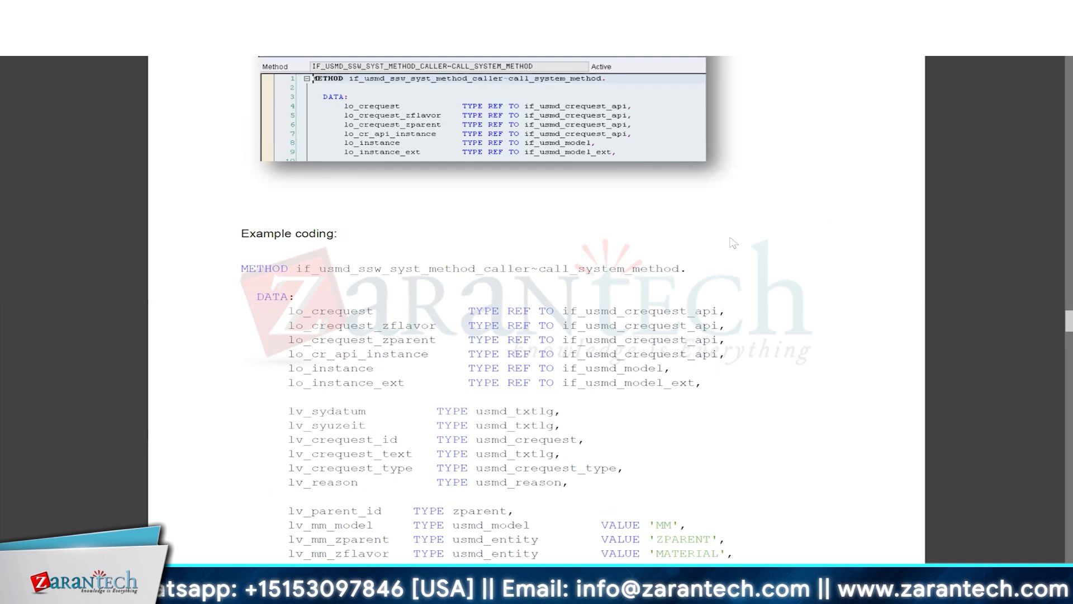
pyautogui.scroll(12, 733, 242)
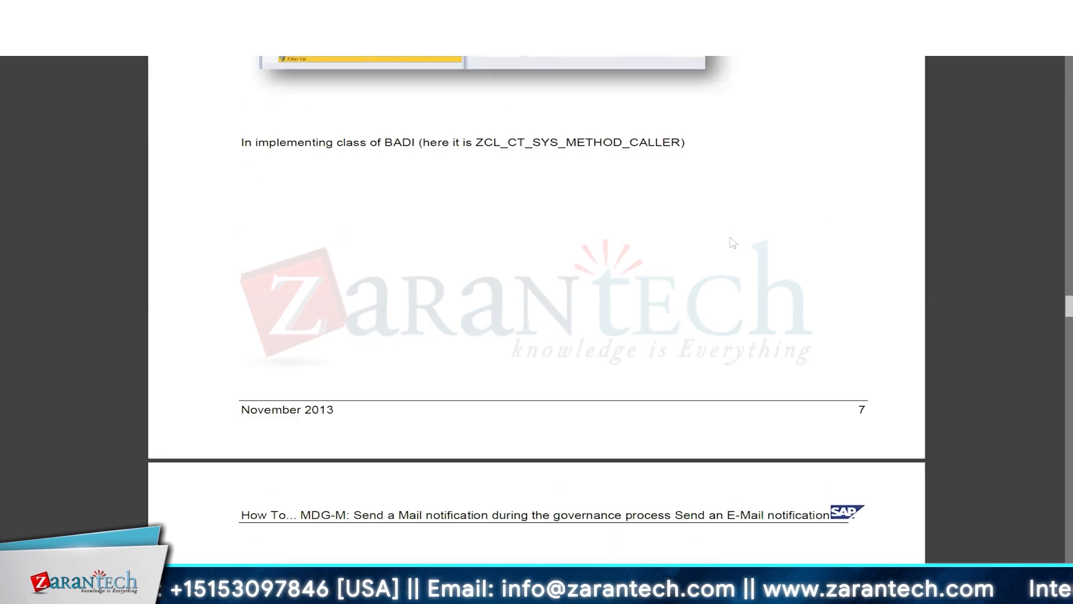
pyautogui.scroll(14, 733, 242)
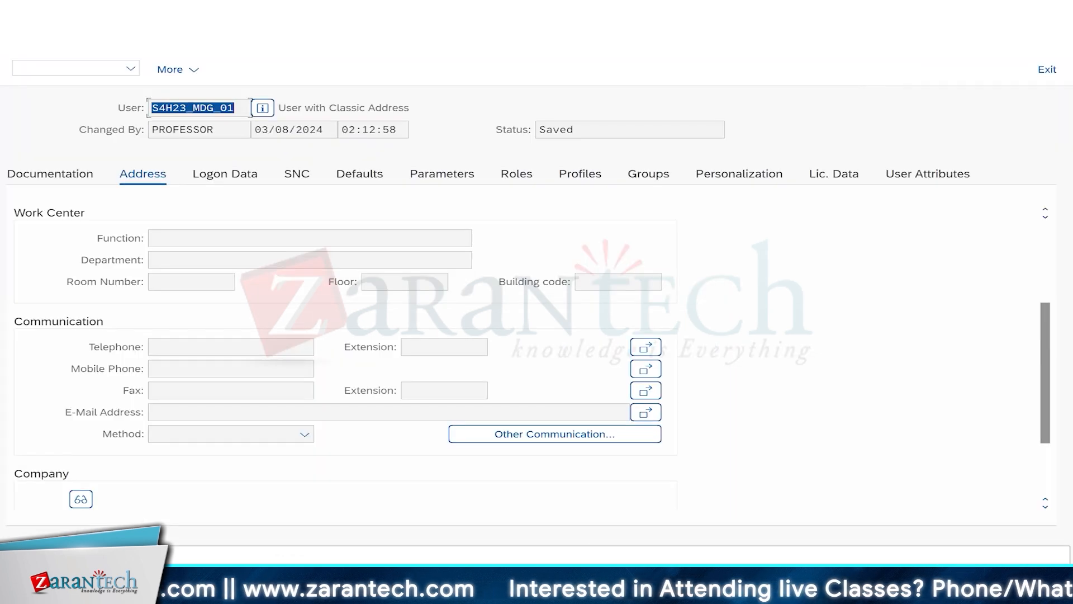
# Glance at the Workflow documents folder, then switch to the Excel workbook and review the workflow step and agent tables on Sheet6
pyautogui.moveTo(489, 592)
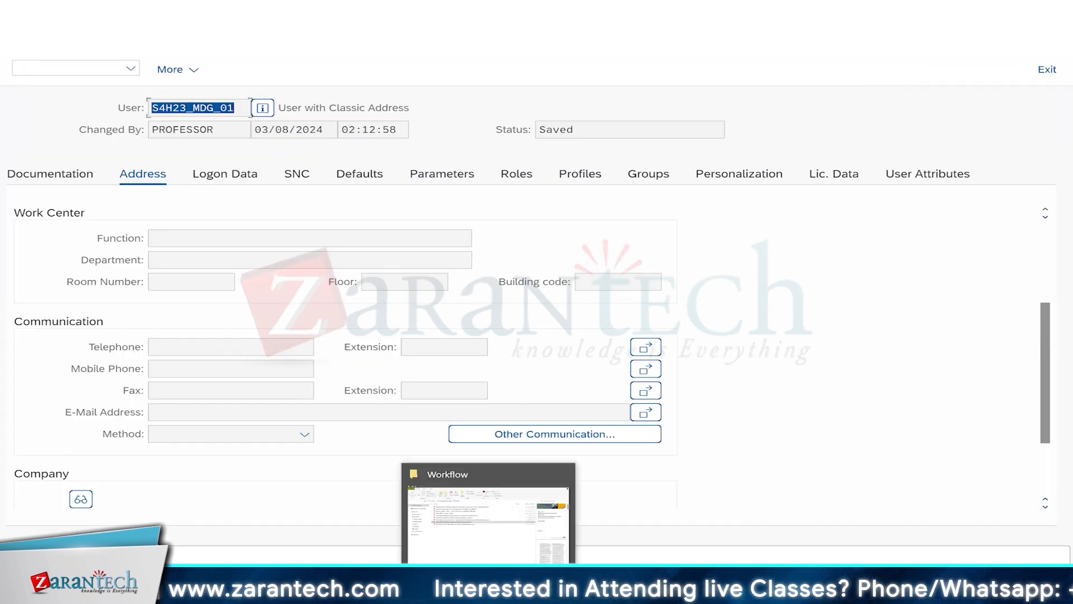
pyautogui.click(496, 546)
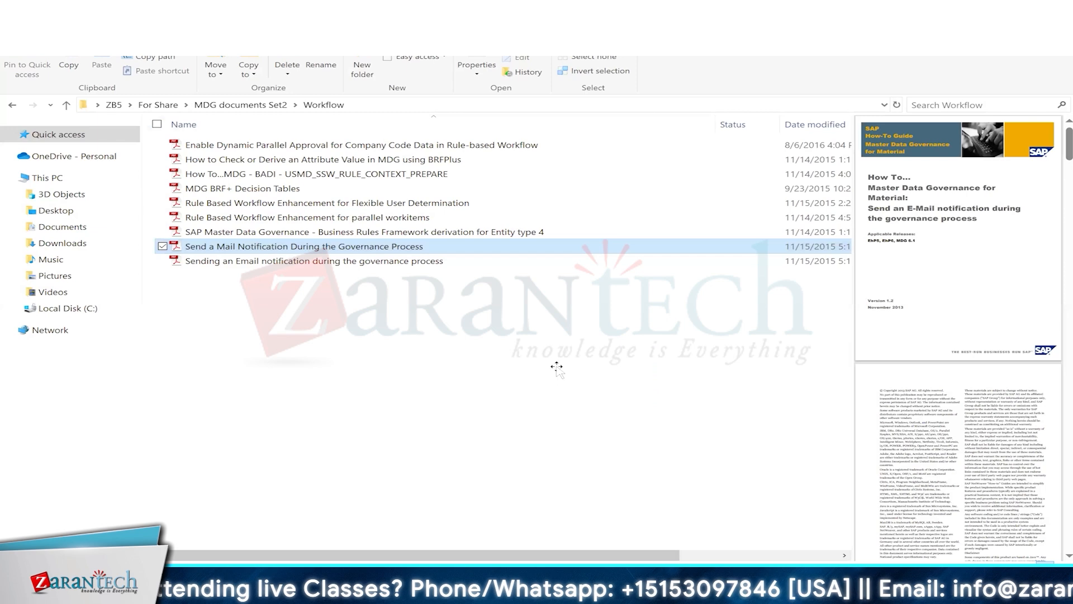
pyautogui.hotkey('alt', 'Tab')
pyautogui.moveTo(687, 578)
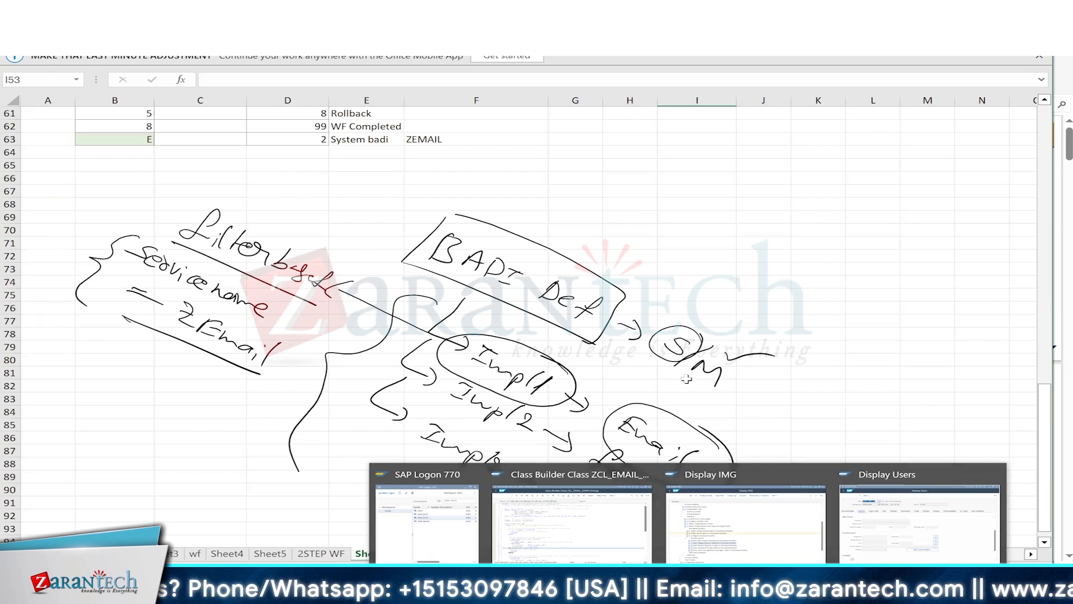
pyautogui.click(715, 178)
pyautogui.scroll(5, 715, 203)
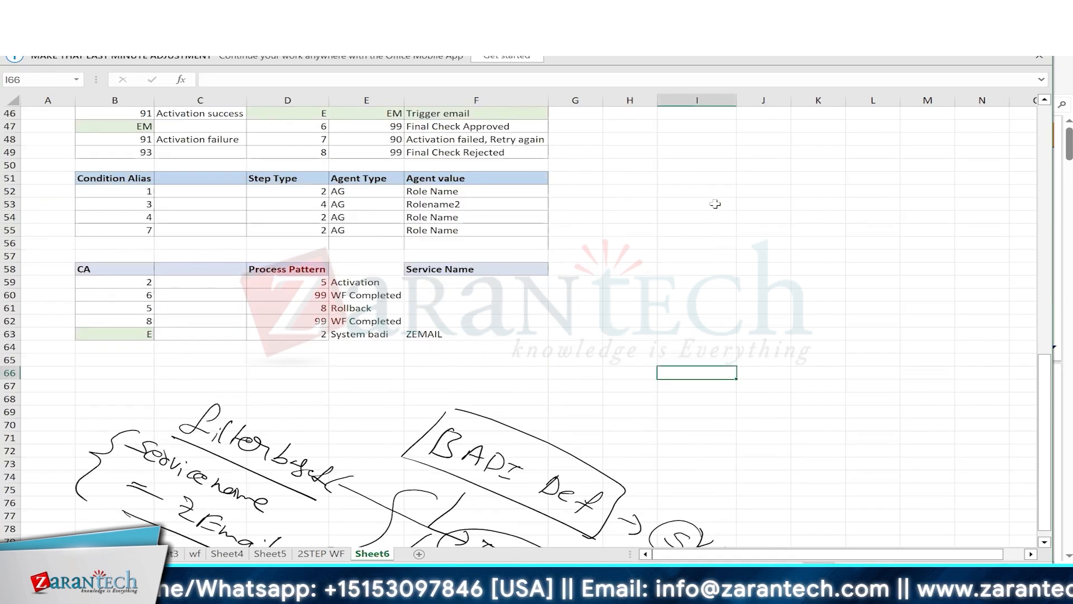
pyautogui.scroll(3, 714, 203)
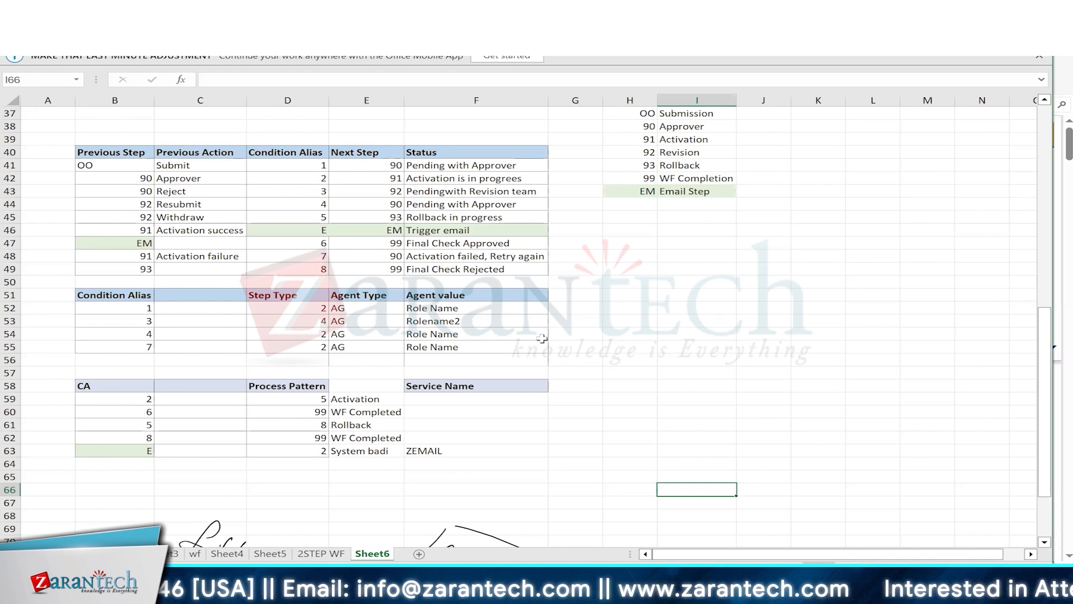
pyautogui.scroll(-2, 542, 340)
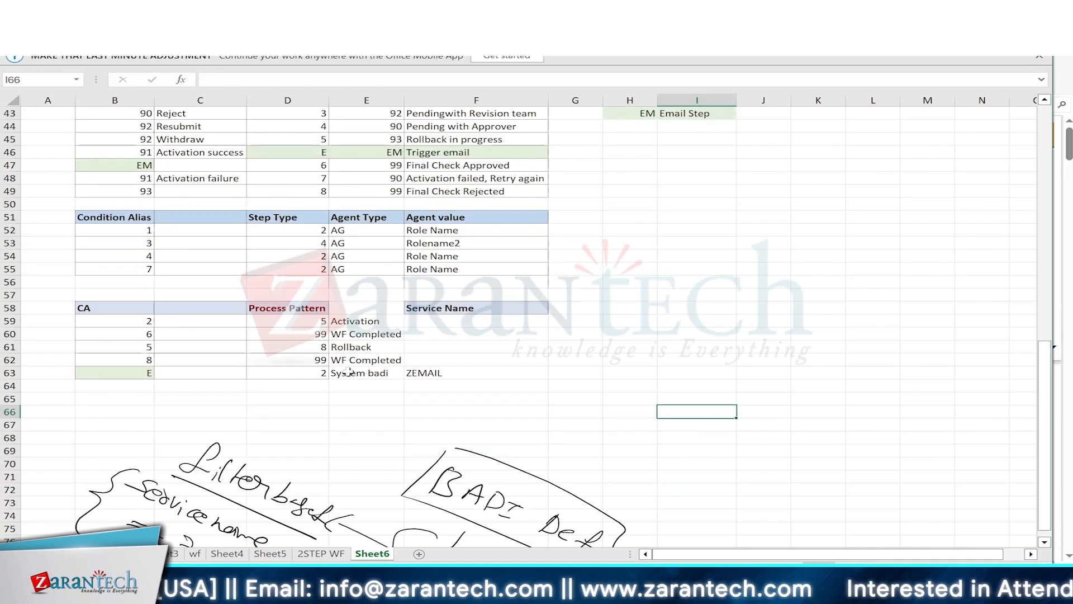
# Trace the Trigger email row for Activation success and the condition alias E row with process pattern 2, System badi and service name ZEMAIL
pyautogui.click(311, 375)
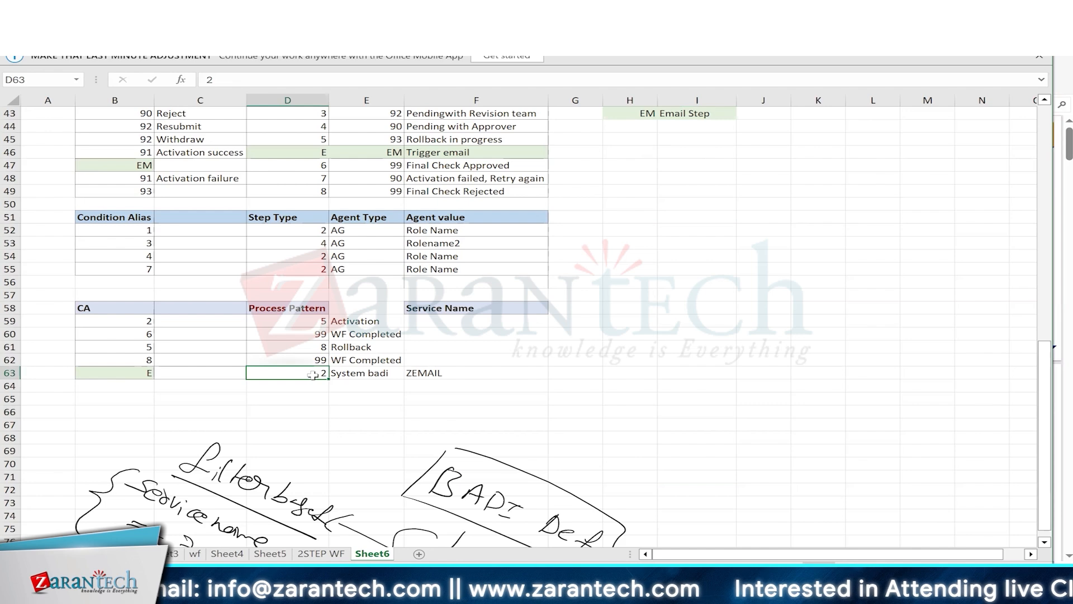
pyautogui.moveTo(312, 374); pyautogui.dragTo(404, 374)
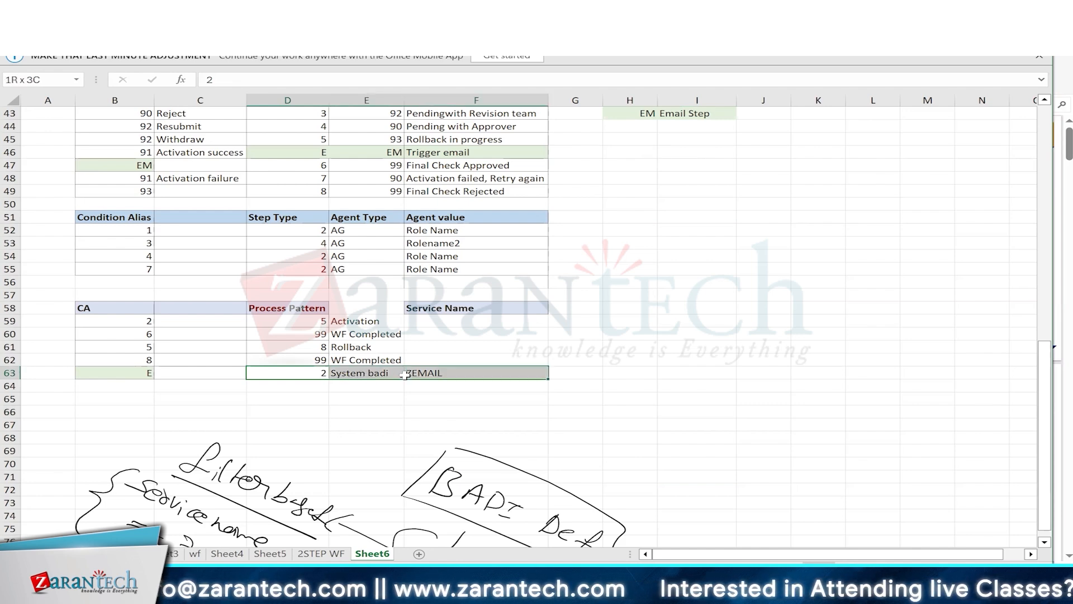
pyautogui.moveTo(405, 375); pyautogui.dragTo(405, 374)
pyautogui.scroll(1, 321, 302)
pyautogui.moveTo(116, 191); pyautogui.dragTo(506, 191)
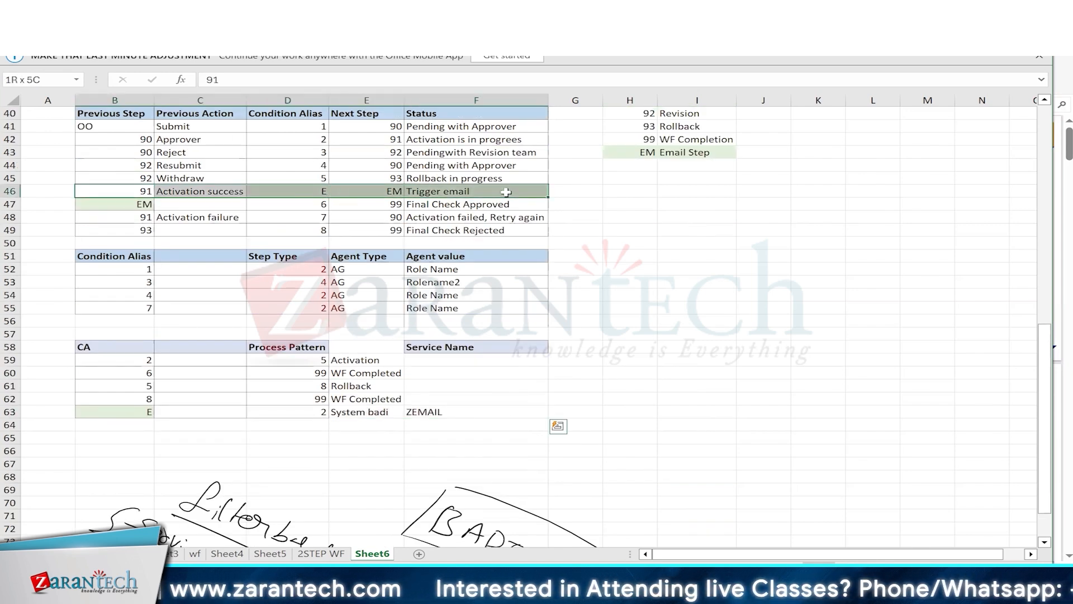
pyautogui.click(304, 191)
pyautogui.moveTo(114, 414); pyautogui.dragTo(349, 412)
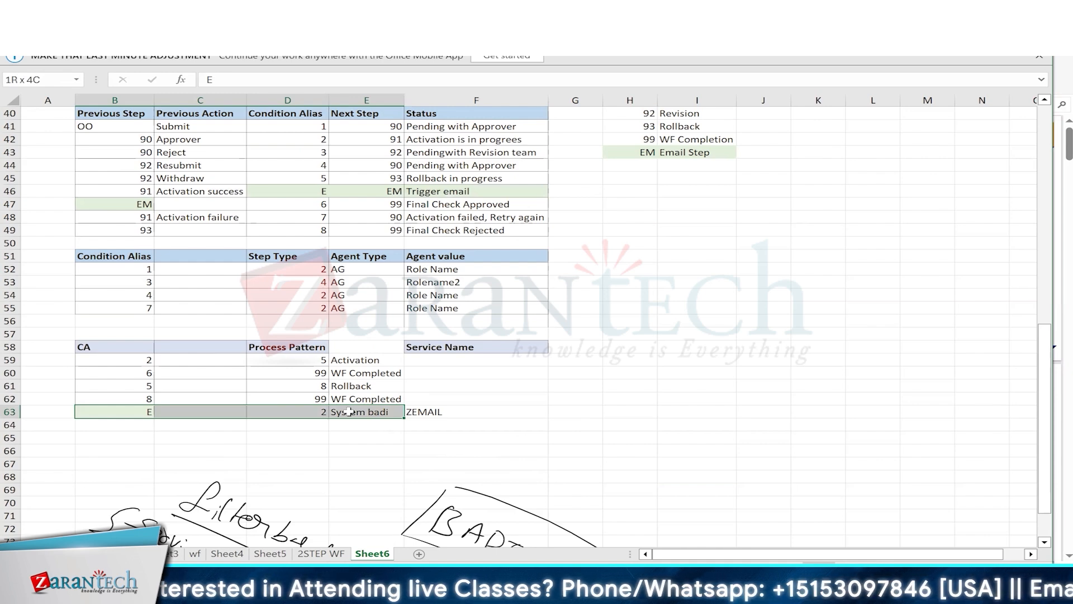
pyautogui.click(433, 414)
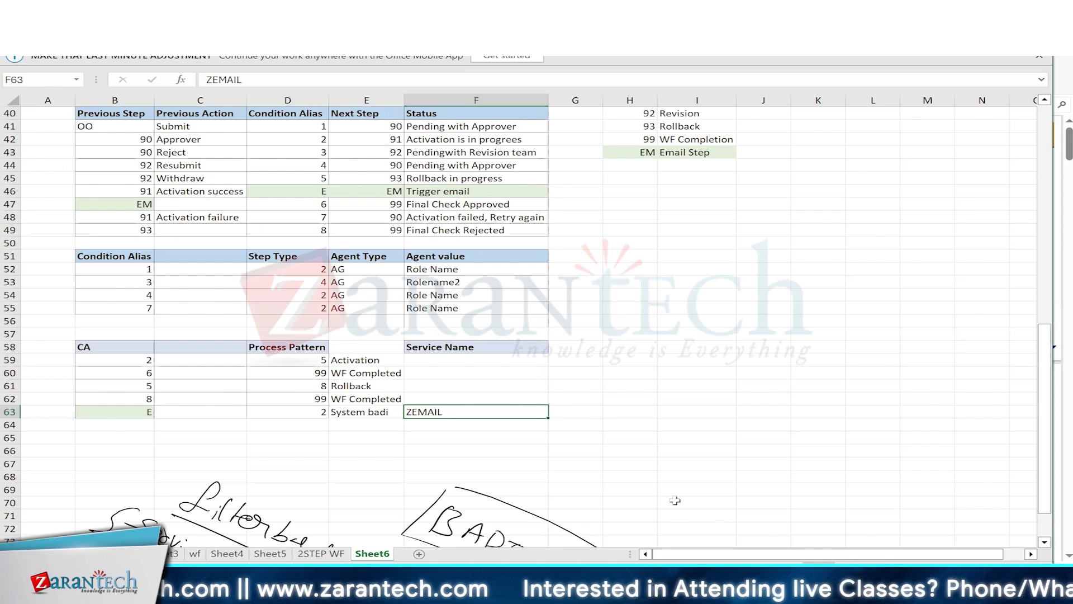
# In the empty rows below the notes on Sheet6, sketch Req and Apr boxes linked by an arrow, with another arrow leading on from Apr
pyautogui.click(672, 423)
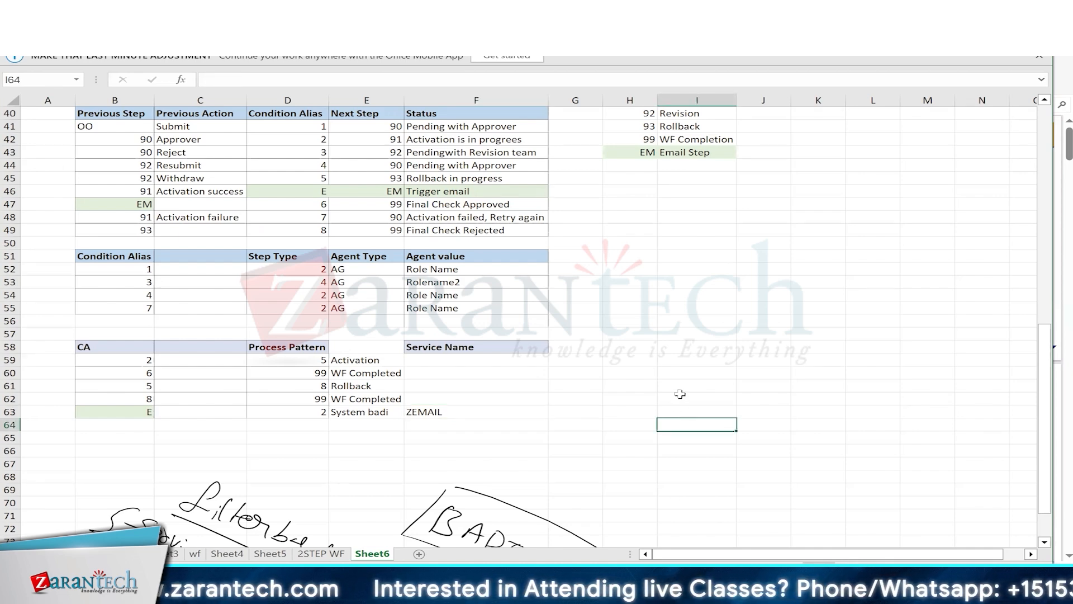
pyautogui.scroll(2, 679, 394)
pyautogui.scroll(-1, 679, 394)
pyautogui.scroll(-4, 680, 394)
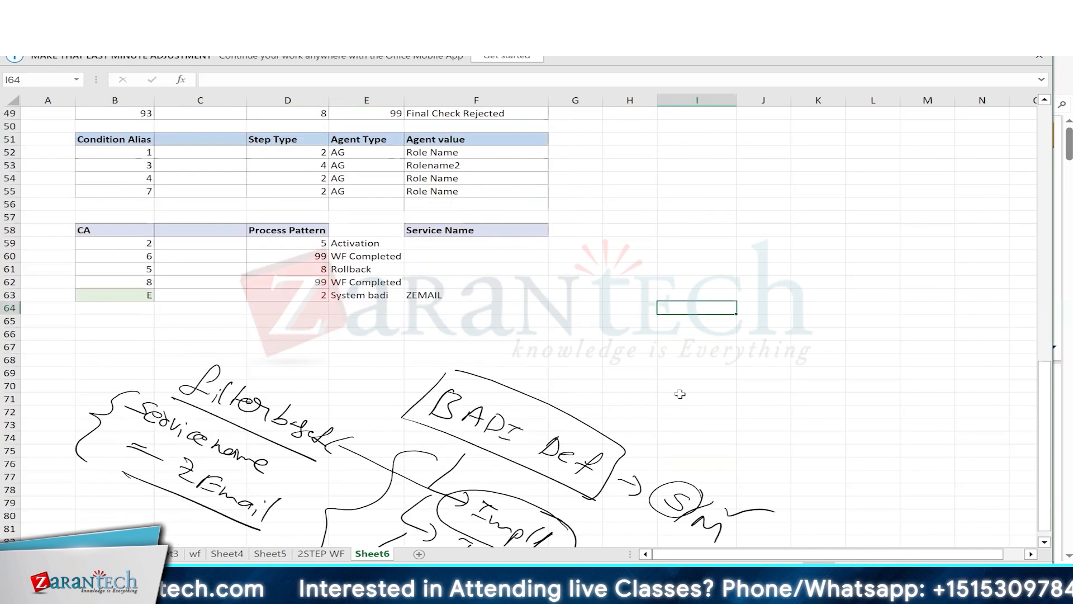
pyautogui.scroll(-3, 680, 394)
pyautogui.scroll(-1, 680, 394)
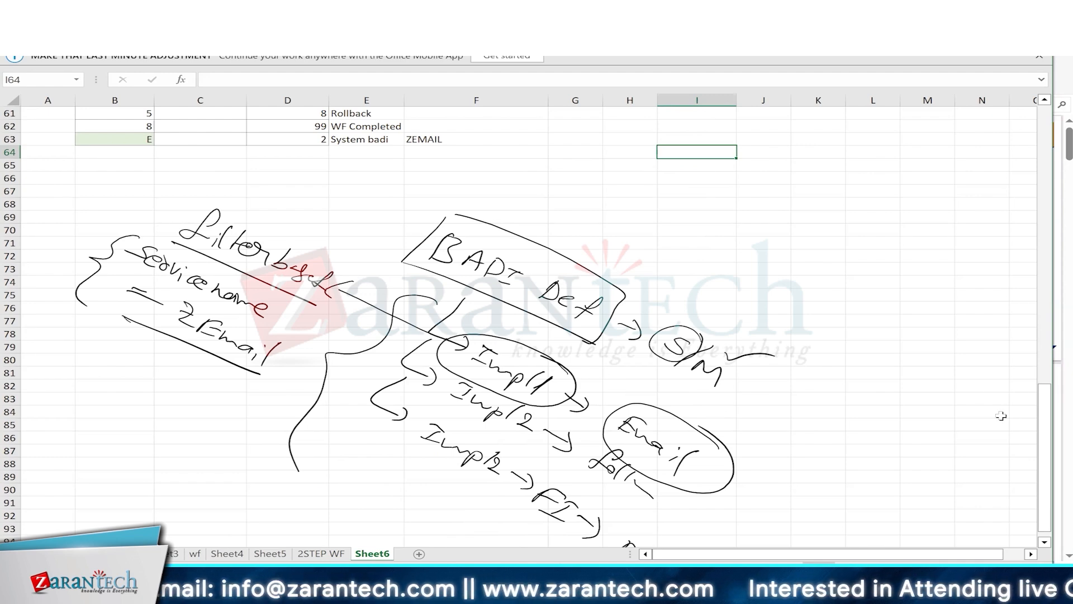
pyautogui.scroll(-6, 1001, 416)
pyautogui.scroll(-8, 1001, 415)
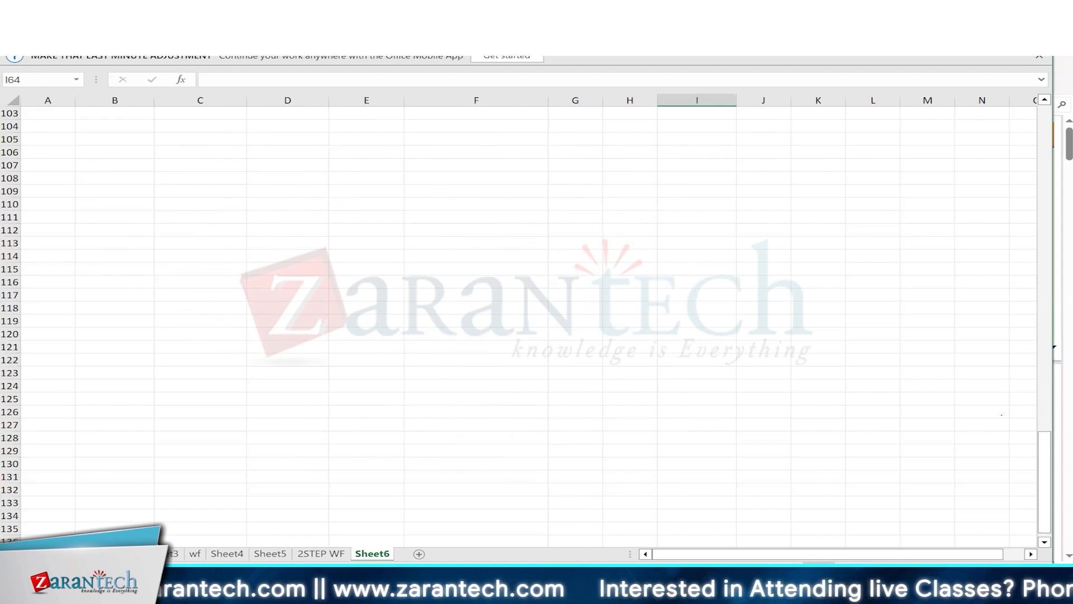
pyautogui.moveTo(66, 257)
pyautogui.mouseDown()
pyautogui.moveTo(62, 275)
pyautogui.moveTo(105, 266)
pyautogui.moveTo(114, 278)
pyautogui.moveTo(55, 294)
pyautogui.mouseUp()
pyautogui.moveTo(63, 239)
pyautogui.mouseDown()
pyautogui.moveTo(111, 235)
pyautogui.moveTo(81, 295)
pyautogui.mouseUp()
pyautogui.moveTo(137, 270); pyautogui.dragTo(184, 271)
pyautogui.moveTo(183, 262)
pyautogui.mouseDown()
pyautogui.moveTo(199, 273)
pyautogui.moveTo(183, 283)
pyautogui.moveTo(239, 256)
pyautogui.moveTo(242, 271)
pyautogui.mouseUp()
pyautogui.moveTo(223, 271)
pyautogui.mouseDown()
pyautogui.moveTo(240, 267)
pyautogui.moveTo(248, 284)
pyautogui.mouseUp()
pyautogui.moveTo(248, 267); pyautogui.dragTo(278, 270)
pyautogui.moveTo(230, 249)
pyautogui.mouseDown()
pyautogui.moveTo(219, 280)
pyautogui.moveTo(301, 263)
pyautogui.moveTo(243, 299)
pyautogui.mouseUp()
pyautogui.moveTo(308, 276); pyautogui.dragTo(401, 283)
pyautogui.moveTo(391, 274)
pyautogui.mouseDown()
pyautogui.moveTo(402, 282)
pyautogui.moveTo(391, 290)
pyautogui.mouseUp()
# Extend the sketched flow with an Act box and an arrow to a final box labelled WFC 99
pyautogui.moveTo(423, 289)
pyautogui.mouseDown()
pyautogui.moveTo(446, 295)
pyautogui.moveTo(447, 280)
pyautogui.mouseUp()
pyautogui.moveTo(467, 279)
pyautogui.mouseDown()
pyautogui.moveTo(450, 286)
pyautogui.moveTo(470, 291)
pyautogui.mouseUp()
pyautogui.moveTo(463, 283); pyautogui.dragTo(486, 281)
pyautogui.moveTo(424, 256); pyautogui.dragTo(414, 316)
pyautogui.moveTo(420, 255)
pyautogui.mouseDown()
pyautogui.moveTo(503, 249)
pyautogui.moveTo(475, 318)
pyautogui.mouseUp()
pyautogui.moveTo(475, 317); pyautogui.dragTo(448, 312)
pyautogui.moveTo(508, 286); pyautogui.dragTo(550, 292)
pyautogui.moveTo(545, 279); pyautogui.dragTo(549, 304)
pyautogui.moveTo(615, 301); pyautogui.dragTo(660, 298)
pyautogui.moveTo(655, 298)
pyautogui.mouseDown()
pyautogui.moveTo(678, 293)
pyautogui.moveTo(650, 316)
pyautogui.mouseUp()
pyautogui.moveTo(649, 307); pyautogui.dragTo(672, 300)
pyautogui.moveTo(610, 263); pyautogui.dragTo(590, 323)
pyautogui.moveTo(603, 267)
pyautogui.mouseDown()
pyautogui.moveTo(714, 272)
pyautogui.moveTo(700, 346)
pyautogui.mouseUp()
pyautogui.moveTo(699, 347); pyautogui.dragTo(635, 337)
pyautogui.moveTo(705, 305)
pyautogui.mouseDown()
pyautogui.moveTo(692, 324)
pyautogui.moveTo(639, 330)
pyautogui.moveTo(644, 345)
pyautogui.mouseUp()
pyautogui.moveTo(668, 327); pyautogui.dragTo(664, 347)
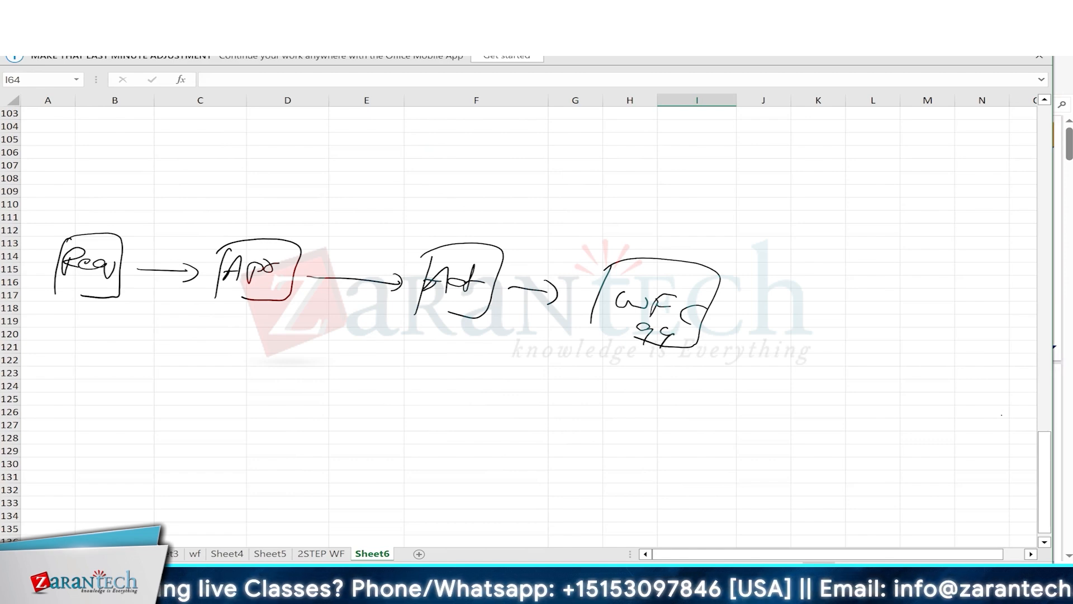
# Emphasise the Req to Apr arrow and the outline of the Apr box with extra pen strokes
pyautogui.moveTo(124, 268)
pyautogui.mouseDown()
pyautogui.moveTo(220, 275)
pyautogui.moveTo(190, 289)
pyautogui.moveTo(223, 275)
pyautogui.mouseUp()
pyautogui.moveTo(223, 273)
pyautogui.mouseDown()
pyautogui.moveTo(186, 292)
pyautogui.moveTo(279, 304)
pyautogui.mouseUp()
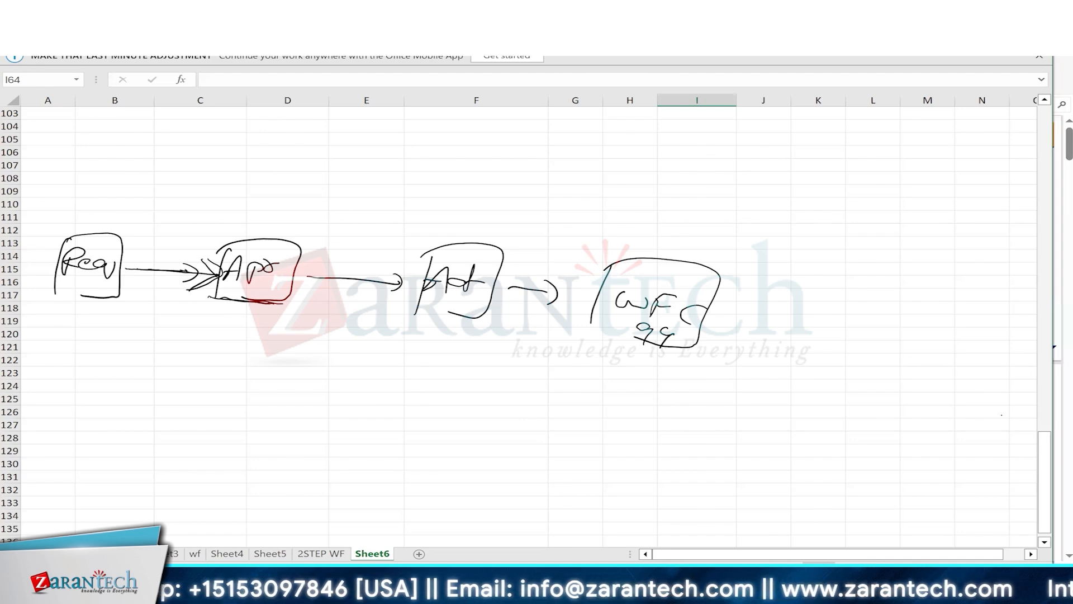
pyautogui.moveTo(226, 242)
pyautogui.mouseDown()
pyautogui.moveTo(214, 312)
pyautogui.moveTo(275, 241)
pyautogui.moveTo(266, 302)
pyautogui.moveTo(215, 298)
pyautogui.moveTo(228, 245)
pyautogui.moveTo(275, 305)
pyautogui.moveTo(225, 244)
pyautogui.moveTo(285, 301)
pyautogui.moveTo(286, 244)
pyautogui.mouseUp()
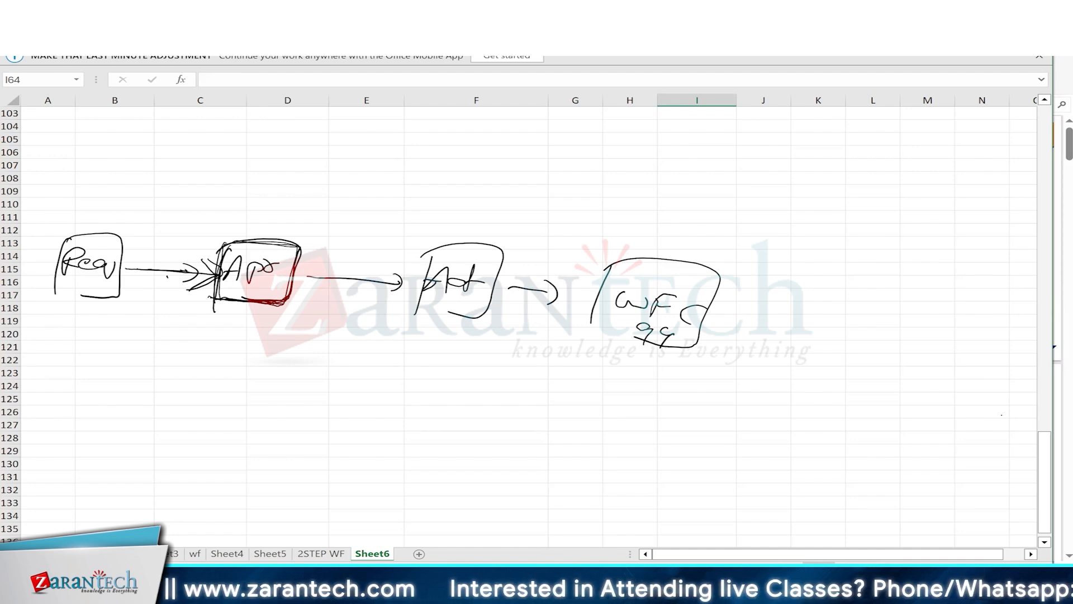
# Draw a branch from the Req to Apr arrow down to a new box labelled Exter D&B
pyautogui.moveTo(134, 270)
pyautogui.mouseDown()
pyautogui.moveTo(217, 276)
pyautogui.moveTo(181, 293)
pyautogui.moveTo(209, 279)
pyautogui.moveTo(146, 380)
pyautogui.moveTo(82, 380)
pyautogui.moveTo(92, 390)
pyautogui.mouseUp()
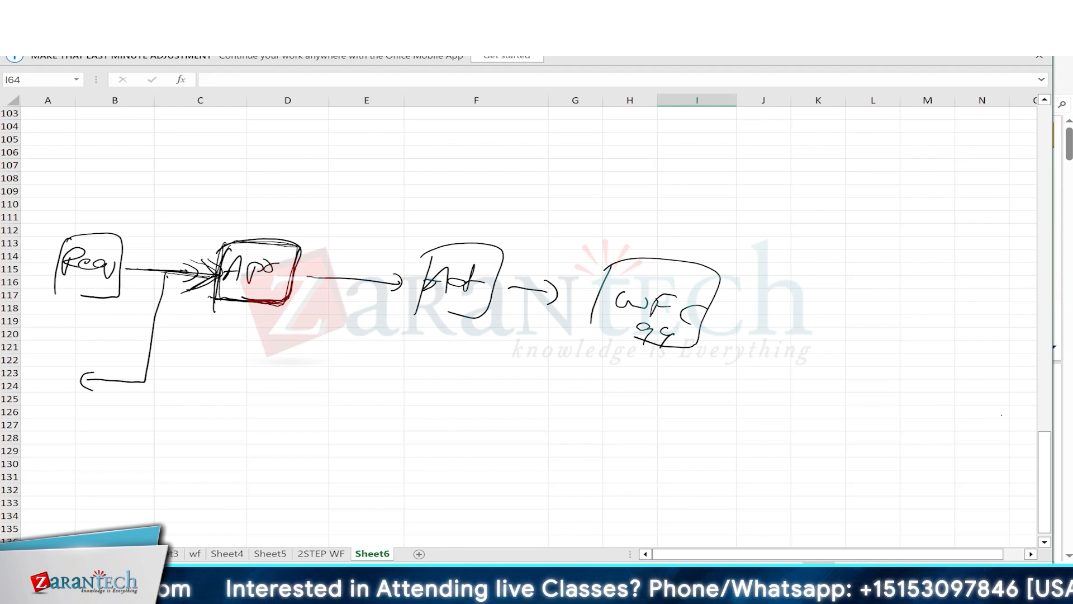
pyautogui.moveTo(48, 398); pyautogui.dragTo(47, 417)
pyautogui.moveTo(48, 398)
pyautogui.mouseDown()
pyautogui.moveTo(64, 398)
pyautogui.moveTo(59, 417)
pyautogui.mouseUp()
pyautogui.moveTo(56, 404); pyautogui.dragTo(72, 419)
pyautogui.moveTo(67, 411)
pyautogui.mouseDown()
pyautogui.moveTo(105, 416)
pyautogui.moveTo(57, 456)
pyautogui.mouseUp()
pyautogui.moveTo(84, 449)
pyautogui.mouseDown()
pyautogui.moveTo(98, 455)
pyautogui.moveTo(107, 441)
pyautogui.mouseUp()
pyautogui.moveTo(103, 441); pyautogui.dragTo(115, 468)
pyautogui.moveTo(56, 388); pyautogui.dragTo(38, 472)
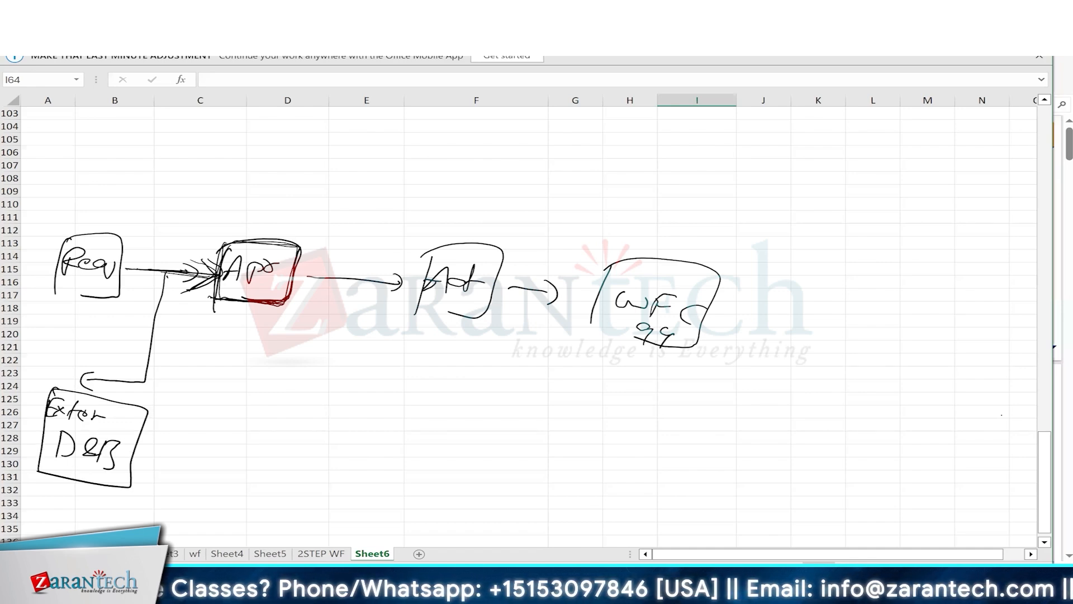
# Write an underlined Cust label above the Req box and an Ext label beside the D&B box
pyautogui.moveTo(75, 188)
pyautogui.mouseDown()
pyautogui.moveTo(75, 205)
pyautogui.moveTo(100, 209)
pyautogui.mouseUp()
pyautogui.moveTo(96, 199); pyautogui.dragTo(131, 197)
pyautogui.moveTo(57, 206); pyautogui.dragTo(95, 211)
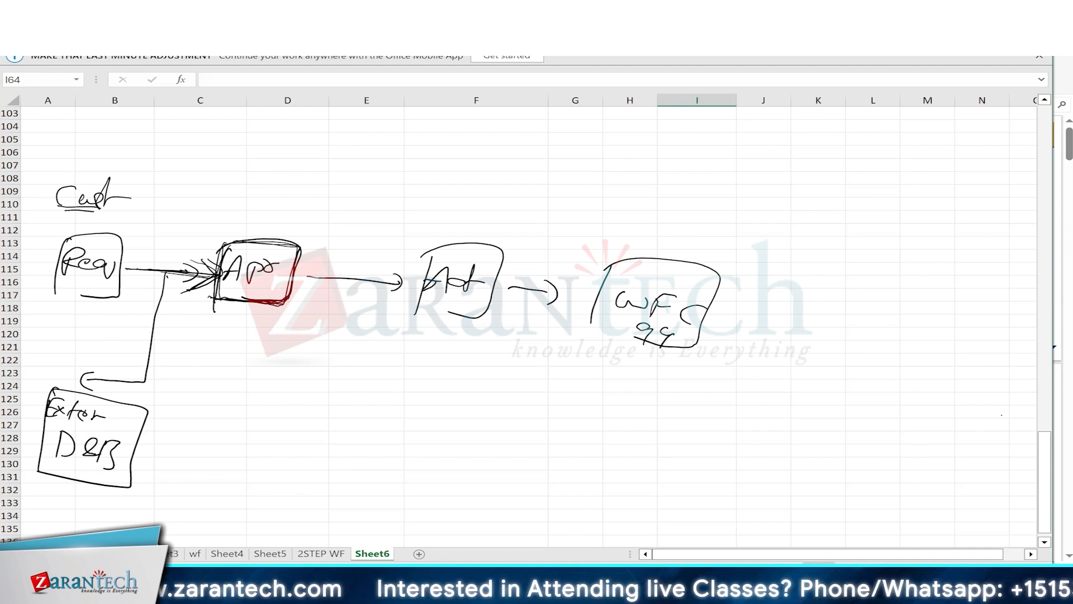
pyautogui.moveTo(169, 454); pyautogui.dragTo(155, 479)
pyautogui.moveTo(162, 460)
pyautogui.mouseDown()
pyautogui.moveTo(189, 458)
pyautogui.moveTo(177, 465)
pyautogui.mouseUp()
pyautogui.moveTo(158, 478); pyautogui.dragTo(178, 479)
pyautogui.moveTo(183, 466)
pyautogui.mouseDown()
pyautogui.moveTo(192, 481)
pyautogui.moveTo(174, 479)
pyautogui.moveTo(218, 479)
pyautogui.mouseUp()
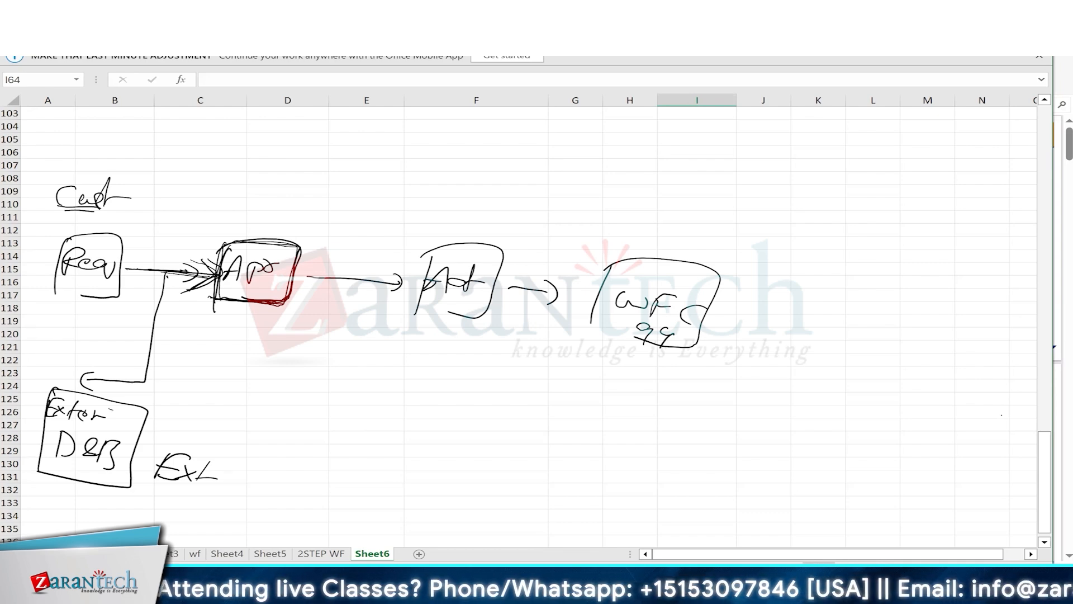
# Draw a return arrow from the D&B box back to the Req to Apr arrow and underline the Cust label again
pyautogui.moveTo(128, 402)
pyautogui.mouseDown()
pyautogui.moveTo(122, 327)
pyautogui.moveTo(148, 305)
pyautogui.moveTo(147, 316)
pyautogui.mouseUp()
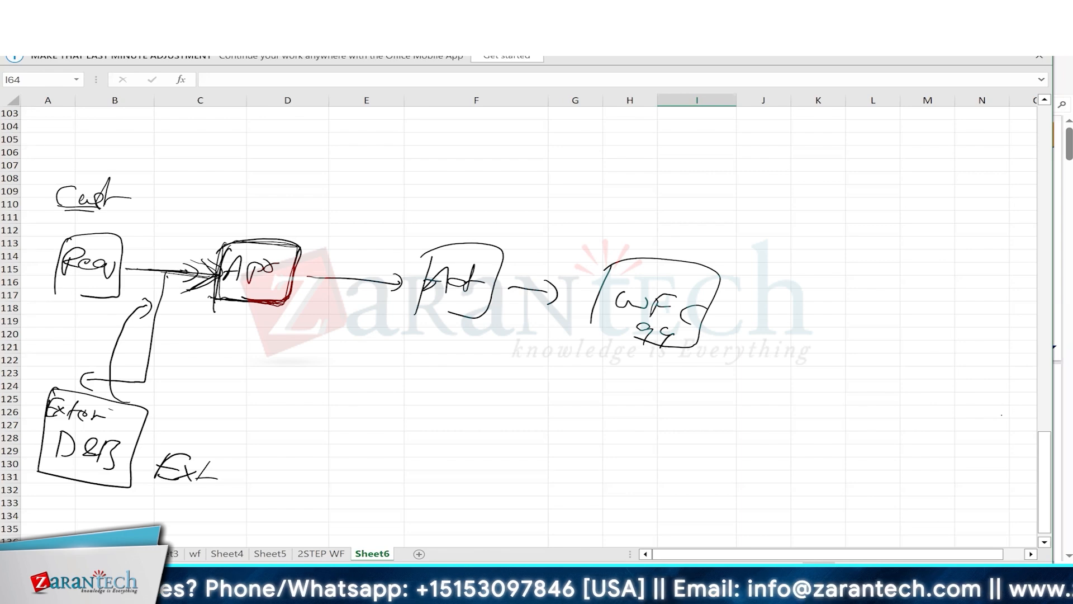
pyautogui.moveTo(65, 214); pyautogui.dragTo(109, 212)
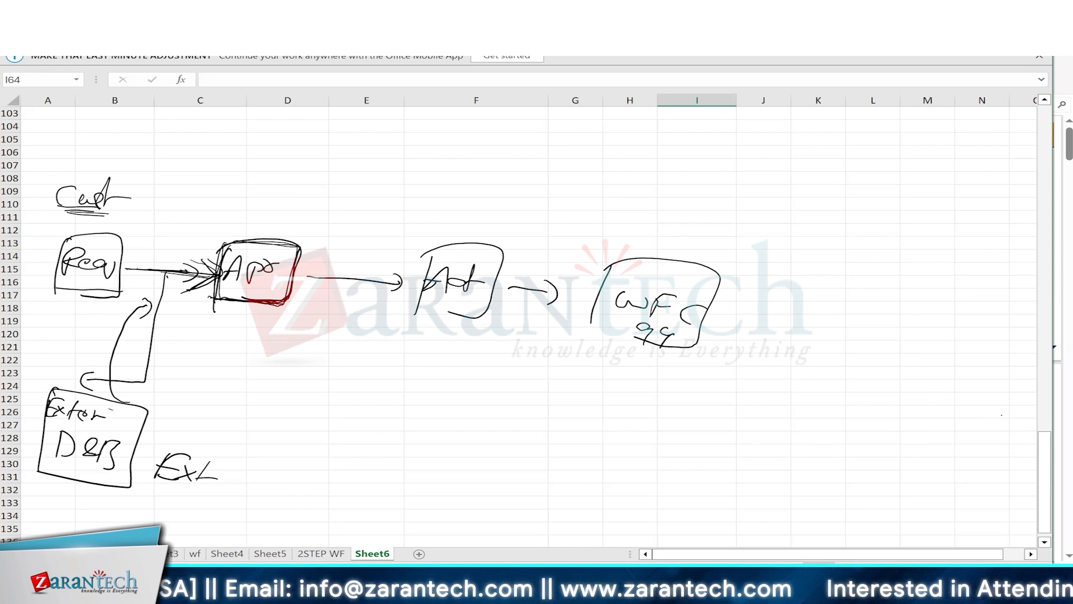
pyautogui.moveTo(129, 313); pyautogui.dragTo(181, 277)
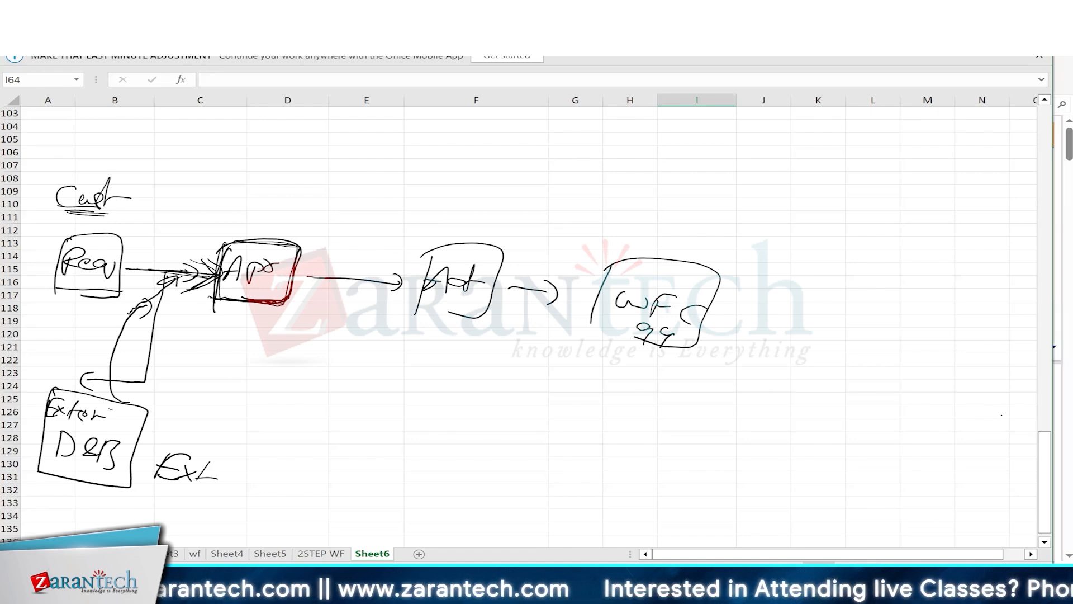
# Outline the Apr box again and add a boxed Ds label above the arrow between Req and Apr
pyautogui.moveTo(215, 309)
pyautogui.mouseDown()
pyautogui.moveTo(295, 276)
pyautogui.moveTo(238, 294)
pyautogui.mouseUp()
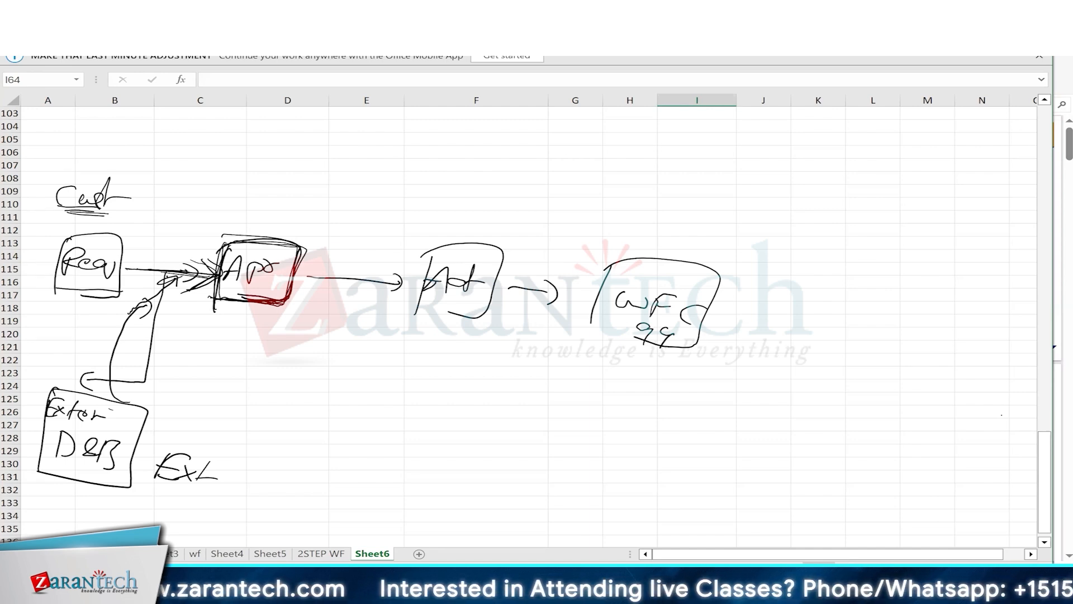
pyautogui.moveTo(155, 234)
pyautogui.mouseDown()
pyautogui.moveTo(155, 248)
pyautogui.moveTo(169, 250)
pyautogui.mouseUp()
pyautogui.moveTo(155, 228)
pyautogui.mouseDown()
pyautogui.moveTo(148, 253)
pyautogui.moveTo(181, 253)
pyautogui.moveTo(161, 252)
pyautogui.mouseUp()
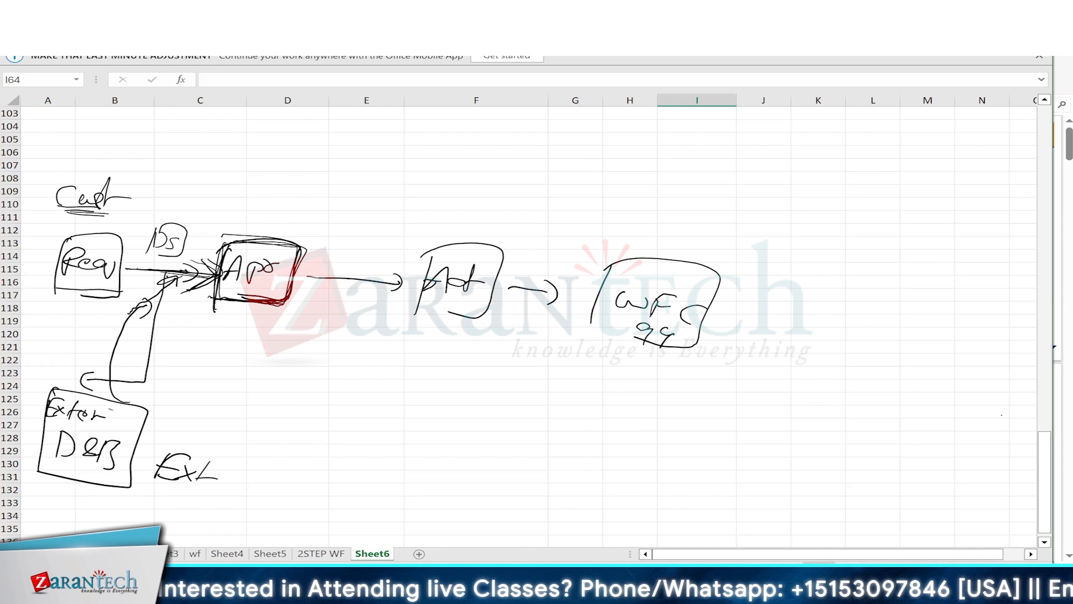
# Extend a line from the Ds label down across the Req to Apr arrow and outline the Ds box again
pyautogui.moveTo(165, 252); pyautogui.dragTo(167, 270)
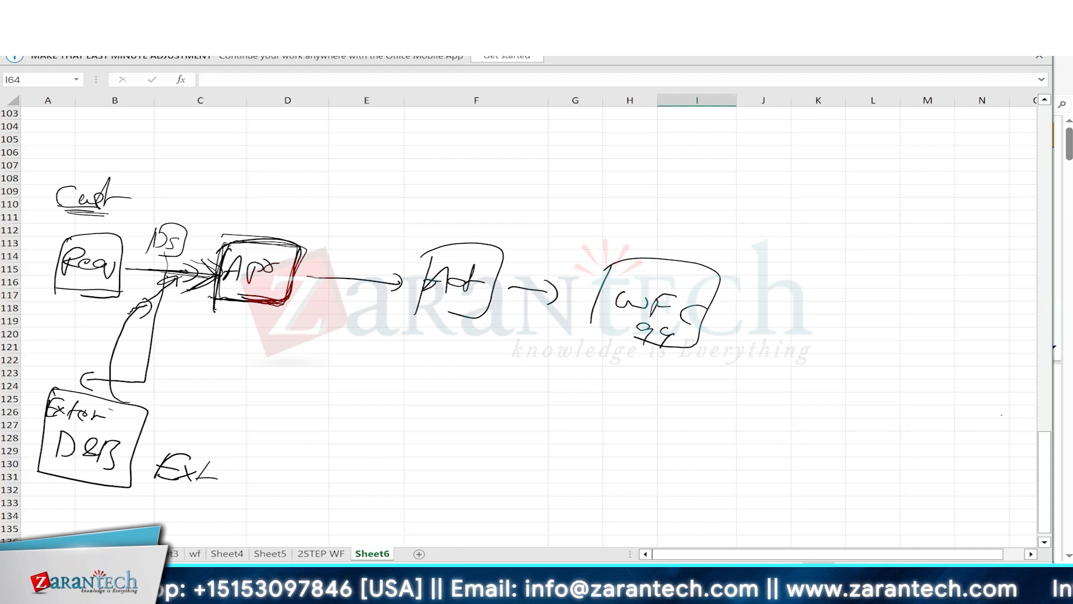
pyautogui.moveTo(166, 248); pyautogui.dragTo(162, 338)
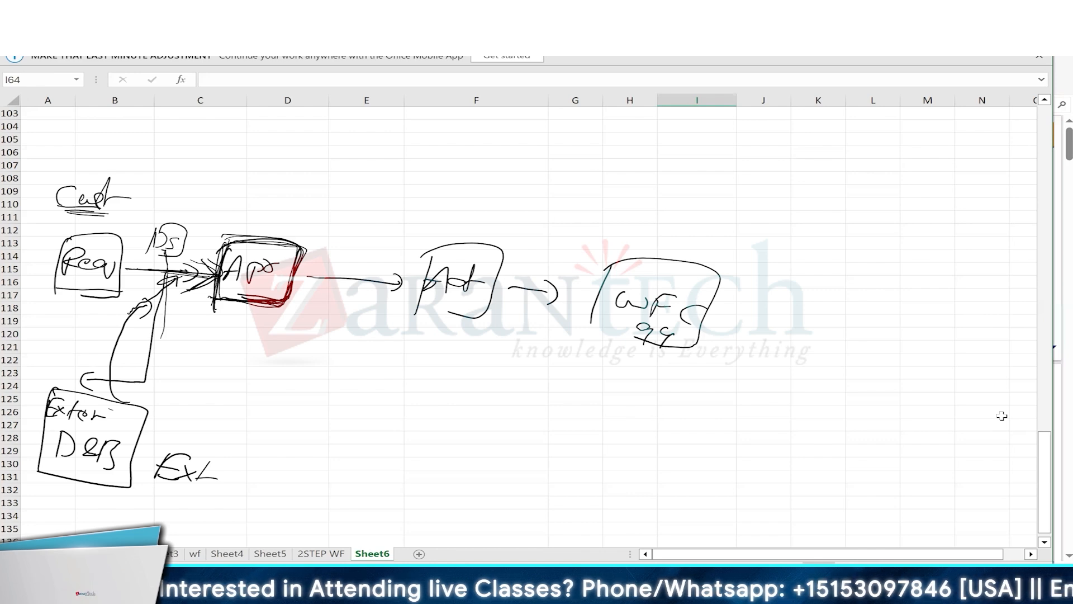
pyautogui.moveTo(150, 254)
pyautogui.mouseDown()
pyautogui.moveTo(182, 226)
pyautogui.moveTo(164, 257)
pyautogui.moveTo(151, 255)
pyautogui.moveTo(155, 222)
pyautogui.moveTo(184, 242)
pyautogui.mouseUp()
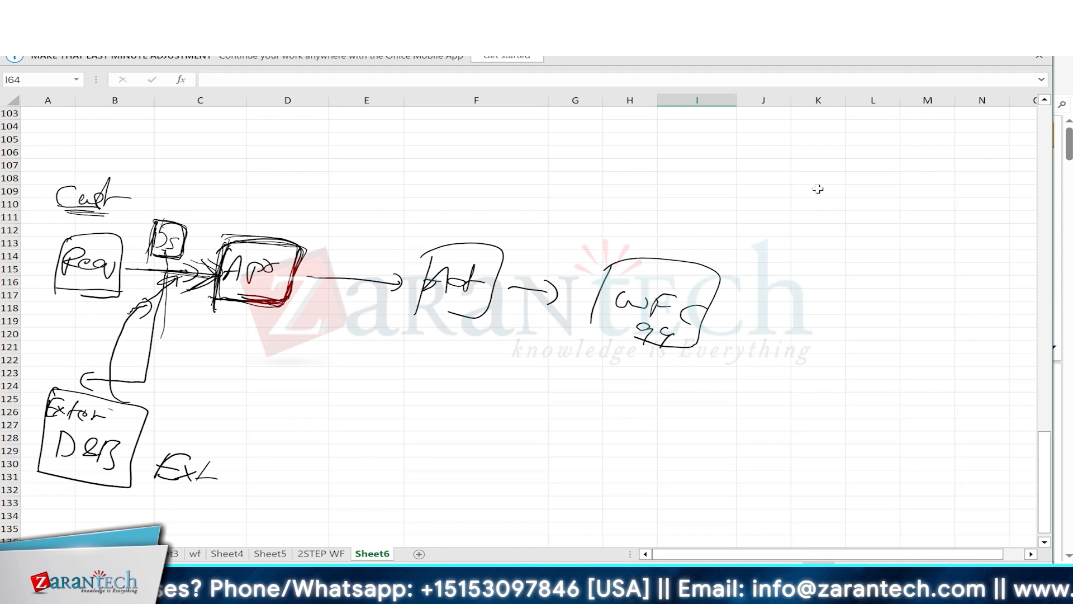
# Review the BAdI definition sketch, the EM Email Step entry and the workflow decision tables on Sheet6
pyautogui.scroll(14, 729, 218)
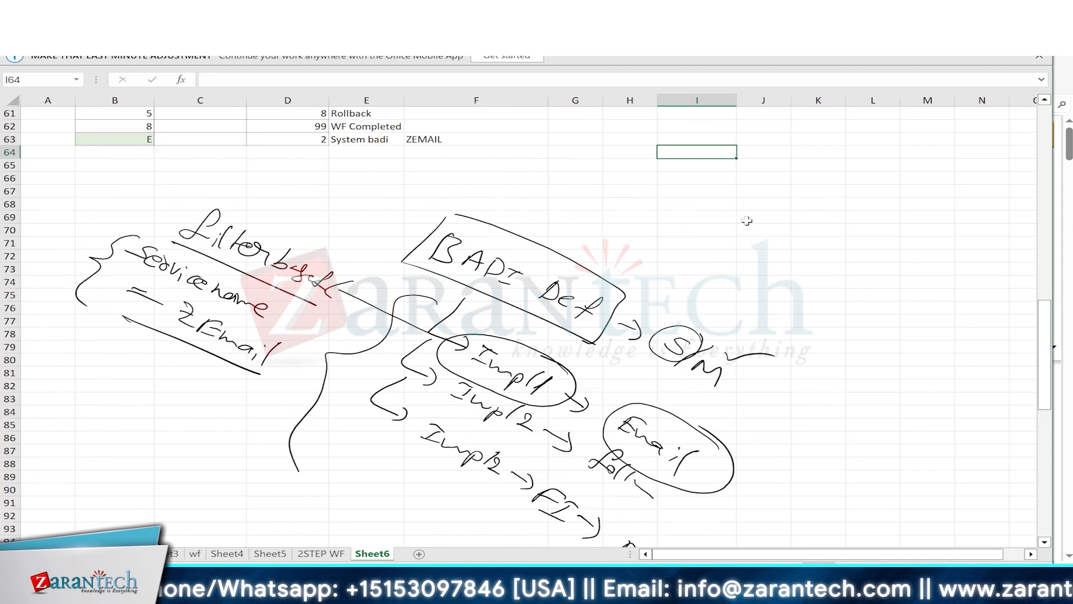
pyautogui.scroll(-4, 746, 221)
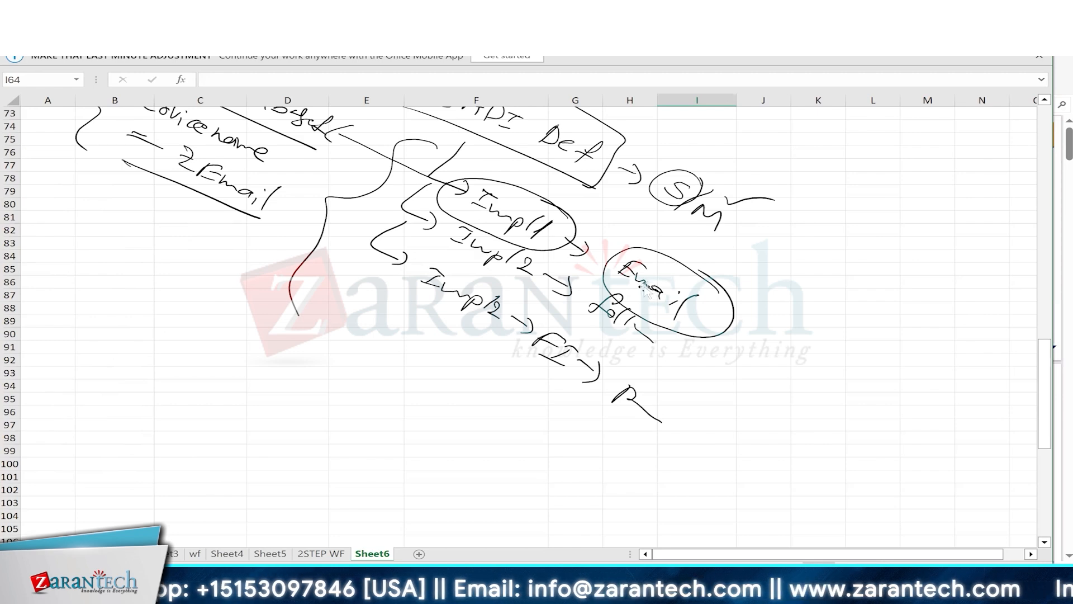
pyautogui.scroll(4, 595, 374)
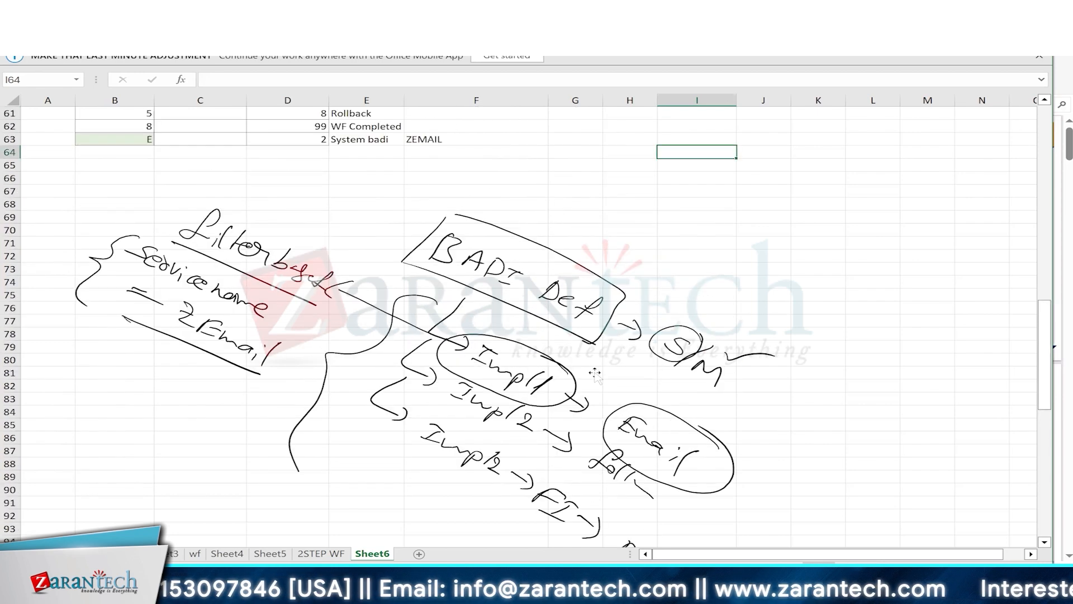
pyautogui.scroll(1, 596, 374)
pyautogui.scroll(-3, 615, 361)
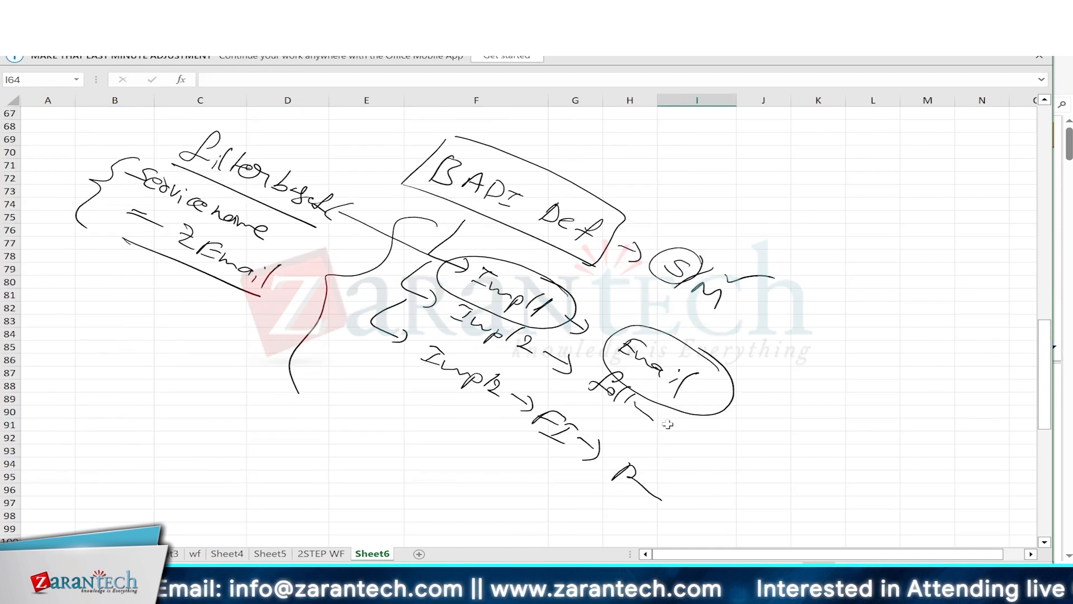
pyautogui.scroll(6, 687, 379)
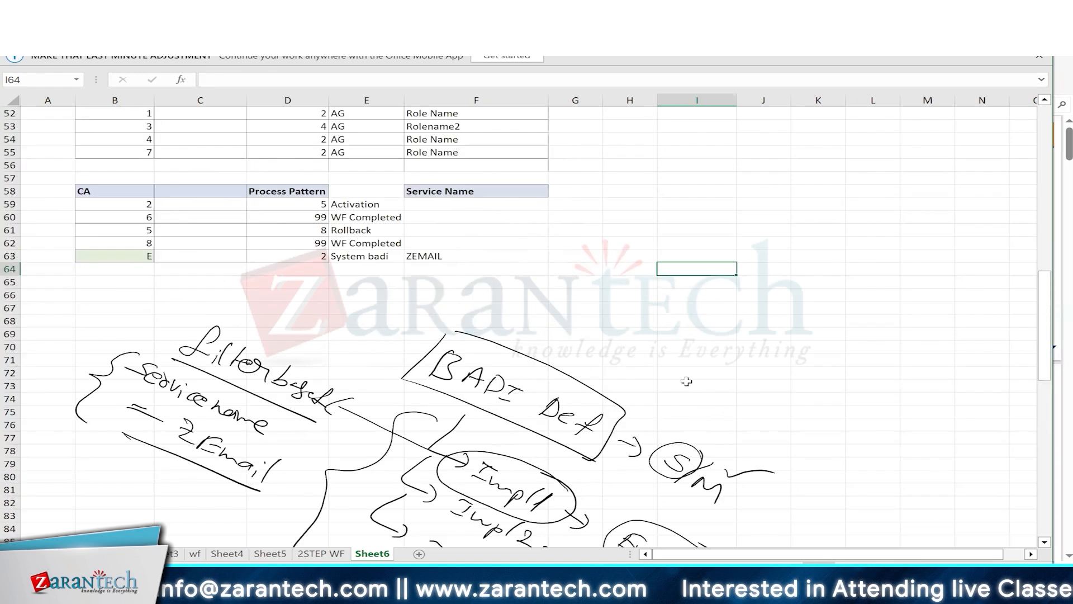
pyautogui.scroll(5, 687, 379)
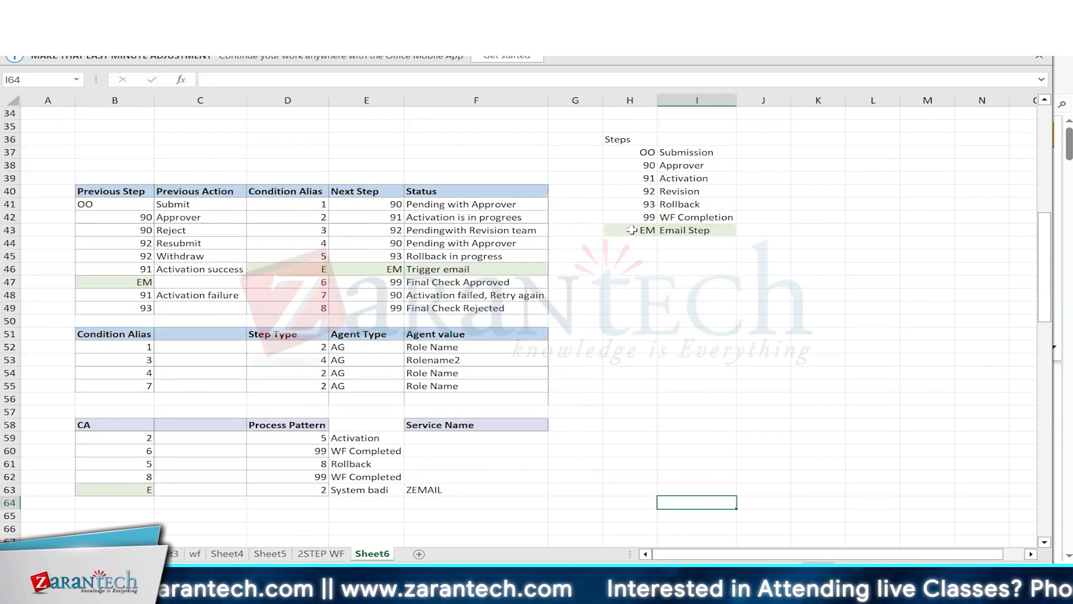
pyautogui.moveTo(626, 229); pyautogui.dragTo(697, 229)
pyautogui.moveTo(36, 163); pyautogui.dragTo(592, 519)
pyautogui.scroll(-6, 598, 448)
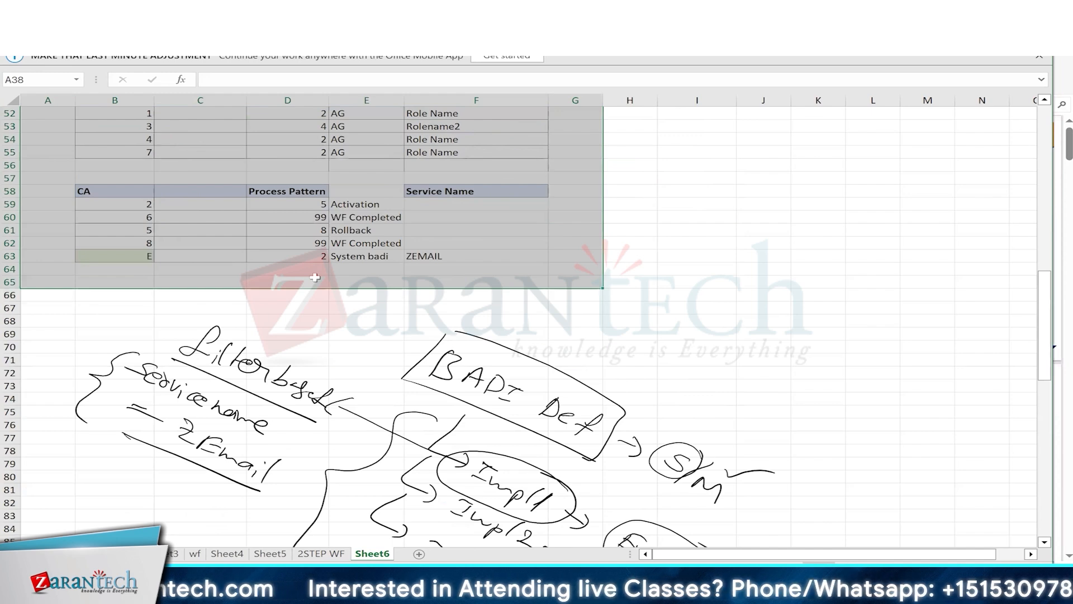
pyautogui.scroll(-7, 369, 282)
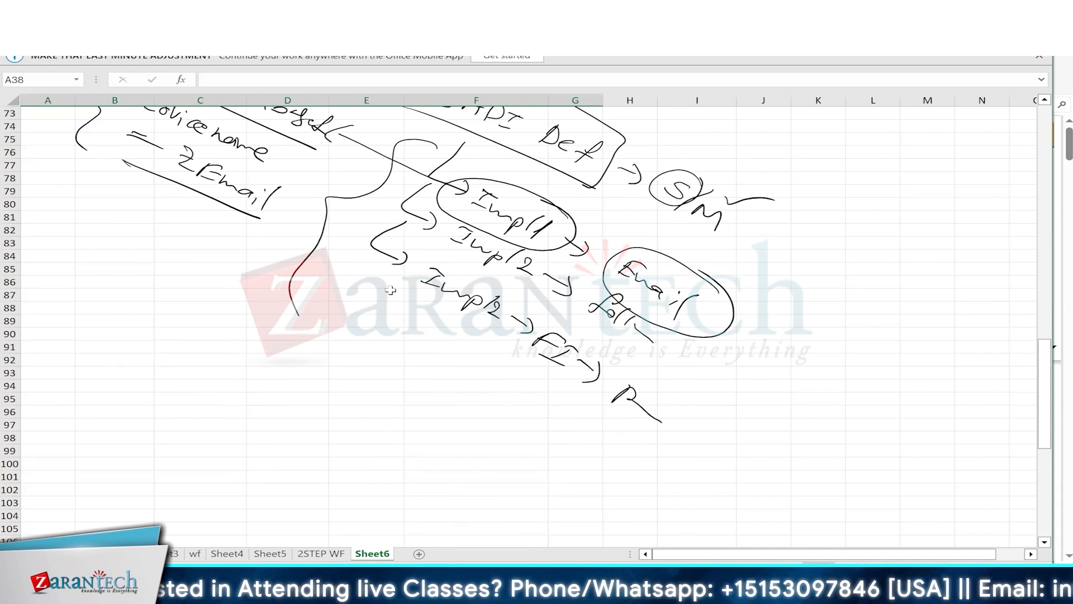
pyautogui.scroll(11, 742, 287)
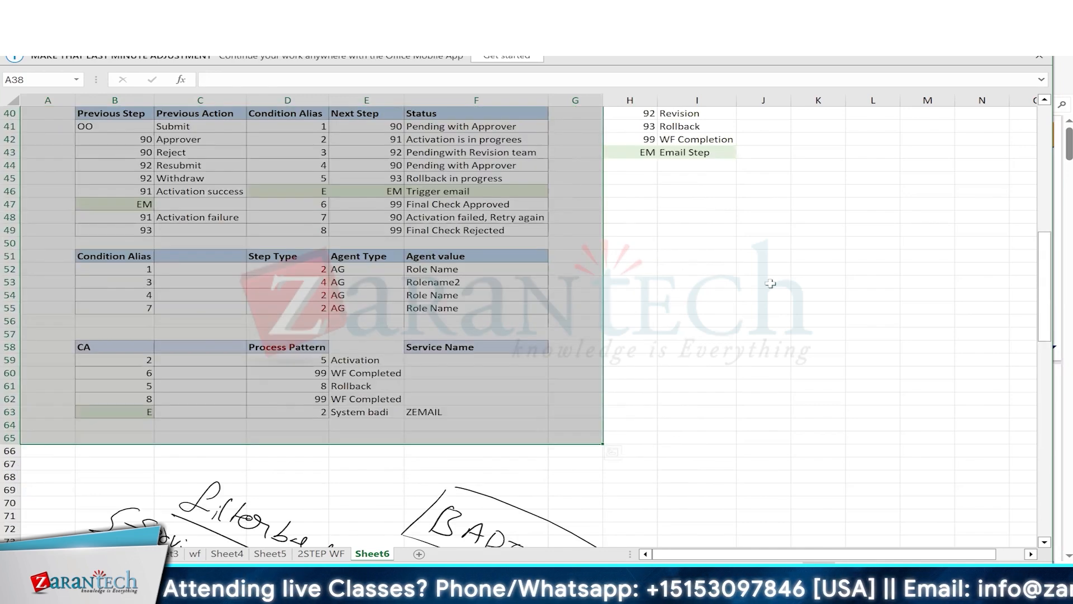
pyautogui.click(770, 283)
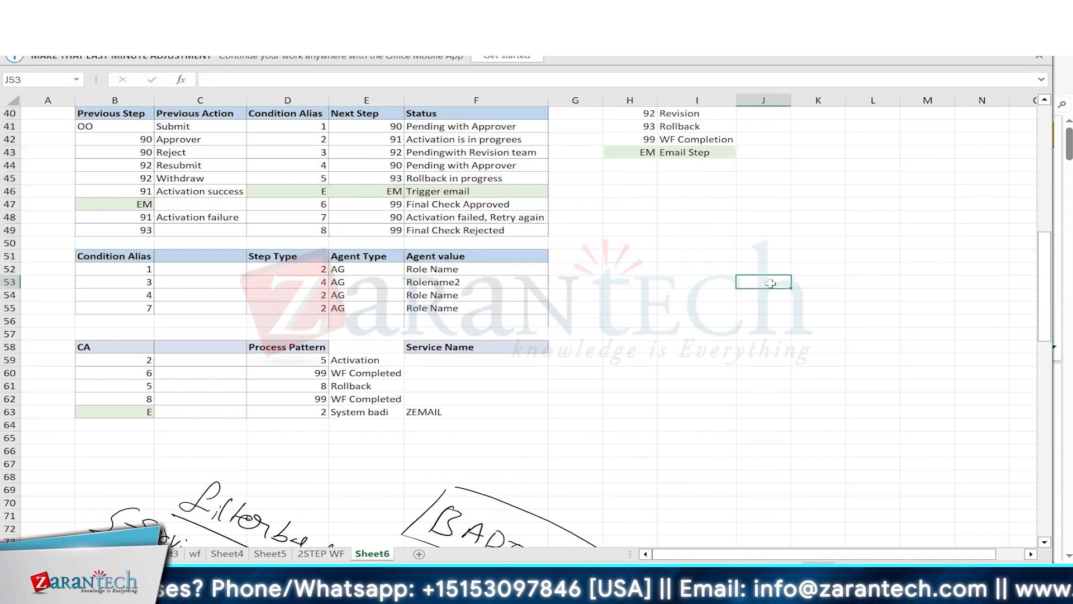
# Below the D&B sketch, draw a box labelled MAT01 with an arrow to a workflow code ending in 86 and a further arrow below it
pyautogui.scroll(-1, 746, 390)
pyautogui.scroll(-8, 748, 394)
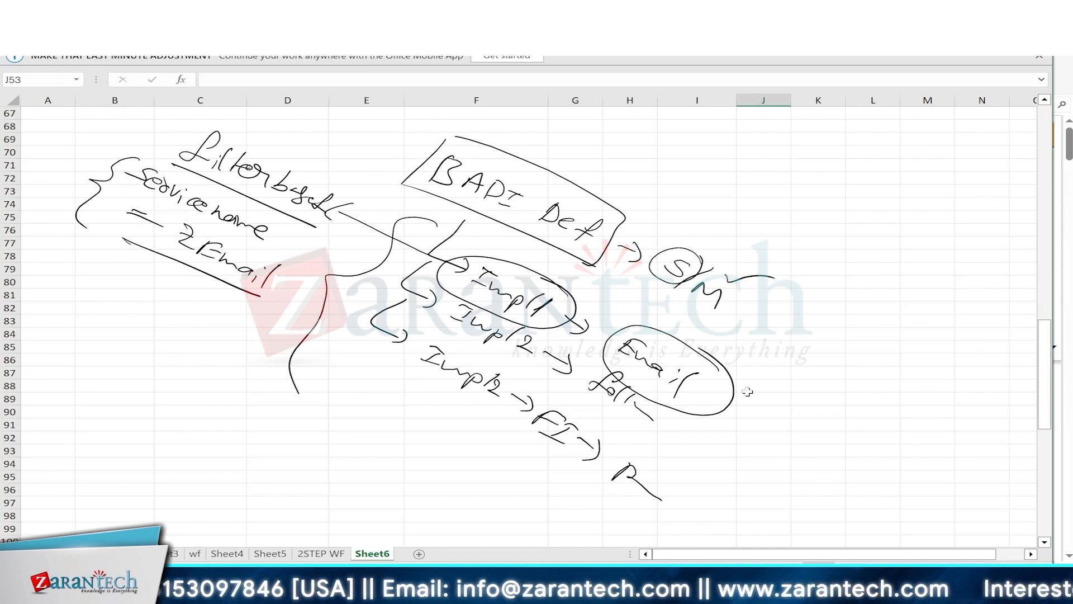
pyautogui.scroll(-20, 858, 461)
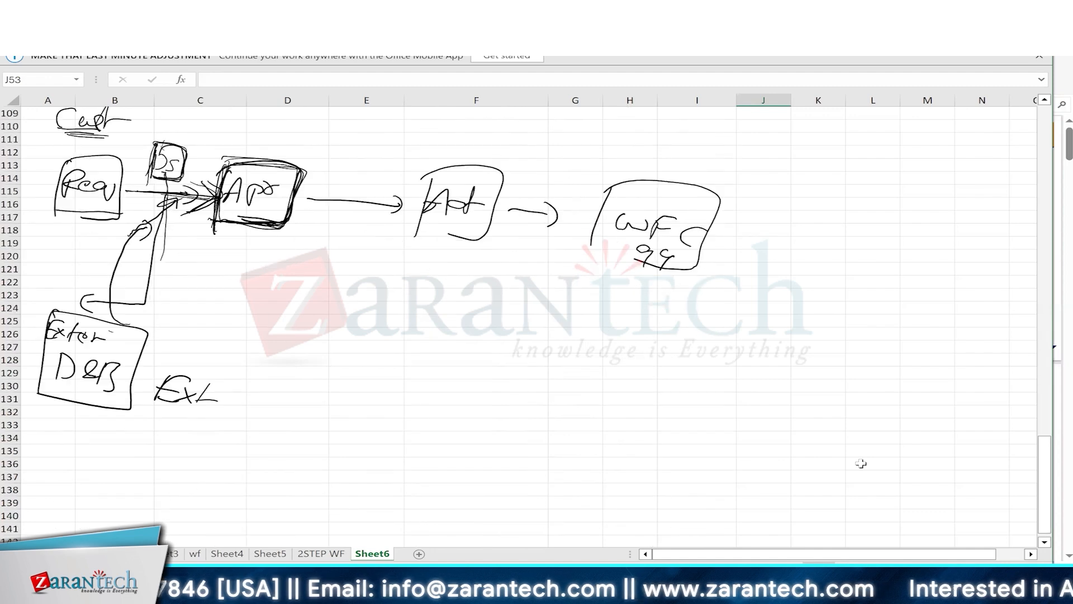
pyautogui.moveTo(104, 248)
pyautogui.mouseDown()
pyautogui.moveTo(115, 237)
pyautogui.moveTo(137, 250)
pyautogui.moveTo(211, 253)
pyautogui.mouseUp()
pyautogui.moveTo(228, 242); pyautogui.dragTo(215, 267)
pyautogui.moveTo(101, 208)
pyautogui.mouseDown()
pyautogui.moveTo(83, 274)
pyautogui.moveTo(187, 292)
pyautogui.moveTo(166, 284)
pyautogui.mouseUp()
pyautogui.moveTo(253, 258)
pyautogui.mouseDown()
pyautogui.moveTo(276, 259)
pyautogui.moveTo(279, 271)
pyautogui.mouseUp()
pyautogui.moveTo(303, 260)
pyautogui.mouseDown()
pyautogui.moveTo(351, 273)
pyautogui.moveTo(334, 287)
pyautogui.moveTo(353, 272)
pyautogui.mouseUp()
pyautogui.moveTo(354, 296); pyautogui.dragTo(371, 281)
pyautogui.moveTo(397, 284)
pyautogui.mouseDown()
pyautogui.moveTo(308, 327)
pyautogui.moveTo(324, 352)
pyautogui.mouseUp()
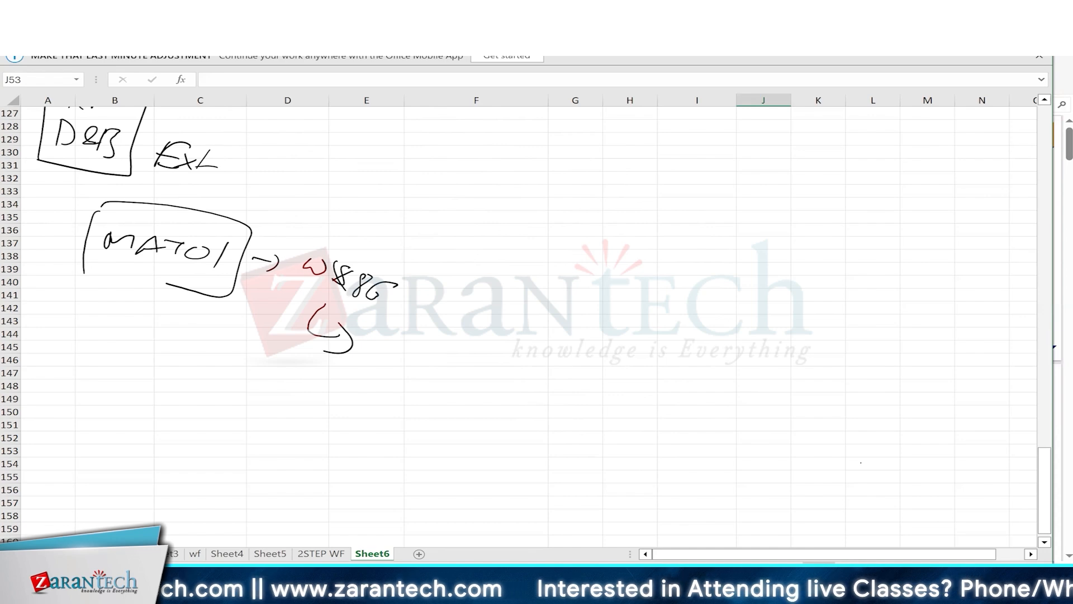
# Draw a second box labelled MAT02 with an arrow to its own underlined workflow code ending in 86
pyautogui.moveTo(405, 348)
pyautogui.mouseDown()
pyautogui.moveTo(415, 363)
pyautogui.moveTo(464, 362)
pyautogui.moveTo(455, 389)
pyautogui.moveTo(468, 370)
pyautogui.mouseUp()
pyautogui.moveTo(470, 370); pyautogui.dragTo(479, 391)
pyautogui.moveTo(493, 380)
pyautogui.mouseDown()
pyautogui.moveTo(487, 393)
pyautogui.moveTo(522, 412)
pyautogui.mouseUp()
pyautogui.moveTo(413, 334); pyautogui.dragTo(382, 385)
pyautogui.moveTo(404, 335); pyautogui.dragTo(529, 429)
pyautogui.moveTo(392, 398)
pyautogui.mouseDown()
pyautogui.moveTo(528, 431)
pyautogui.moveTo(576, 416)
pyautogui.moveTo(566, 421)
pyautogui.moveTo(633, 426)
pyautogui.mouseUp()
pyautogui.moveTo(644, 423); pyautogui.dragTo(641, 438)
pyautogui.moveTo(633, 435); pyautogui.dragTo(651, 429)
pyautogui.moveTo(666, 434)
pyautogui.mouseDown()
pyautogui.moveTo(673, 441)
pyautogui.moveTo(657, 461)
pyautogui.moveTo(680, 464)
pyautogui.mouseUp()
pyautogui.moveTo(578, 438)
pyautogui.mouseDown()
pyautogui.moveTo(659, 467)
pyautogui.moveTo(659, 477)
pyautogui.mouseUp()
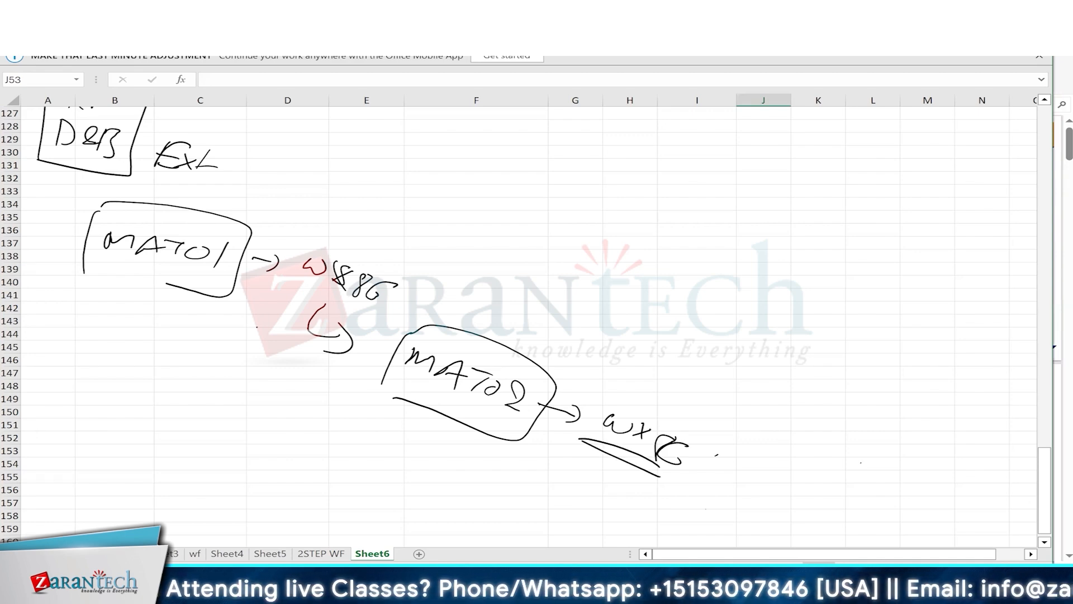
# Write Follower between the MAT01 and MAT02 boxes and link it to both with arrows
pyautogui.moveTo(257, 327)
pyautogui.mouseDown()
pyautogui.moveTo(241, 348)
pyautogui.moveTo(253, 335)
pyautogui.mouseUp()
pyautogui.moveTo(260, 338); pyautogui.dragTo(263, 338)
pyautogui.moveTo(274, 334)
pyautogui.mouseDown()
pyautogui.moveTo(263, 357)
pyautogui.moveTo(305, 360)
pyautogui.moveTo(330, 380)
pyautogui.mouseUp()
pyautogui.moveTo(196, 294)
pyautogui.mouseDown()
pyautogui.moveTo(201, 321)
pyautogui.moveTo(224, 335)
pyautogui.mouseUp()
pyautogui.moveTo(338, 372); pyautogui.dragTo(382, 374)
pyautogui.moveTo(362, 372)
pyautogui.mouseDown()
pyautogui.moveTo(383, 373)
pyautogui.moveTo(382, 384)
pyautogui.mouseUp()
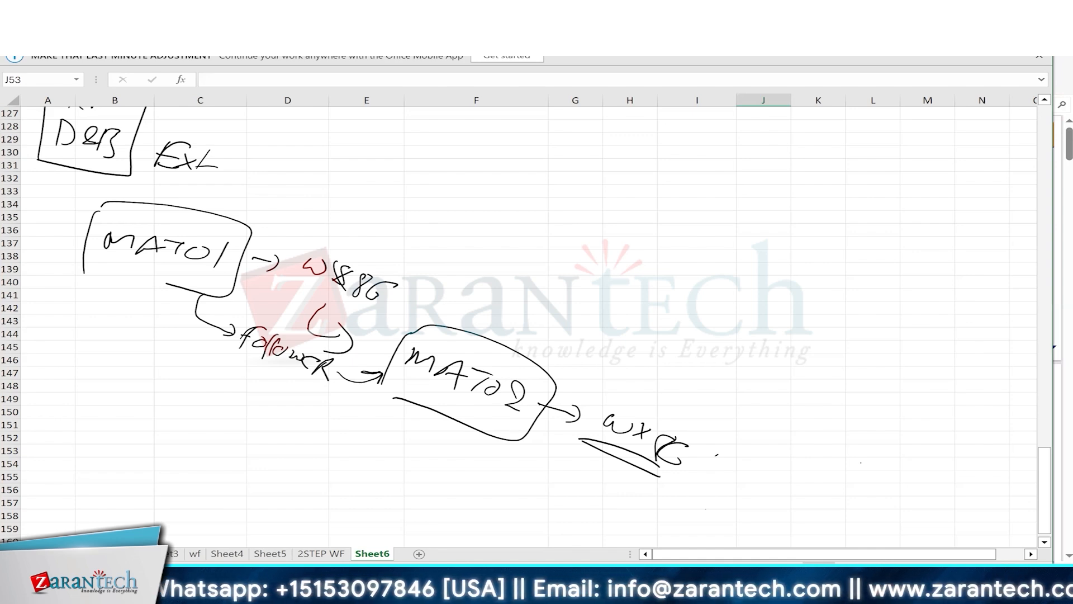
# Underline Follower and the MAT01 box, and circle both workflow codes
pyautogui.moveTo(218, 352)
pyautogui.mouseDown()
pyautogui.moveTo(334, 402)
pyautogui.moveTo(337, 417)
pyautogui.mouseUp()
pyautogui.moveTo(72, 275); pyautogui.dragTo(225, 304)
pyautogui.moveTo(72, 281); pyautogui.dragTo(193, 301)
pyautogui.moveTo(106, 198); pyautogui.dragTo(73, 271)
pyautogui.moveTo(391, 245); pyautogui.dragTo(410, 290)
pyautogui.moveTo(352, 241); pyautogui.dragTo(413, 264)
pyautogui.moveTo(699, 418)
pyautogui.mouseDown()
pyautogui.moveTo(566, 442)
pyautogui.moveTo(705, 454)
pyautogui.mouseUp()
# Add marks above the MAT01 and MAT02 boxes, underline MAT02, and draw an arrow down from its circled workflow code
pyautogui.moveTo(192, 200); pyautogui.dragTo(243, 197)
pyautogui.moveTo(486, 314); pyautogui.dragTo(551, 323)
pyautogui.moveTo(482, 305); pyautogui.dragTo(583, 325)
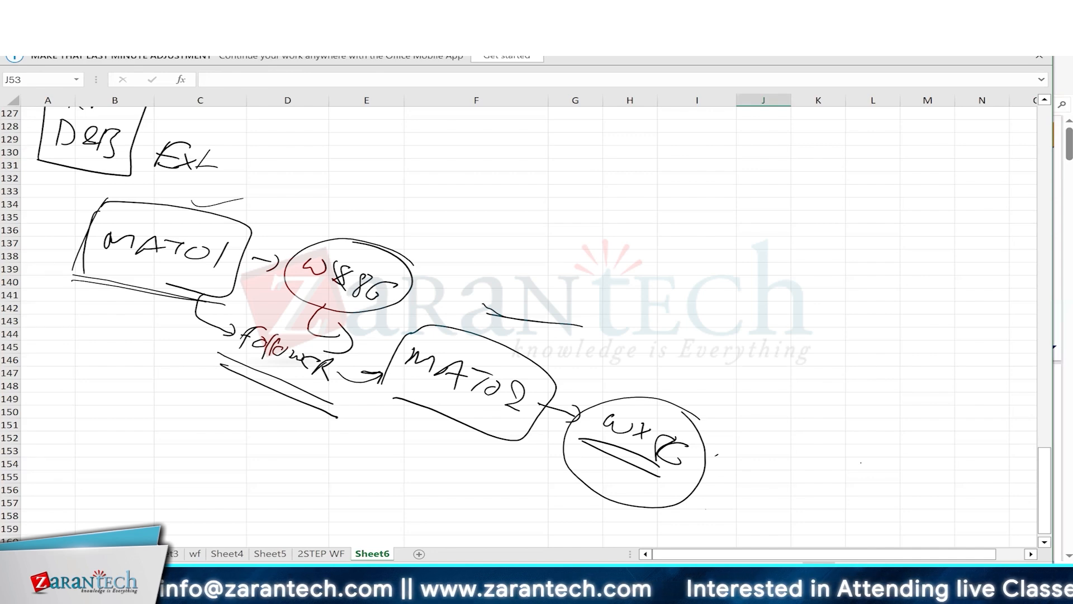
pyautogui.moveTo(379, 385); pyautogui.dragTo(497, 444)
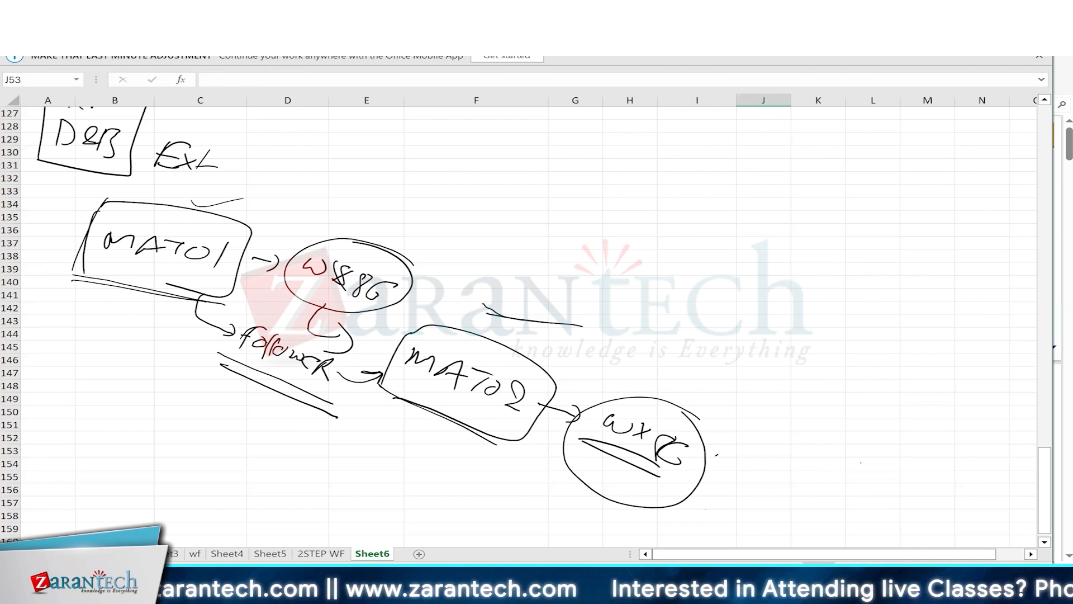
pyautogui.moveTo(607, 469)
pyautogui.mouseDown()
pyautogui.moveTo(571, 509)
pyautogui.moveTo(583, 527)
pyautogui.mouseUp()
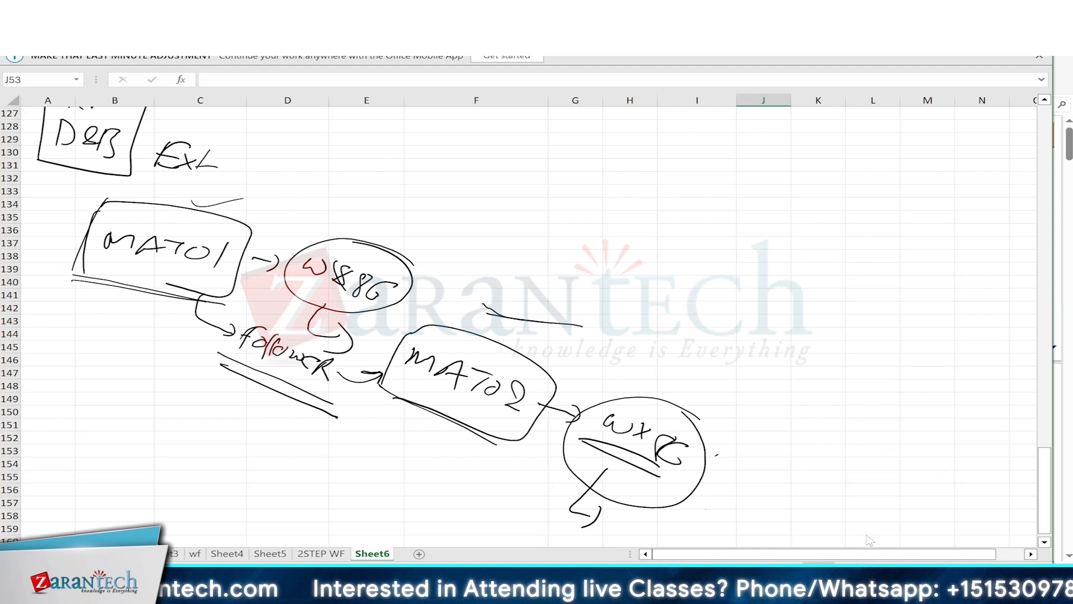
# Switch to the SAP Display IMG window and point out BAdI: Calling of System Method for Rule-Based Workflow
pyautogui.moveTo(688, 578)
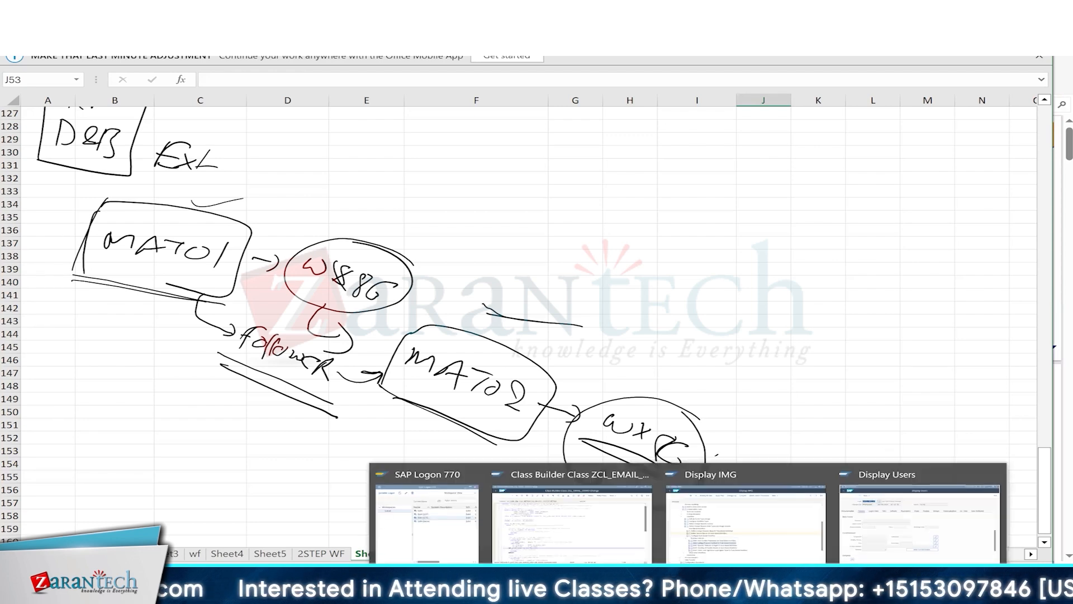
pyautogui.click(745, 522)
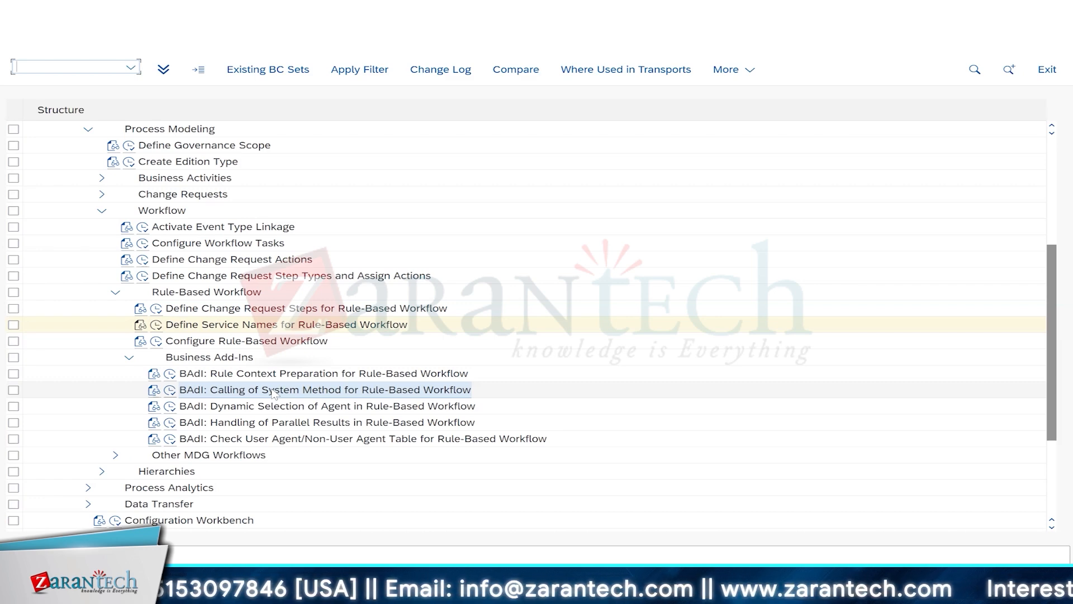
pyautogui.click(274, 393)
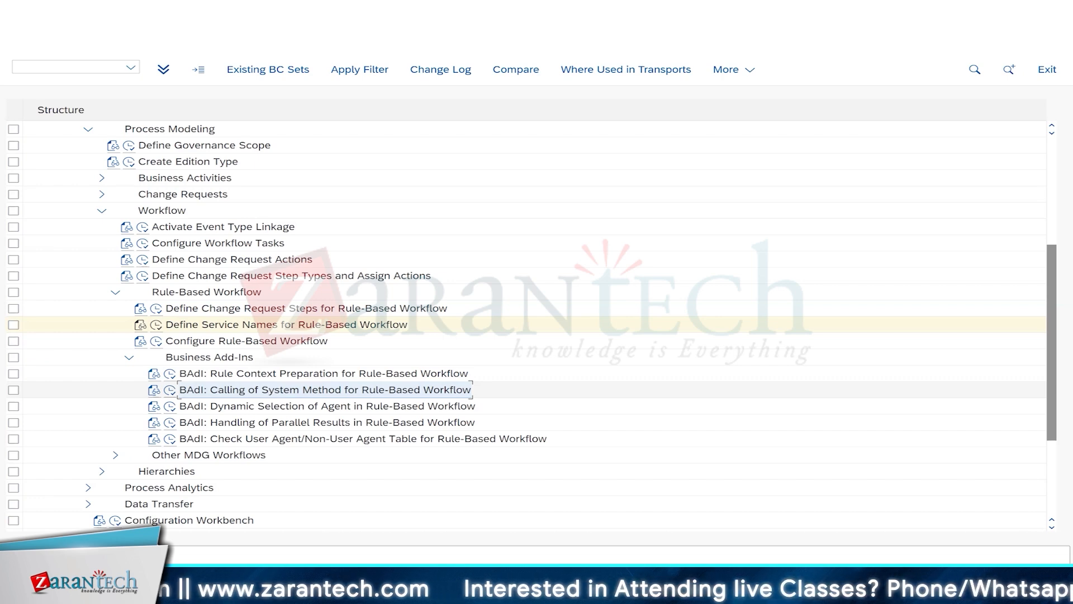
# Return to the Excel sheet and copy the workflow decision tables in A39:G63 to B165
pyautogui.hotkey('alt', 'Tab')
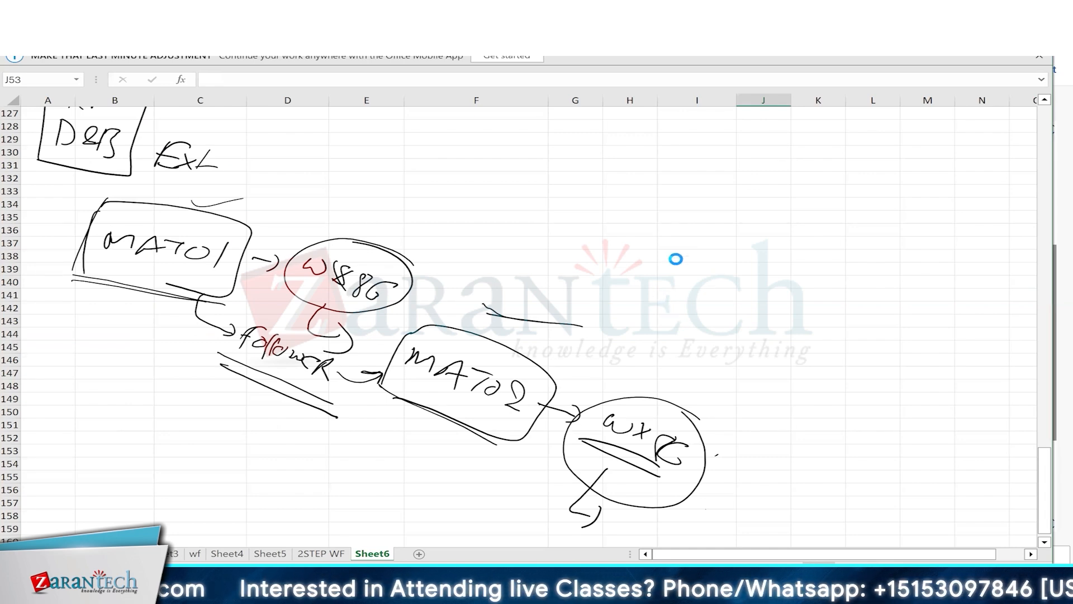
pyautogui.scroll(20, 675, 260)
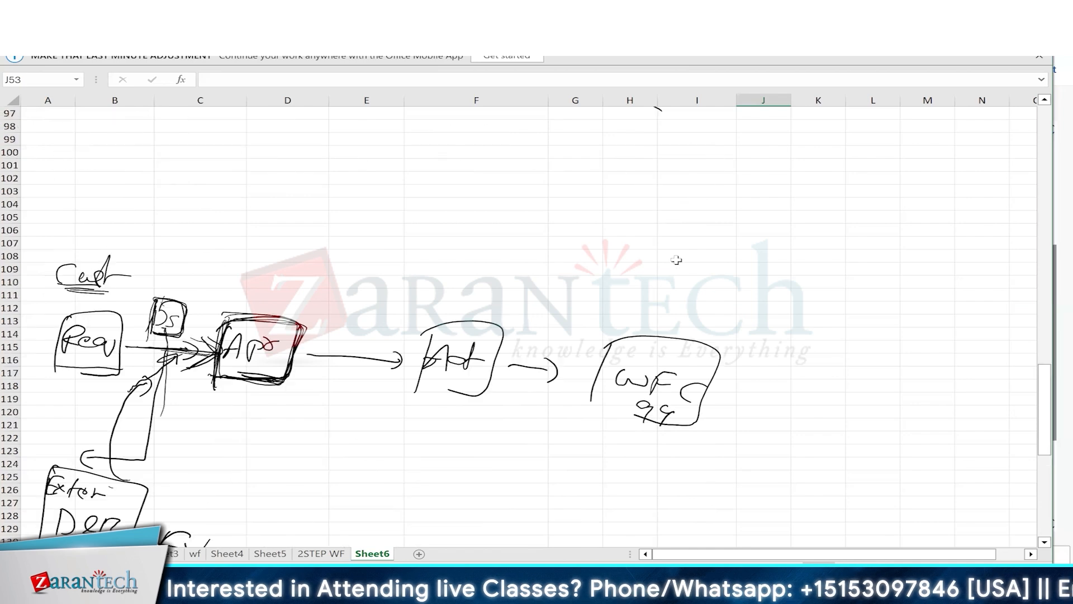
pyautogui.moveTo(38, 178); pyautogui.dragTo(563, 503)
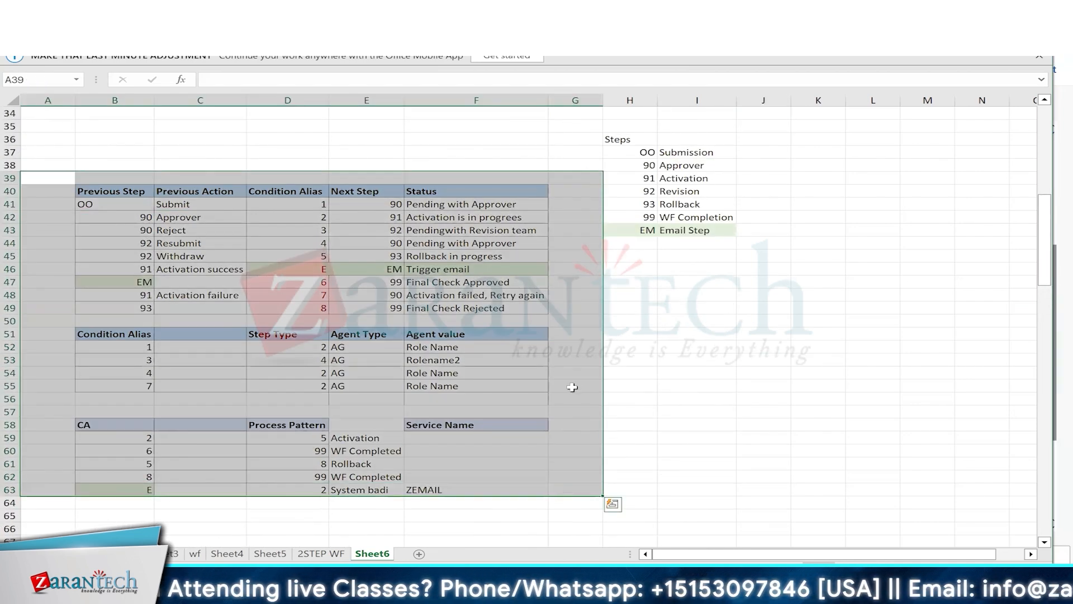
pyautogui.scroll(-15, 575, 384)
pyautogui.scroll(-20, 589, 388)
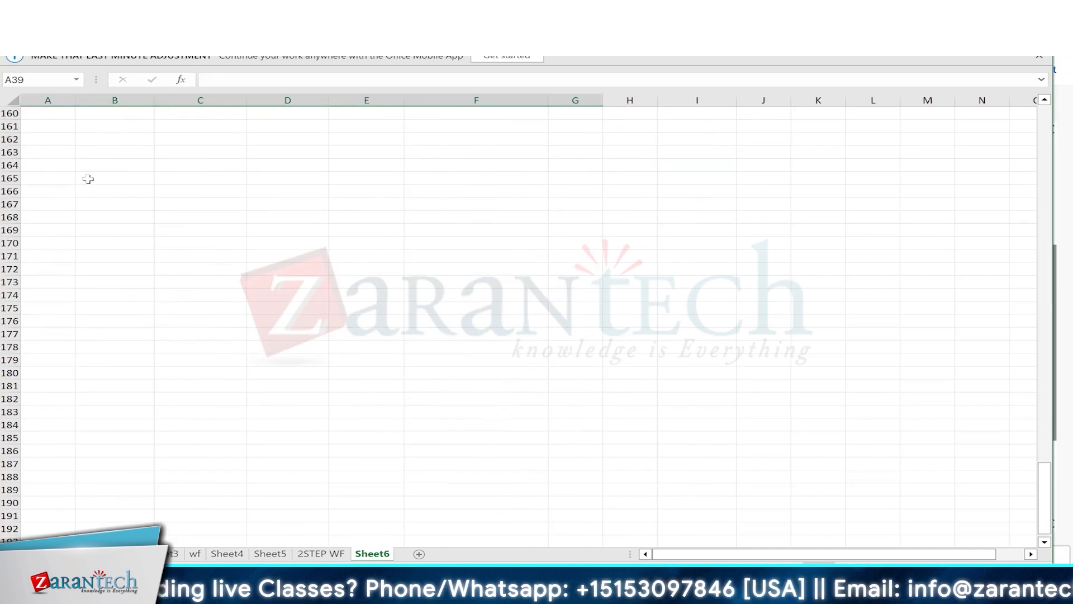
pyautogui.click(86, 177)
pyautogui.hotkey('ctrl', 'v')
pyautogui.click(786, 243)
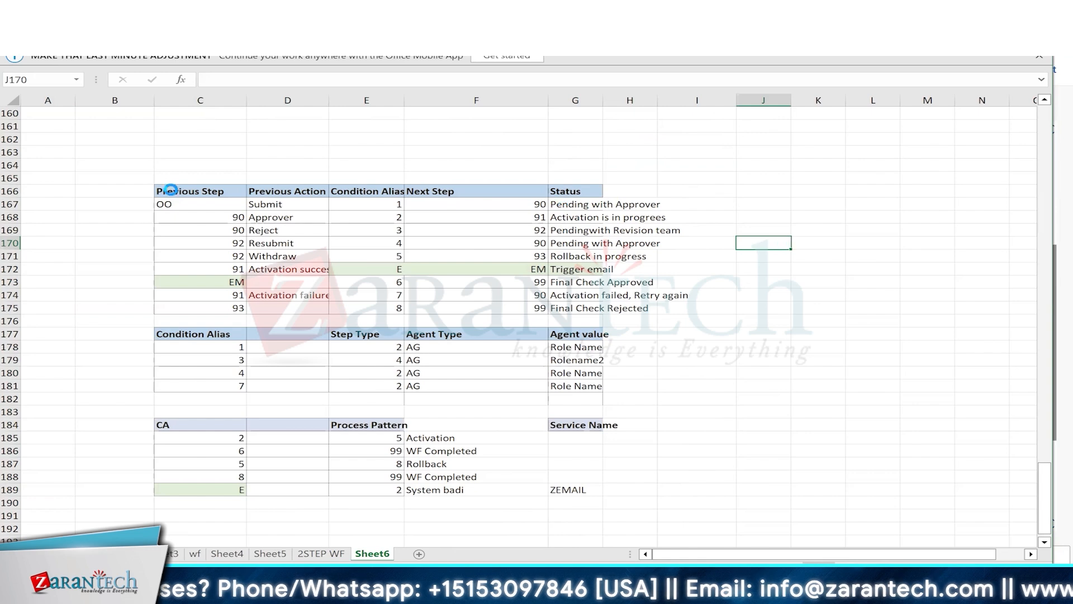
# Widen column G to fit the status texts of the copied tables
pyautogui.click(185, 191)
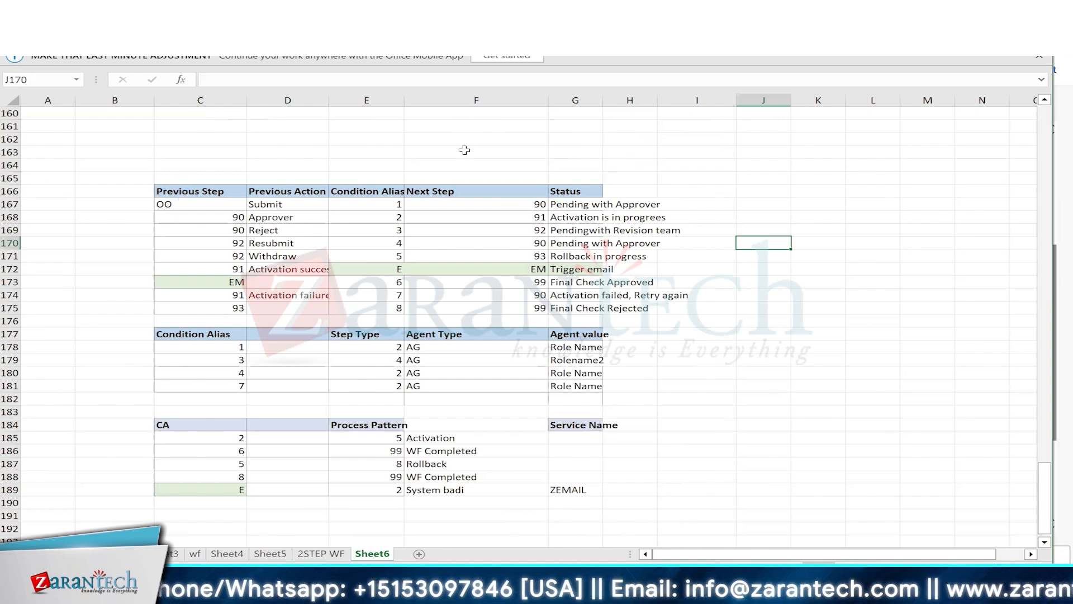
pyautogui.moveTo(599, 102); pyautogui.dragTo(692, 102)
pyautogui.click(817, 257)
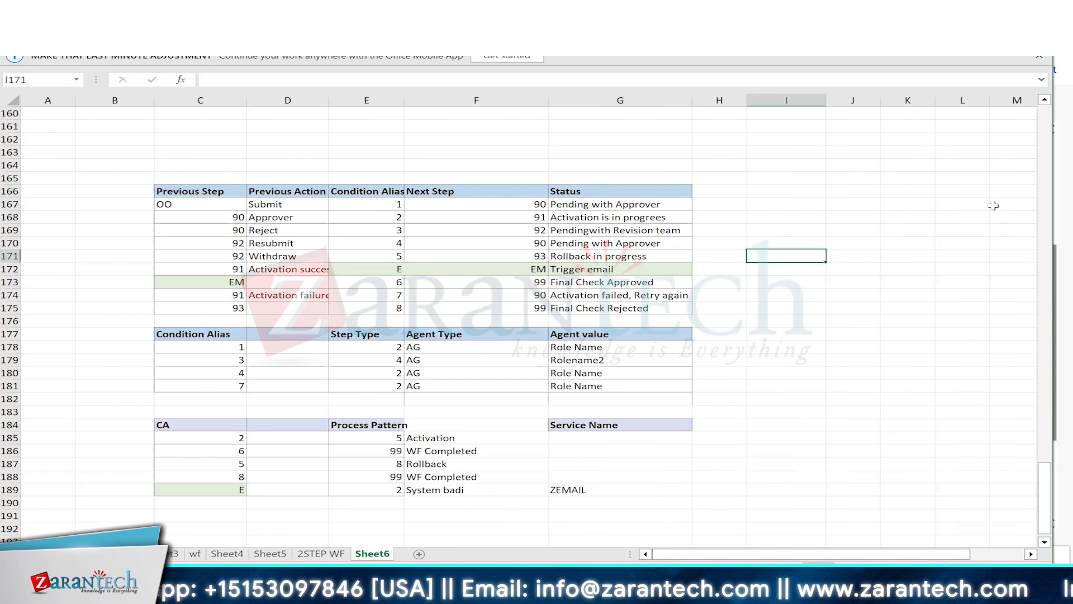
pyautogui.click(952, 177)
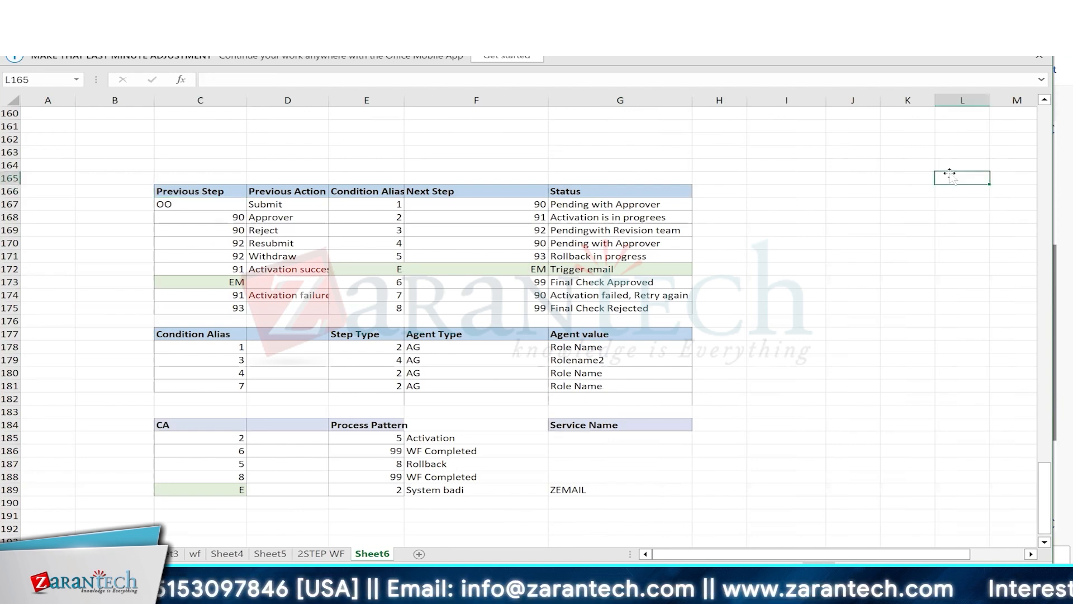
pyautogui.click(344, 269)
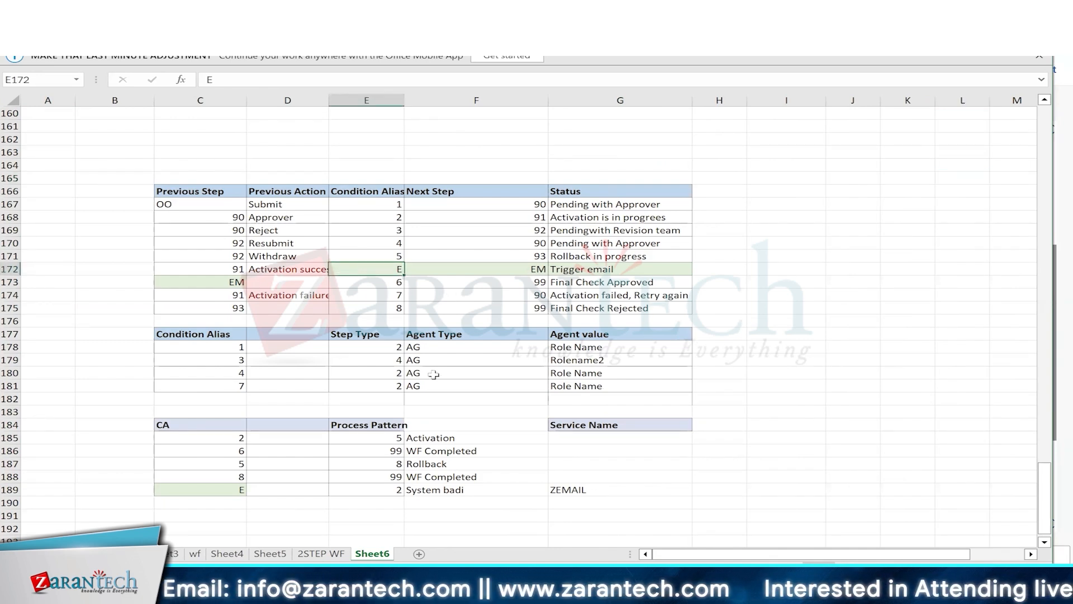
pyautogui.click(53, 334)
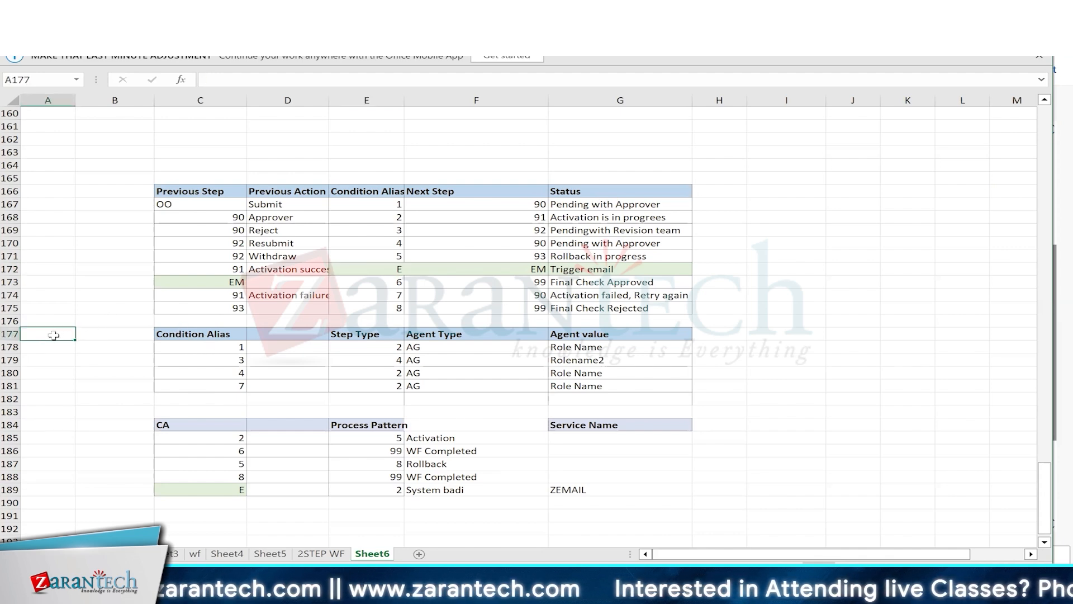
pyautogui.write('U')
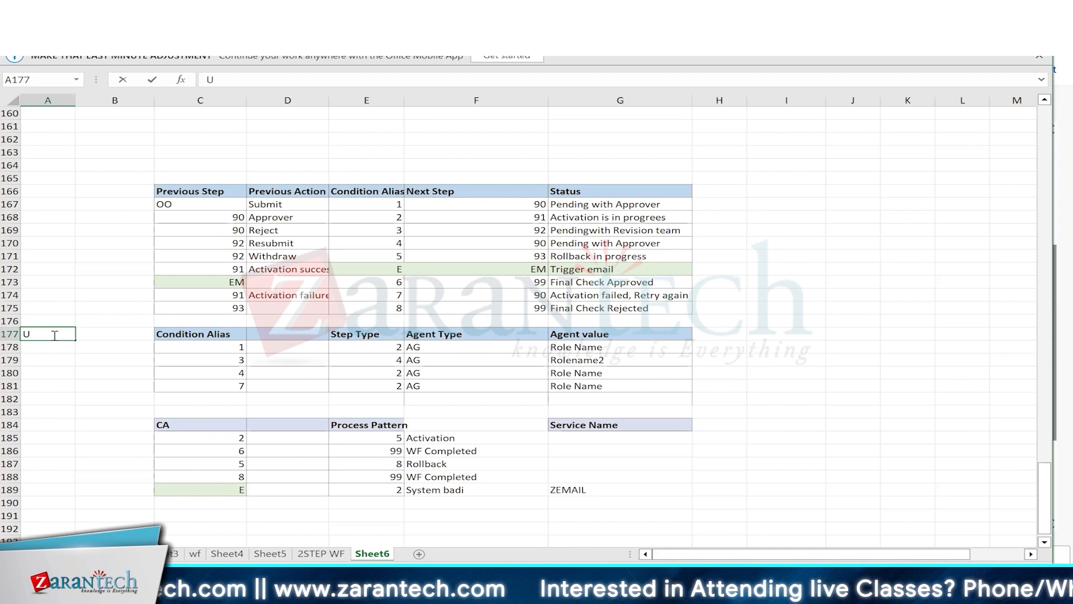
pyautogui.write('AE')
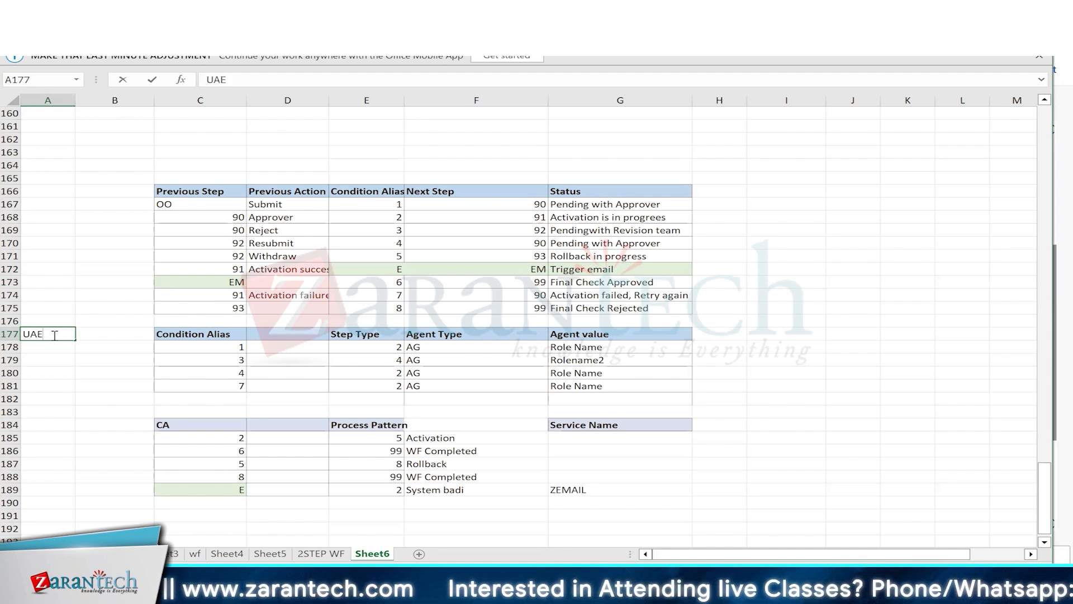
pyautogui.press('BackSpace')
pyautogui.write('GENTDT')
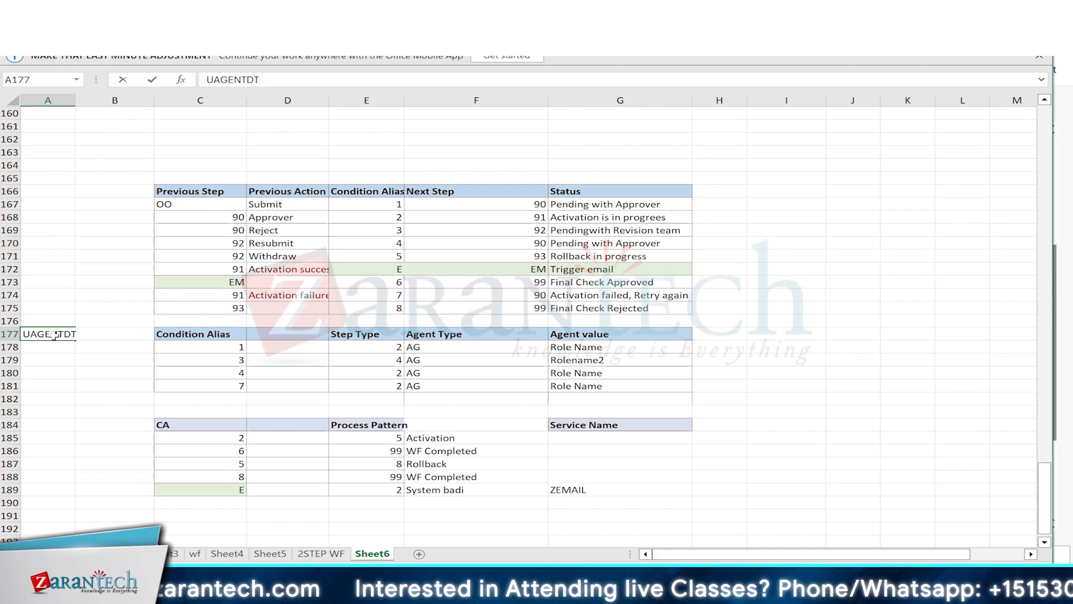
pyautogui.press('Return')
pyautogui.click(56, 334)
pyautogui.press('Delete')
# Label the second decision table "User Agent DT" in cell A177
pyautogui.write('U')
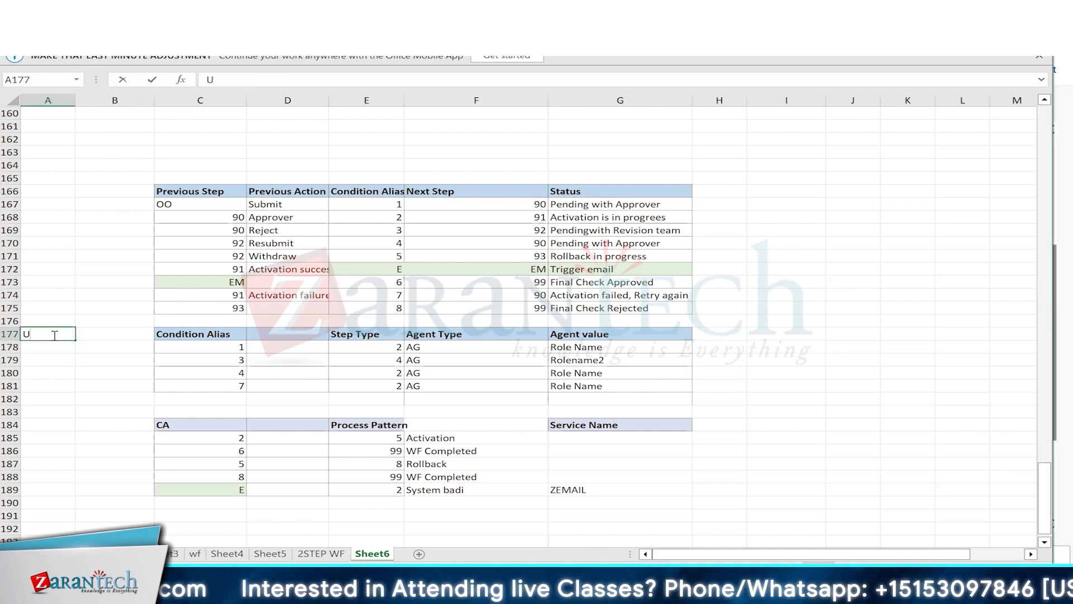
pyautogui.write('ser AGwnt DT')
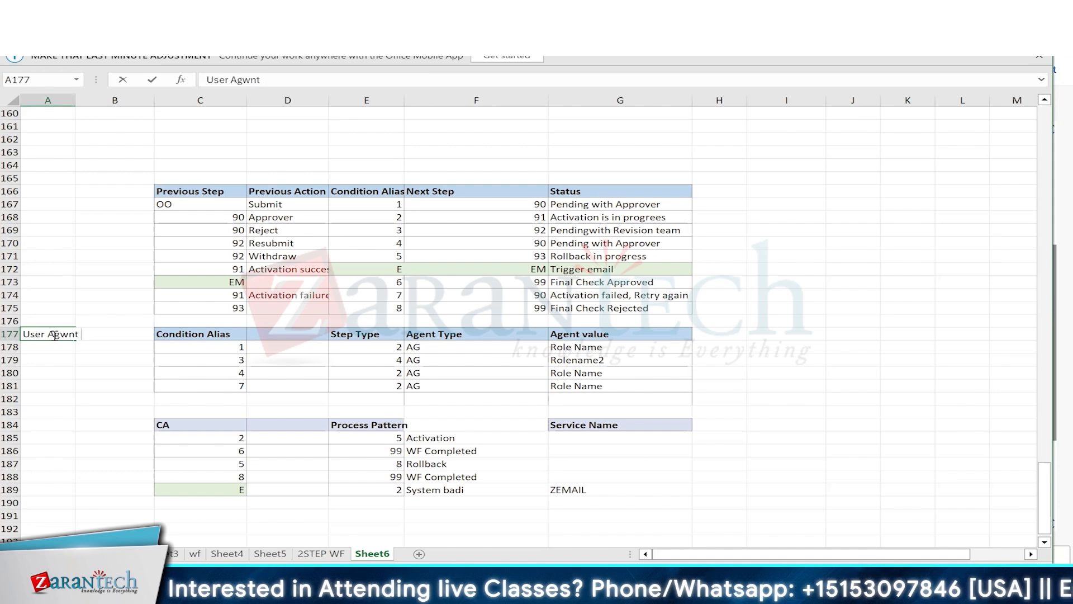
pyautogui.press('Return')
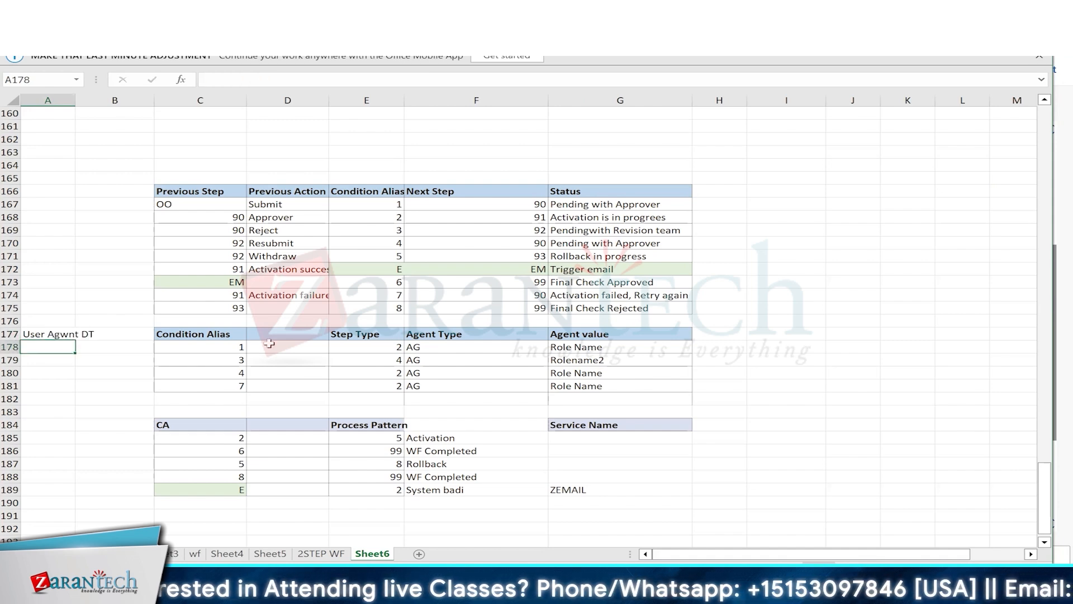
pyautogui.click(58, 334)
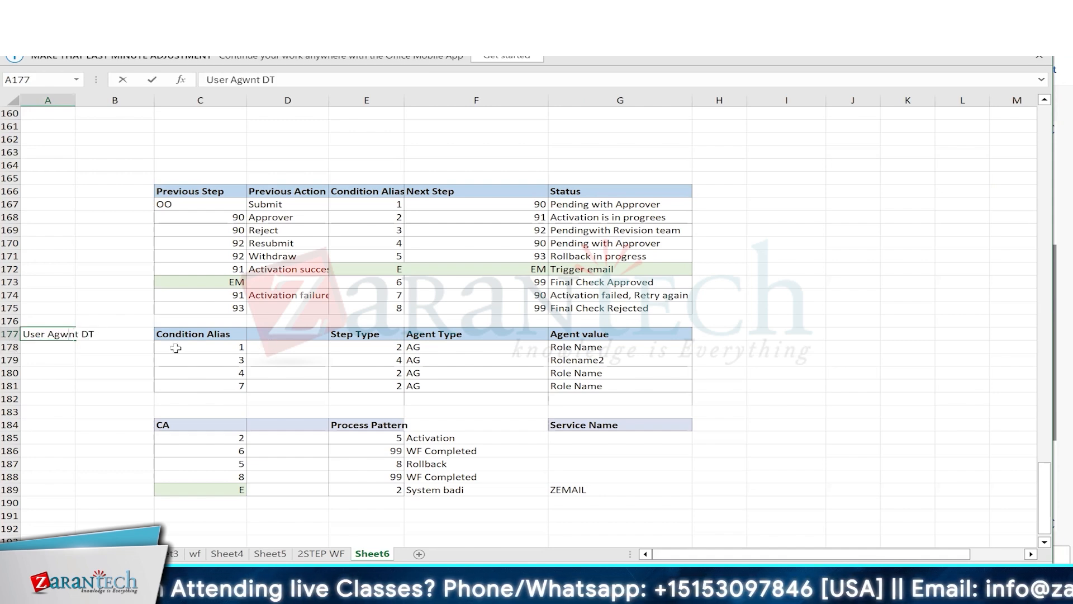
pyautogui.press('BackSpace')
pyautogui.press('BackSpace')
pyautogui.press('BackSpace')
pyautogui.press('BackSpace')
pyautogui.press('BackSpace')
pyautogui.press('BackSpace')
pyautogui.write('ent DT')
pyautogui.press('Return')
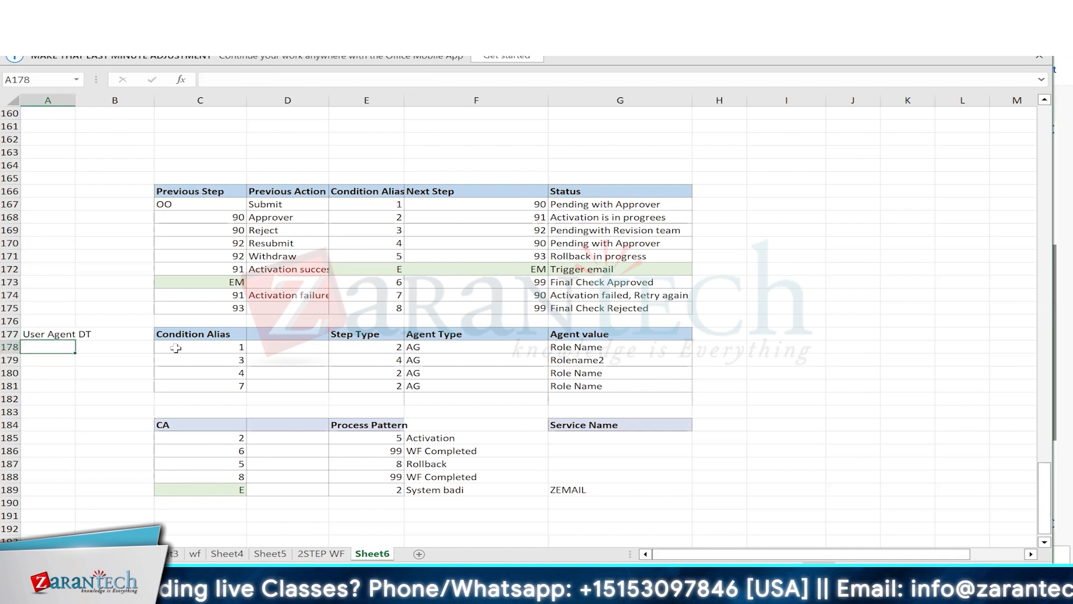
# Examine the agent type and agent value assigned to condition alias 1 in the user agent table
pyautogui.click(239, 345)
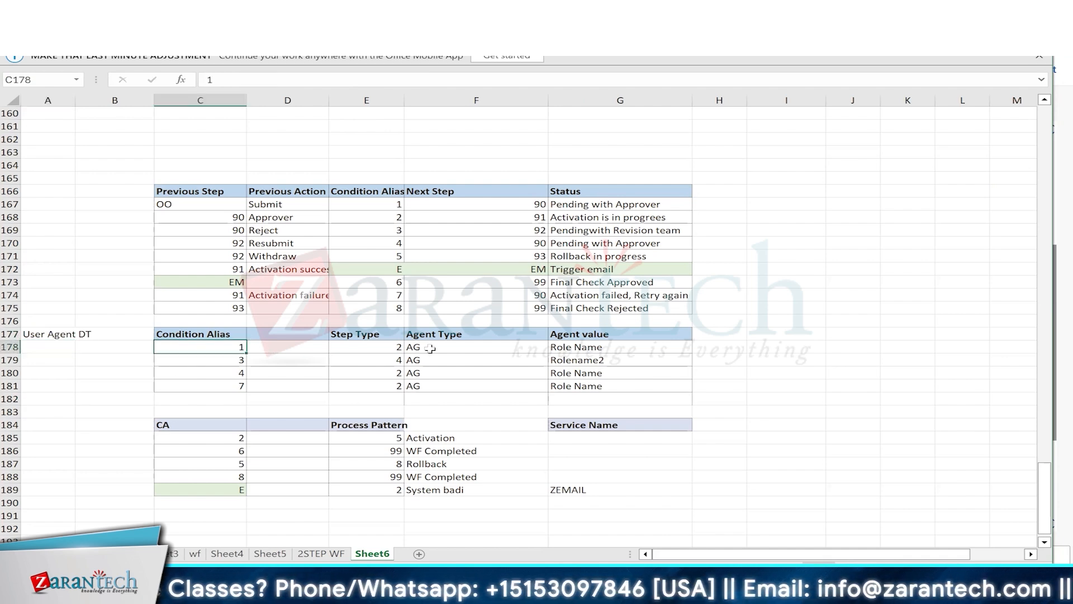
pyautogui.click(570, 364)
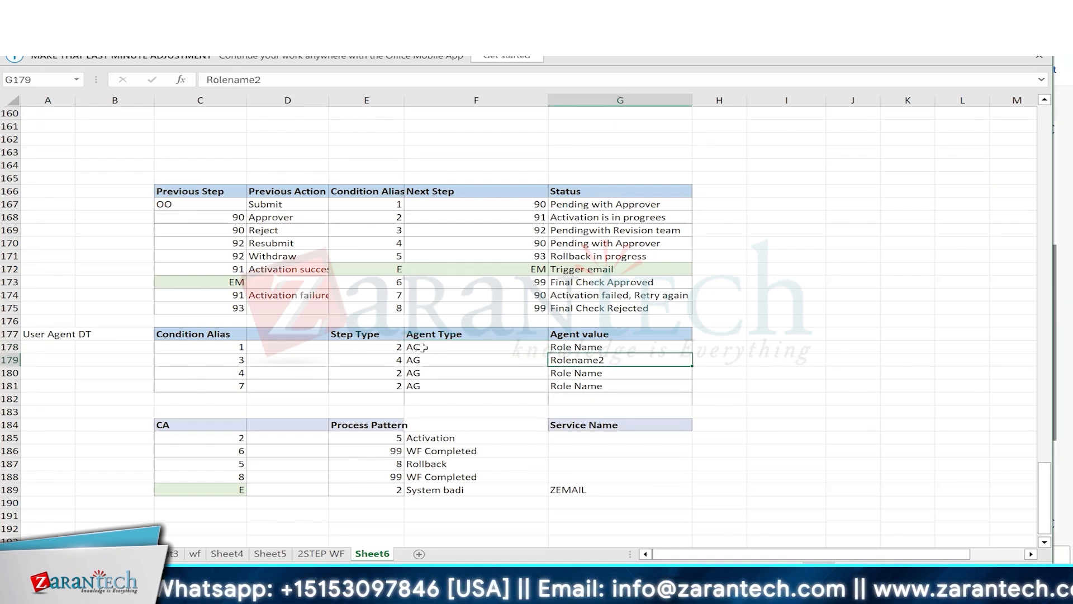
pyautogui.click(513, 347)
pyautogui.moveTo(513, 347); pyautogui.dragTo(576, 348)
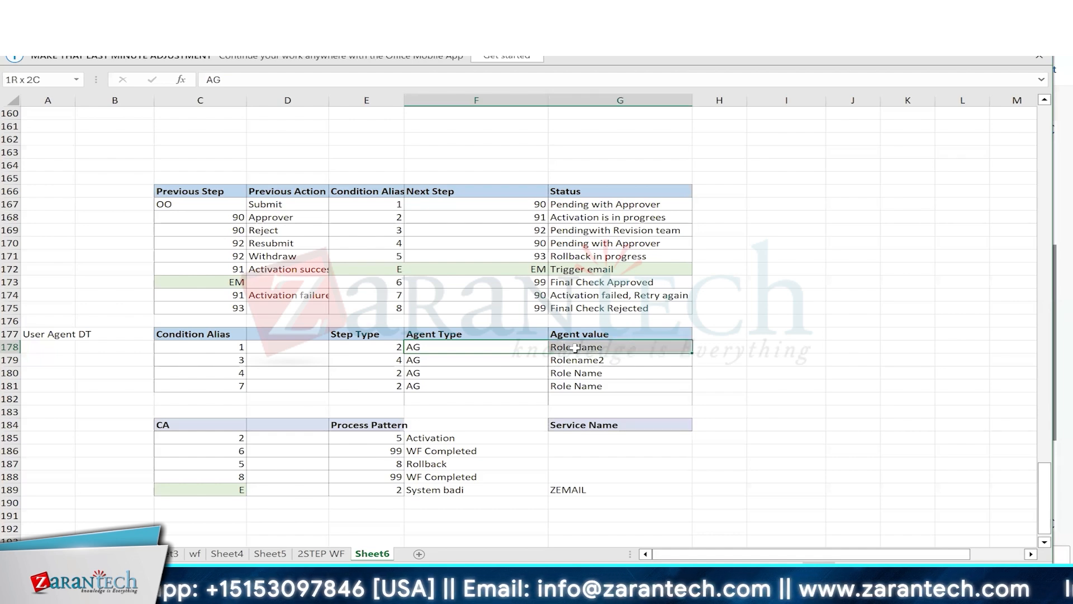
pyautogui.moveTo(576, 347); pyautogui.dragTo(577, 347)
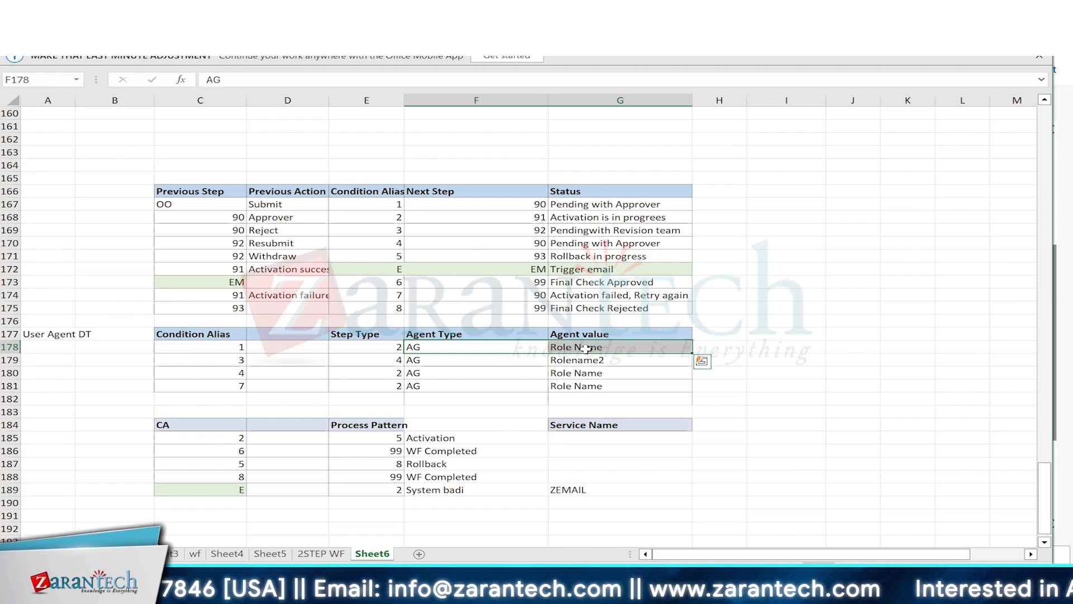
pyautogui.click(585, 349)
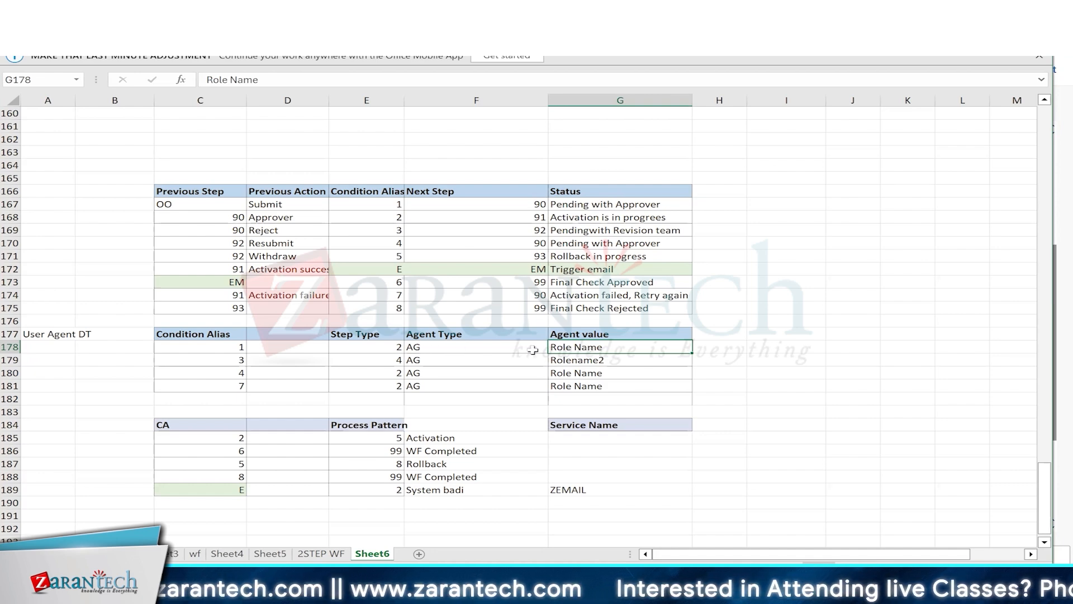
pyautogui.moveTo(533, 349); pyautogui.dragTo(574, 351)
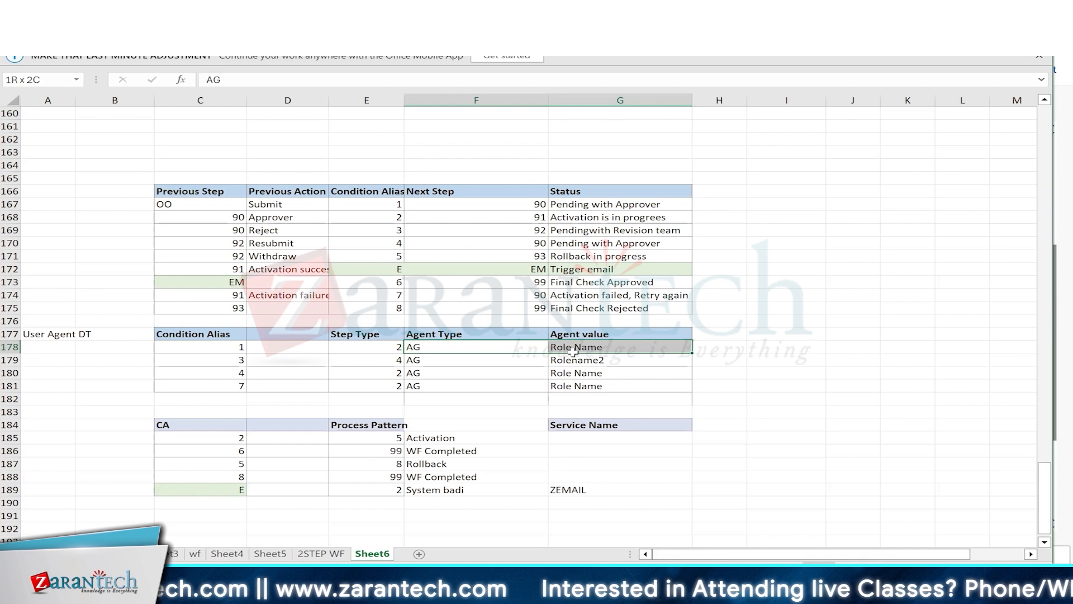
pyautogui.moveTo(574, 351); pyautogui.dragTo(575, 352)
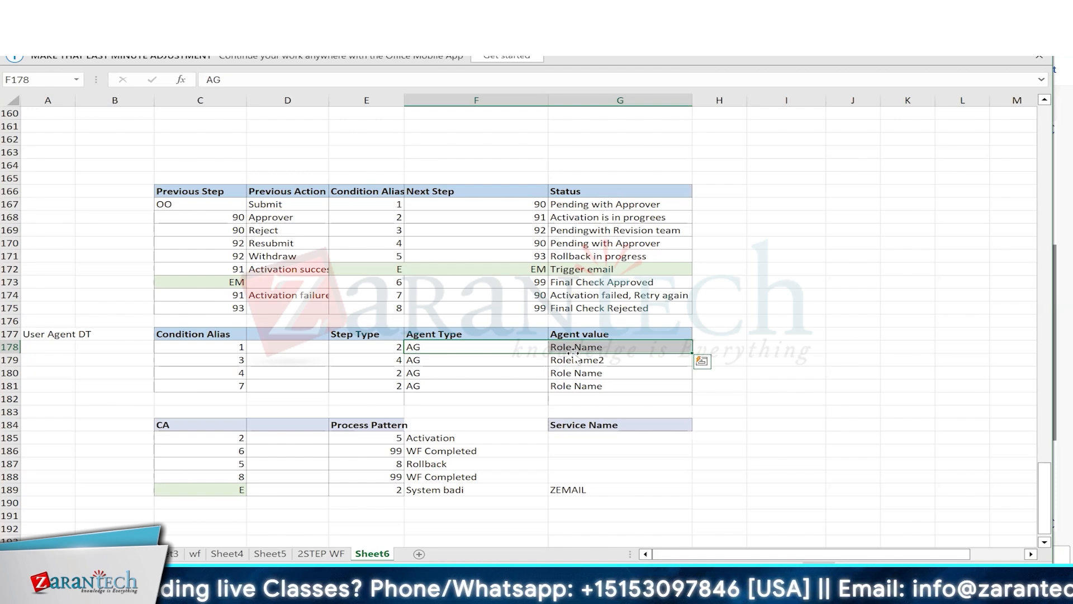
pyautogui.click(498, 385)
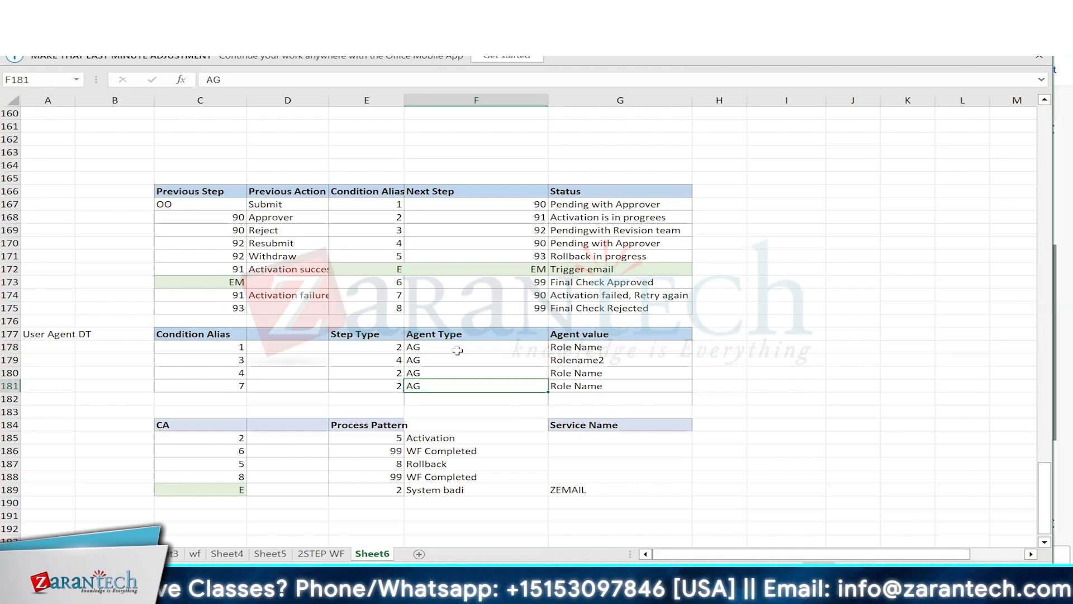
# Trace the Submit row of the first table to the step type and agent assignment for condition alias 1
pyautogui.click(211, 205)
pyautogui.click(275, 205)
pyautogui.click(506, 210)
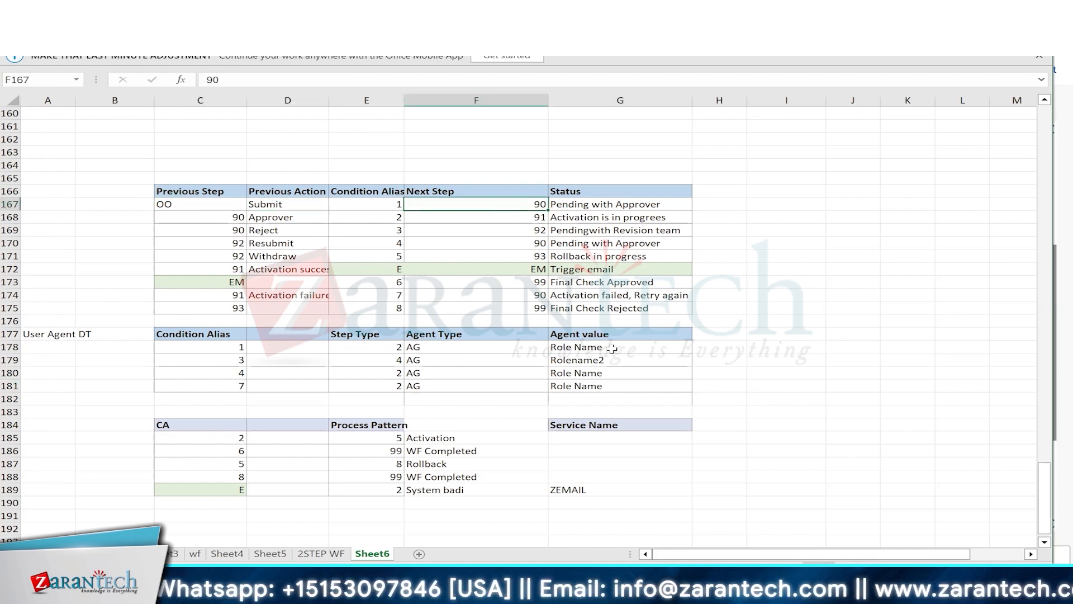
pyautogui.moveTo(597, 347); pyautogui.dragTo(380, 346)
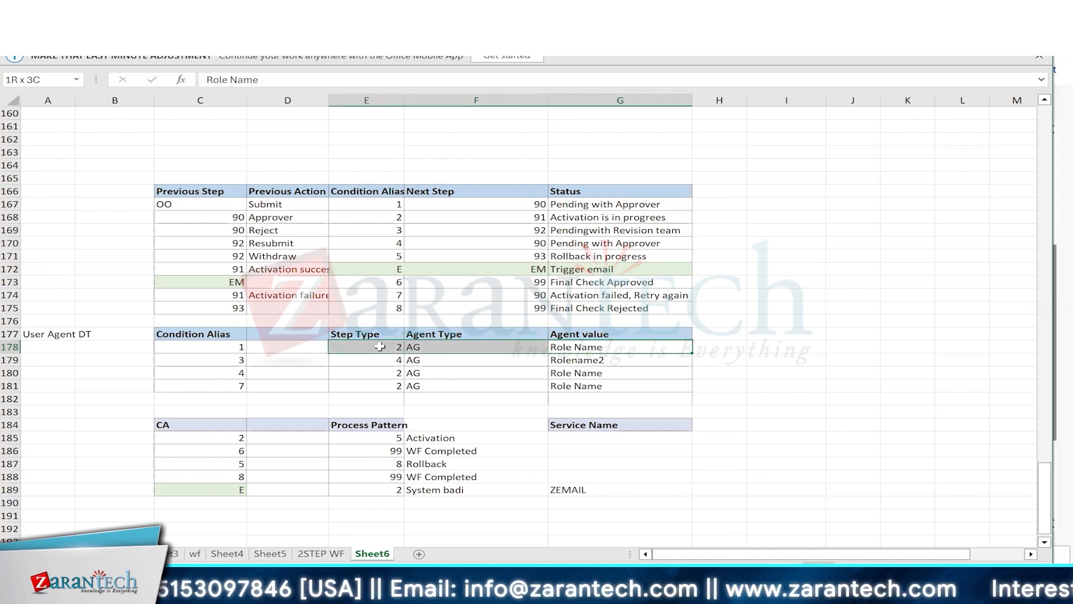
pyautogui.click(584, 347)
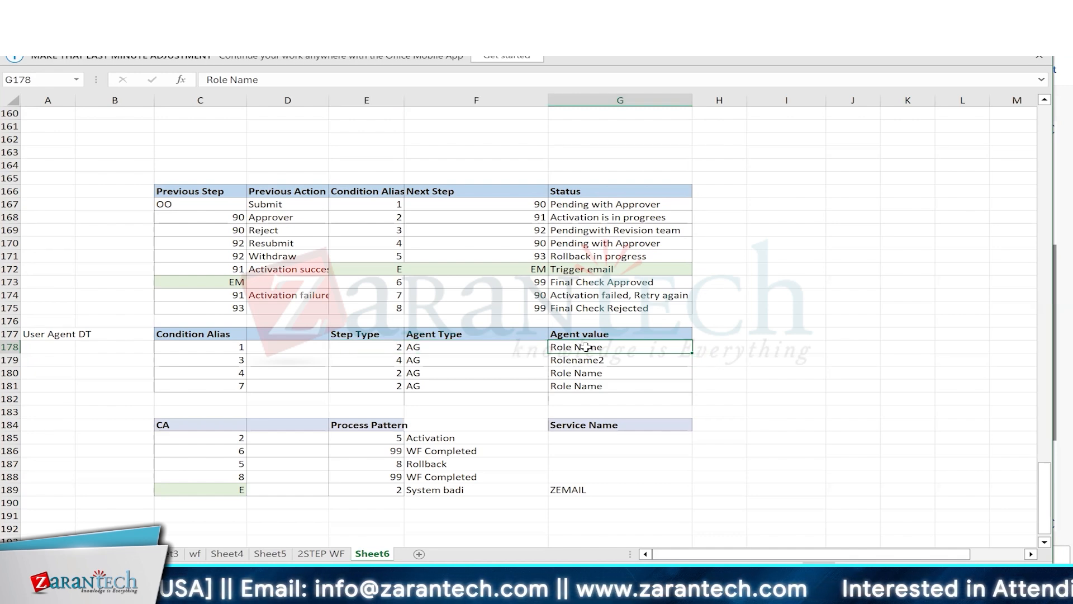
pyautogui.moveTo(428, 349); pyautogui.dragTo(621, 350)
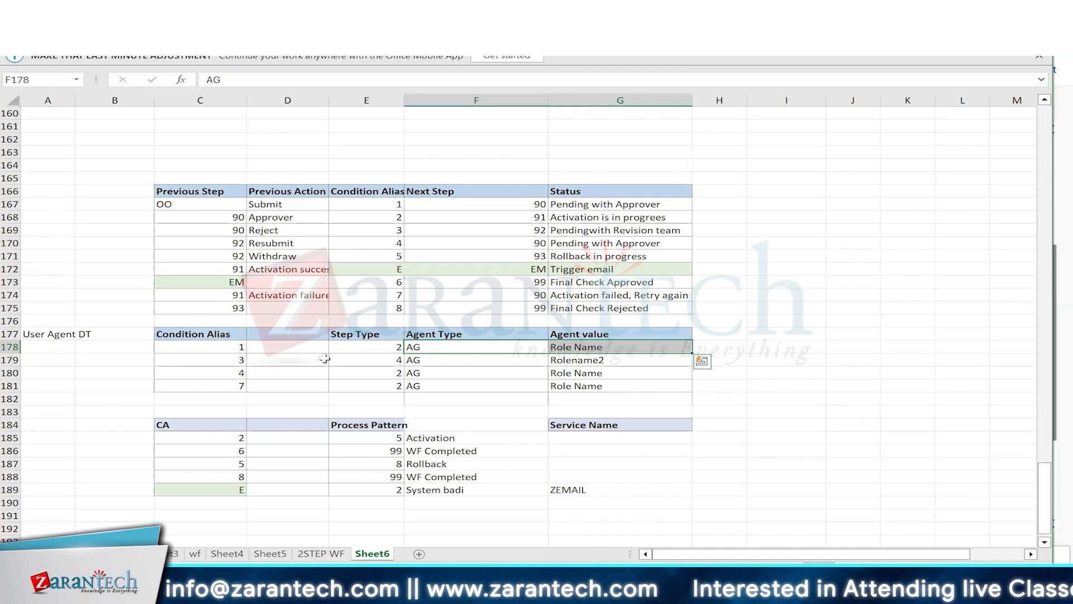
pyautogui.moveTo(218, 347); pyautogui.dragTo(683, 350)
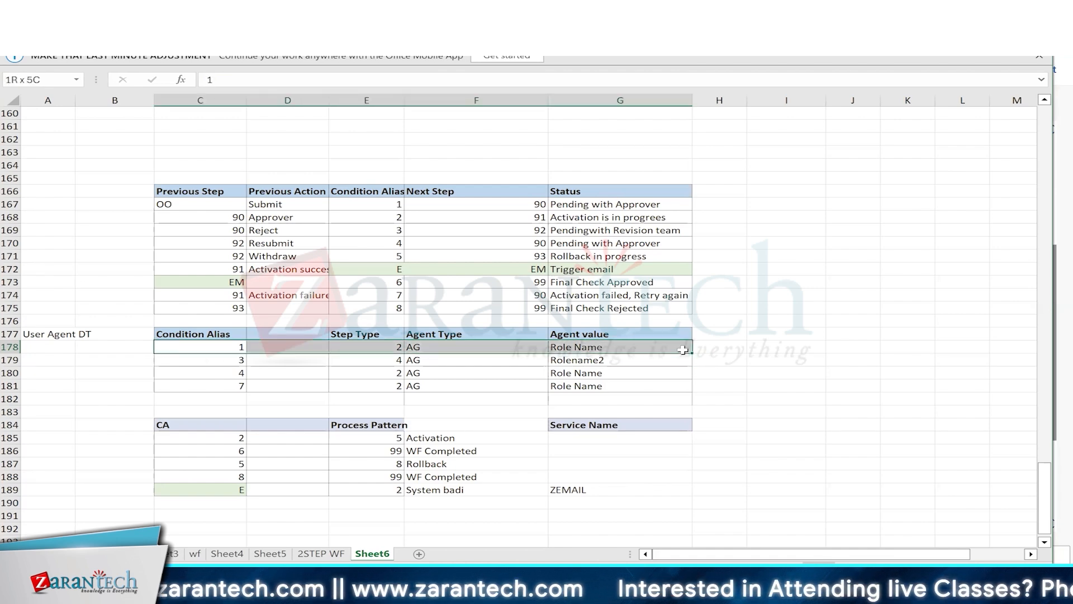
pyautogui.moveTo(427, 349); pyautogui.dragTo(603, 353)
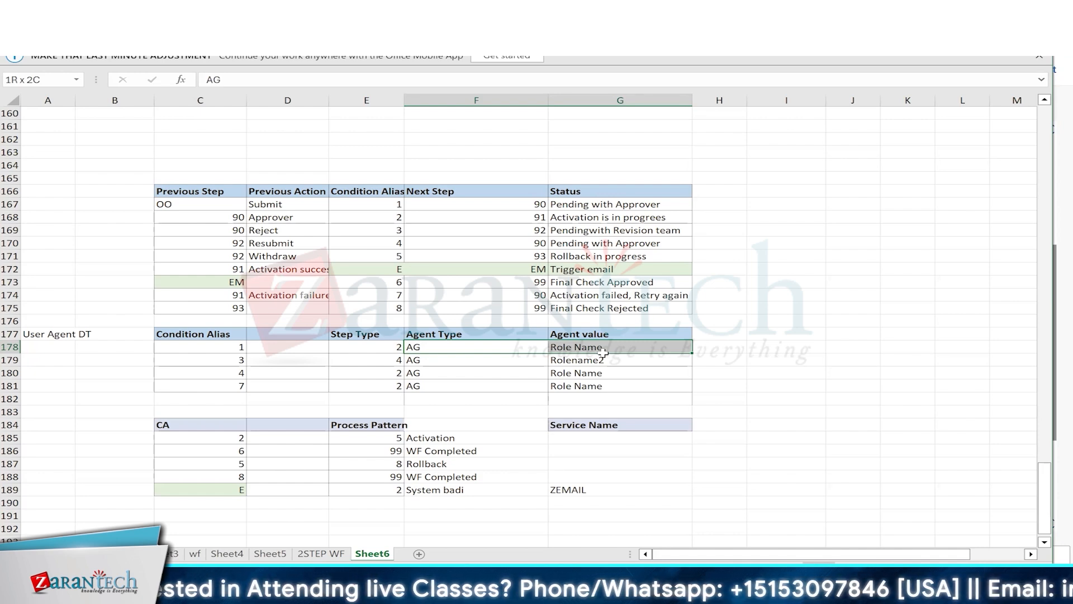
pyautogui.moveTo(603, 352); pyautogui.dragTo(603, 353)
# Compare the agent assignment for condition alias 1 with the System badi row and its ZEMAIL service name
pyautogui.click(232, 344)
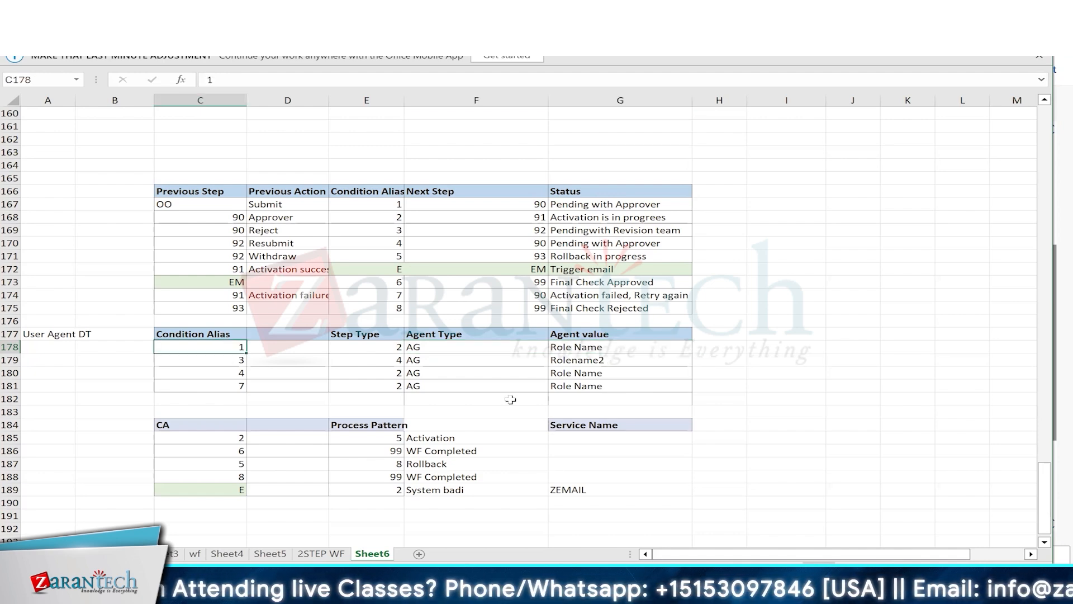
pyautogui.click(413, 348)
pyautogui.click(561, 347)
pyautogui.click(431, 348)
pyautogui.click(586, 347)
pyautogui.moveTo(417, 347); pyautogui.dragTo(600, 348)
pyautogui.click(369, 489)
pyautogui.moveTo(453, 489); pyautogui.dragTo(590, 489)
pyautogui.click(416, 348)
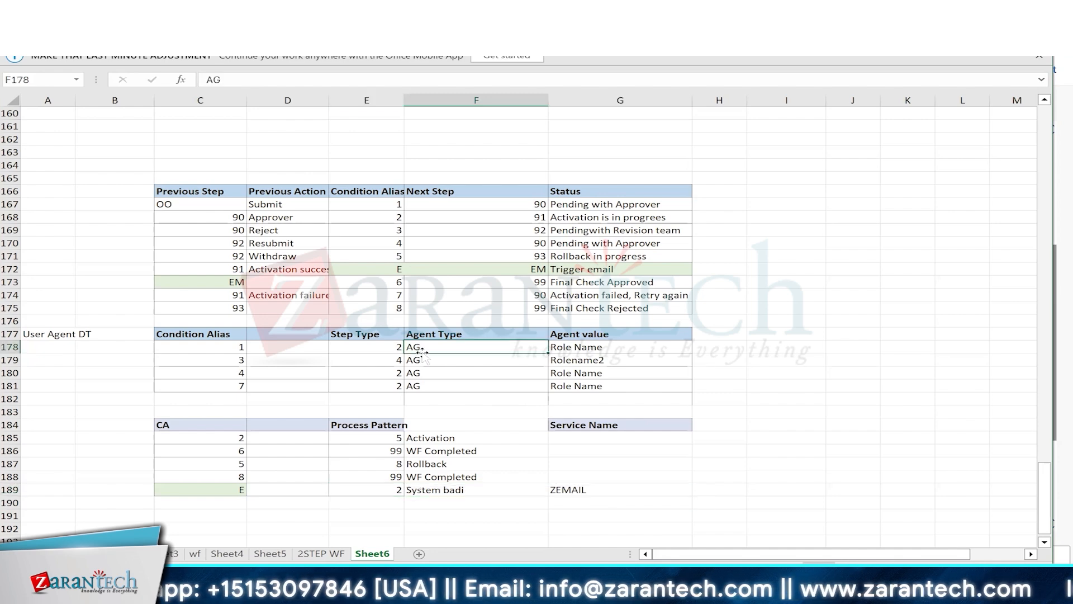
pyautogui.moveTo(366, 347); pyautogui.dragTo(589, 349)
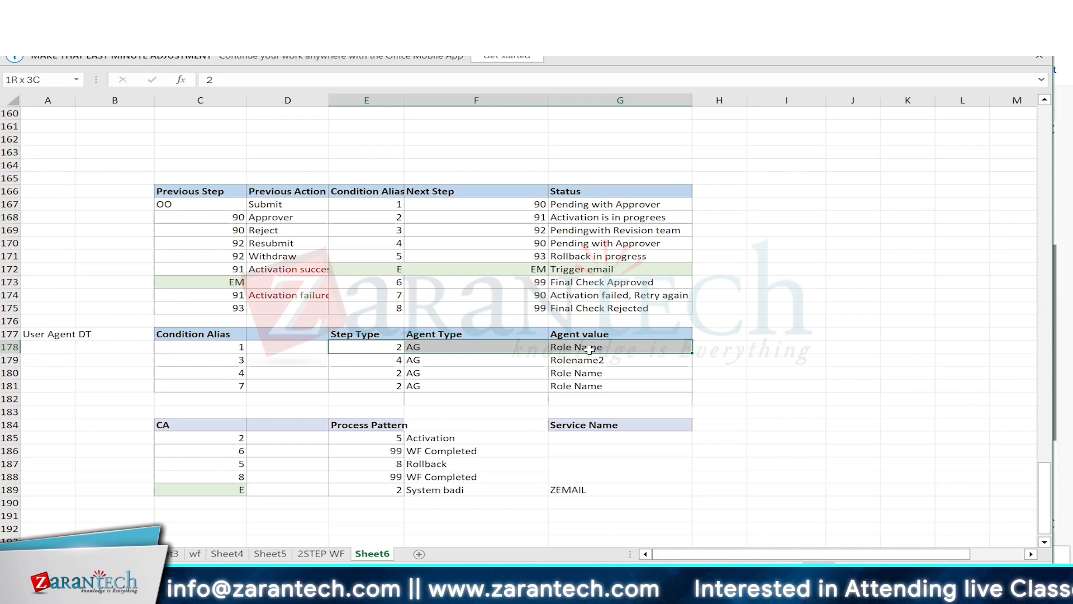
pyautogui.moveTo(590, 350); pyautogui.dragTo(586, 350)
pyautogui.click(424, 359)
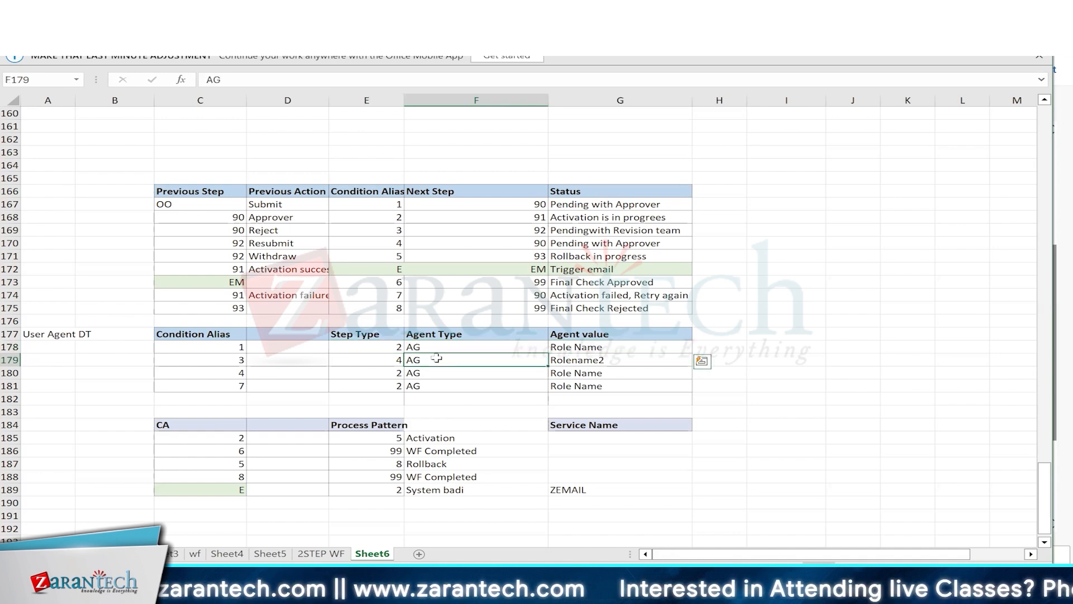
# Replace the agent value for condition alias 1 in G178 with PROC_MANAGER
pyautogui.moveTo(414, 347); pyautogui.dragTo(562, 347)
pyautogui.click(562, 348)
pyautogui.doubleClick(617, 348)
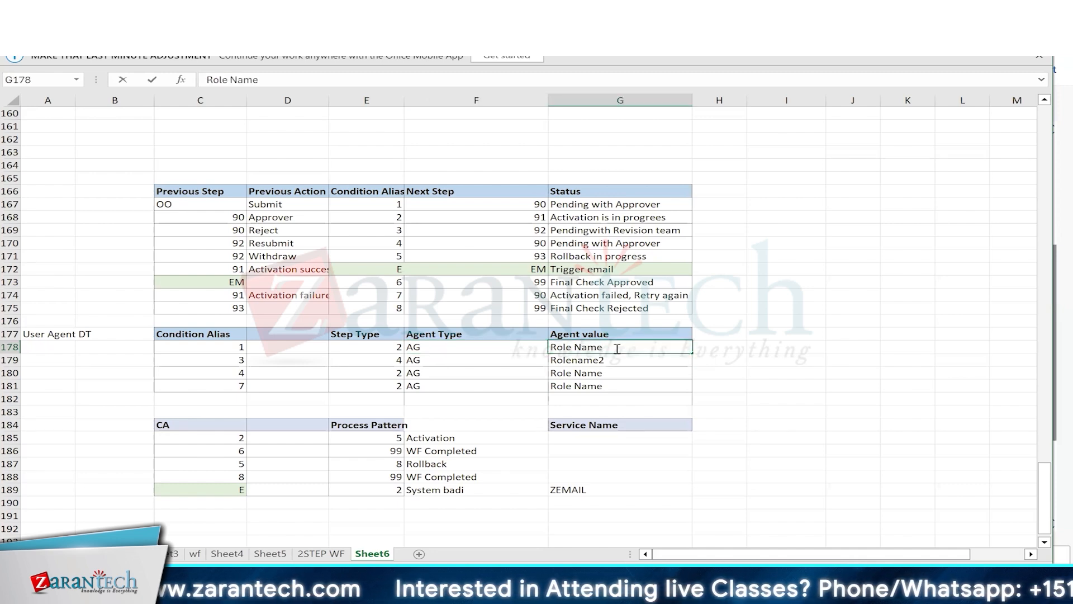
pyautogui.press('BackSpace')
pyautogui.press('BackSpace')
pyautogui.press('BackSpace')
pyautogui.press('BackSpace')
pyautogui.press('BackSpace')
pyautogui.press('BackSpace')
pyautogui.press('BackSpace')
pyautogui.press('BackSpace')
pyautogui.press('BackSpace')
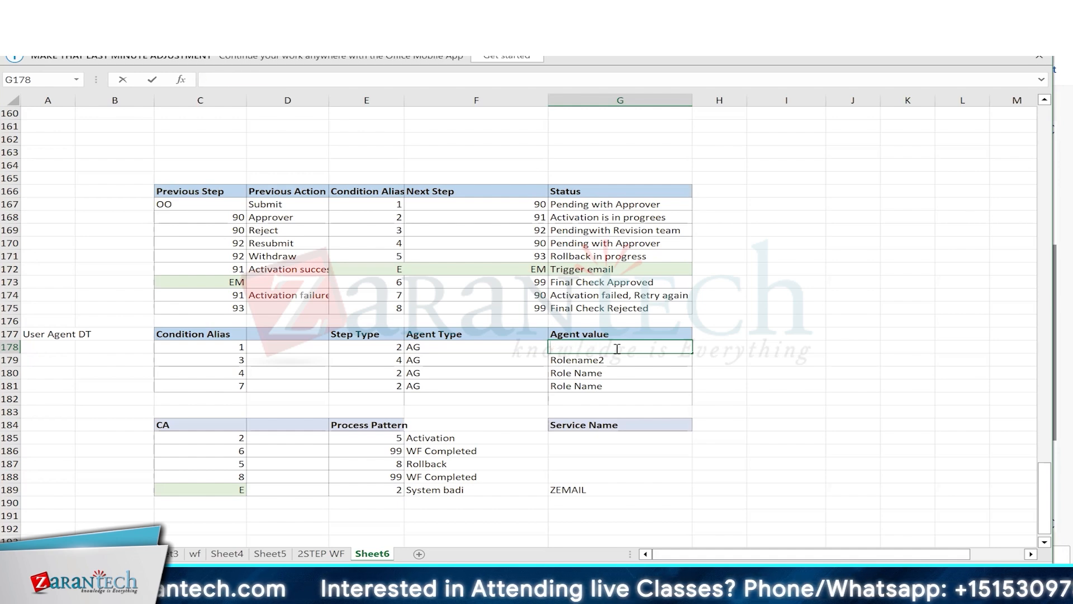
pyautogui.write('PROC')
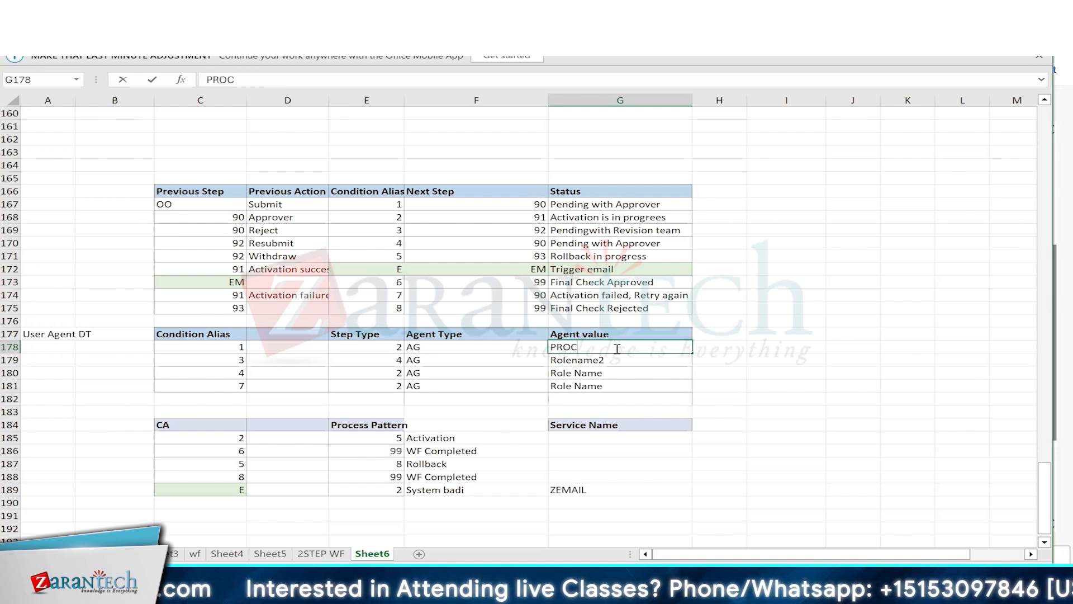
pyautogui.write('_MANAGER')
pyautogui.press('Return')
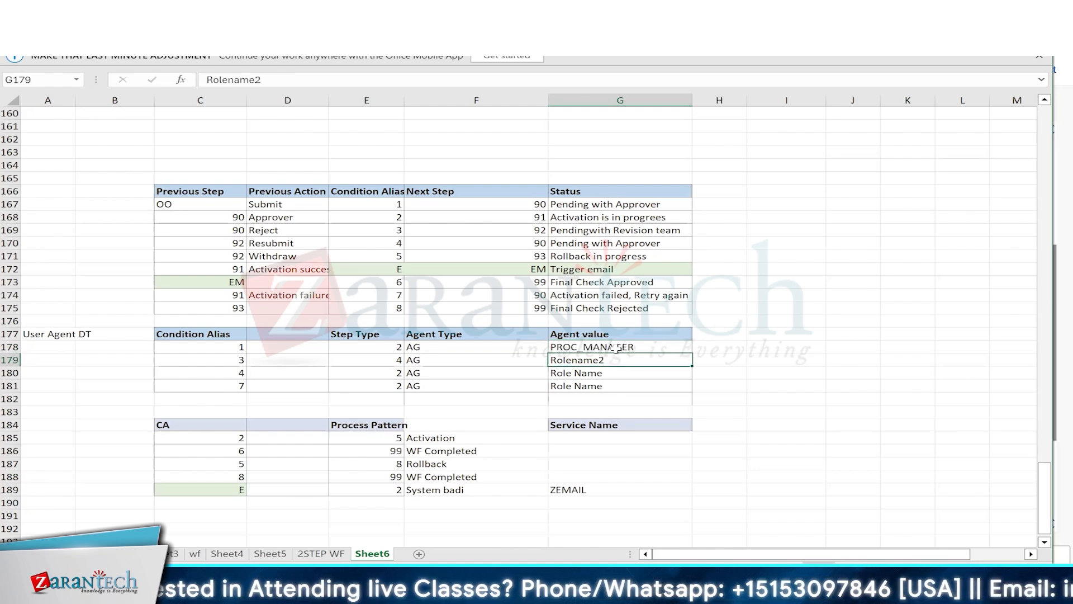
# Copy the agent value PROC_MANAGER from G178 into K164
pyautogui.click(609, 347)
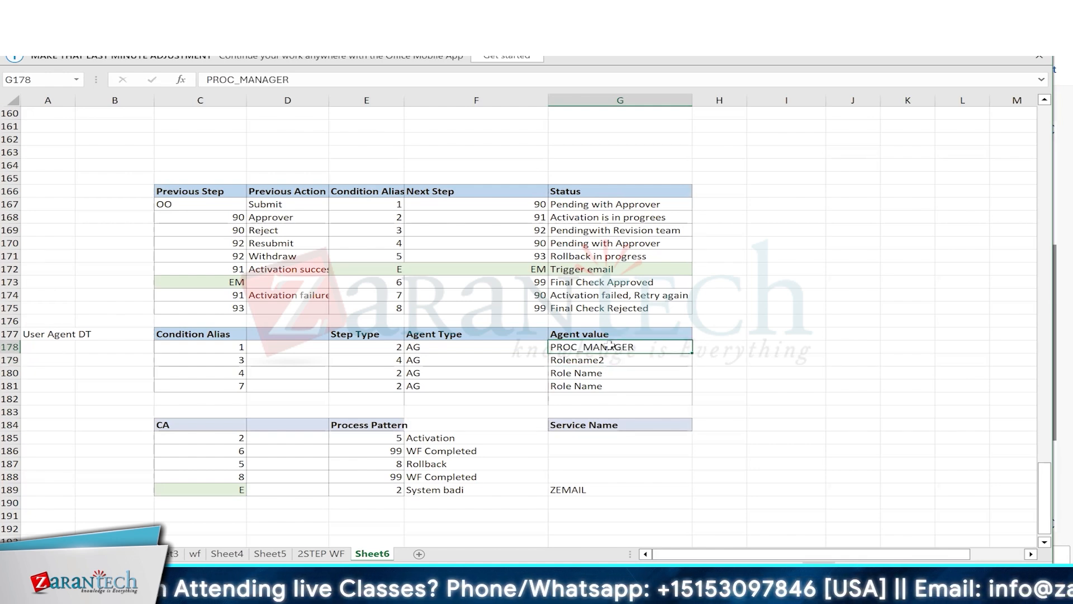
pyautogui.hotkey('ctrl', 'c')
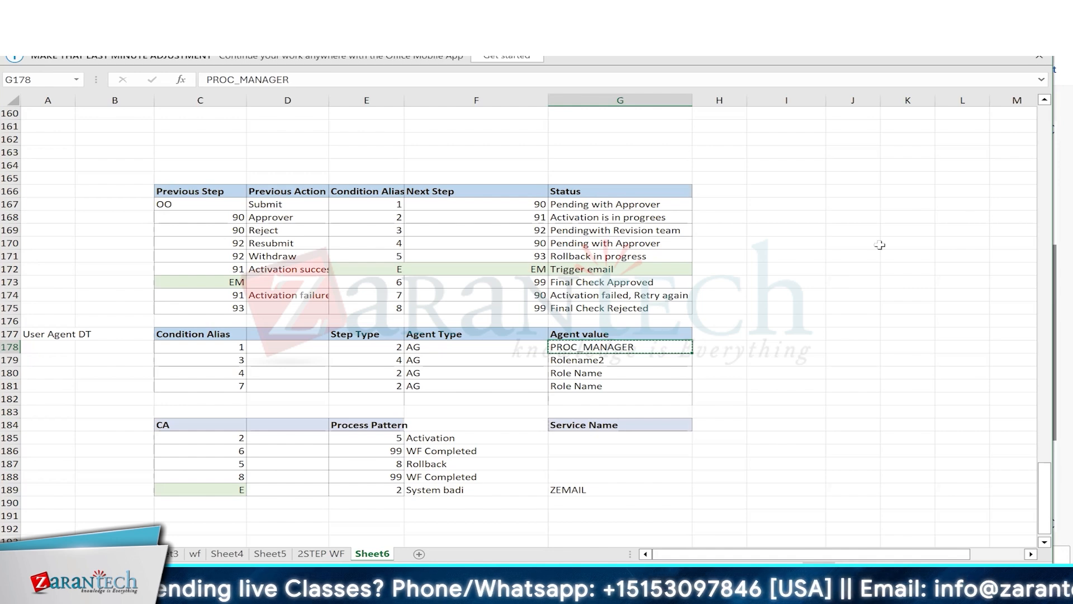
pyautogui.click(906, 165)
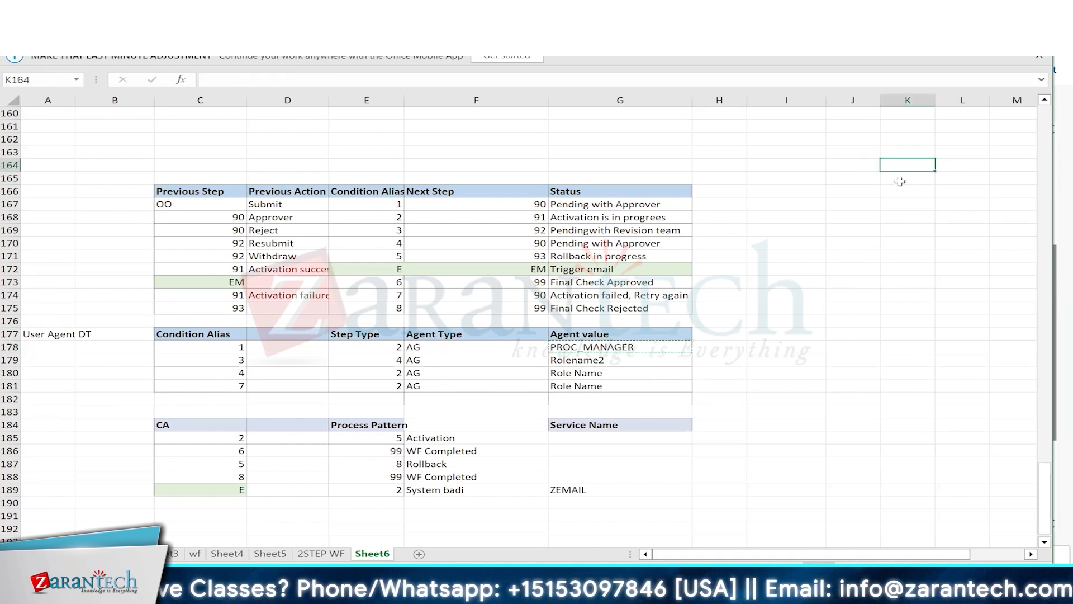
pyautogui.hotkey('ctrl', 'v')
# List User1, User2 and USer3 in K165:K167 under the copied PROC_MANAGER role
pyautogui.click(900, 182)
pyautogui.write('User')
pyautogui.press('Return')
pyautogui.write('User2')
pyautogui.press('Return')
pyautogui.write('USer3')
pyautogui.press('Return')
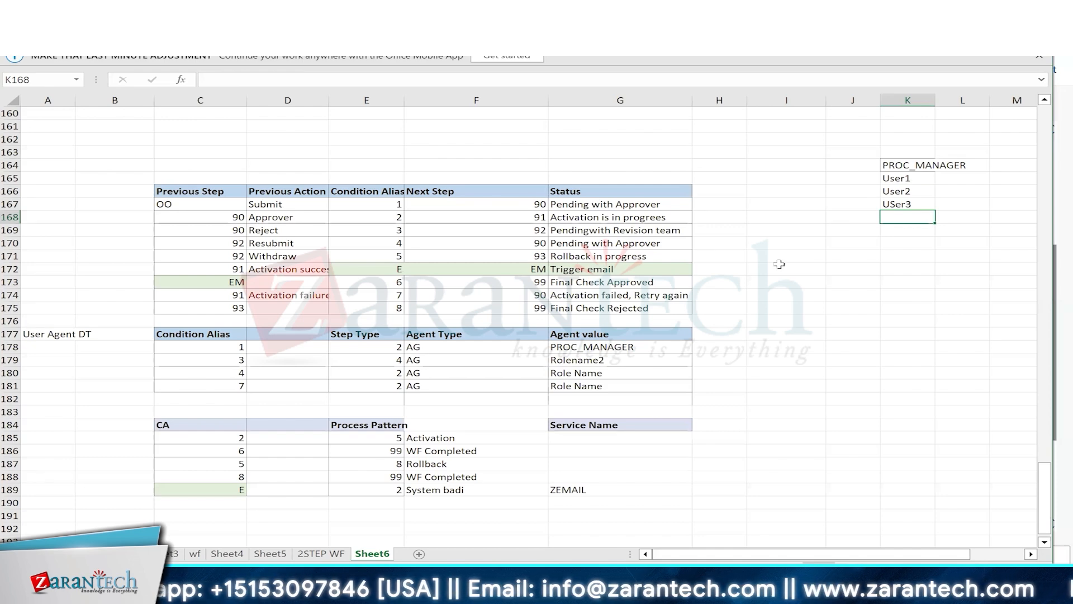
# Trace the Submit row's next step to the step type, agent type and agent value of condition alias 1
pyautogui.click(218, 213)
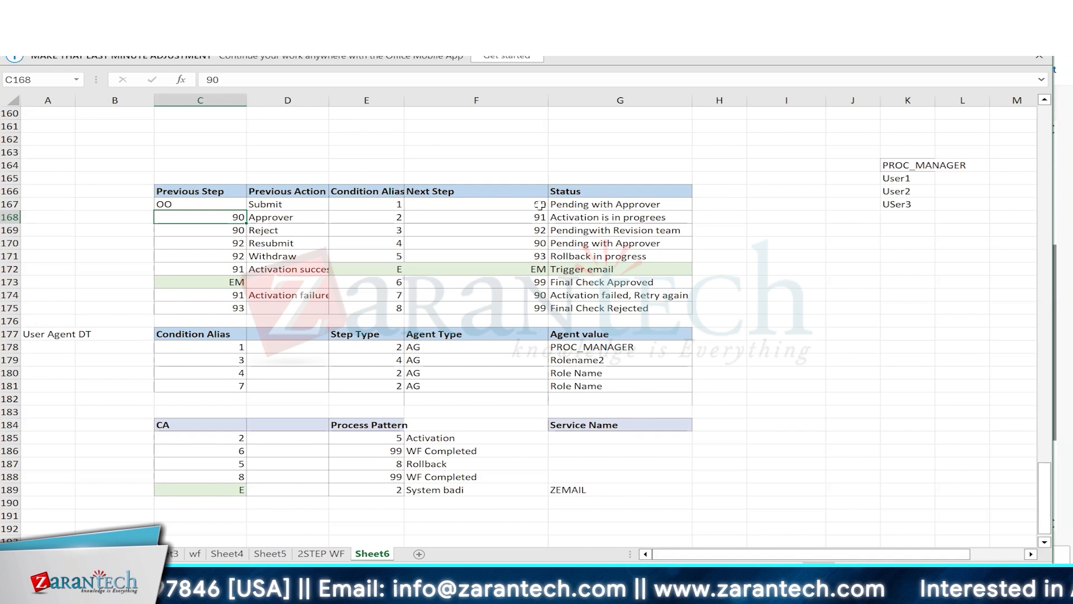
pyautogui.click(540, 205)
pyautogui.click(365, 348)
pyautogui.moveTo(420, 347); pyautogui.dragTo(612, 347)
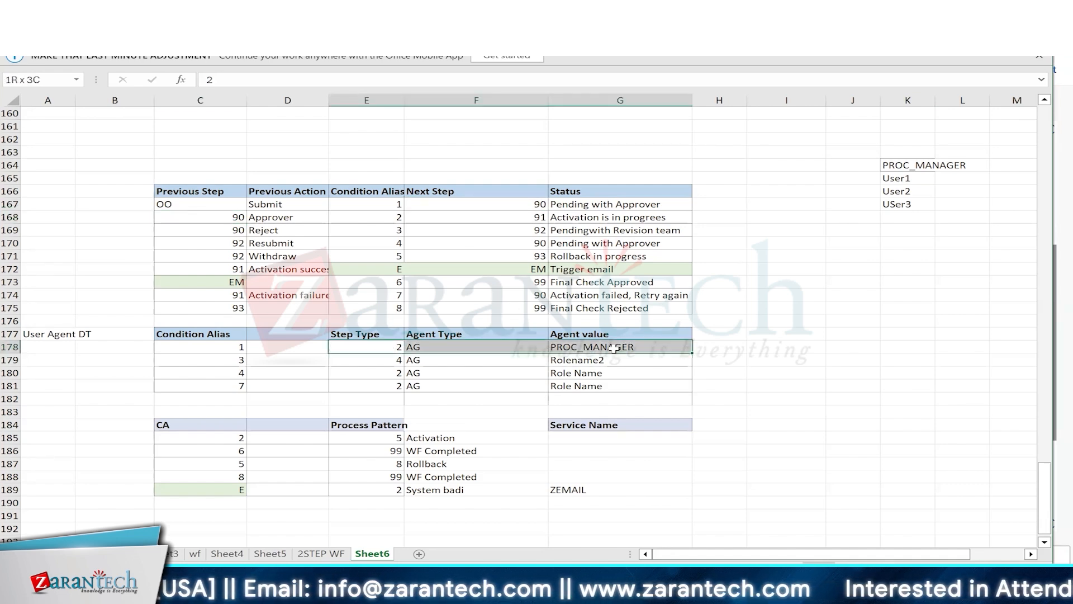
# Compare the users listed under PROC_MANAGER in column K with the agent assignment for condition alias 1
pyautogui.moveTo(901, 180); pyautogui.dragTo(900, 206)
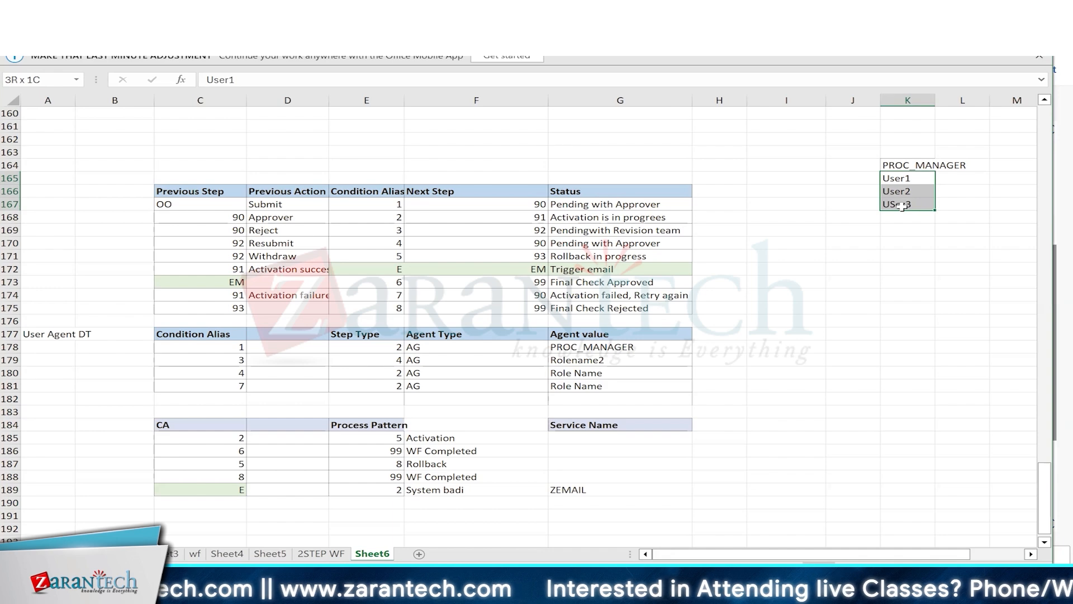
pyautogui.hotkey('ctrl', 'v')
pyautogui.click(903, 165)
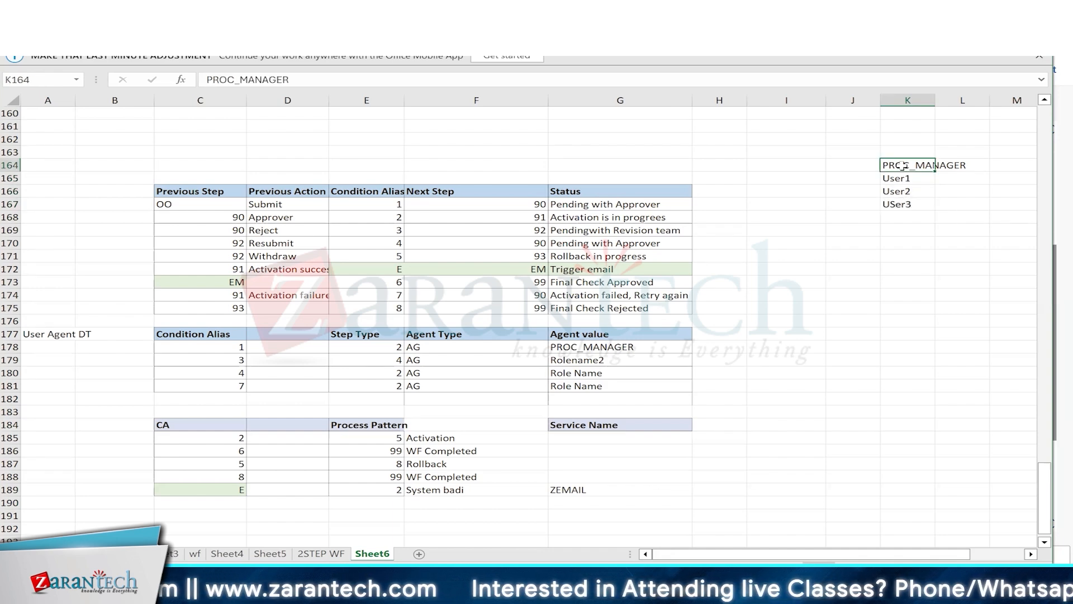
pyautogui.moveTo(894, 179); pyautogui.dragTo(895, 204)
pyautogui.click(896, 166)
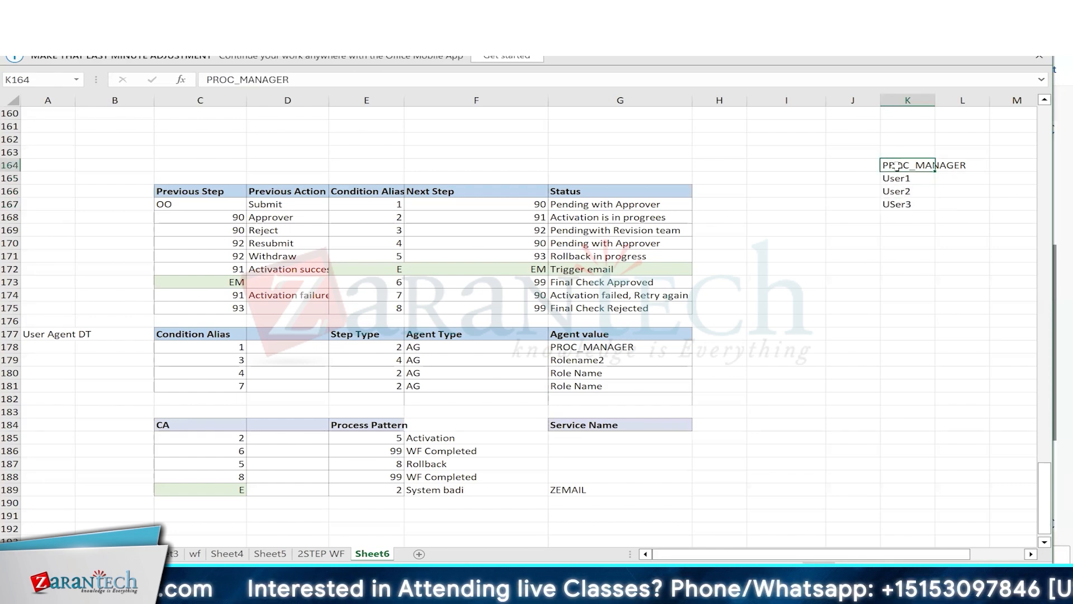
pyautogui.moveTo(416, 347); pyautogui.dragTo(593, 348)
# Enter the custom table heading ZTABLE in K175
pyautogui.click(899, 308)
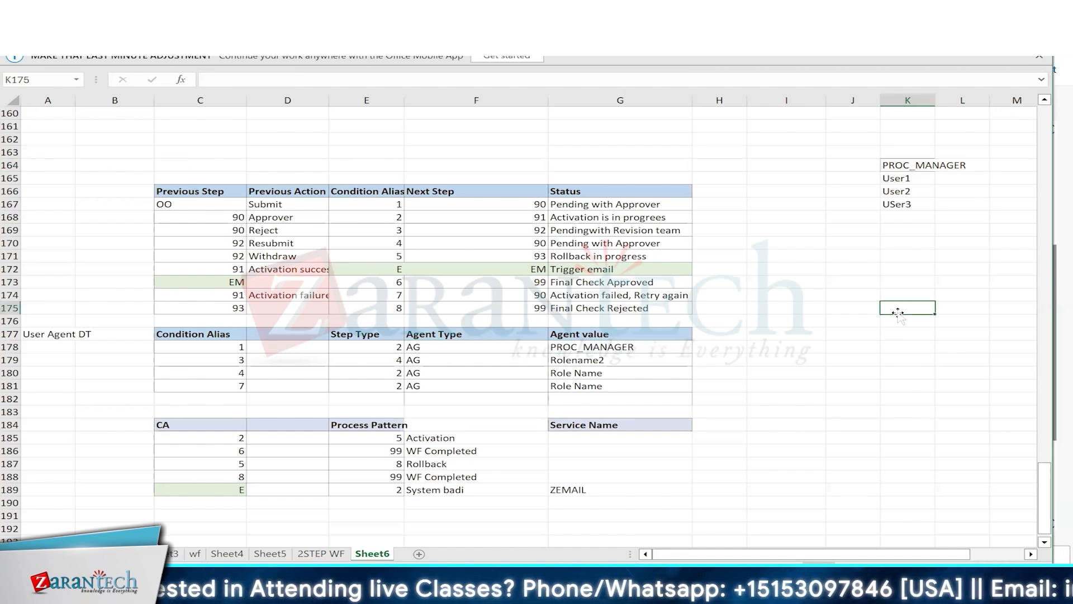
pyautogui.write('ZTA')
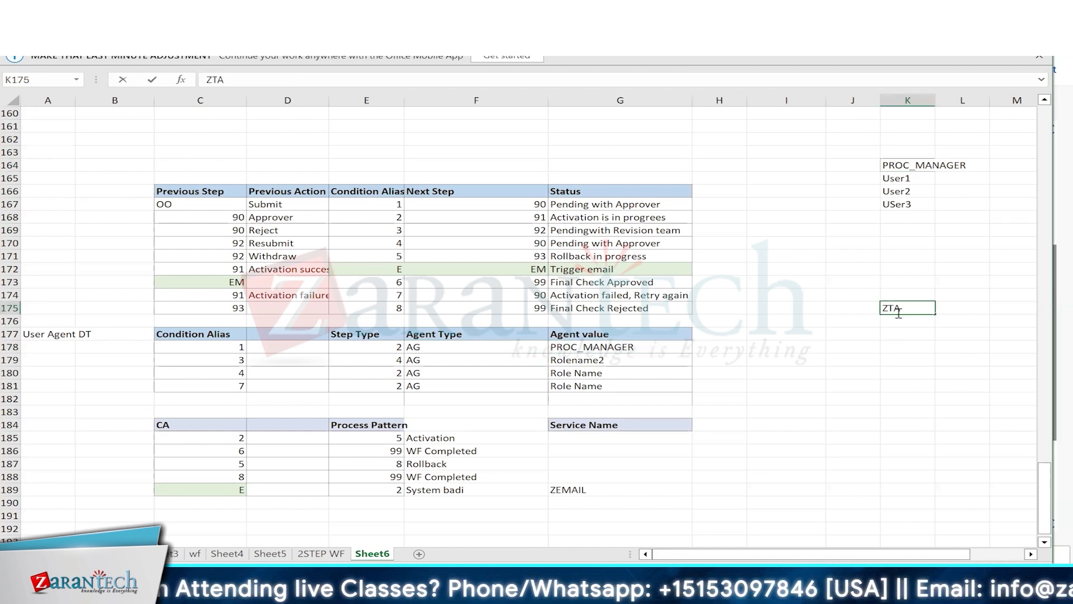
pyautogui.write('BLE')
pyautogui.press('Return')
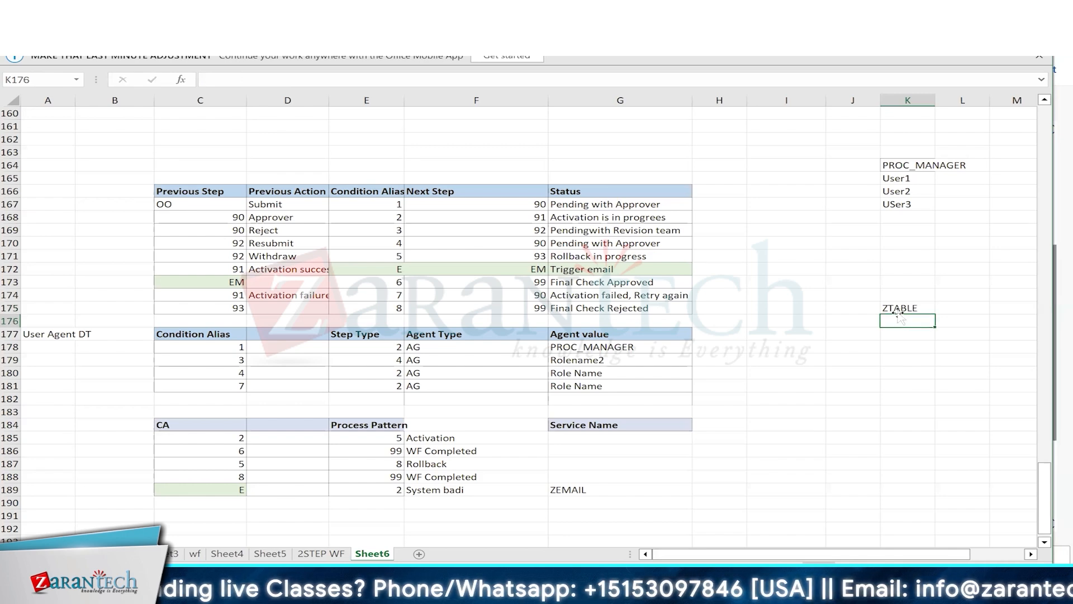
# Fill the three cells K176:K178 under ZTABLE with MANGER
pyautogui.write('MANGER')
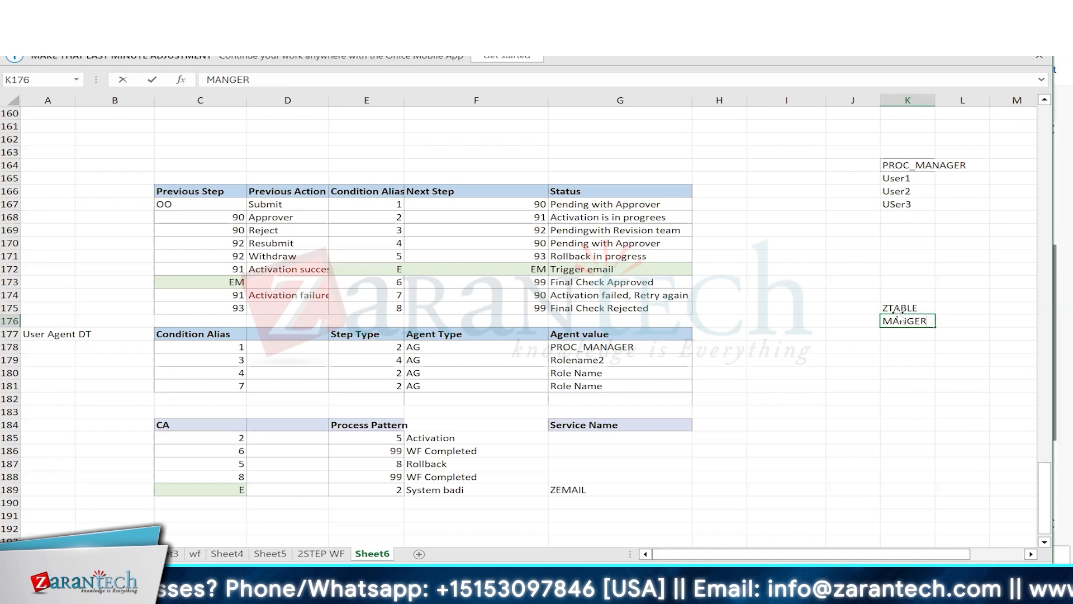
pyautogui.press('Return')
pyautogui.press('Up')
pyautogui.press('Right')
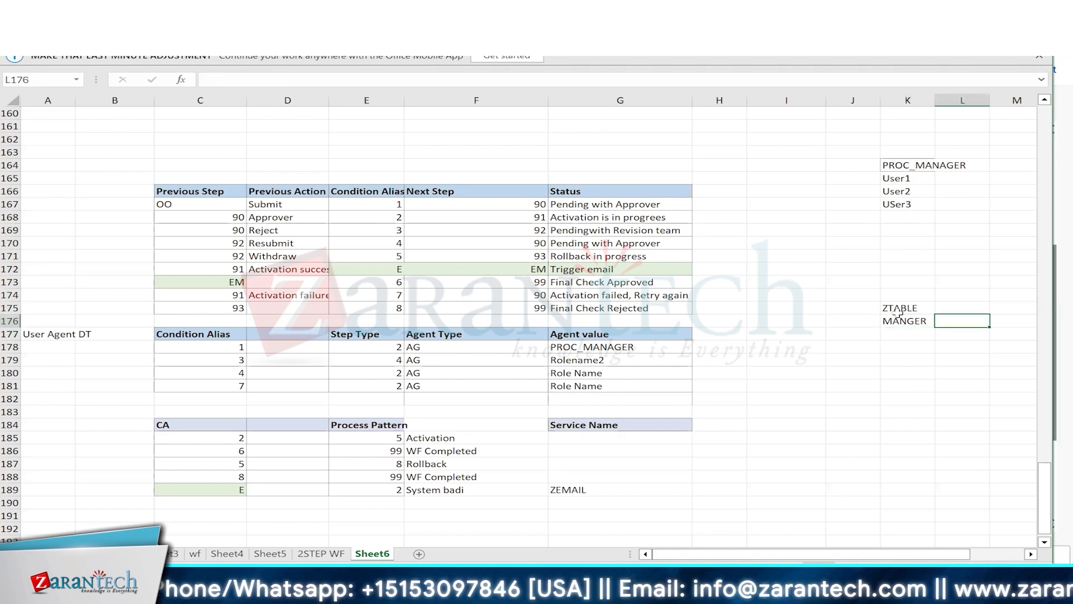
pyautogui.press('Left')
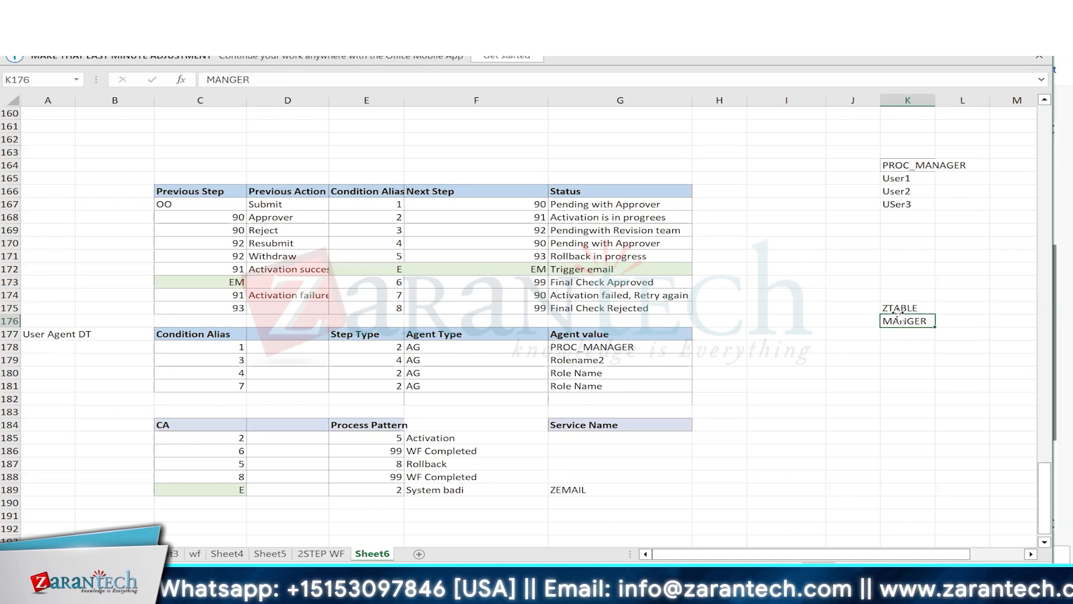
pyautogui.hotkey('ctrl', 'c')
pyautogui.press('Down')
pyautogui.hotkey('ctrl', 'v')
pyautogui.press('Down')
pyautogui.hotkey('ctrl', 'v')
# Enter A1, A2 and A3 in L176:L178 beside the MANGER rows of ZTABLE
pyautogui.press('Up')
pyautogui.press('Up')
pyautogui.press('Right')
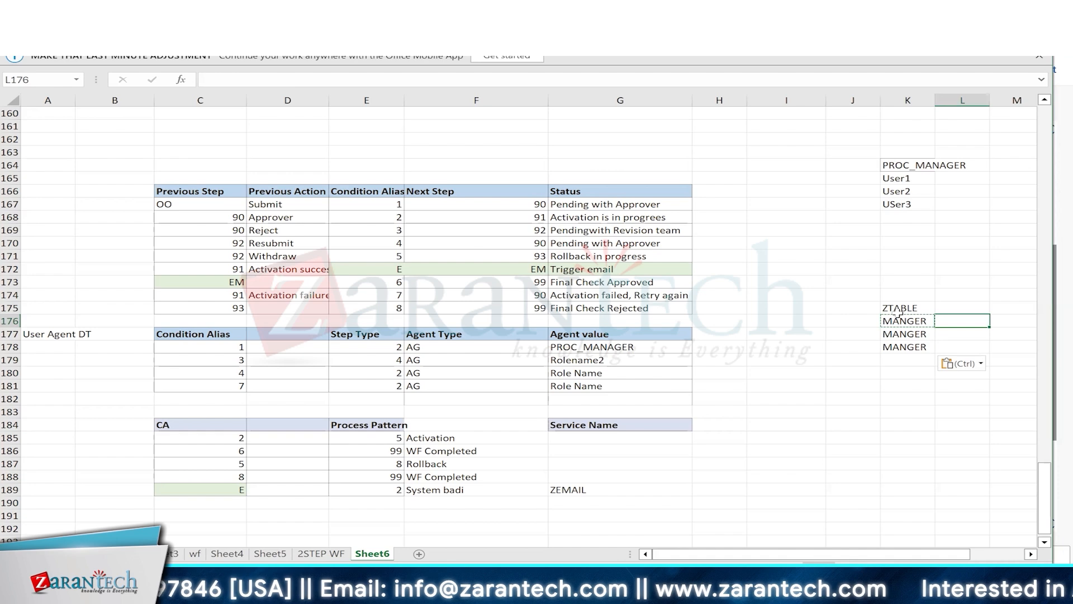
pyautogui.write('A1')
pyautogui.press('Return')
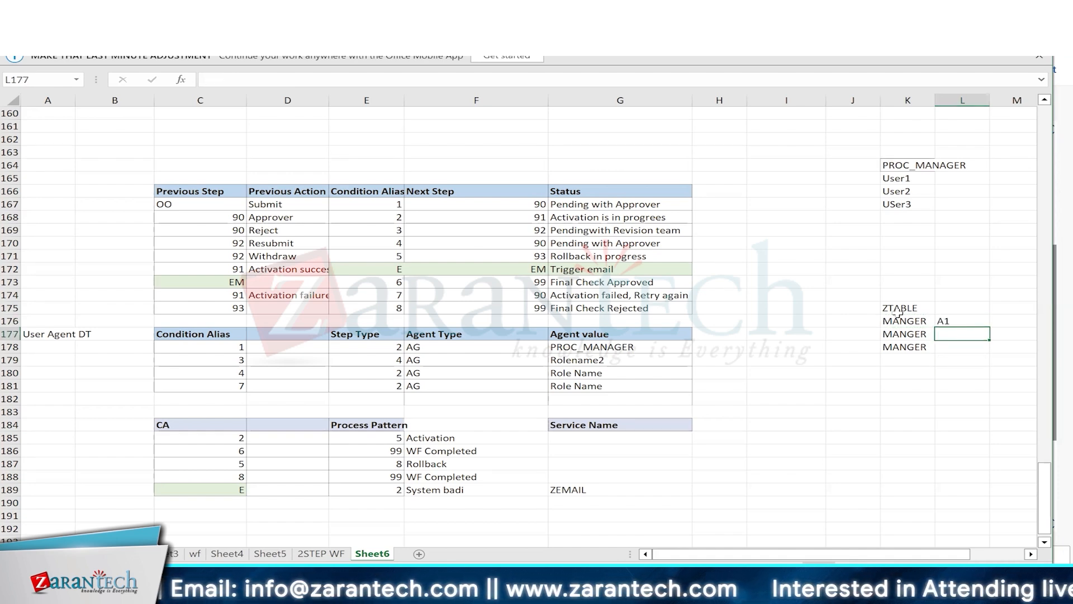
pyautogui.write('A2')
pyautogui.press('Return')
pyautogui.write('A3')
pyautogui.press('Return')
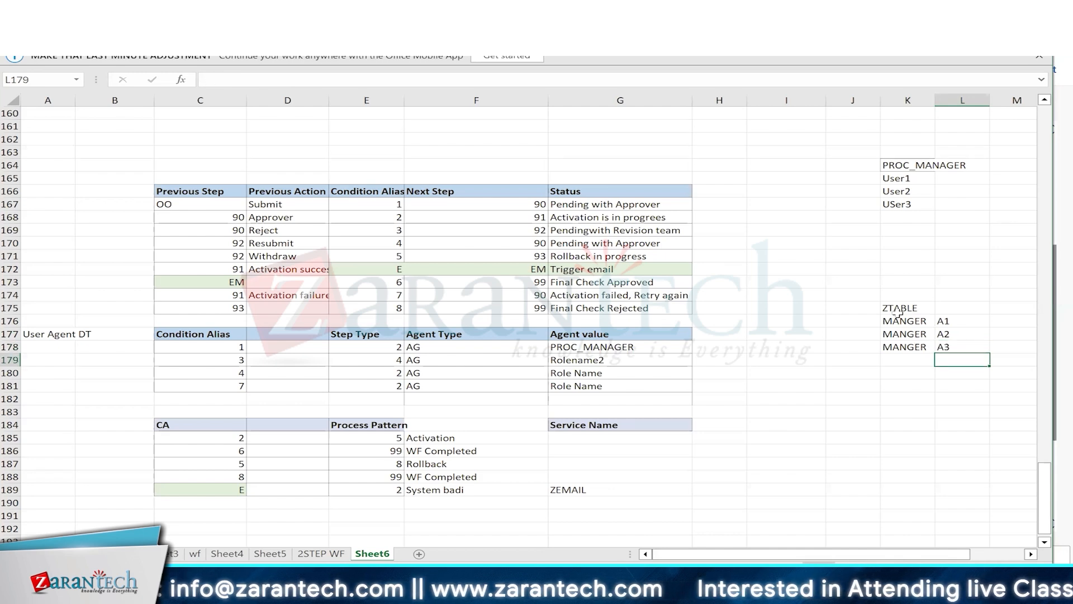
# Compare the ZTABLE manager entries with the PROC_MANAGER user list and the agent value for condition alias 1
pyautogui.moveTo(945, 320); pyautogui.dragTo(945, 349)
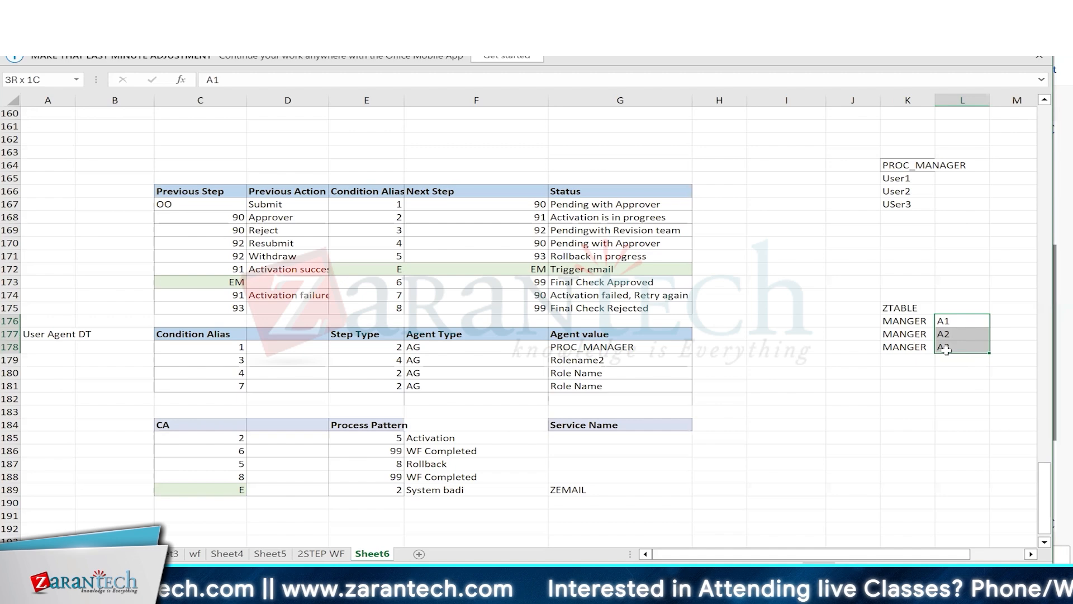
pyautogui.moveTo(892, 312); pyautogui.dragTo(954, 348)
pyautogui.moveTo(895, 165); pyautogui.dragTo(948, 205)
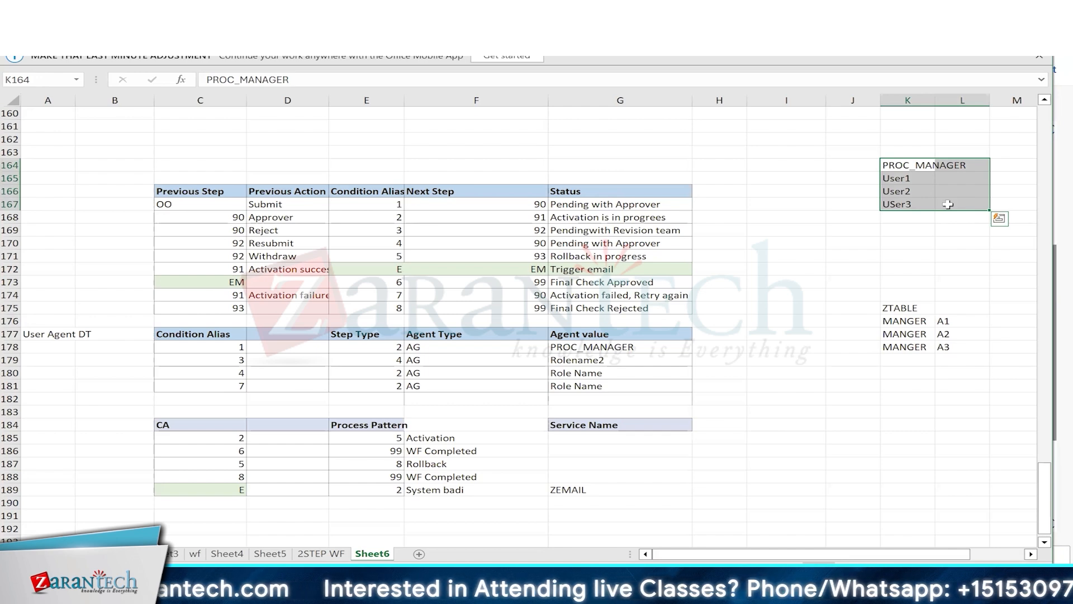
pyautogui.click(416, 347)
pyautogui.click(579, 349)
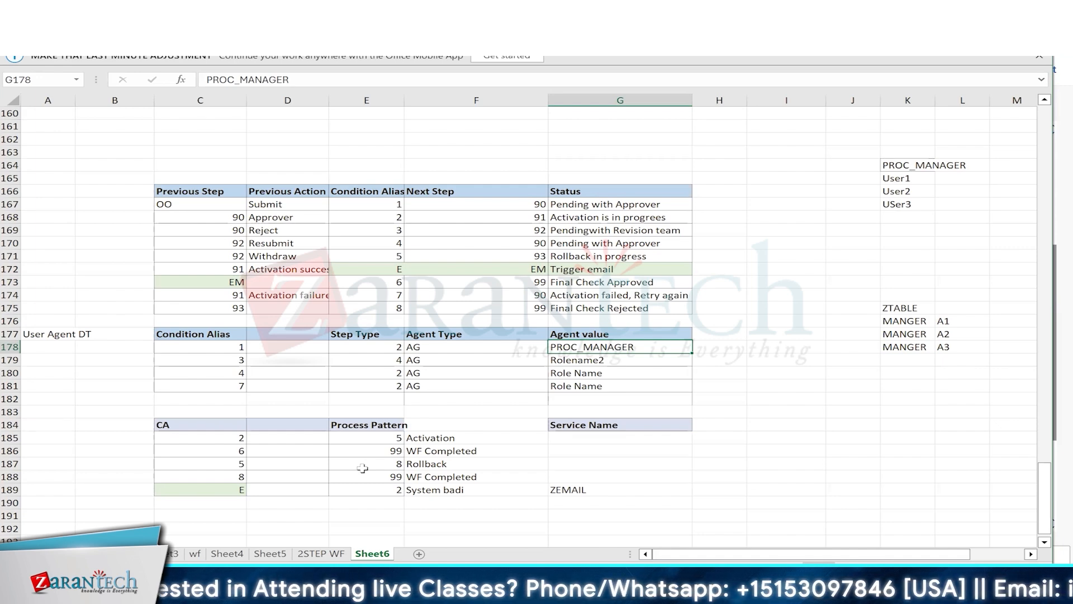
# Review the values A1 to A3 held in ZTABLE against the users under the PROC_MANAGER role
pyautogui.click(795, 344)
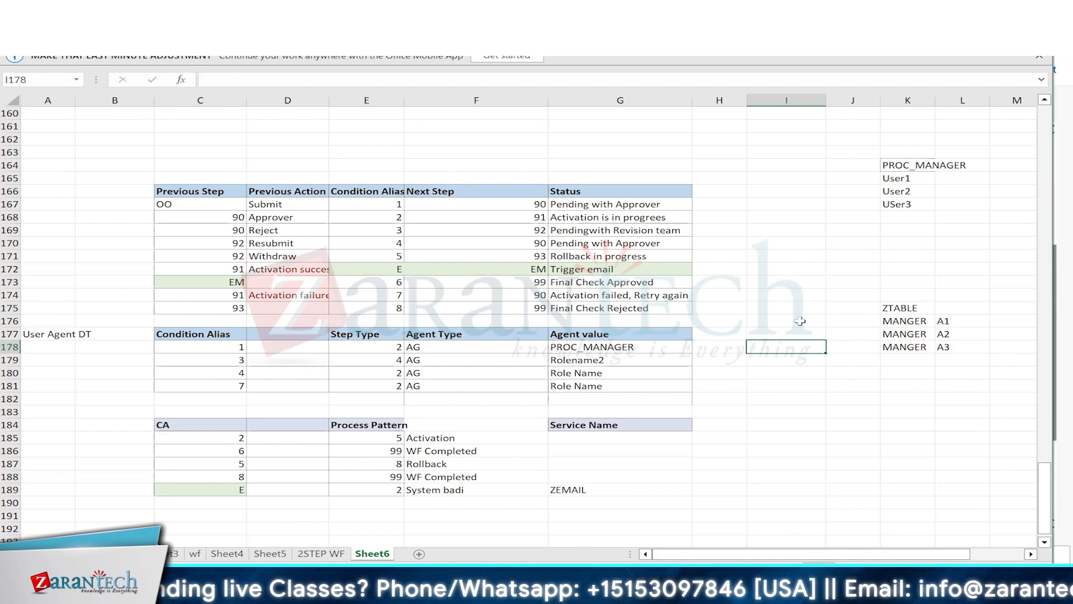
pyautogui.click(898, 308)
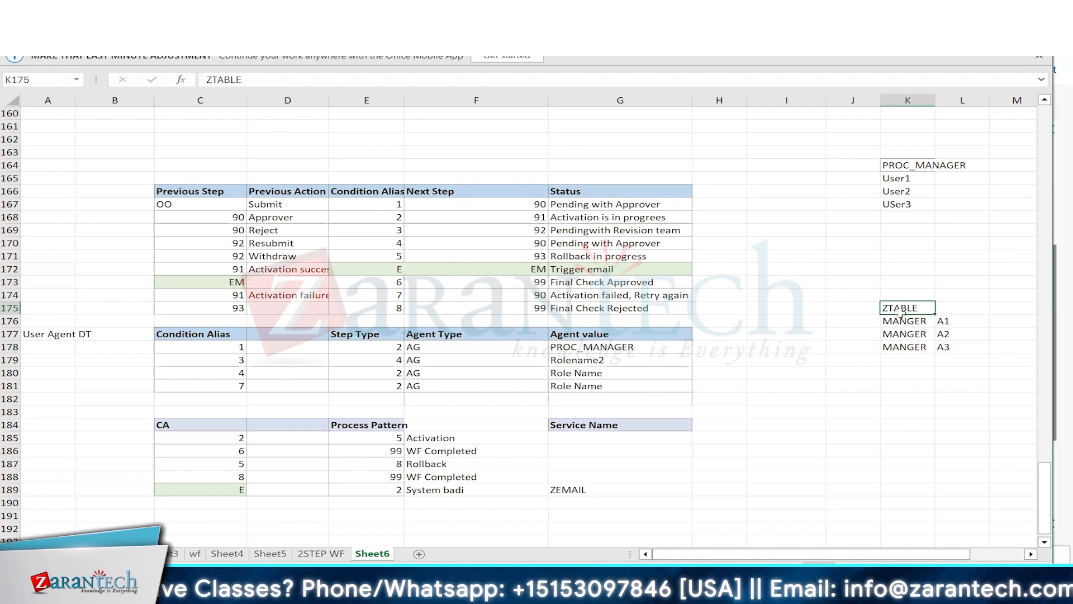
pyautogui.moveTo(948, 320); pyautogui.dragTo(956, 350)
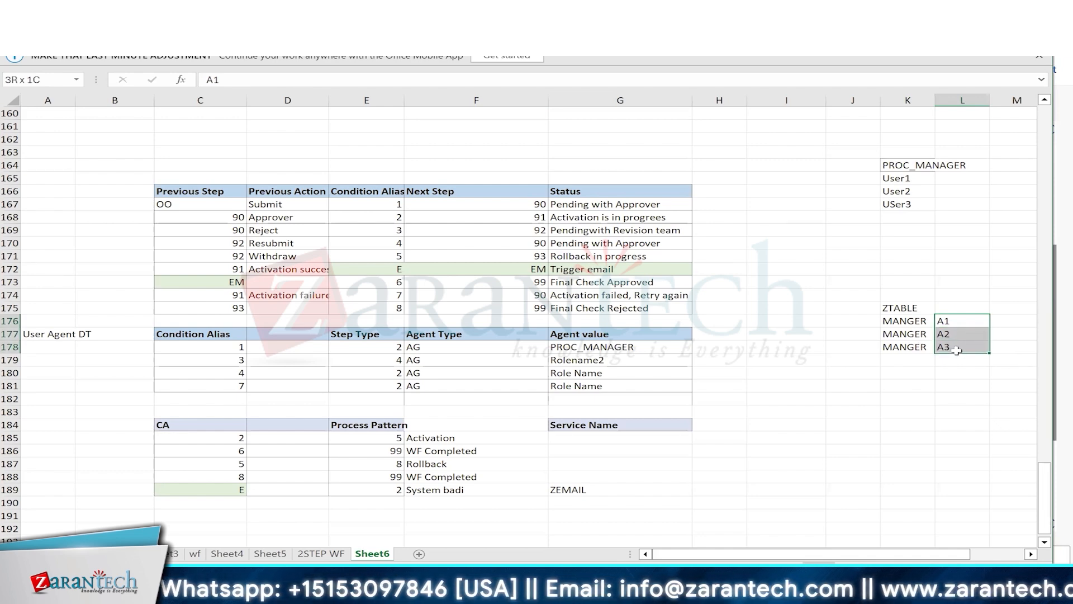
pyautogui.moveTo(853, 164); pyautogui.dragTo(957, 199)
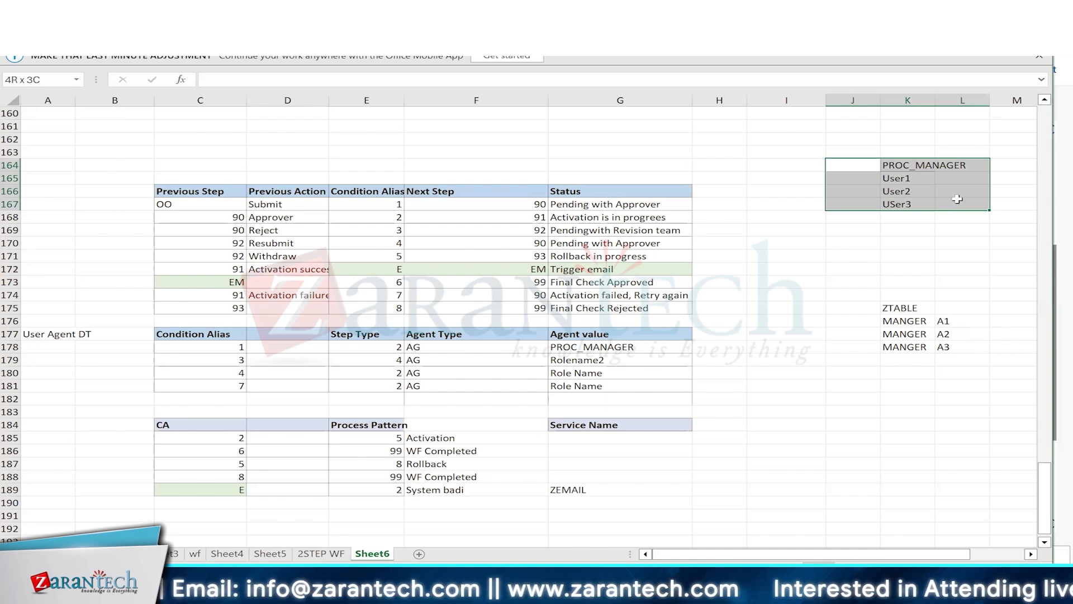
pyautogui.moveTo(958, 200); pyautogui.dragTo(957, 200)
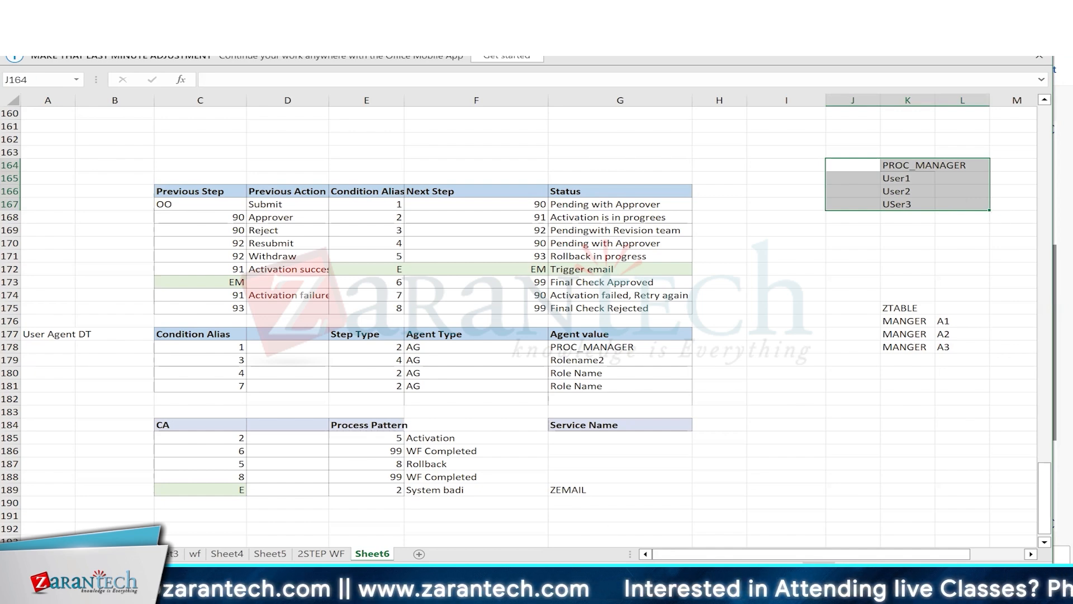
# Switch to the SAP customizing structure and locate the BAdI for Dynamic Selection of Agent, checking it against the agent values in the worksheet
pyautogui.click(718, 531)
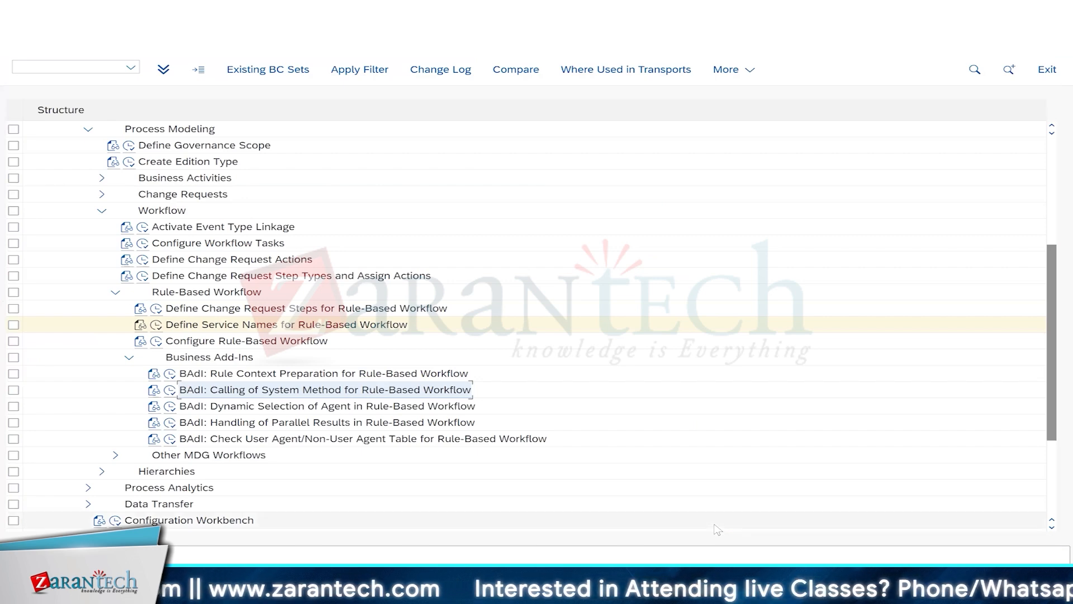
pyautogui.click(287, 410)
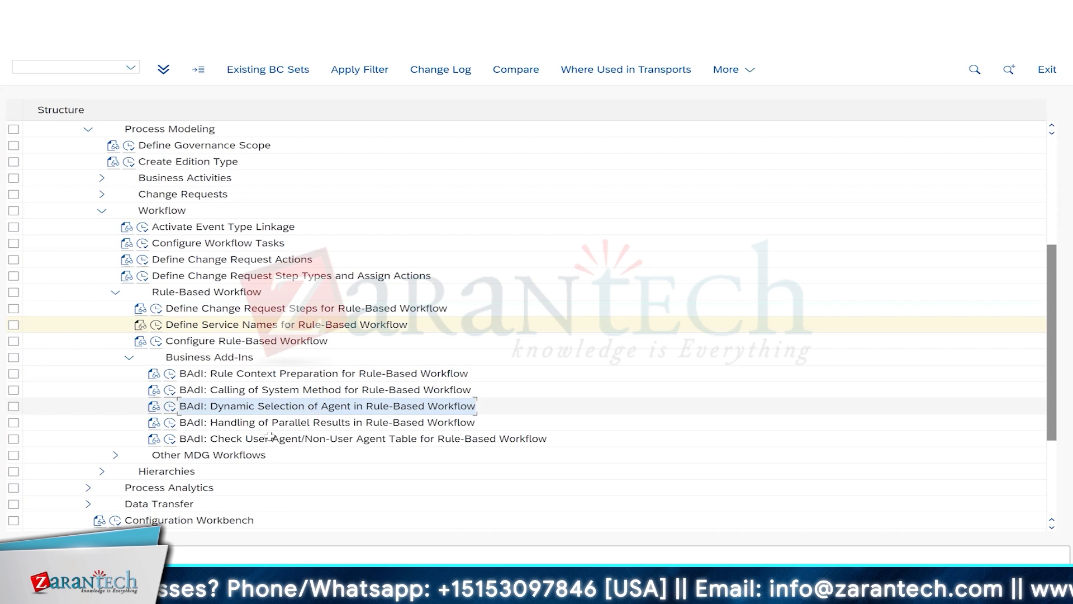
pyautogui.hotkey('alt', 'Tab')
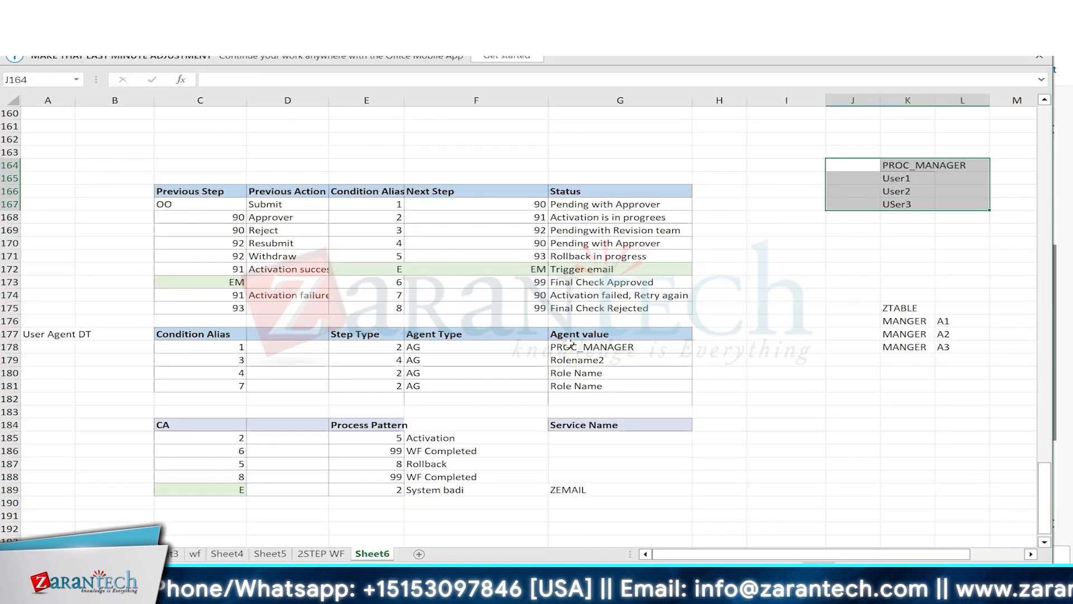
pyautogui.hotkey('alt', 'Tab')
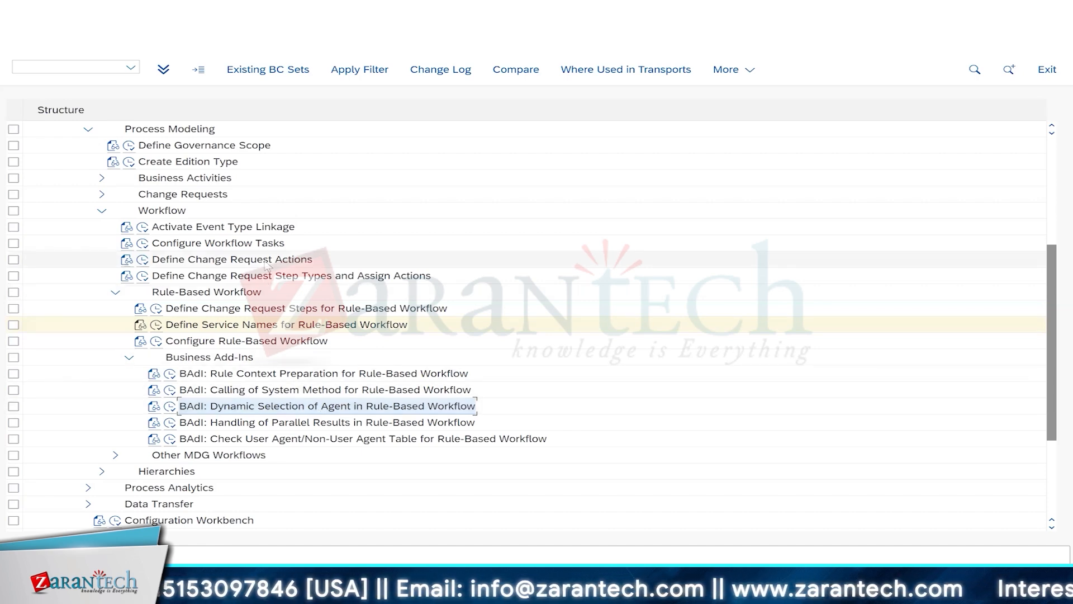
# Add a new service name ZDYNAMIC_AGENT_DETERMINATION under Define Service Names for Rule-Based Workflow
pyautogui.click(159, 325)
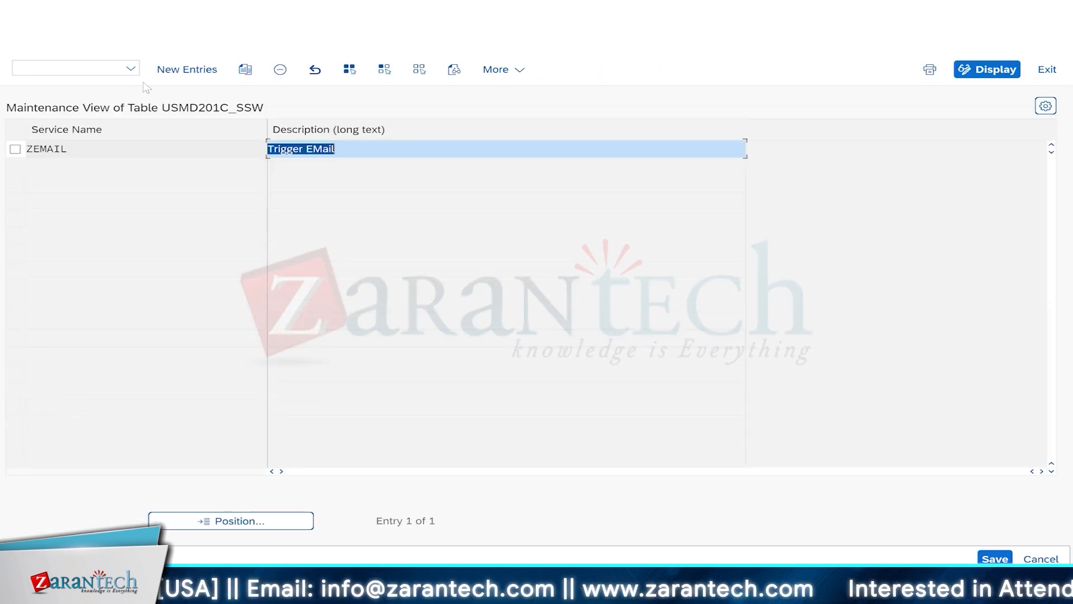
pyautogui.click(187, 69)
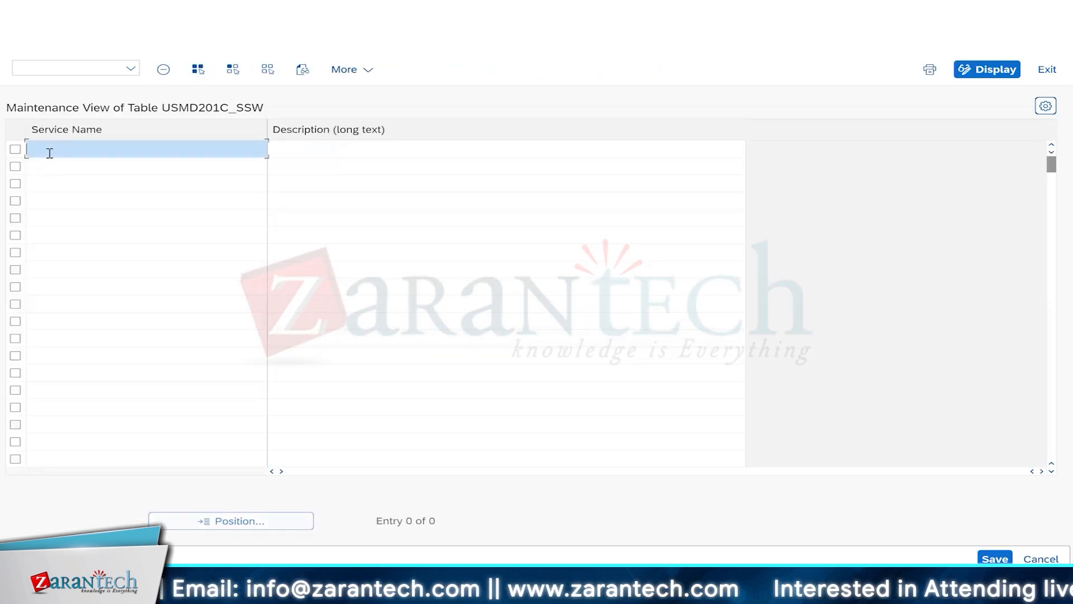
pyautogui.write('Z')
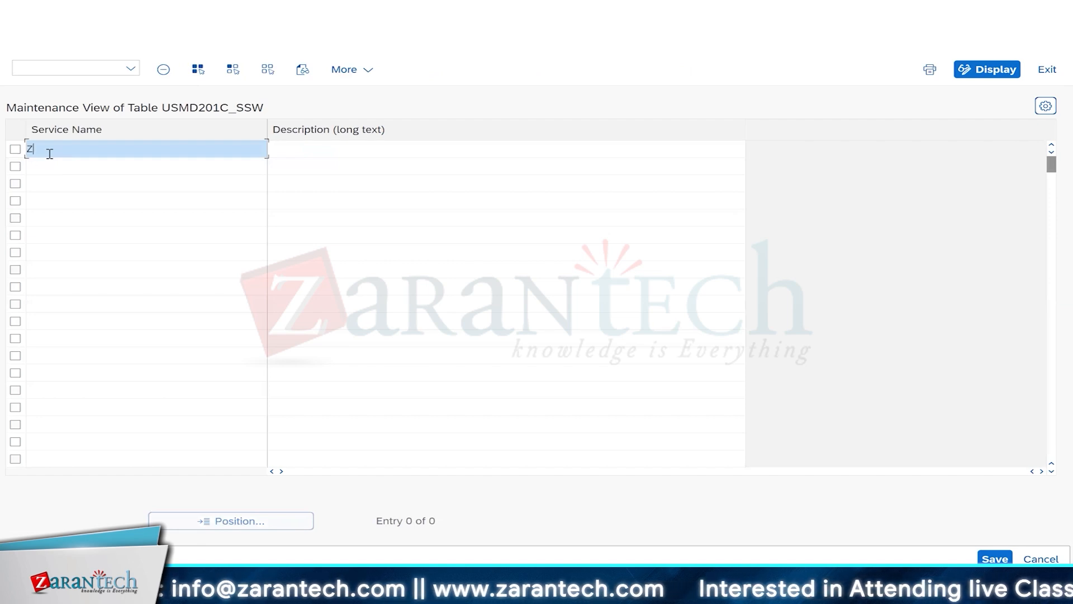
pyautogui.write('DYNA')
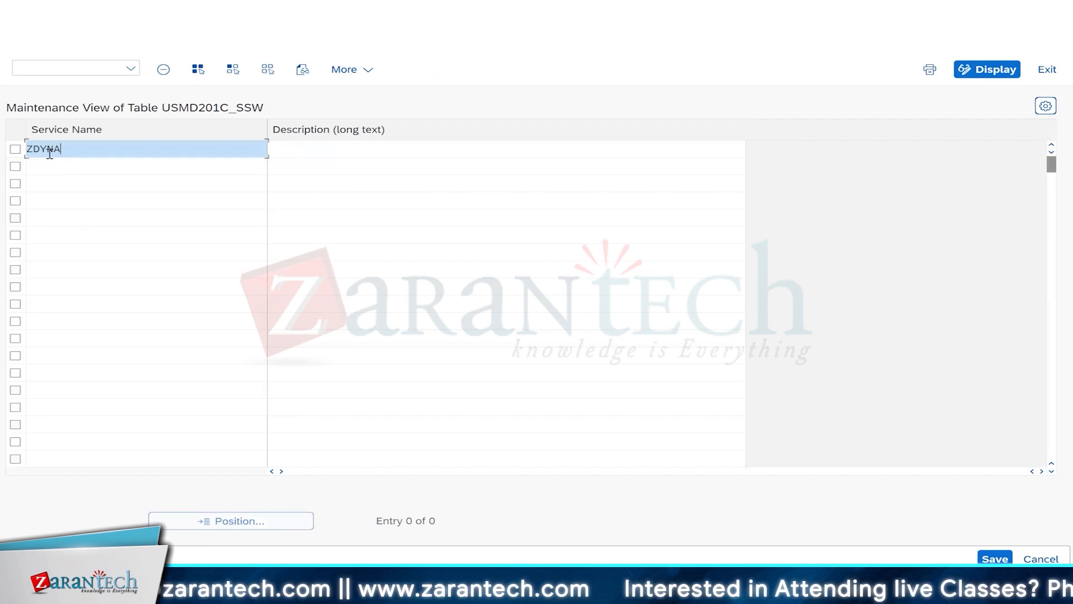
pyautogui.write('MIC_')
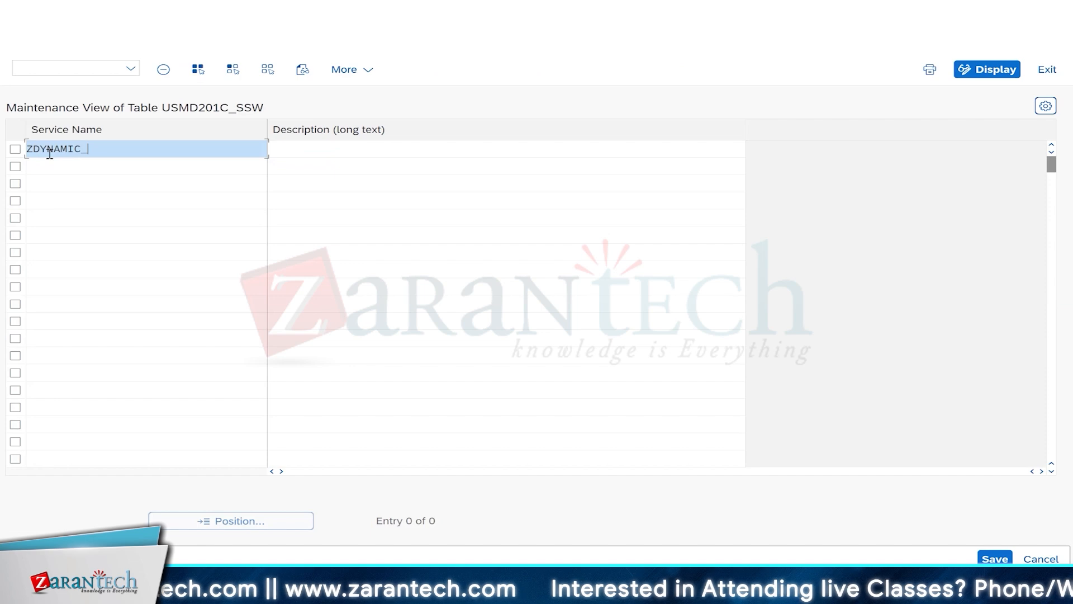
pyautogui.write('AGENT_')
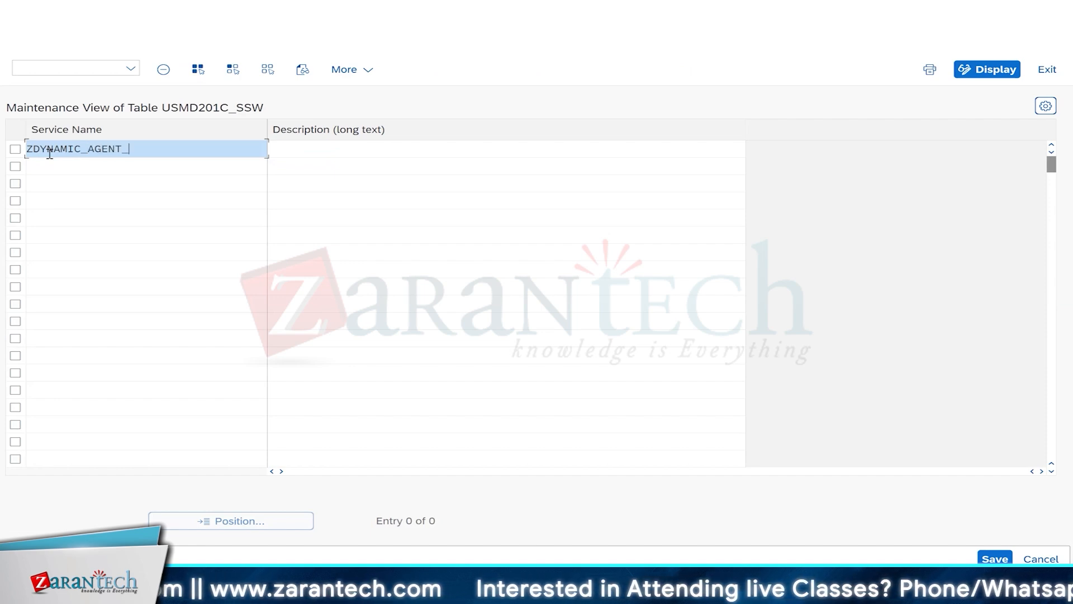
pyautogui.write('DETERMINA')
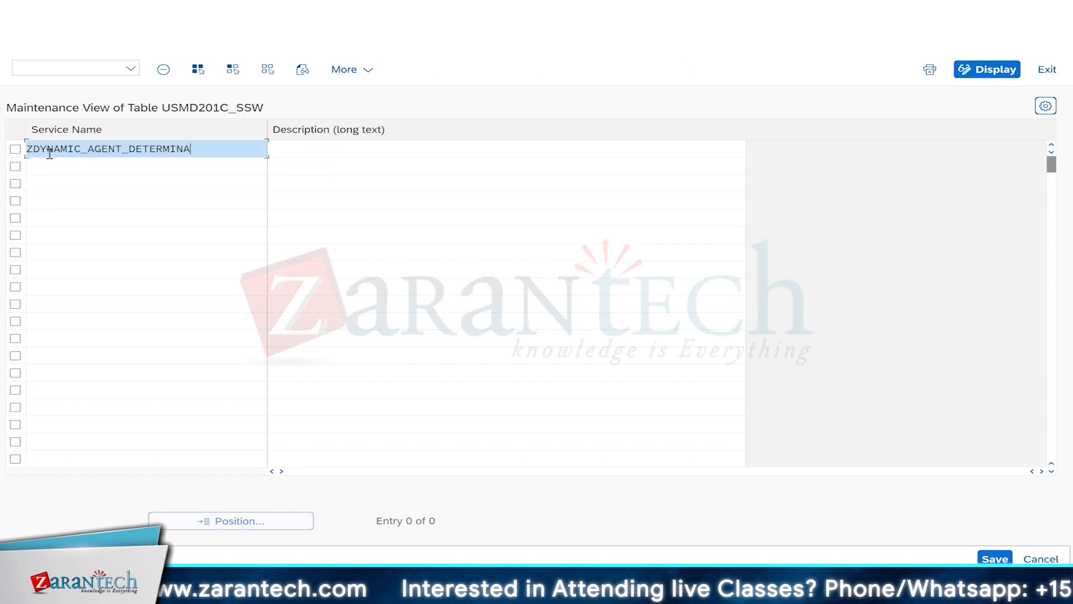
pyautogui.write('TION')
pyautogui.press('Return')
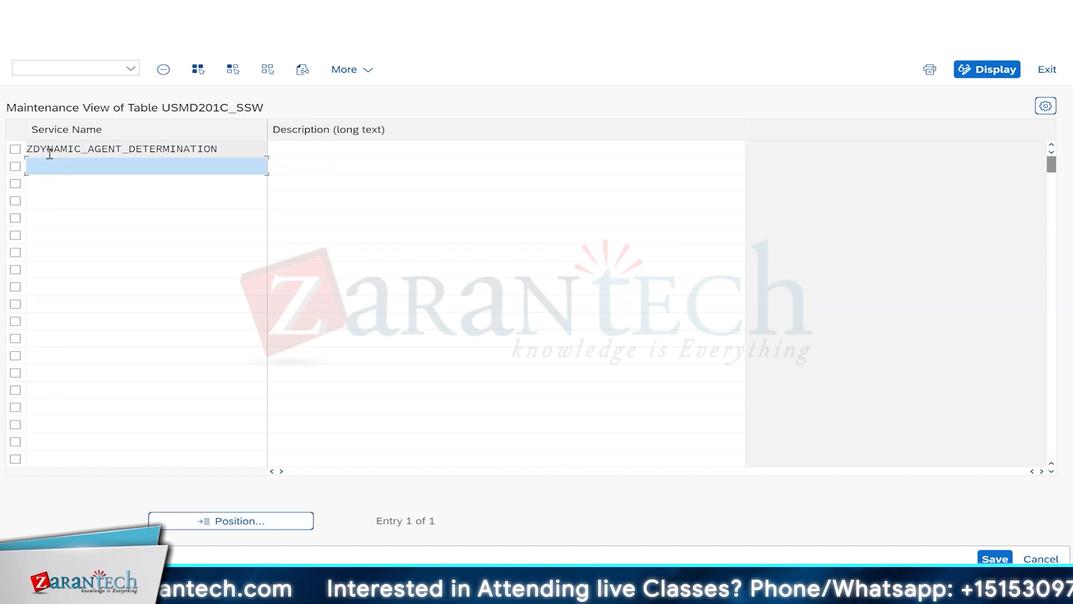
# Describe the ZDYNAMIC_AGENT_DETERMINATION service as "Dynamic AGent Determination"
pyautogui.click(358, 145)
pyautogui.write('Dynamic AGent Determination')
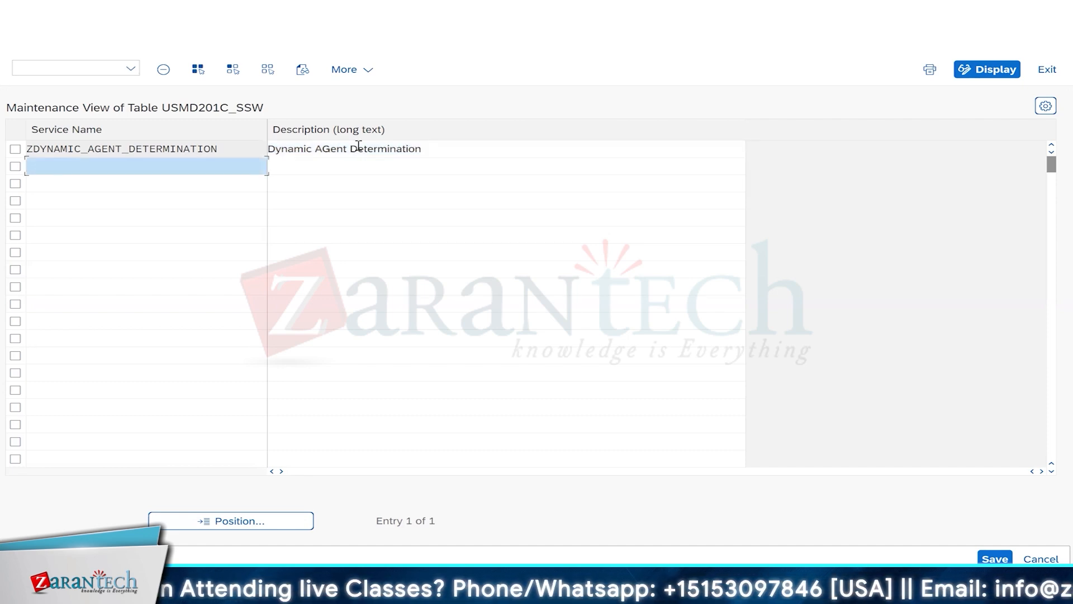
# Save the new service name to the MDG Demo workbench request S4HK904880 and return to the customizing structure
pyautogui.click(997, 560)
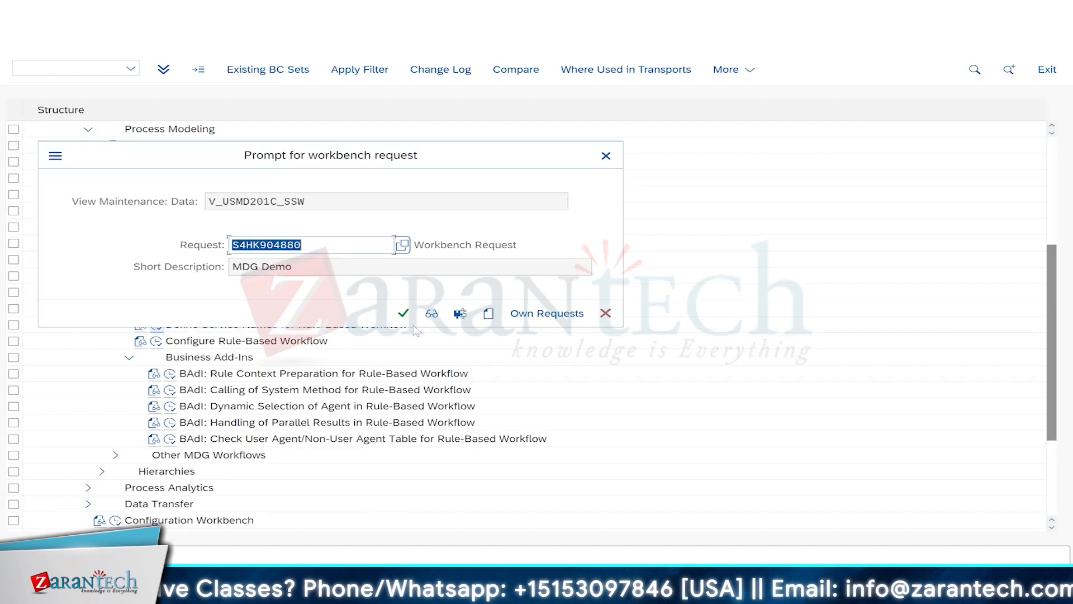
pyautogui.click(403, 313)
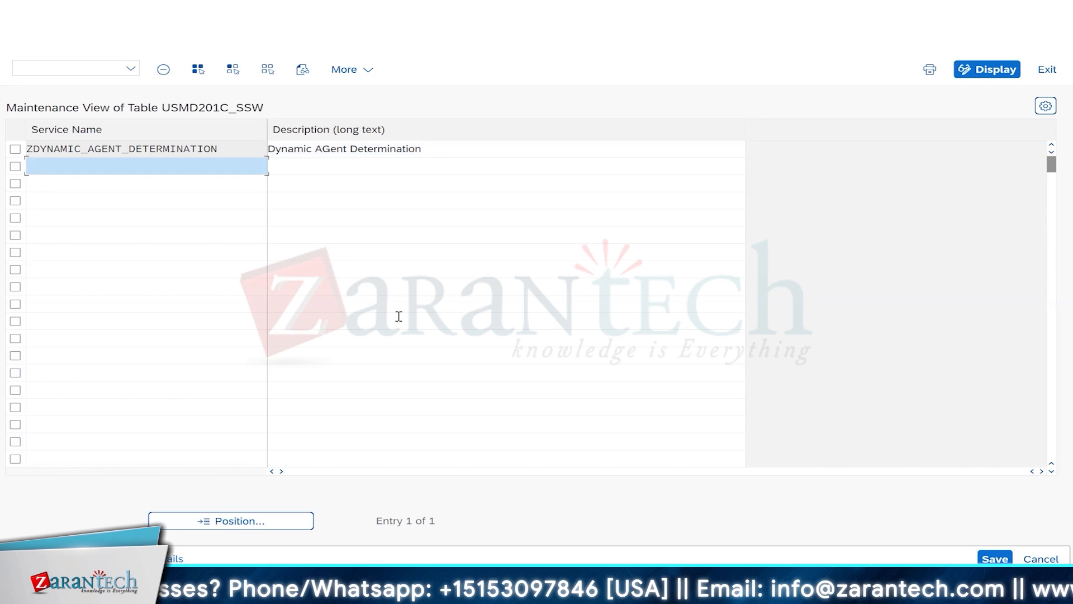
pyautogui.click(986, 557)
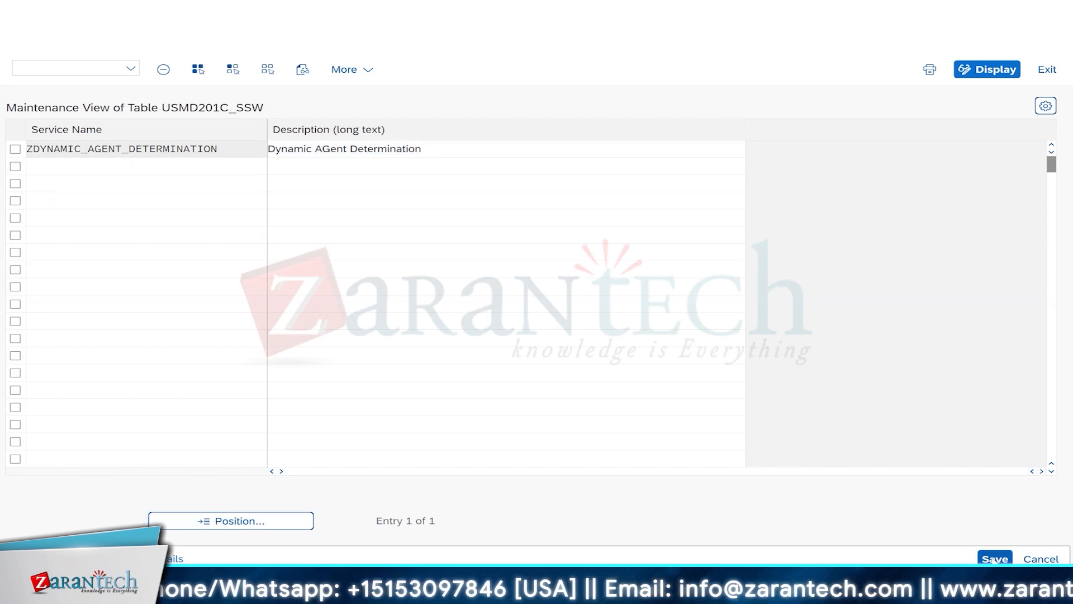
pyautogui.click(984, 71)
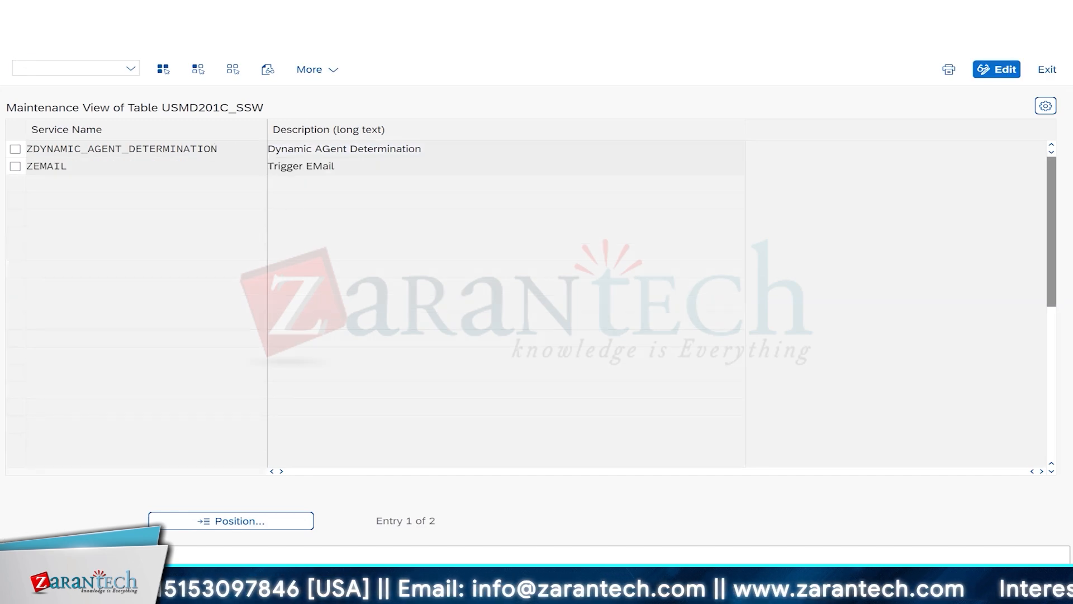
pyautogui.click(18, 40)
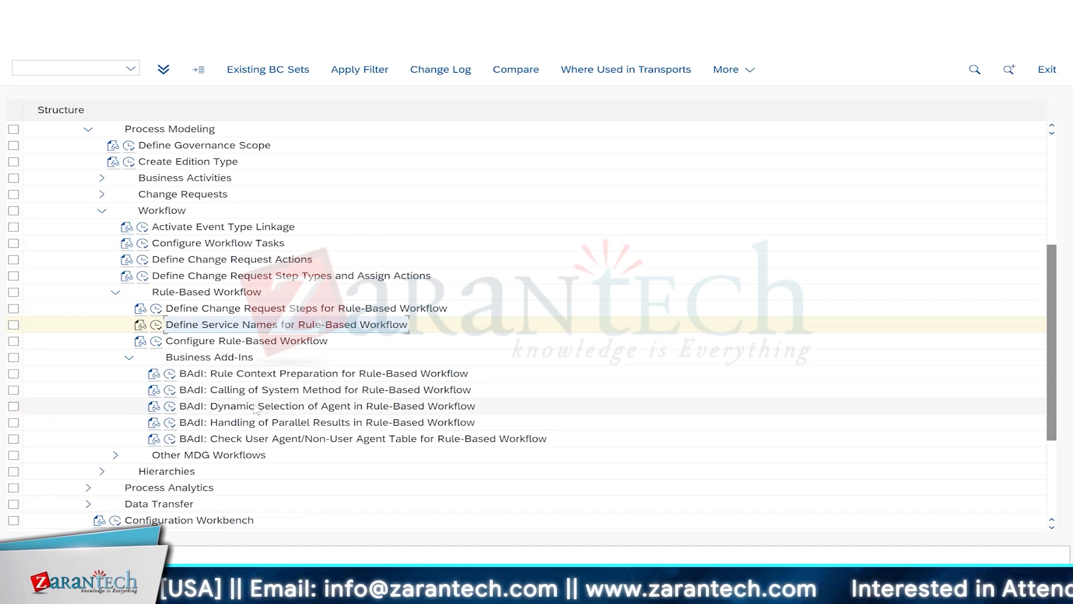
# Start an implementation of the BAdI for Dynamic Selection of Agent and name its enhancement implementation ZENH_DYNAMIC_AGENT
pyautogui.click(256, 408)
pyautogui.click(170, 407)
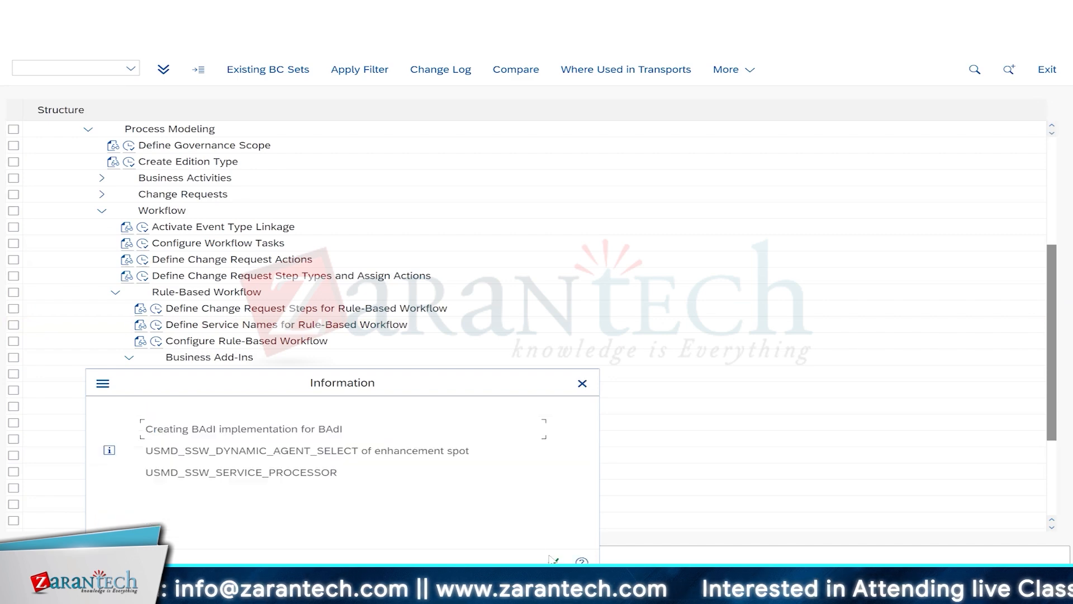
pyautogui.click(552, 559)
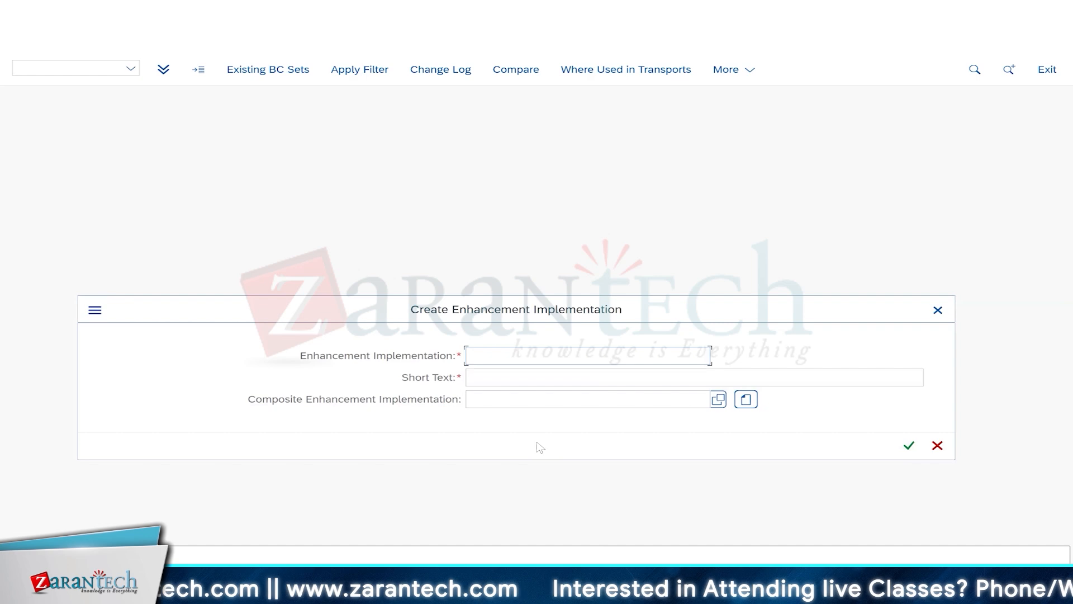
pyautogui.write('ZE')
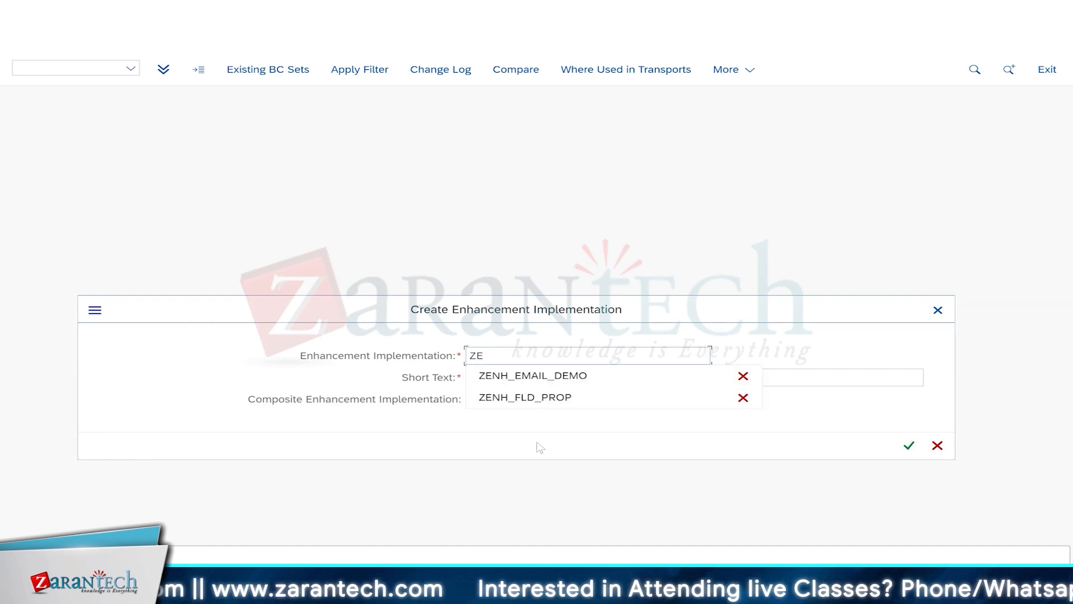
pyautogui.write('NH_DYNAMIC')
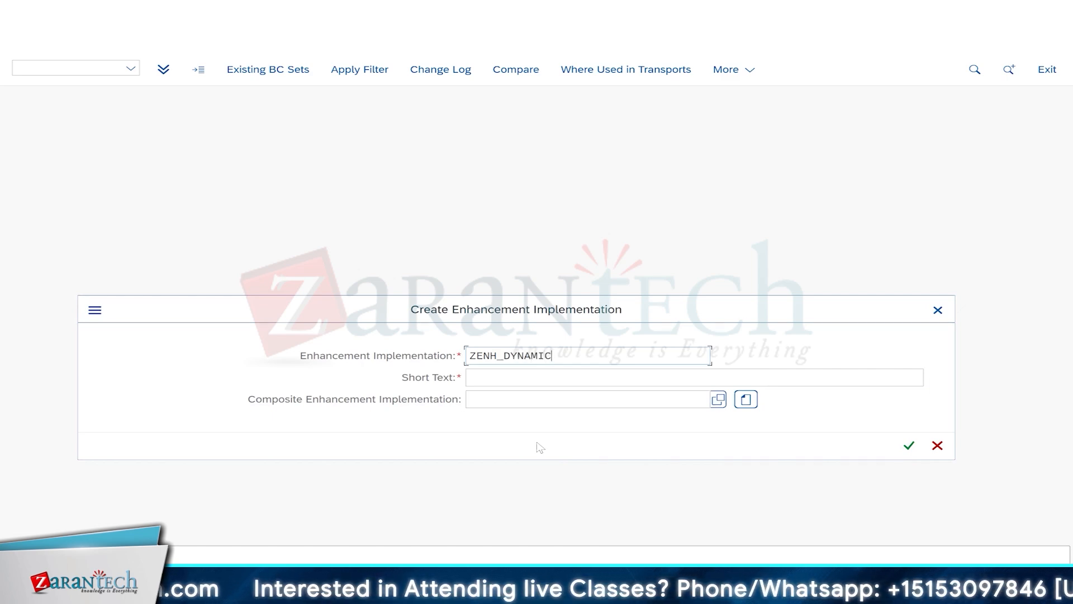
pyautogui.write('_AGENT')
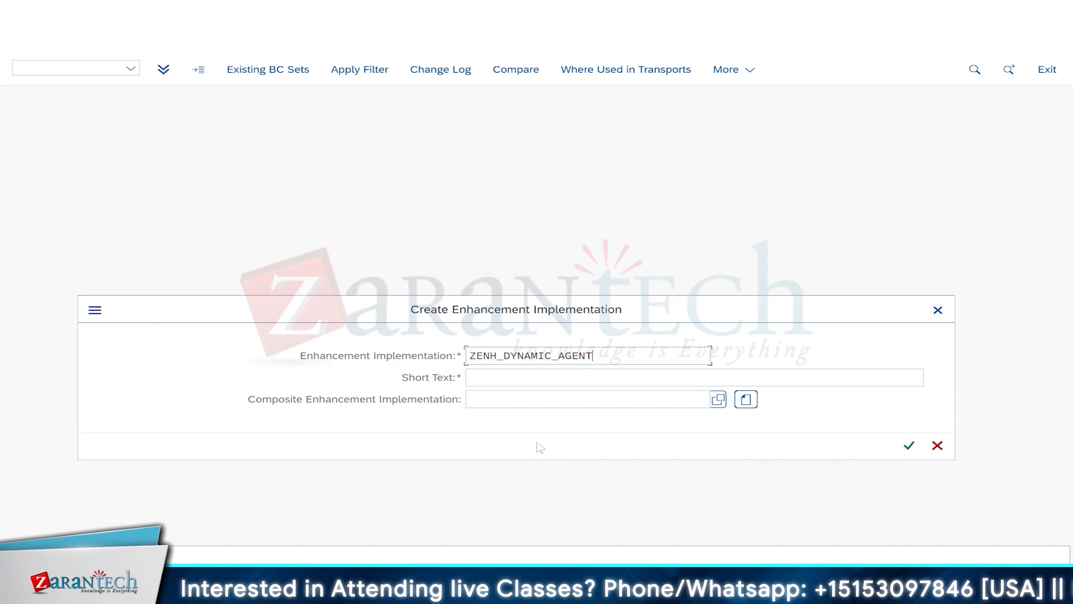
# Reuse ZENH_DYNAMIC_AGENT as the short text and create the enhancement implementation as a local object
pyautogui.moveTo(610, 356); pyautogui.dragTo(279, 356)
pyautogui.hotkey('ctrl', 'c')
pyautogui.click(484, 378)
pyautogui.hotkey('ctrl', 'v')
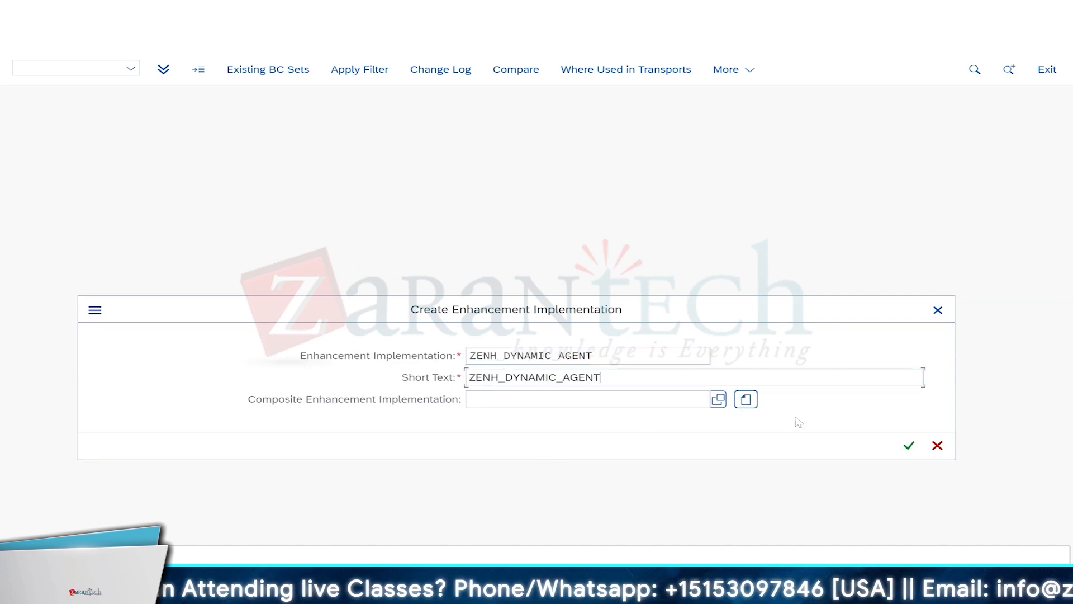
pyautogui.click(909, 445)
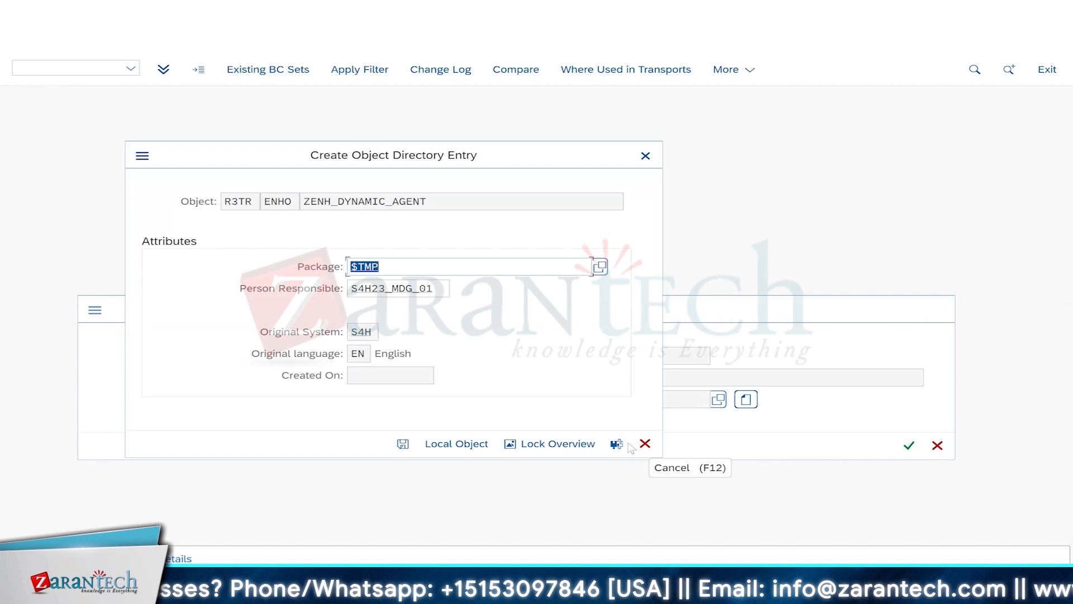
pyautogui.click(454, 448)
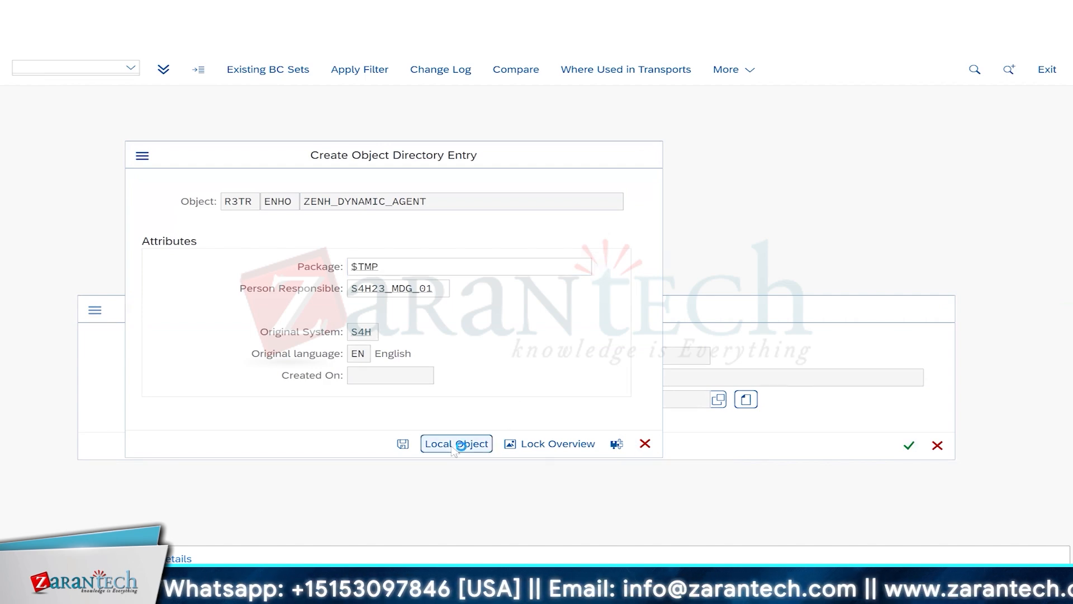
# Name the BAdI implementation ZIMPL_DYNAMIC_AGENT for the definition USMD_SSW_DYNAMIC_AGENT_SELECT
pyautogui.write('ZIMPL')
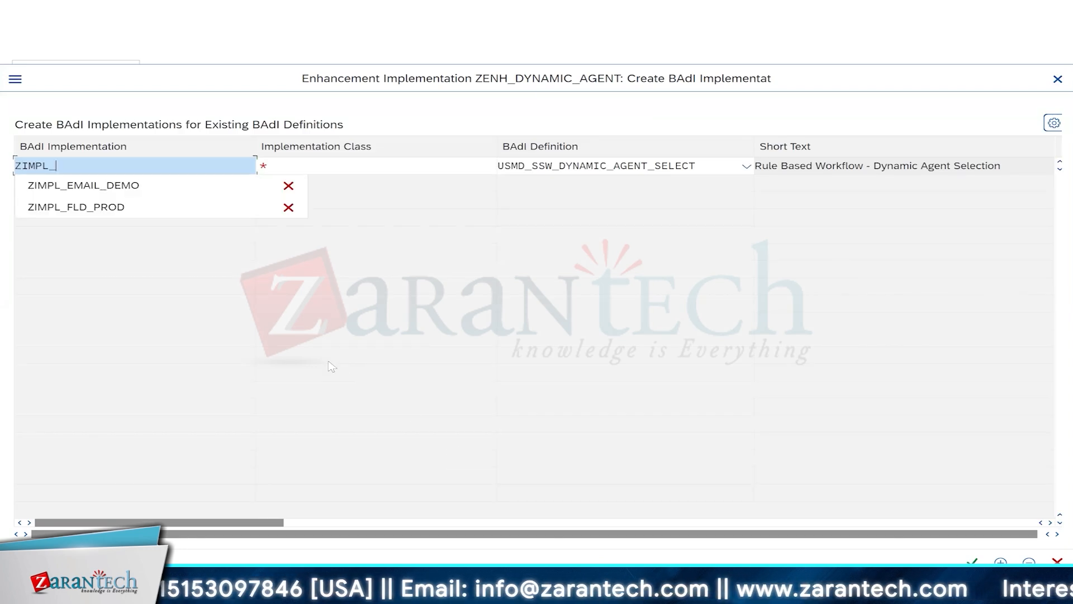
pyautogui.write('_')
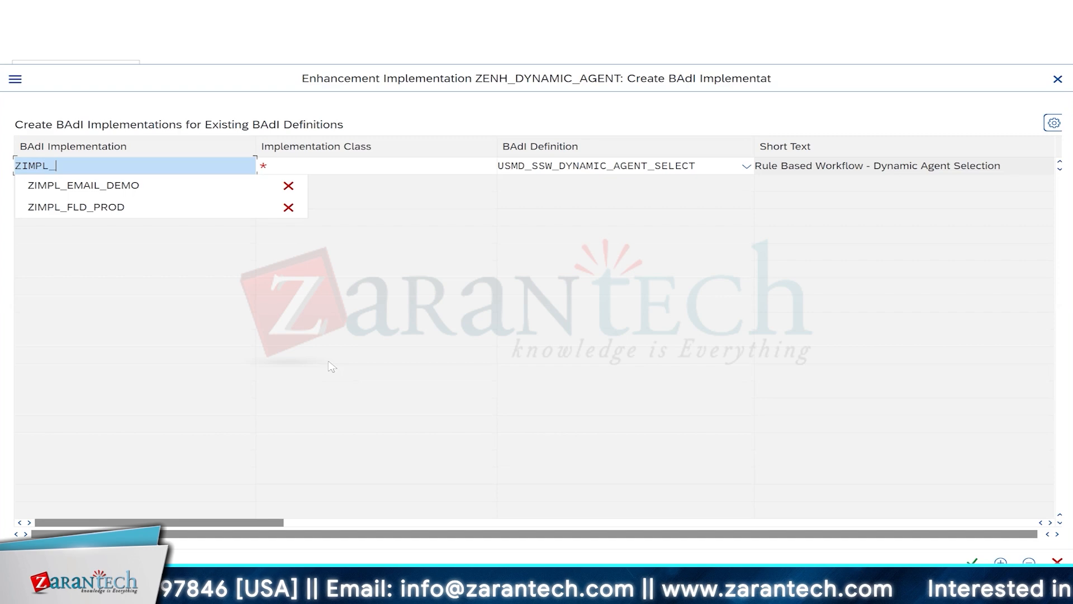
pyautogui.write('DYNAMIC_AGENT')
pyautogui.press('Tab')
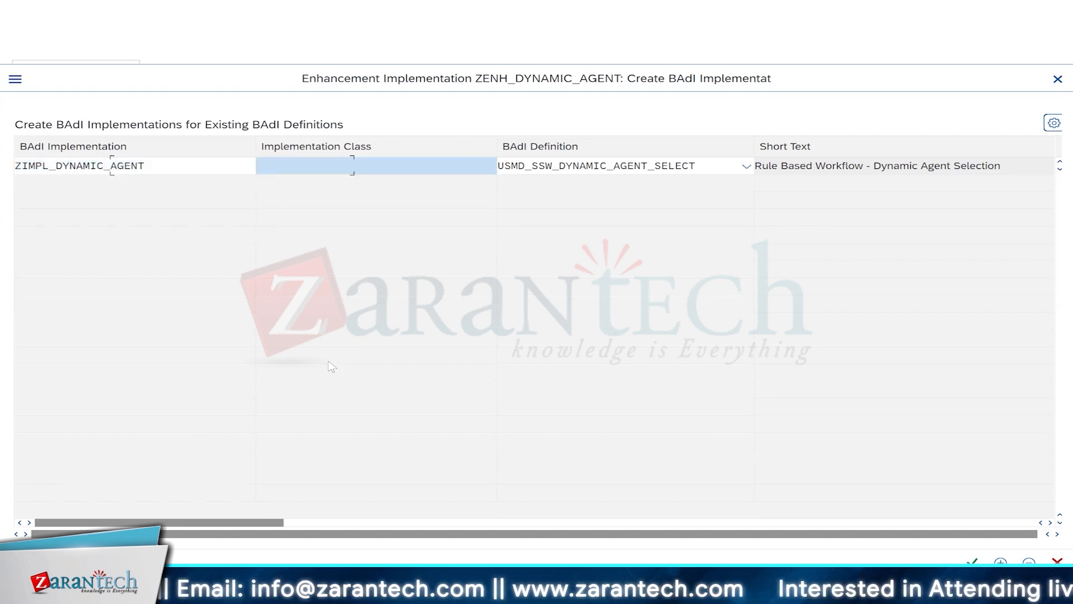
# Enter ZCL_DYNAMIC as the implementation class and confirm the BAdI implementation details
pyautogui.write('ZCL_')
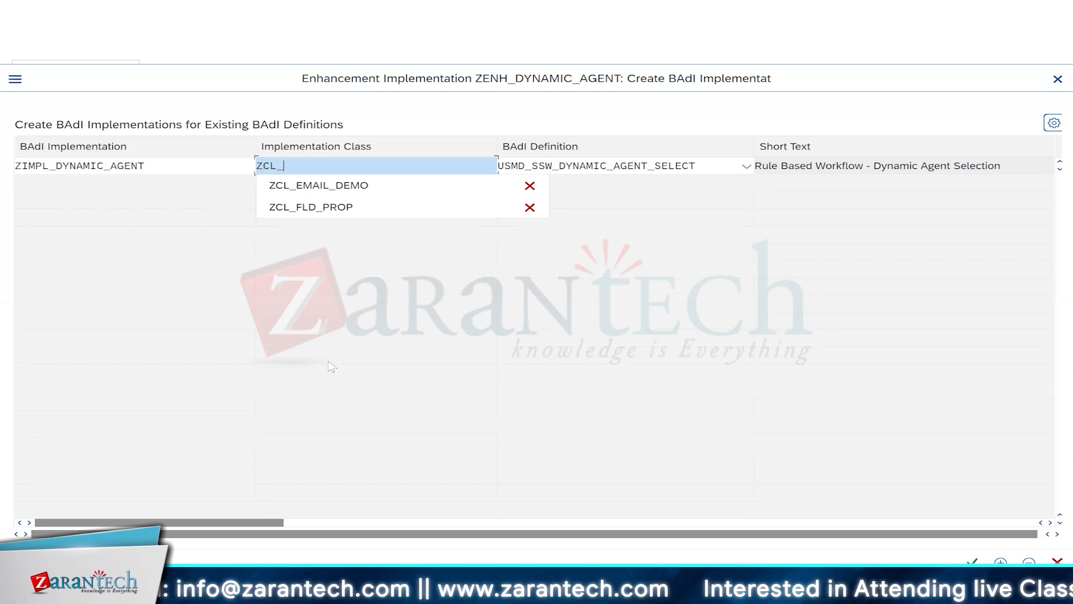
pyautogui.write('DYNAMIC')
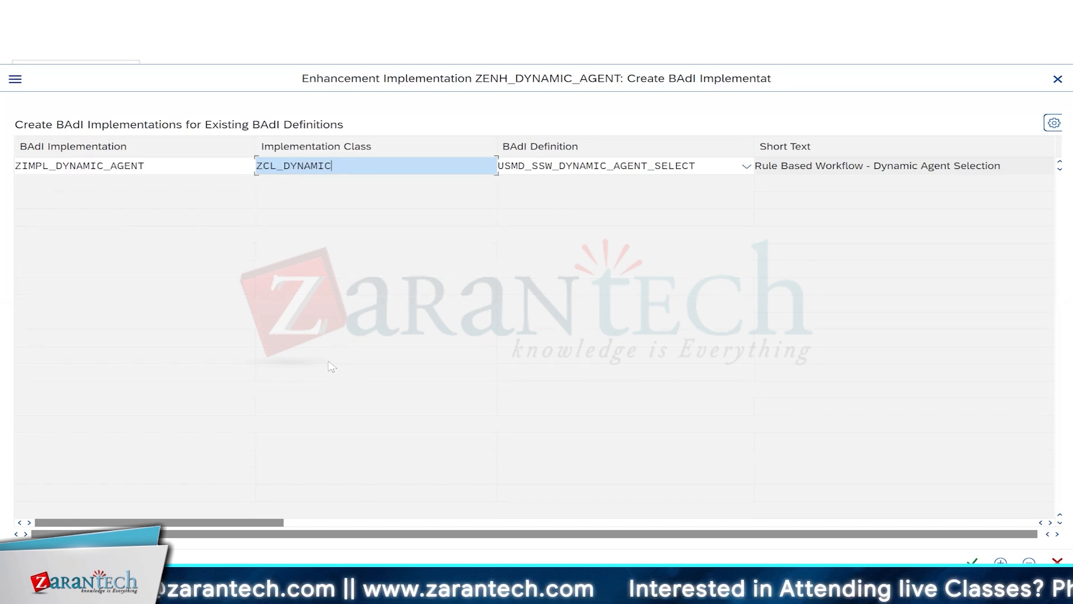
pyautogui.press('Return')
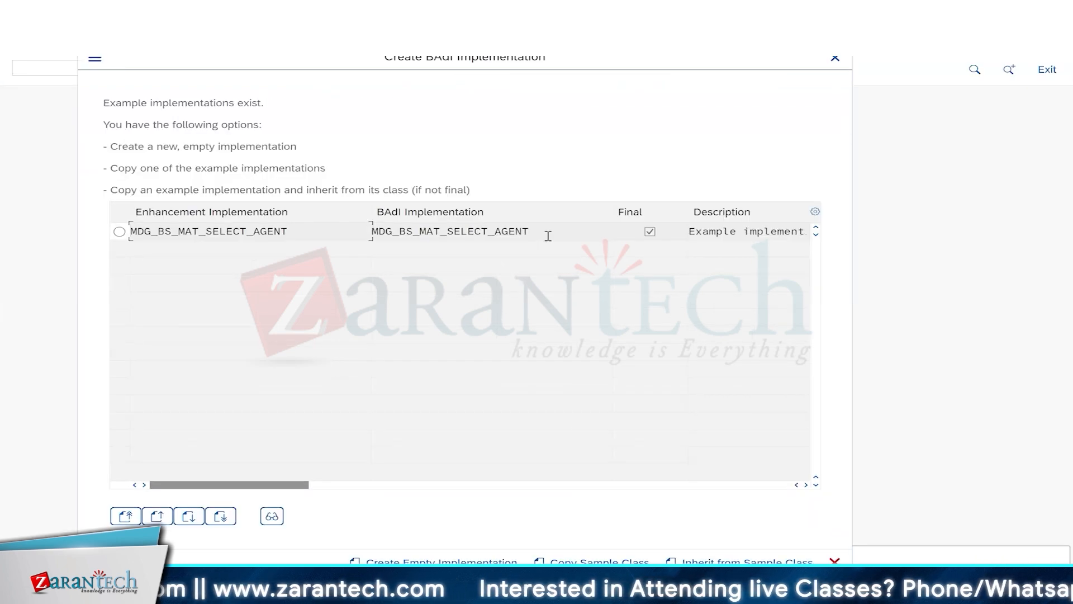
# Copy the sample class of the example implementation MDG_BS_MAT_SELECT_AGENT and store it as a local object
pyautogui.press('Tab')
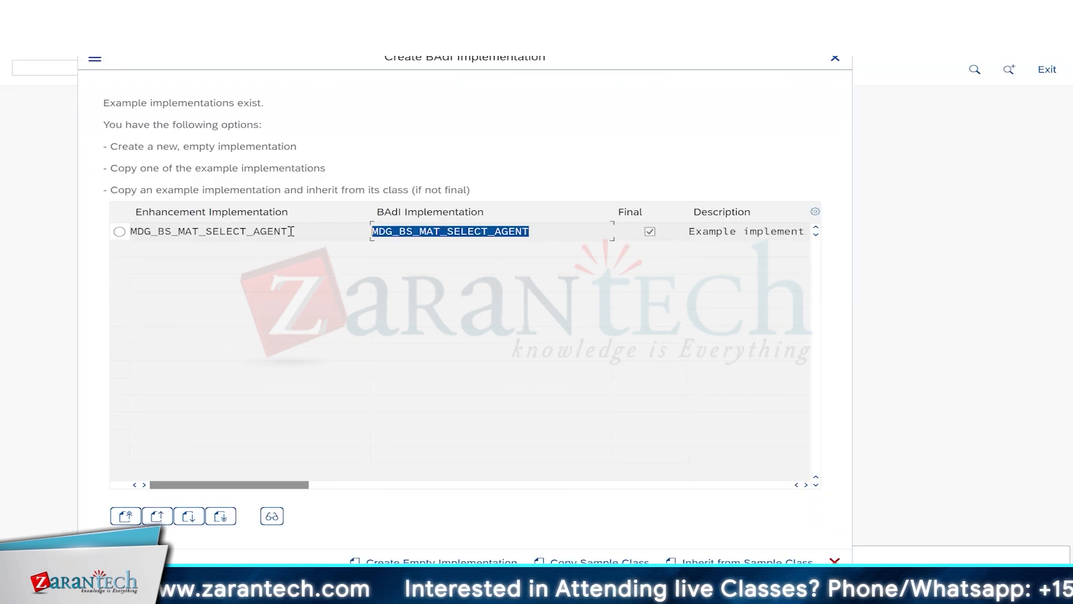
pyautogui.click(119, 231)
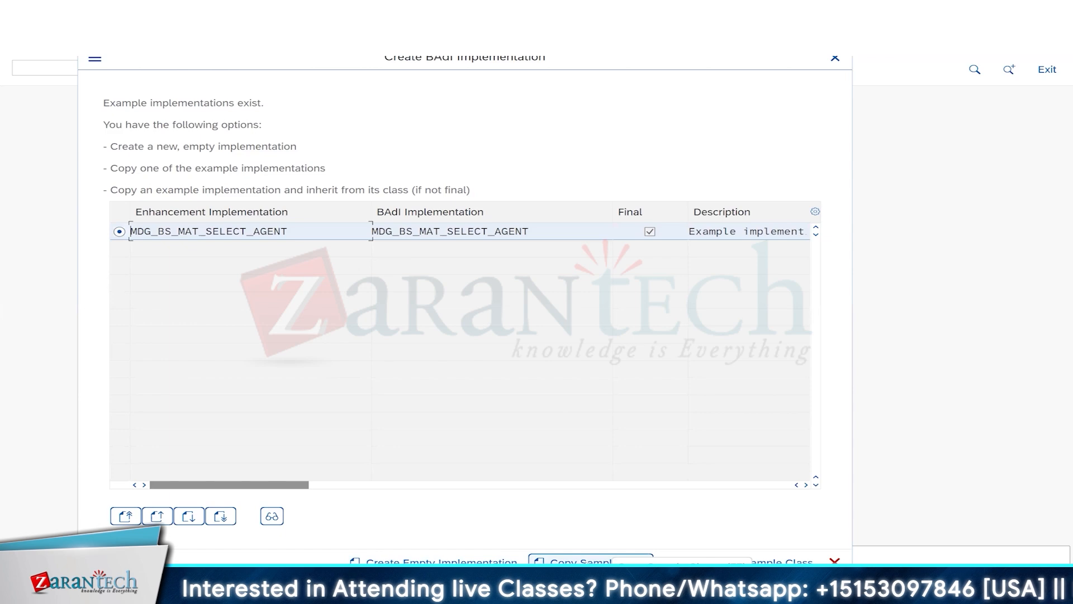
pyautogui.click(587, 560)
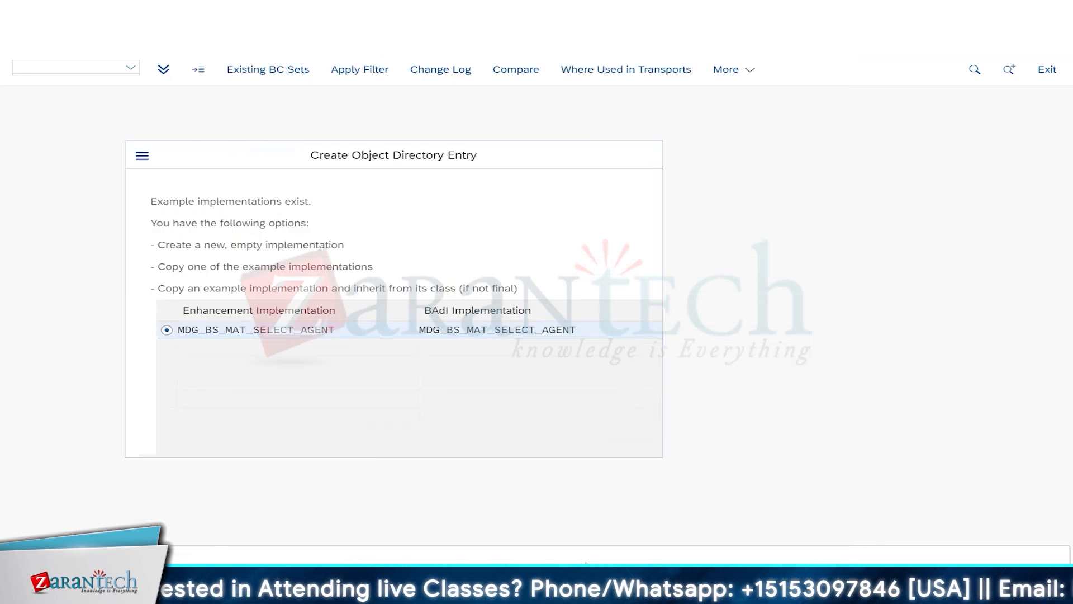
pyautogui.click(464, 450)
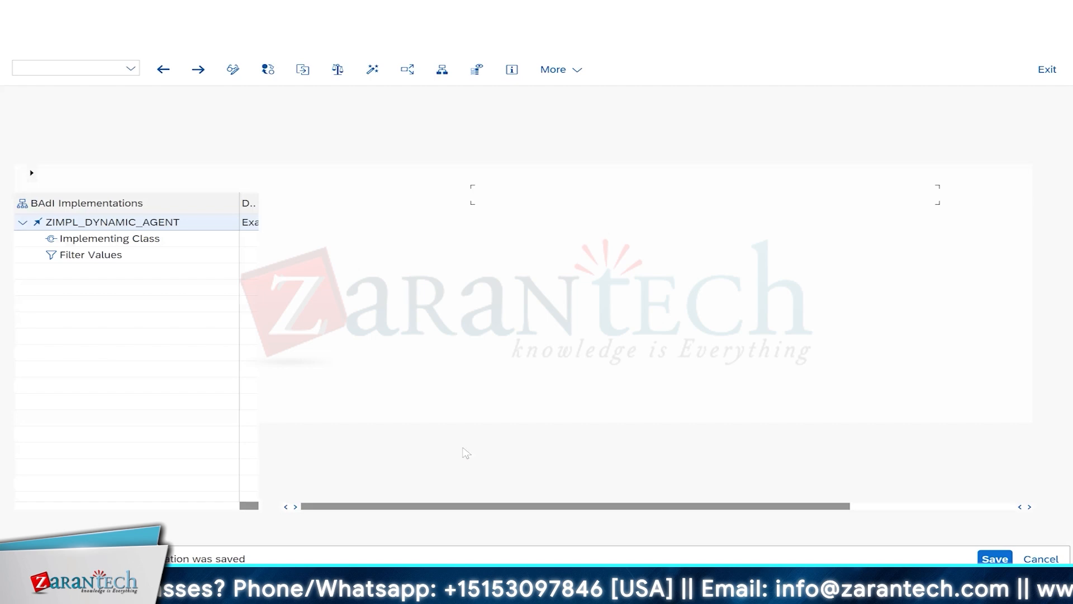
# Add a filter combination to ZIMPL_DYNAMIC_AGENT with SERVICE_NAME = ZDYNAMIC_AGENT_DETERMINATION and save the implementation
pyautogui.click(92, 258)
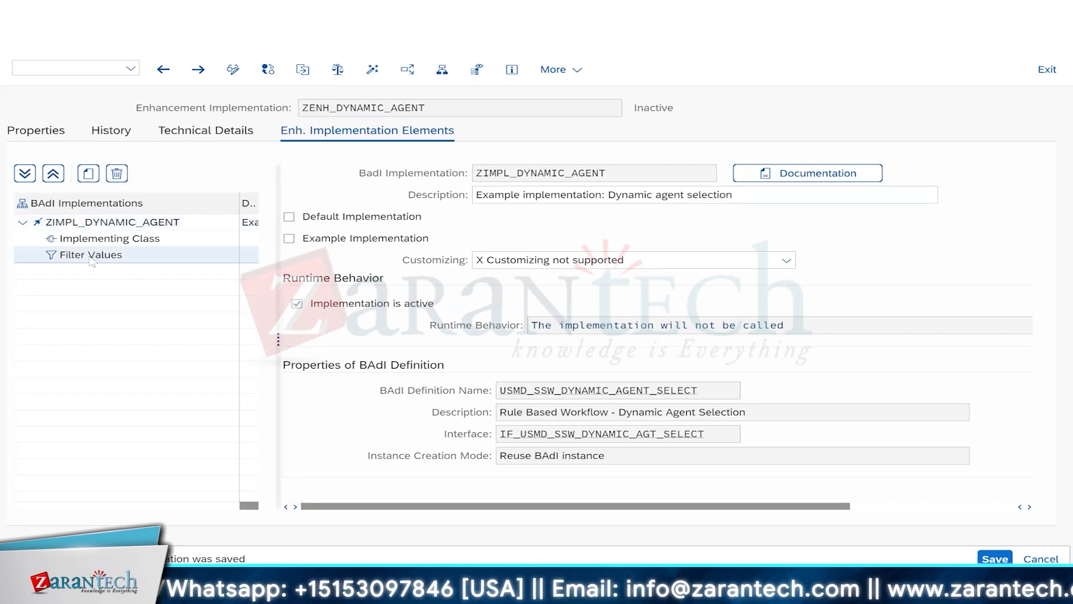
pyautogui.click(416, 196)
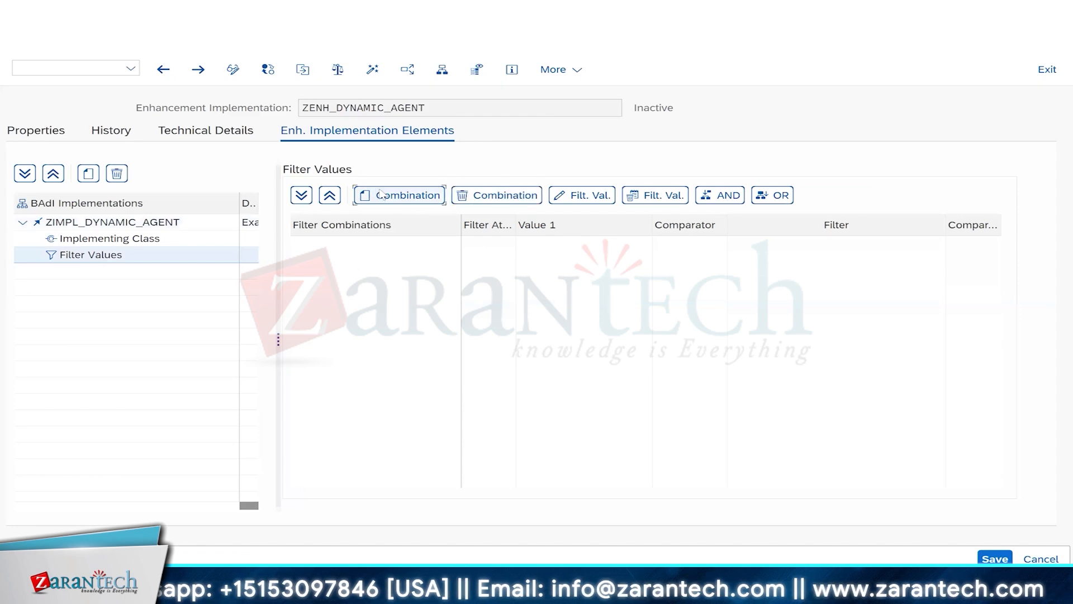
pyautogui.click(532, 263)
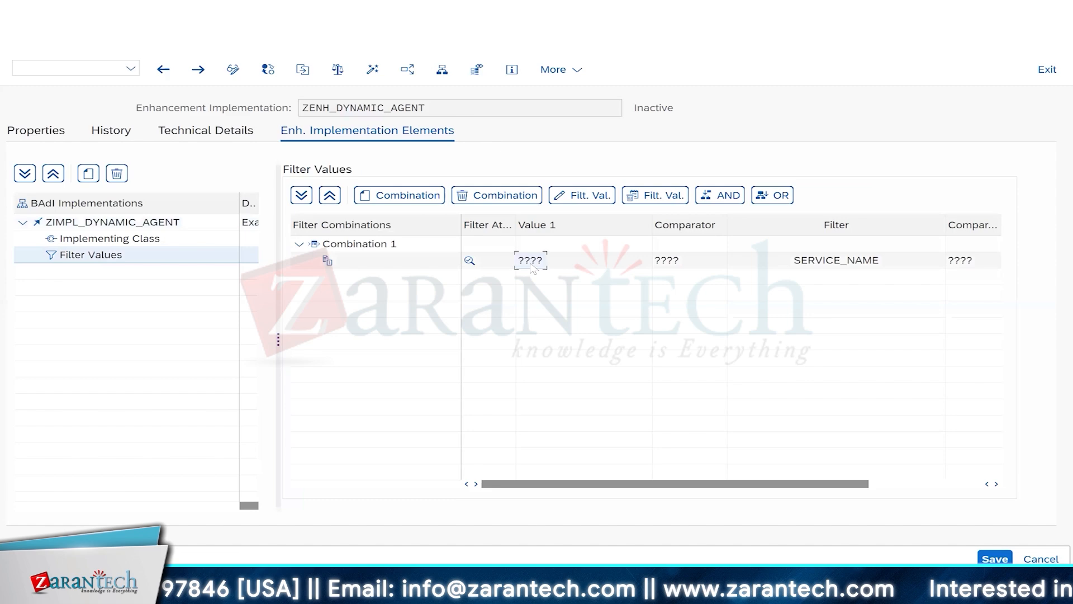
pyautogui.doubleClick(533, 263)
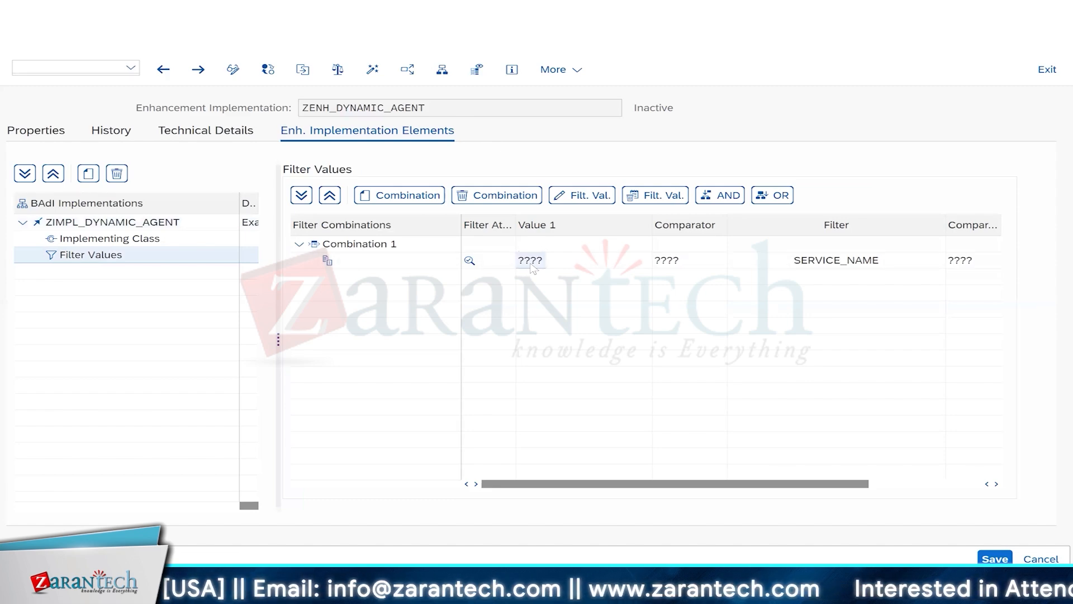
pyautogui.click(305, 429)
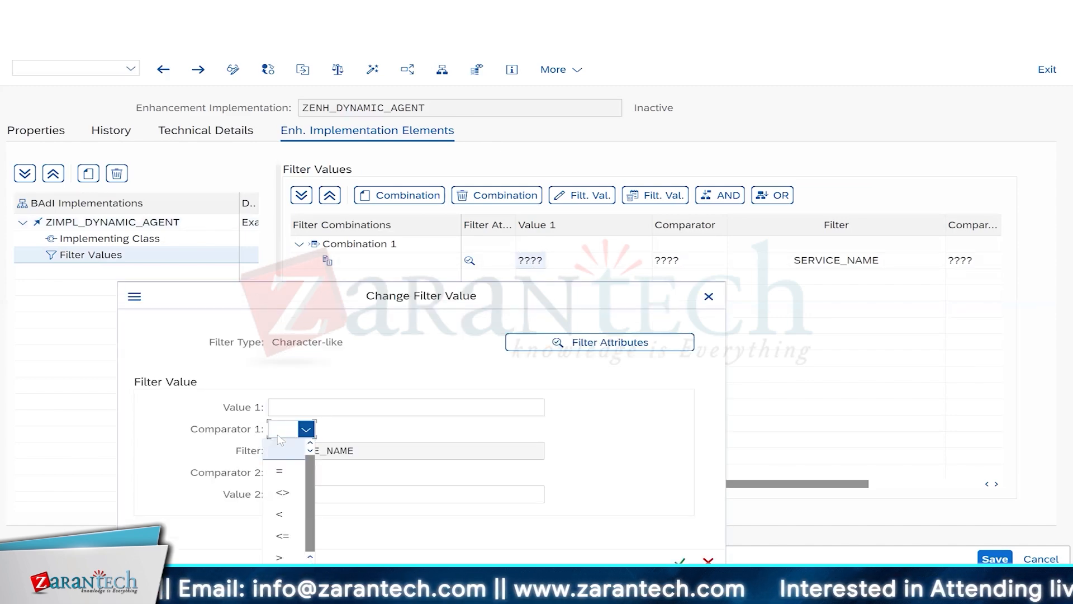
pyautogui.click(279, 470)
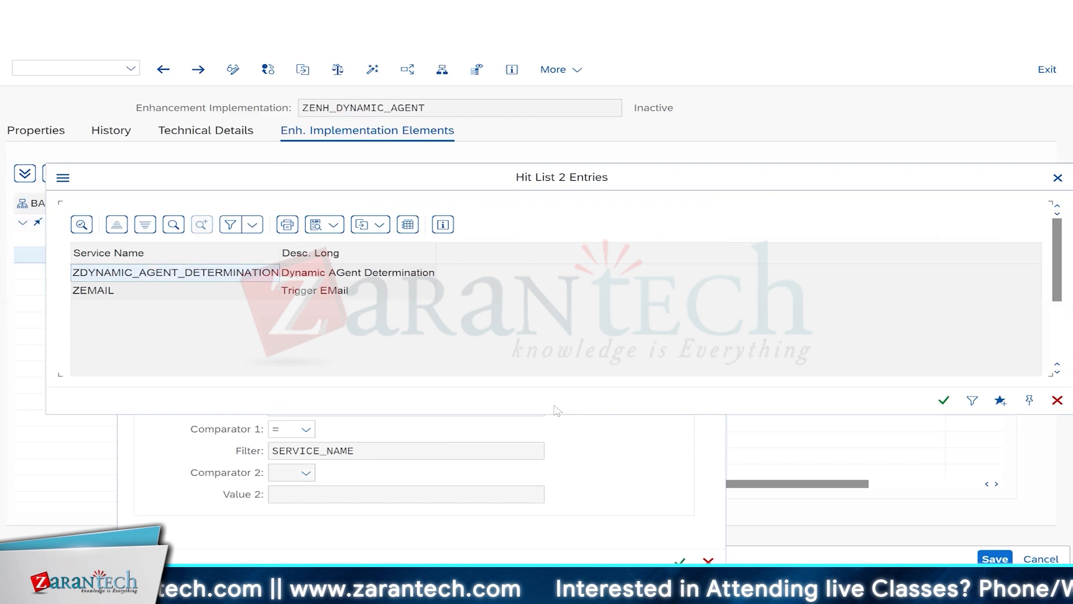
pyautogui.doubleClick(190, 277)
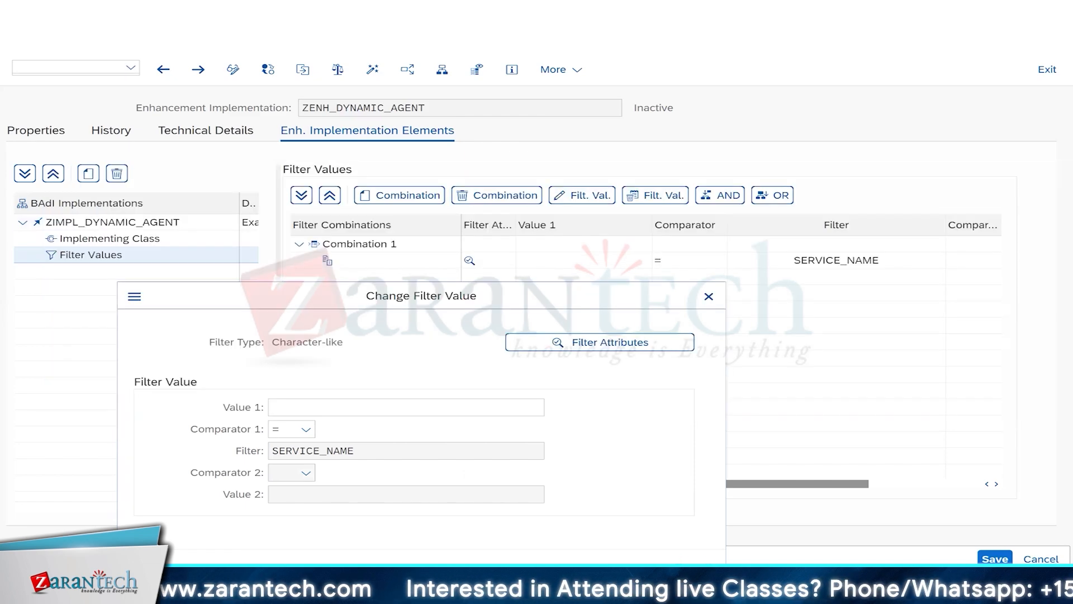
pyautogui.click(679, 558)
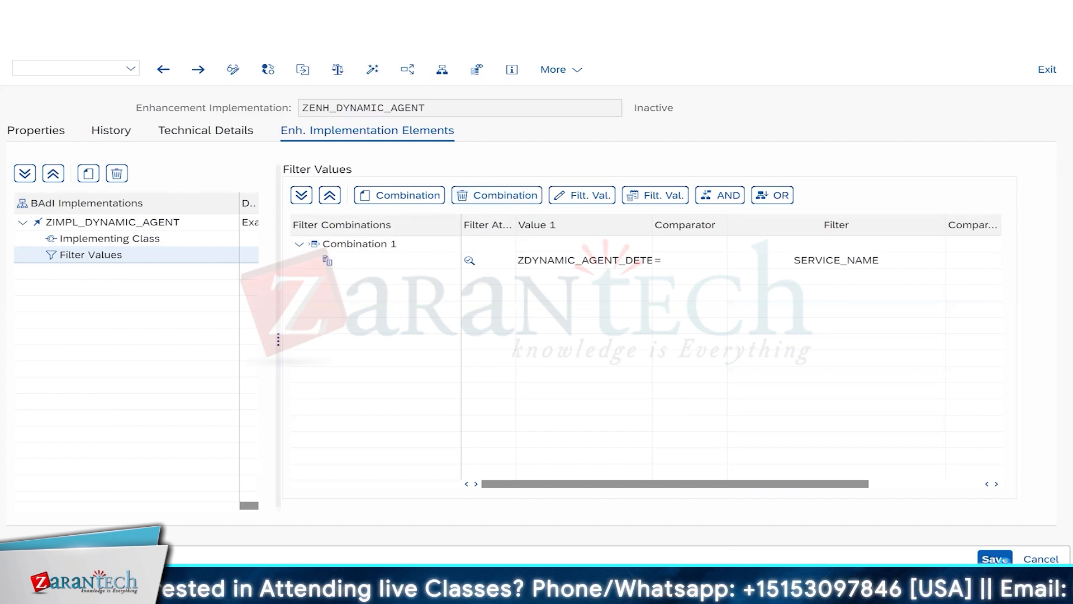
pyautogui.click(995, 559)
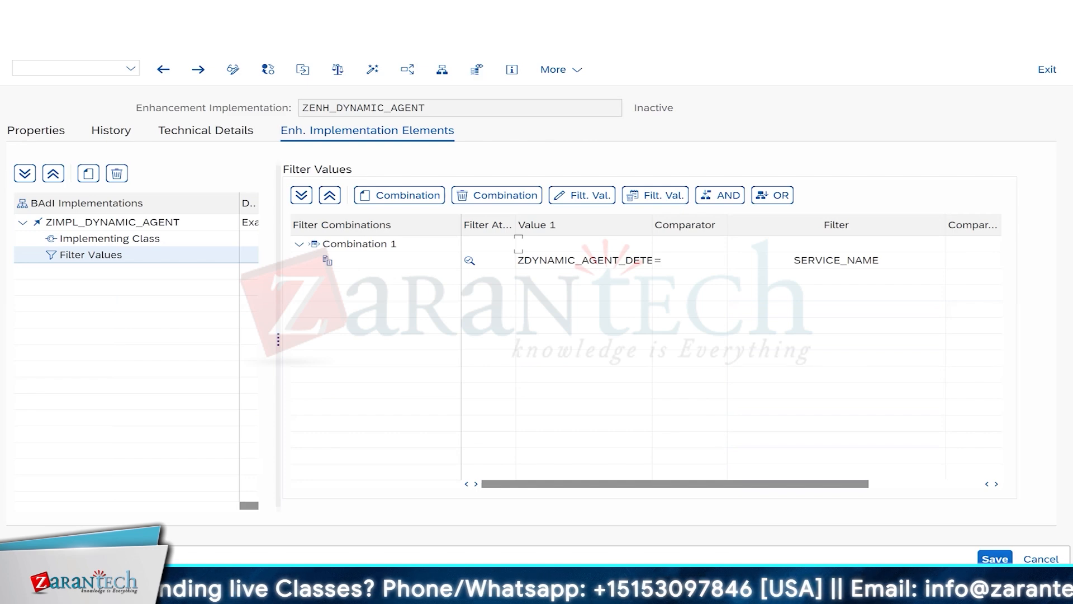
# Switch to the Excel workflow sheet and review the System badi row against the Service Name column
pyautogui.hotkey('alt', 'Tab')
pyautogui.click(571, 501)
pyautogui.click(585, 427)
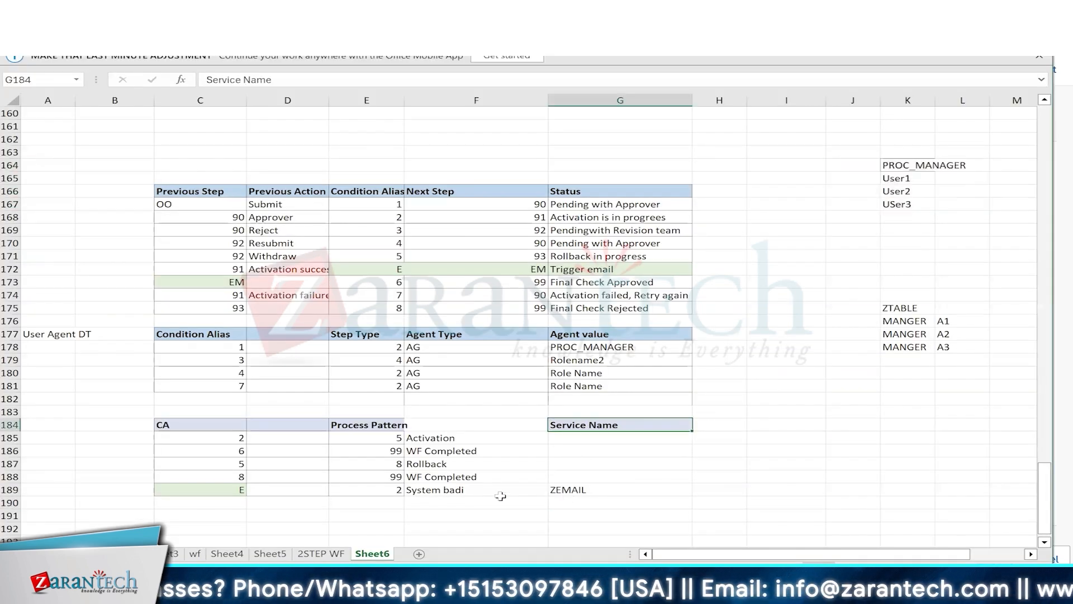
pyautogui.moveTo(381, 492); pyautogui.dragTo(582, 488)
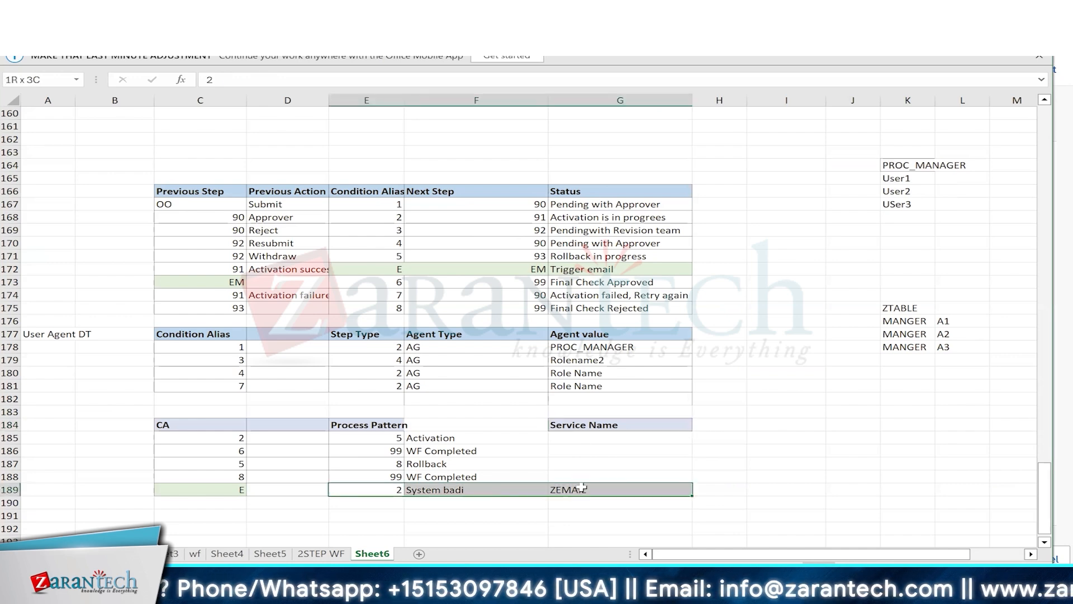
pyautogui.click(583, 425)
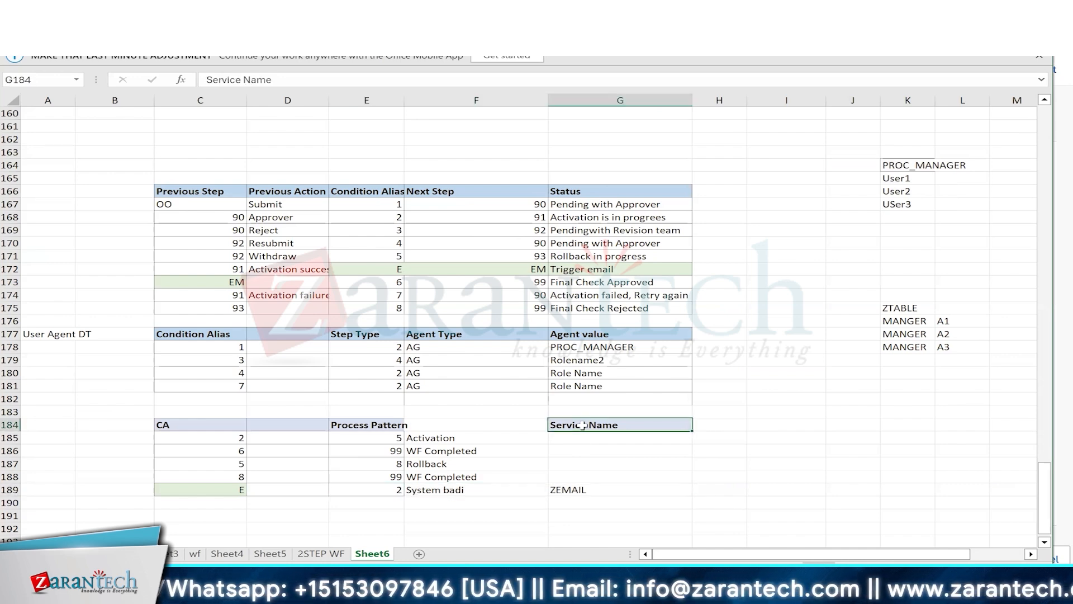
pyautogui.click(718, 190)
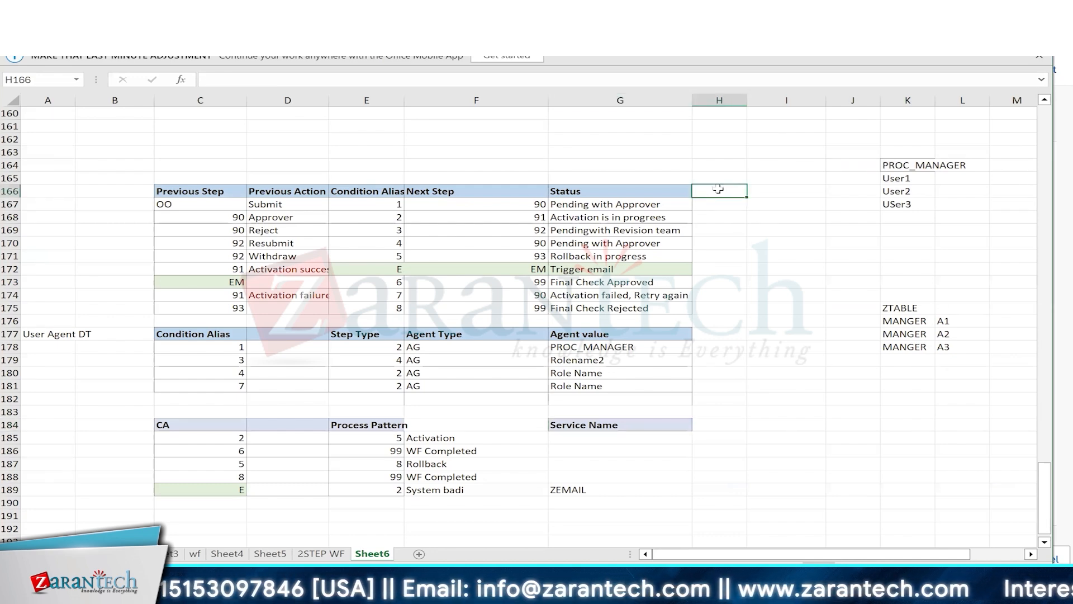
pyautogui.write('Z')
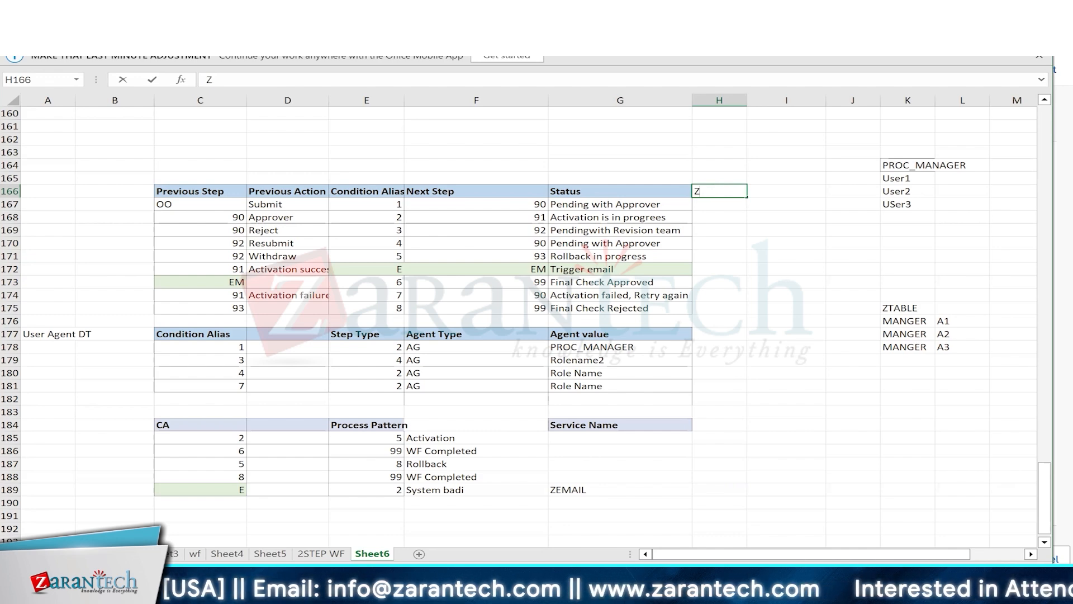
# Switch to Business Rule Framework plus, reload it and examine the Dyn Agt Sel Service column of the Single Value Decision Table
pyautogui.moveTo(451, 583)
pyautogui.click(805, 517)
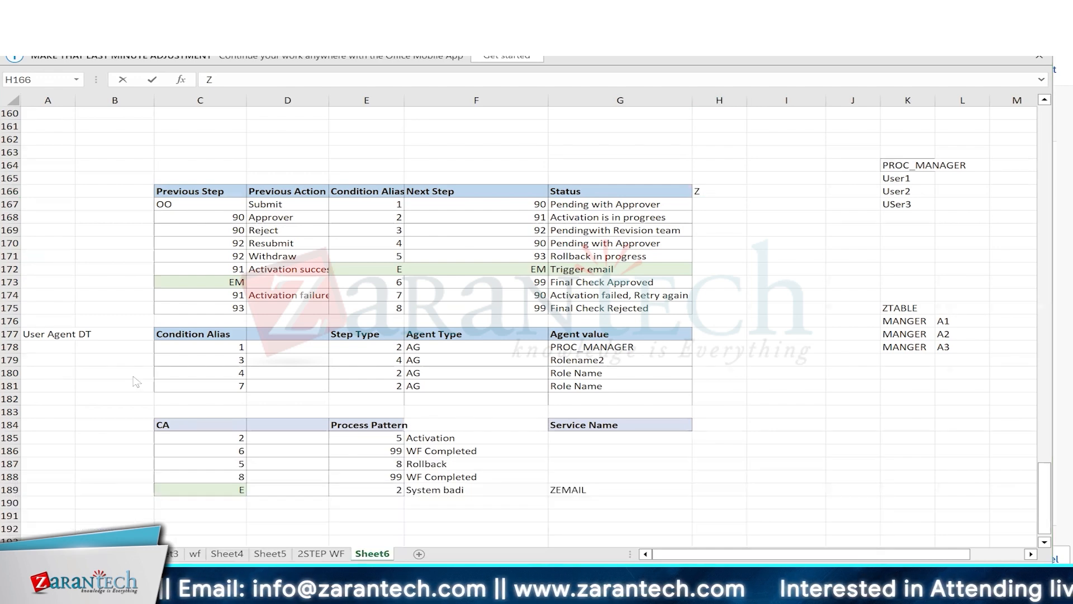
pyautogui.click(138, 342)
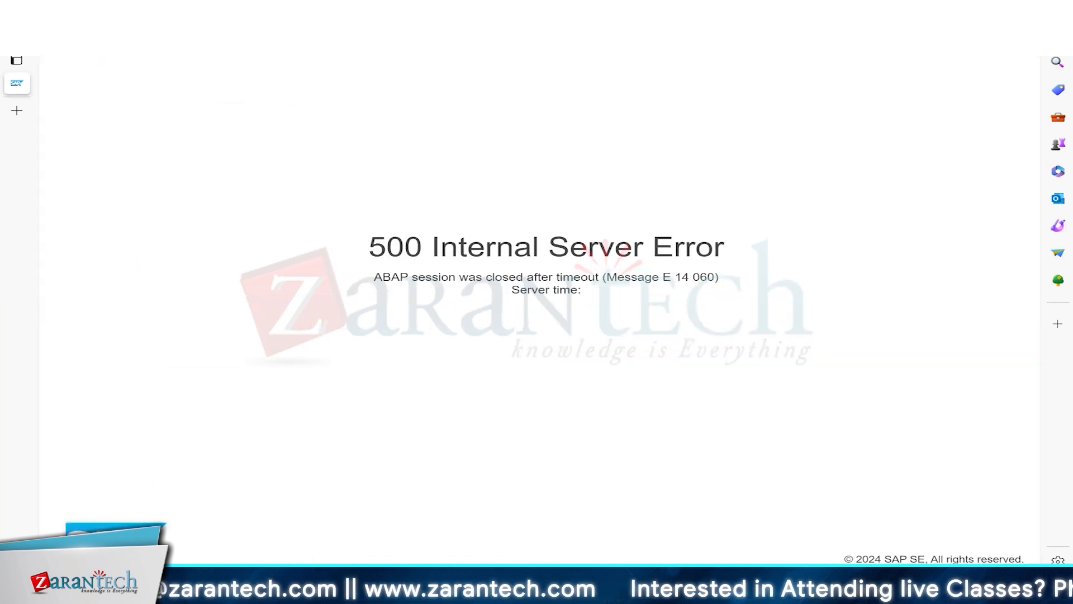
pyautogui.press('F5')
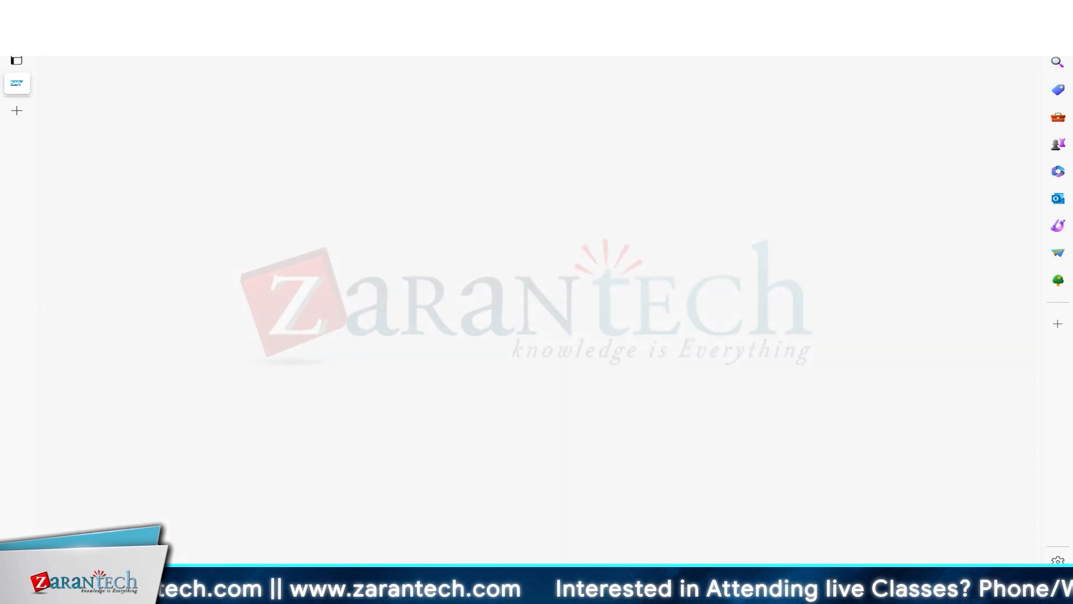
pyautogui.click(65, 283)
pyautogui.click(161, 340)
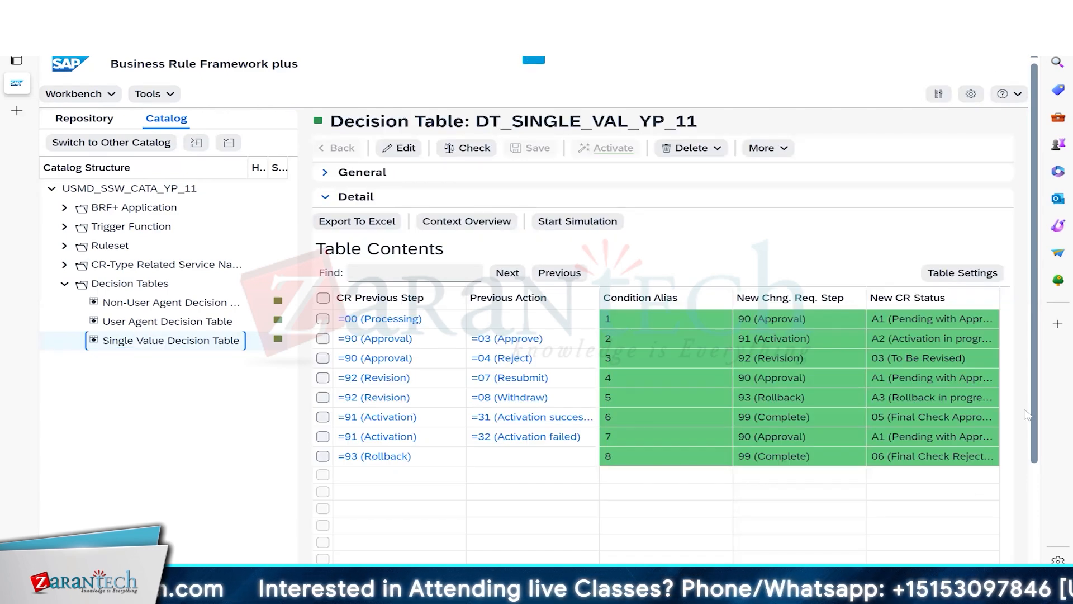
pyautogui.scroll(-3, 646, 461)
pyautogui.moveTo(645, 463); pyautogui.dragTo(1012, 467)
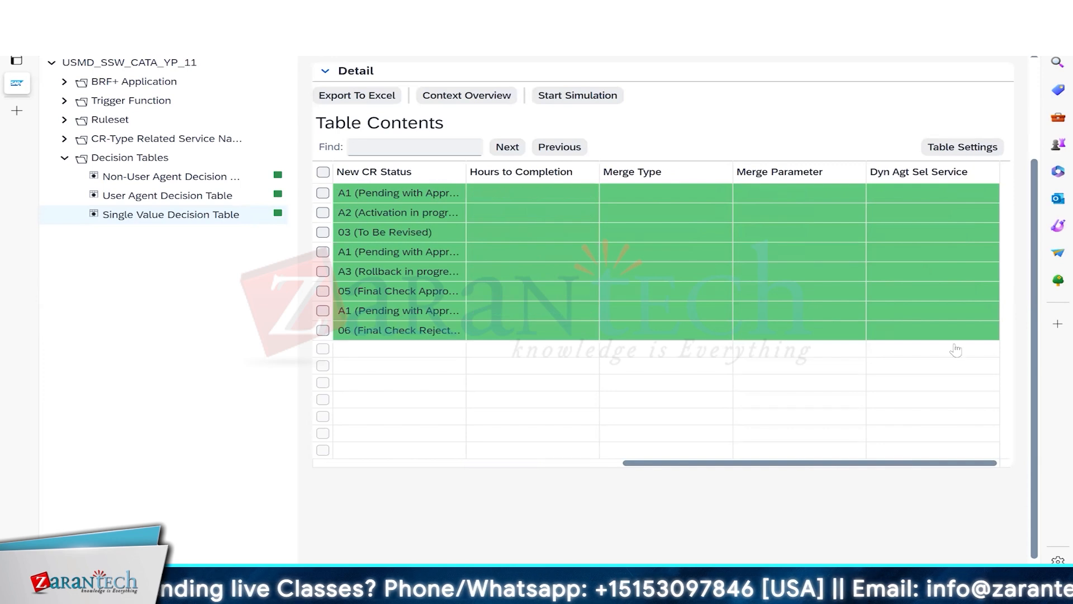
pyautogui.scroll(2, 959, 352)
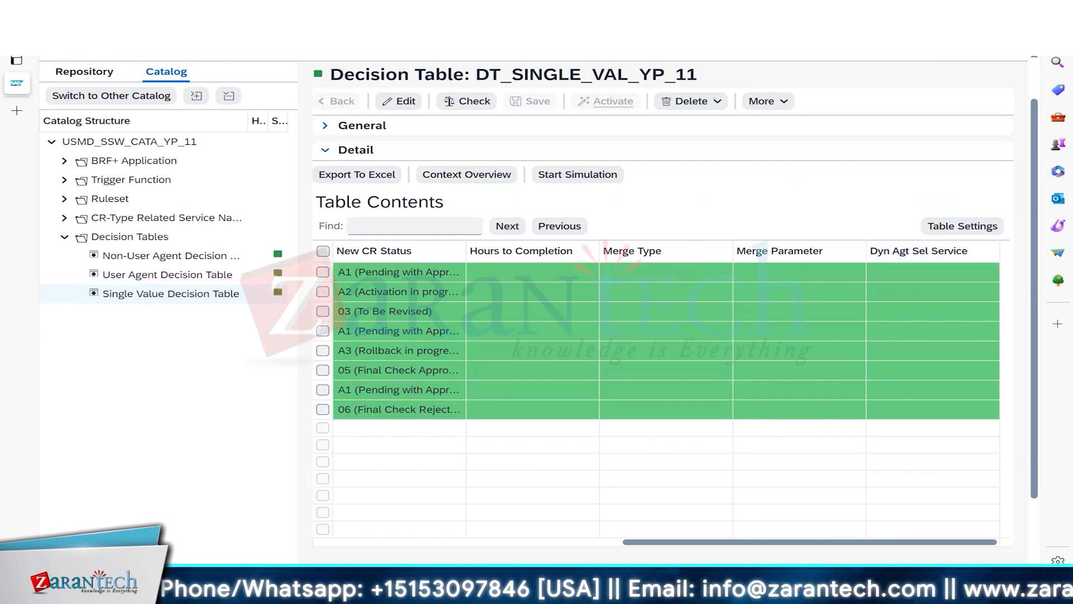
# Switch back to Excel, enter the heading "Dynamic Agent Selection Servoce Name" in H166 and fit column H to its text
pyautogui.hotkey('alt', 'Tab')
pyautogui.press('BackSpace')
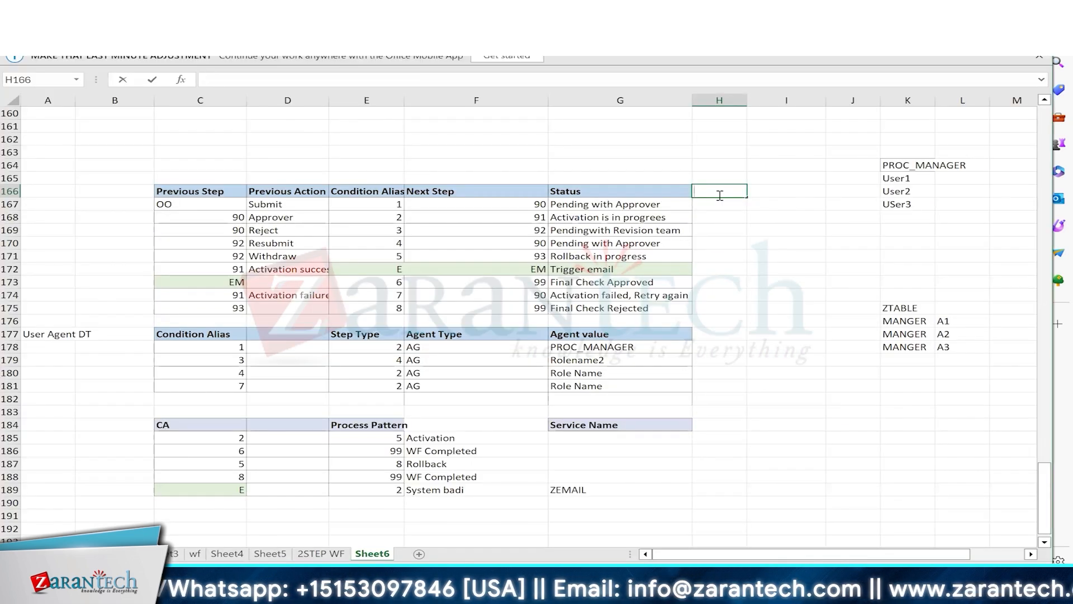
pyautogui.write('D')
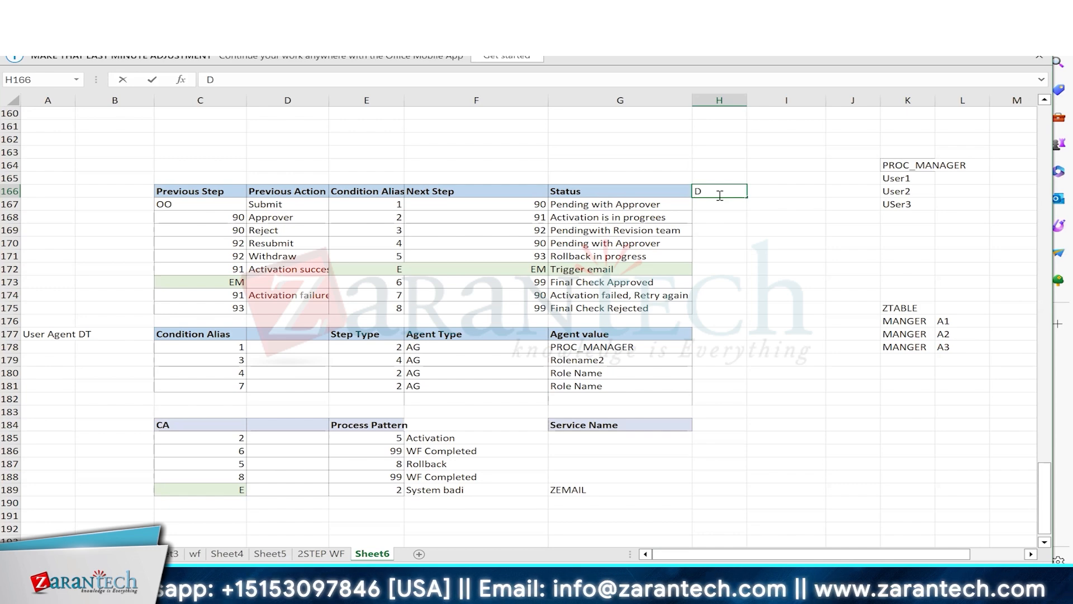
pyautogui.write('ynamic AGent Selection Ser')
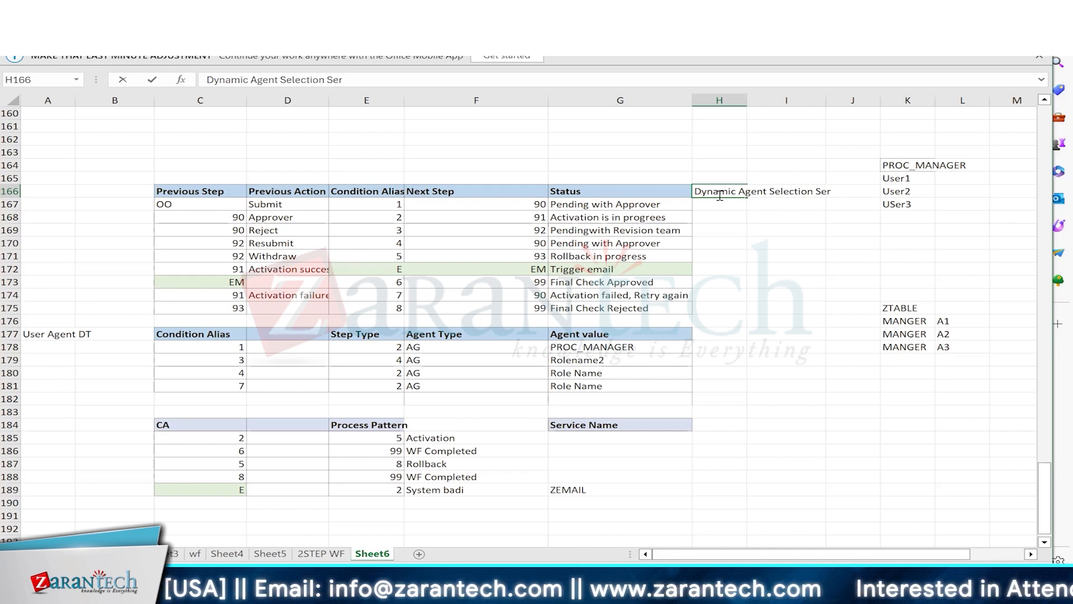
pyautogui.write('voce Name')
pyautogui.press('Return')
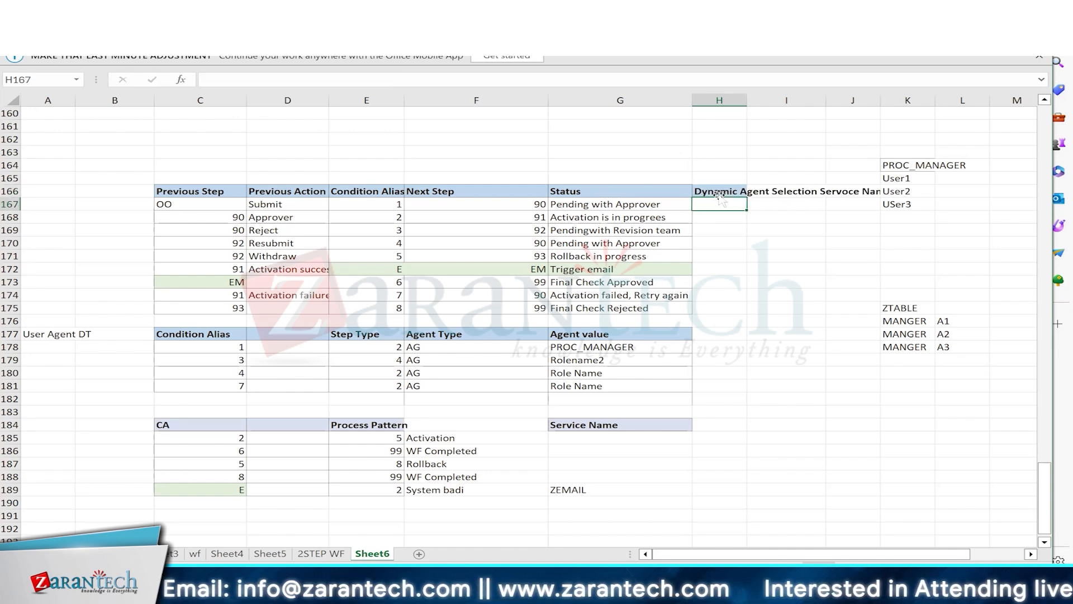
pyautogui.doubleClick(745, 100)
pyautogui.click(773, 306)
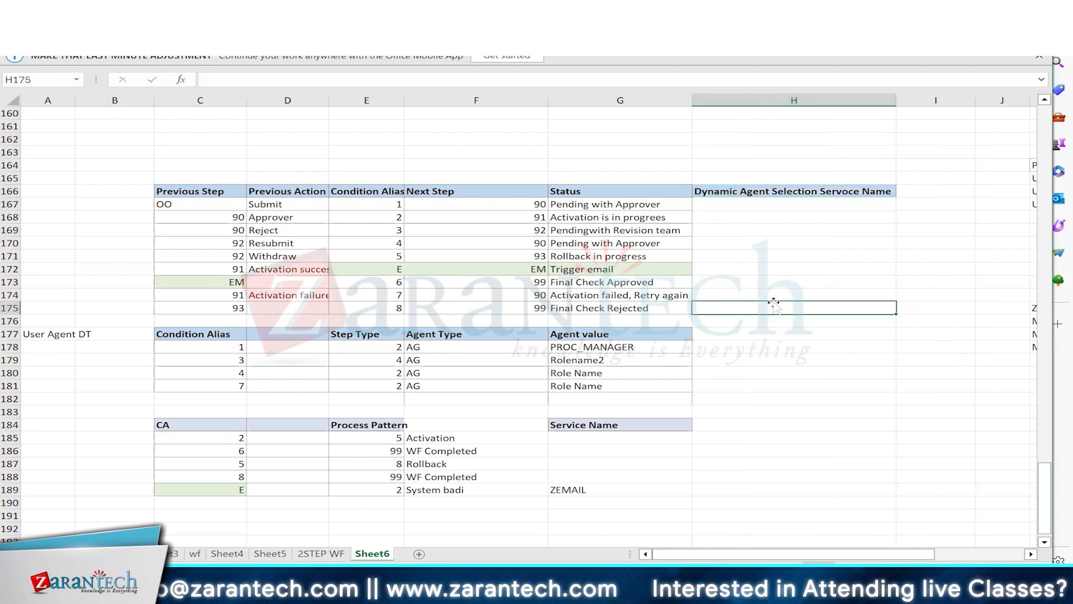
pyautogui.click(742, 194)
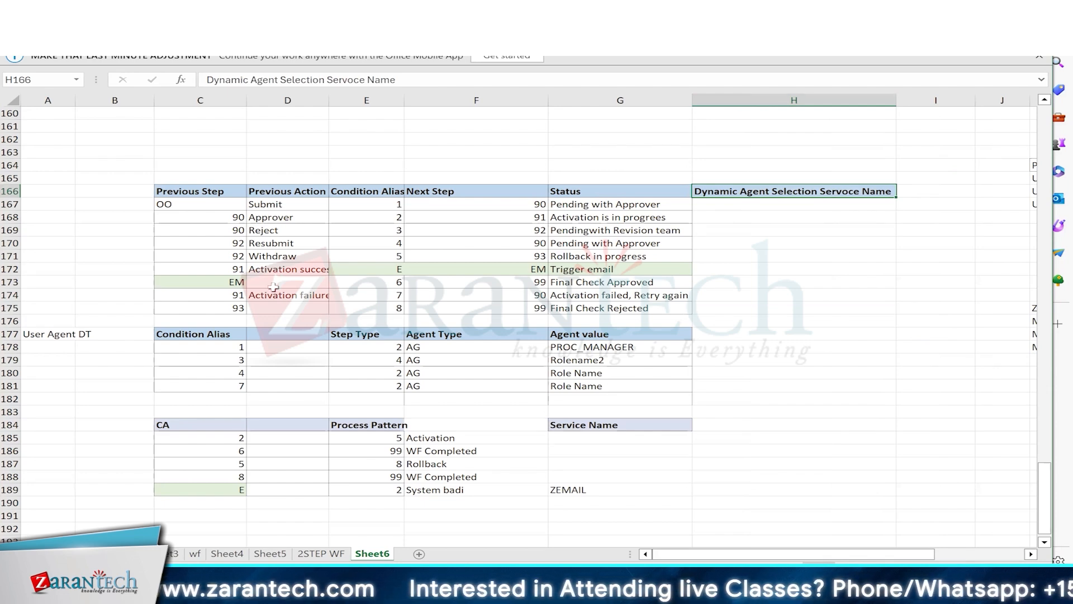
# Trace the submit row's next step and condition alias 1 to the matching agent row in the User Agent decision table
pyautogui.click(235, 206)
pyautogui.click(267, 205)
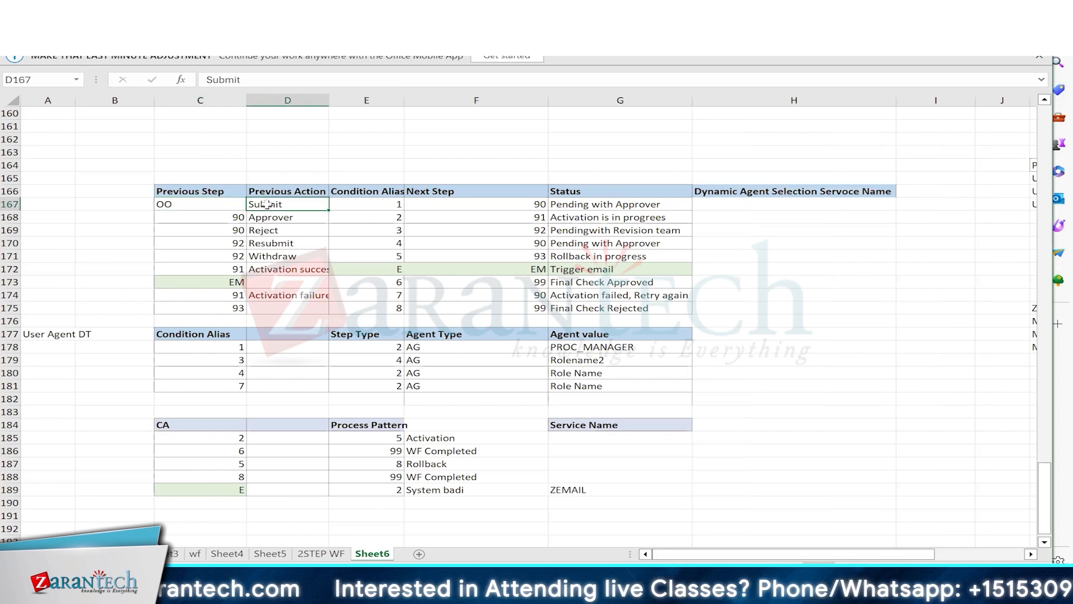
pyautogui.click(535, 206)
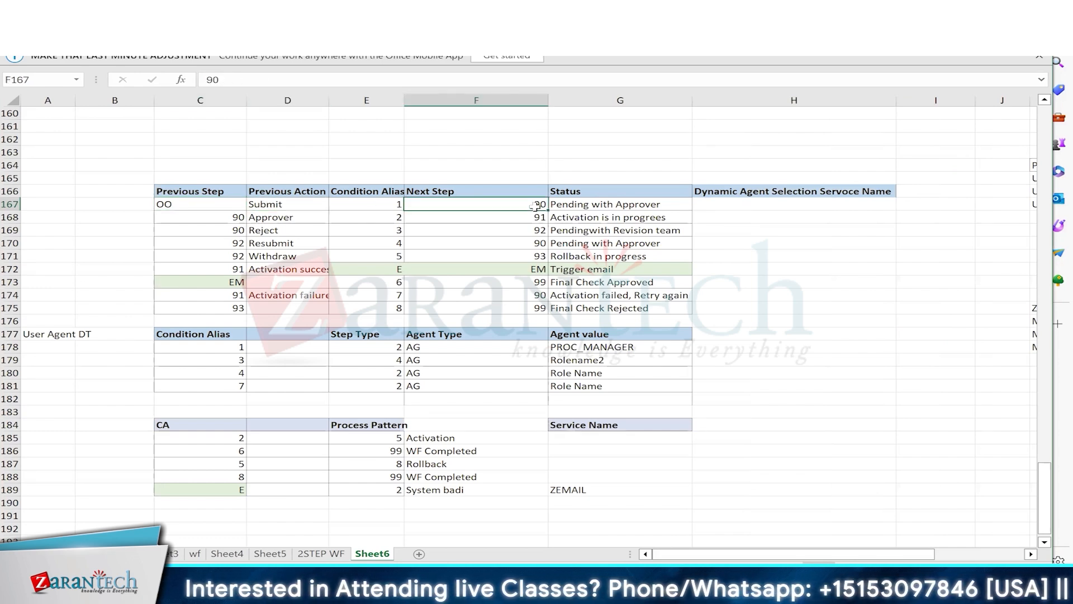
pyautogui.click(387, 203)
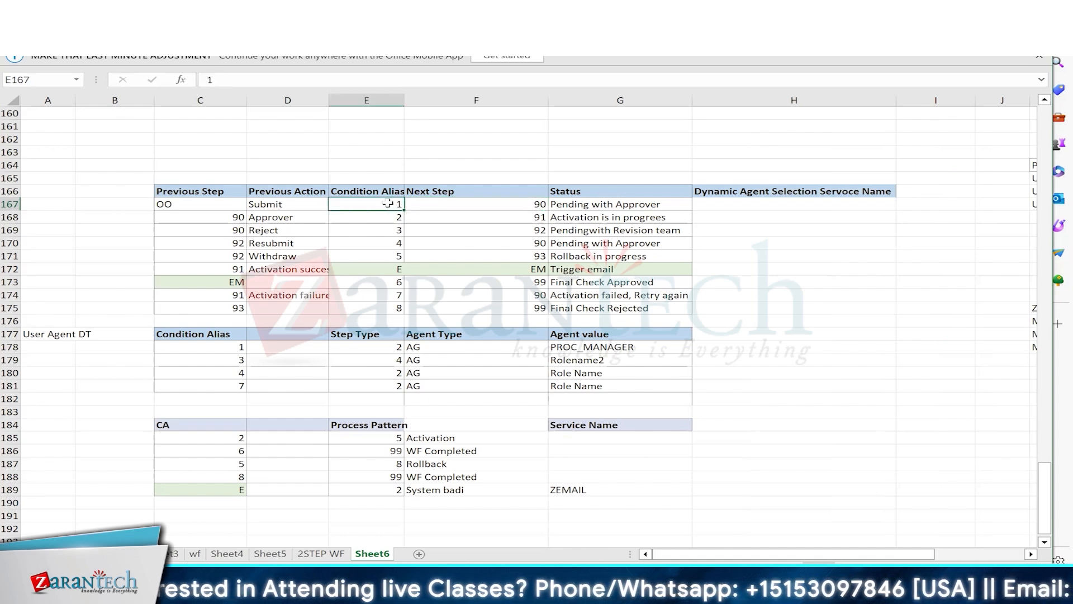
pyautogui.moveTo(189, 347); pyautogui.dragTo(613, 347)
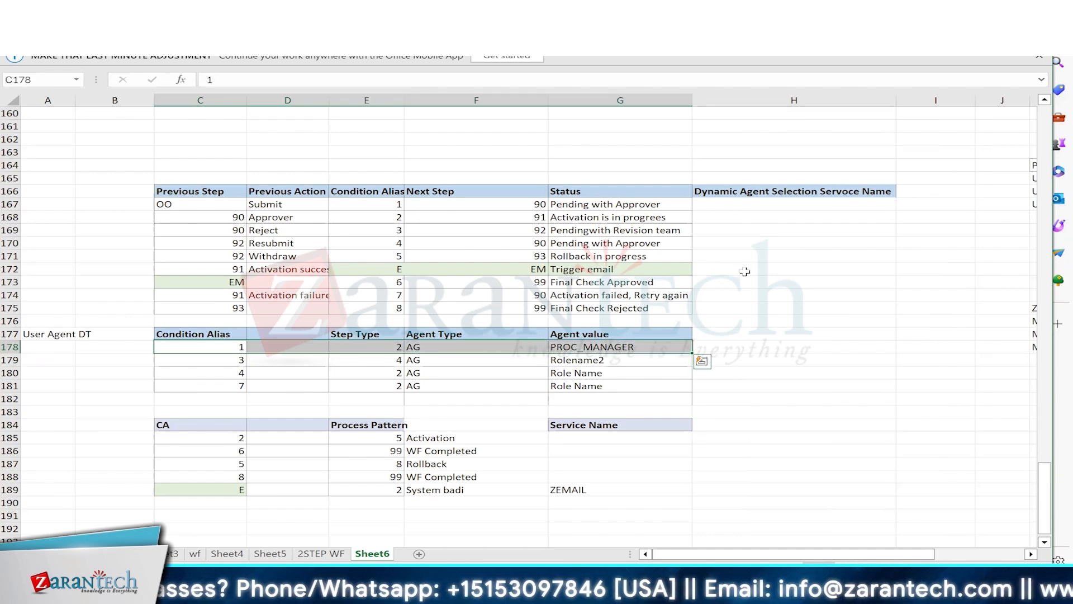
# Switch to the SAP enhancement implementation and copy the SERVICE_NAME filter value of Combination 1 for the submit row's cell H167
pyautogui.click(775, 206)
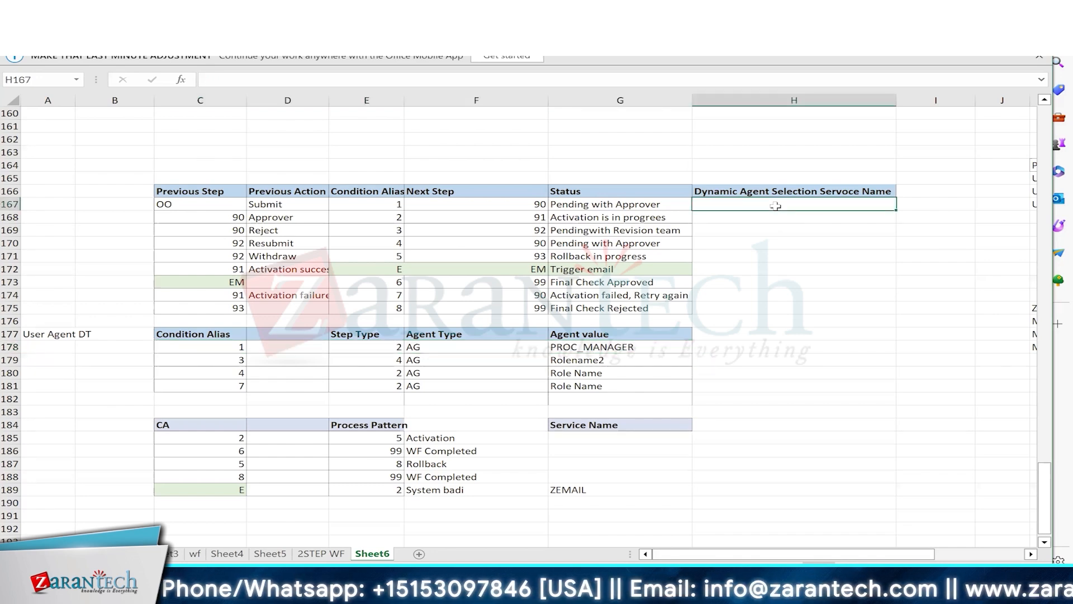
pyautogui.doubleClick(761, 207)
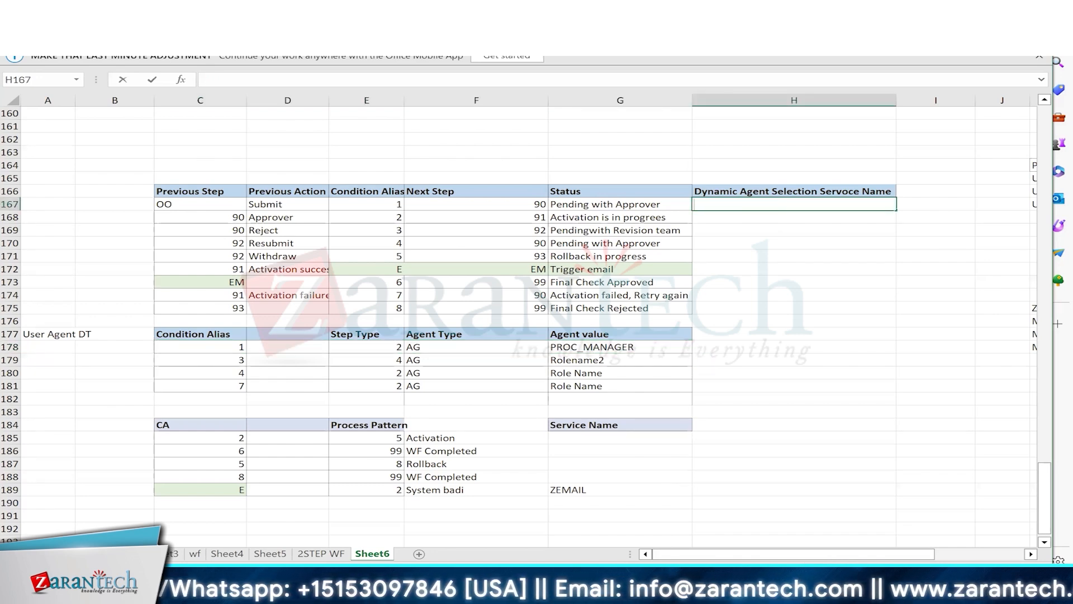
pyautogui.click(689, 581)
pyautogui.click(740, 497)
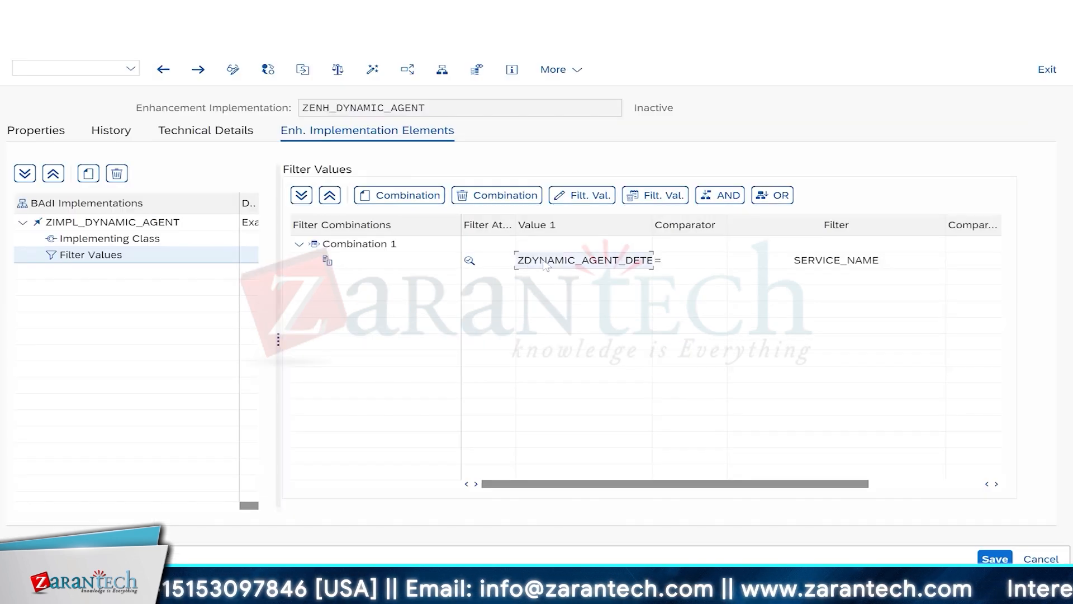
pyautogui.doubleClick(574, 263)
pyautogui.hotkey('ctrl', 'c')
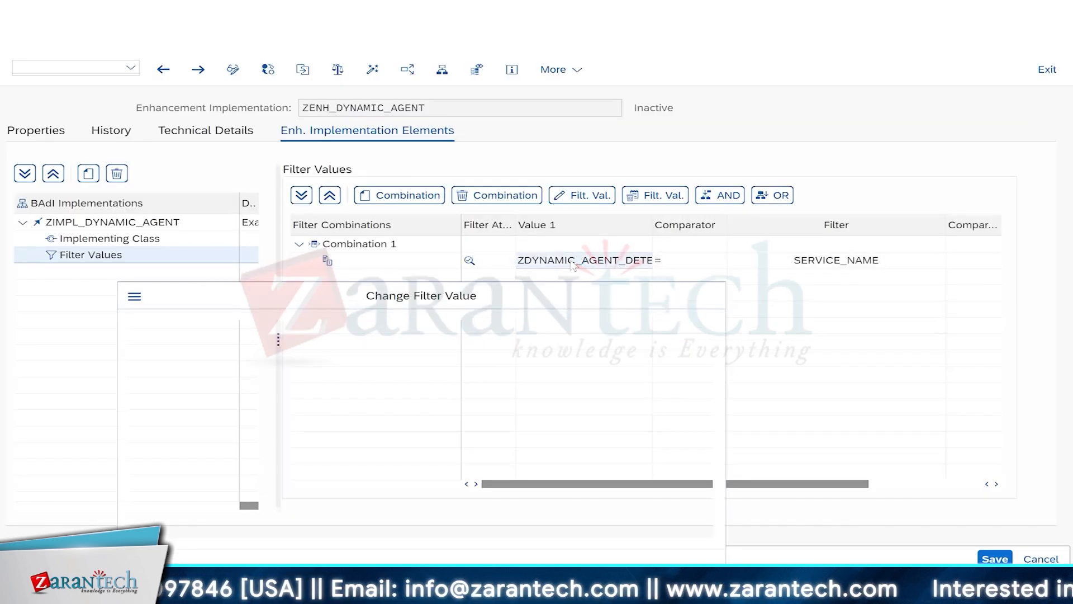
pyautogui.click(471, 403)
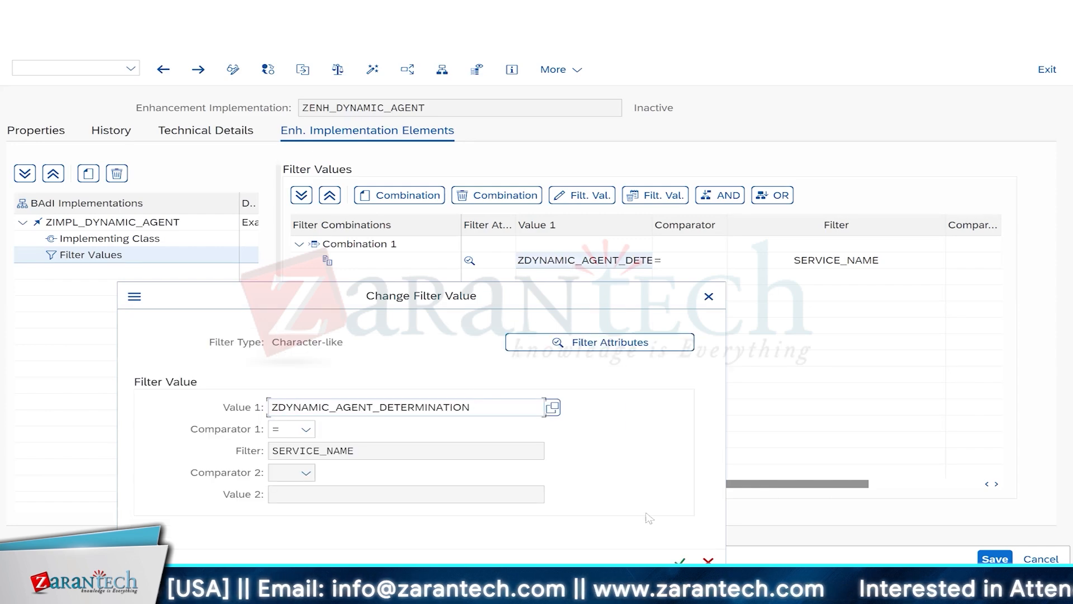
pyautogui.click(680, 561)
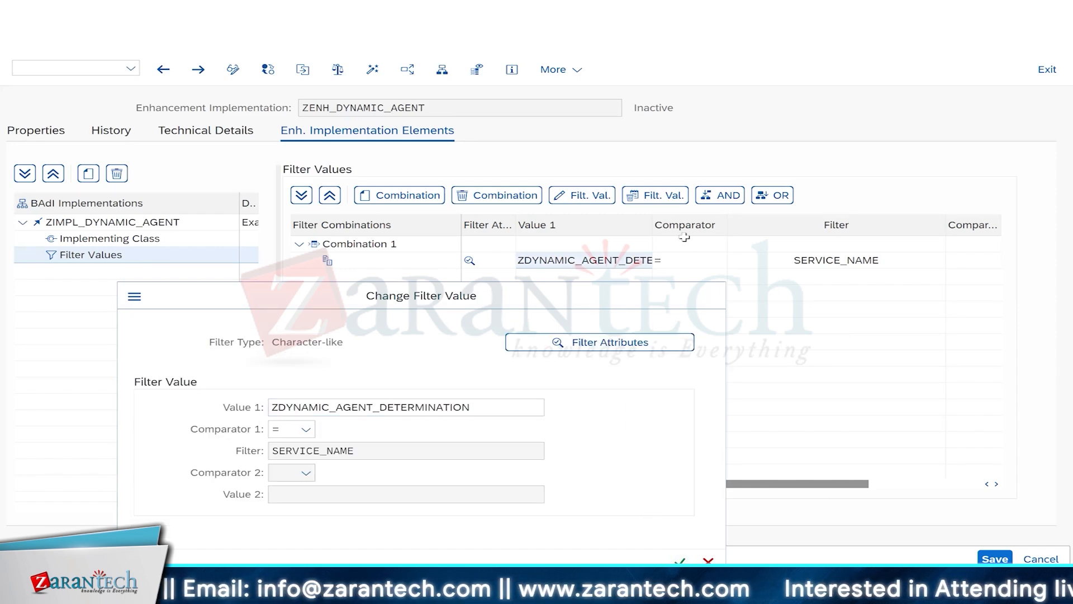
# Switch back to Excel and paste ZDYNAMIC_AGENT_DETERMINATION into H167 as the submit row's dynamic agent selection service name
pyautogui.hotkey('alt', 'Tab')
pyautogui.hotkey('ctrl', 'v')
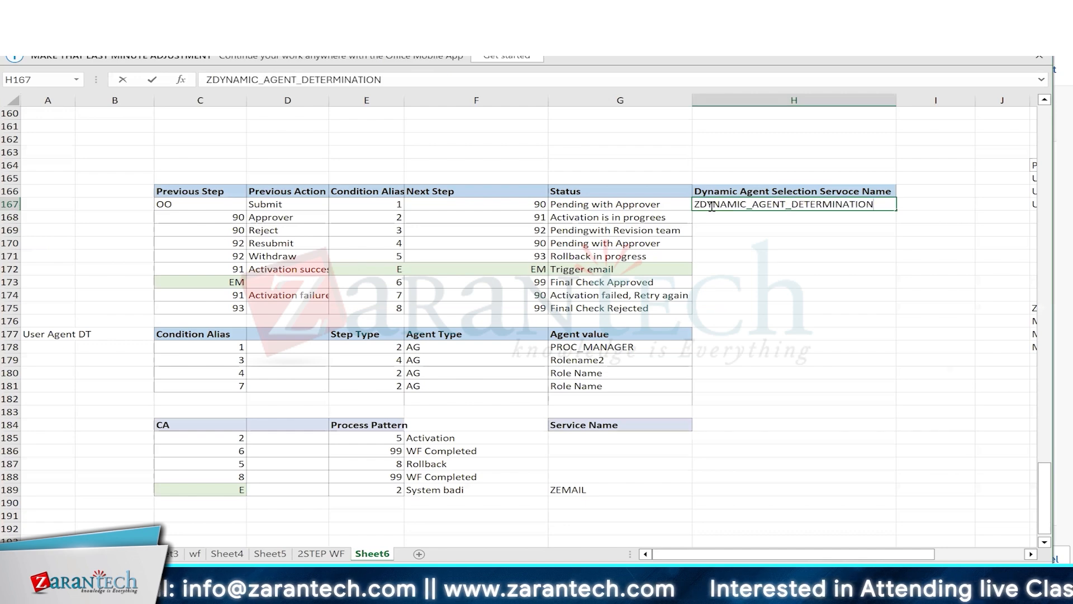
pyautogui.press('Return')
pyautogui.click(713, 243)
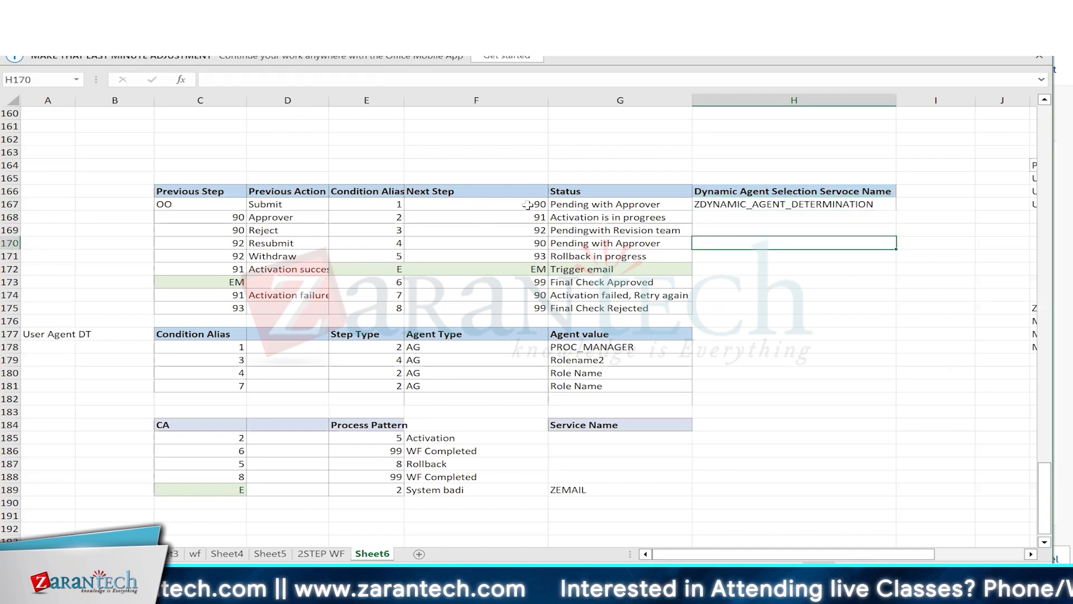
# Trace the submit row through condition alias 1 to its User Agent row and compare that with the service name in H167
pyautogui.click(510, 205)
pyautogui.click(201, 207)
pyautogui.click(271, 204)
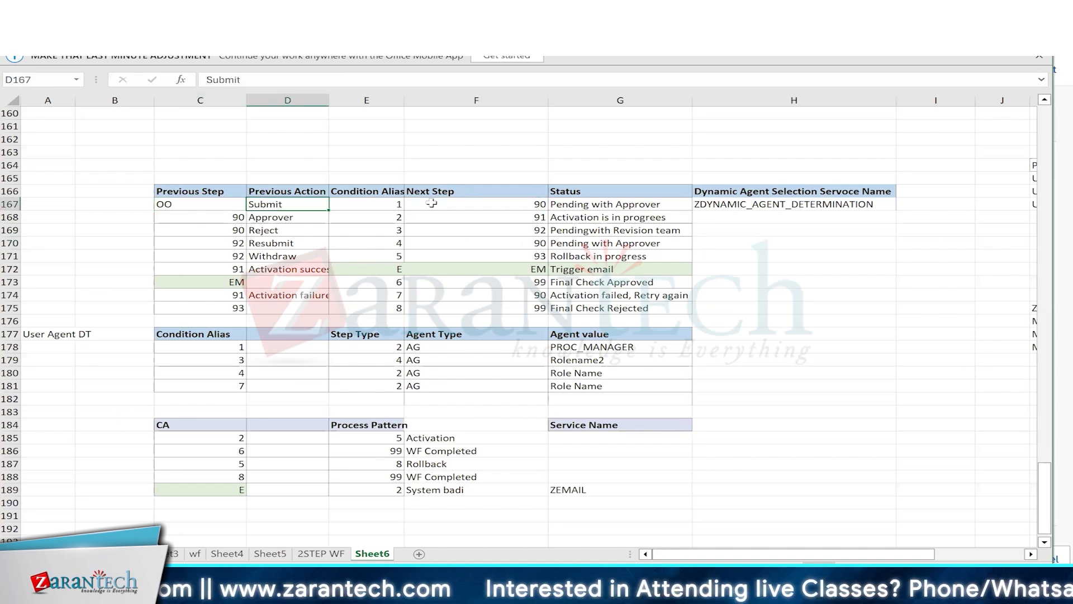
pyautogui.click(516, 205)
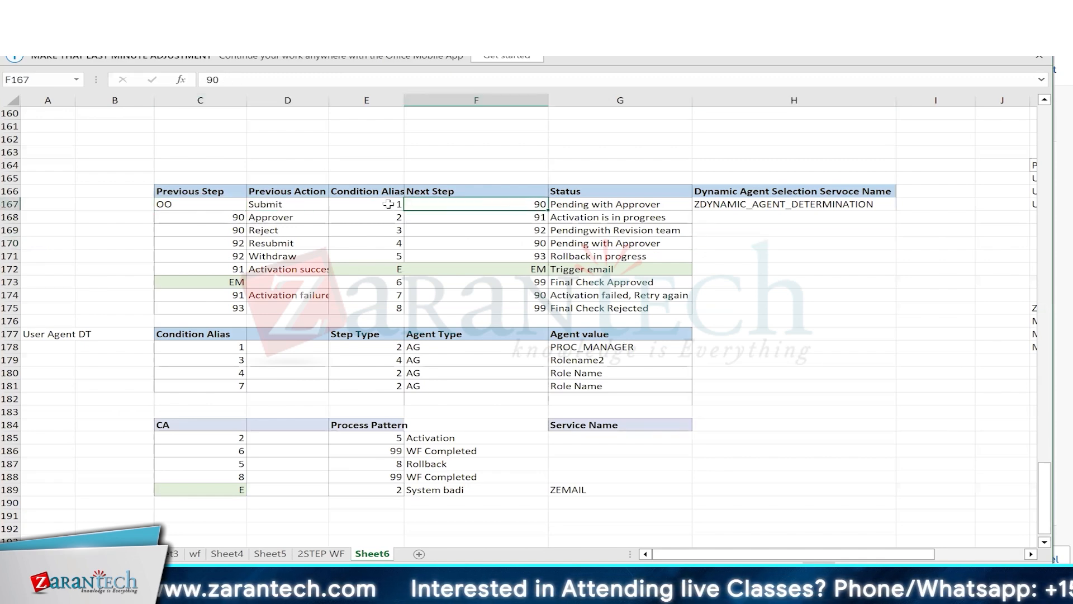
pyautogui.click(389, 207)
pyautogui.moveTo(223, 352); pyautogui.dragTo(605, 346)
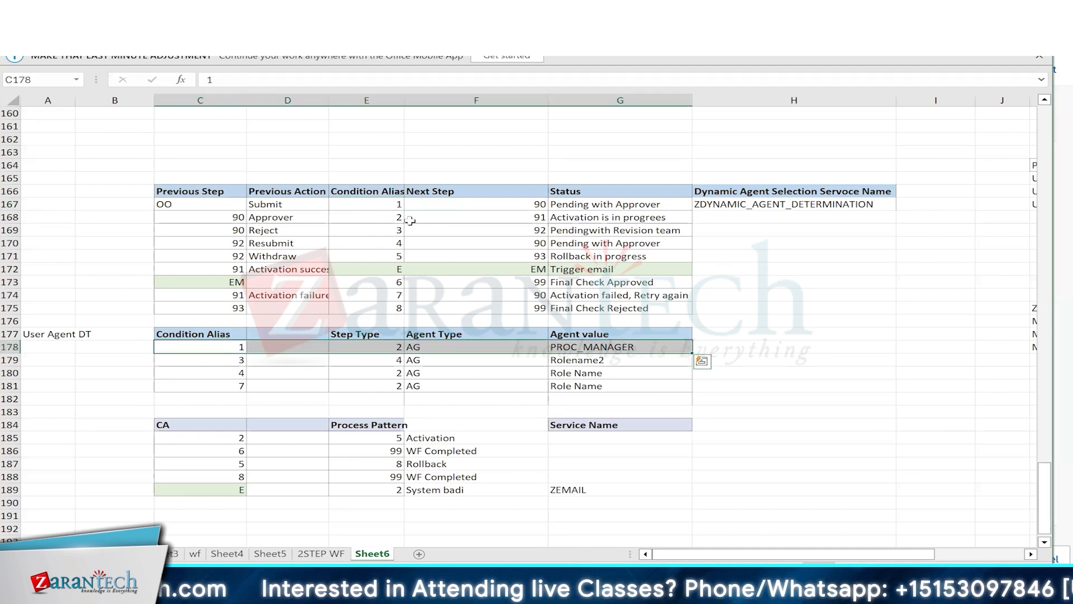
pyautogui.click(388, 205)
pyautogui.click(787, 207)
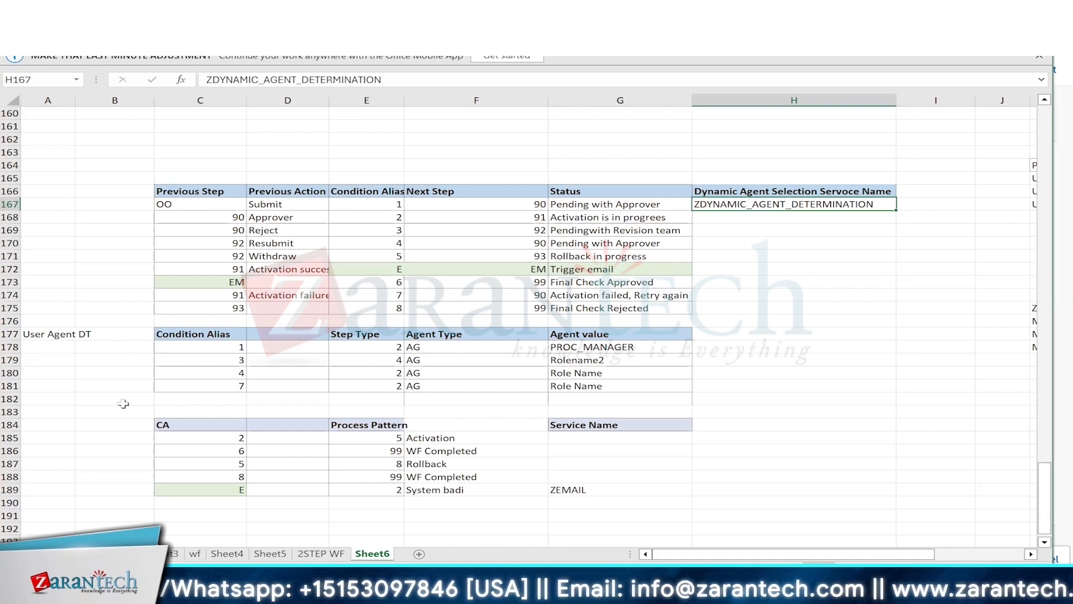
pyautogui.moveTo(199, 348); pyautogui.dragTo(313, 347)
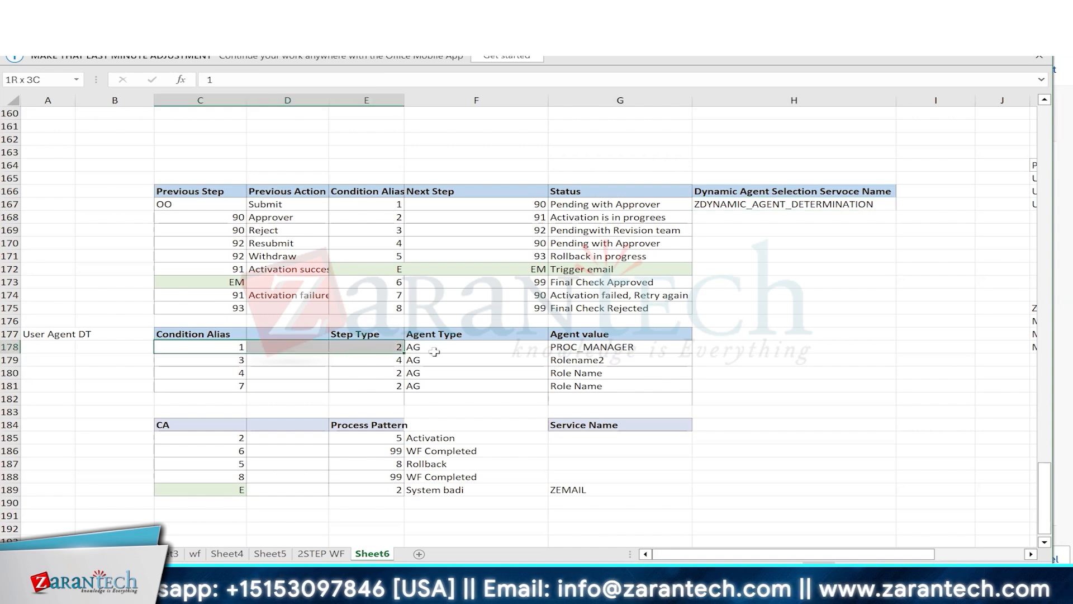
pyautogui.moveTo(628, 349)
pyautogui.mouseDown()
pyautogui.moveTo(496, 348)
pyautogui.moveTo(625, 348)
pyautogui.mouseUp()
pyautogui.click(203, 347)
pyautogui.click(738, 204)
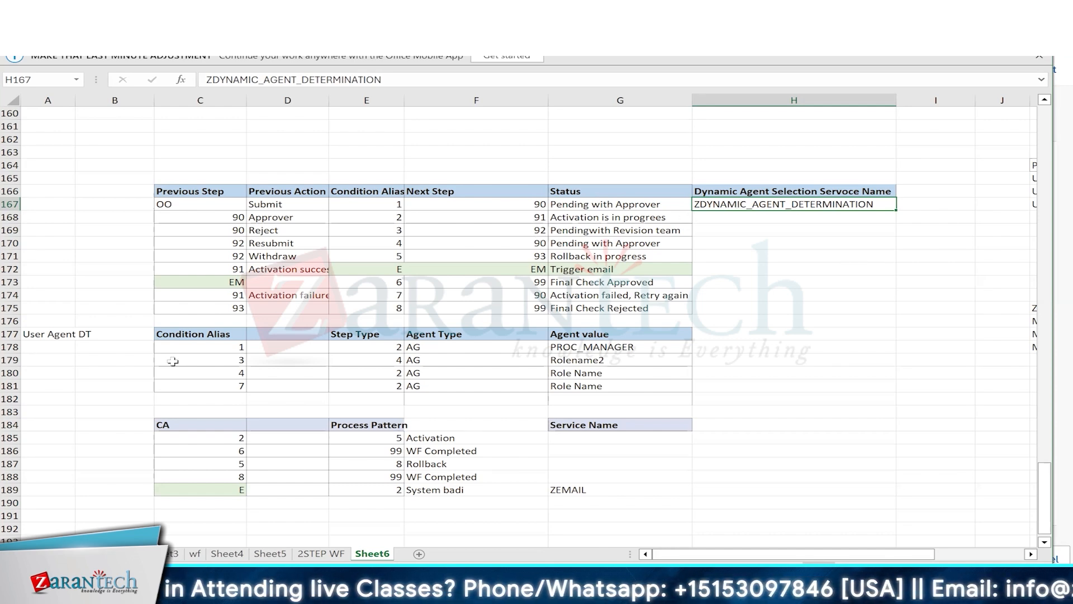
# Apply strikethrough formatting to the condition alias 1 row of the User Agent decision table, C178:G178
pyautogui.moveTo(193, 347); pyautogui.dragTo(291, 347)
pyautogui.moveTo(450, 348); pyautogui.dragTo(621, 347)
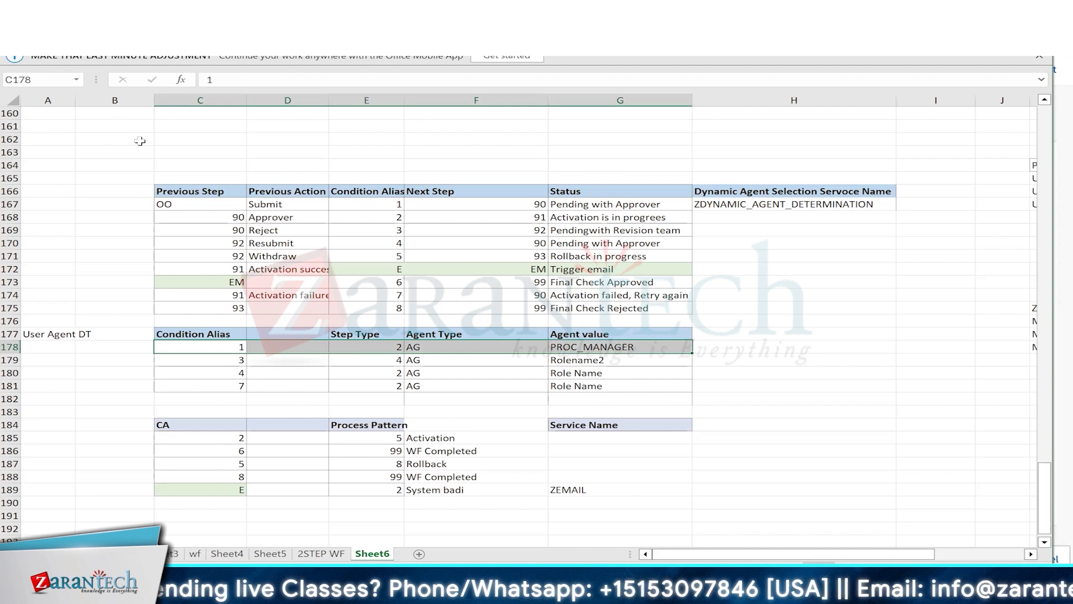
pyautogui.click(53, 38)
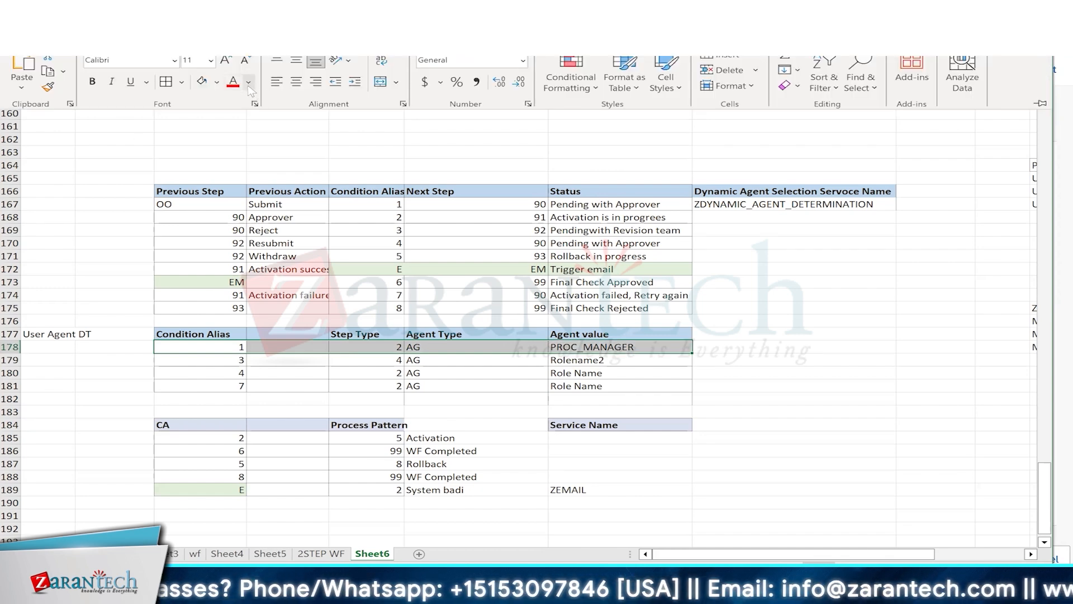
pyautogui.rightClick(218, 349)
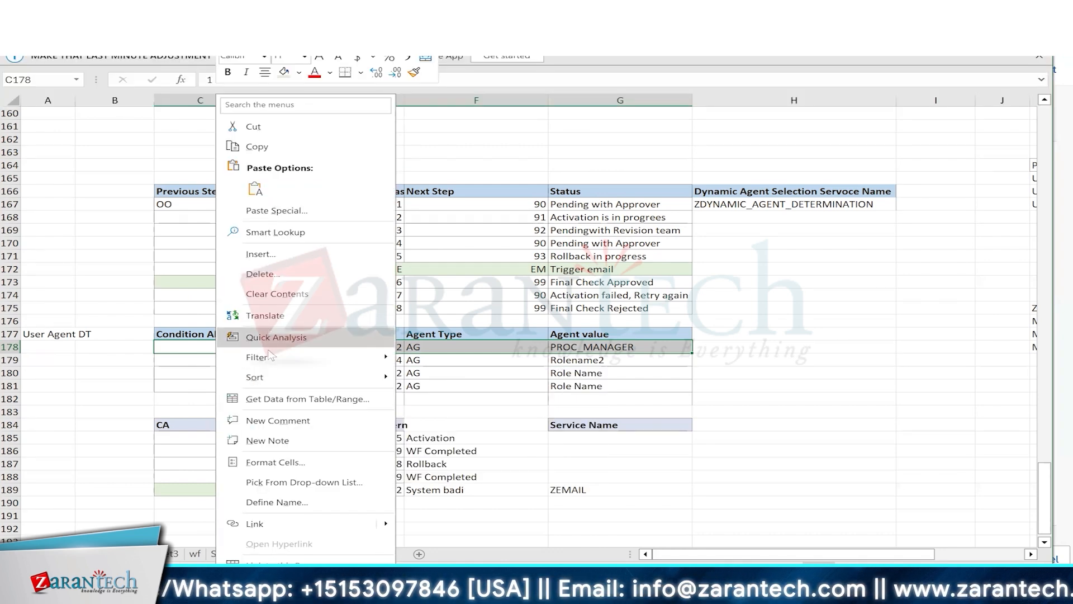
pyautogui.click(273, 460)
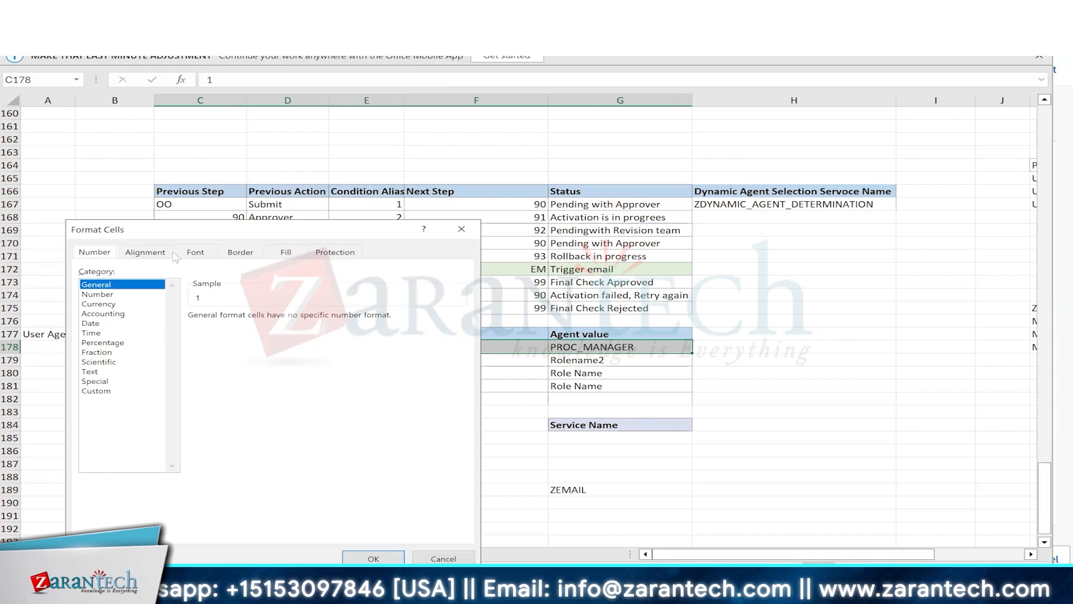
pyautogui.click(195, 252)
pyautogui.click(90, 405)
pyautogui.click(373, 559)
pyautogui.moveTo(879, 411); pyautogui.dragTo(879, 405)
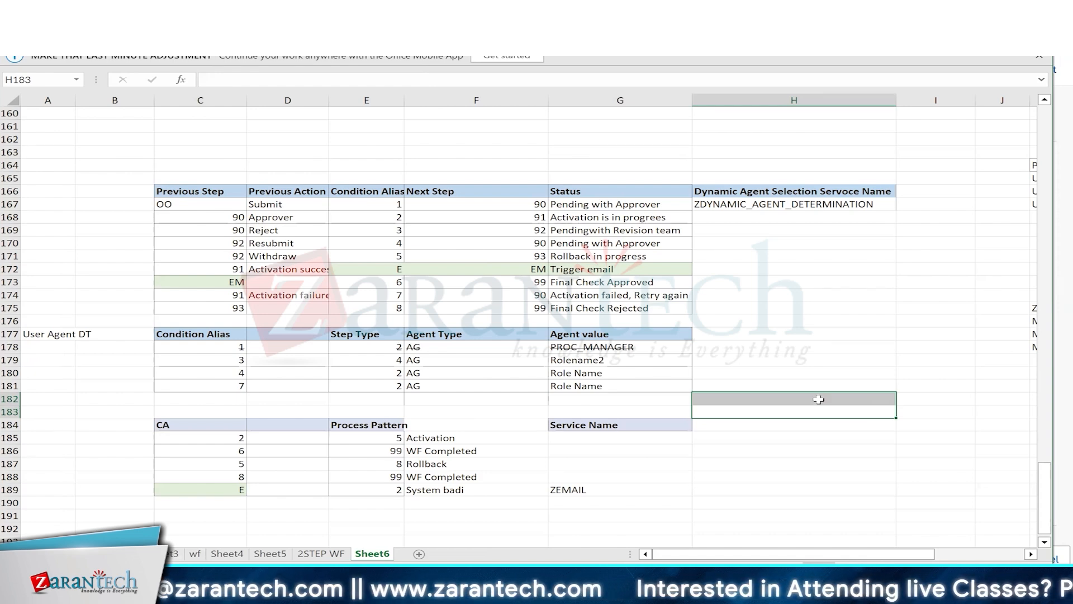
# Compare the struck-through condition alias 1 row with the submit row's dynamic agent selection service name
pyautogui.moveTo(194, 347); pyautogui.dragTo(599, 347)
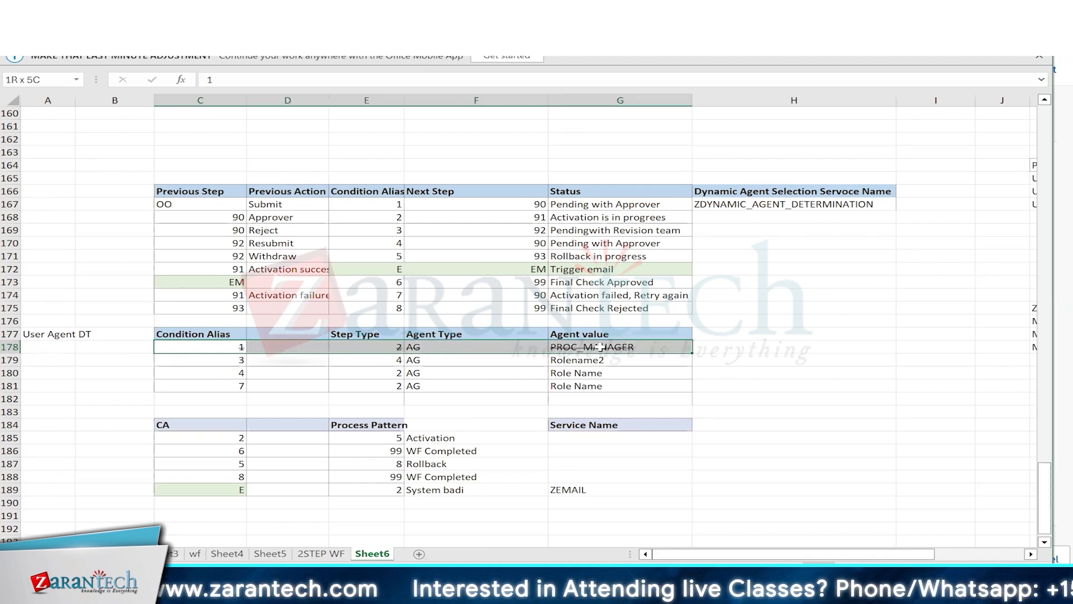
pyautogui.click(762, 205)
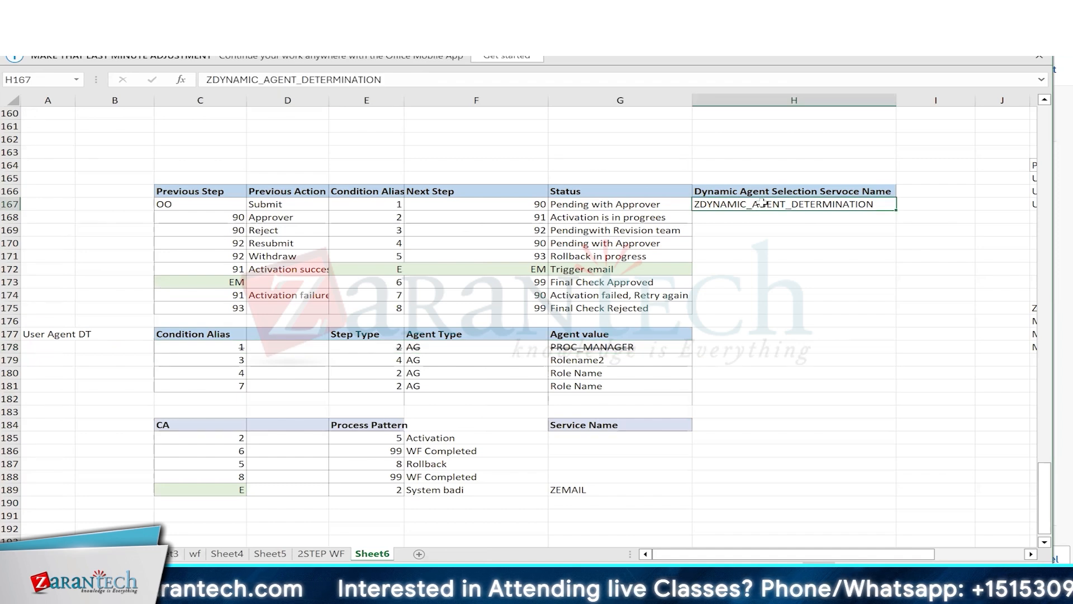
pyautogui.click(220, 346)
pyautogui.moveTo(385, 339); pyautogui.dragTo(491, 340)
pyautogui.click(224, 347)
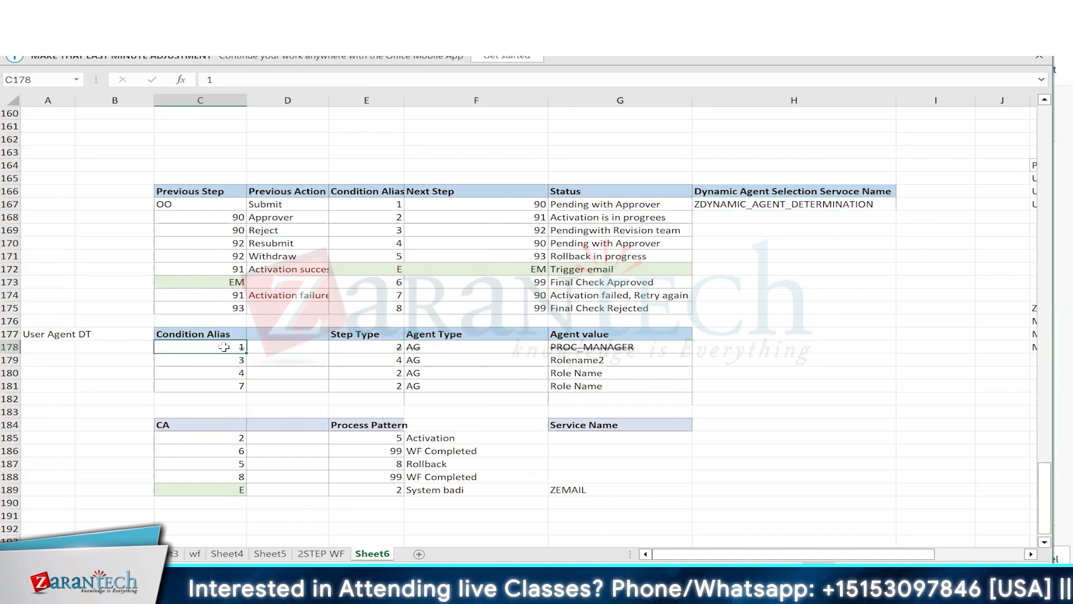
pyautogui.click(715, 207)
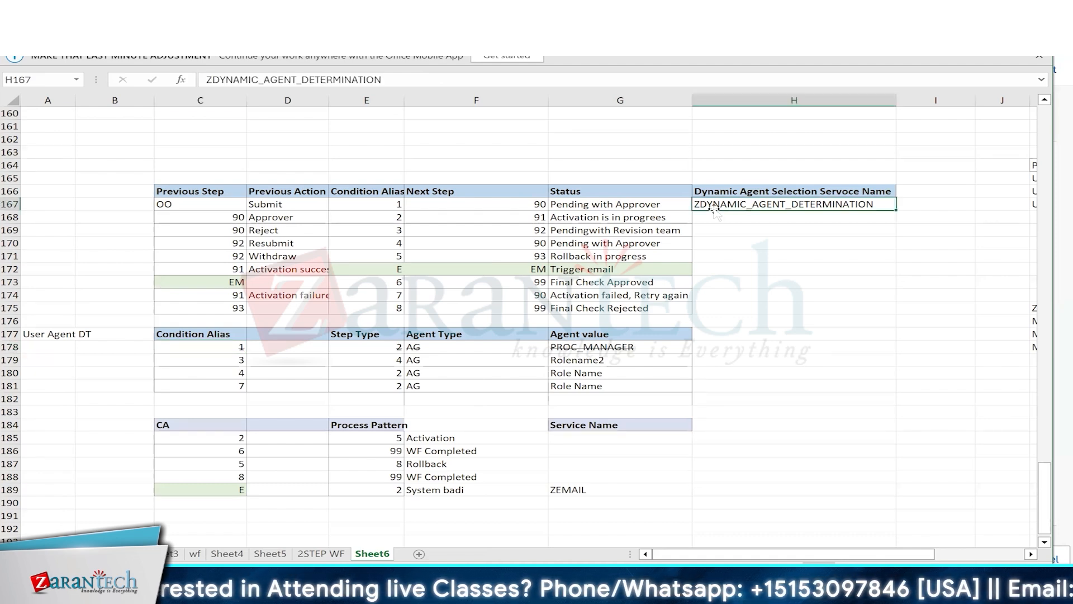
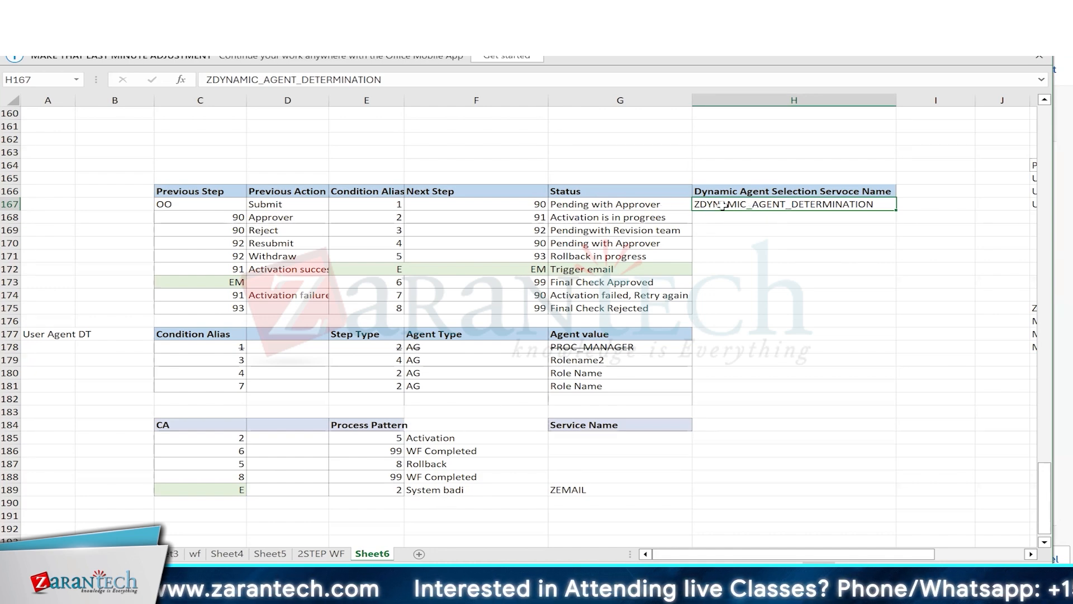
# Compare the Service Name column G184:G189 with the Dynamic Agent Selection service name column starting at H166
pyautogui.click(423, 491)
pyautogui.moveTo(599, 426); pyautogui.dragTo(598, 494)
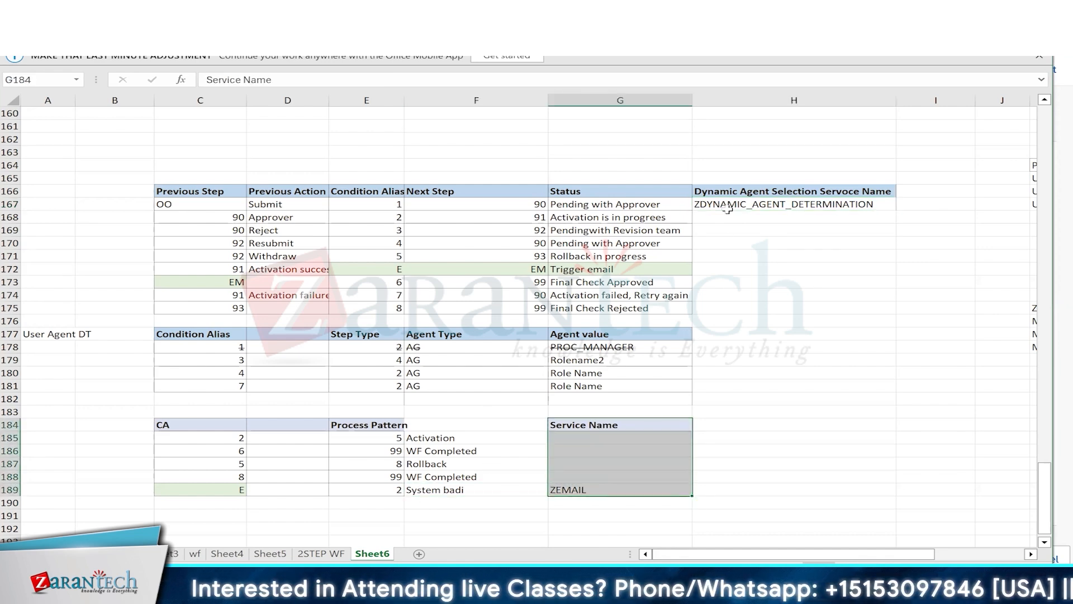
pyautogui.click(728, 192)
pyautogui.moveTo(728, 191); pyautogui.dragTo(763, 295)
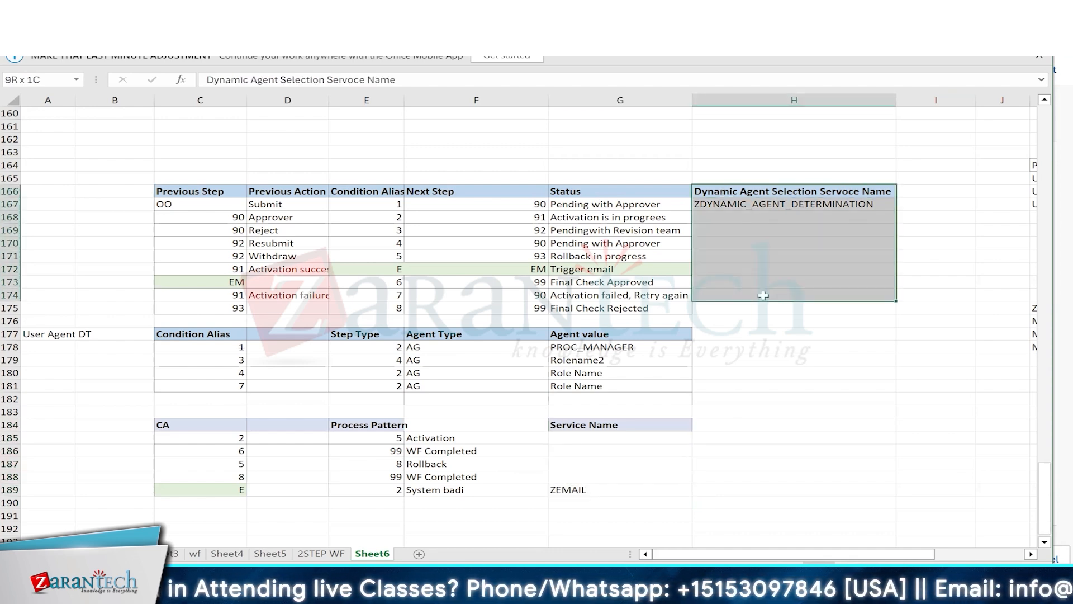
pyautogui.moveTo(764, 296); pyautogui.dragTo(763, 202)
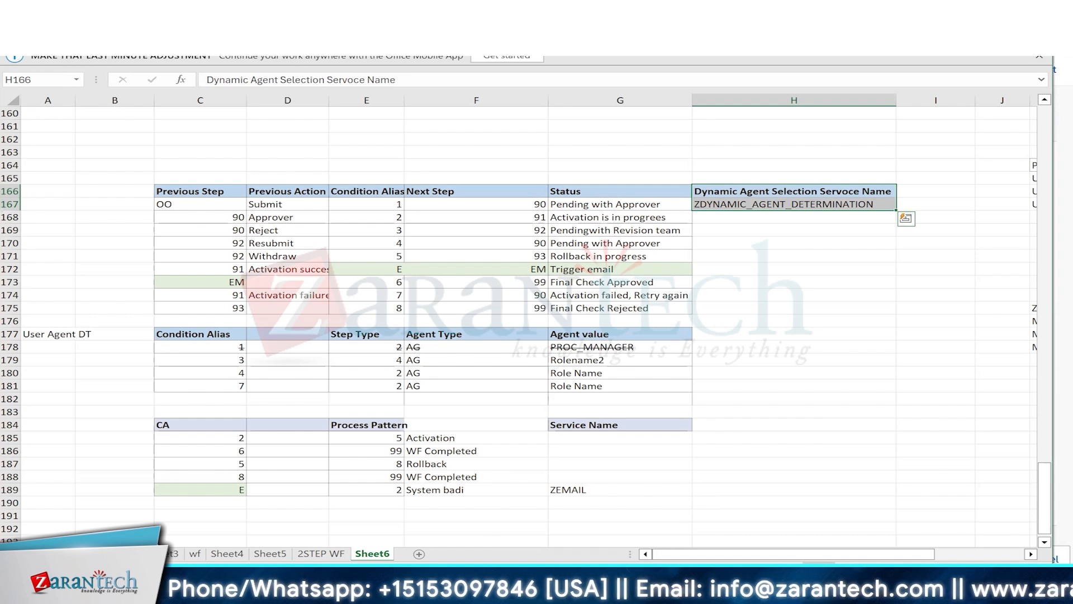
# Switch to BRFplus and set the first row's Dyn Agt Sel Service to ZDYNAMIC_AGENT_DETERMINATION in DT_SINGLE_VAL_YP_11, then widen that column
pyautogui.click(447, 591)
pyautogui.click(799, 501)
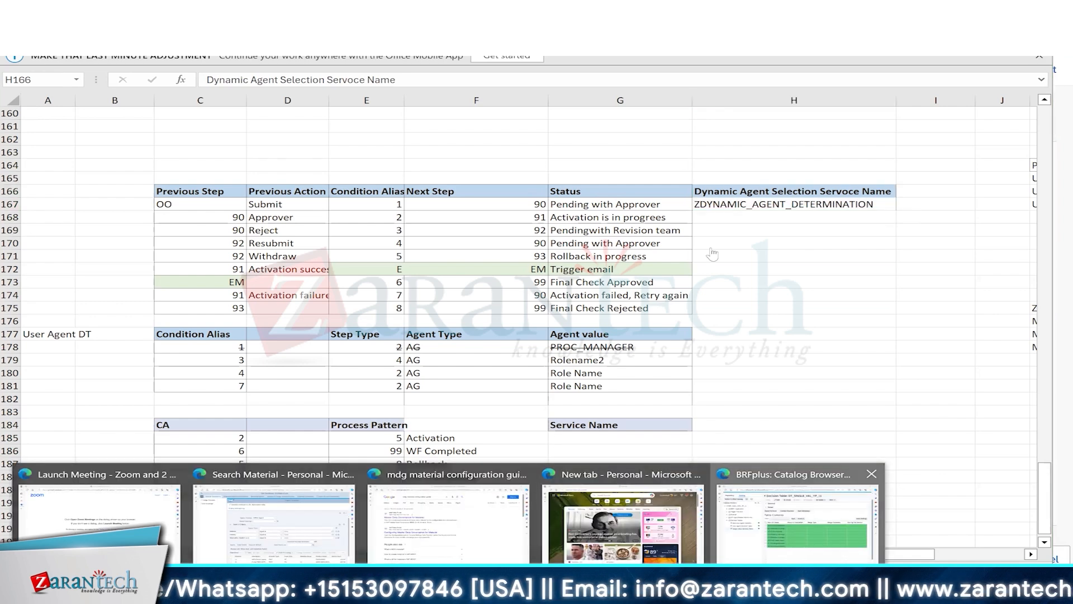
pyautogui.click(398, 101)
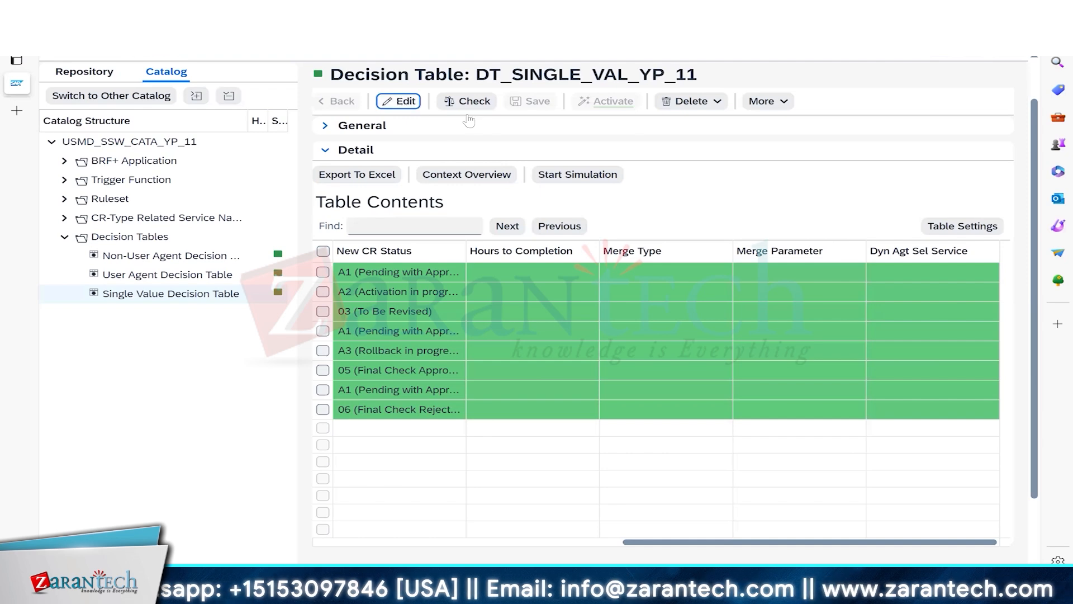
pyautogui.click(894, 273)
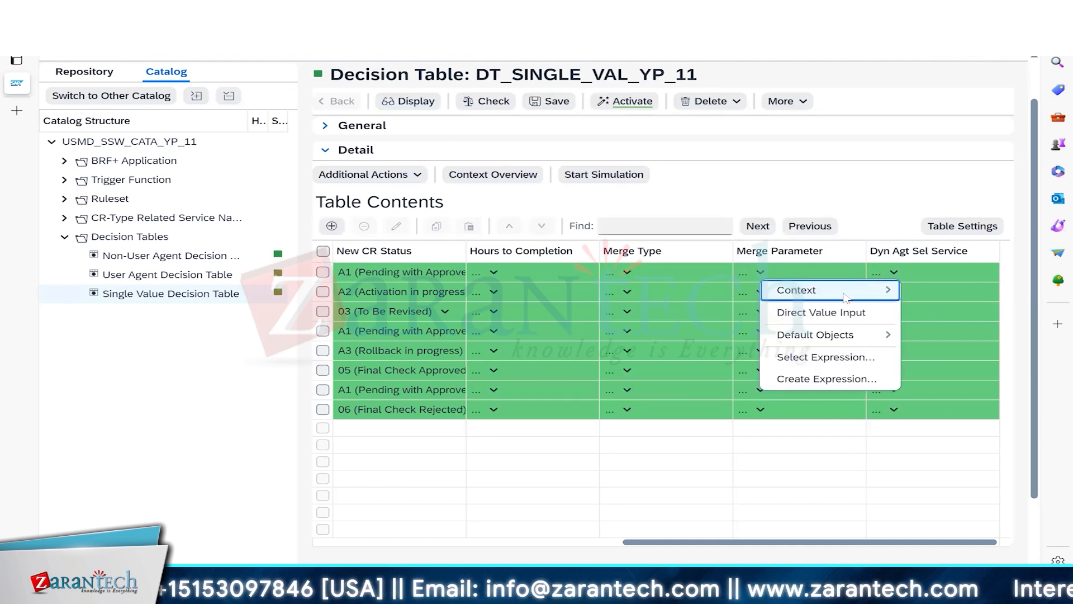
pyautogui.click(820, 312)
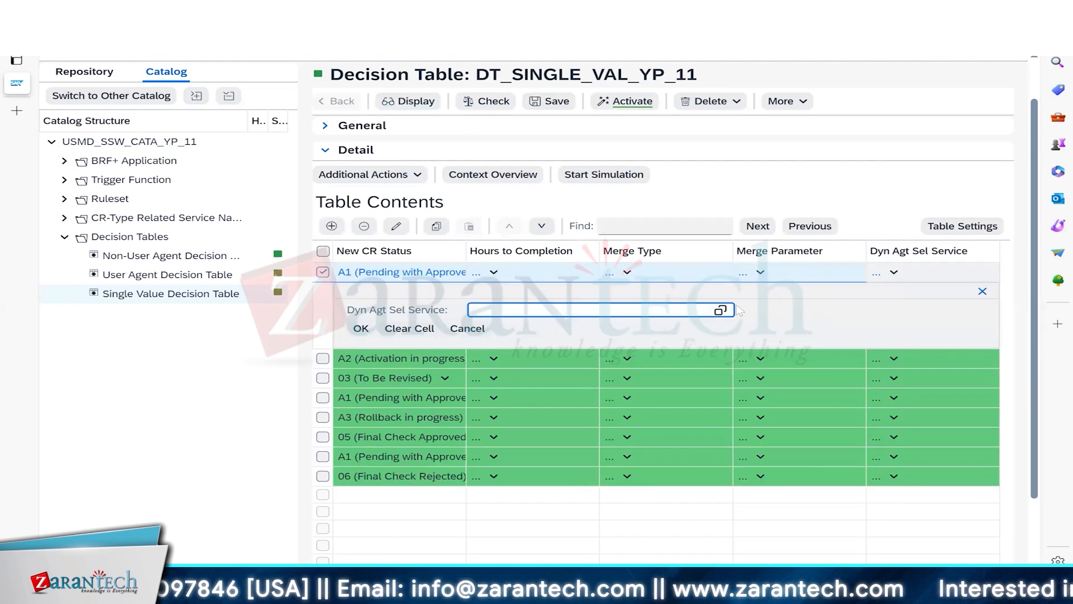
pyautogui.click(720, 311)
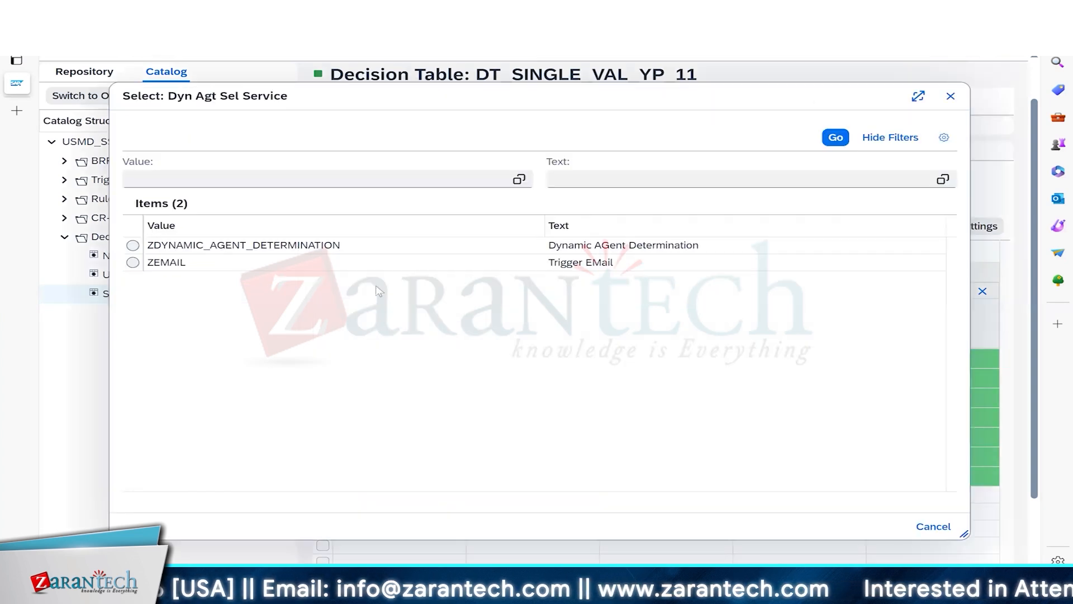
pyautogui.click(133, 245)
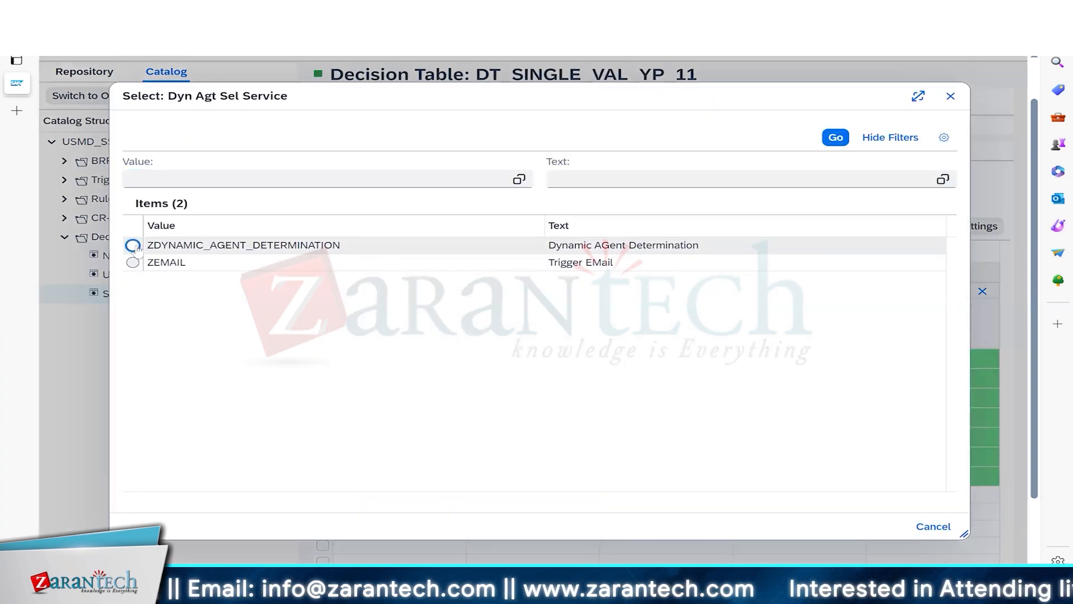
pyautogui.click(361, 328)
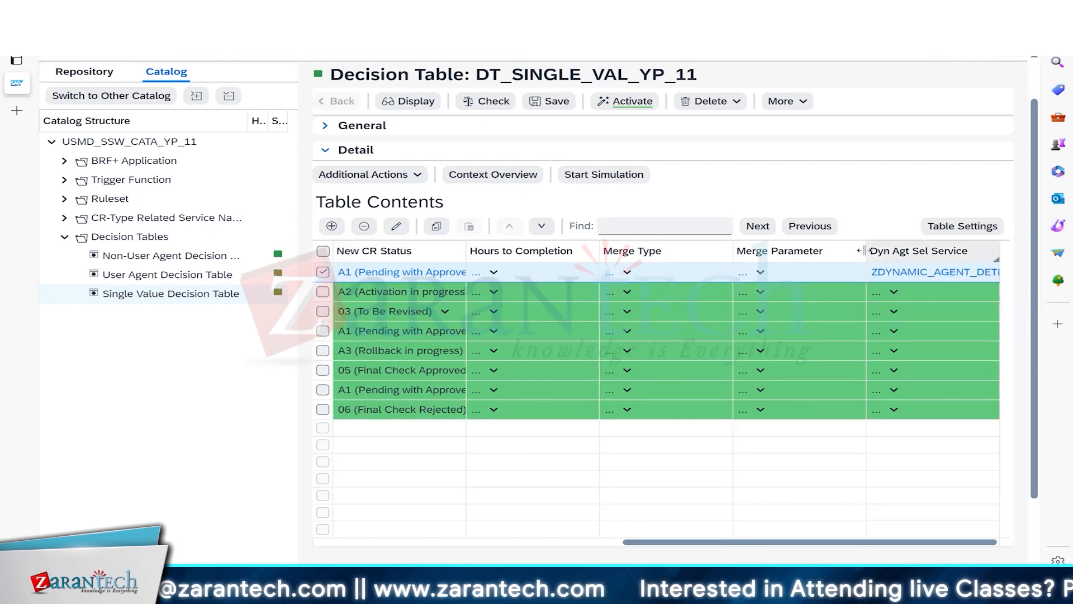
pyautogui.moveTo(861, 250); pyautogui.dragTo(793, 250)
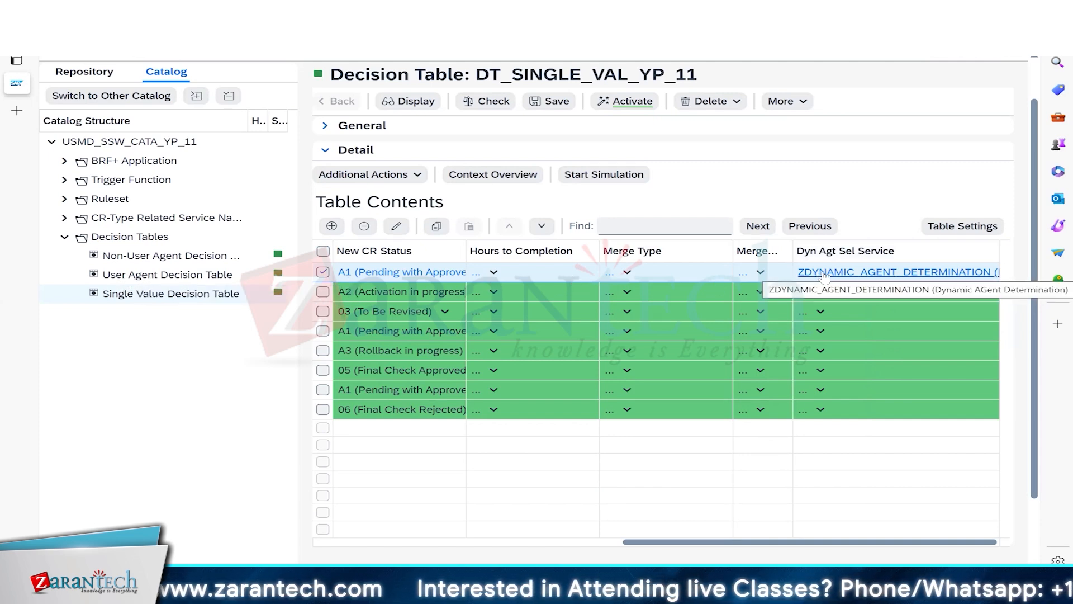
# Switch to the ZENH_DYNAMIC_AGENT enhancement implementation in SAP GUI and open the GET_DYNAMIC_AGENTS method of implementing class ZCL_DYNAMIC
pyautogui.moveTo(687, 593)
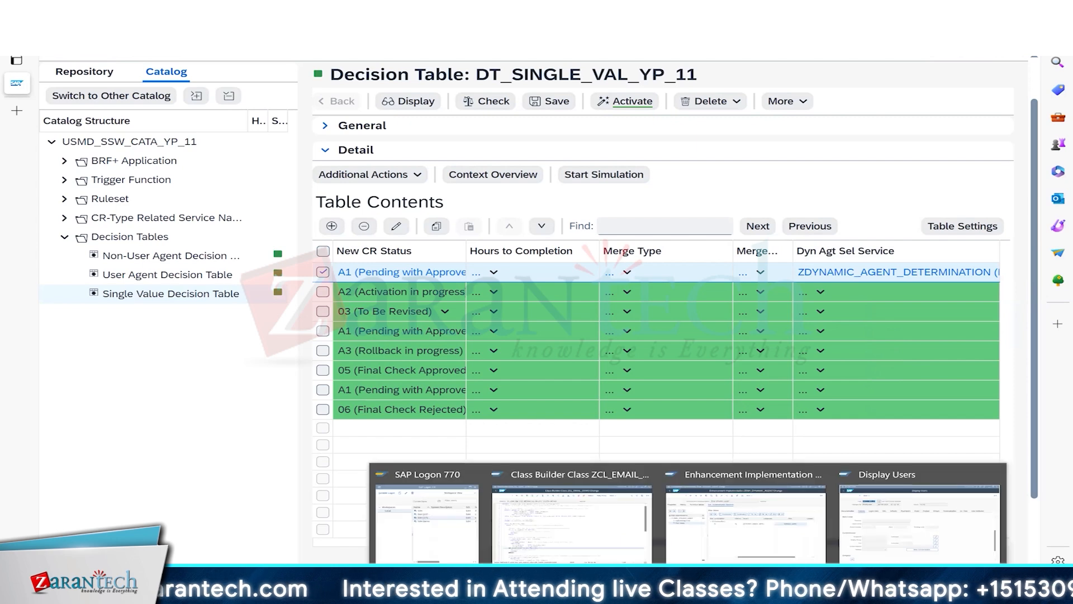
pyautogui.click(732, 523)
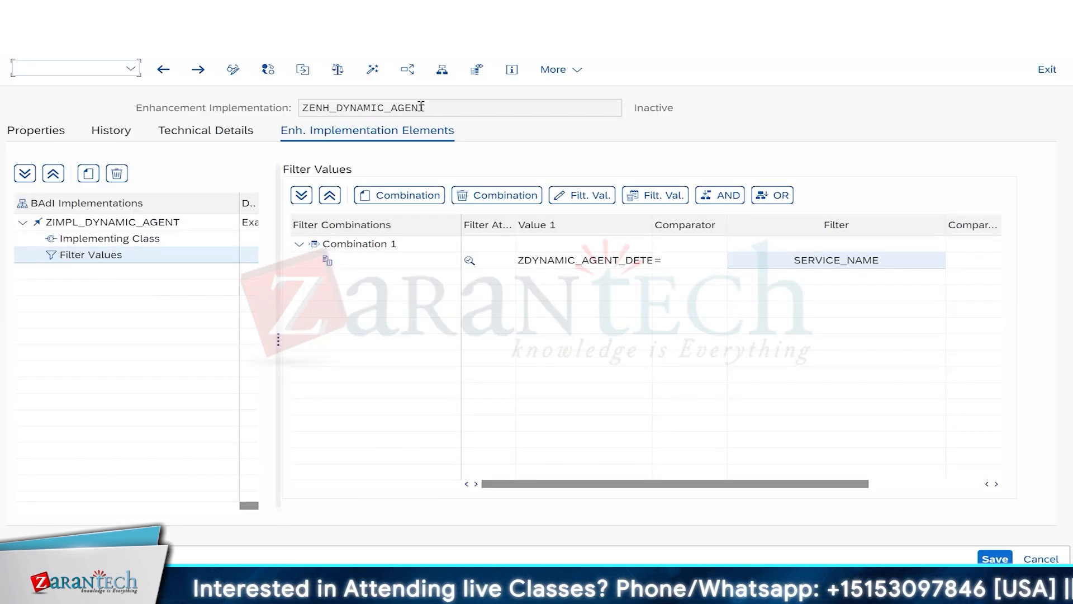
pyautogui.moveTo(403, 106); pyautogui.dragTo(301, 108)
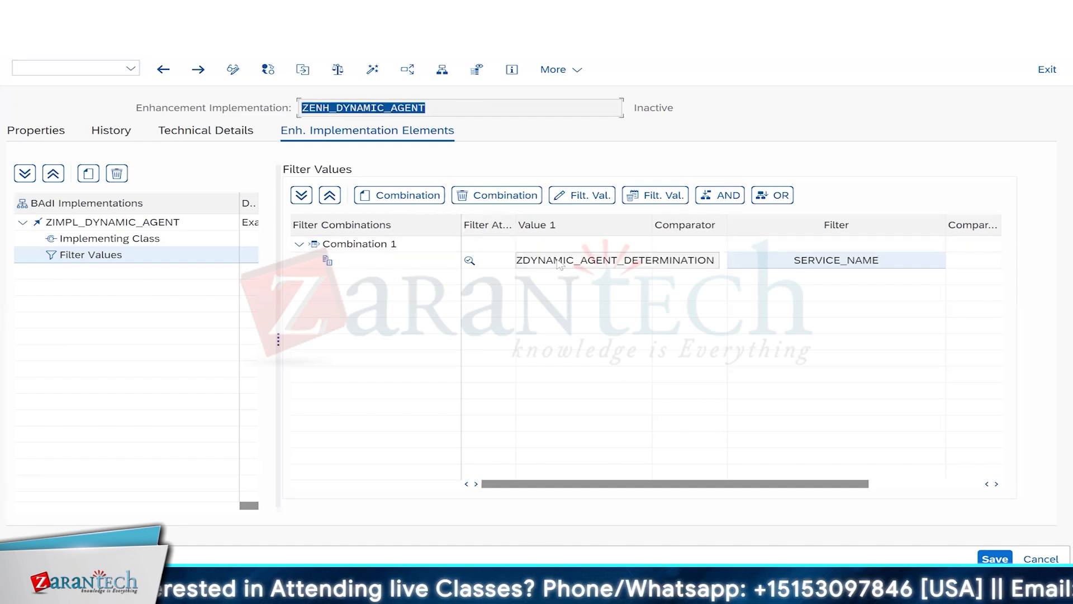
pyautogui.click(109, 239)
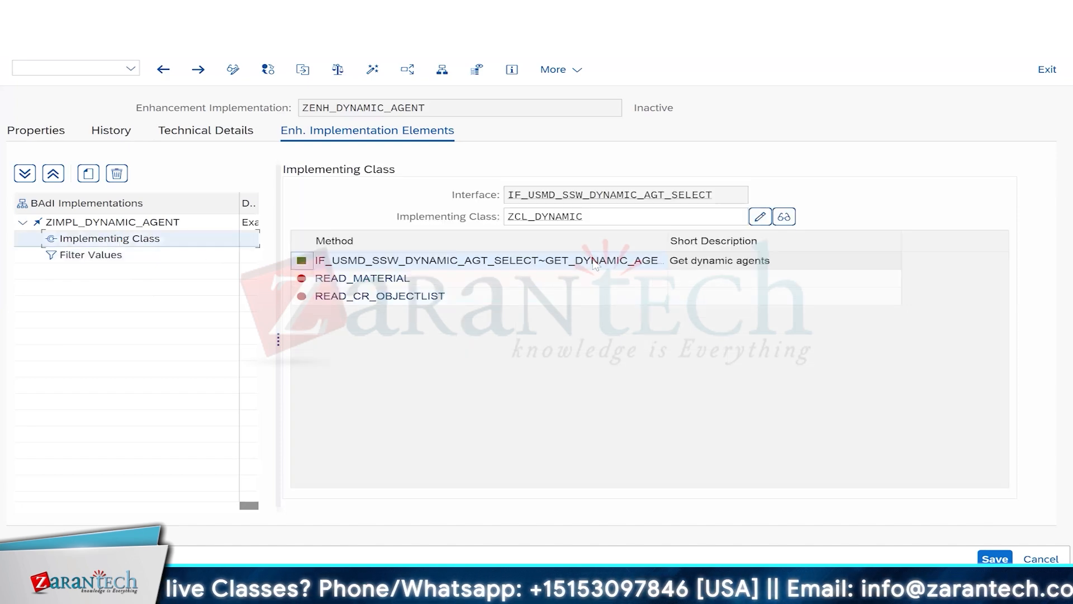
pyautogui.doubleClick(636, 265)
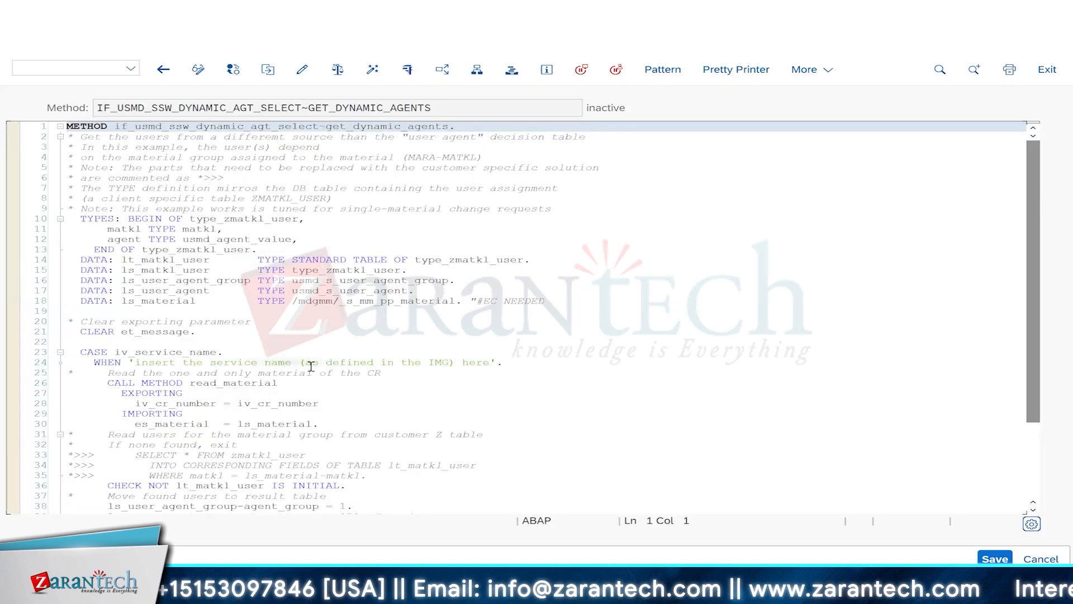
# Switch to Excel and handwrite an arrow flow from H167 to "BADI" and "Dynamic Agent Determination", adding two diagonal lines beside it
pyautogui.moveTo(688, 594)
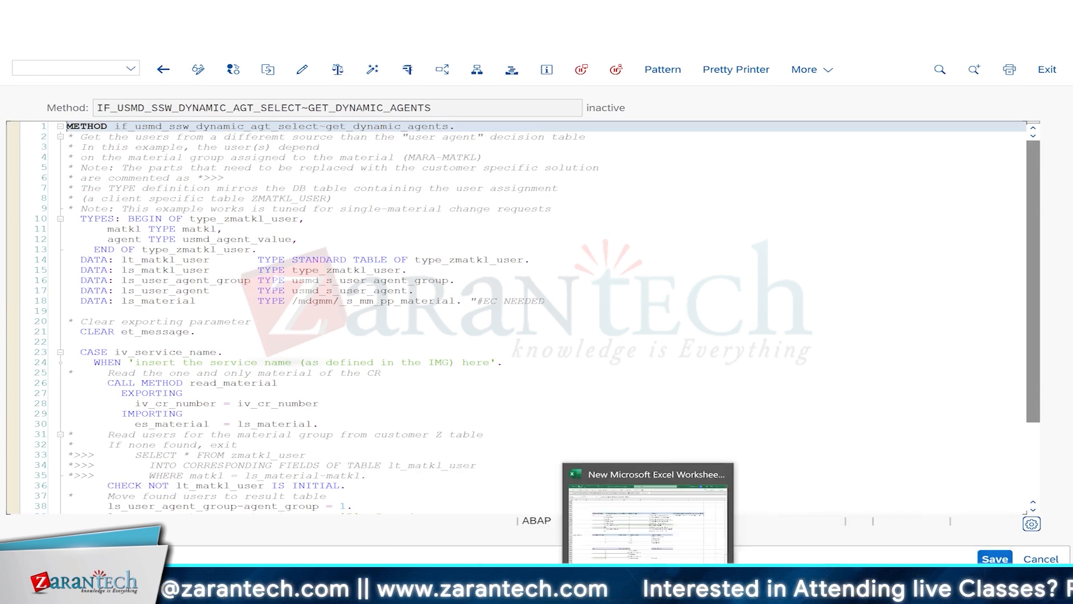
pyautogui.click(648, 593)
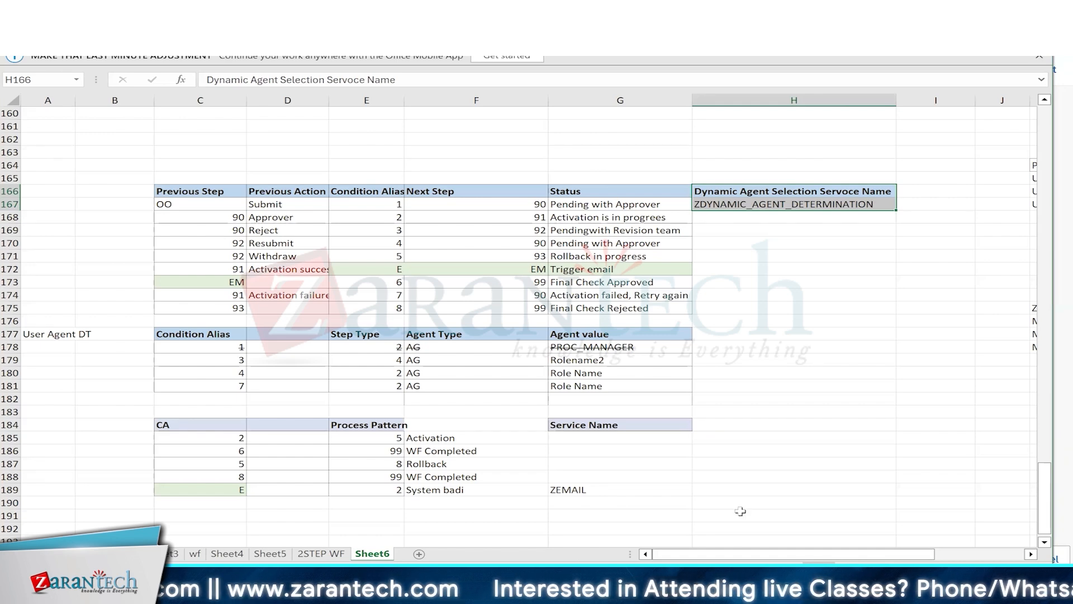
pyautogui.click(857, 492)
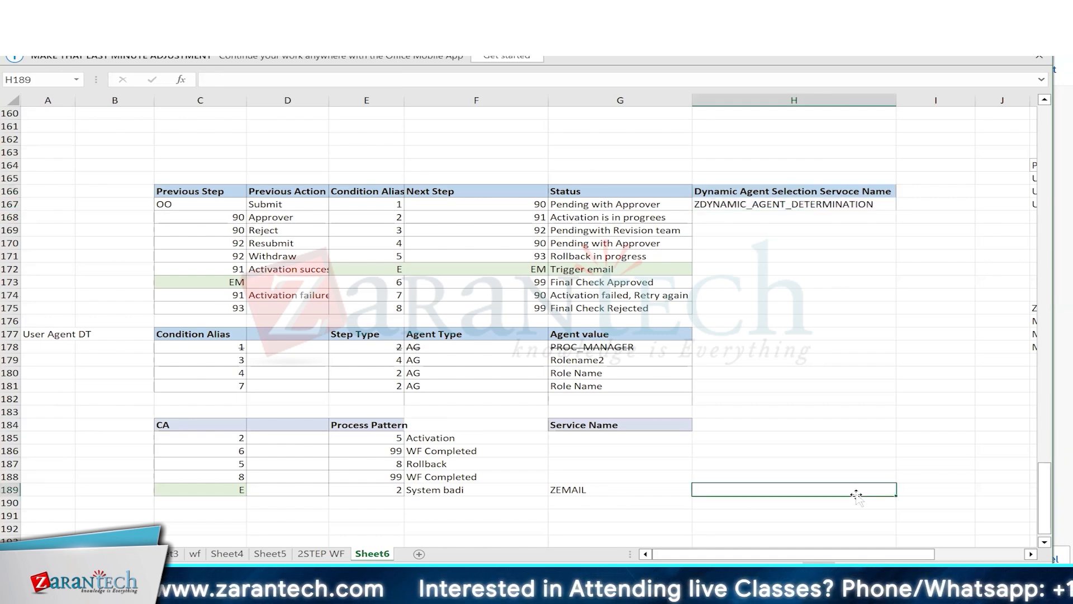
pyautogui.moveTo(787, 226)
pyautogui.mouseDown()
pyautogui.moveTo(805, 257)
pyautogui.moveTo(847, 278)
pyautogui.moveTo(944, 392)
pyautogui.moveTo(960, 416)
pyautogui.moveTo(928, 443)
pyautogui.moveTo(950, 456)
pyautogui.moveTo(973, 447)
pyautogui.moveTo(965, 461)
pyautogui.mouseUp()
pyautogui.moveTo(887, 425)
pyautogui.mouseDown()
pyautogui.moveTo(878, 442)
pyautogui.moveTo(899, 455)
pyautogui.mouseUp()
pyautogui.moveTo(899, 456)
pyautogui.mouseDown()
pyautogui.moveTo(917, 449)
pyautogui.moveTo(934, 491)
pyautogui.moveTo(975, 510)
pyautogui.mouseUp()
pyautogui.click(913, 460)
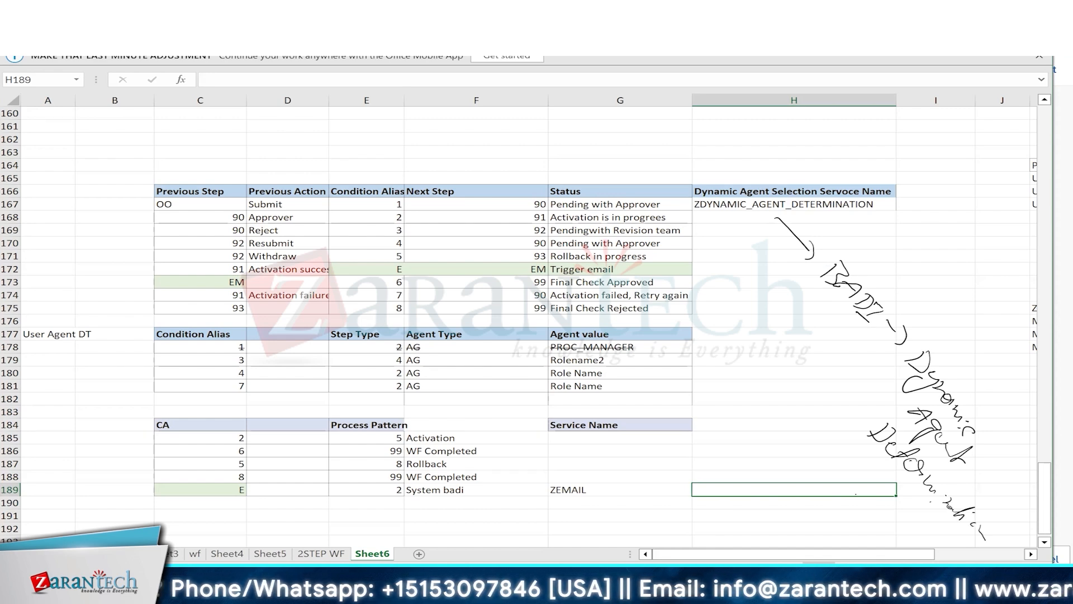
pyautogui.moveTo(793, 280); pyautogui.dragTo(892, 384)
pyautogui.moveTo(834, 415); pyautogui.dragTo(894, 502)
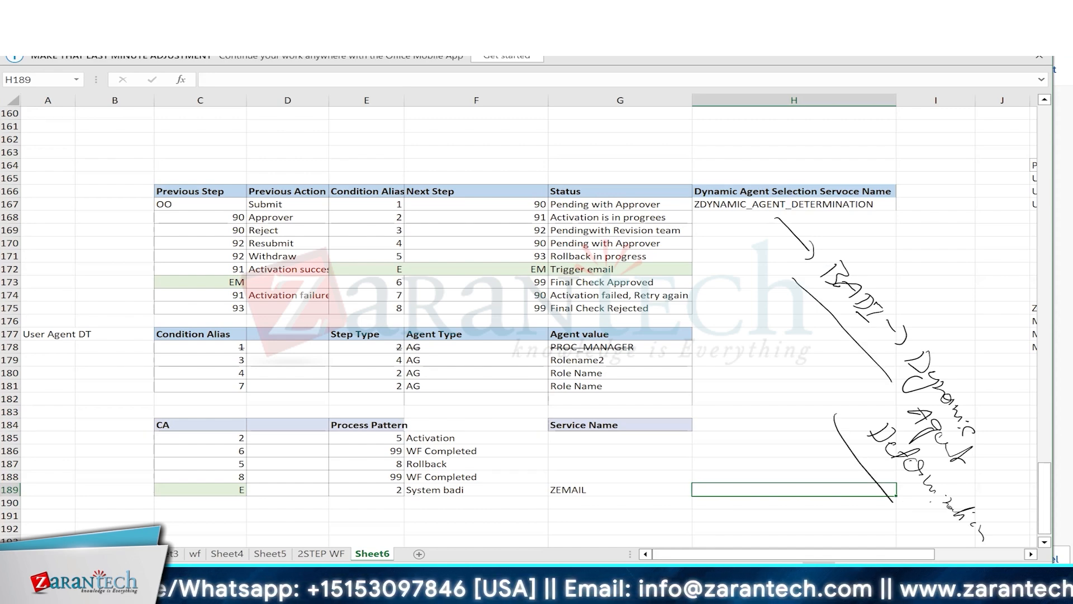
# Switch to the Display Users session in SAP GUI and start transaction MDGIMG
pyautogui.click(688, 577)
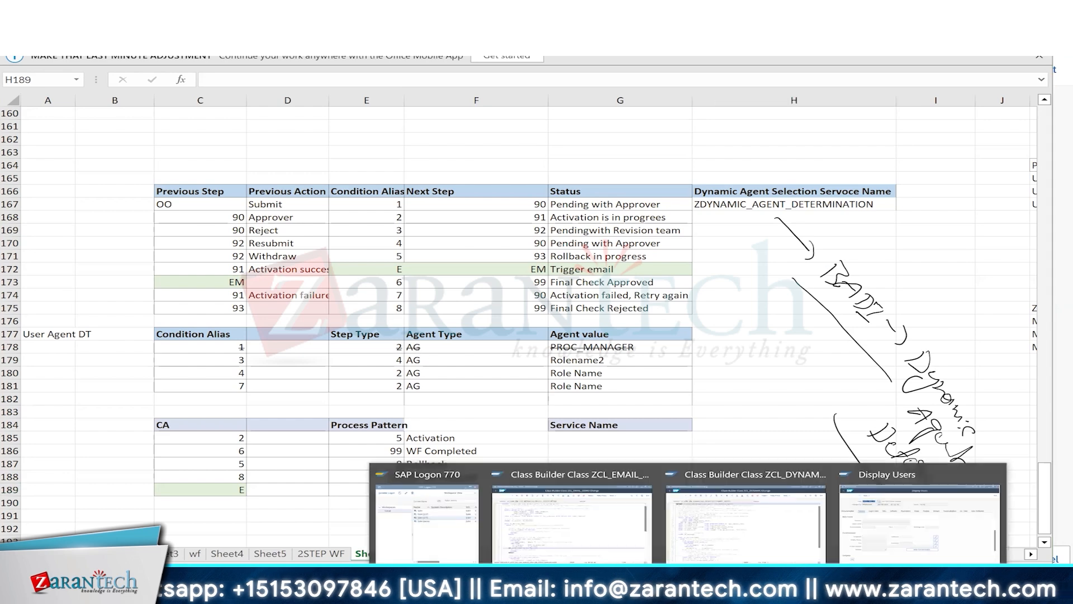
pyautogui.click(919, 519)
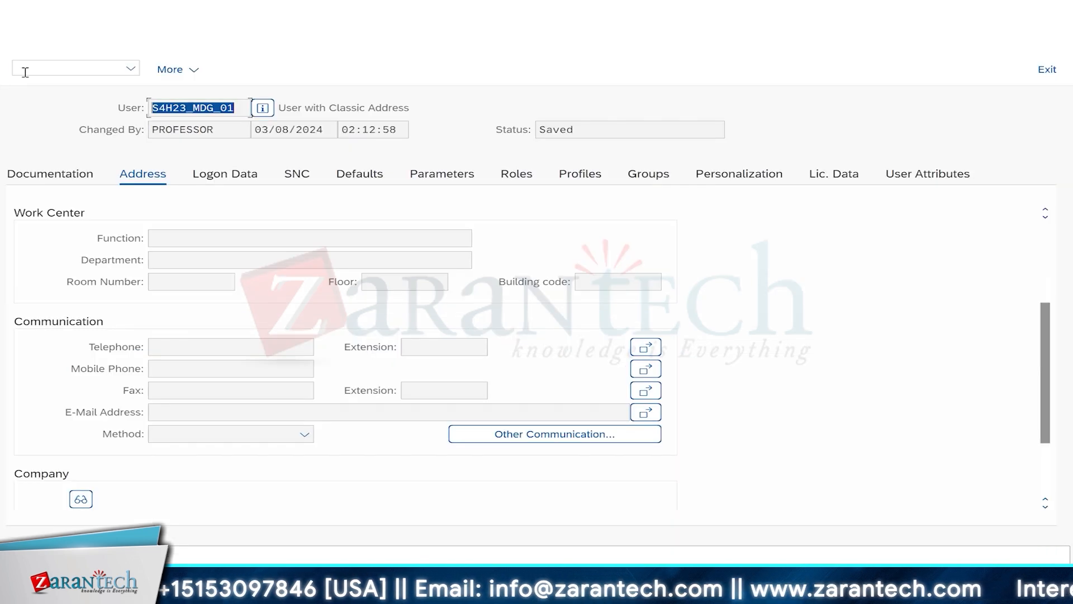
pyautogui.write('/nmdgimg')
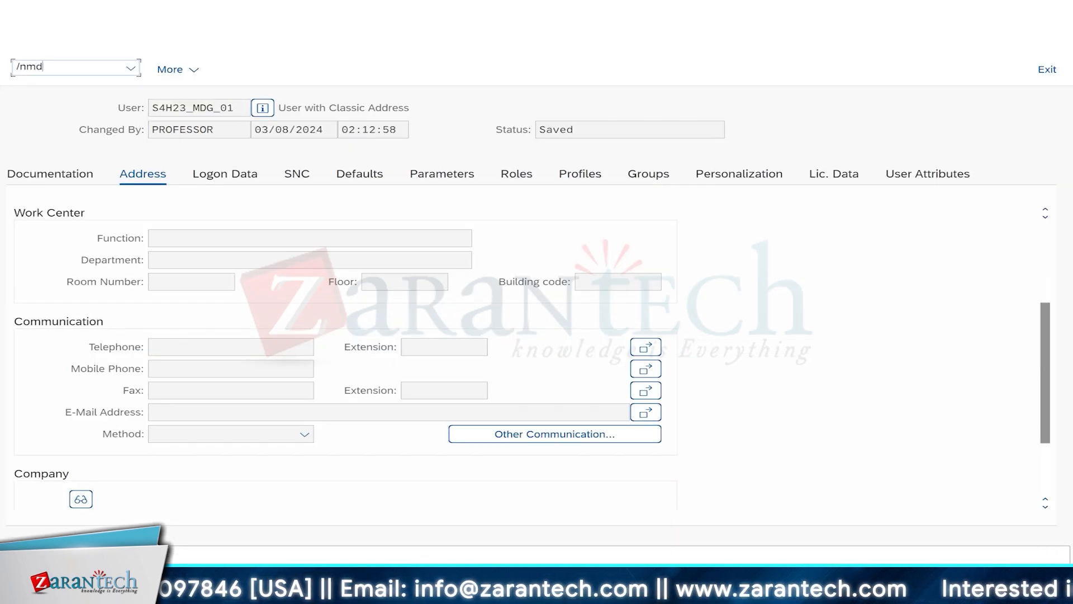
pyautogui.press('Return')
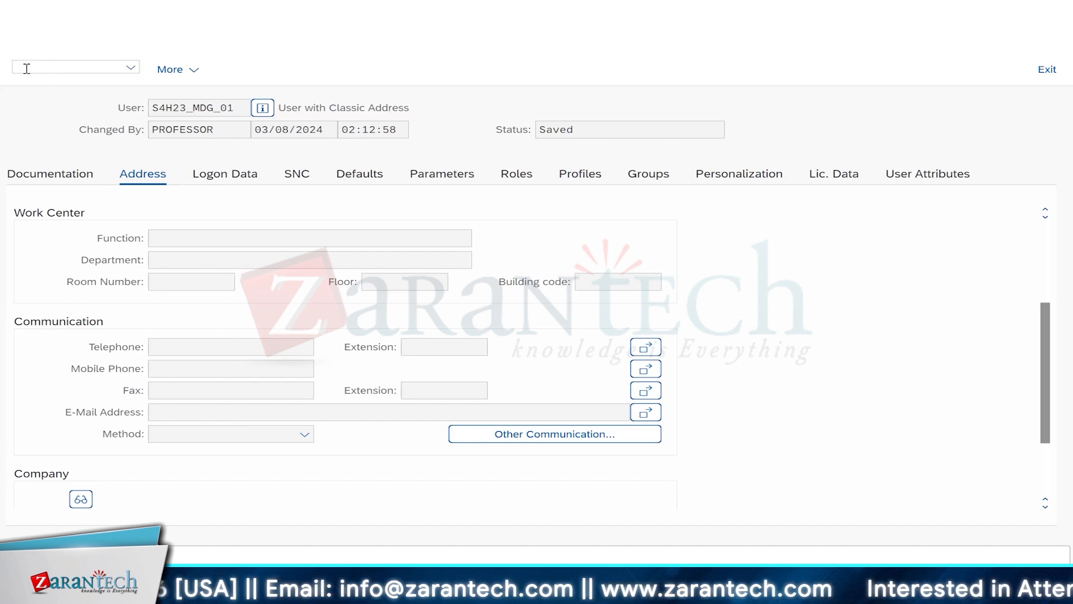
# Locate BAdI: Dynamic Selection of Agent in Rule-Based Workflow among the Business Add-Ins under Central Governance's general process modeling settings
pyautogui.click(47, 162)
pyautogui.click(60, 194)
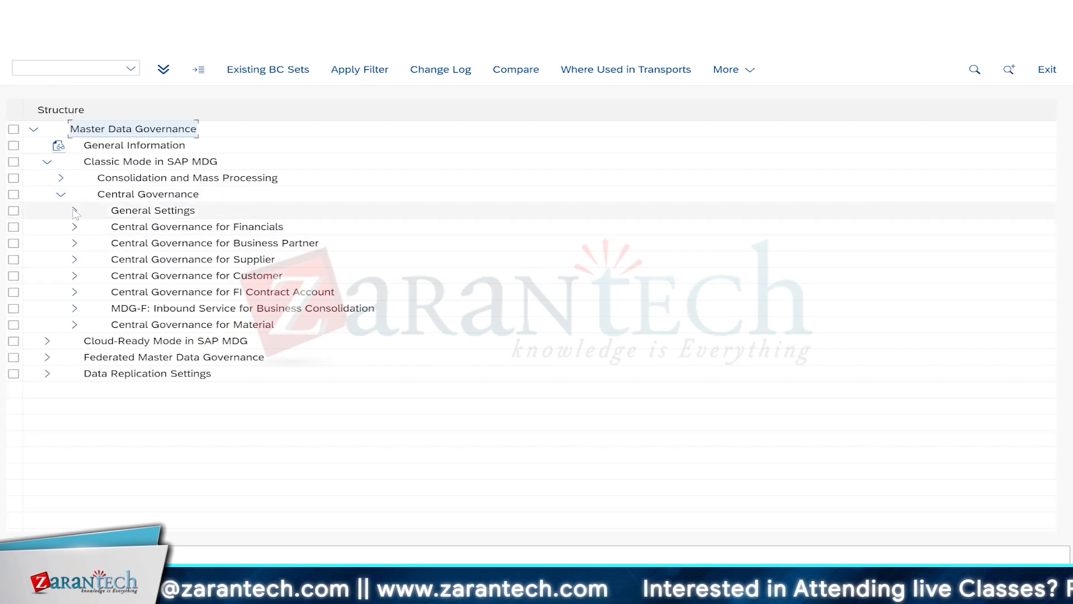
pyautogui.click(74, 211)
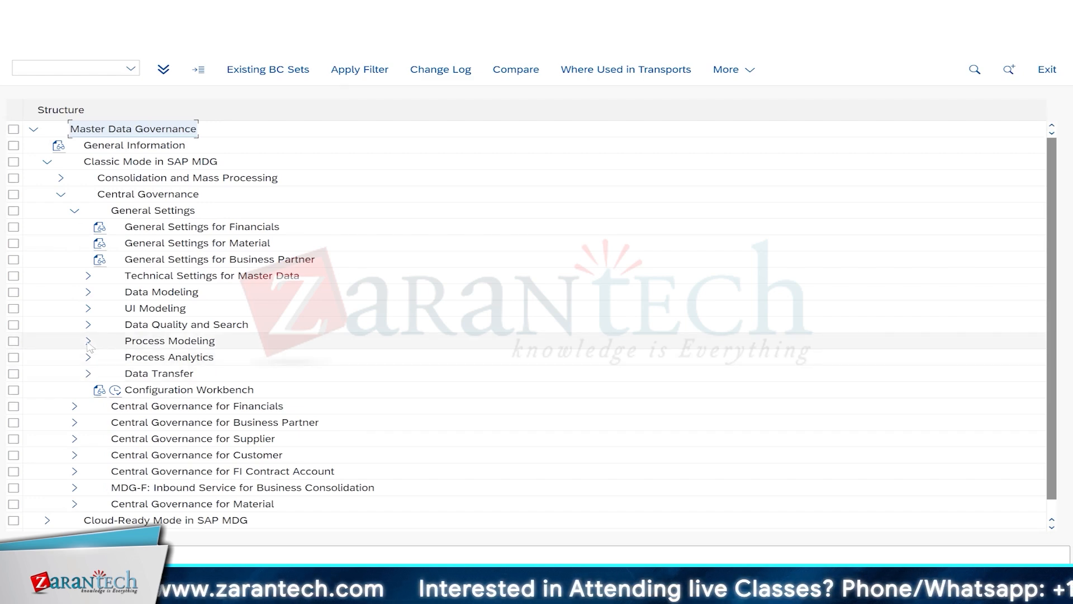
pyautogui.click(88, 341)
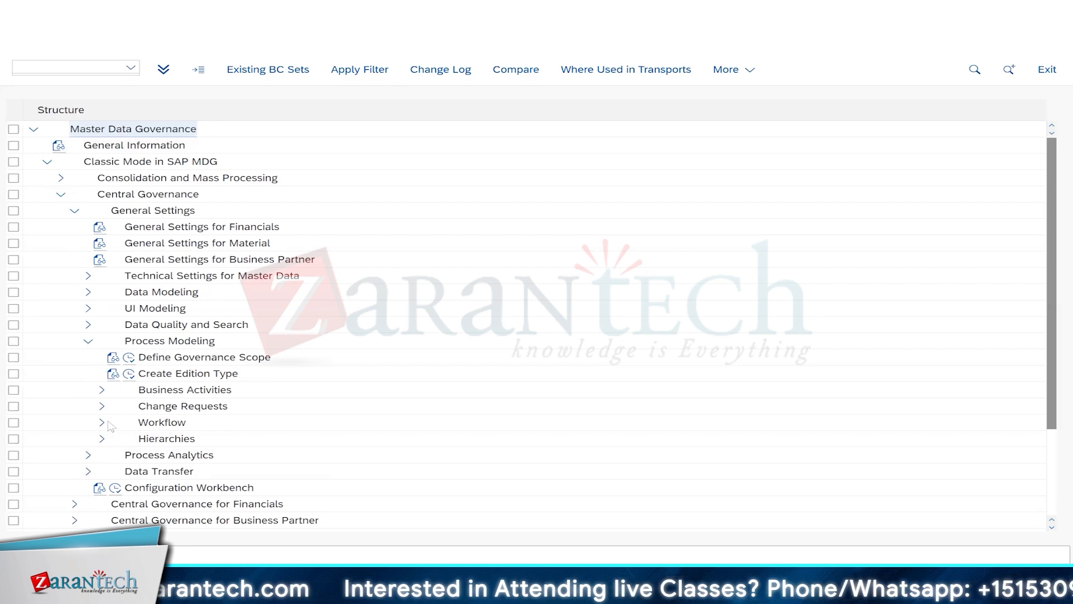
pyautogui.click(101, 423)
pyautogui.scroll(-3, 176, 457)
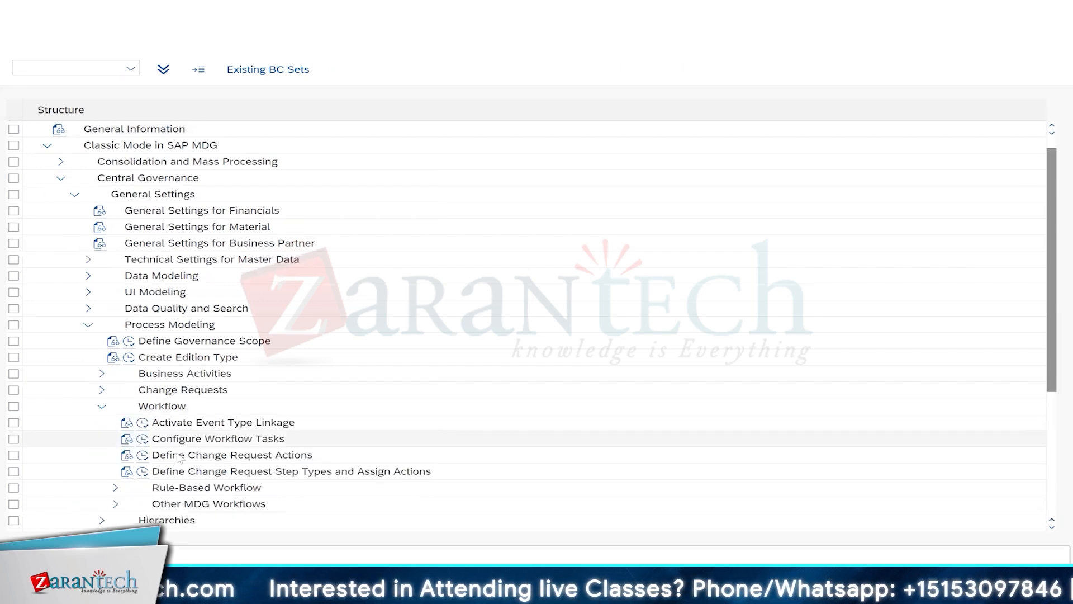
pyautogui.scroll(-2, 176, 457)
pyautogui.click(273, 423)
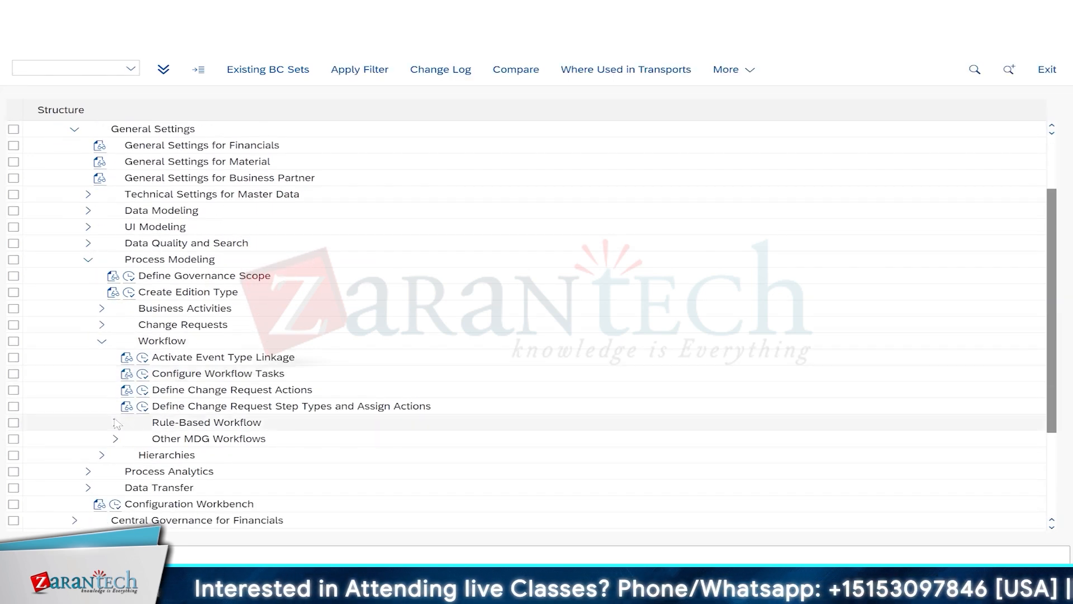
pyautogui.scroll(-7, 268, 430)
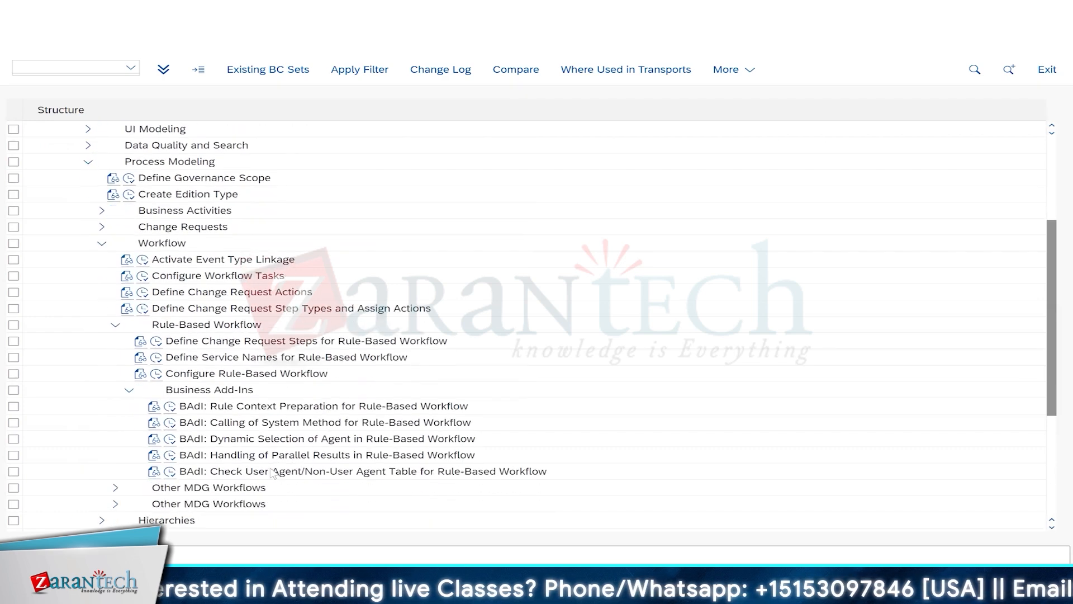
pyautogui.click(252, 424)
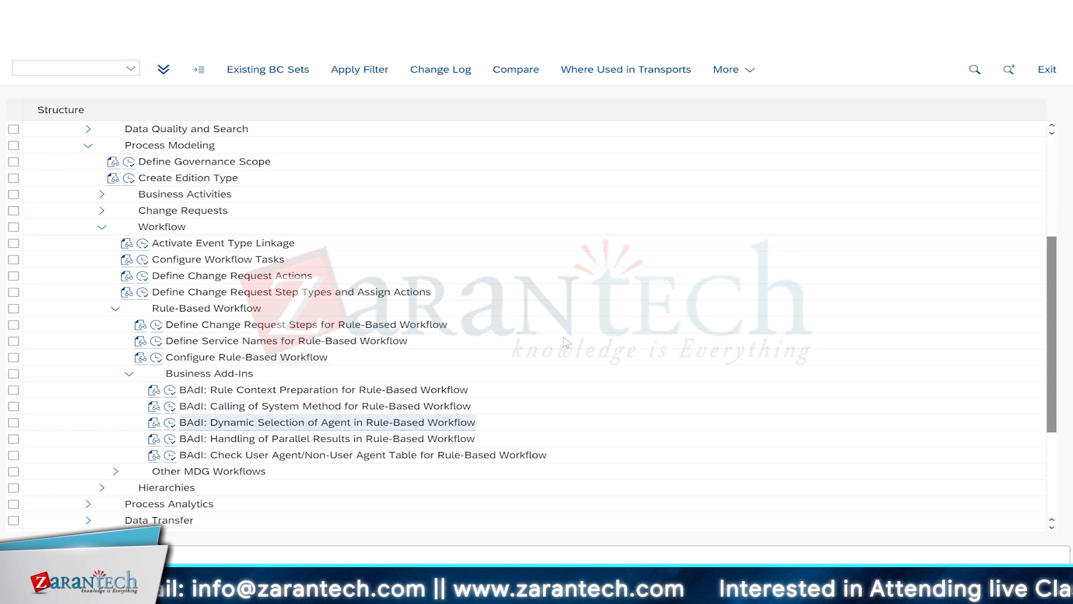
# Switch through Excel and the other class session to the ZCL_DYNAMIC Class Builder session and highlight the GET_DYNAMIC_AGENTS method name
pyautogui.hotkey('alt', 'Tab')
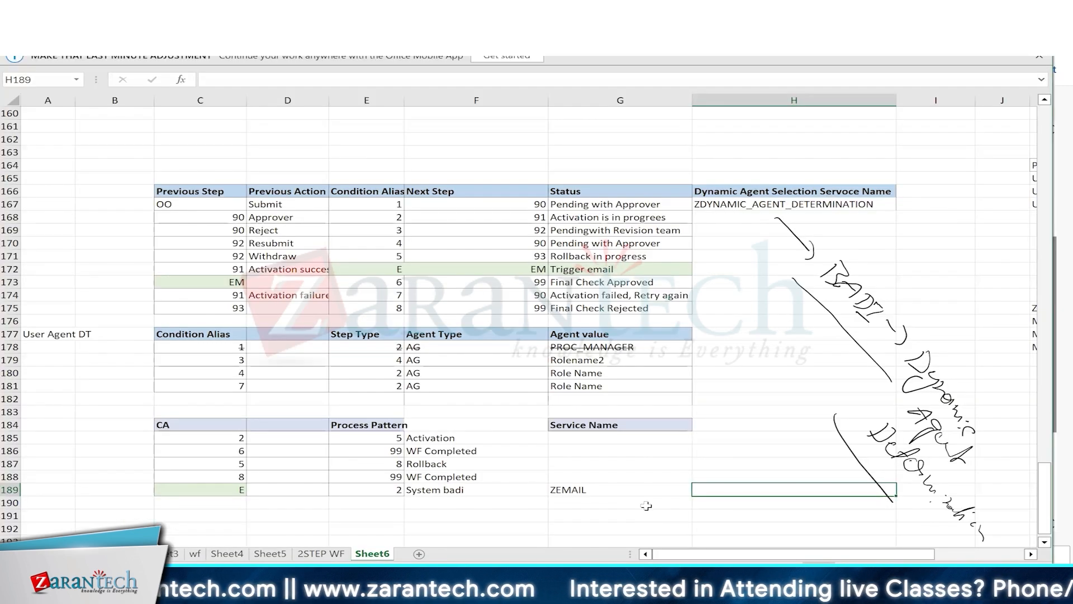
pyautogui.moveTo(488, 584)
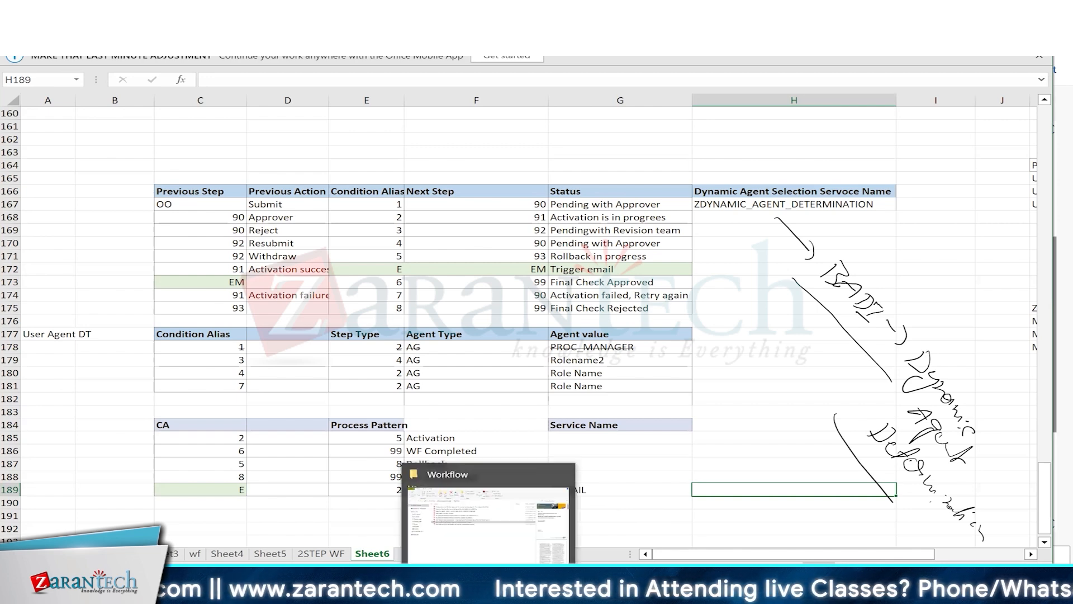
pyautogui.click(763, 372)
pyautogui.moveTo(559, 586)
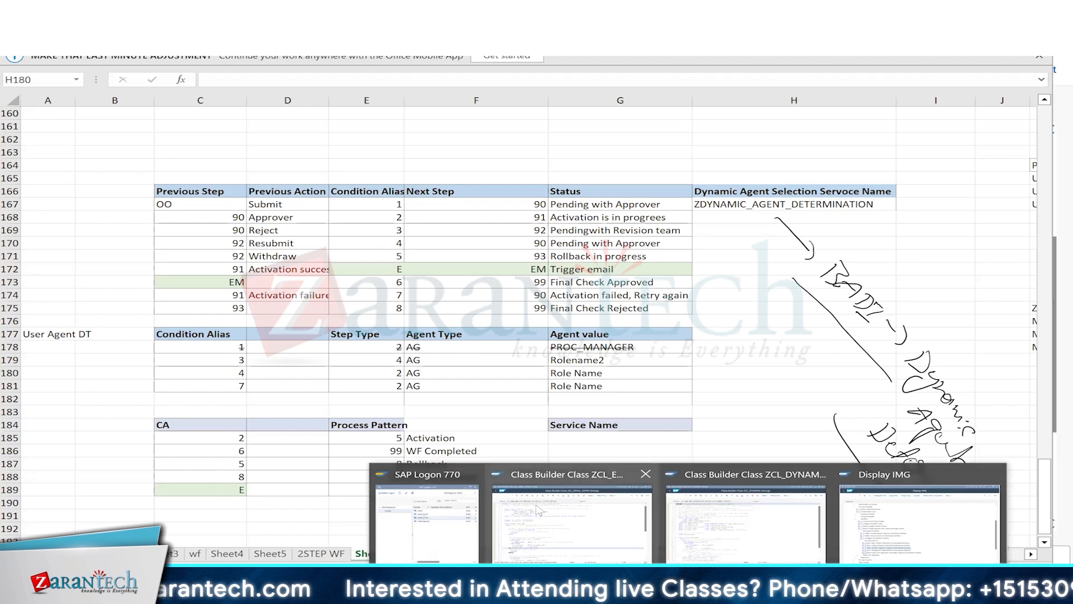
pyautogui.click(513, 499)
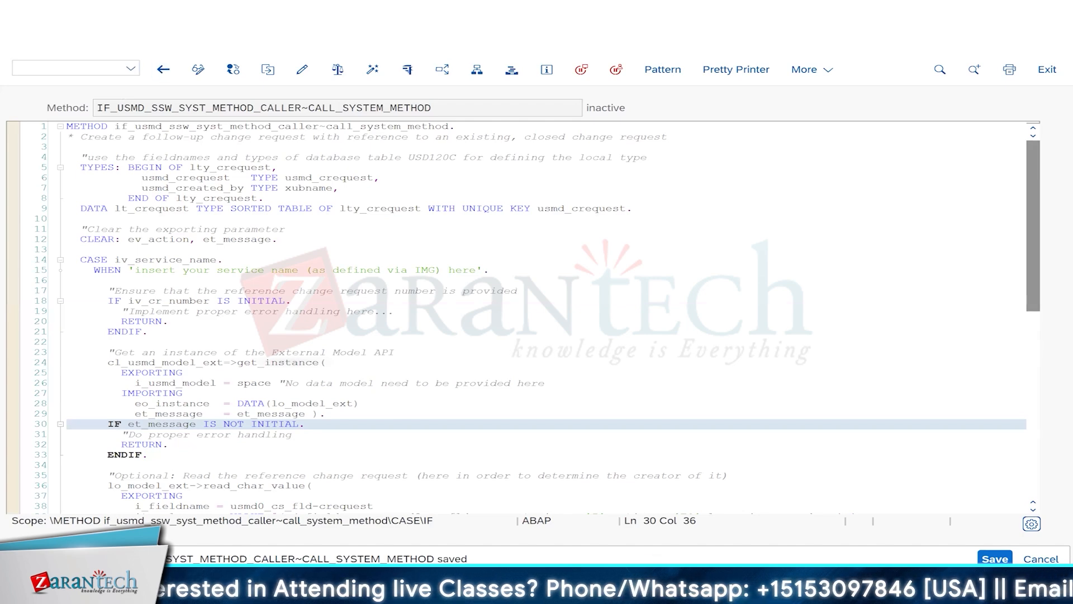
pyautogui.moveTo(690, 584)
pyautogui.click(708, 523)
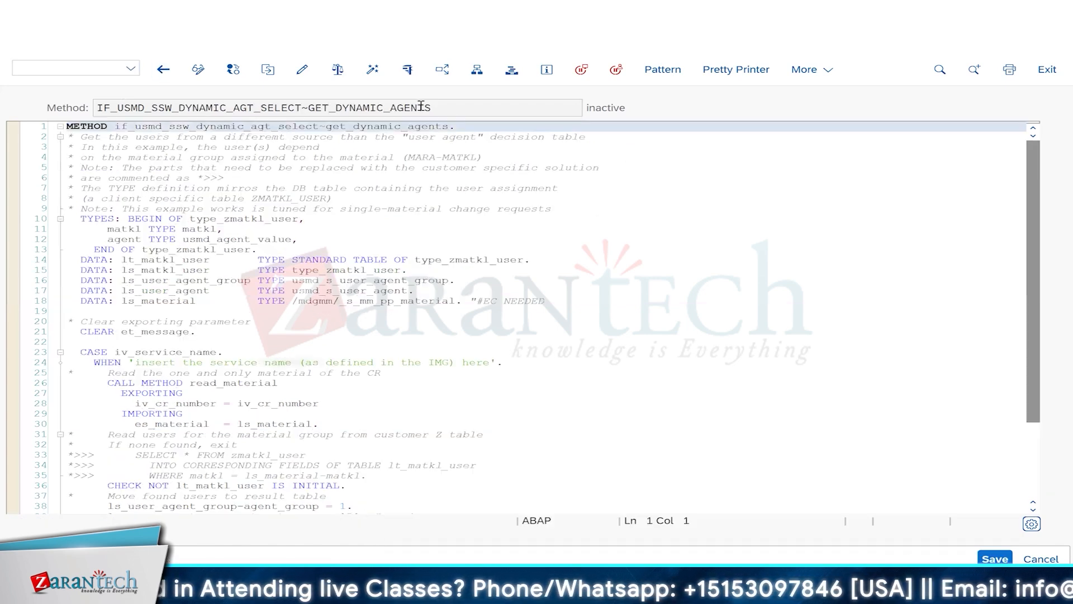
pyautogui.moveTo(445, 106); pyautogui.dragTo(13, 106)
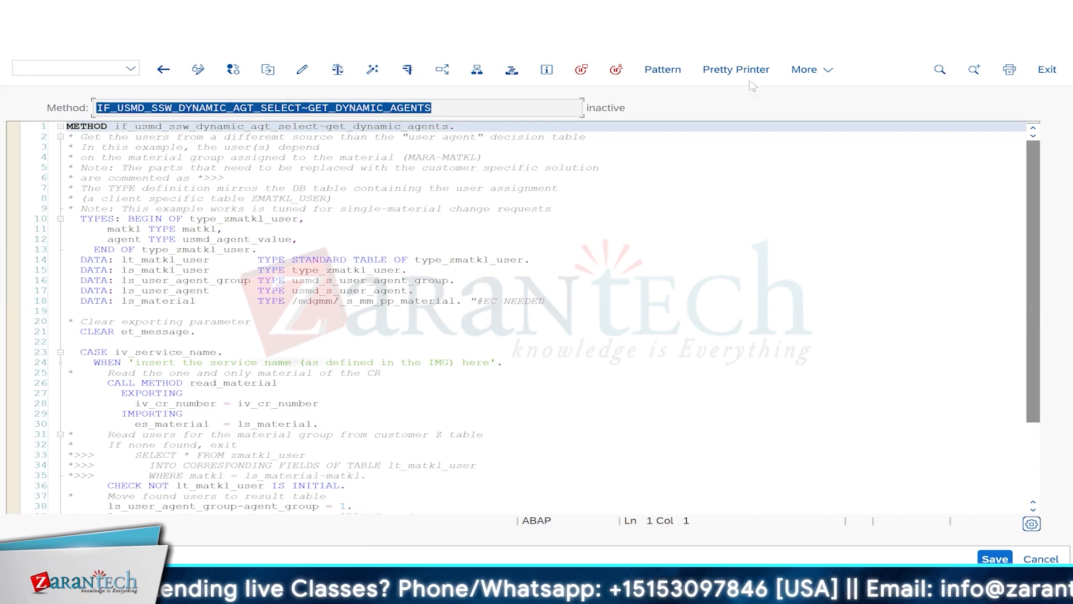
# Show the signature of GET_DYNAMIC_AGENTS, select its CT_USER_AGENT_GROUP parameter, and hide the signature again
pyautogui.click(811, 71)
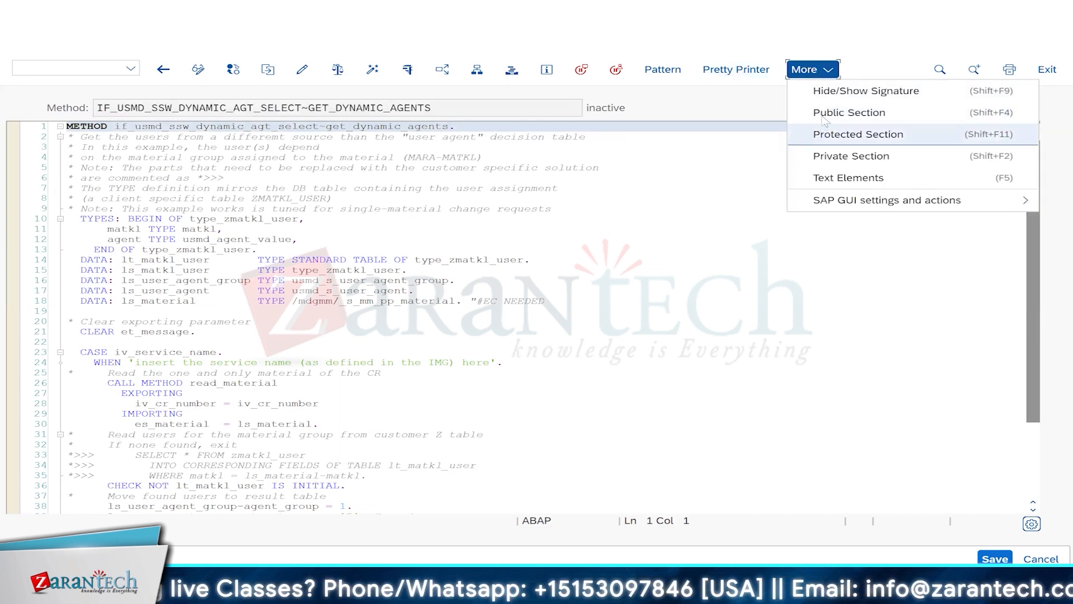
pyautogui.click(826, 95)
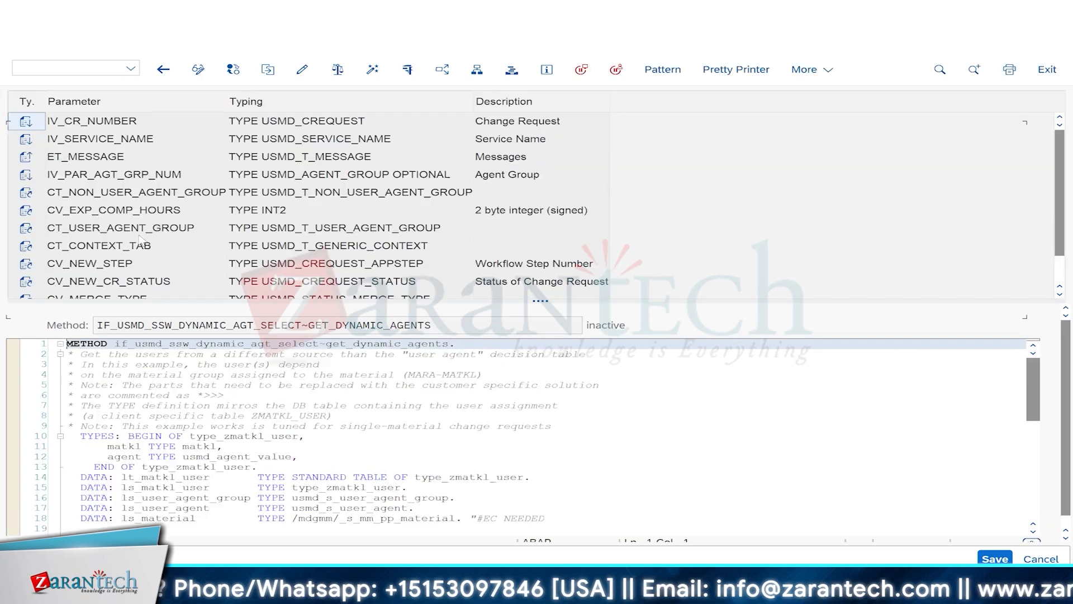
pyautogui.scroll(-1, 132, 287)
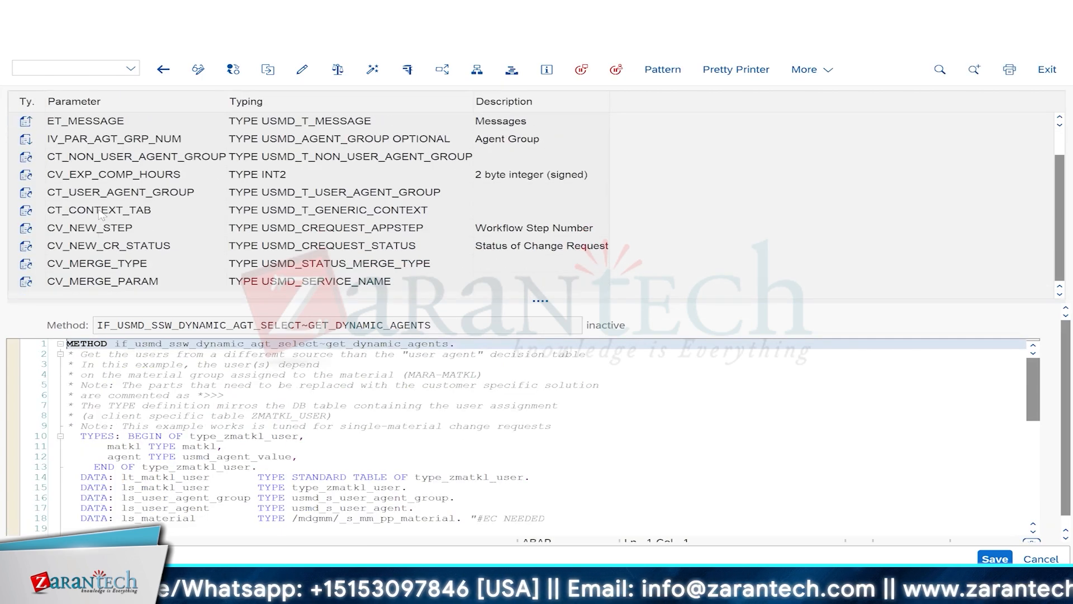
pyautogui.click(104, 195)
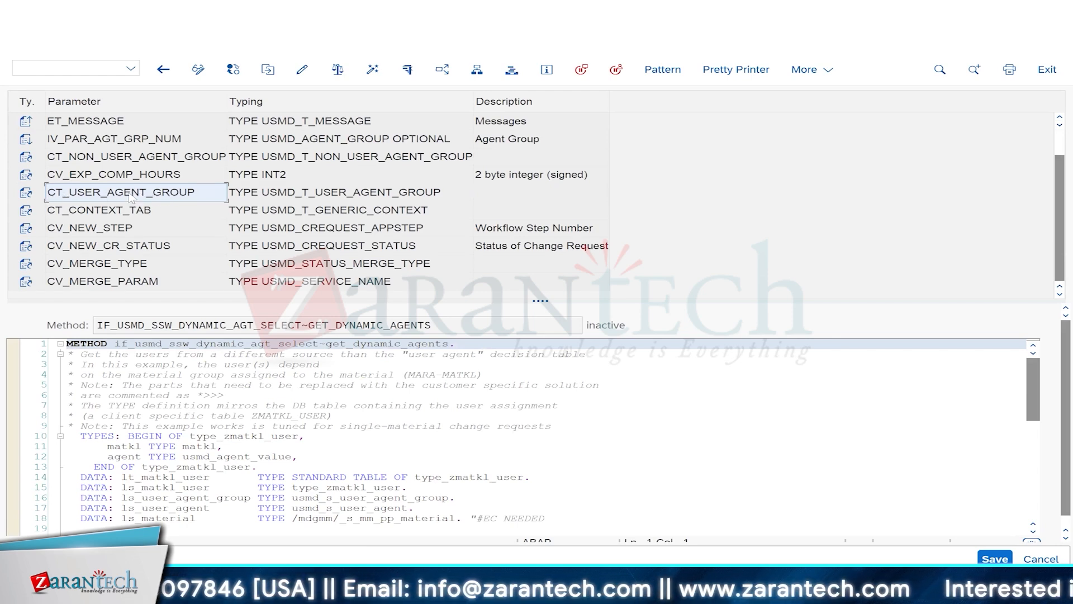
pyautogui.click(805, 72)
pyautogui.click(808, 91)
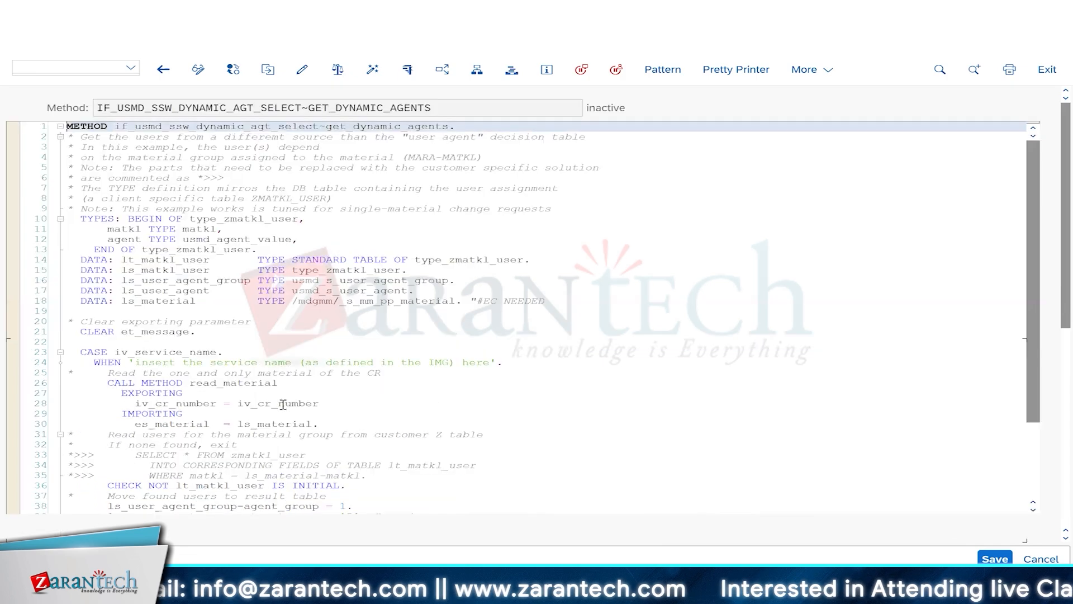
# Examine the final APPEND statement of the method, highlighting ct_user_agent_group and ls_user_agent_group
pyautogui.scroll(-13, 283, 404)
pyautogui.scroll(3, 283, 404)
pyautogui.scroll(1, 329, 331)
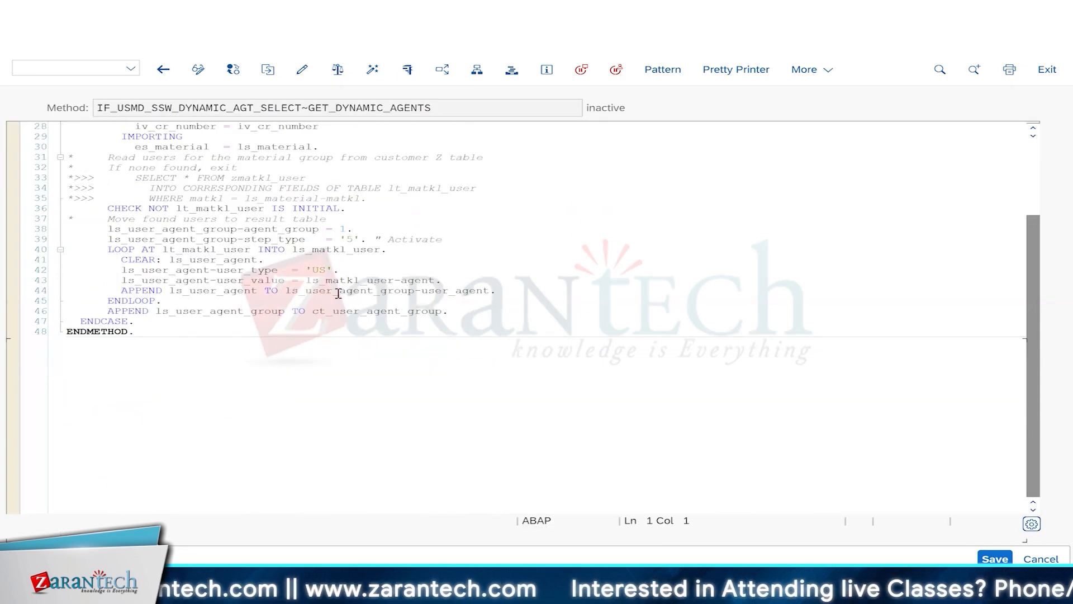
pyautogui.moveTo(311, 312); pyautogui.dragTo(445, 312)
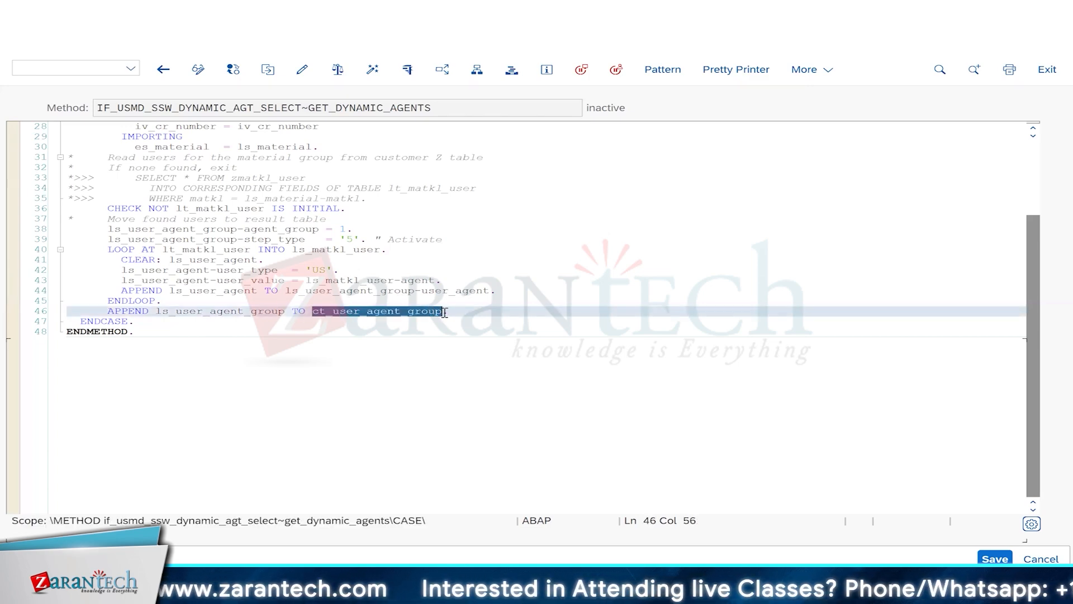
pyautogui.click(291, 311)
pyautogui.moveTo(292, 310); pyautogui.dragTo(151, 311)
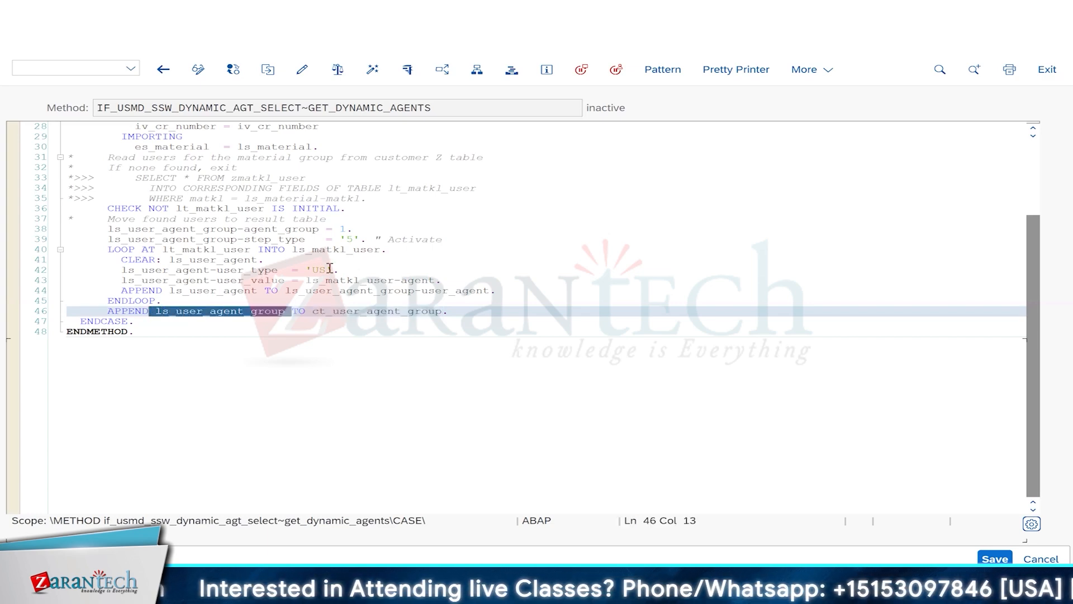
# Examine the agent assignments inside the loop, highlighting user type 'US' and the ls_matkl_user-agent value
pyautogui.moveTo(338, 270); pyautogui.dragTo(148, 273)
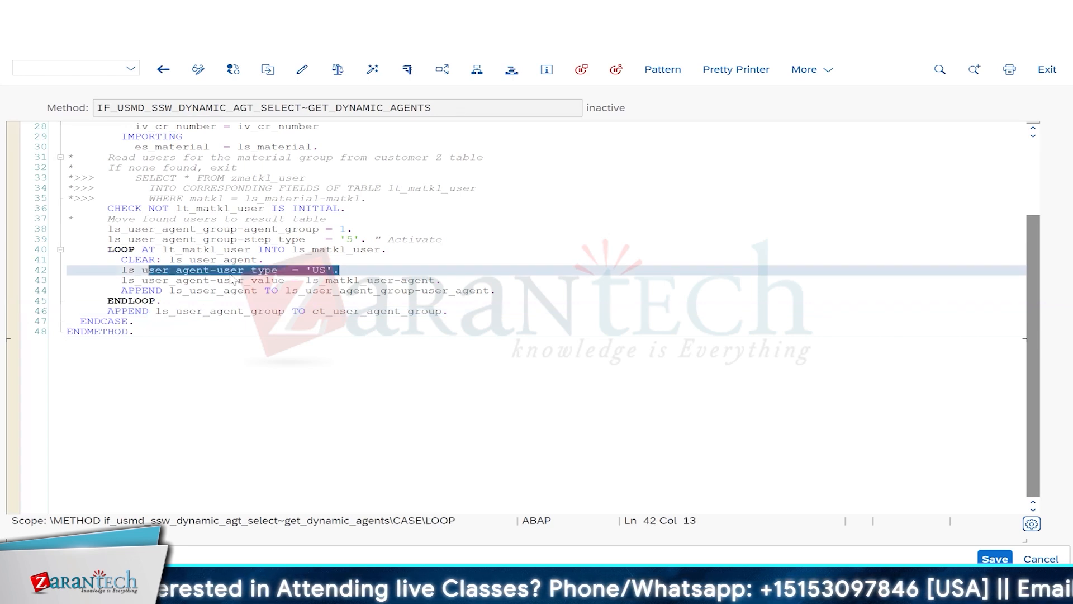
pyautogui.moveTo(332, 269); pyautogui.dragTo(306, 269)
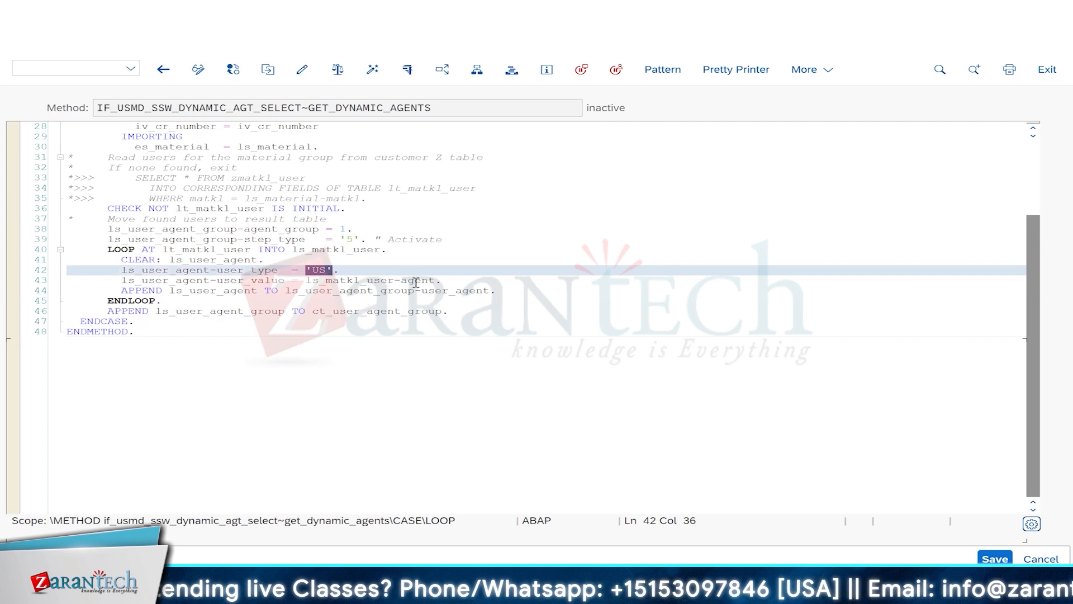
pyautogui.moveTo(442, 281); pyautogui.dragTo(305, 280)
pyautogui.scroll(5, 380, 260)
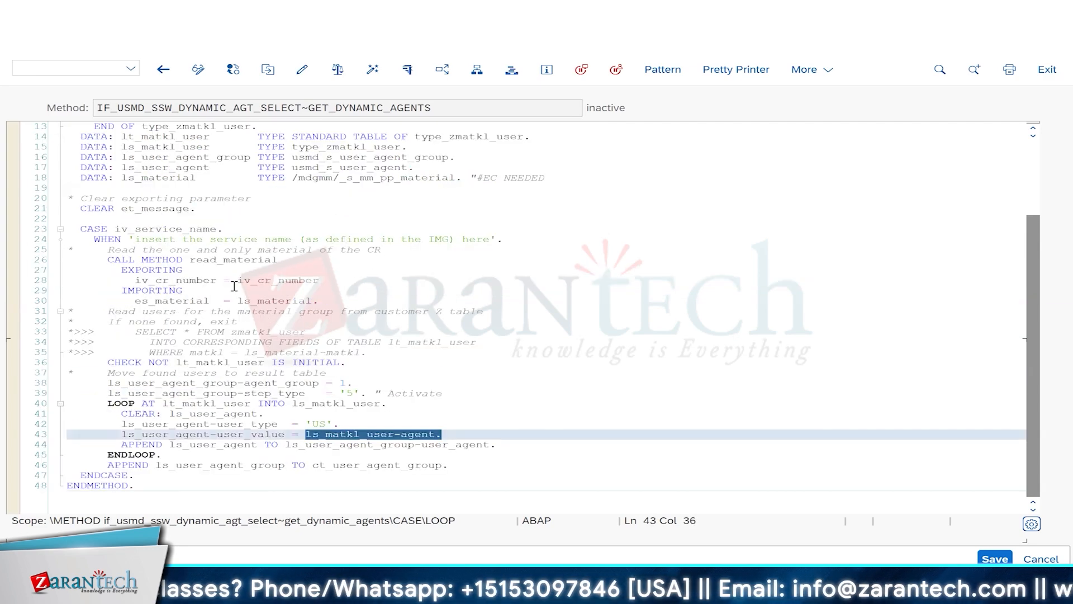
pyautogui.scroll(-1, 286, 305)
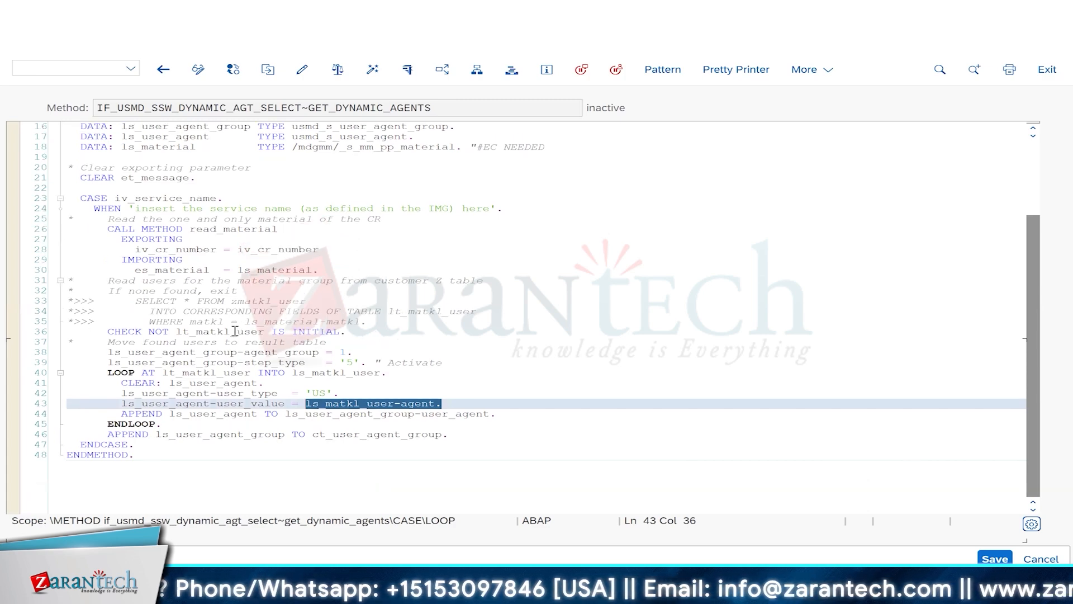
# Highlight zmatkl_user in the commented SELECT, switch to the Excel workflow sheet and back, and highlight the whole SELECT statement
pyautogui.moveTo(231, 301); pyautogui.dragTo(306, 301)
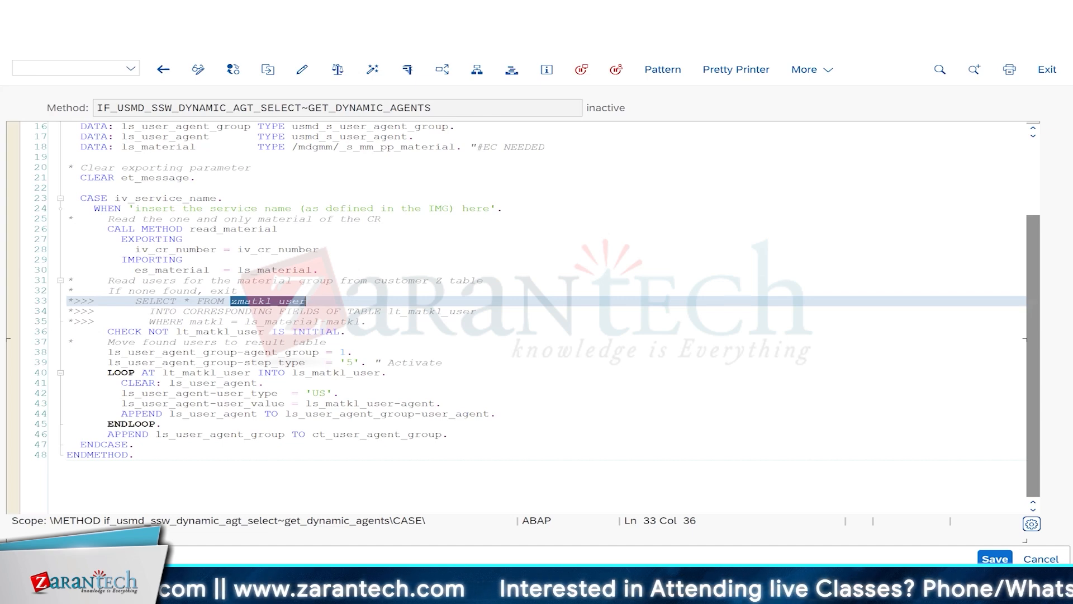
pyautogui.hotkey('alt', 'Tab')
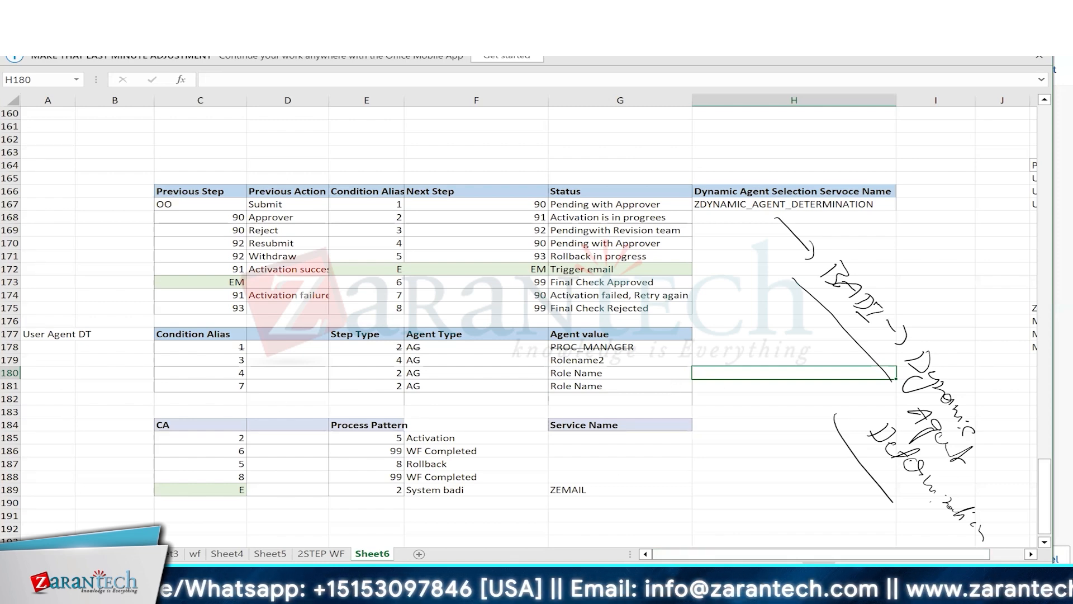
pyautogui.click(688, 576)
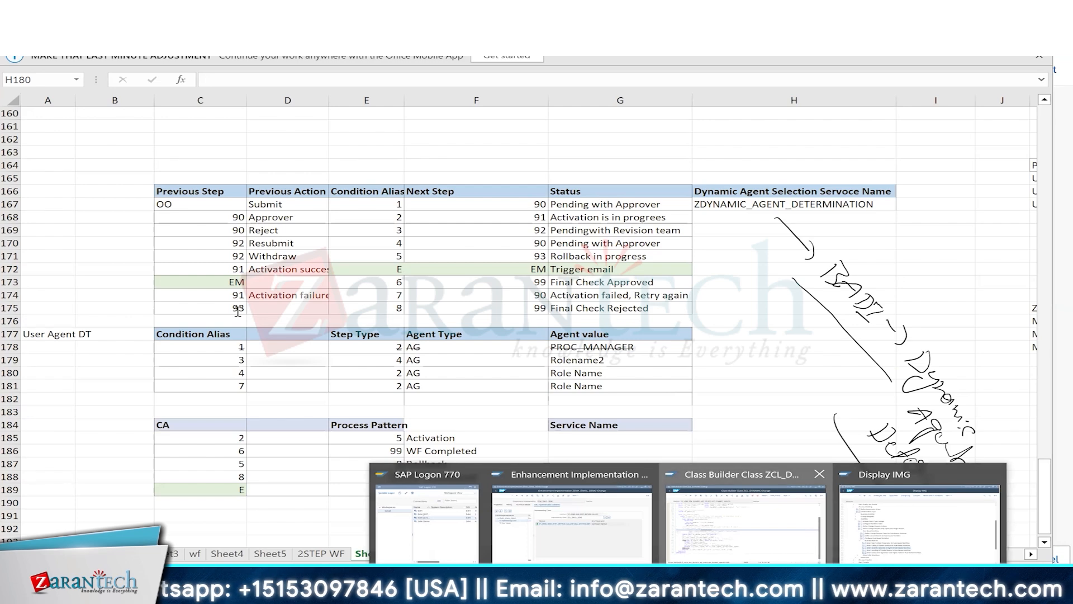
pyautogui.click(746, 523)
pyautogui.click(238, 311)
pyautogui.moveTo(232, 303); pyautogui.dragTo(309, 302)
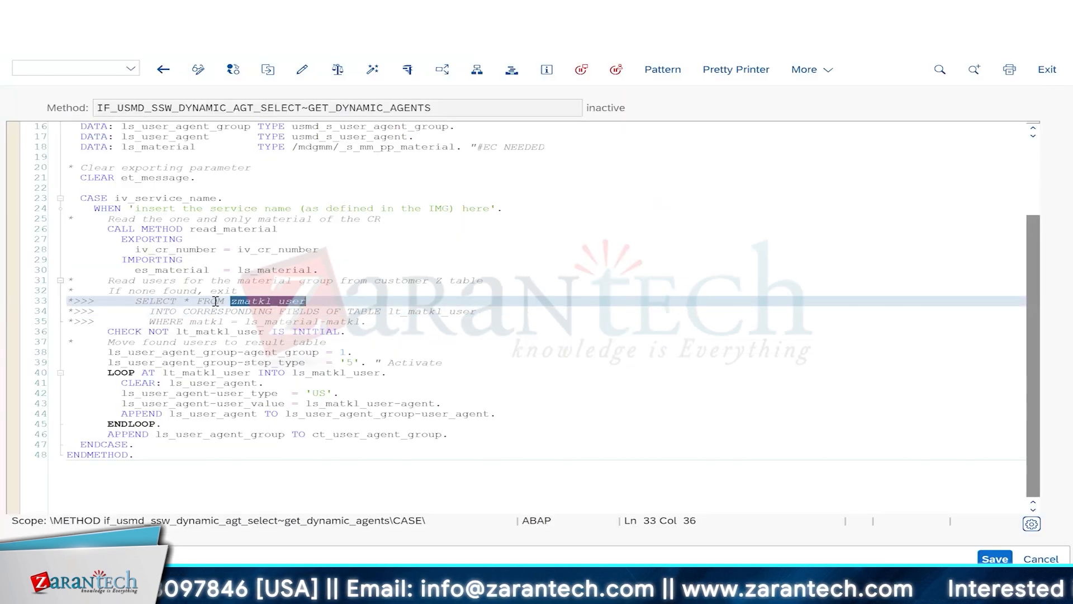
pyautogui.moveTo(141, 302); pyautogui.dragTo(339, 323)
# Trace the read_material call by highlighting iv_cr_number and ls_material, and highlight the commented SELECT that uses the material group
pyautogui.click(241, 229)
pyautogui.moveTo(319, 250); pyautogui.dragTo(238, 250)
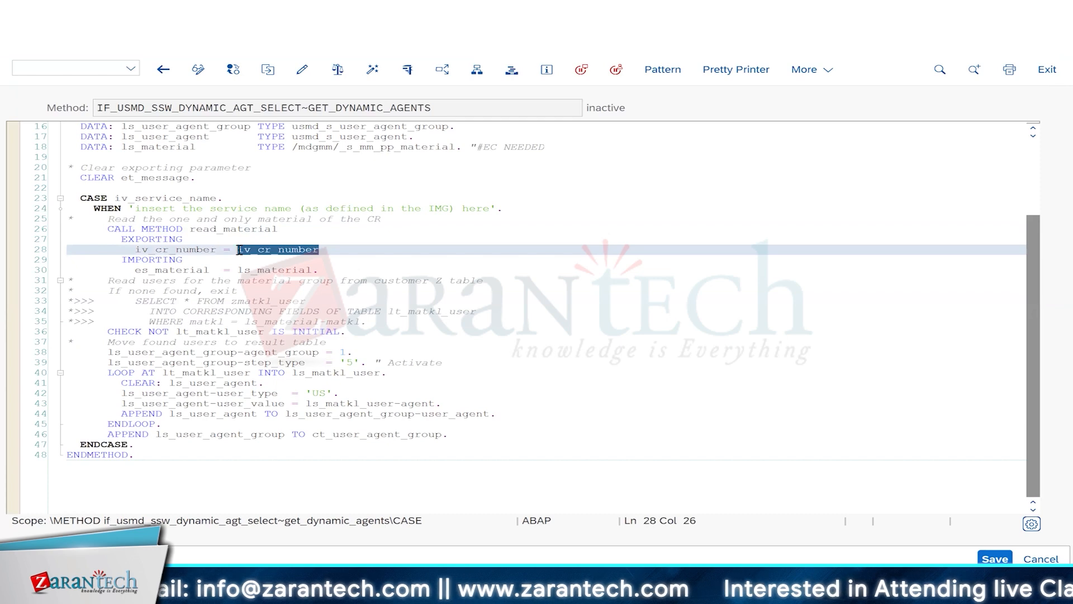
pyautogui.moveTo(318, 270); pyautogui.dragTo(236, 271)
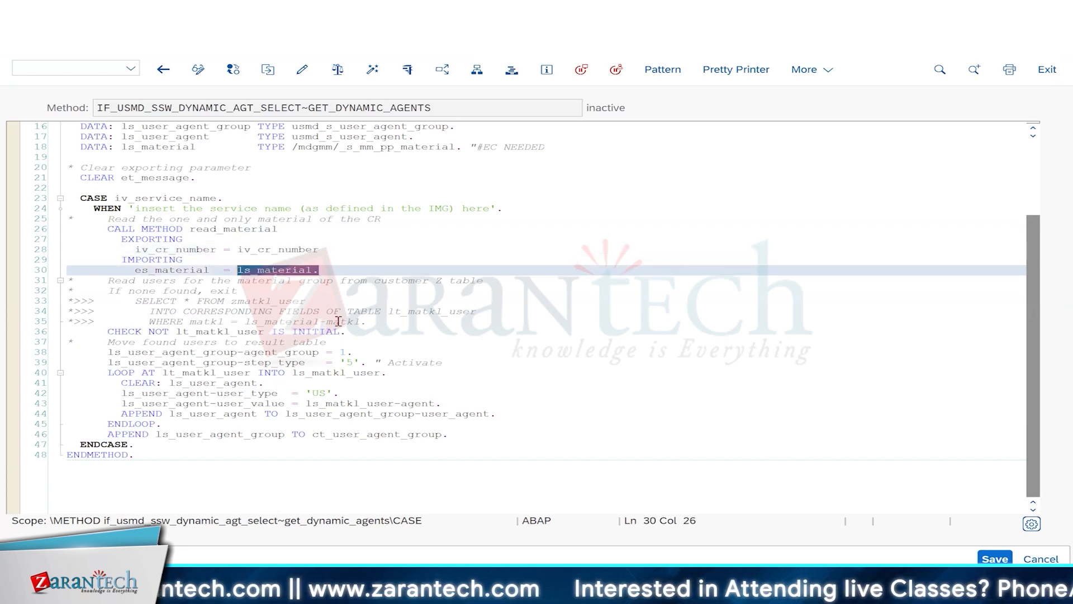
pyautogui.moveTo(367, 321); pyautogui.dragTo(48, 302)
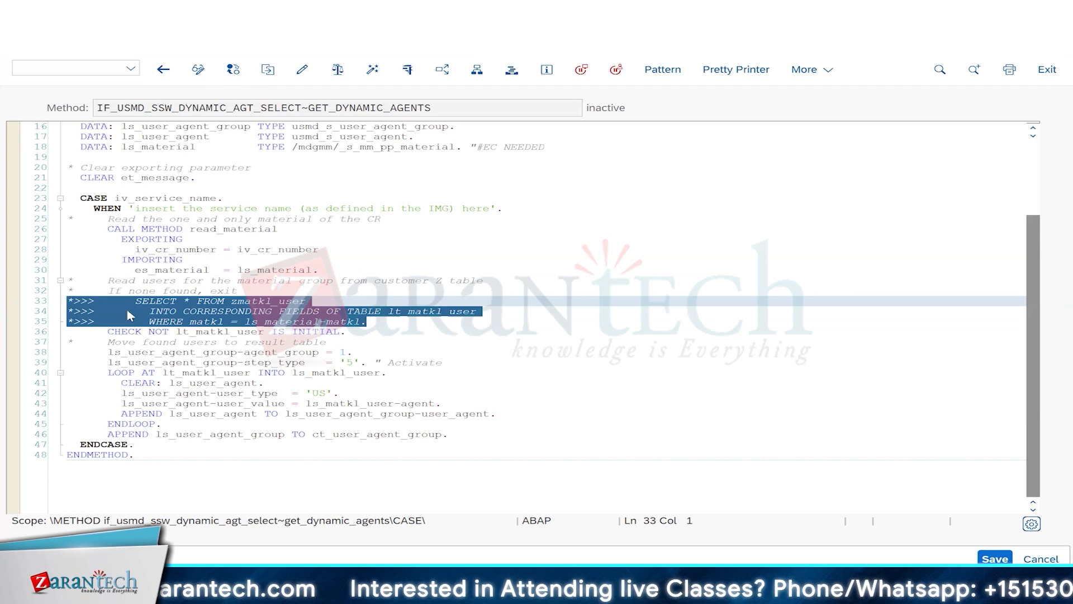
# Highlight the user type and user value assignments and compare them with the Agent Type column of Excel's User Agent table
pyautogui.moveTo(442, 403); pyautogui.dragTo(75, 394)
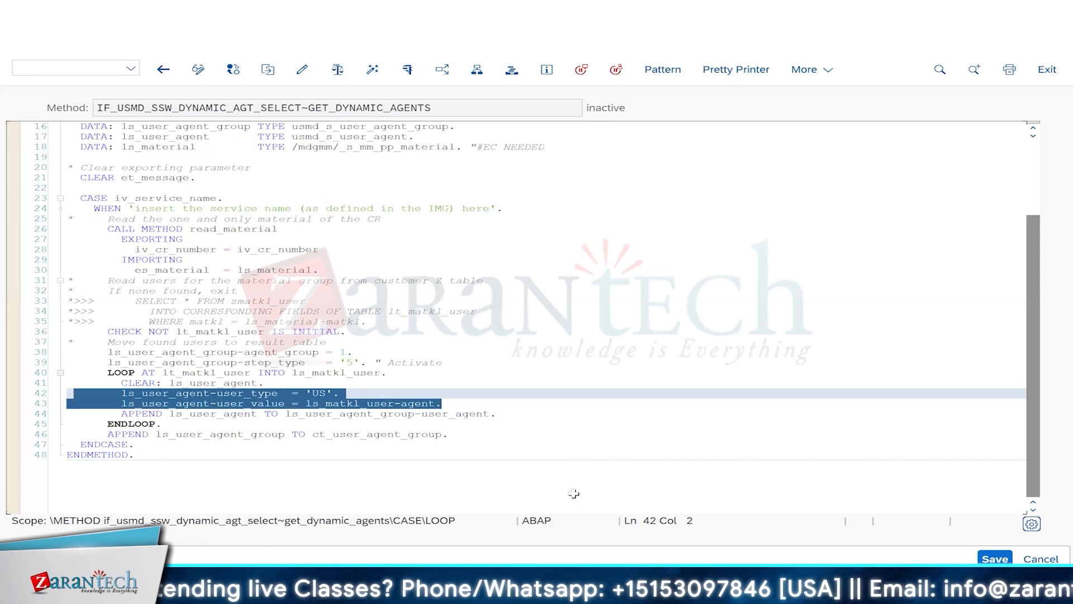
pyautogui.hotkey('alt', 'Tab')
pyautogui.moveTo(458, 337); pyautogui.dragTo(450, 386)
pyautogui.hotkey('alt', 'Tab')
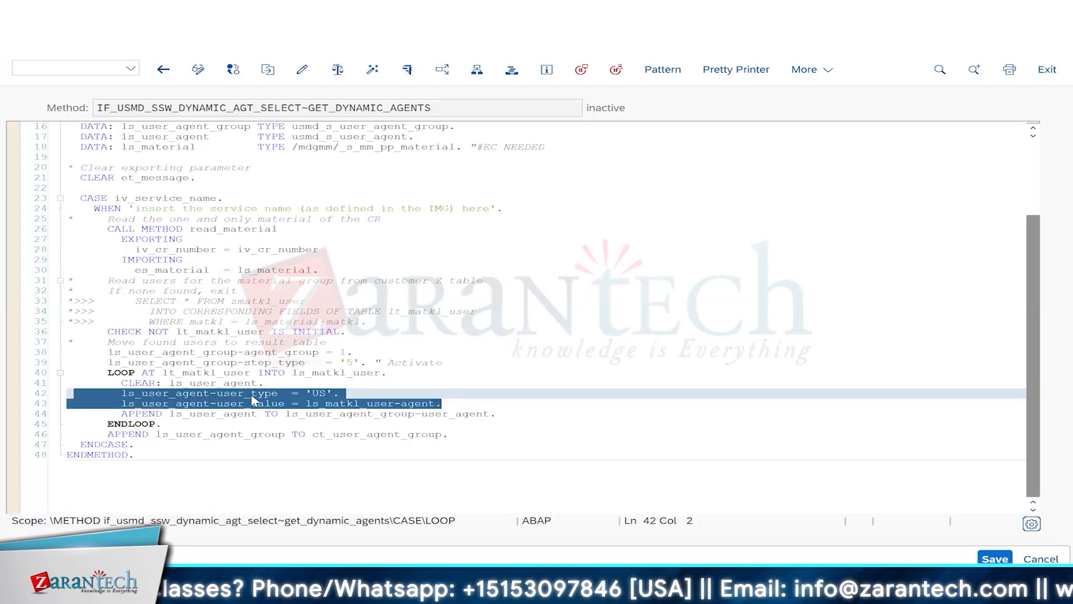
pyautogui.hotkey('alt', 'Tab')
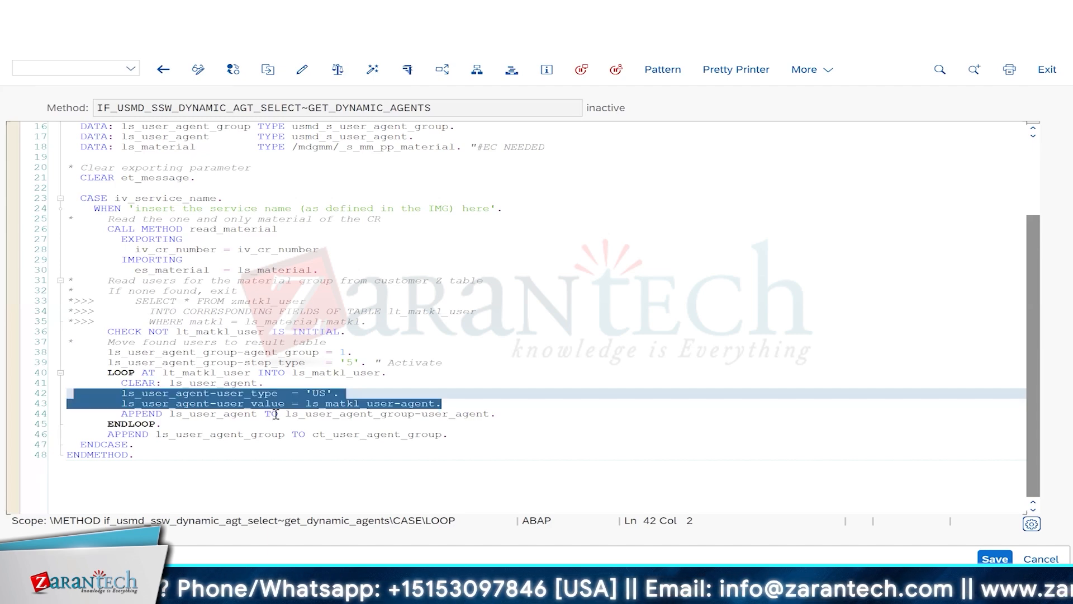
# Review the APPEND to ls_user_agent_group-user_agent and highlight ct_user_agent_group in the append after the loop
pyautogui.click(323, 416)
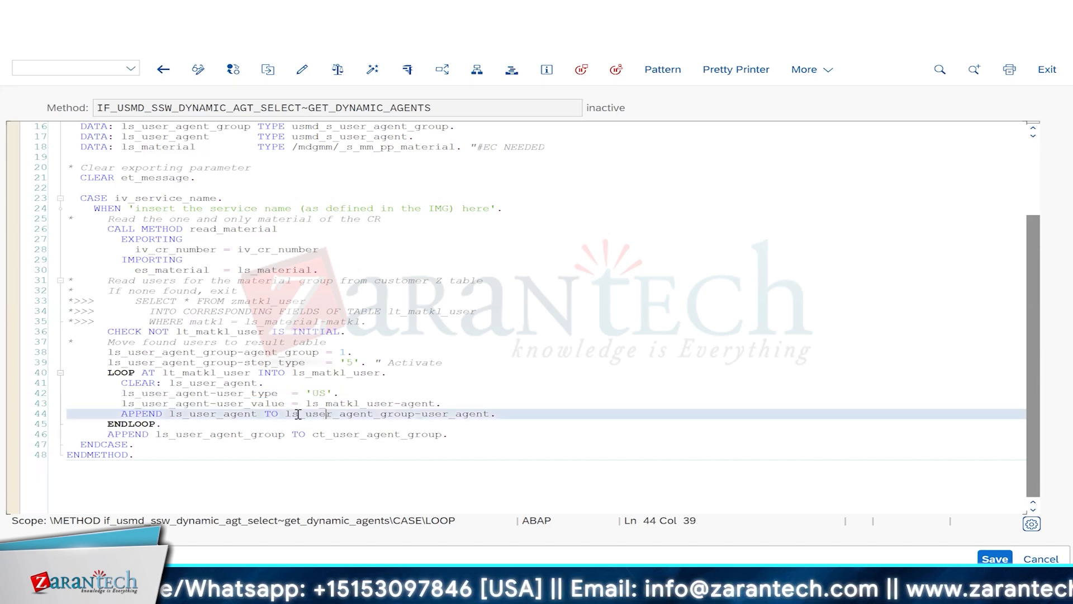
pyautogui.moveTo(315, 436); pyautogui.dragTo(439, 436)
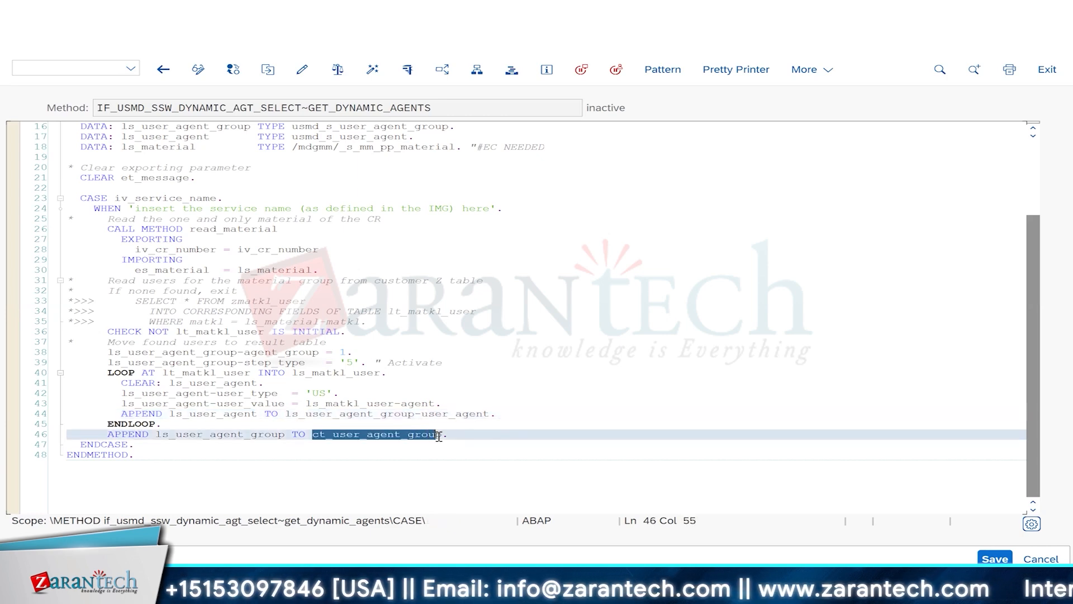
pyautogui.moveTo(439, 436); pyautogui.dragTo(440, 436)
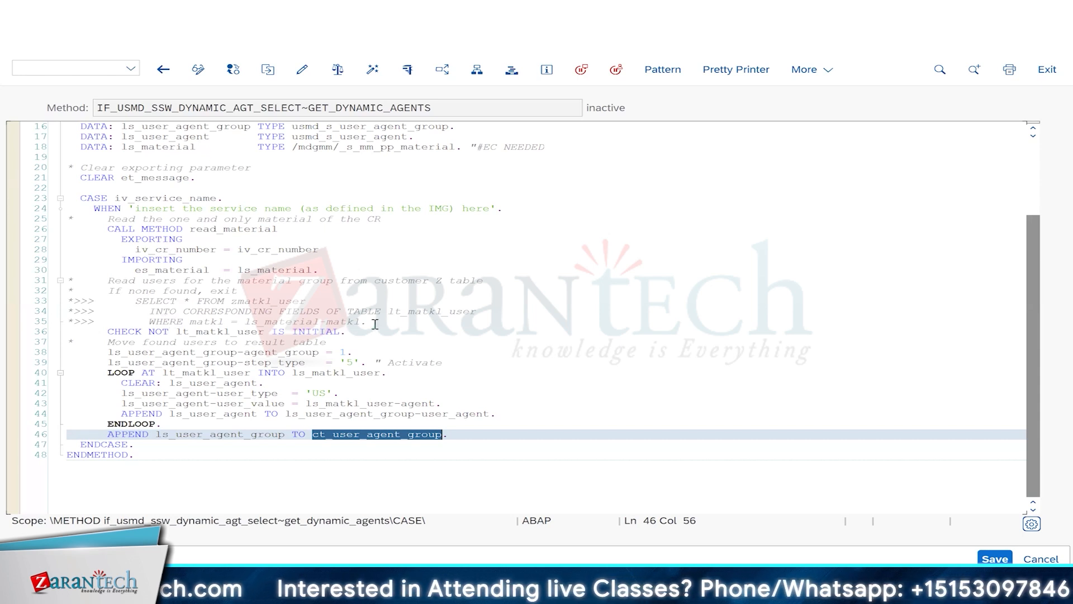
# Examine the commented customer-table SELECT, highlighting its three lines, the zmatkl_user table name and the ls_material-matkl condition
pyautogui.moveTo(393, 323); pyautogui.dragTo(7, 302)
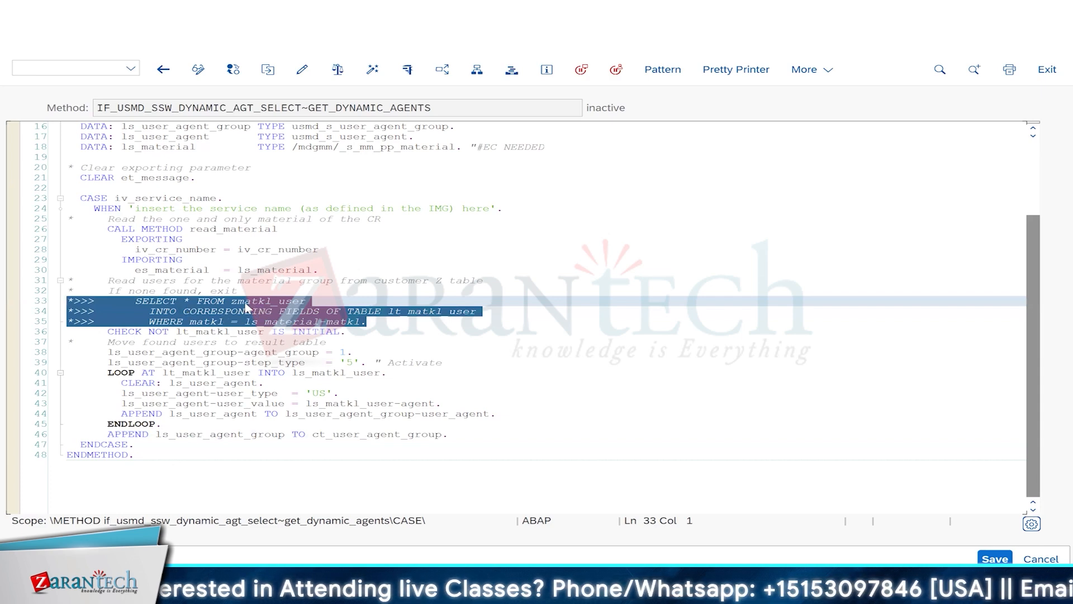
pyautogui.click(211, 323)
pyautogui.moveTo(369, 323); pyautogui.dragTo(30, 302)
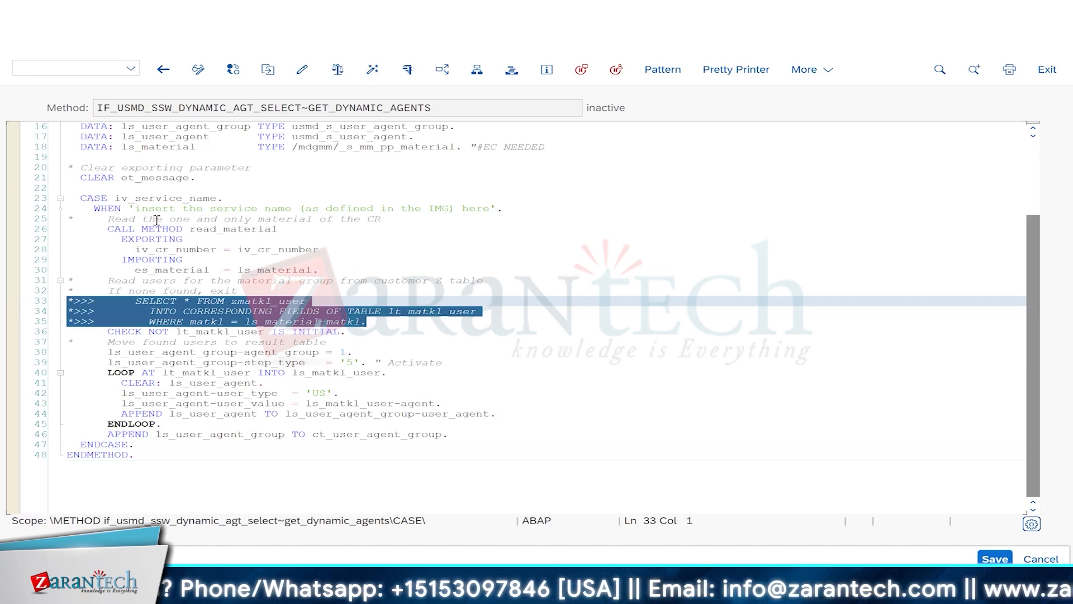
pyautogui.click(242, 343)
pyautogui.moveTo(231, 301); pyautogui.dragTo(310, 303)
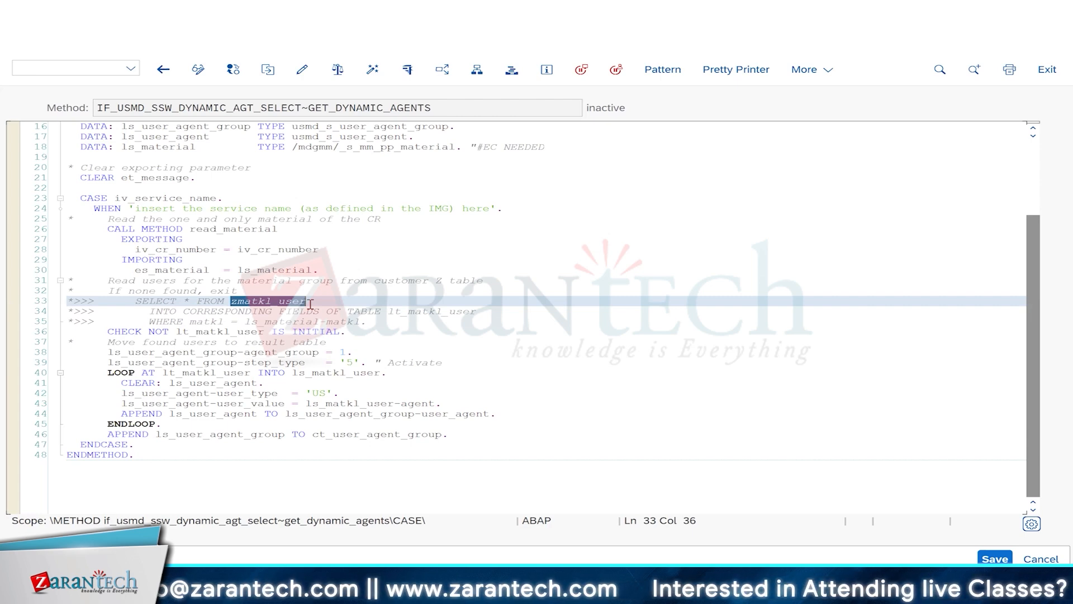
pyautogui.moveTo(367, 322); pyautogui.dragTo(242, 322)
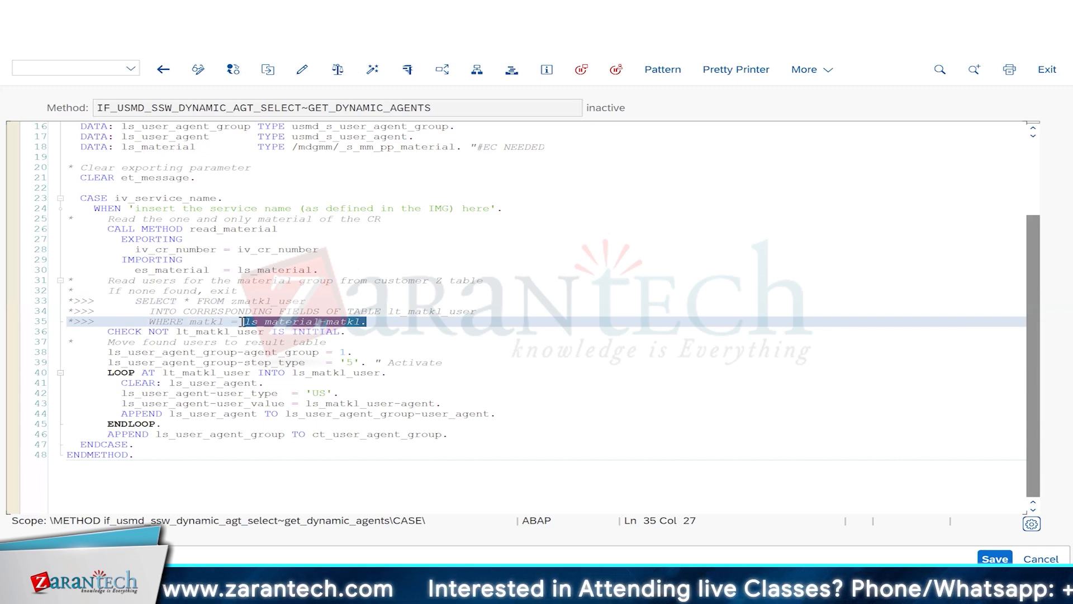
# Highlight the iv_cr_number input and the append to ct_user_agent_group, then review the dynamic agent service and User Agent table in Excel
pyautogui.moveTo(323, 249); pyautogui.dragTo(225, 251)
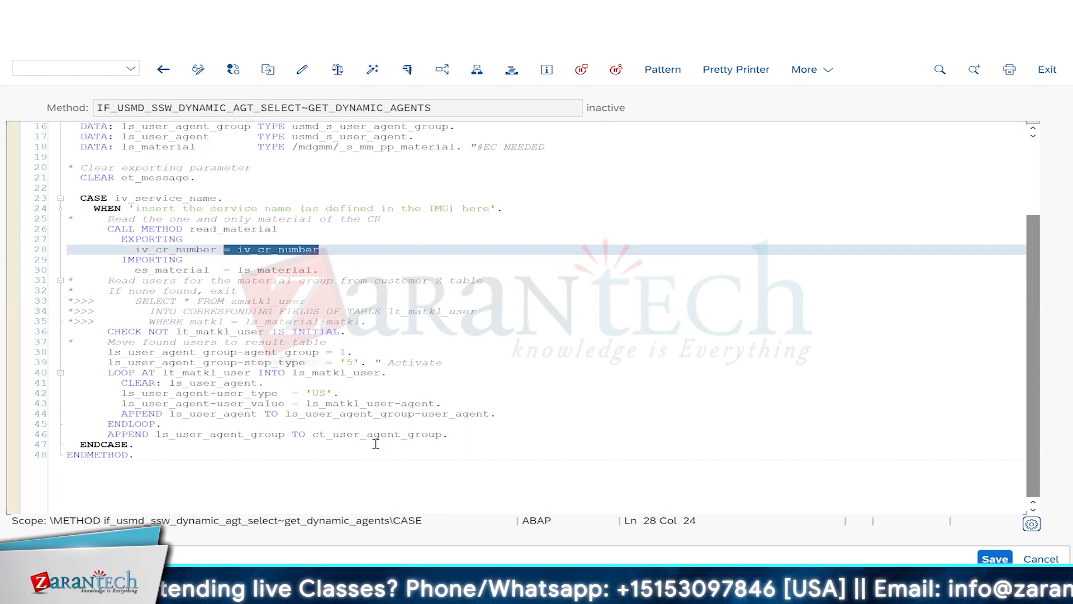
pyautogui.moveTo(447, 437); pyautogui.dragTo(298, 434)
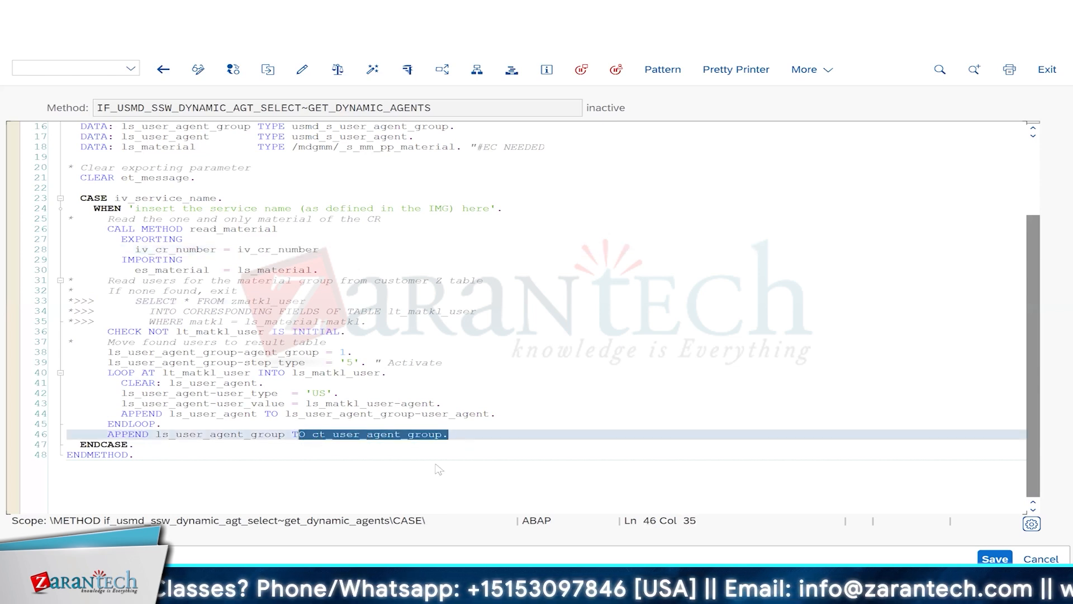
pyautogui.click(741, 587)
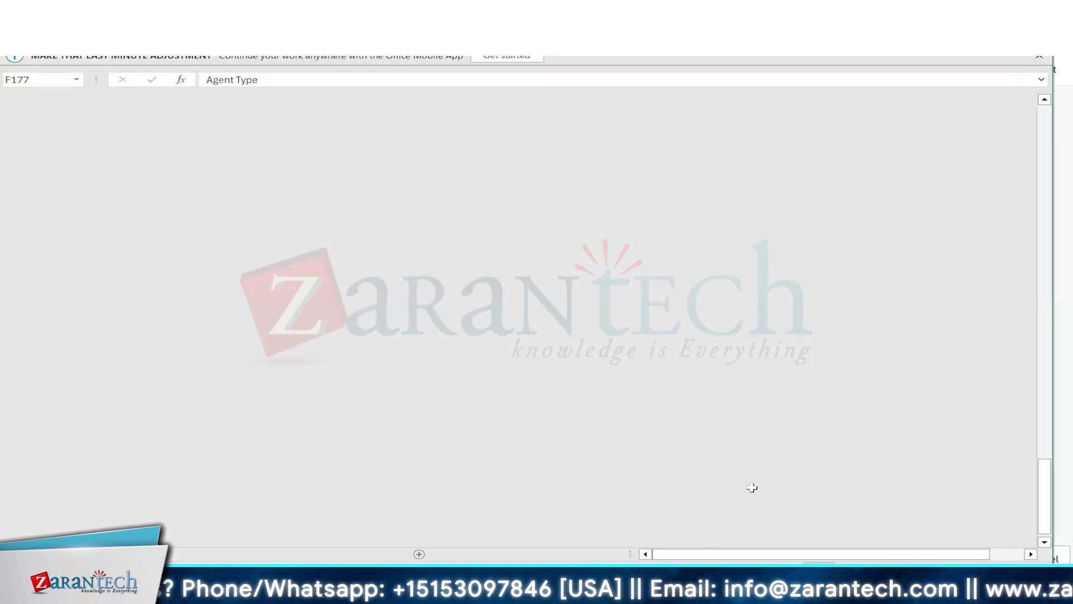
pyautogui.click(774, 374)
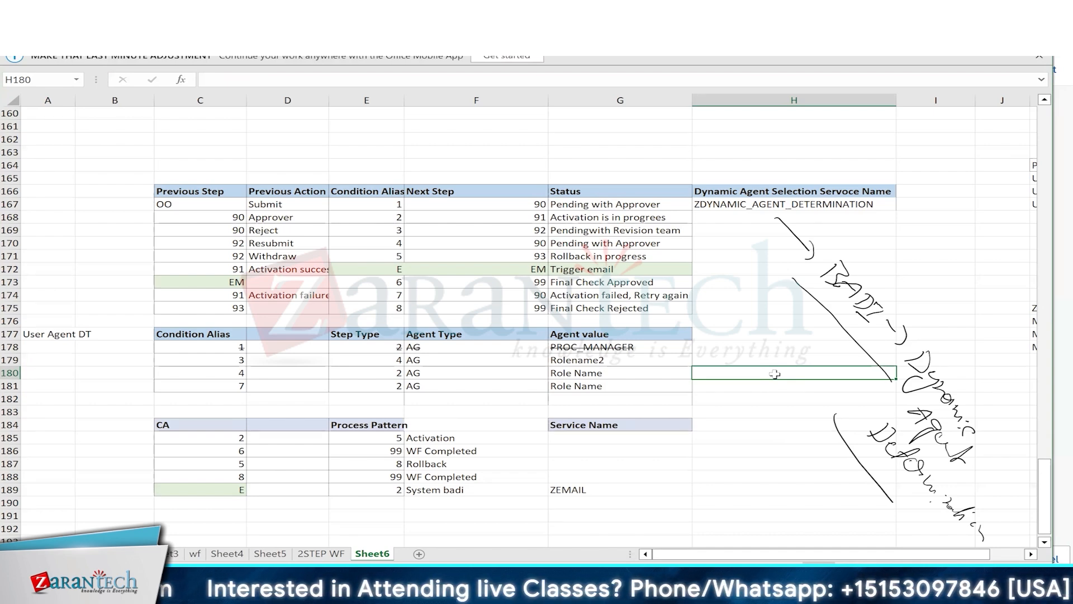
pyautogui.click(84, 164)
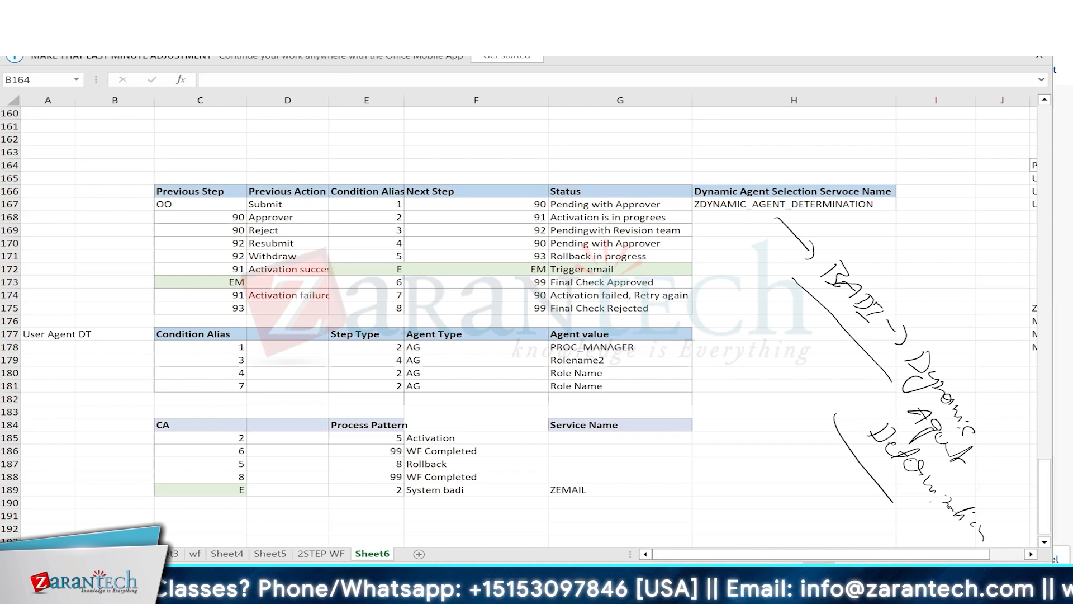
# Switch to SAP's IMG structure and select the system method calling BAdI, then the dynamic agent selection BAdI for rule-based workflow
pyautogui.click(689, 586)
pyautogui.click(570, 527)
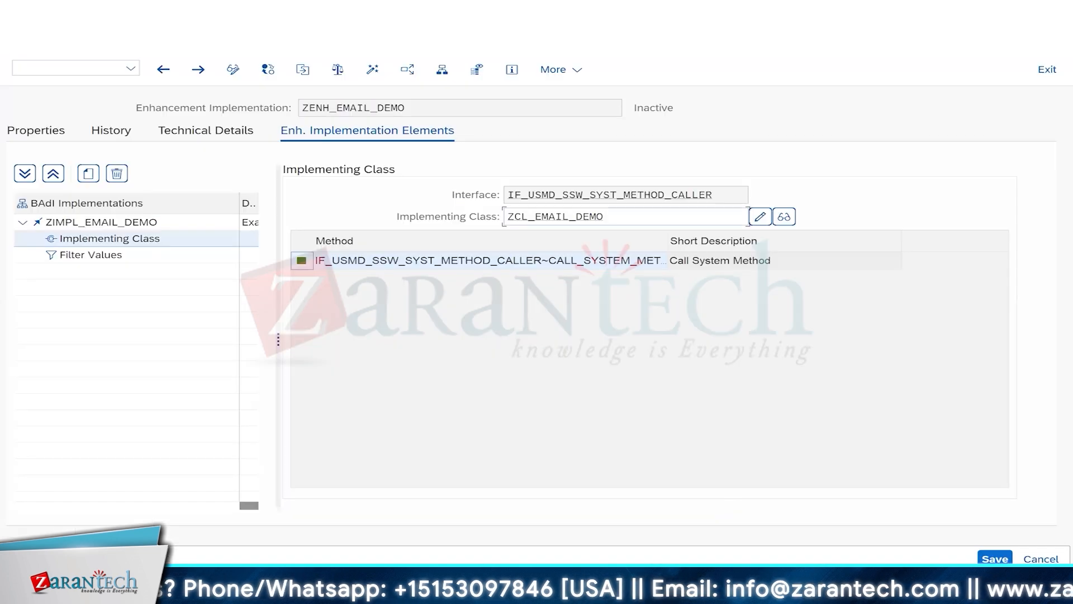
pyautogui.click(689, 586)
pyautogui.click(916, 516)
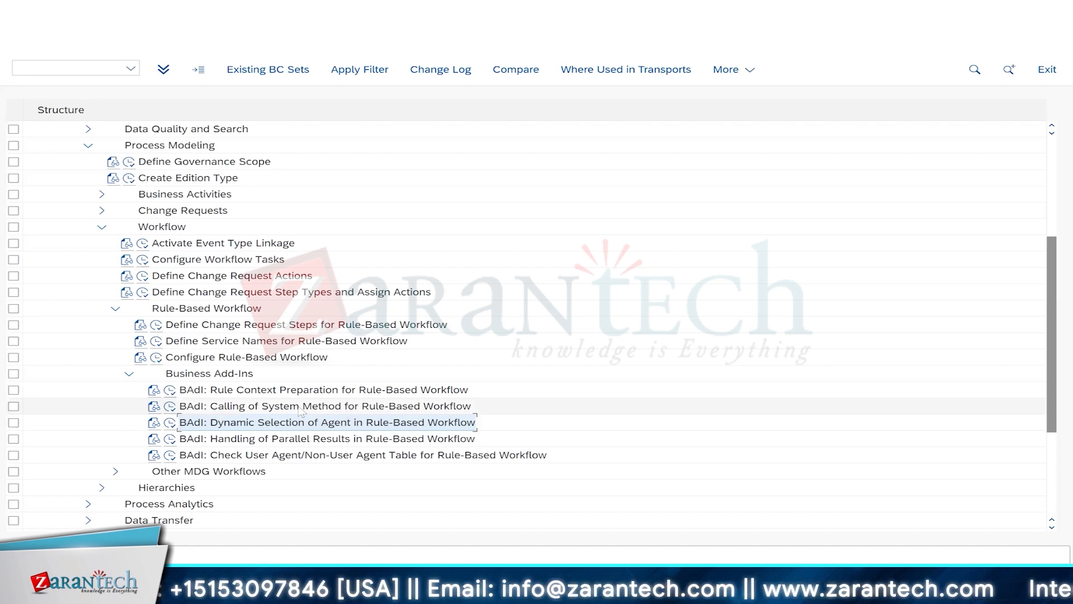
pyautogui.click(302, 408)
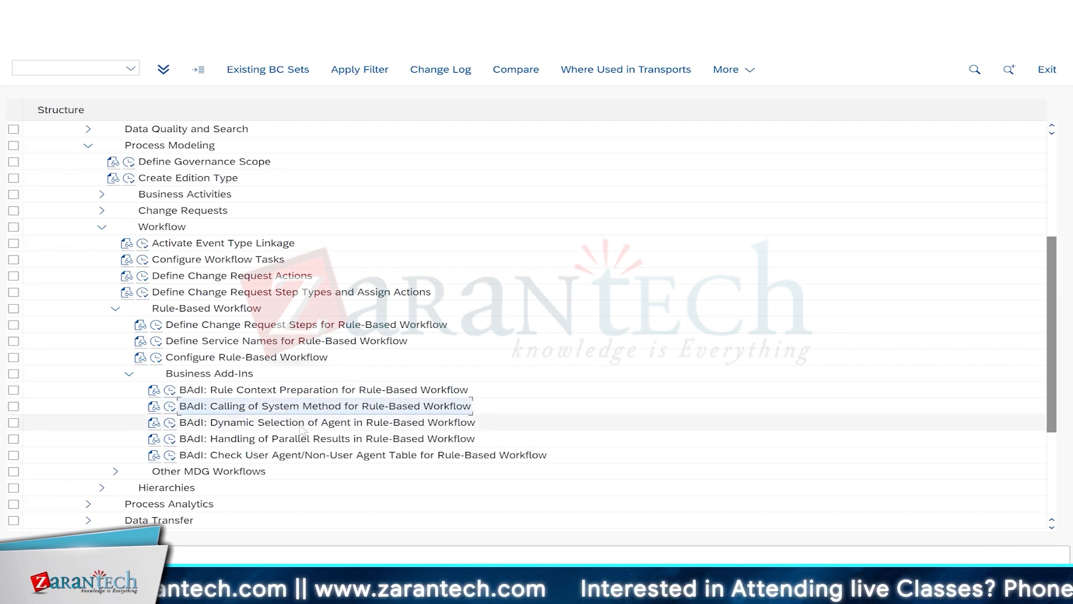
pyautogui.click(301, 425)
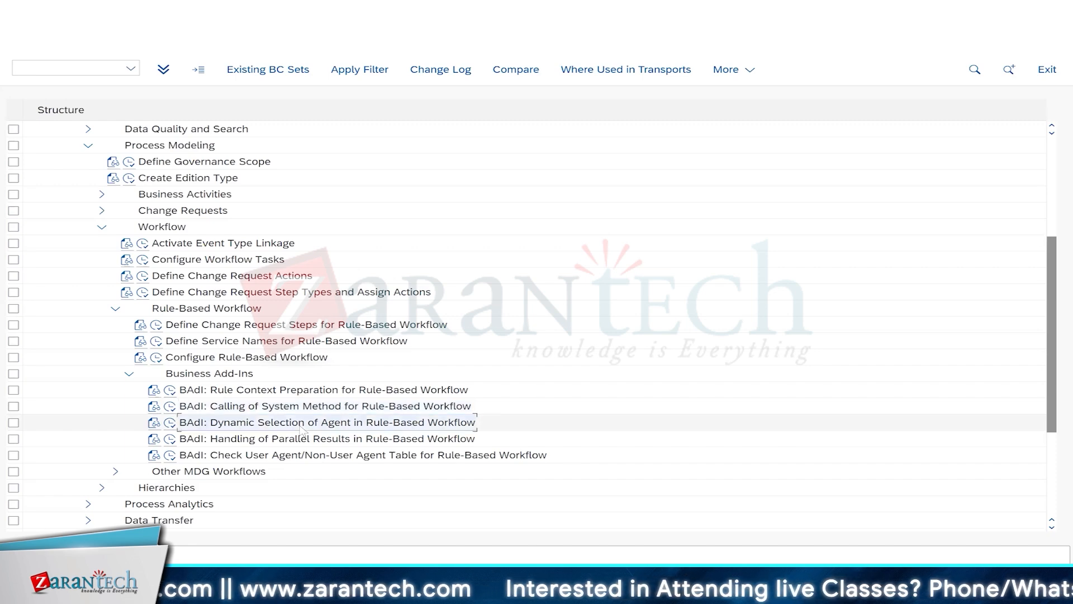